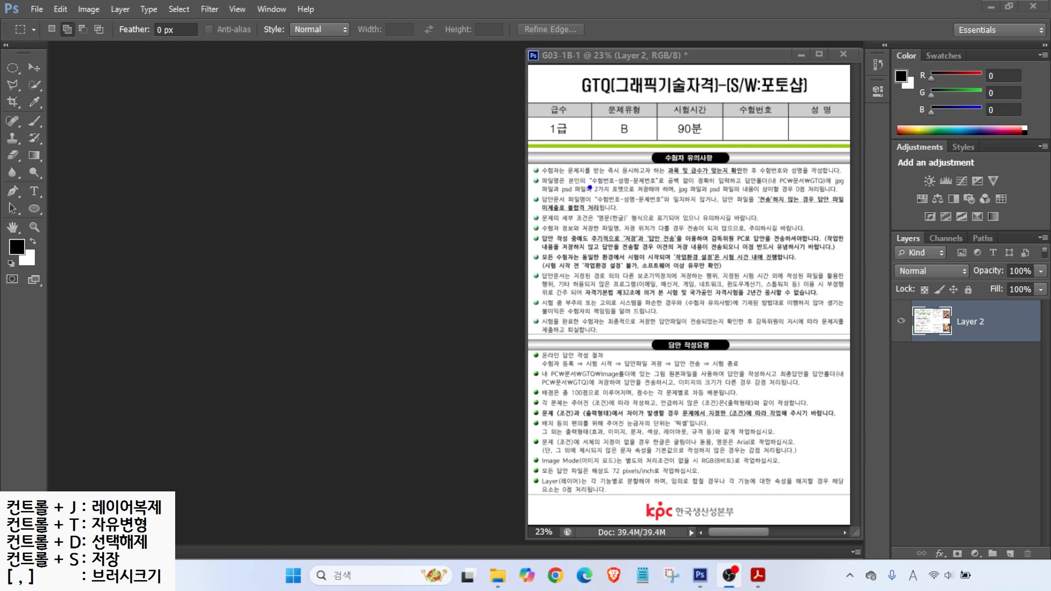
Step: Annotate the worksheet's file-saving rules: file-name format, save folder, and jpg/psd file types
left_click_drag(590, 188, 658, 189)
left_click_drag(767, 188, 837, 187)
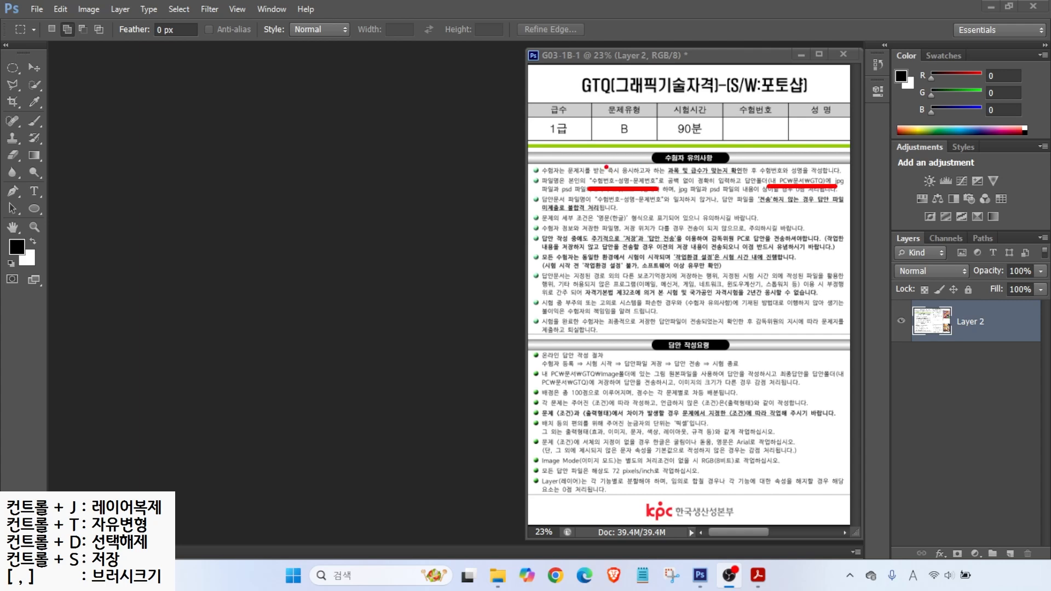
mouse_move(613, 153)
left_mouse_down()
mouse_move(599, 172)
mouse_move(651, 176)
left_mouse_up()
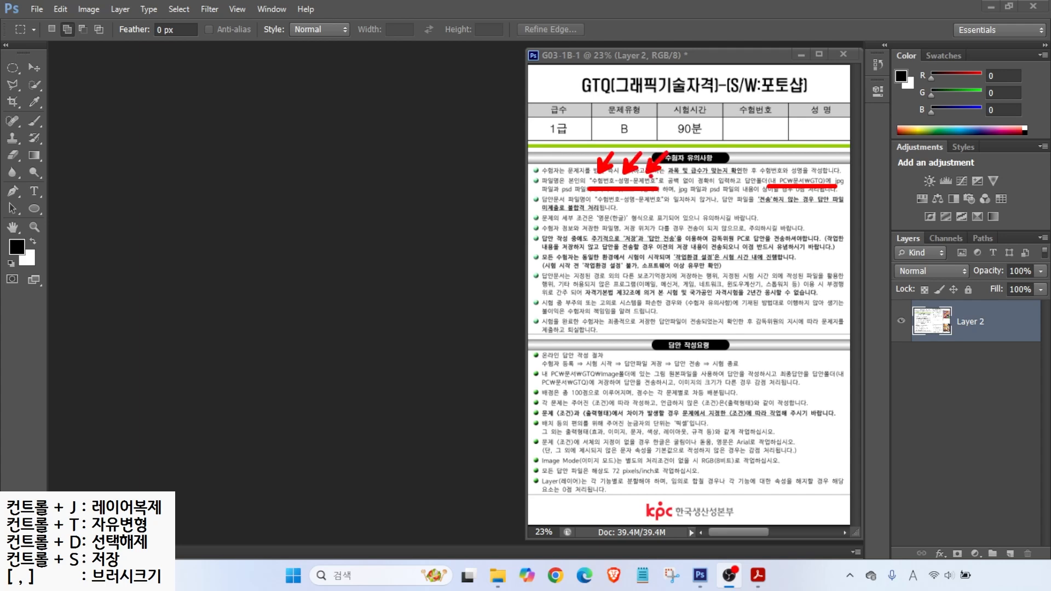
mouse_move(806, 157)
left_mouse_down()
mouse_move(792, 172)
mouse_move(815, 173)
left_mouse_up()
left_click_drag(815, 164, 825, 173)
mouse_move(673, 182)
left_mouse_down()
mouse_move(688, 196)
mouse_move(729, 201)
left_mouse_up()
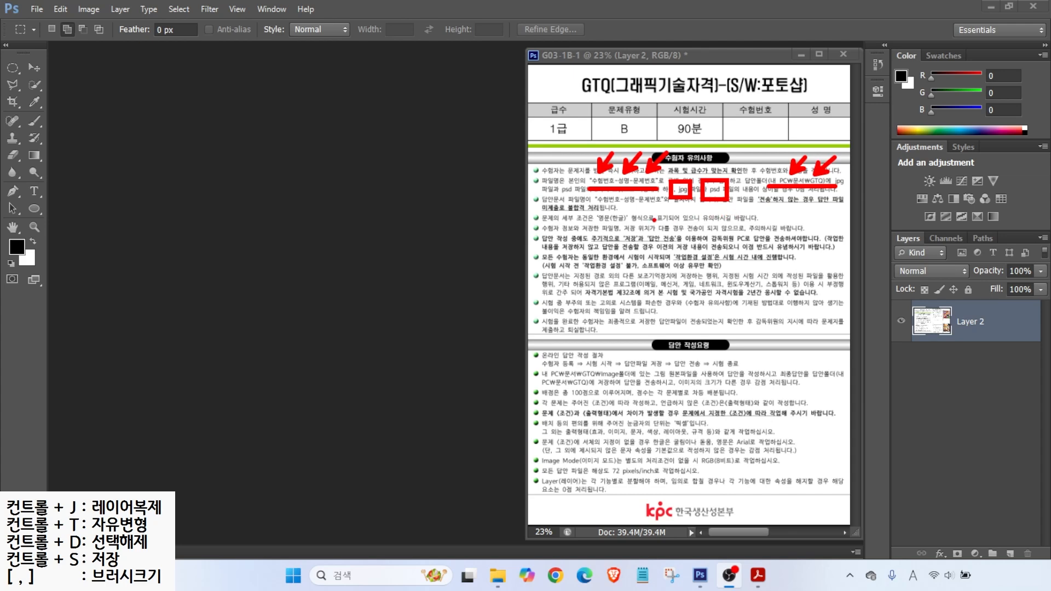
key("Escape")
Step: Annotate the work-environment notes about checking only the software and setting up within exam time
key("ctrl+2")
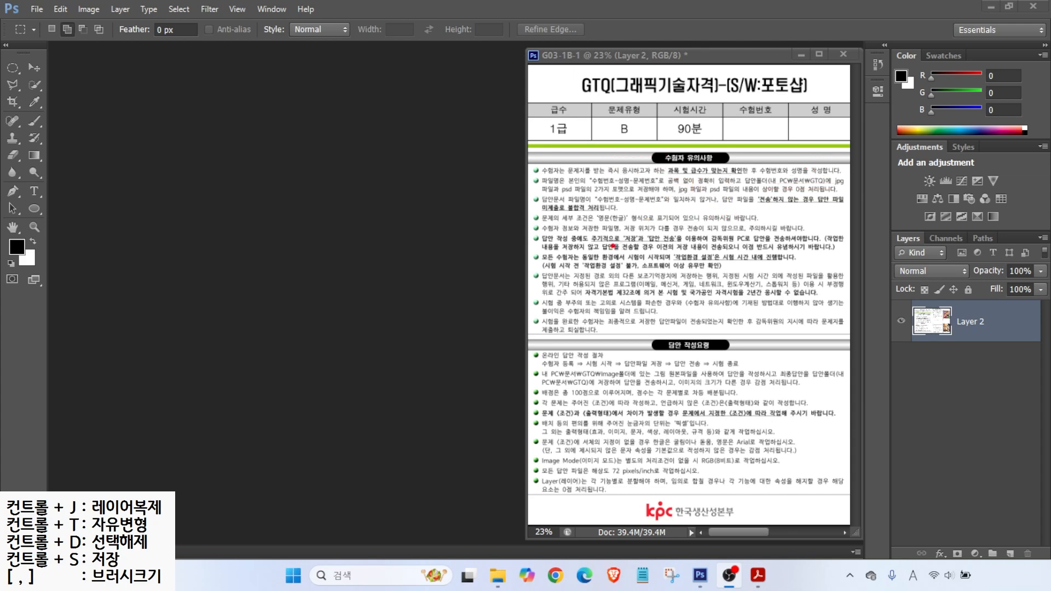
left_click_drag(642, 269, 719, 270)
mouse_move(606, 257)
left_mouse_down()
mouse_move(595, 269)
mouse_move(608, 273)
left_mouse_up()
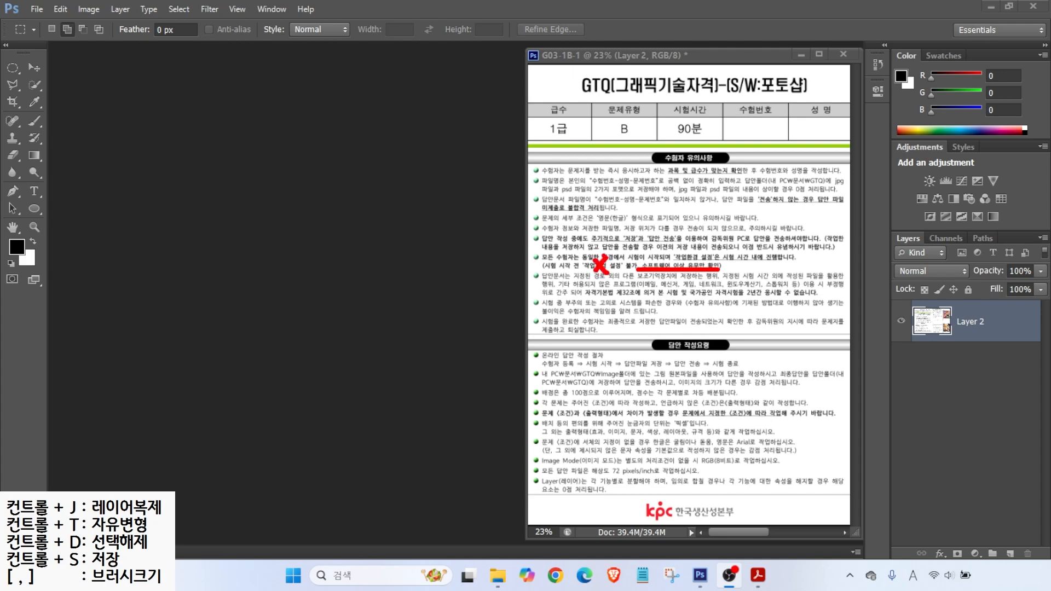
left_click_drag(675, 261, 786, 259)
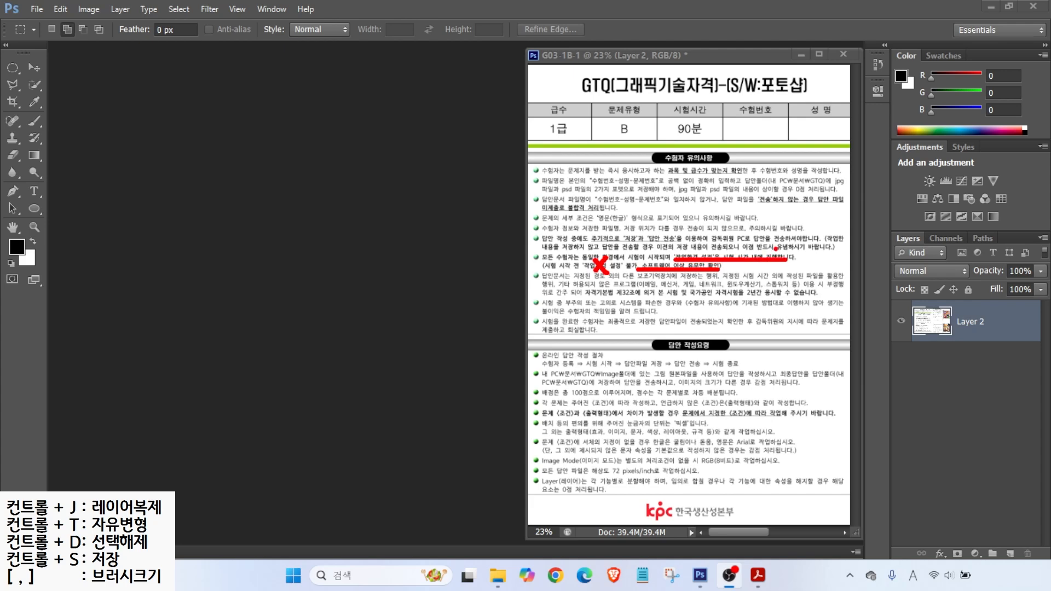
key("e")
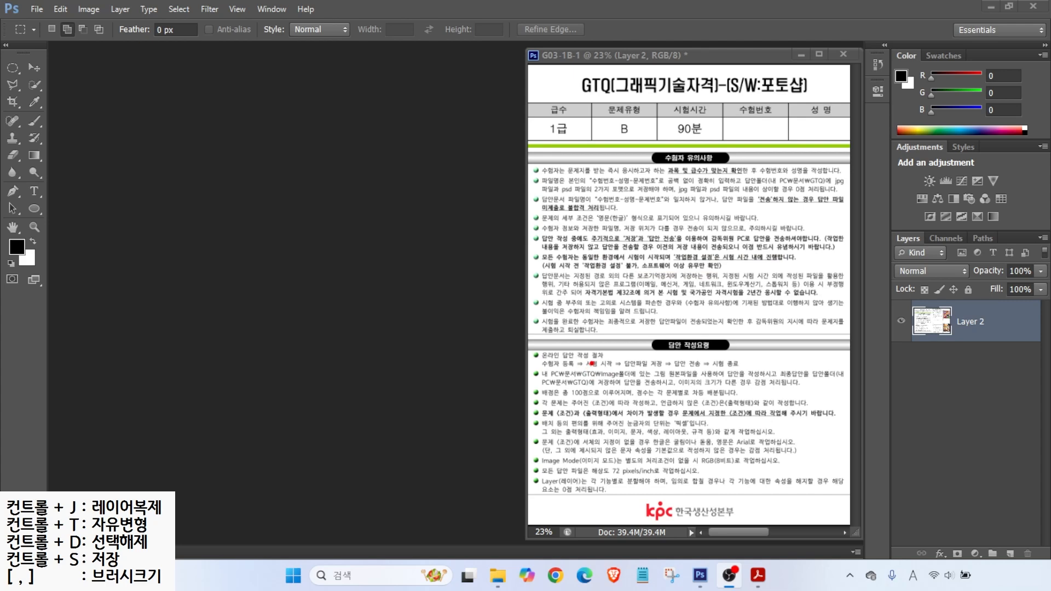
Step: Annotate the image folder path and the rule to follow the specified problem conditions
mouse_move(572, 366)
left_mouse_down()
mouse_move(595, 352)
mouse_move(629, 356)
left_mouse_up()
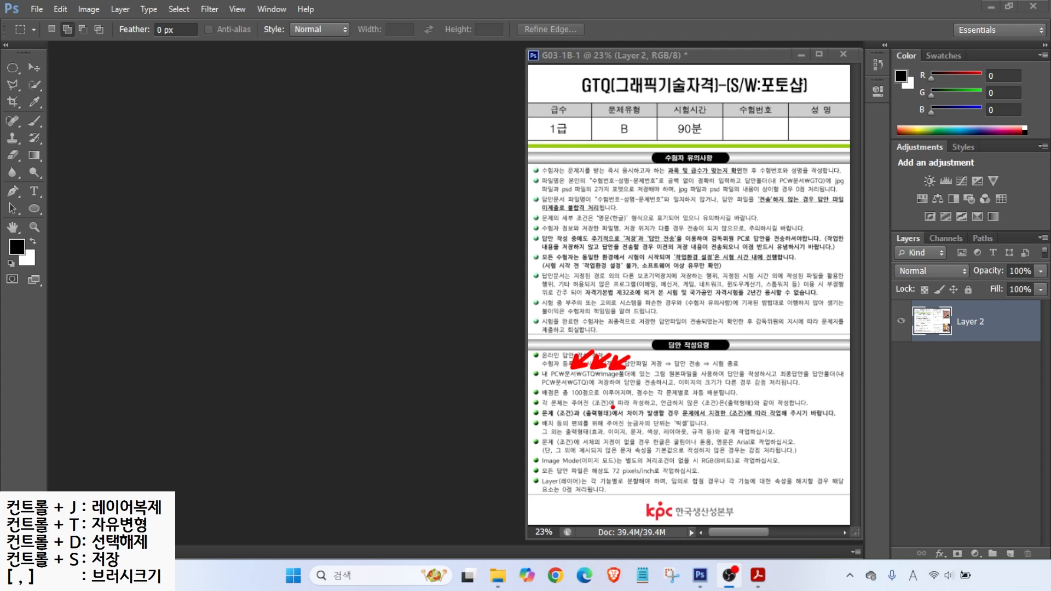
left_click_drag(609, 407, 759, 407)
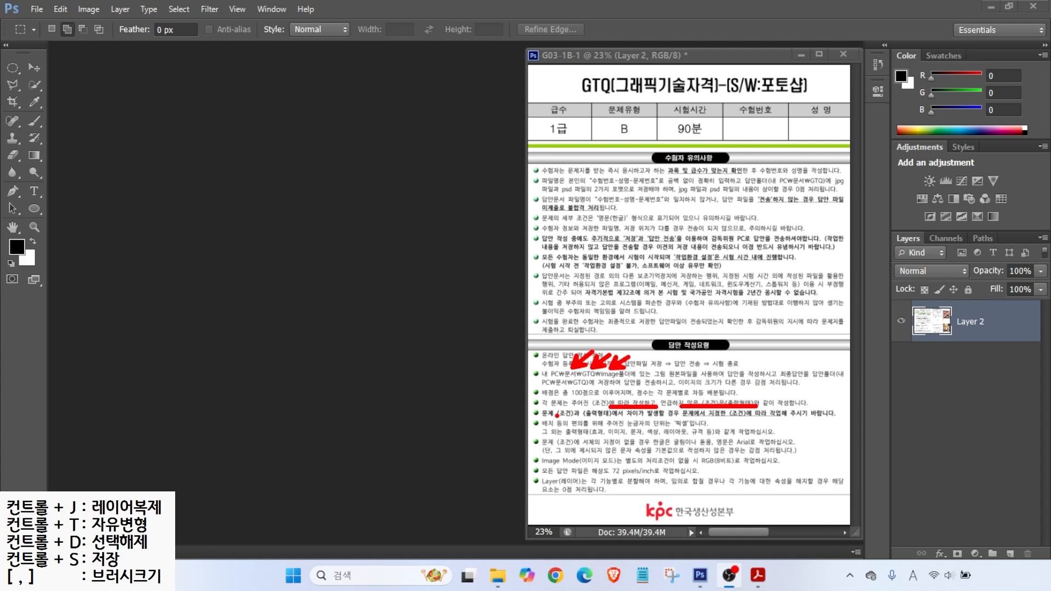
left_click_drag(544, 419, 623, 419)
left_click_drag(683, 418, 756, 417)
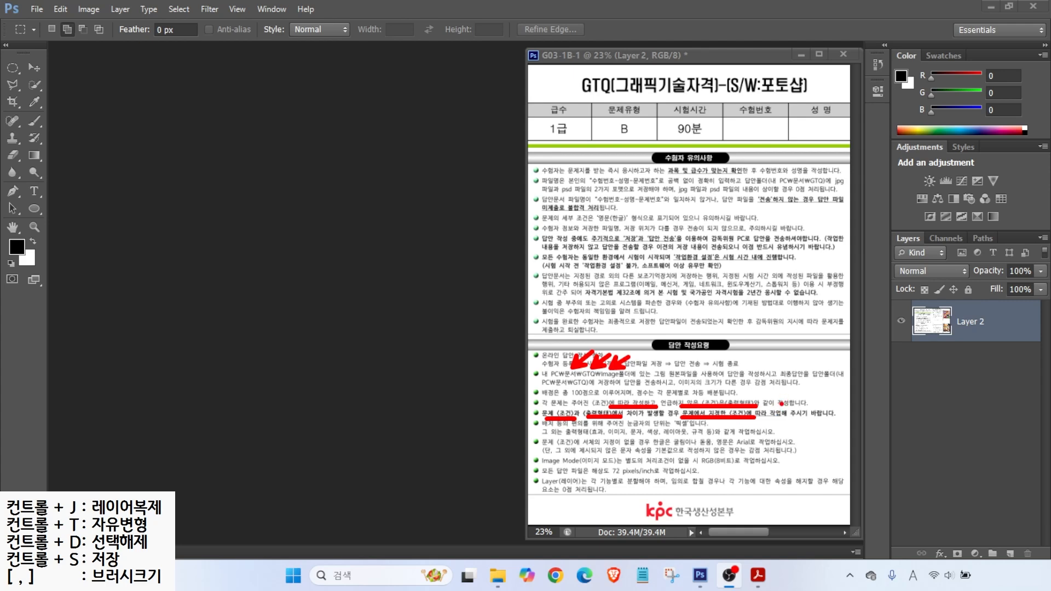
key("e")
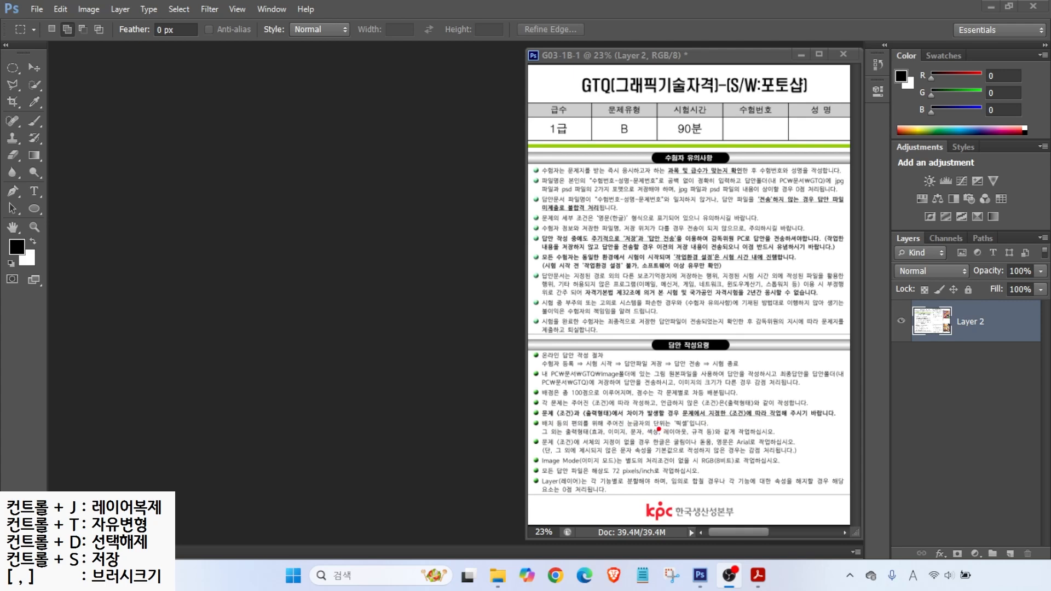
Step: Annotate the rules for pixel ruler units, default font, RGB 8-bit, 72 ppi, and function-split layers
mouse_move(634, 429)
left_mouse_down()
mouse_move(707, 429)
mouse_move(709, 399)
left_mouse_up()
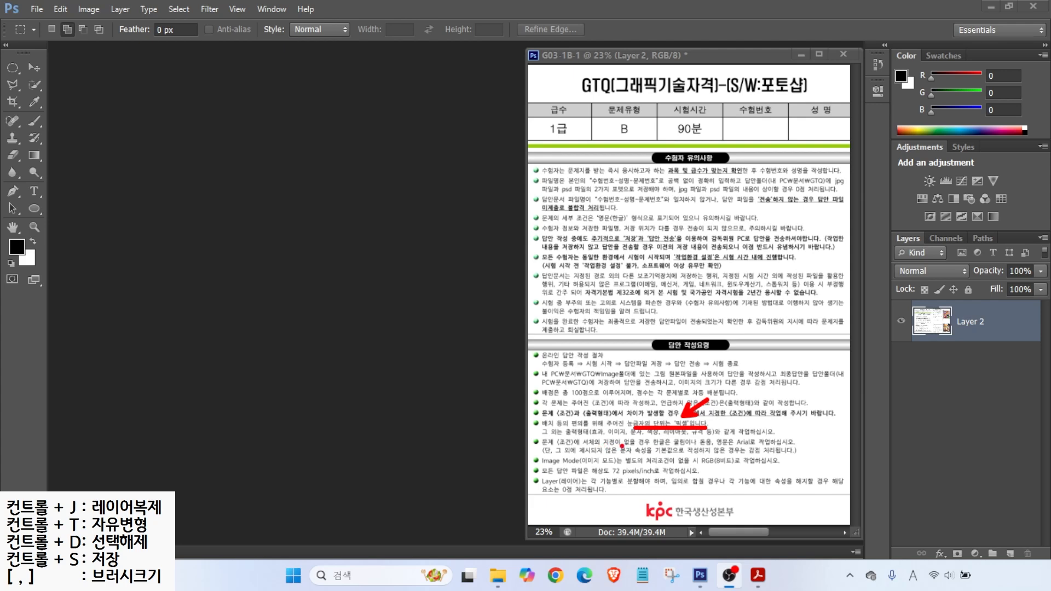
left_click_drag(650, 449, 774, 447)
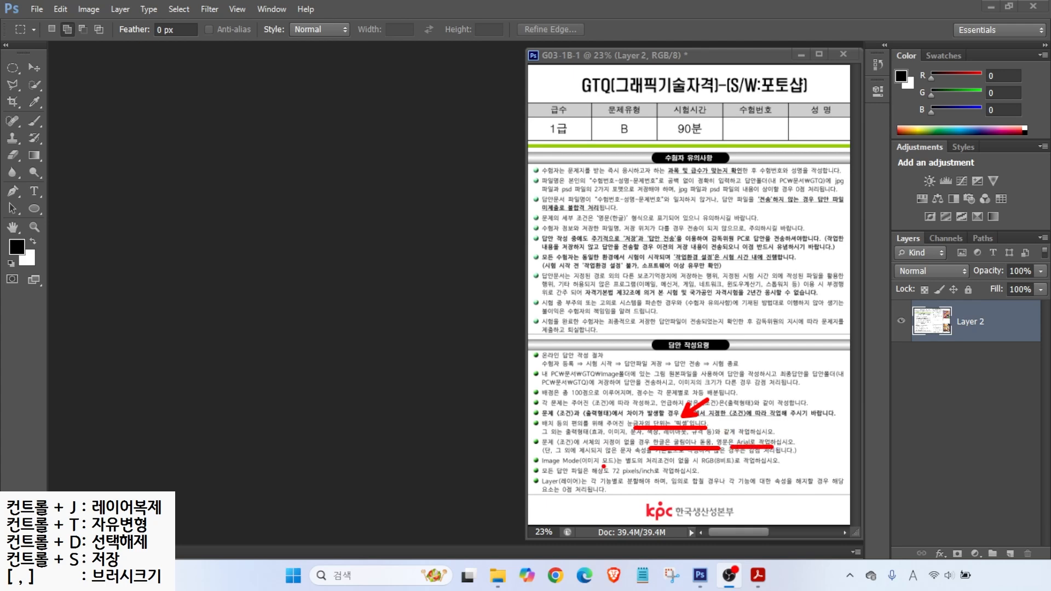
left_click_drag(688, 466, 762, 464)
left_click_drag(584, 477, 661, 478)
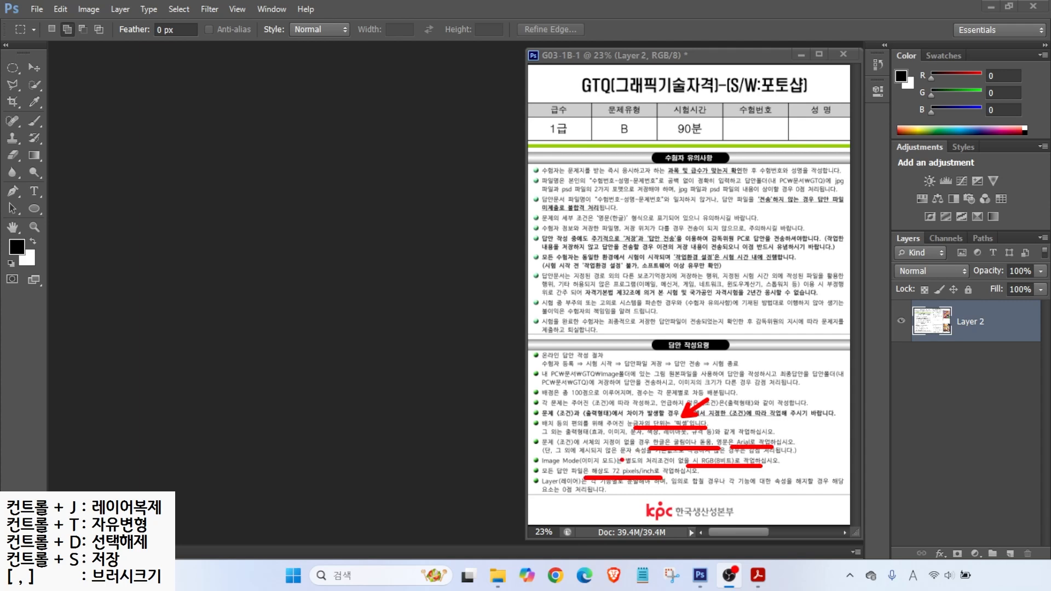
key("e")
left_click_drag(606, 488, 737, 488)
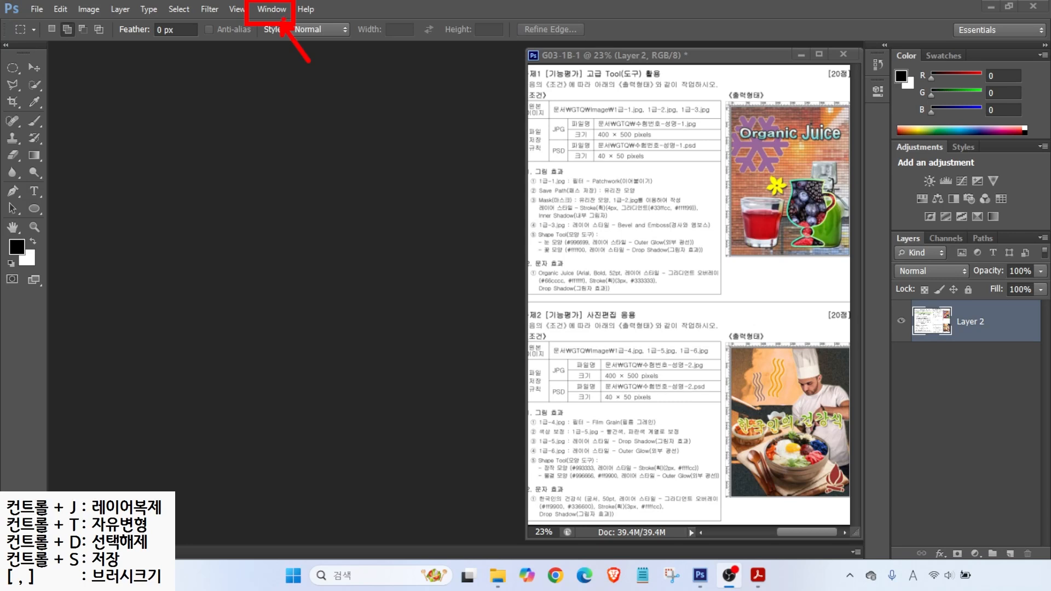
Step: Reset the Essentials workspace to its default layout via Window > Workspace
left_click(276, 10)
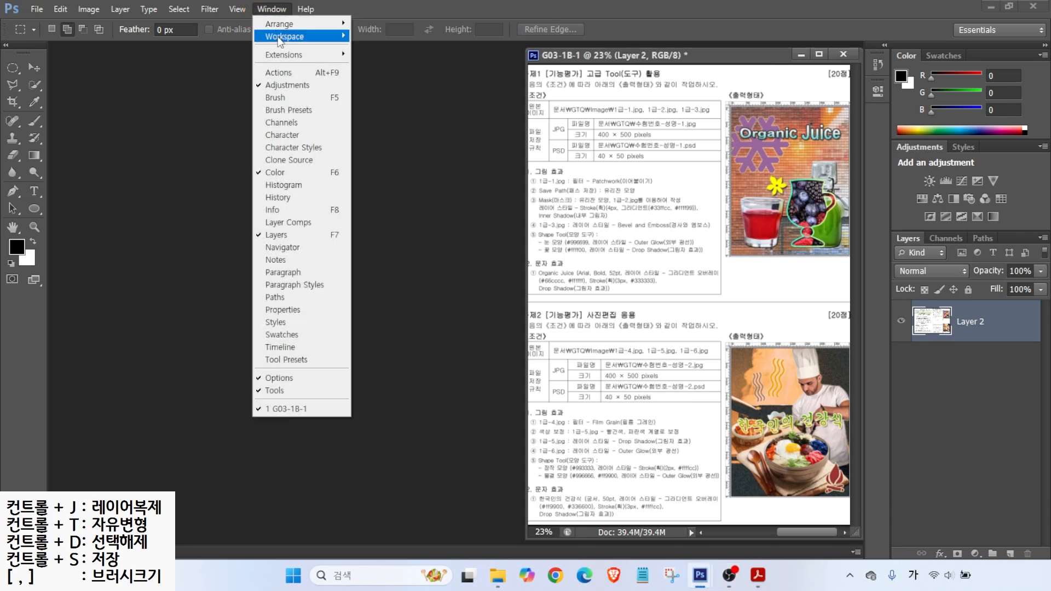
mouse_move(280, 39)
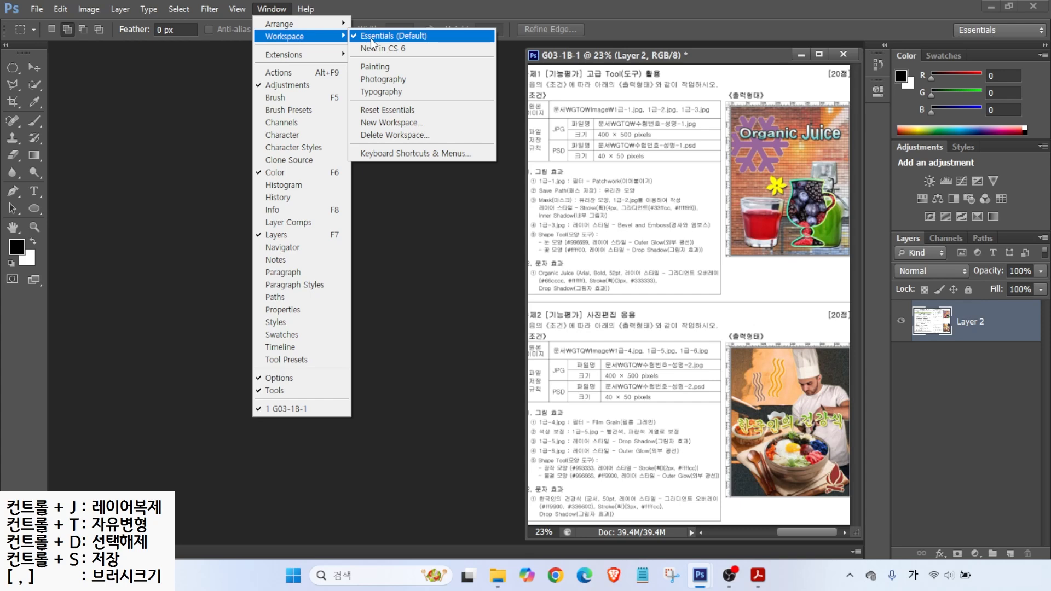
left_click(376, 110)
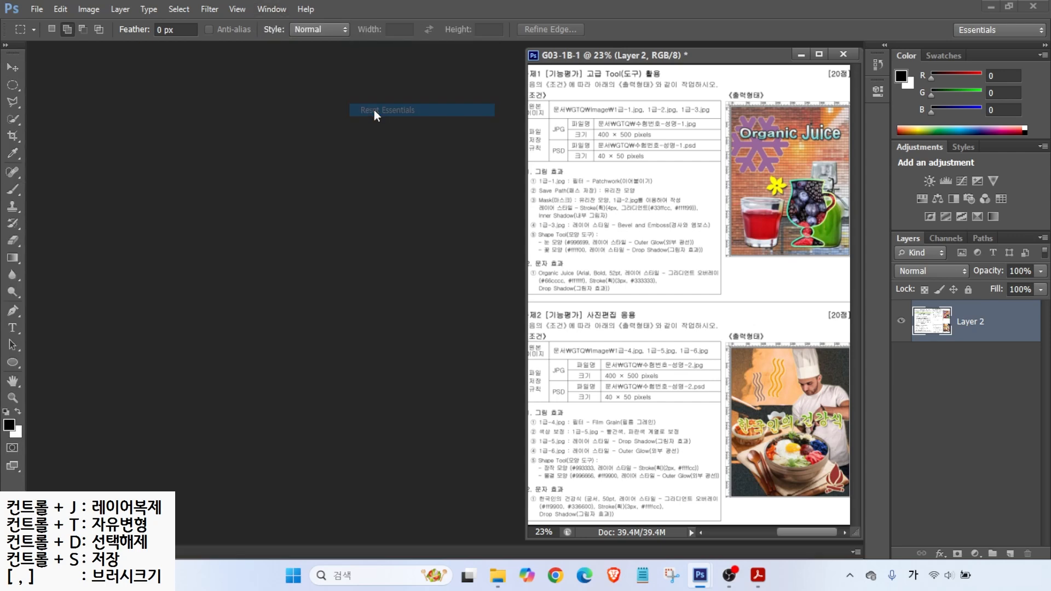
Step: Toggle the toolbox layout until it ends in two columns
left_click(7, 46)
left_click(7, 46)
left_click(7, 46)
left_click(8, 46)
left_click(8, 46)
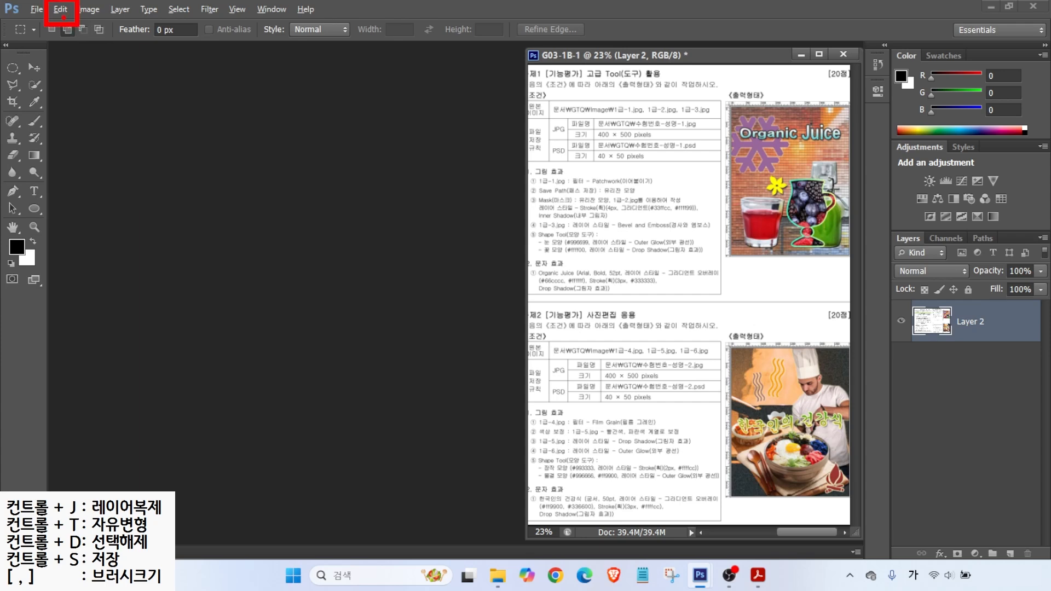
Step: Open Preferences, browse each category from General to Guides, and return to Interface
left_click(62, 11)
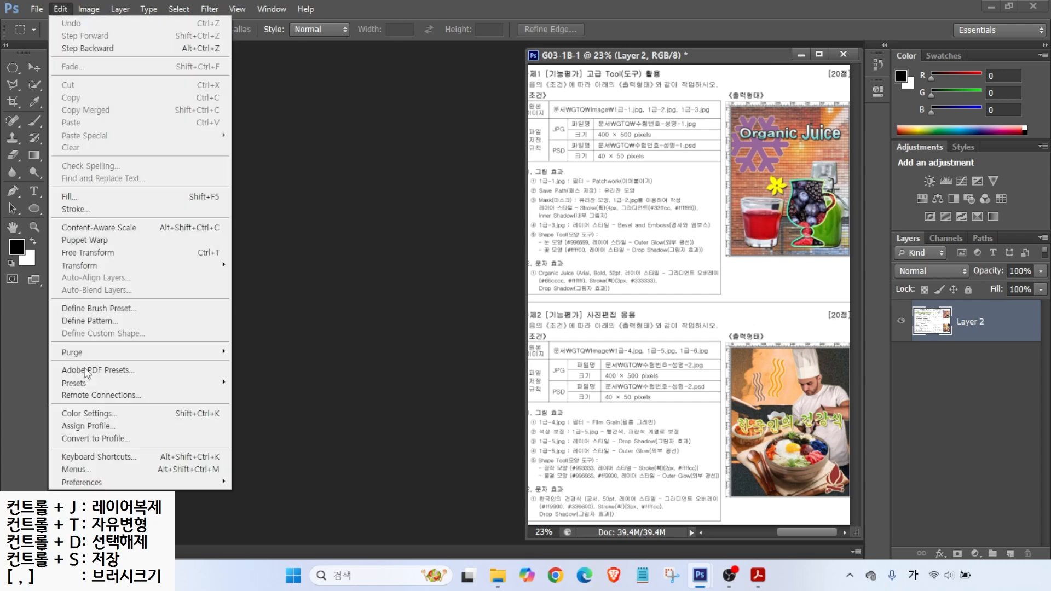
mouse_move(95, 485)
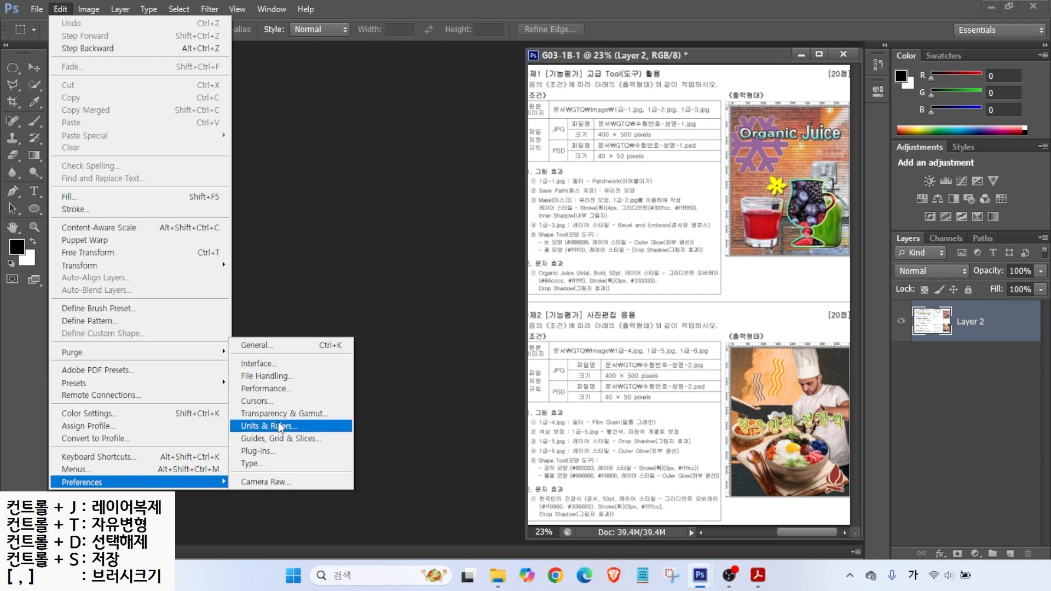
left_click(272, 402)
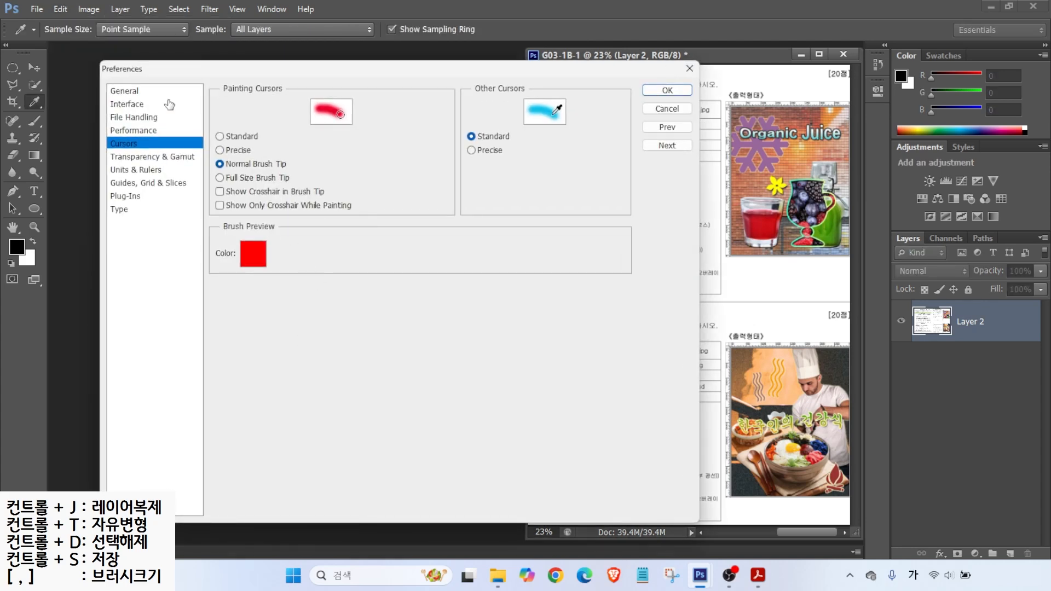
left_click(130, 93)
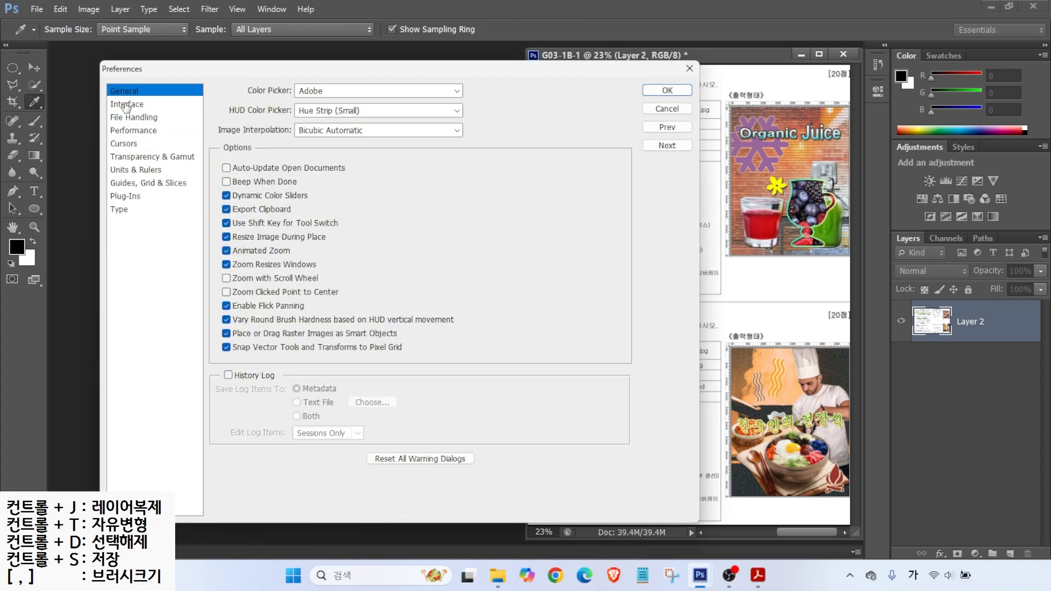
left_click(126, 107)
left_click(125, 119)
left_click(126, 131)
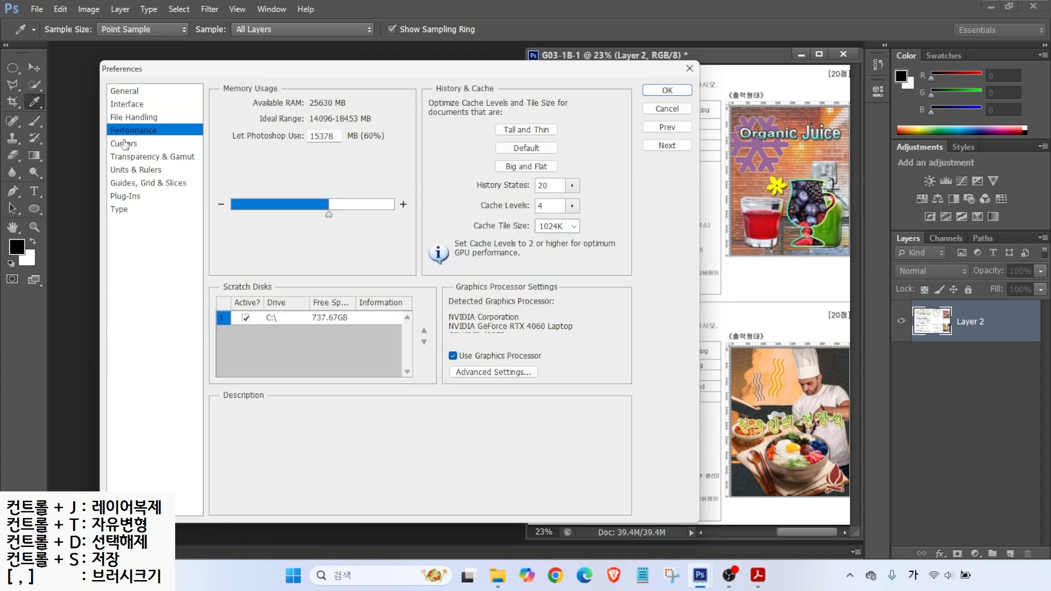
left_click(124, 144)
left_click(125, 157)
left_click(125, 170)
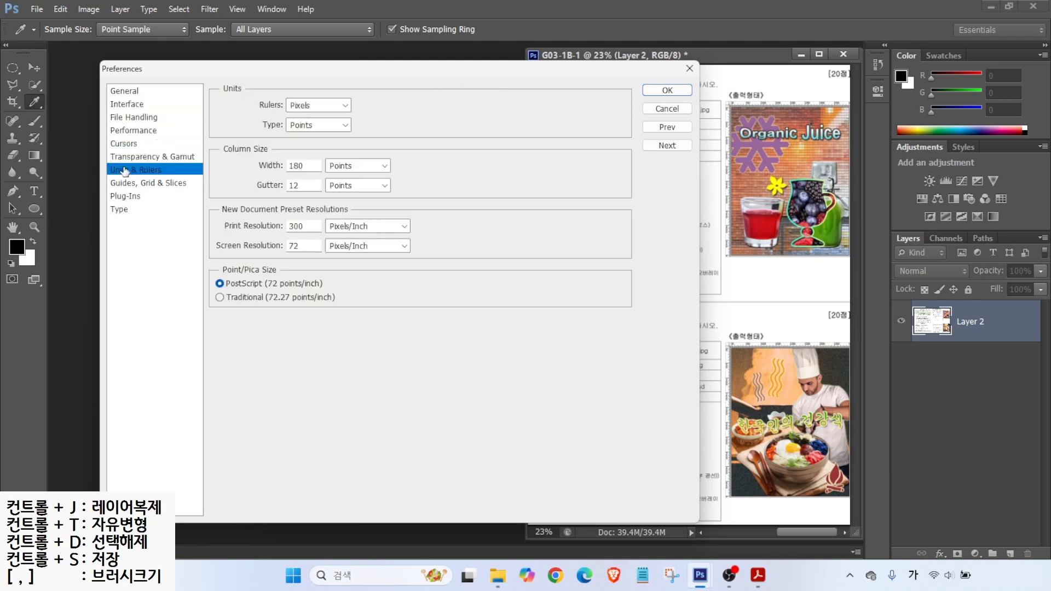
left_click(124, 184)
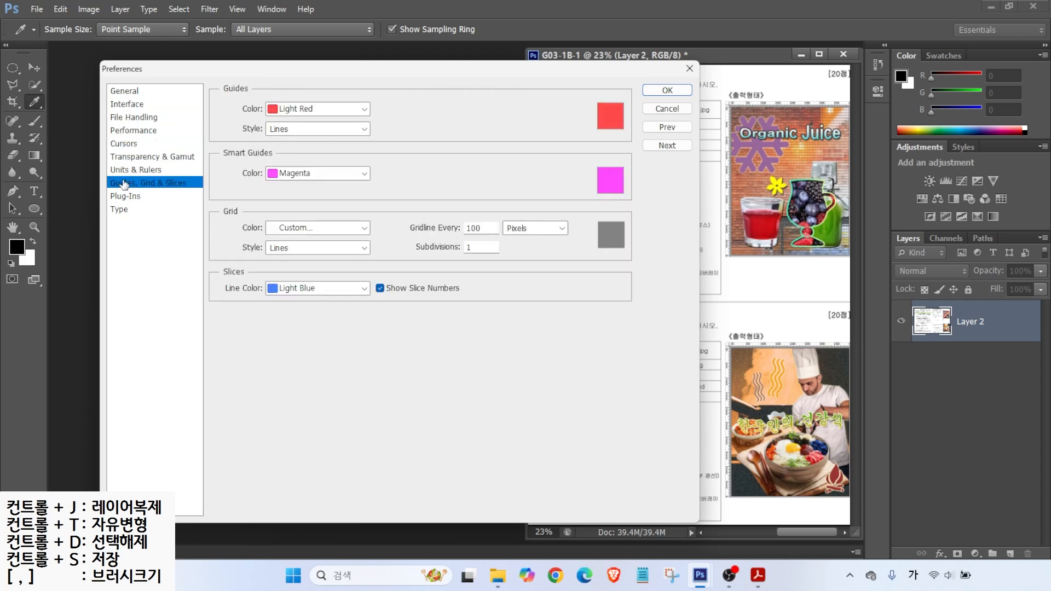
left_click(132, 106)
Step: On the Interface page, mark the colour themes and turn off Open Documents as Tabs
key("alt")
left_click_drag(263, 90, 375, 132)
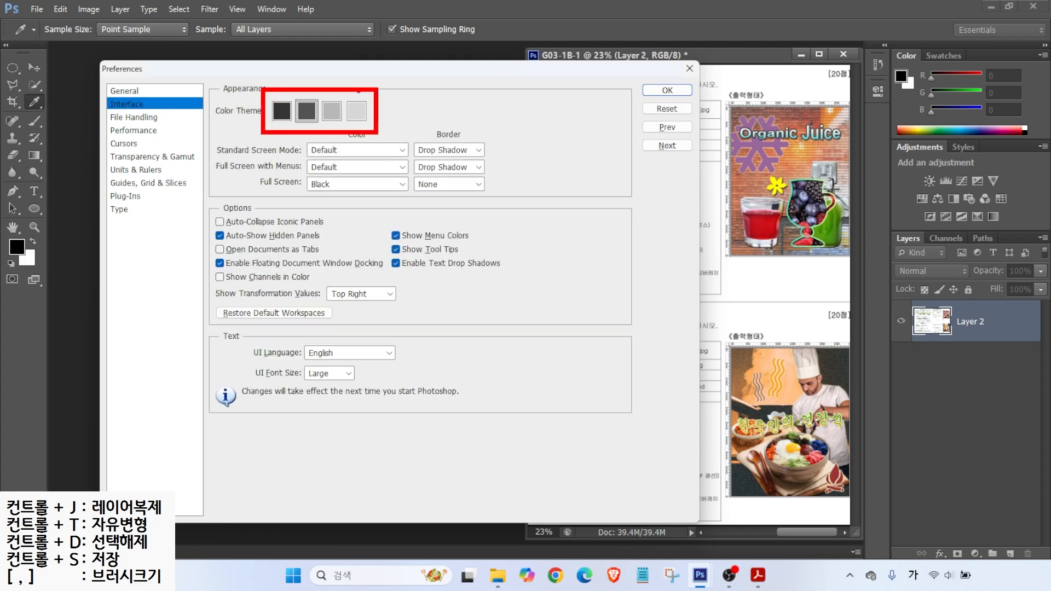
left_click_drag(332, 99, 355, 76)
left_click_drag(300, 102, 274, 71)
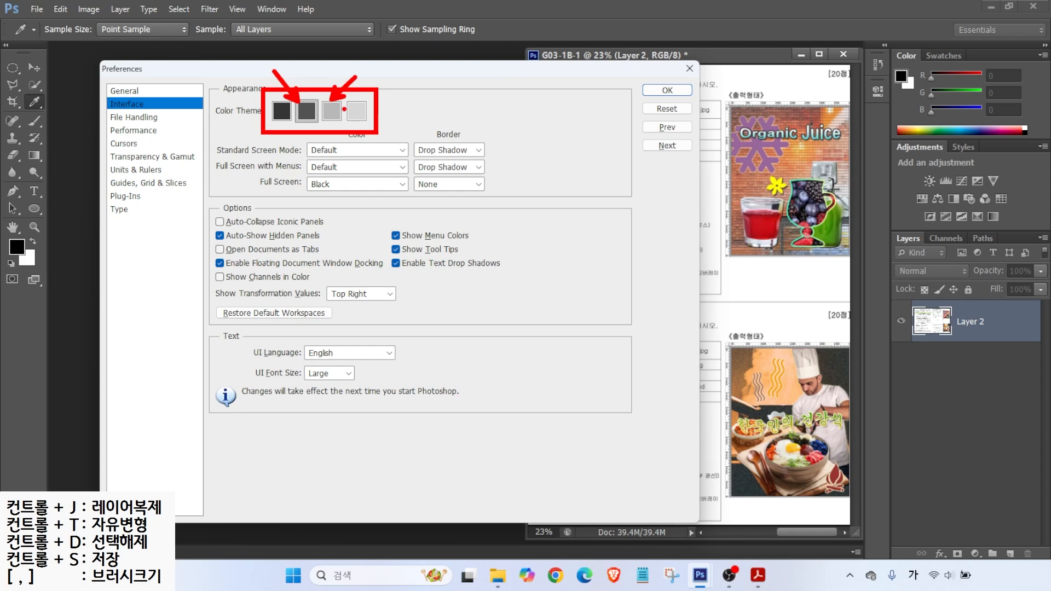
key("Escape")
key("alt+2")
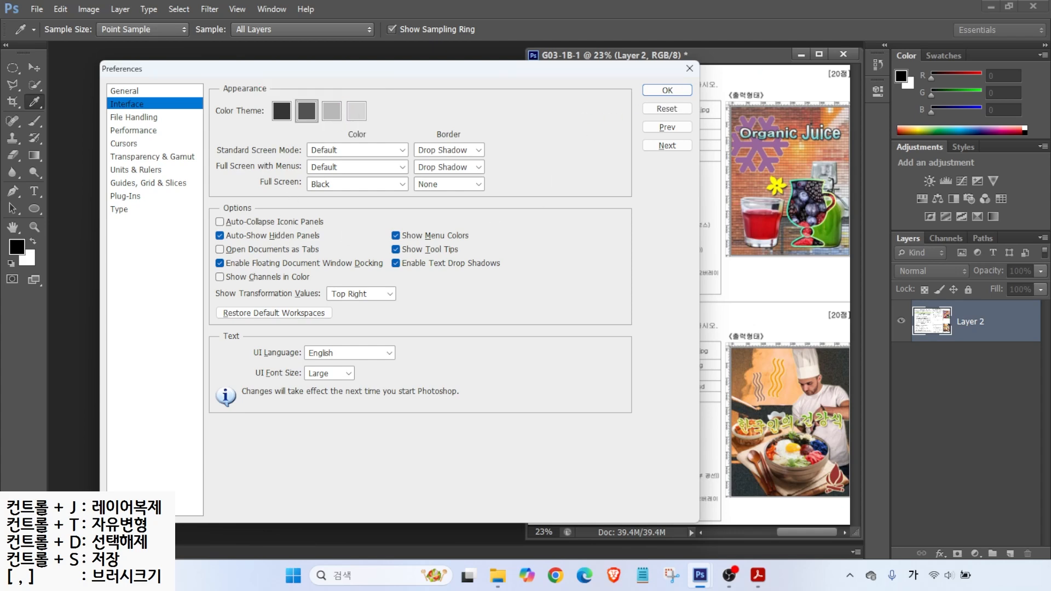
mouse_move(855, 51)
left_mouse_down()
mouse_move(597, 471)
mouse_move(585, 517)
left_mouse_up()
mouse_move(91, 56)
left_mouse_down()
mouse_move(425, 445)
mouse_move(462, 506)
left_mouse_up()
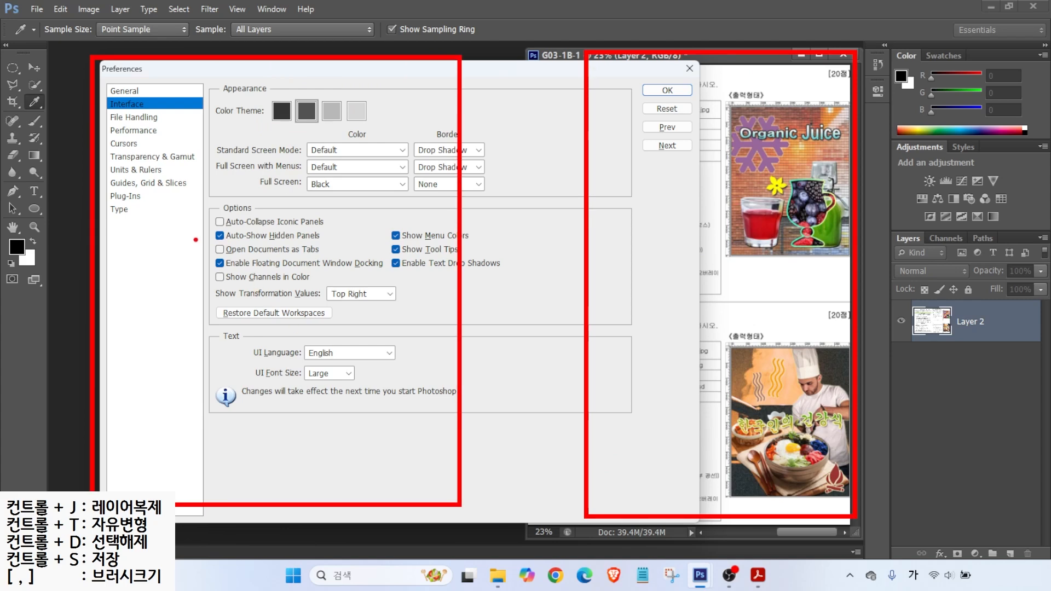
mouse_move(197, 239)
left_mouse_down()
mouse_move(289, 262)
mouse_move(335, 260)
left_mouse_up()
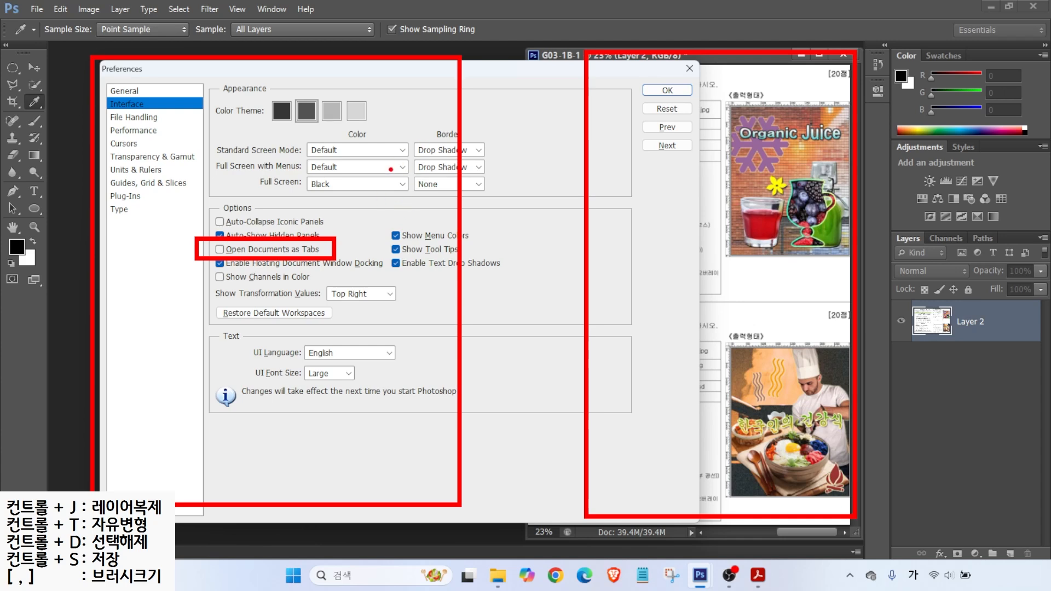
Step: Check that the Cursors page uses Normal Brush Tip for painting cursors
left_click(125, 144)
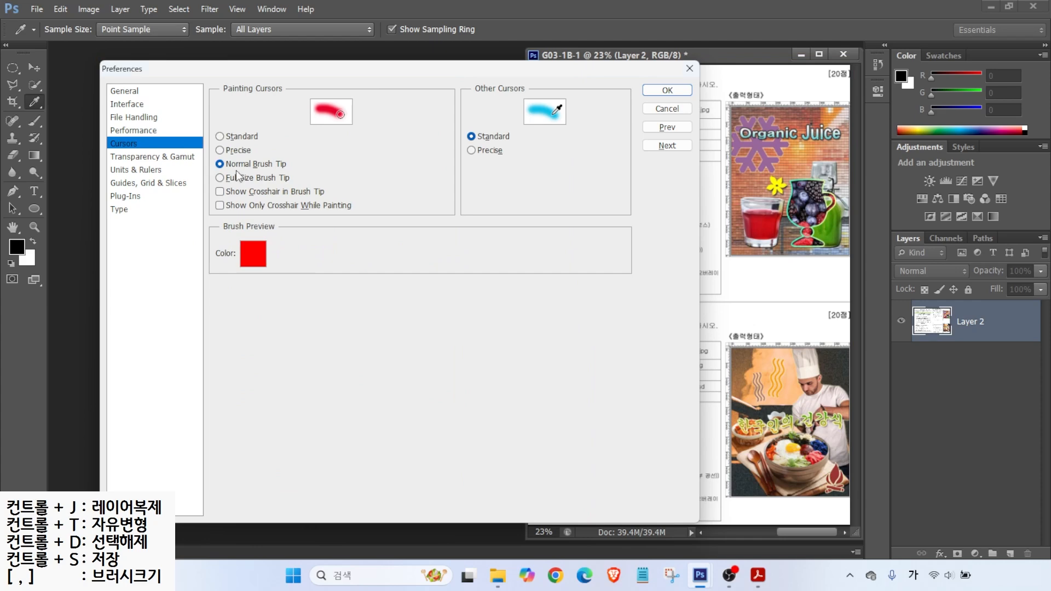
key("alt")
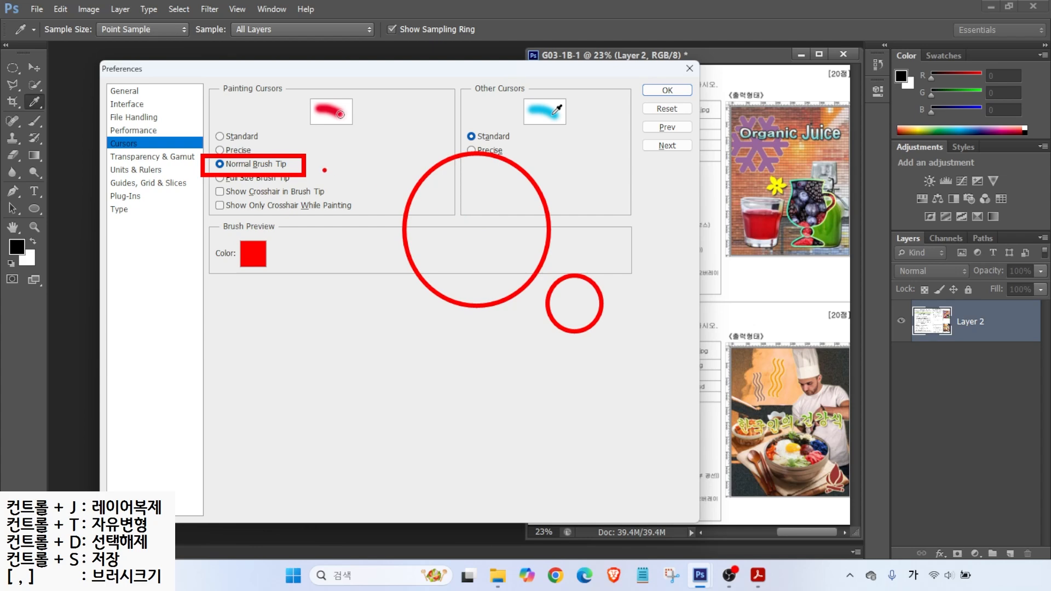
key("Escape")
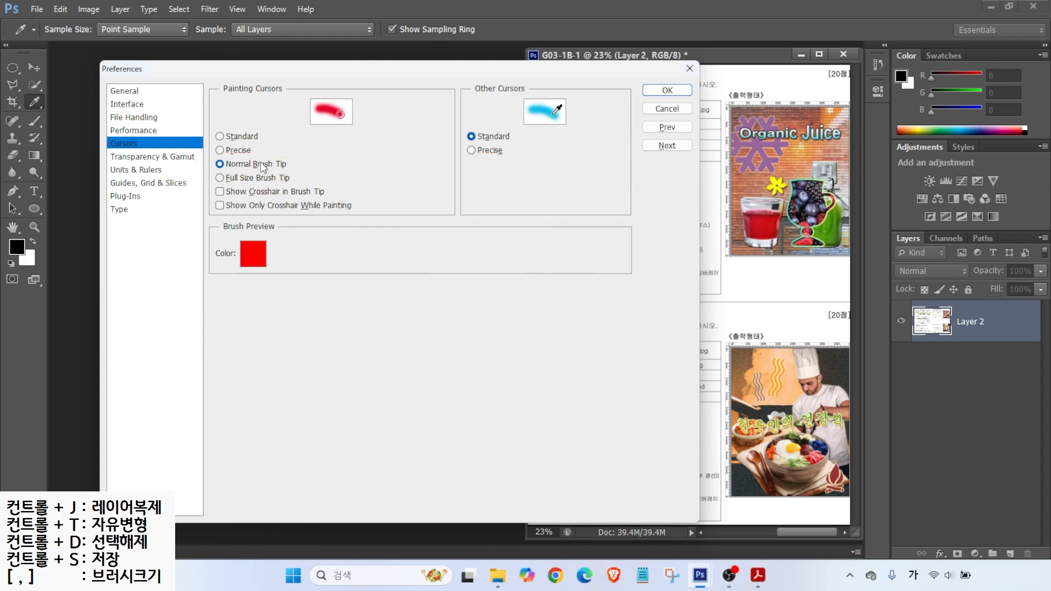
Step: Check Units & Rulers shows rulers in Pixels and type in Points
left_click(153, 170)
key("ctrl+2")
left_click_drag(780, 99, 805, 73)
mouse_move(273, 90)
left_mouse_down()
mouse_move(333, 119)
mouse_move(328, 73)
left_mouse_up()
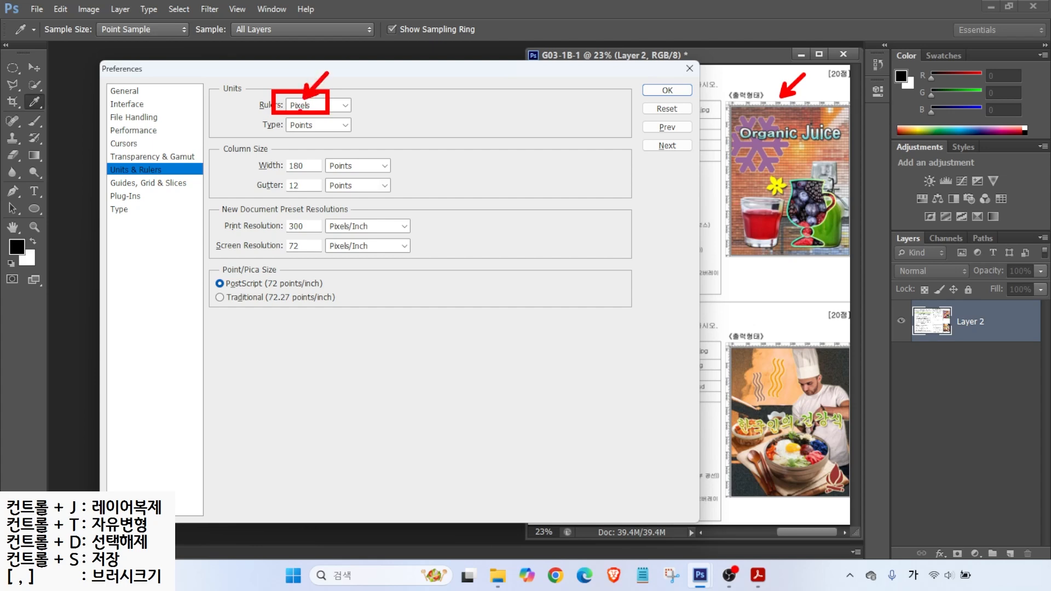
left_click_drag(297, 136, 340, 177)
left_click_drag(262, 134, 357, 133)
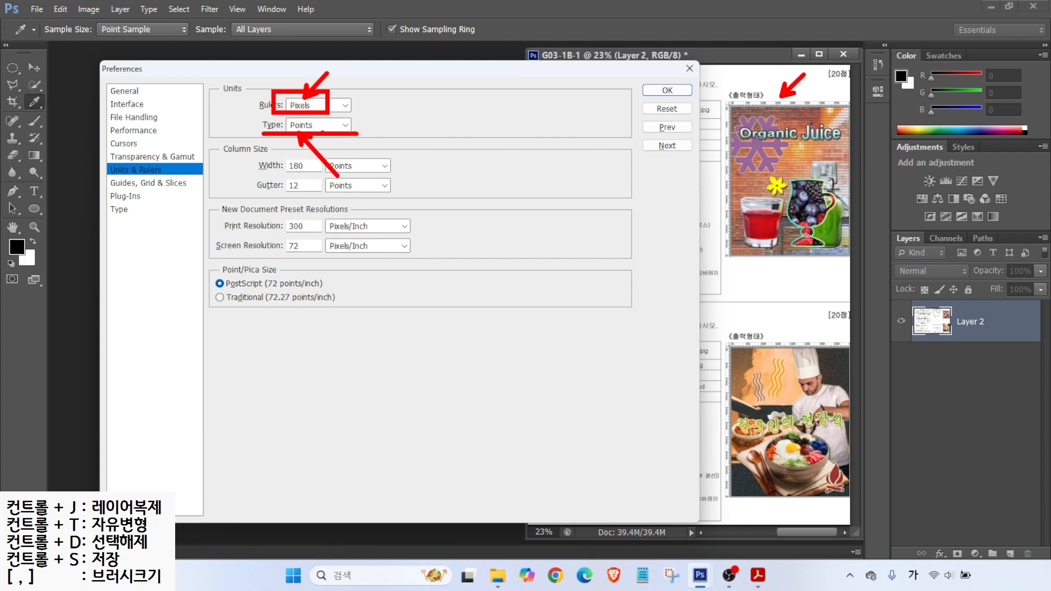
left_click(159, 183)
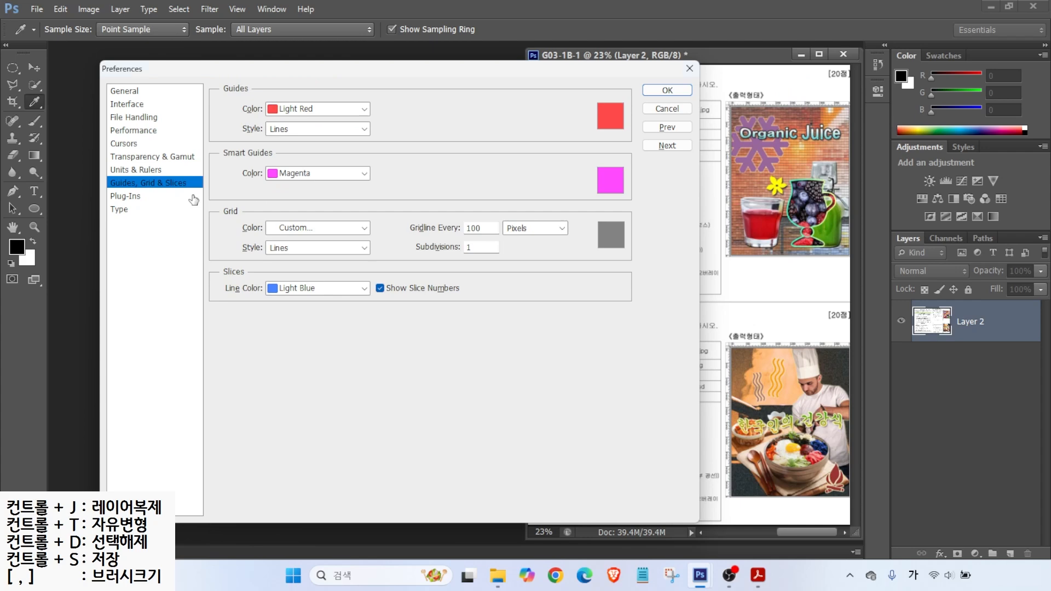
Step: Mark the Light Red guide colour on Guides, Grid & Slices, then move to Type
key("alt")
left_click_drag(784, 276, 784, 67)
left_click_drag(696, 178, 865, 176)
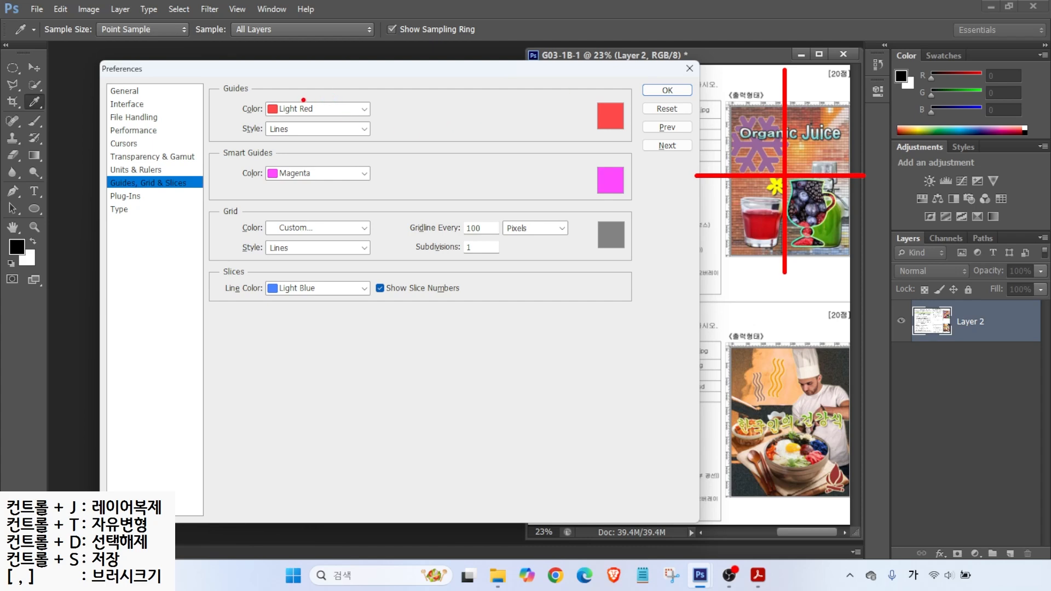
left_click_drag(302, 101, 342, 72)
left_click_drag(251, 97, 379, 121)
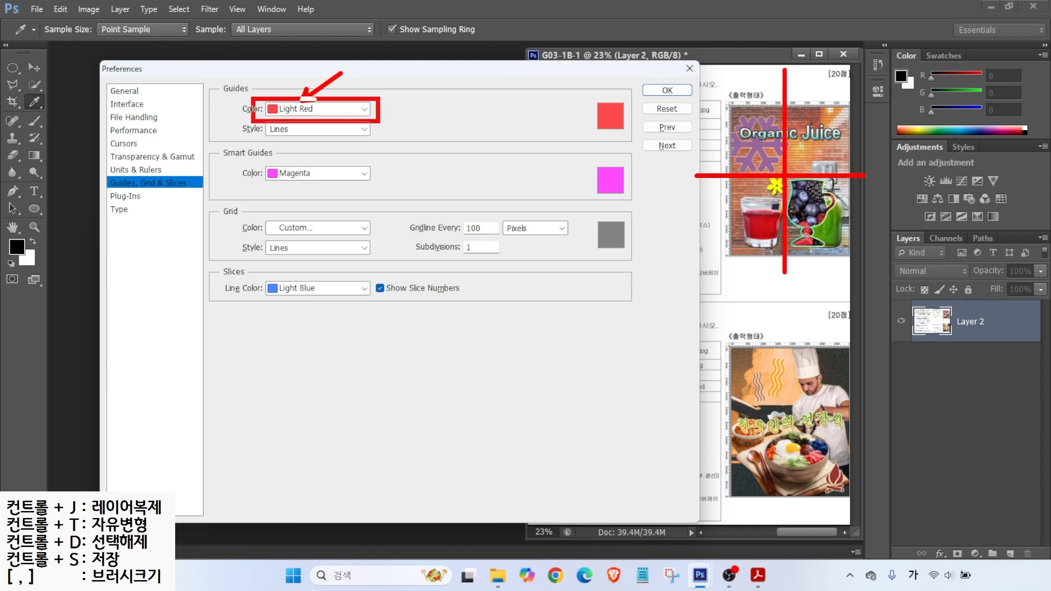
key("Escape")
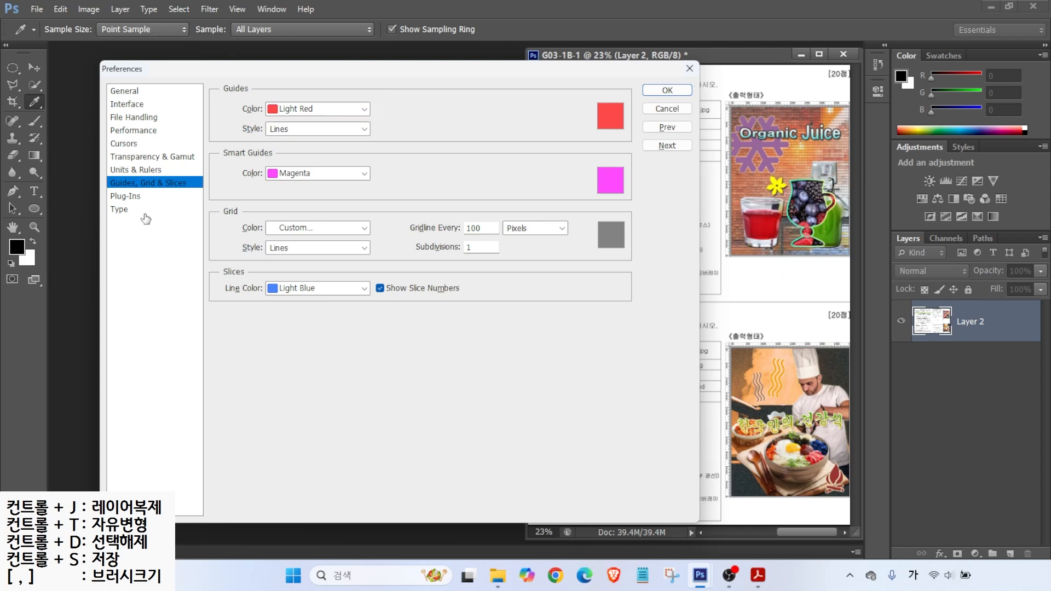
left_click(120, 212)
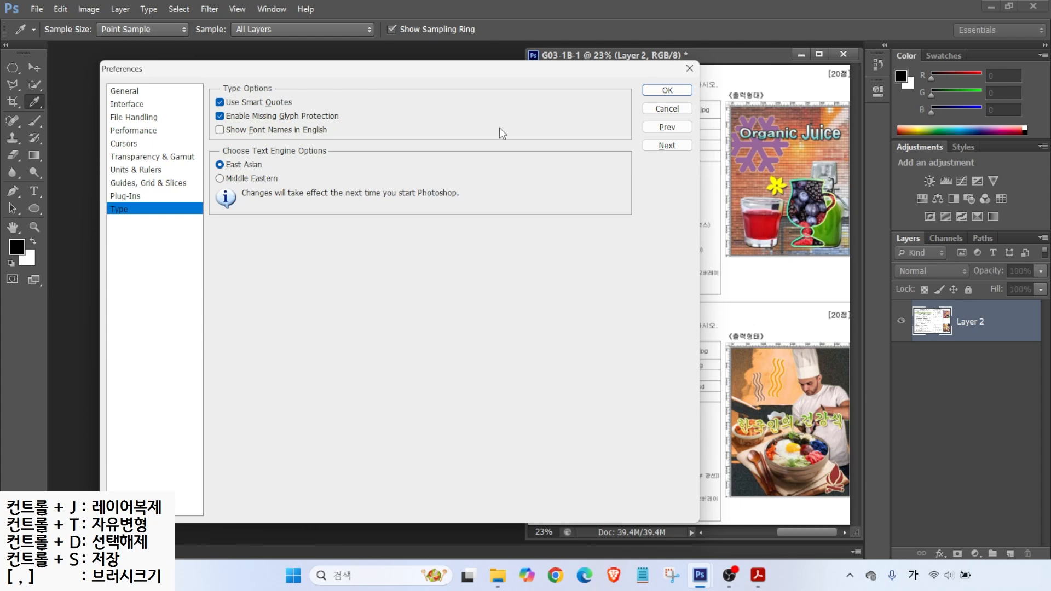
Step: Leave Show Font Names in English unchecked, confirm Preferences with OK, and pick the Pen tool
key("alt")
left_click_drag(213, 122, 351, 145)
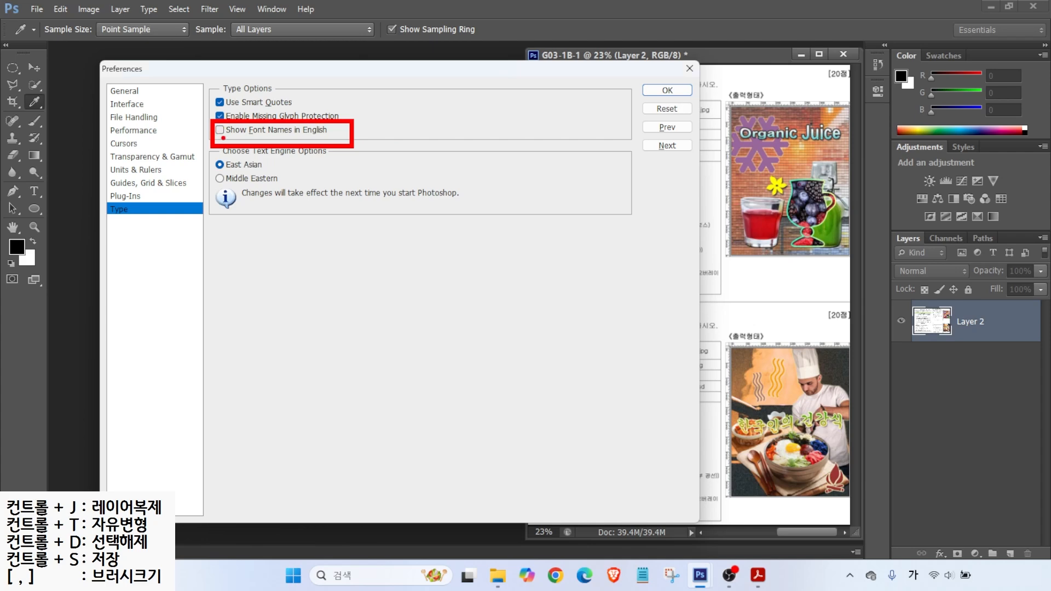
key("Escape")
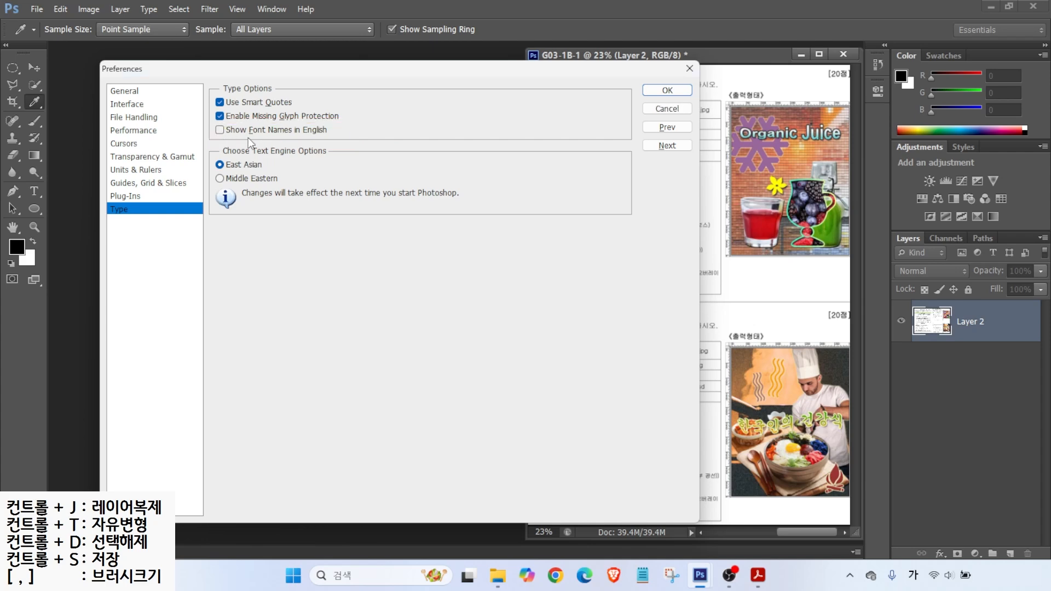
left_click(668, 90)
key("p")
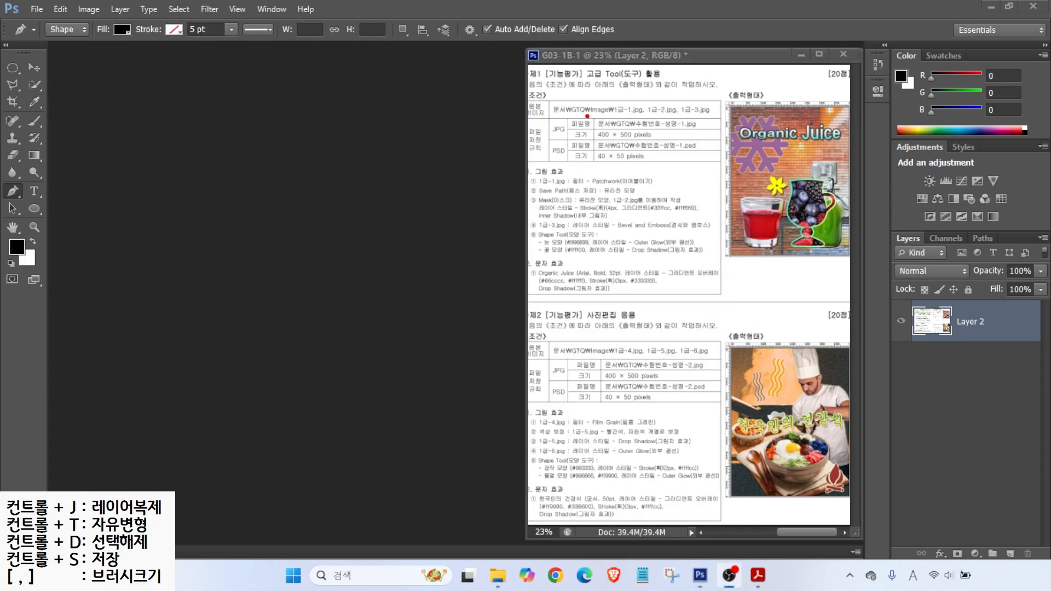
Step: Mark the worksheet's JPG size requirement, then choose File > New
left_click_drag(578, 108, 707, 152)
left_click_drag(657, 114, 694, 90)
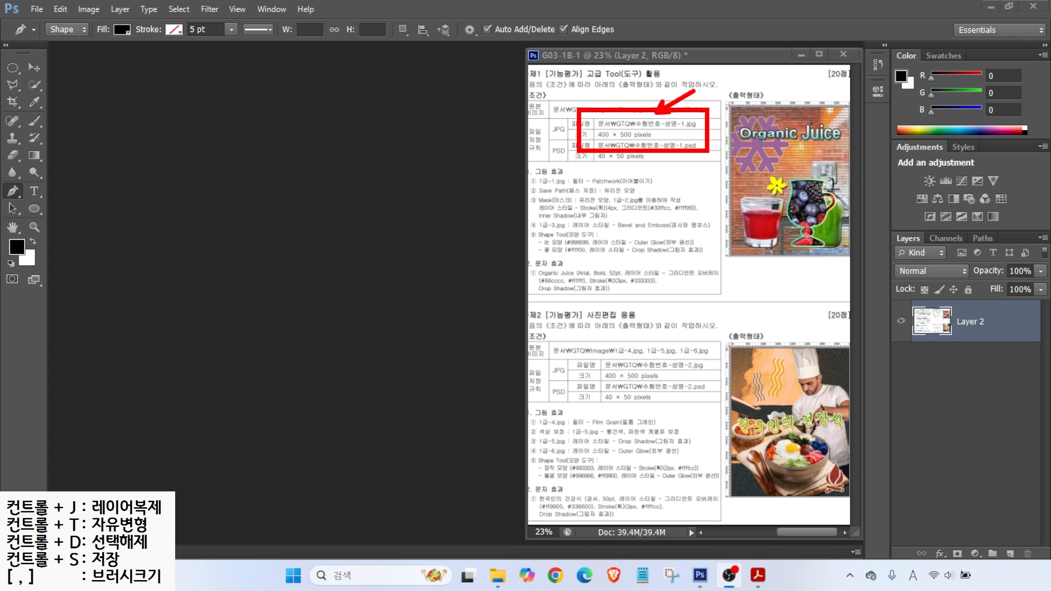
left_click_drag(629, 139, 653, 162)
key("Escape")
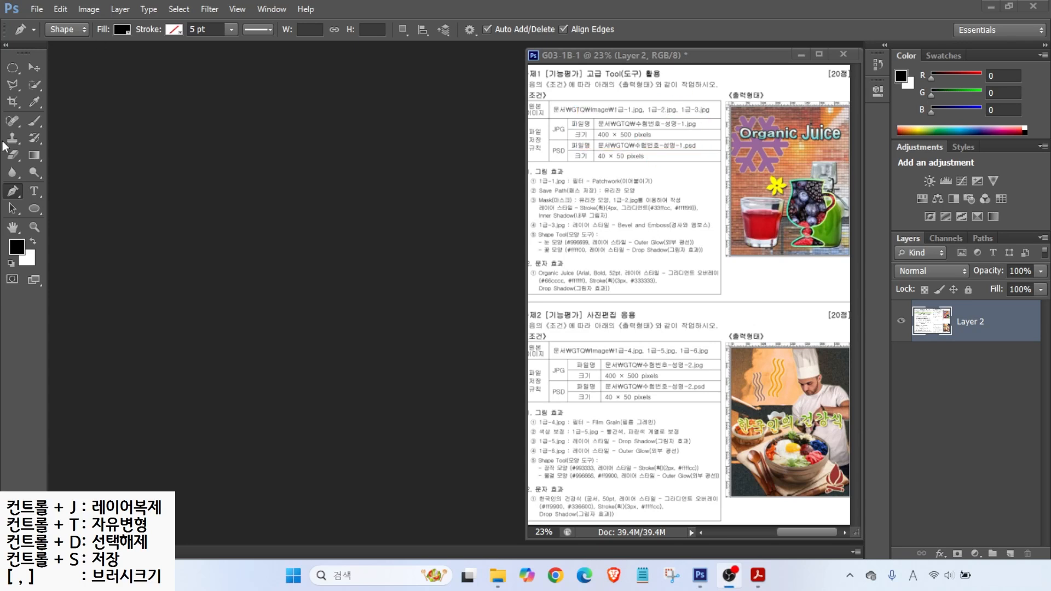
left_click(36, 9)
left_click(44, 20)
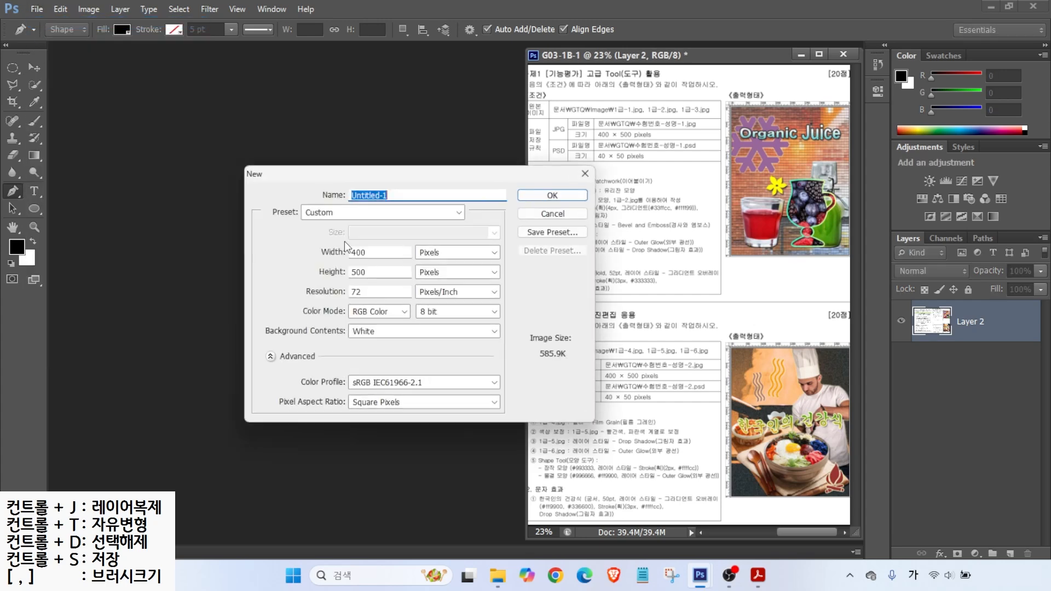
Step: Name the document with exam number and examinee's name; set 400 × 500 px, 72 ppi, RGB 8-bit, White
key("alt+2")
left_click_drag(407, 241, 459, 260)
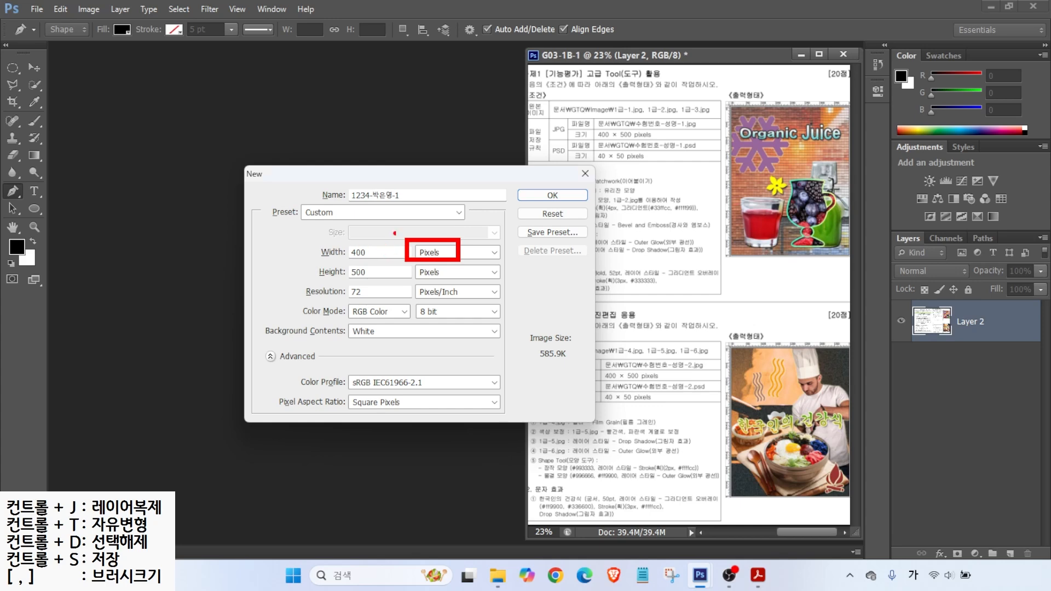
left_click_drag(579, 137, 654, 137)
left_click_drag(347, 250, 326, 231)
left_click_drag(346, 268, 316, 246)
mouse_move(343, 282)
left_mouse_down()
mouse_move(400, 302)
mouse_move(389, 318)
mouse_move(468, 324)
left_mouse_up()
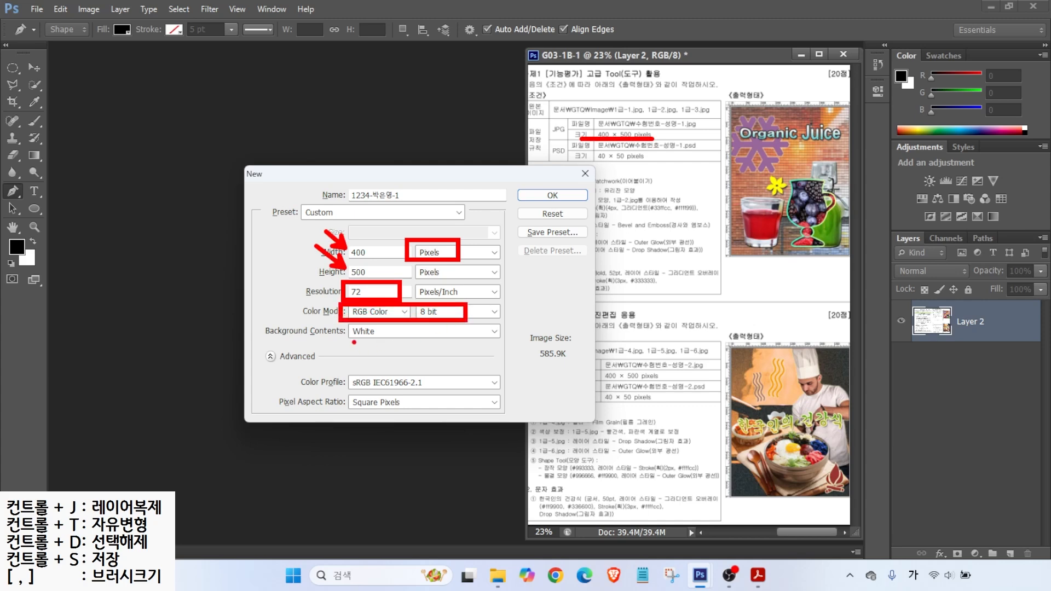
mouse_move(364, 354)
left_mouse_down()
mouse_move(364, 340)
mouse_move(346, 361)
left_mouse_up()
mouse_move(535, 180)
left_mouse_down()
mouse_move(548, 196)
mouse_move(573, 172)
left_mouse_up()
key("Return")
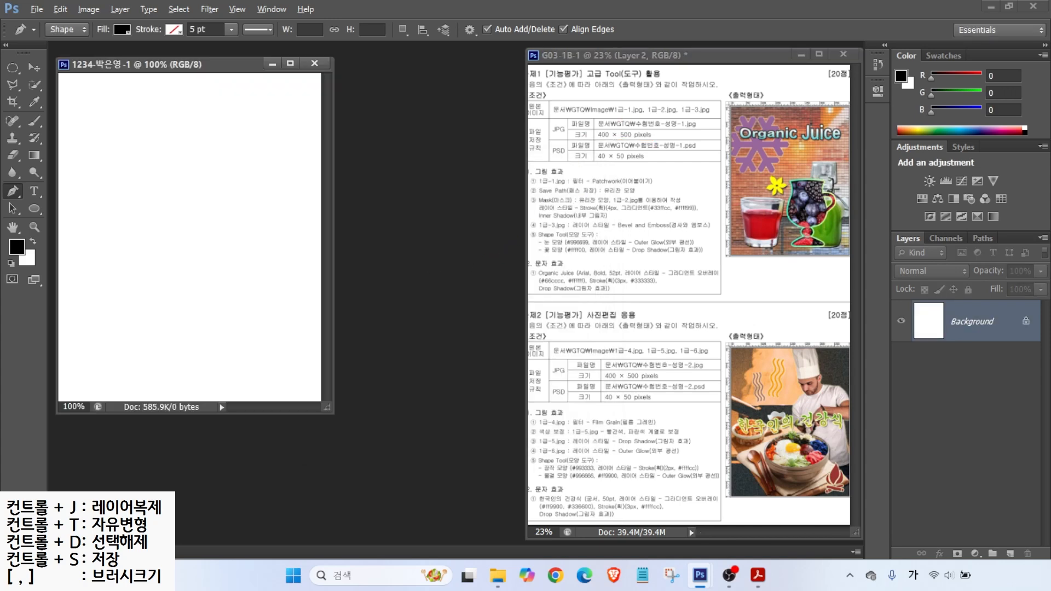
Step: Show rulers on the new document and fit it to the screen
left_click_drag(775, 103, 800, 84)
left_click(237, 9)
left_click(269, 222)
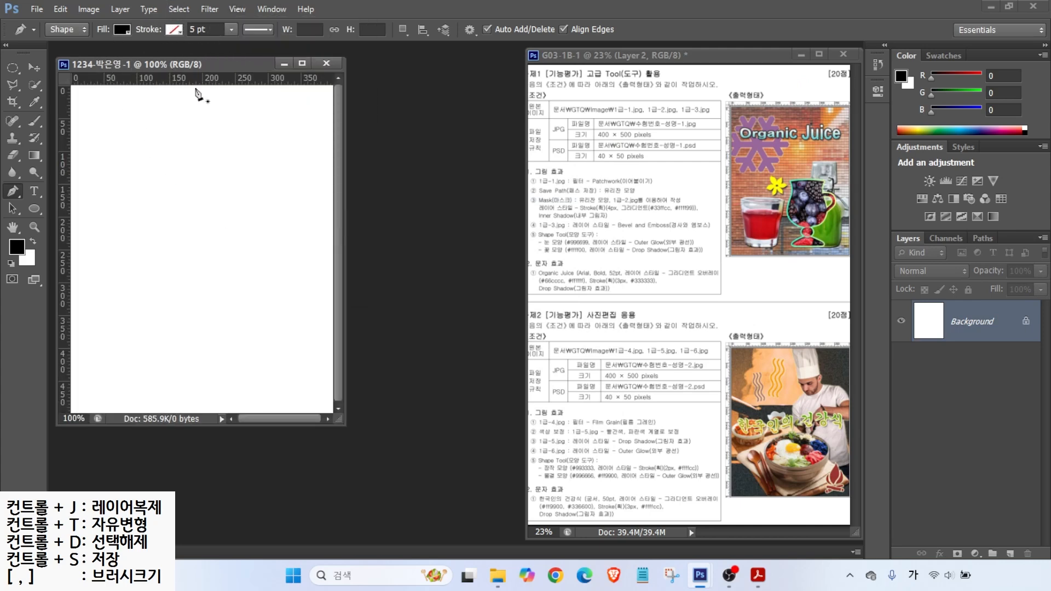
double_click(13, 227)
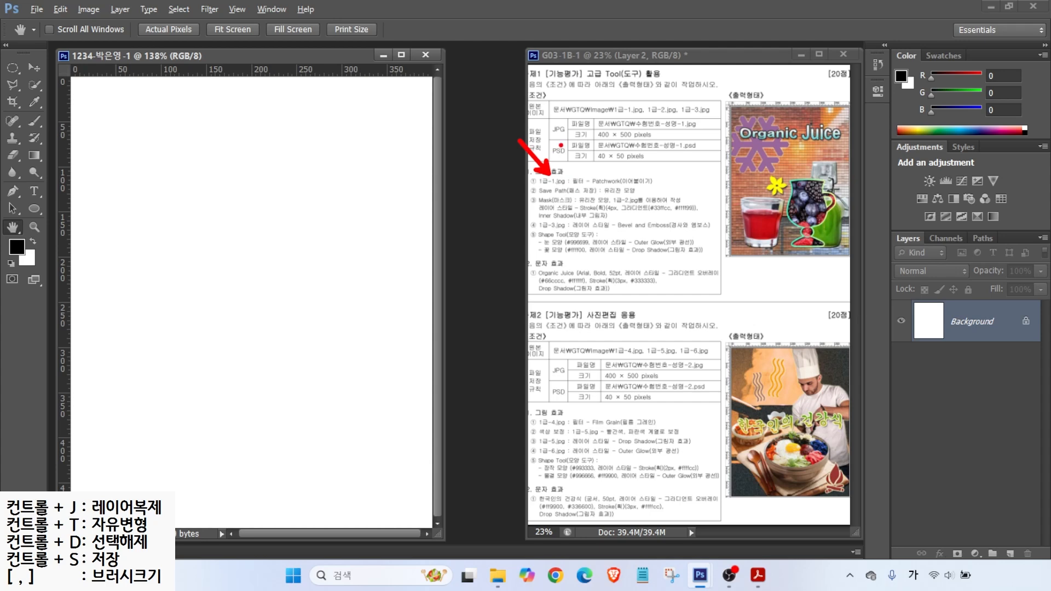
Step: Browse the exam image folder with File > Open and select 1급-1.jpg
left_click(37, 9)
left_click(44, 36)
left_click(432, 190)
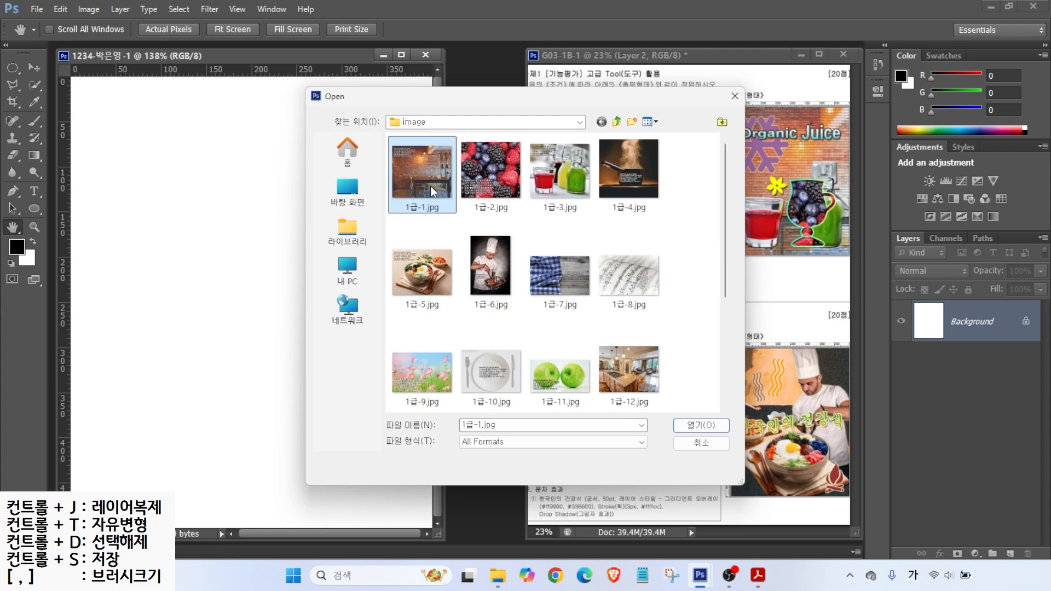
Step: Open 1급-1.jpg and resize it proportionally to 500 px height (570 × 500)
left_click(696, 427)
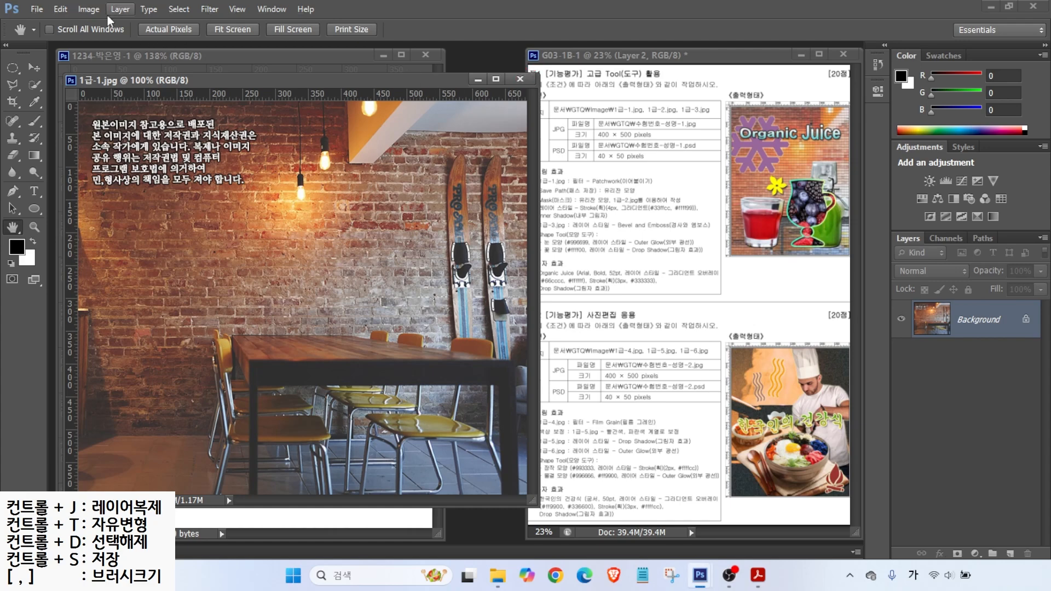
left_click_drag(136, 80, 267, 93)
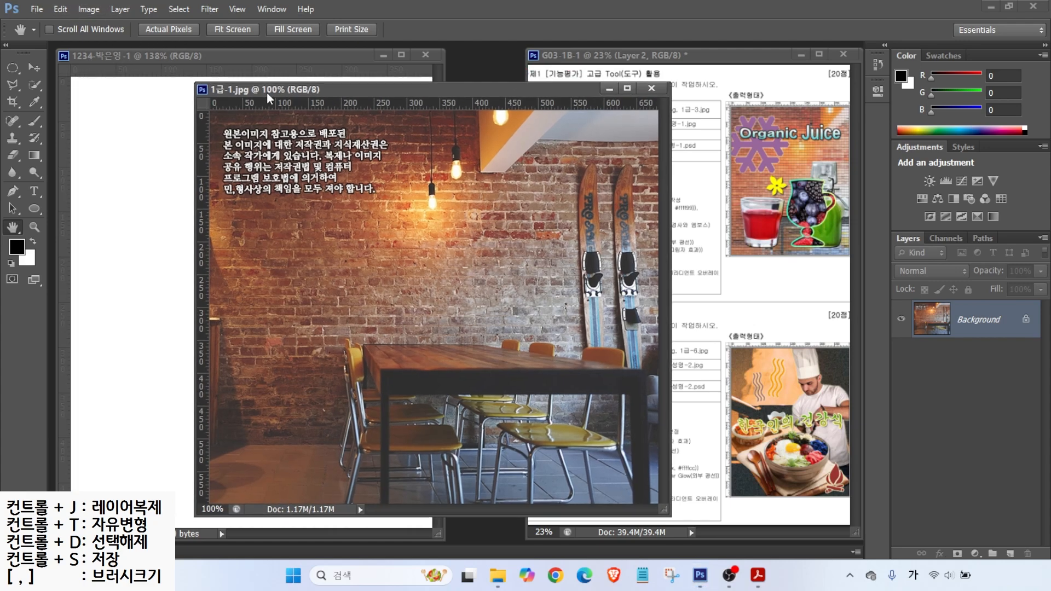
left_click(88, 8)
left_click(110, 104)
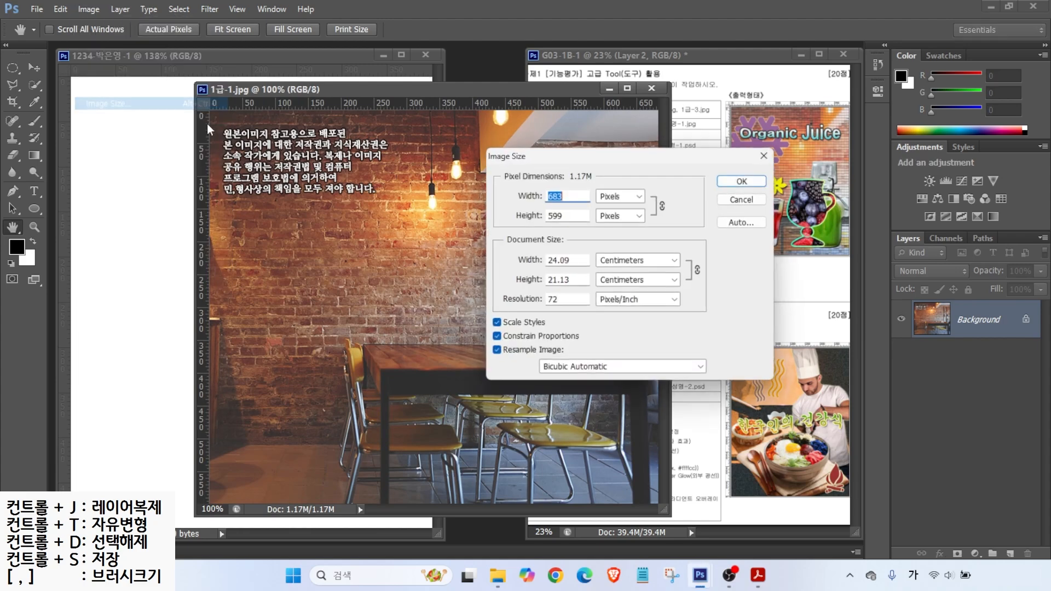
type("400")
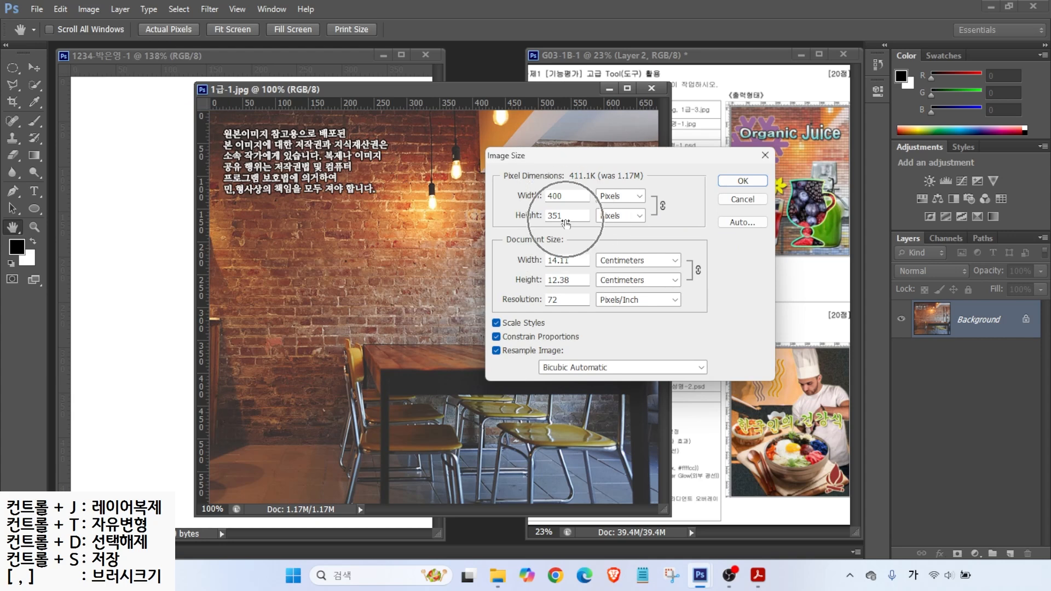
double_click(559, 216)
type("500")
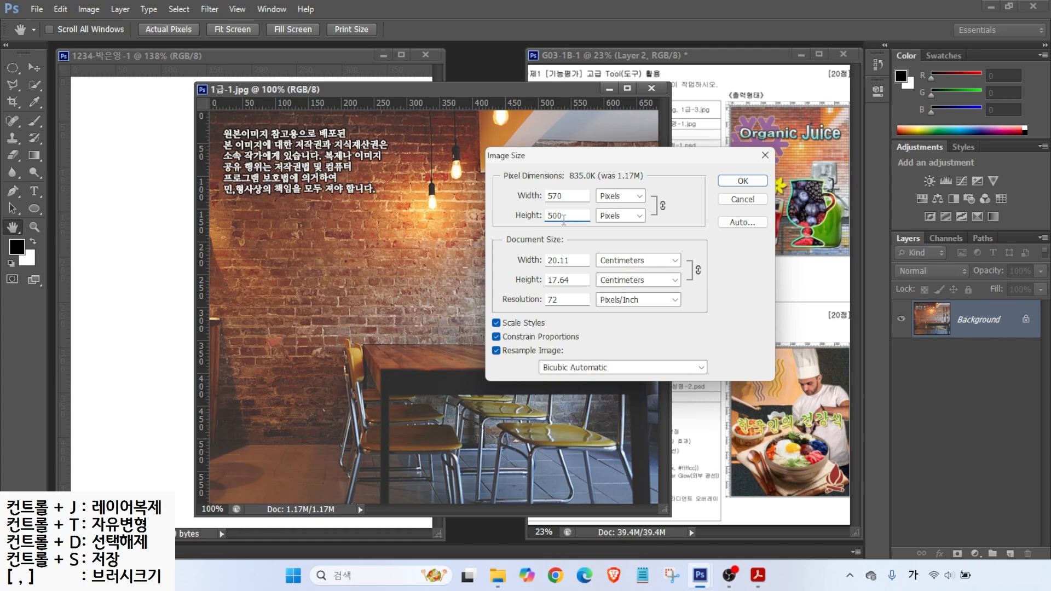
left_click(731, 186)
left_click_drag(357, 91, 443, 108)
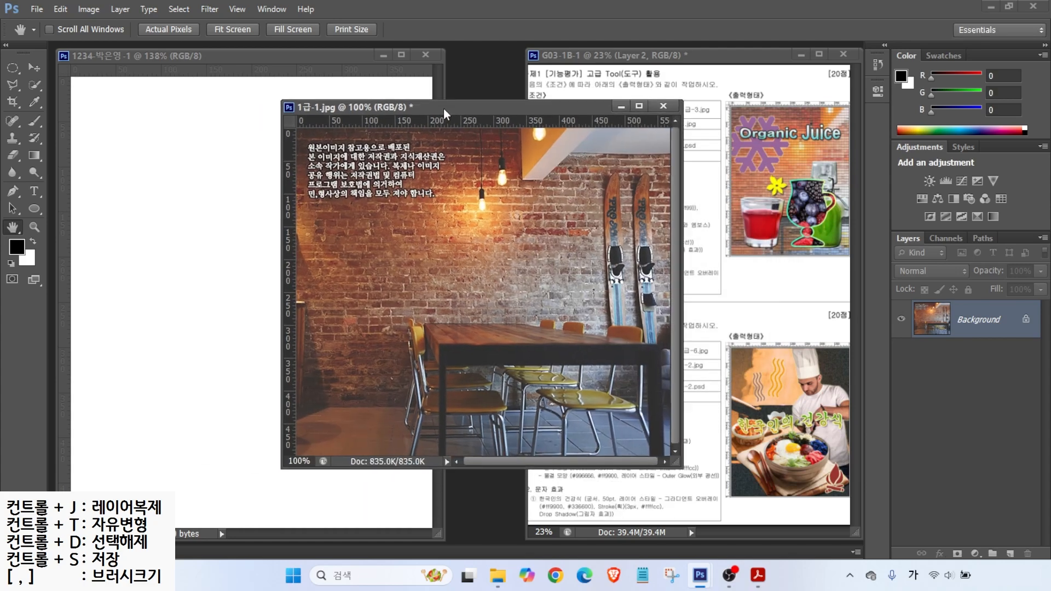
Step: Drag the brick-wall photo into the new document and close 1급-1.jpg without saving
left_click(41, 71)
left_click_drag(342, 226, 239, 231)
left_click_drag(245, 231, 244, 230)
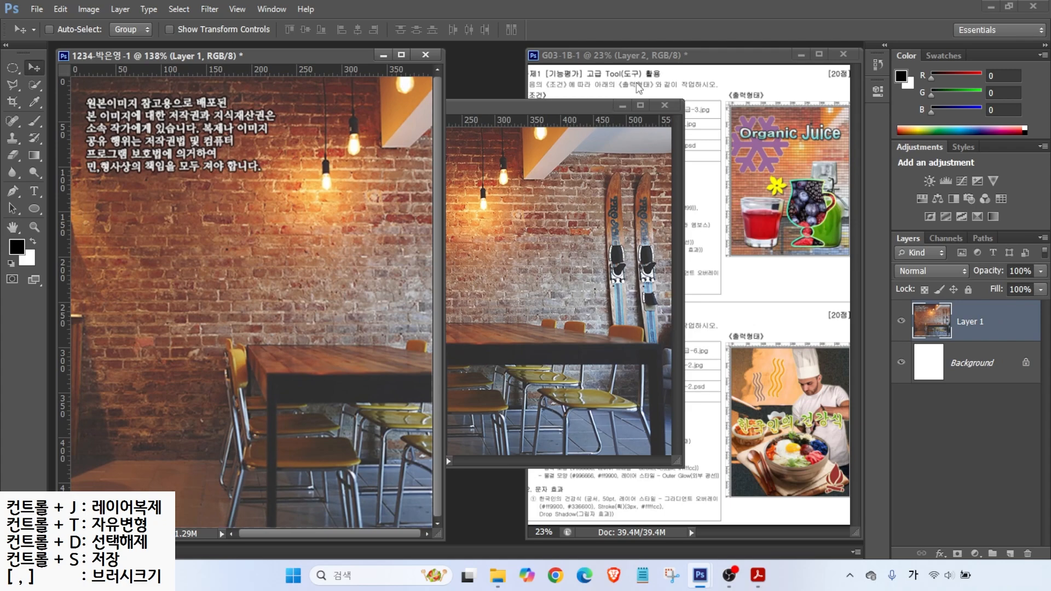
left_click(665, 104)
left_click(523, 222)
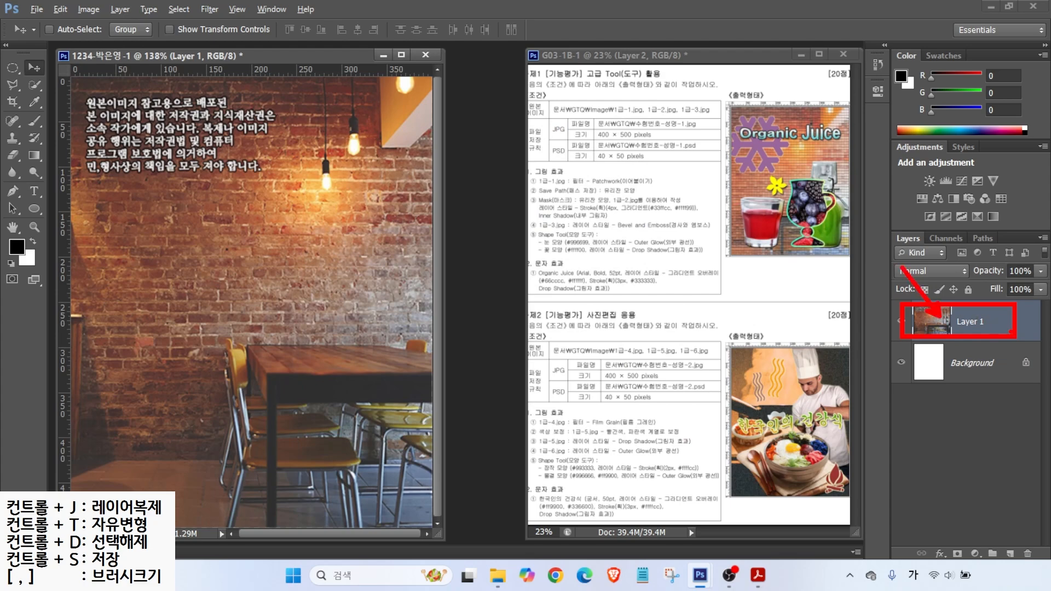
Step: Rename Layer 1 to 1-1
double_click(967, 322)
type("1")
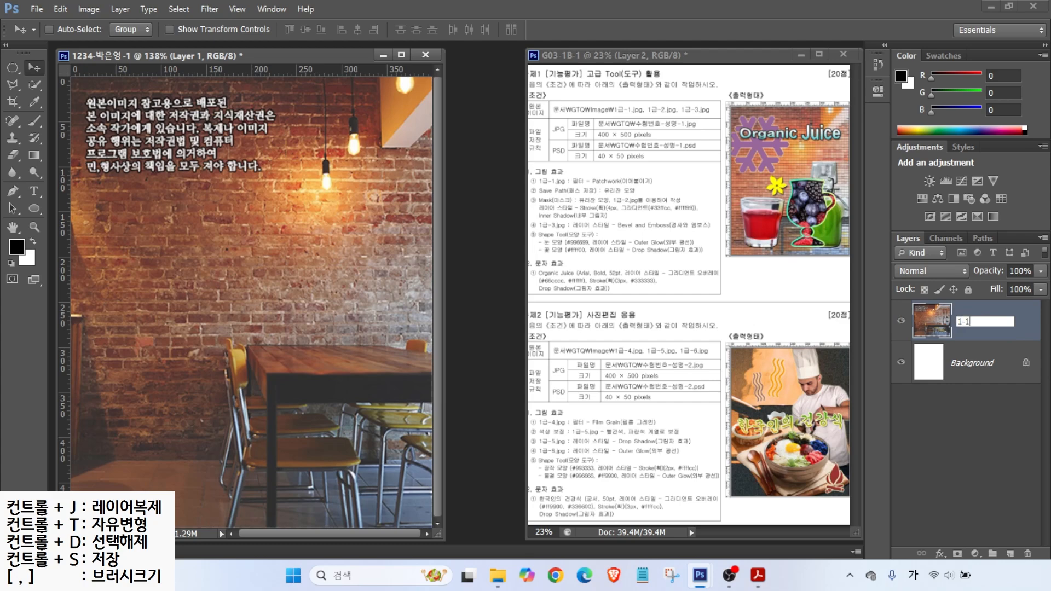
type("-1")
key("Return")
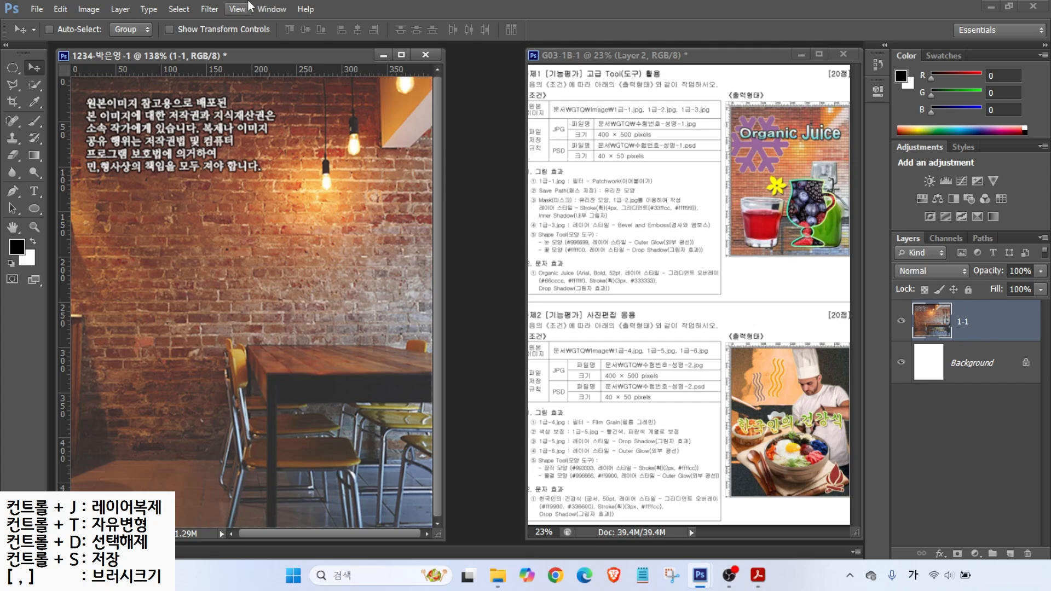
left_click(213, 11)
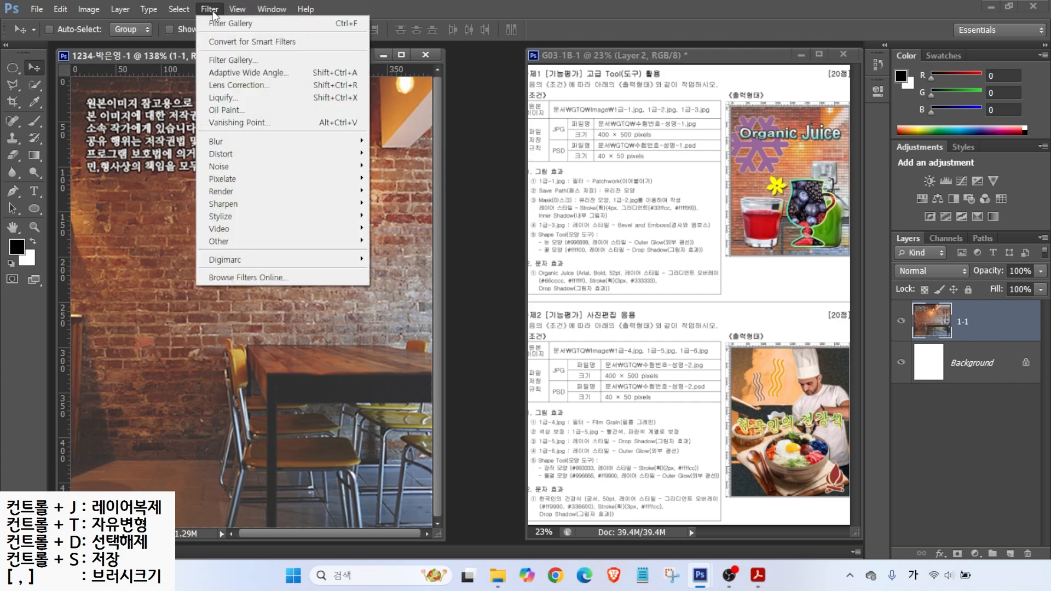
Step: In the Filter Gallery, preview Grain, Mosaic Tiles, Texturizer, Stained Glass and Craquelure, then return to Patchwork
left_click(221, 60)
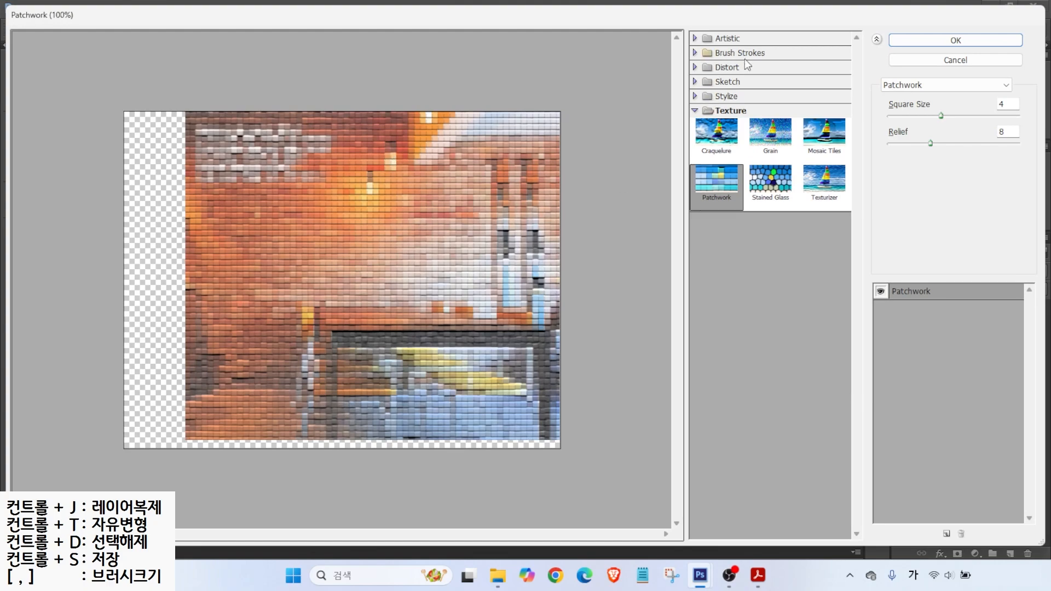
left_click(769, 134)
left_click(826, 136)
left_click(827, 183)
left_click(790, 185)
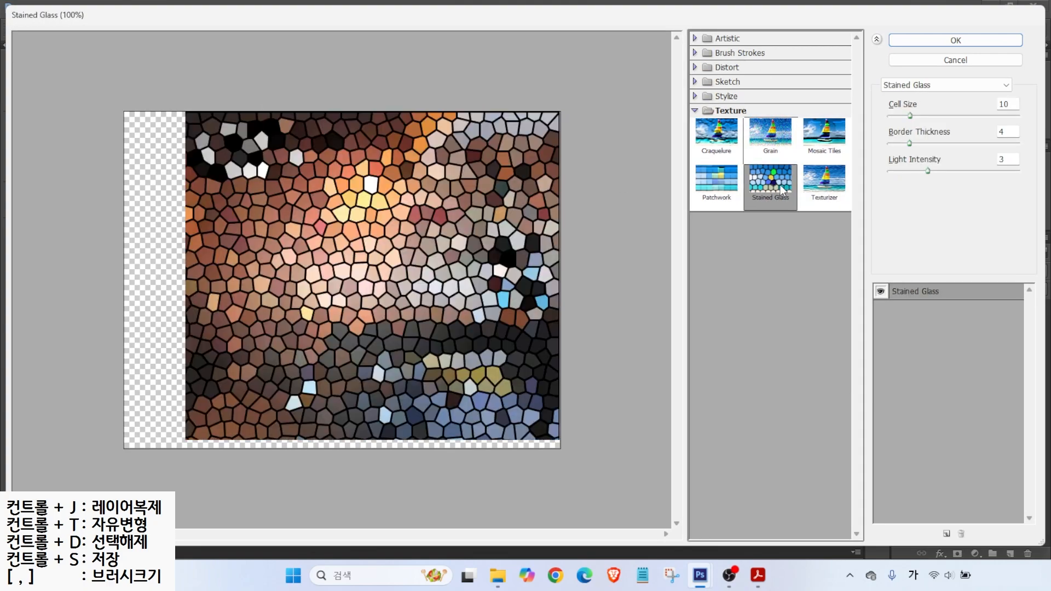
left_click(718, 131)
left_click(705, 182)
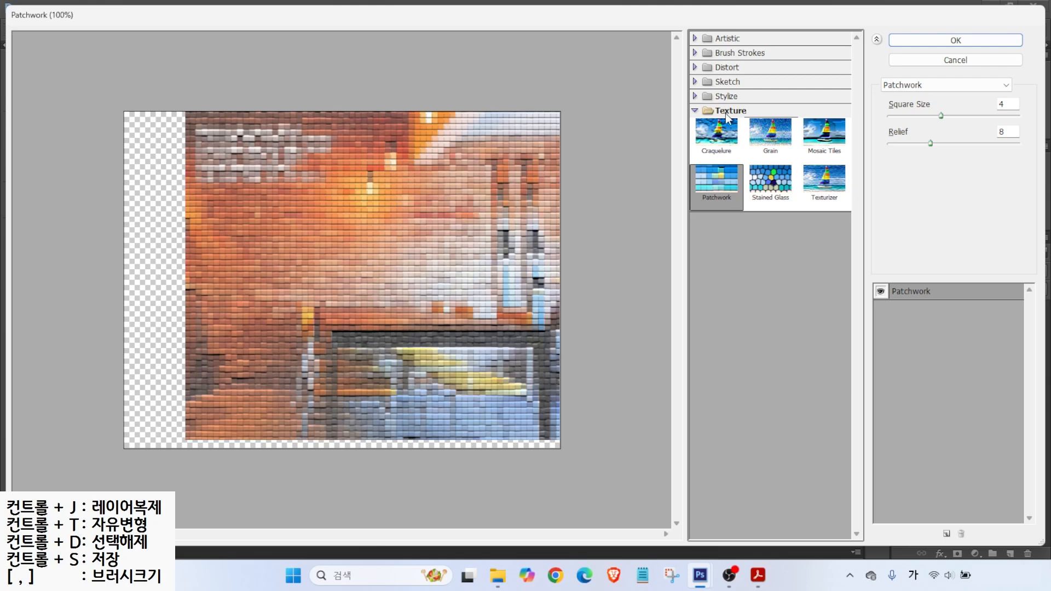
Step: Keep Patchwork at Square Size 4 and Relief 8 and apply it to the photo
key("alt")
left_click_drag(878, 71, 967, 95)
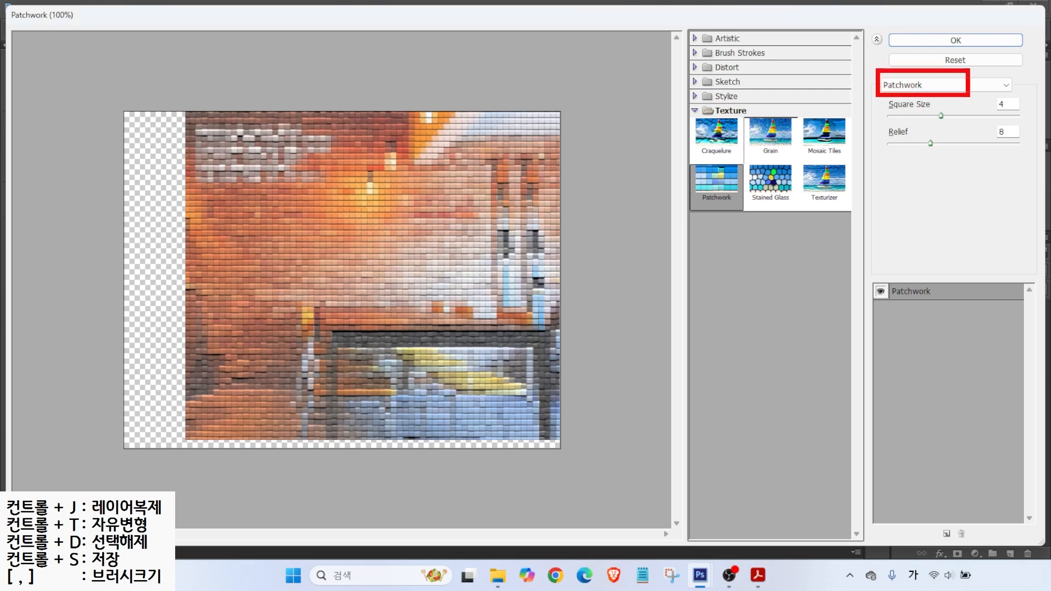
left_click(928, 87)
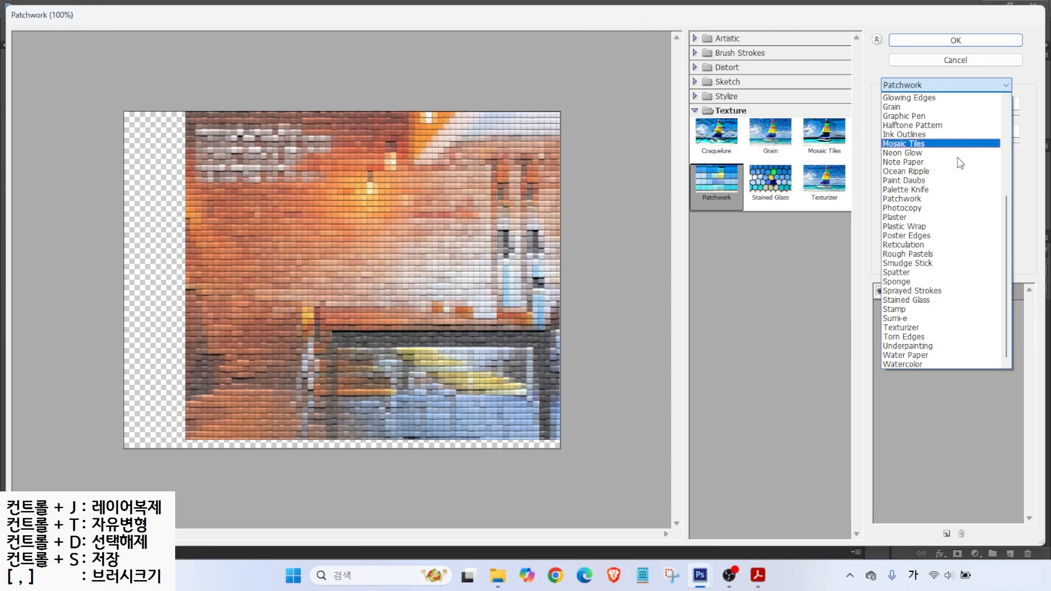
left_click(911, 199)
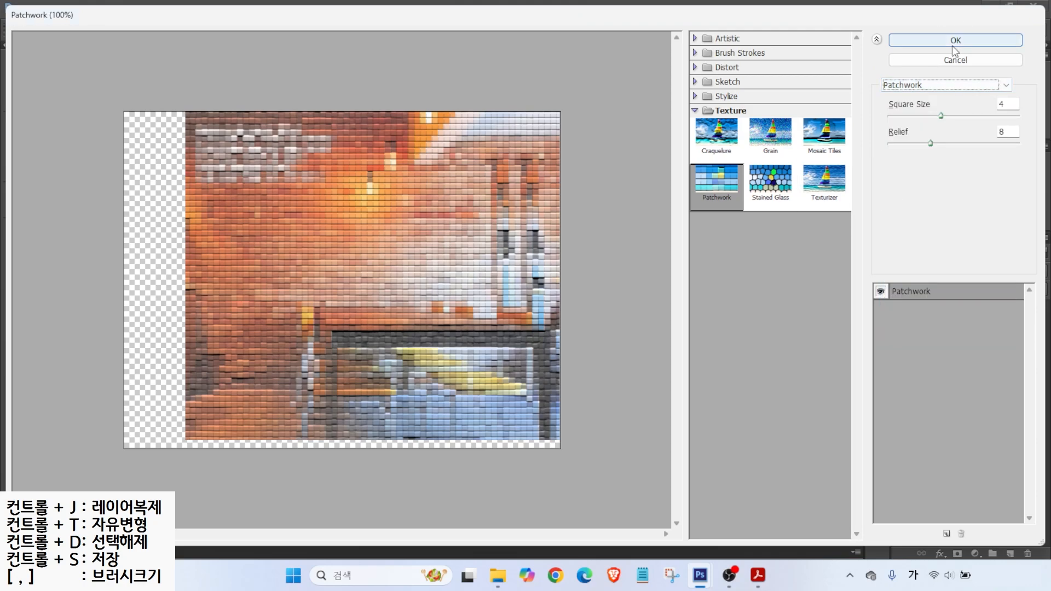
left_click(957, 41)
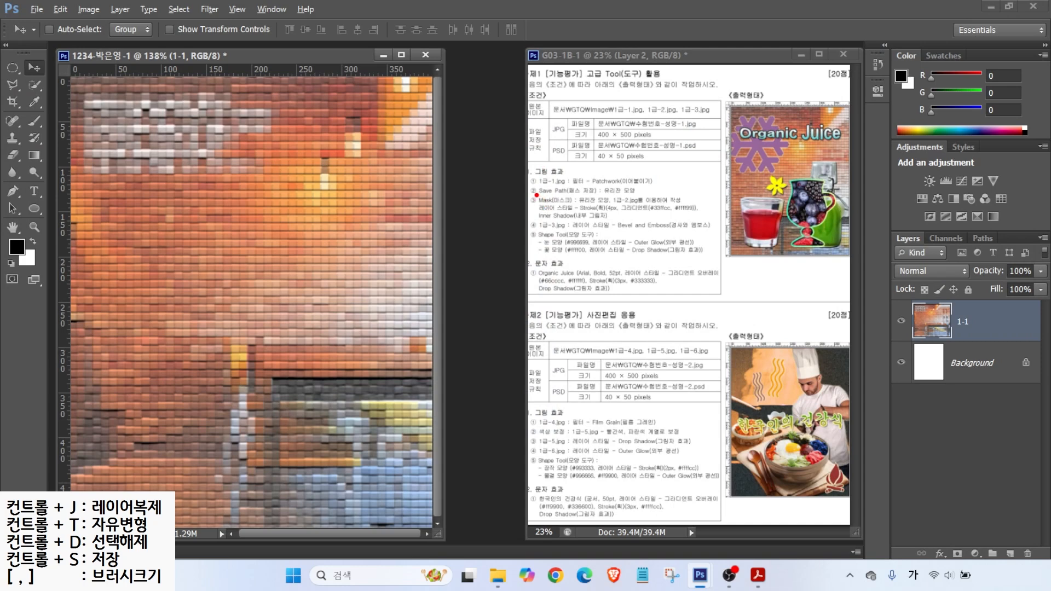
Step: Hide the 1-1 photo layer to leave a blank canvas
left_click_drag(552, 196, 652, 195)
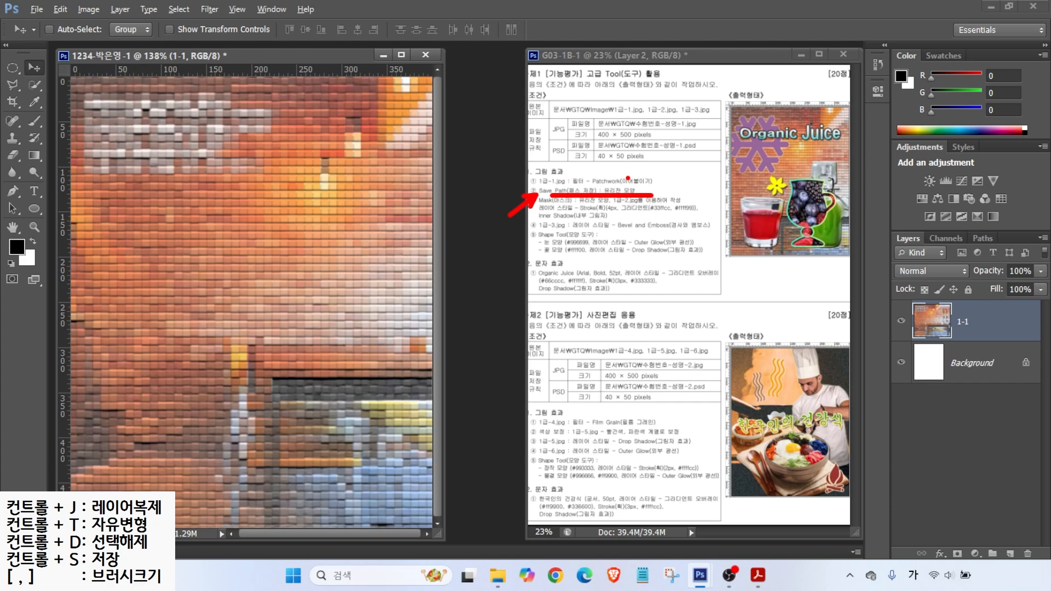
mouse_move(842, 232)
left_mouse_down()
mouse_move(854, 258)
mouse_move(766, 228)
mouse_move(815, 163)
mouse_move(843, 236)
mouse_move(853, 260)
left_mouse_up()
key("Escape")
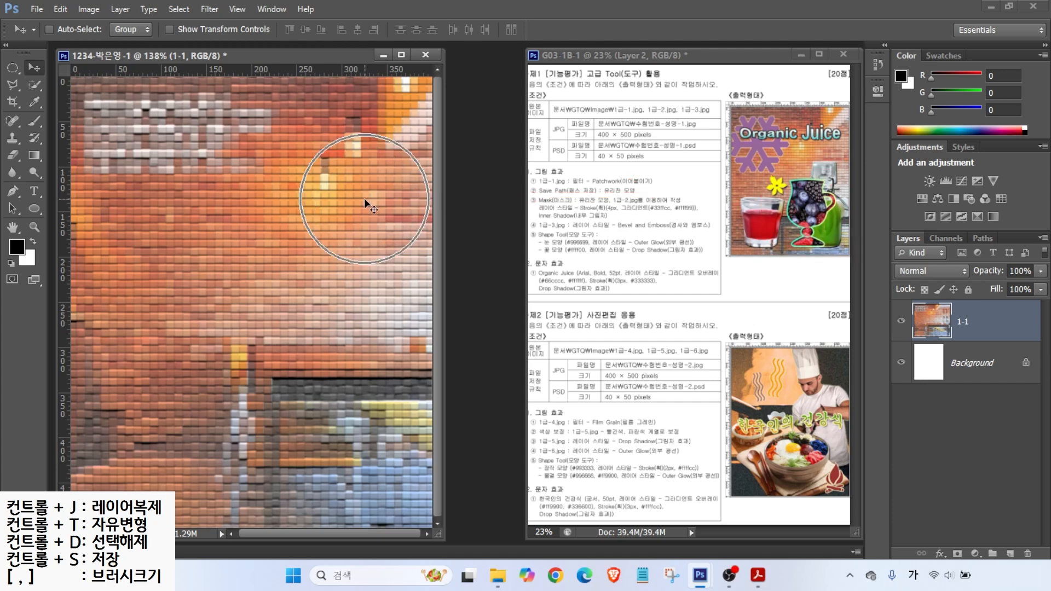
left_click(901, 321)
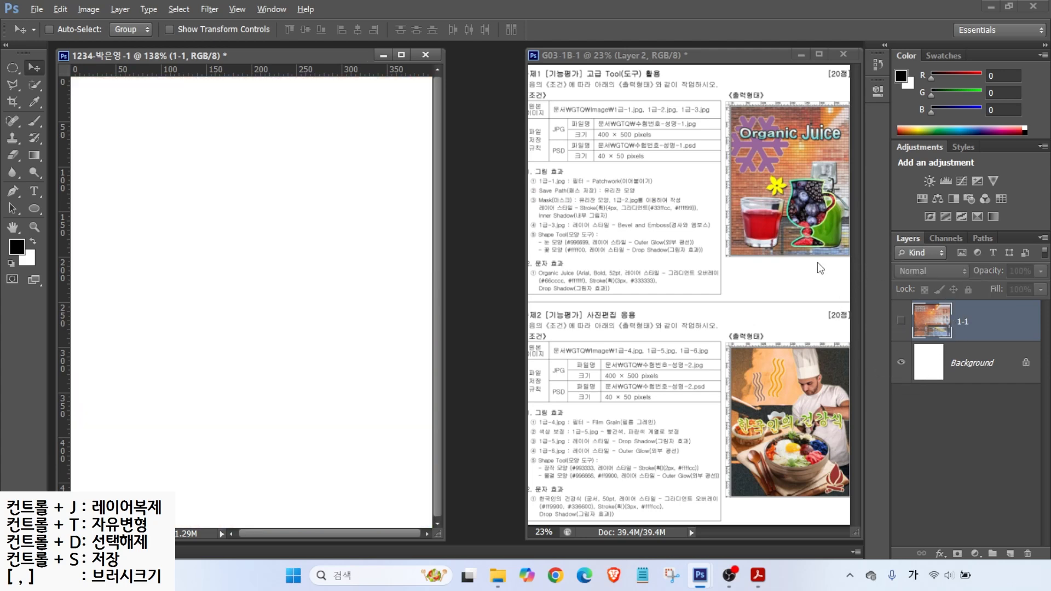
Step: Add a horizontal guide about 235 px down and a crossing vertical guide from the rulers
left_click_drag(828, 178, 690, 178)
left_click_drag(786, 249, 786, 87)
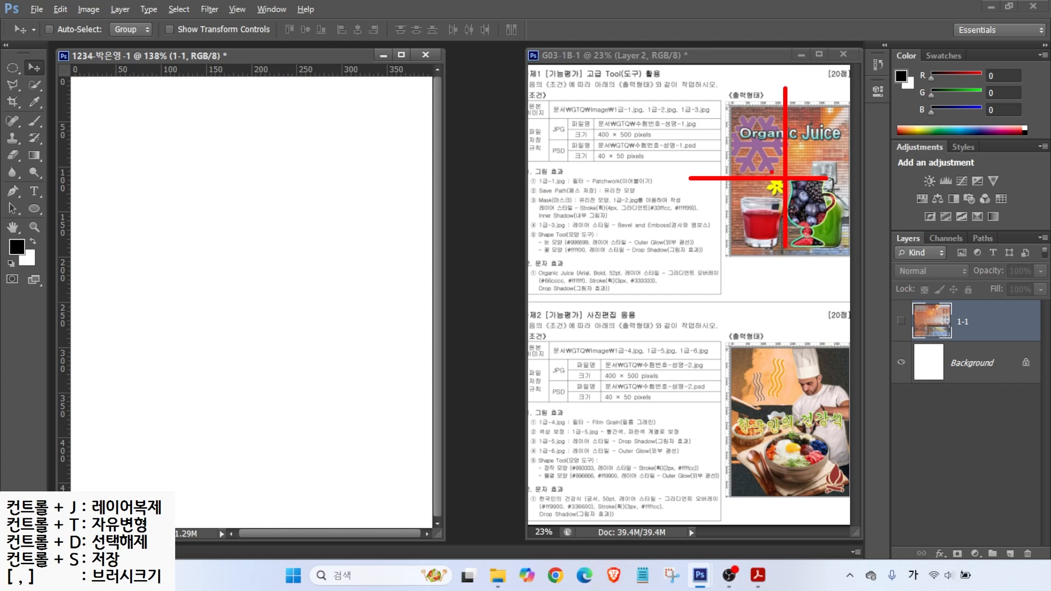
key("Escape")
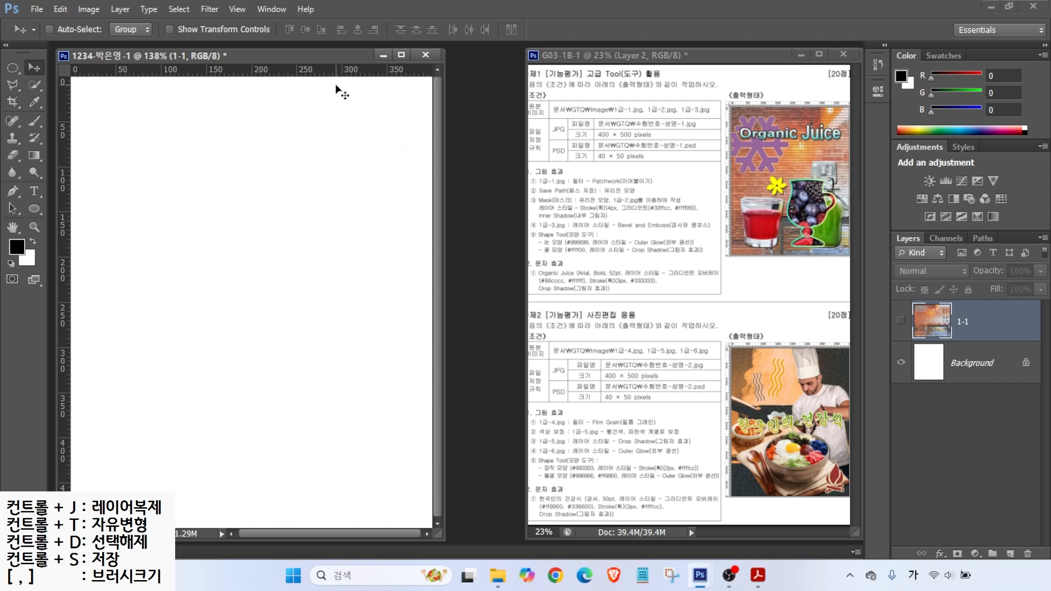
left_click_drag(227, 72, 237, 285)
left_click_drag(65, 231, 243, 241)
scroll(284, 284, "up", 3)
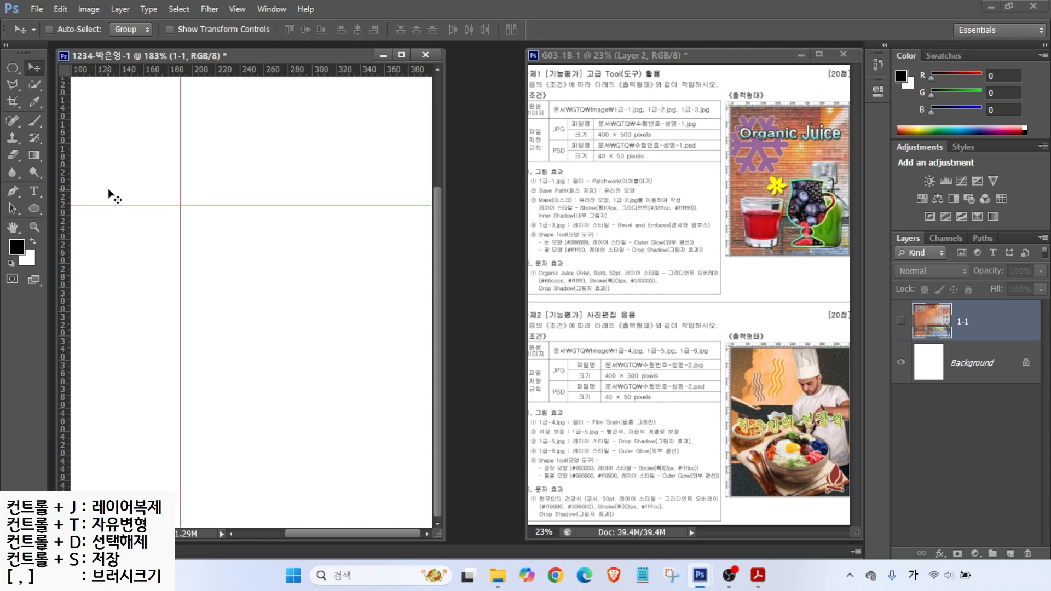
left_click(14, 191)
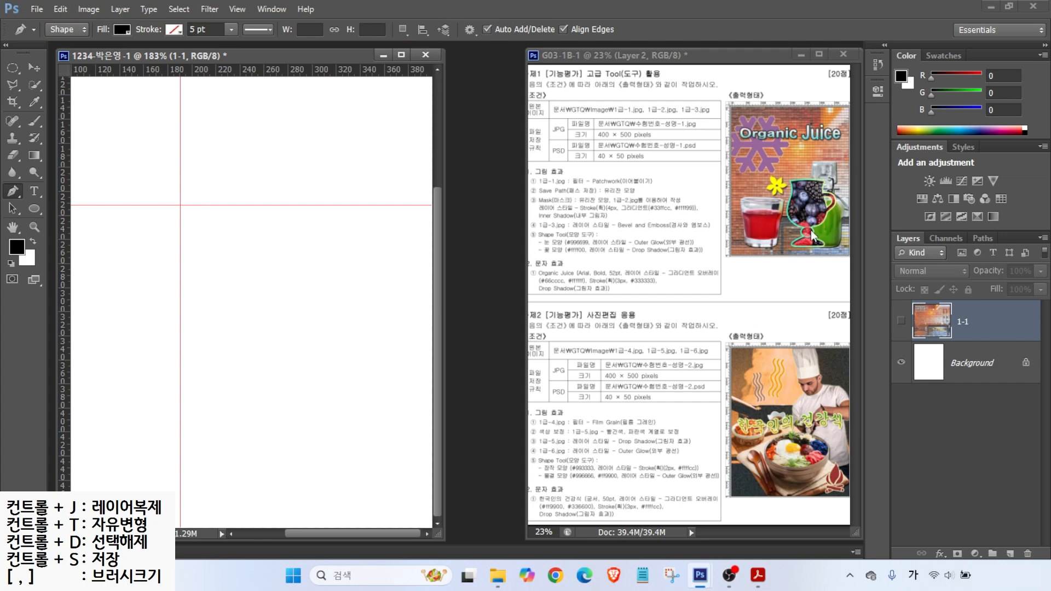
Step: Outline the goblet's left half with curved sides down to the bottom, closing it at the rim
left_click(206, 222)
left_click_drag(213, 246, 215, 258)
left_click_drag(200, 314, 206, 345)
left_click_drag(281, 397, 338, 398)
key("ctrl")
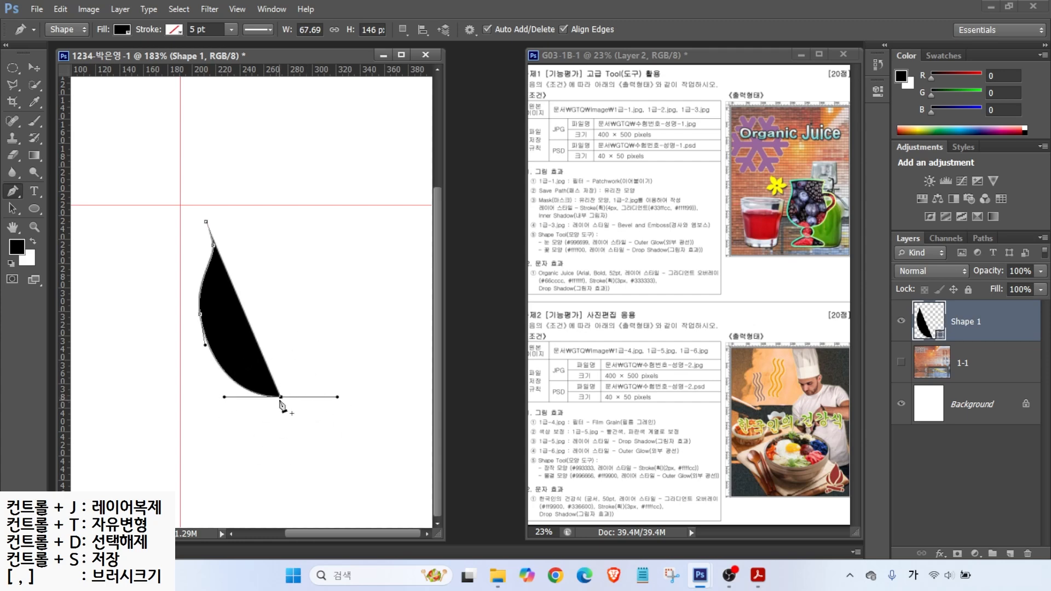
key("ctrl")
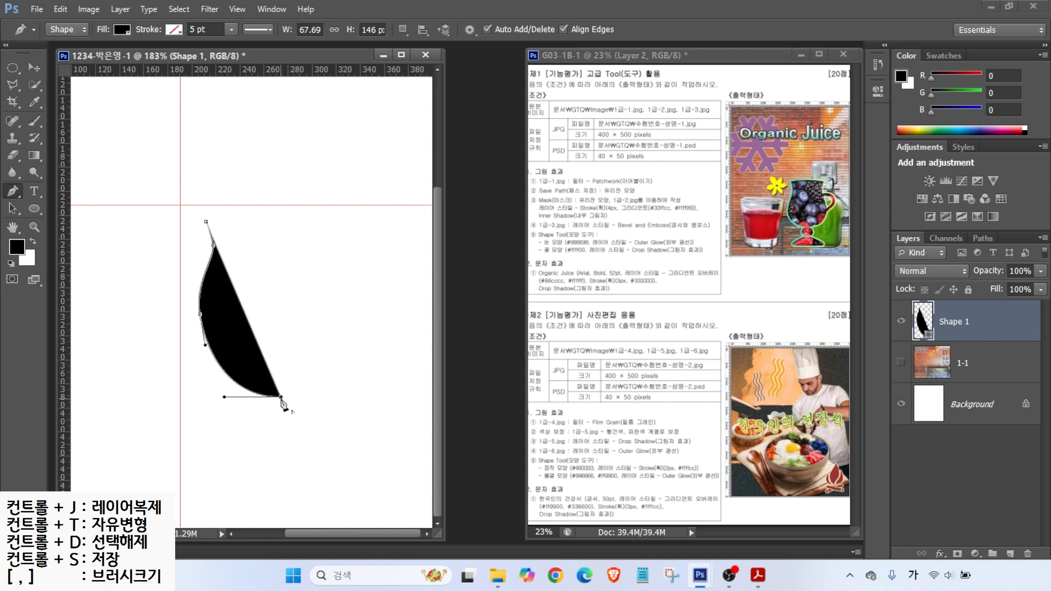
left_click(281, 206)
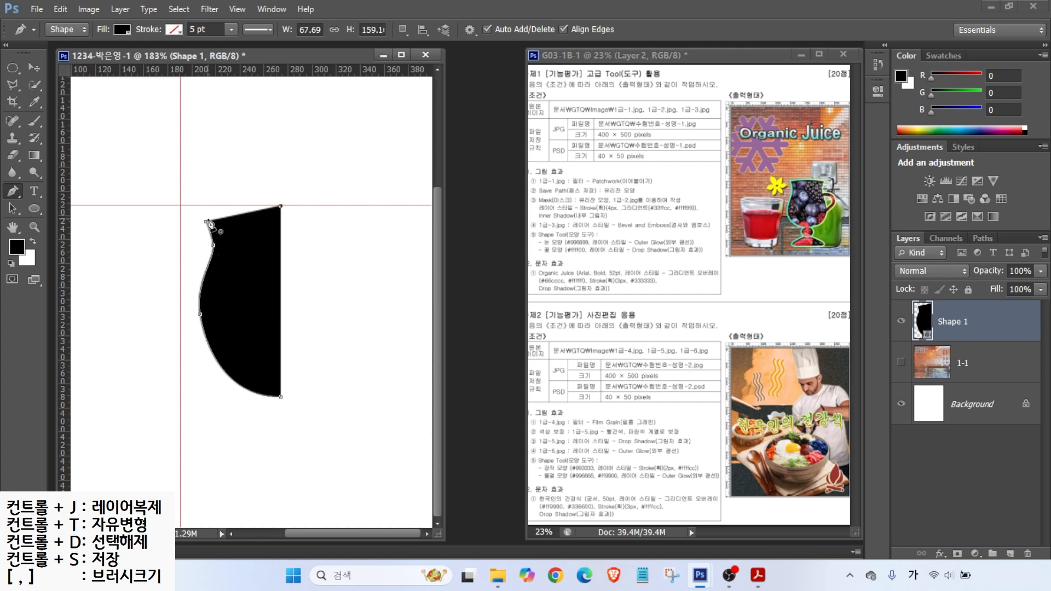
left_click_drag(208, 222, 195, 246)
Step: Lower the top-right anchor, flatten the rim curve, and nudge the half-goblet slightly up
left_click(12, 209)
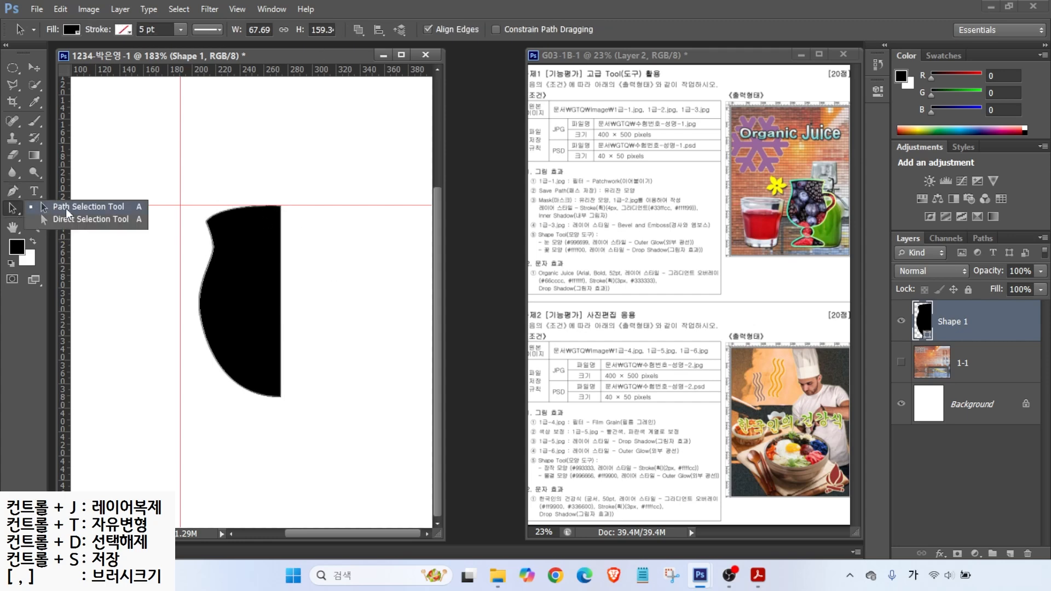
left_click(224, 251)
left_click(13, 208)
left_click(61, 221)
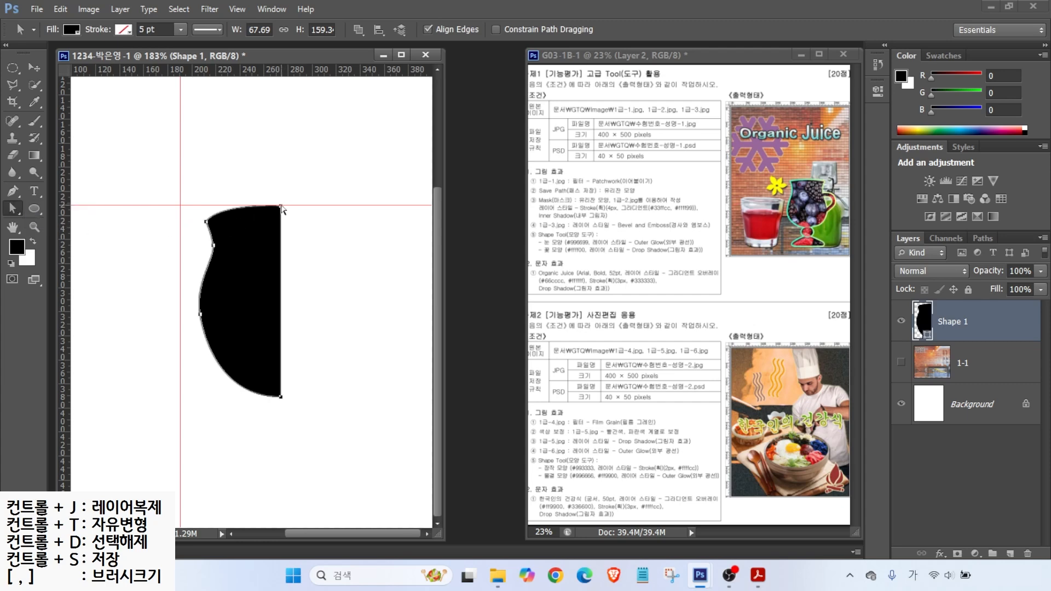
left_click_drag(269, 188, 281, 215)
left_click_drag(220, 205, 223, 211)
left_click(13, 211)
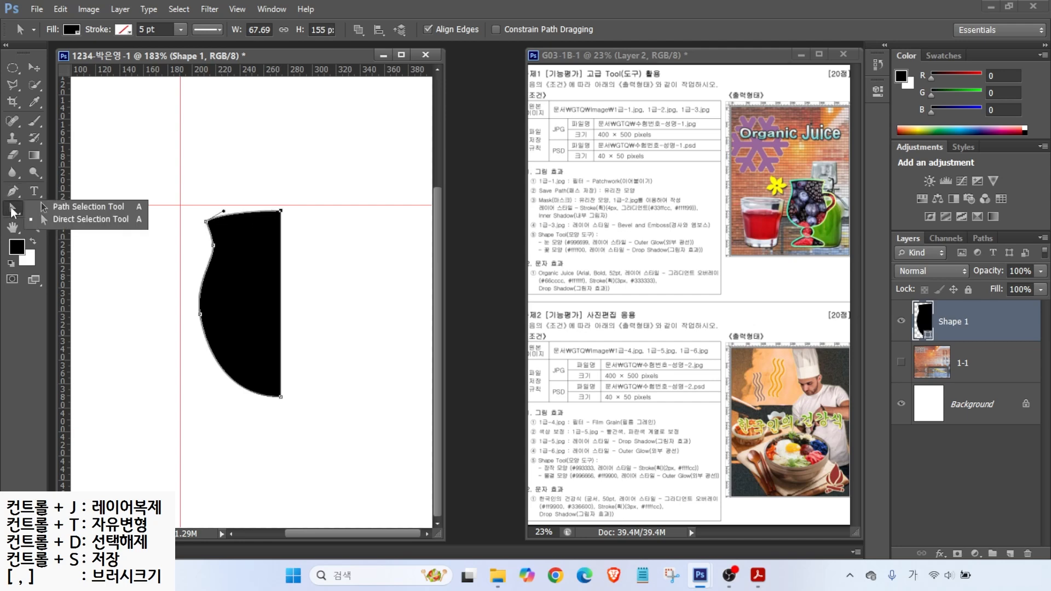
left_click(62, 208)
left_click_drag(259, 283, 256, 279)
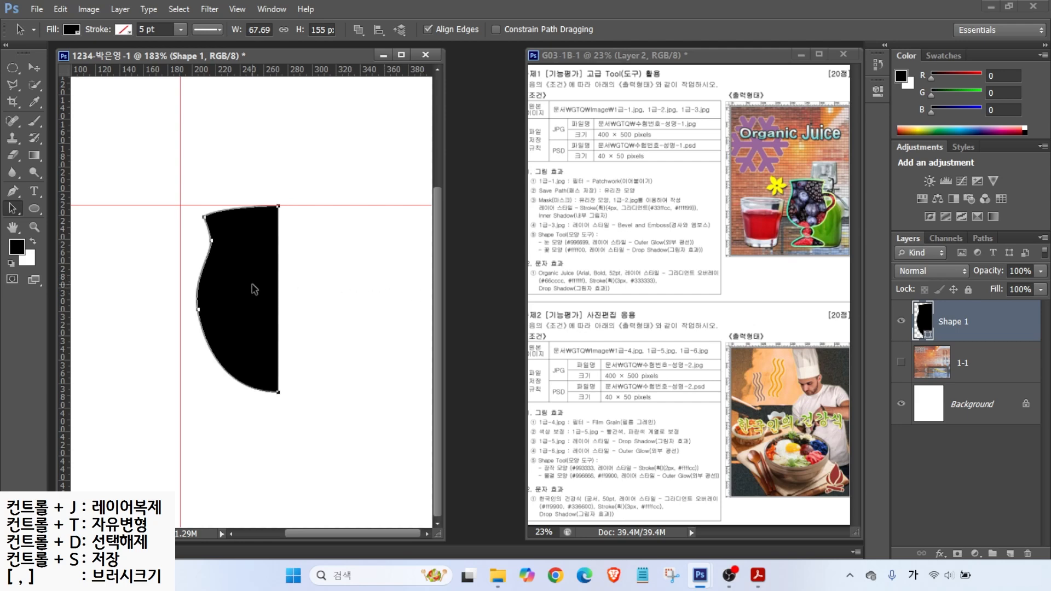
Step: Duplicate the half-goblet, flip the copy horizontally and align it against the original
left_click_drag(237, 281, 337, 280)
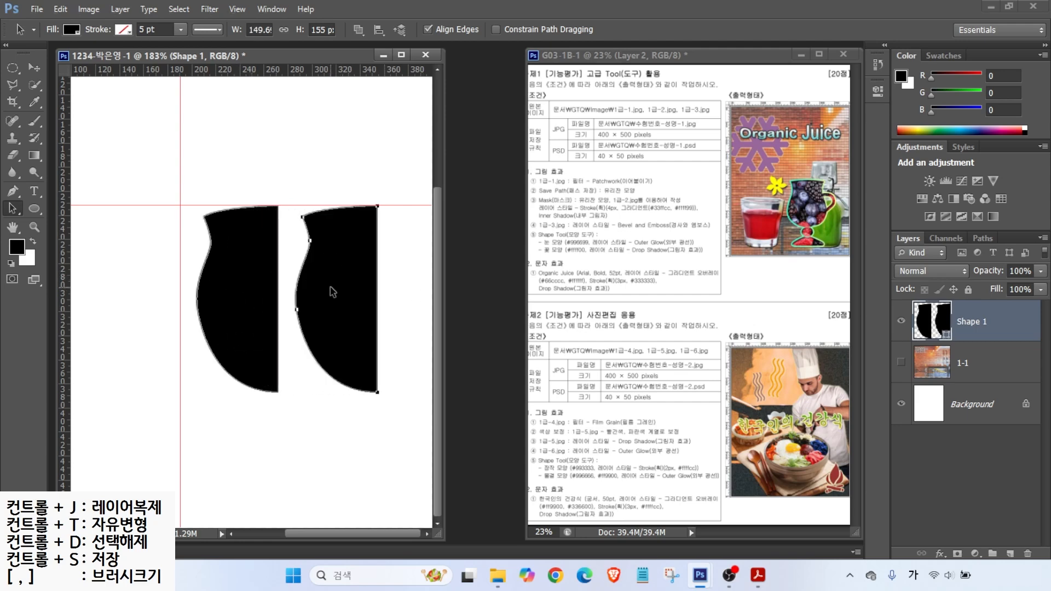
left_click(60, 9)
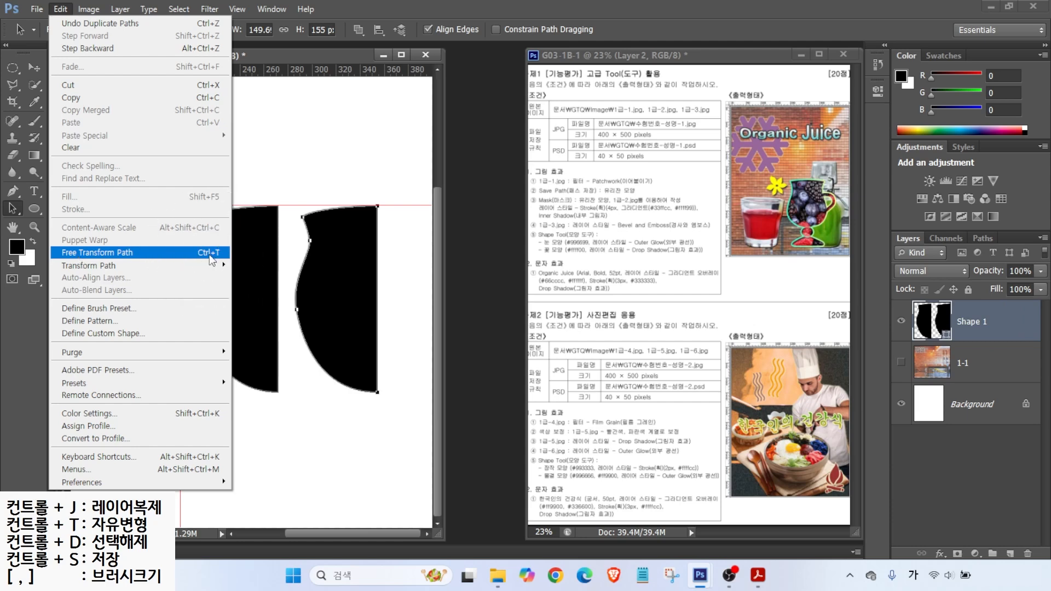
left_click(209, 255)
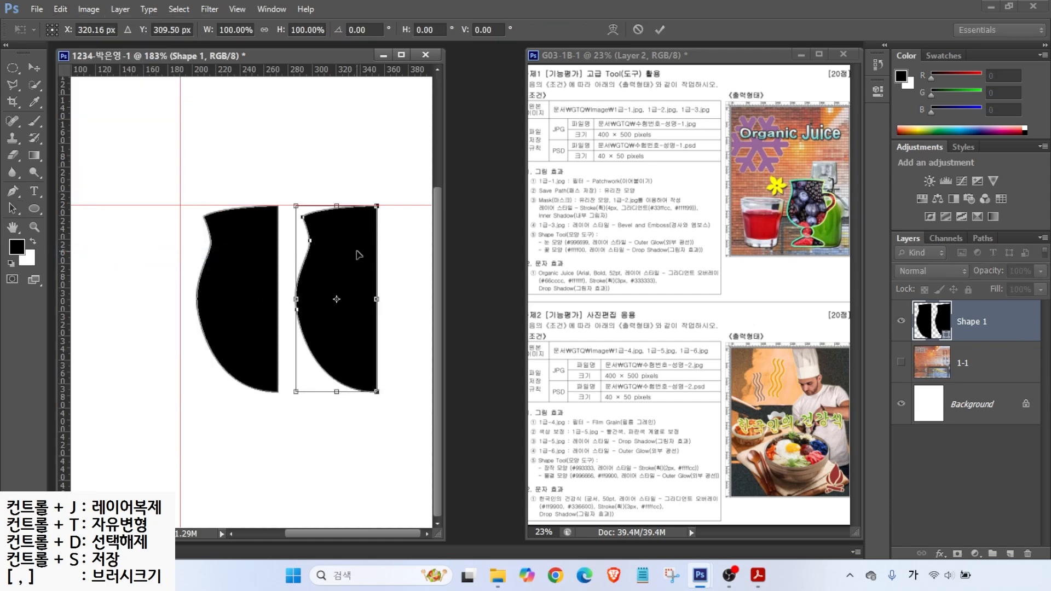
right_click(333, 262)
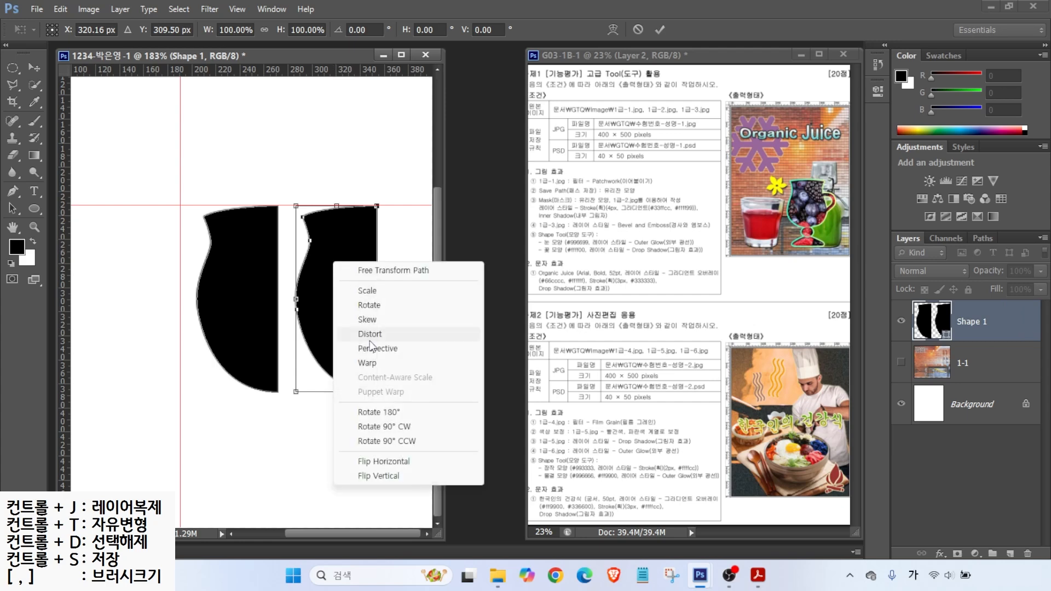
left_click(374, 463)
left_click_drag(319, 313, 303, 317)
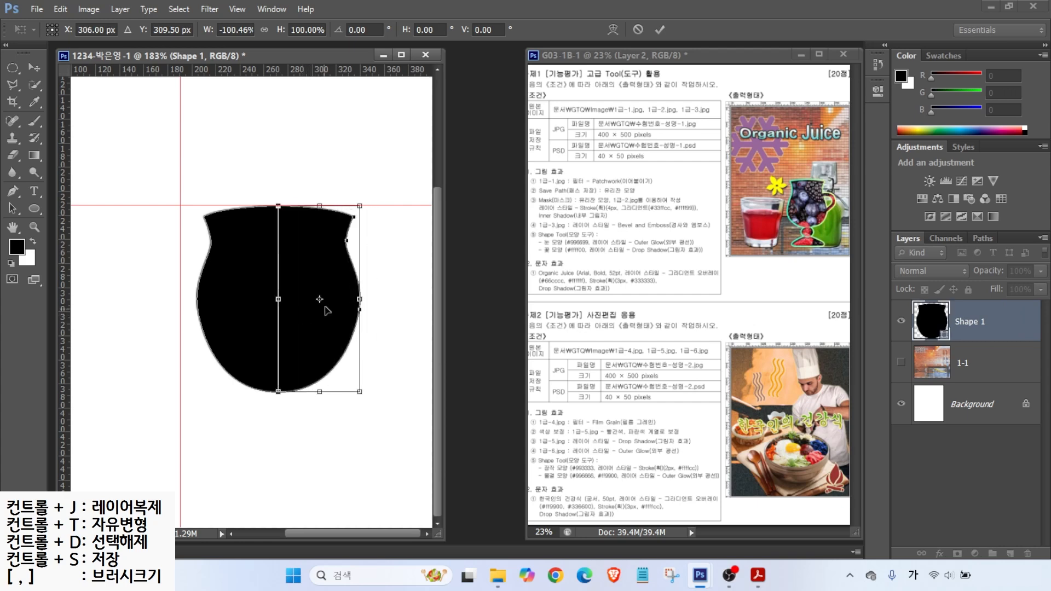
key("Return")
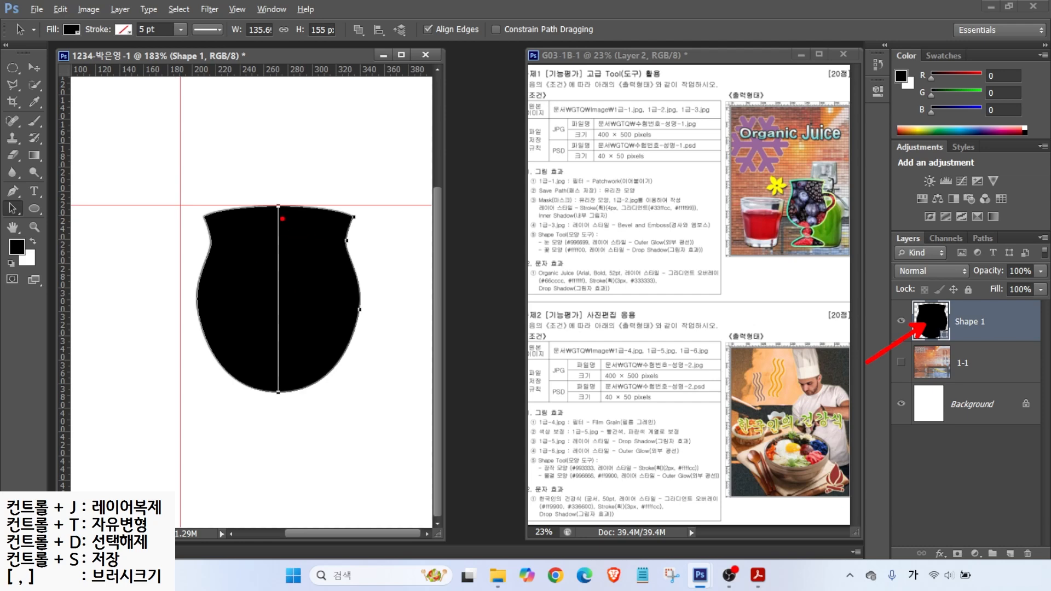
Step: Merge the bowl's two halves into one shape with Merge Shape Components
left_click(13, 193)
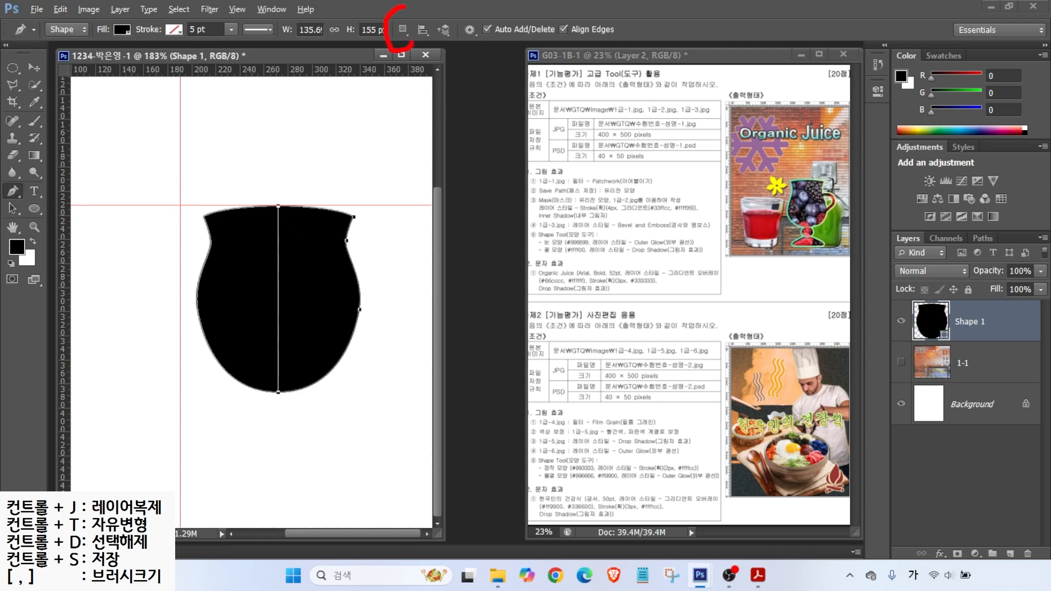
left_click(403, 29)
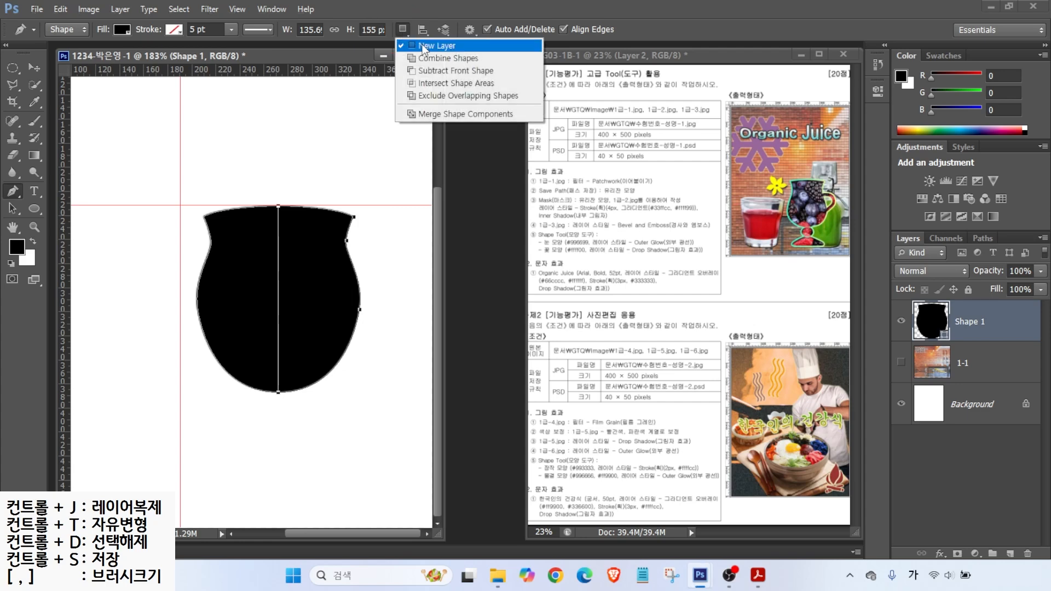
left_click(425, 115)
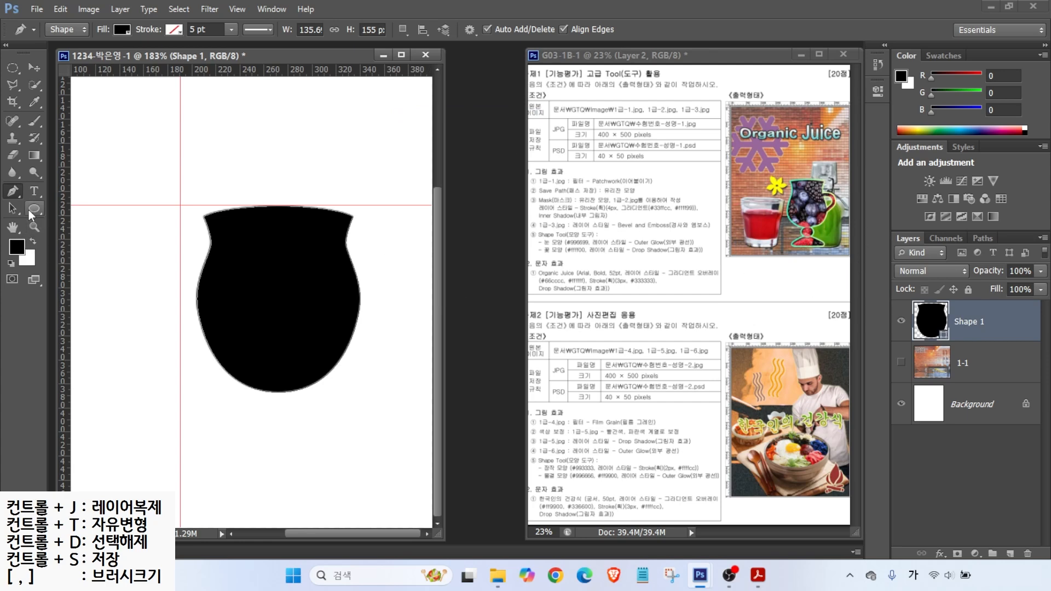
Step: Draw a 40 × 40 px black circle below the bowl and move it up to touch it
left_click(34, 210)
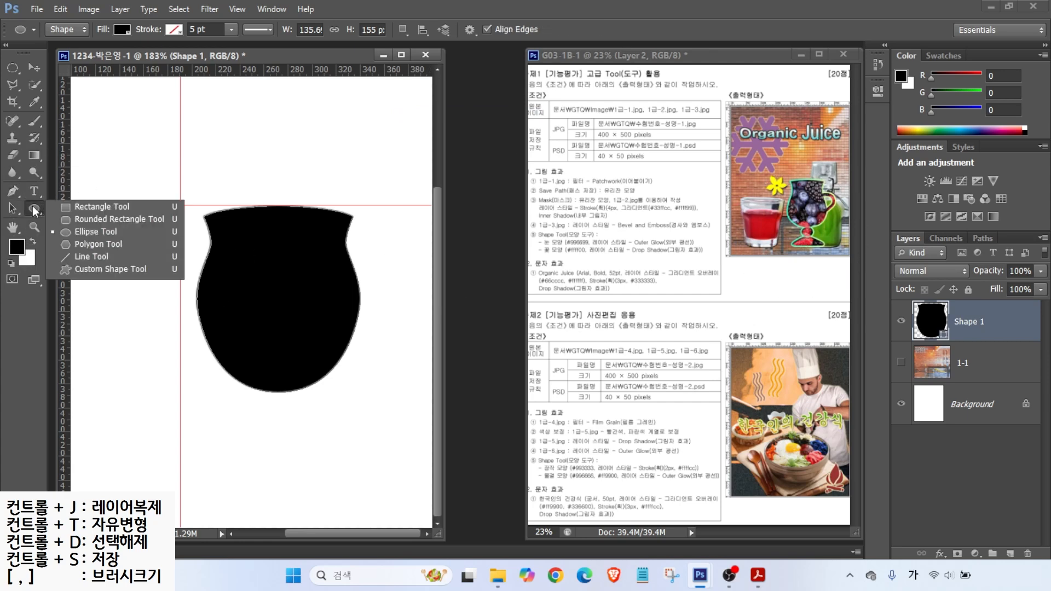
left_click(66, 232)
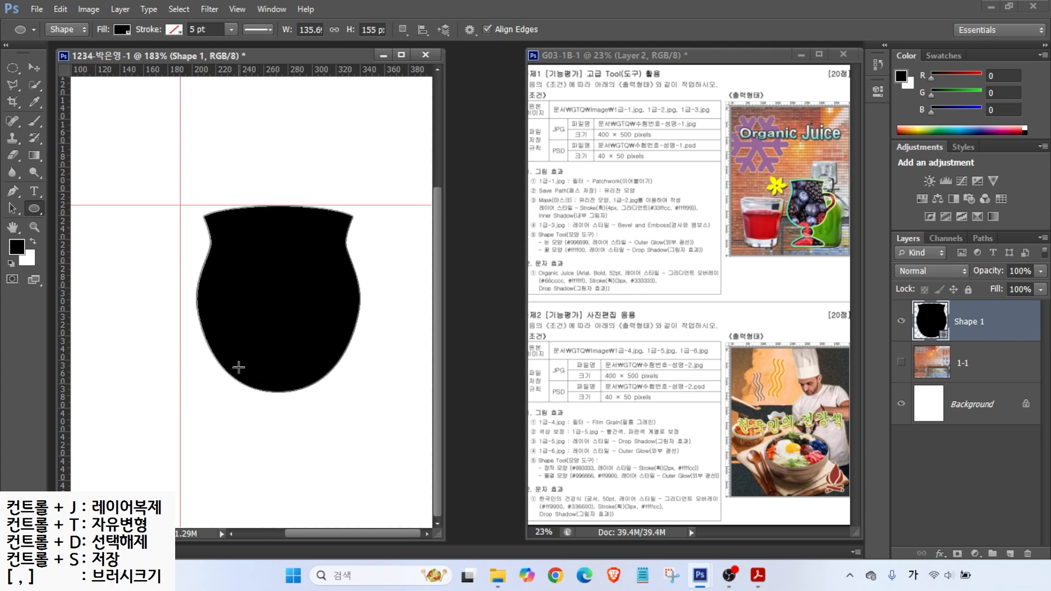
left_click_drag(260, 394, 305, 442)
left_click(13, 208)
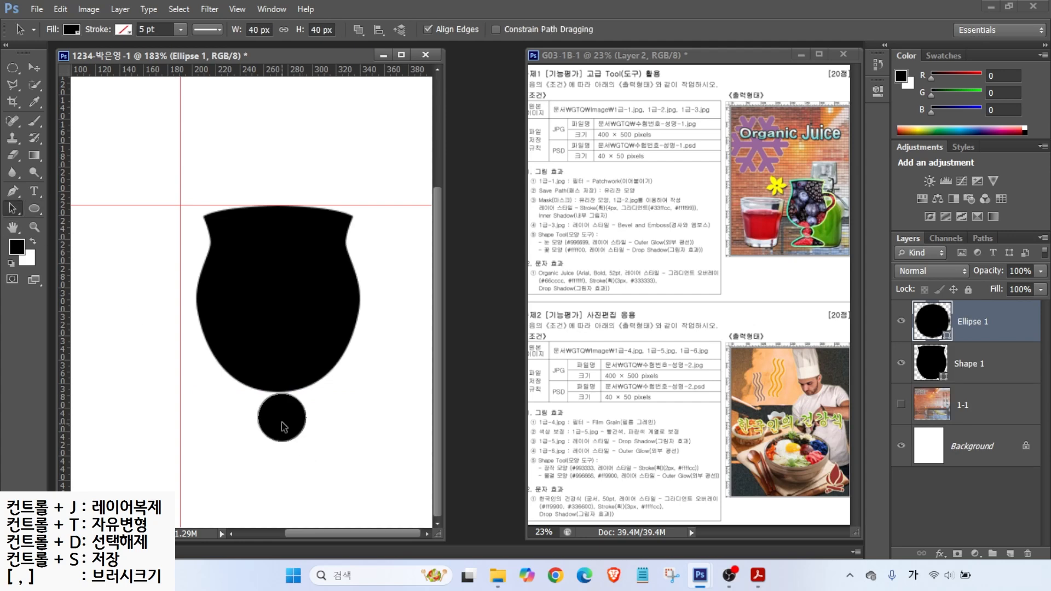
left_click_drag(281, 418, 276, 418)
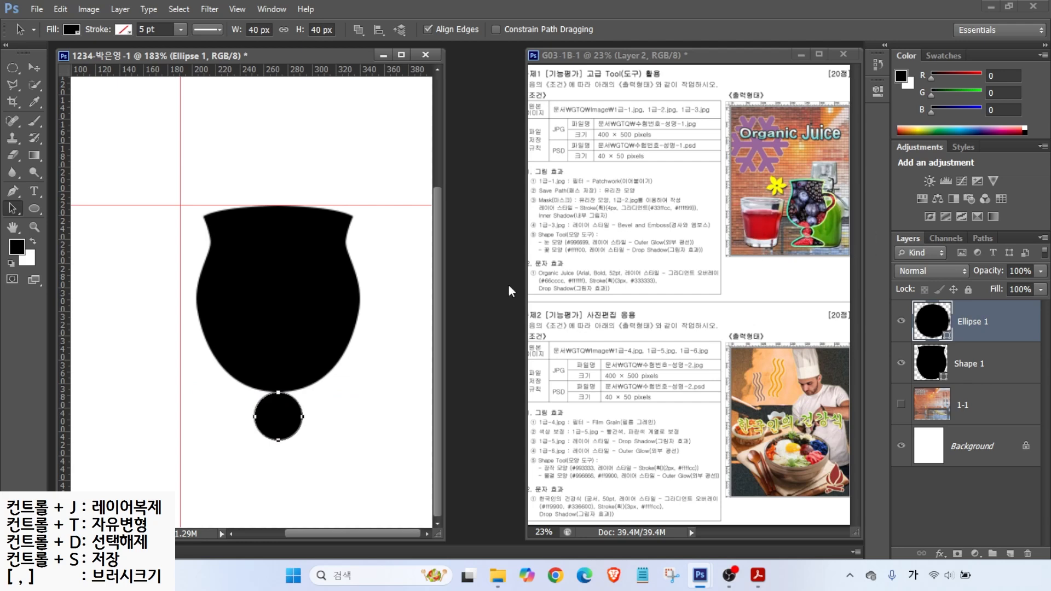
left_click(221, 419)
left_click(13, 191)
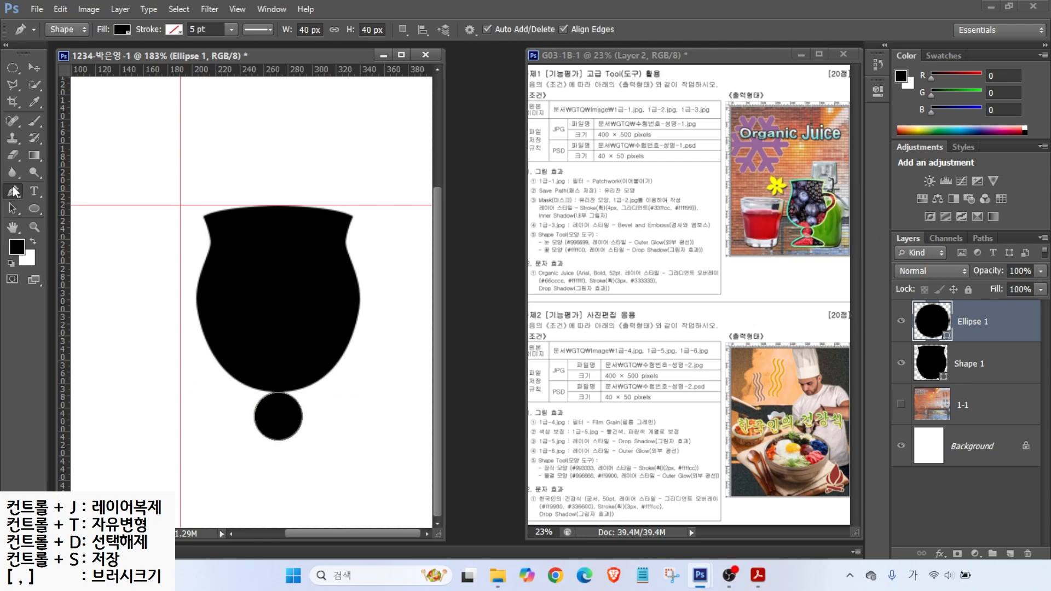
Step: Draw a half-triangle foot below the circle and nudge it slightly up
left_click(277, 444)
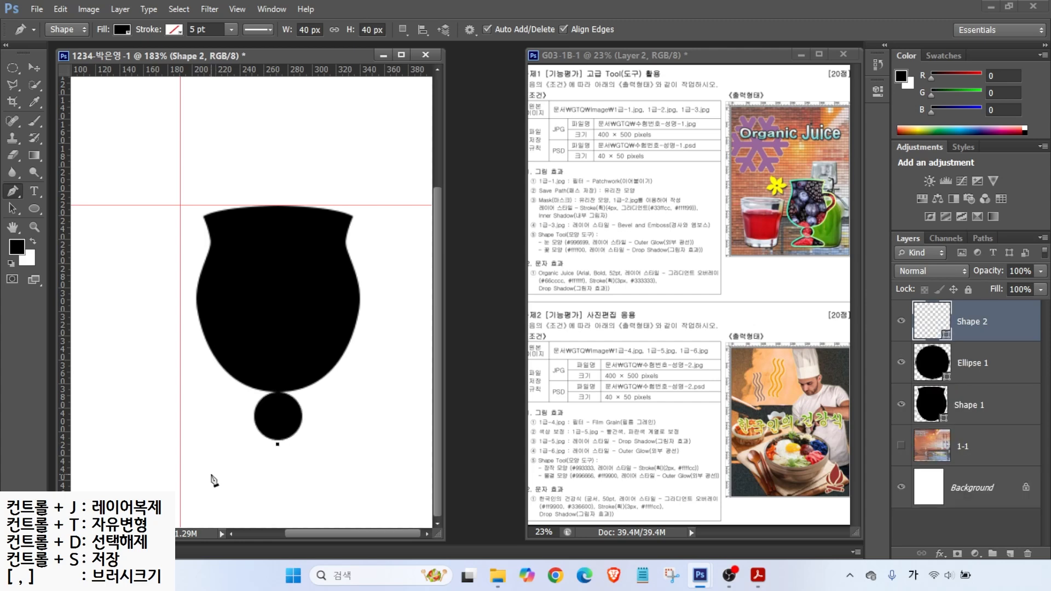
left_click(214, 476)
left_click_drag(211, 498, 227, 508)
left_click(212, 499, "alt")
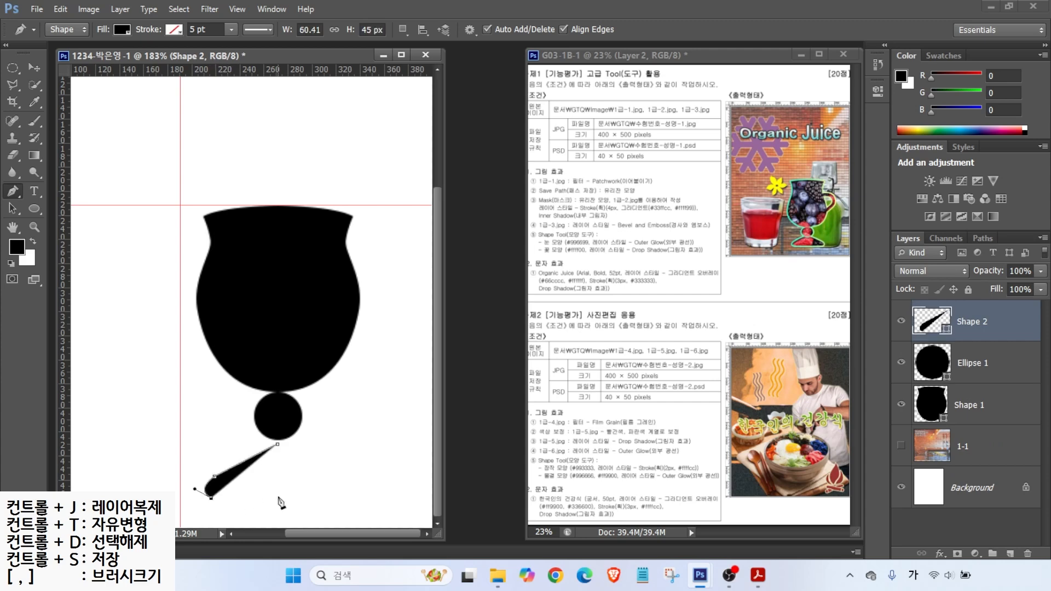
left_click(279, 498)
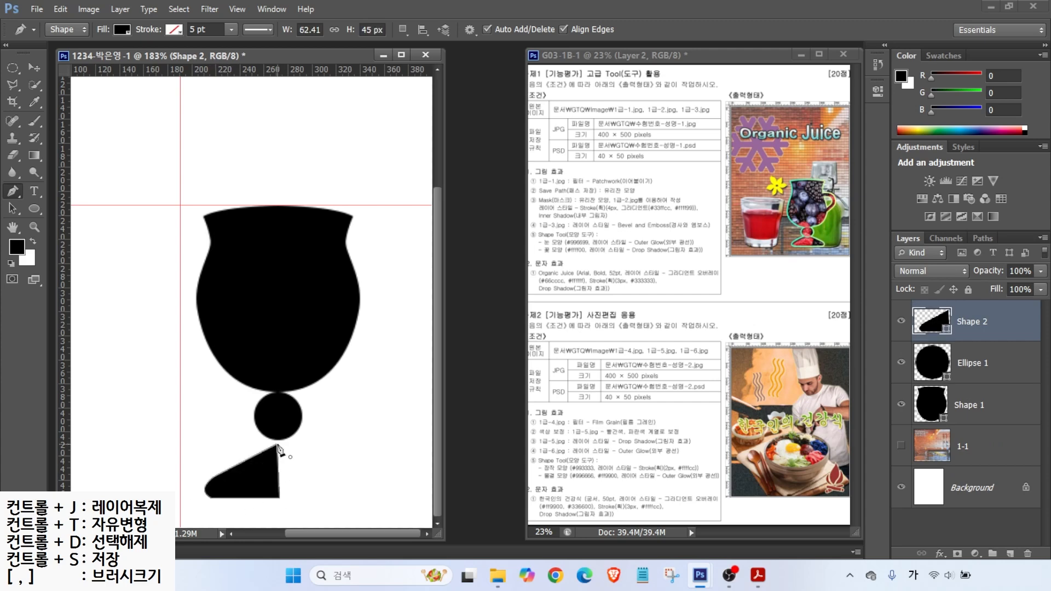
key("a")
left_click_drag(277, 445, 278, 443)
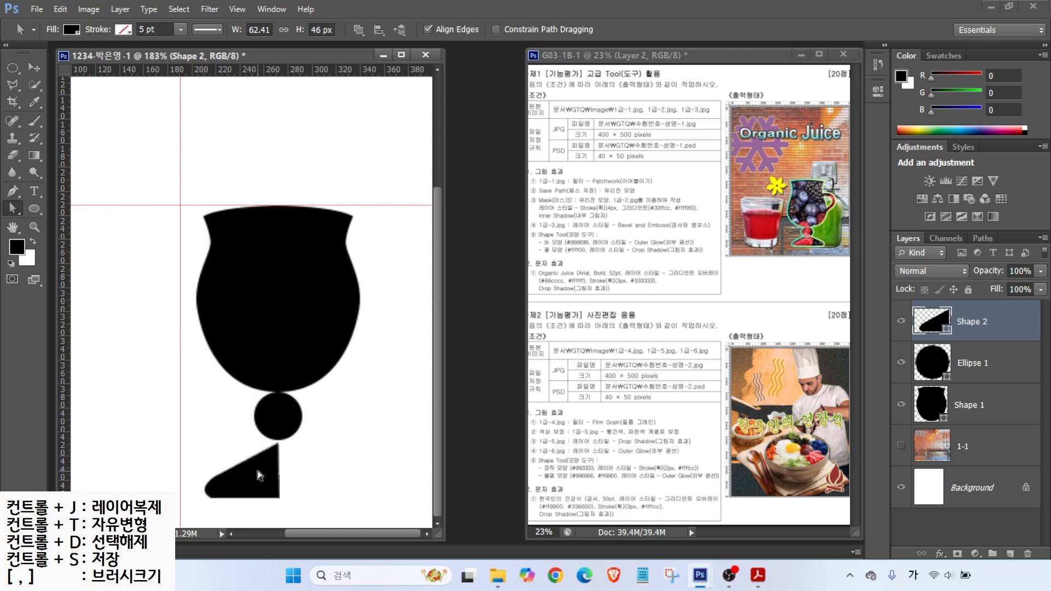
left_click(302, 475)
Step: Duplicate the half-triangle, flip it horizontally and slide it left to meet the first half
left_click(10, 212)
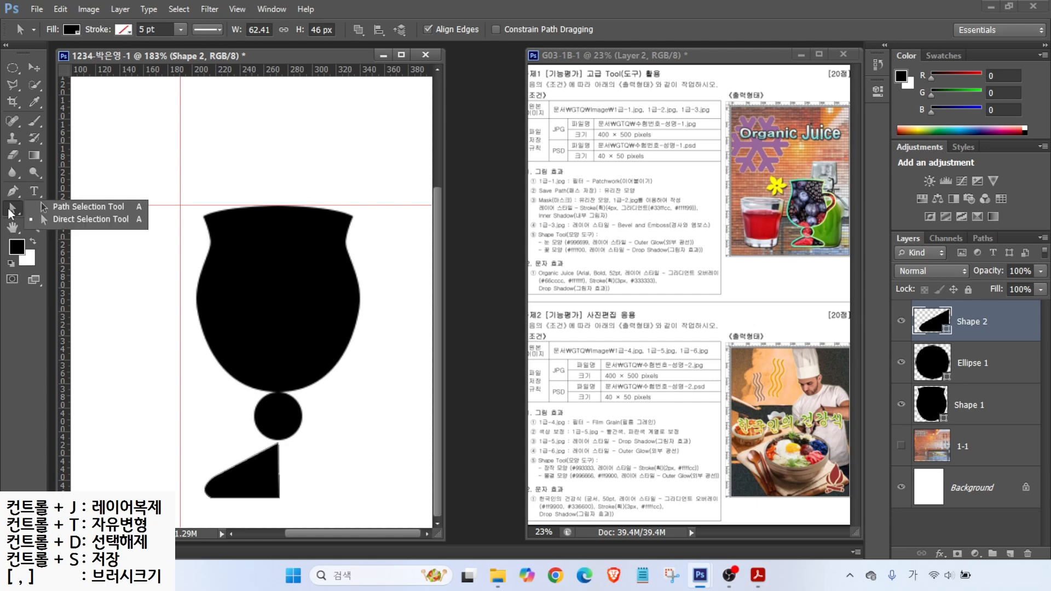
left_click(60, 215)
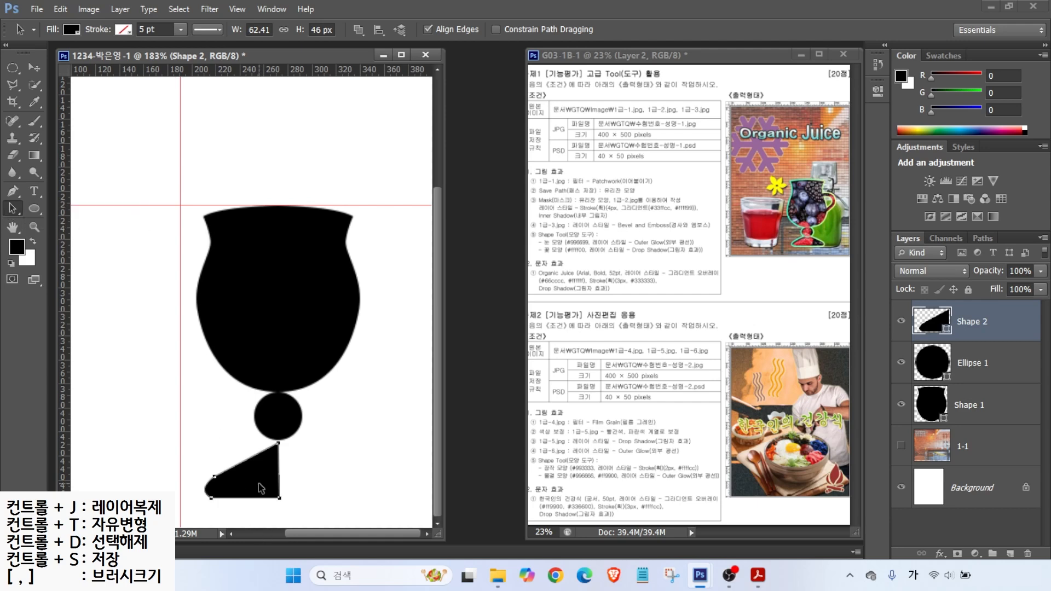
left_click_drag(261, 489, 348, 488)
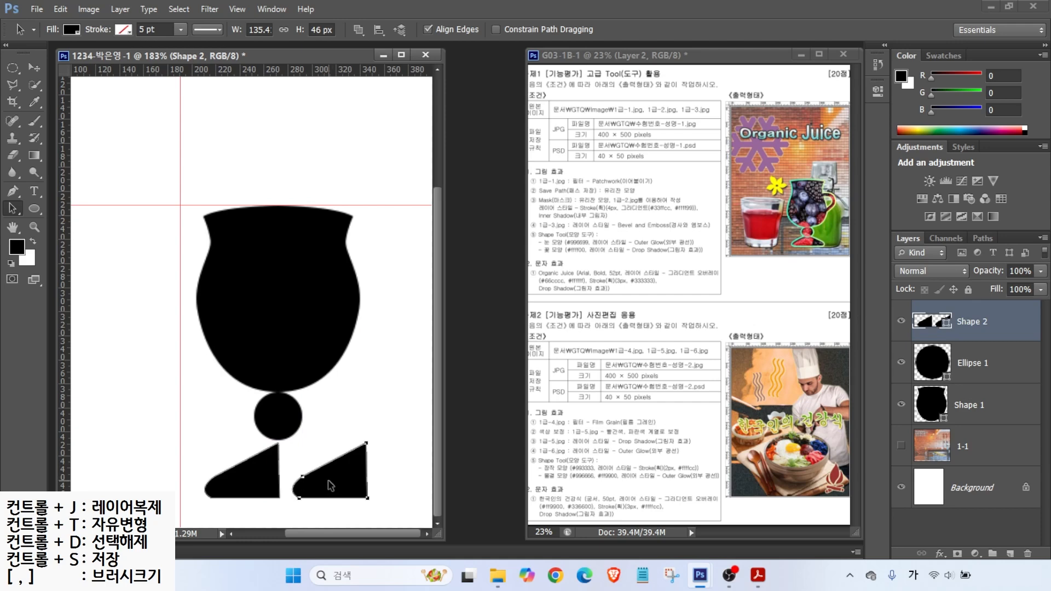
key("ctrl+t")
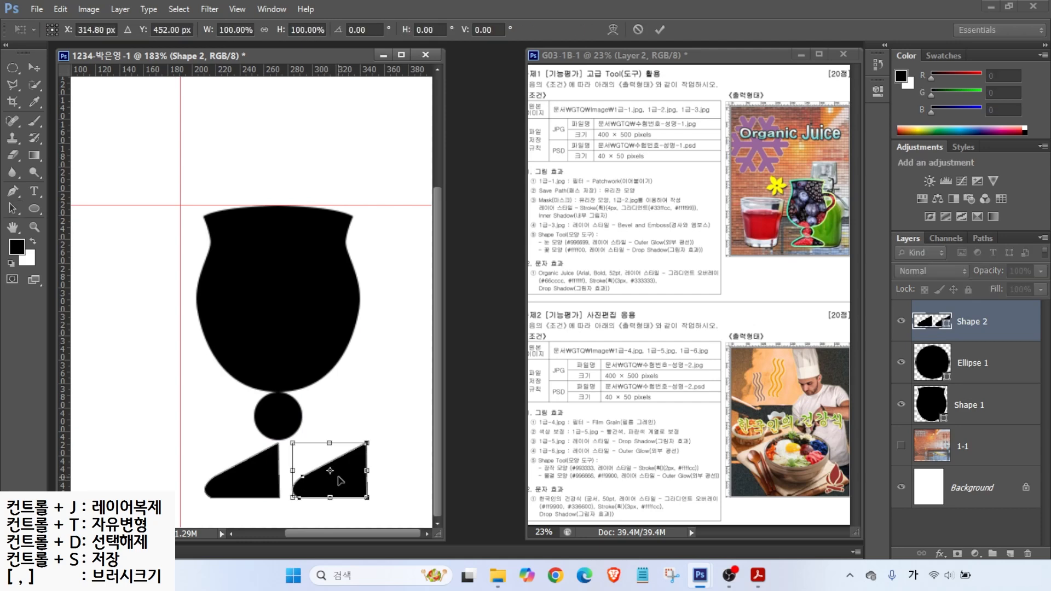
right_click(337, 476)
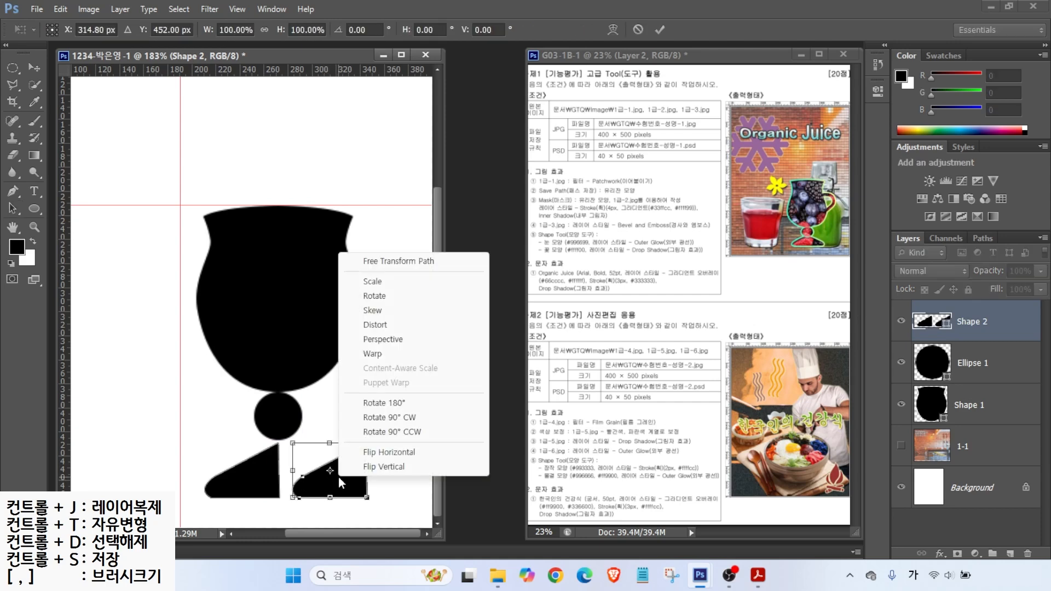
left_click(369, 452)
left_click_drag(313, 489, 296, 490)
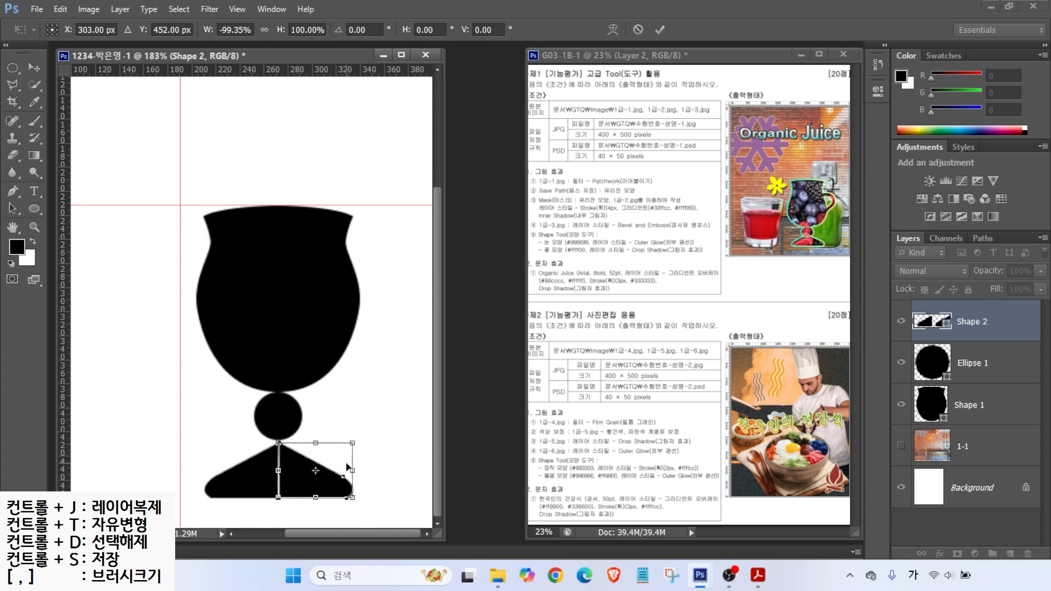
key("Return")
Step: Toggle the foot layer's visibility to check the mirrored halves
left_click(932, 324)
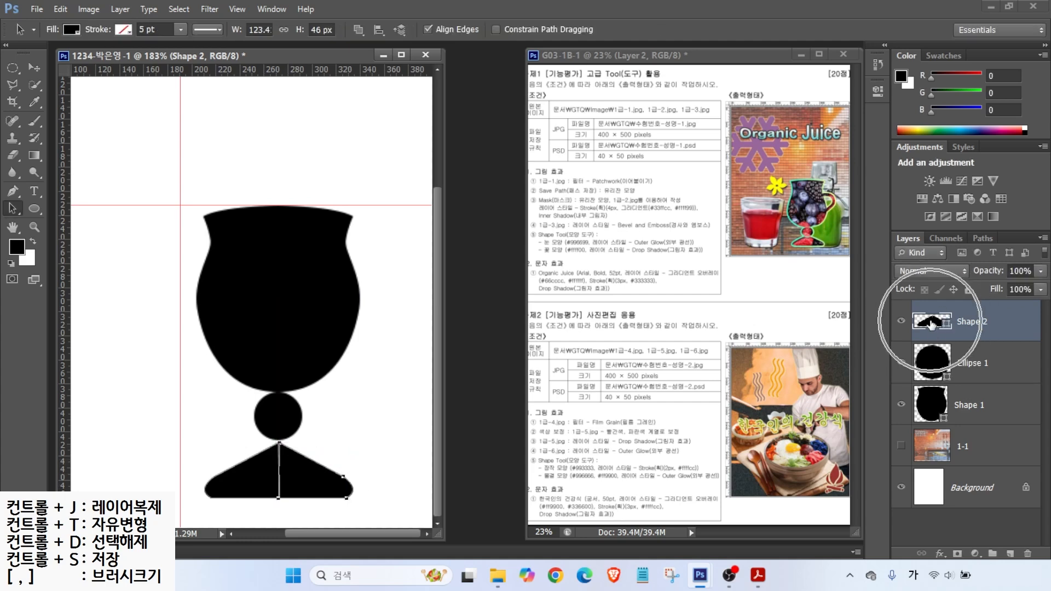
left_click(901, 322)
left_click(902, 323)
left_click(901, 322)
left_click(901, 322)
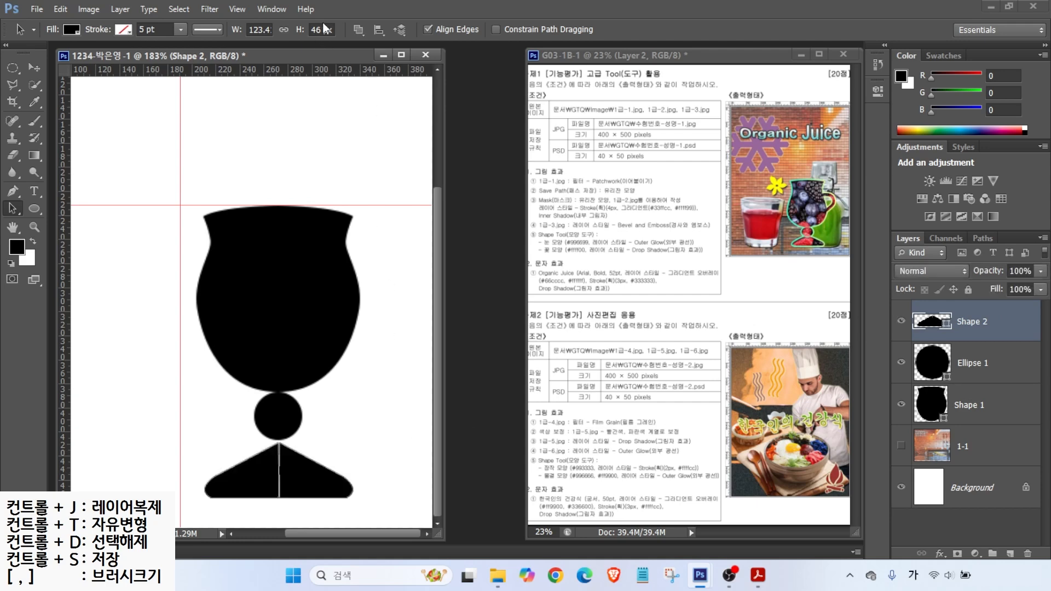
left_click(9, 192)
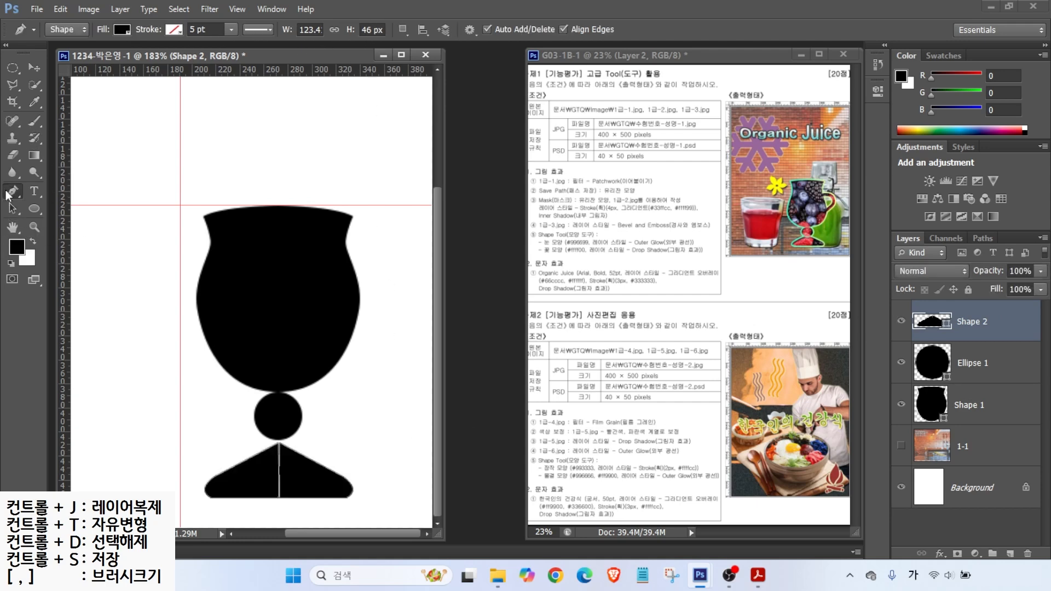
Step: Merge the two foot halves into one shape and move it up so its tip touches the circle
left_click(403, 29)
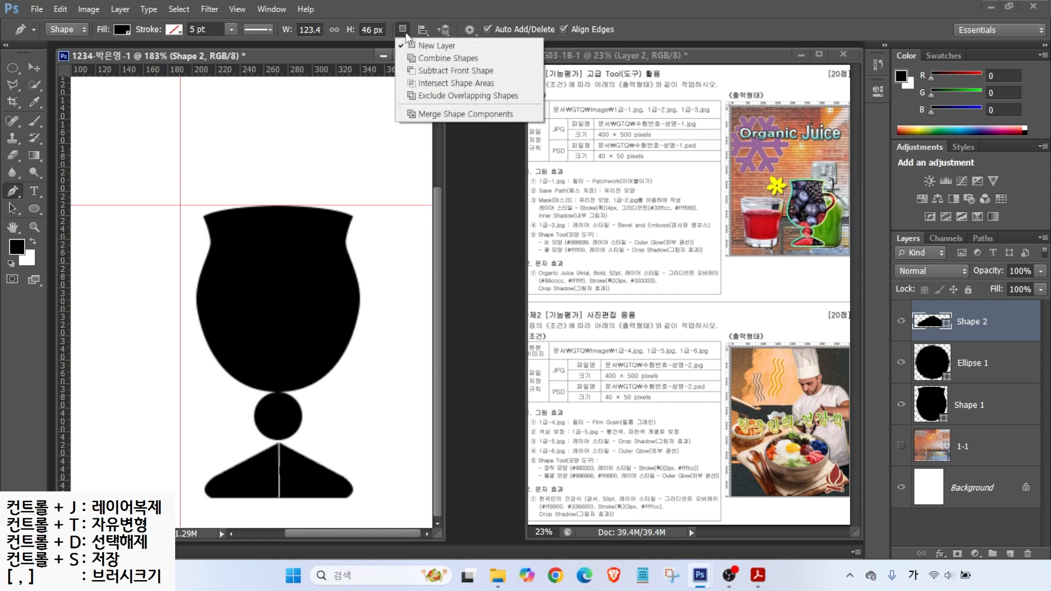
left_click(465, 114)
right_click(12, 209)
left_click(61, 219)
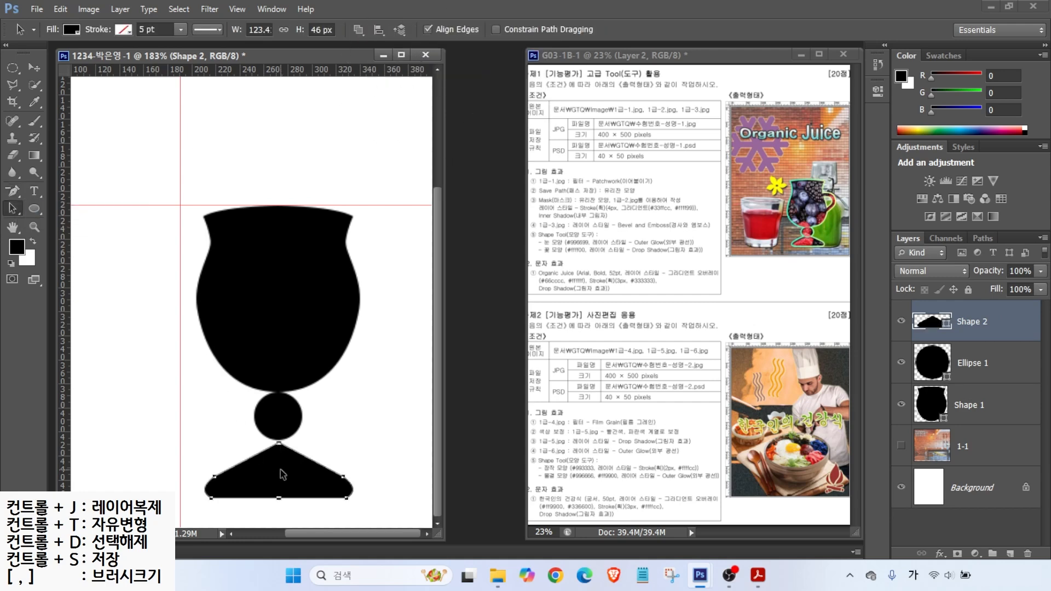
left_click_drag(281, 470, 279, 468)
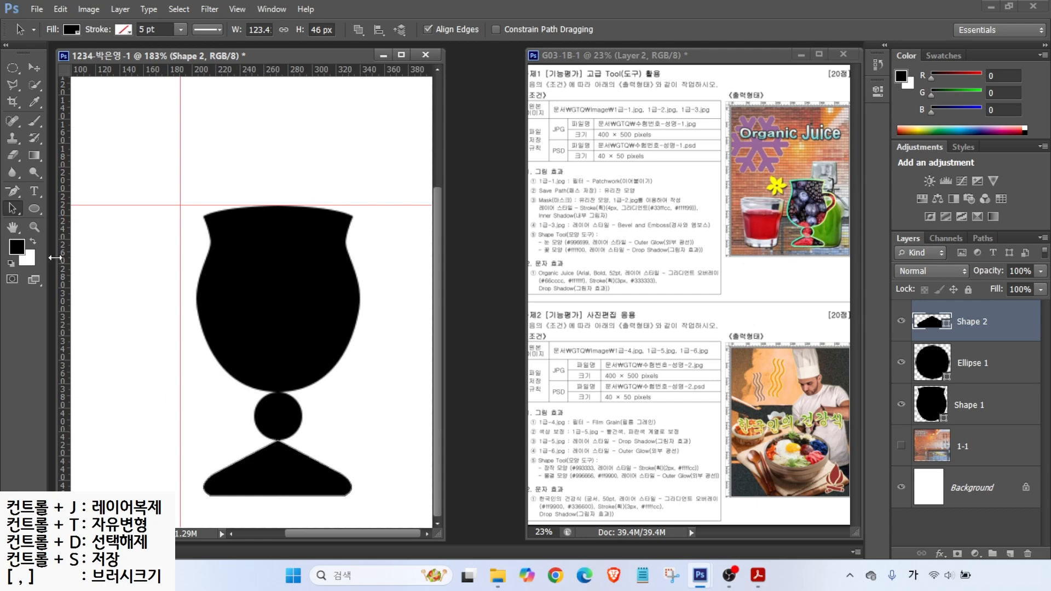
left_click(277, 469)
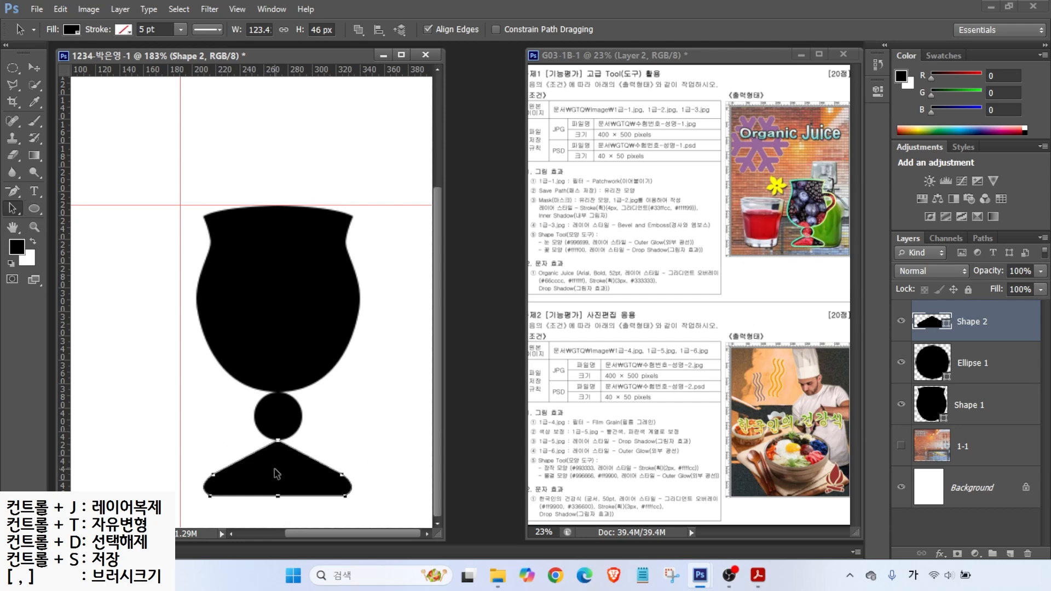
Step: Cut an oval notch from the foot's top with Subtract Front Shape, then merge components
left_click(34, 208)
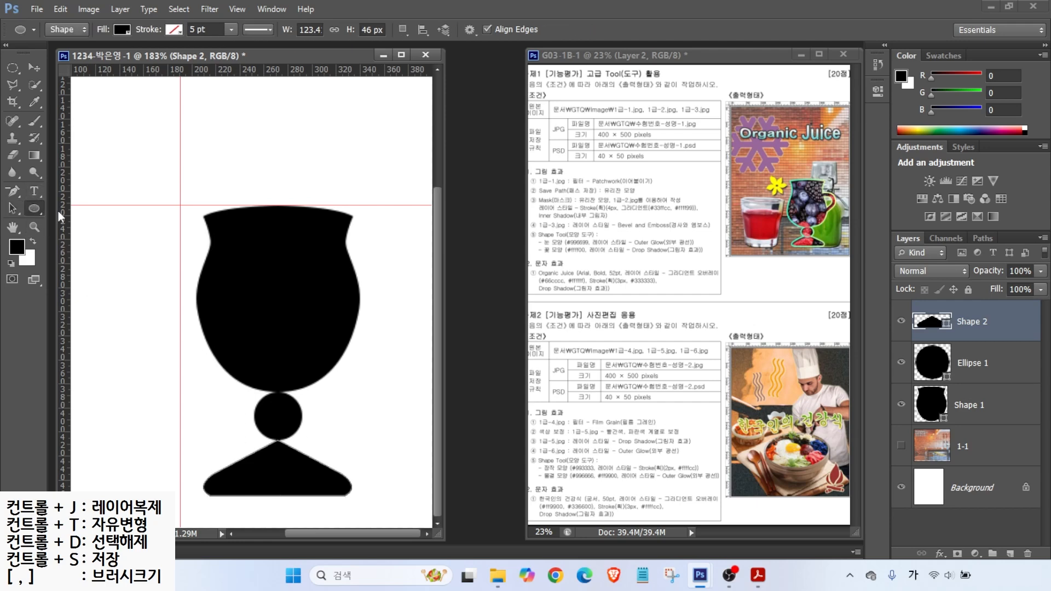
left_click(403, 29)
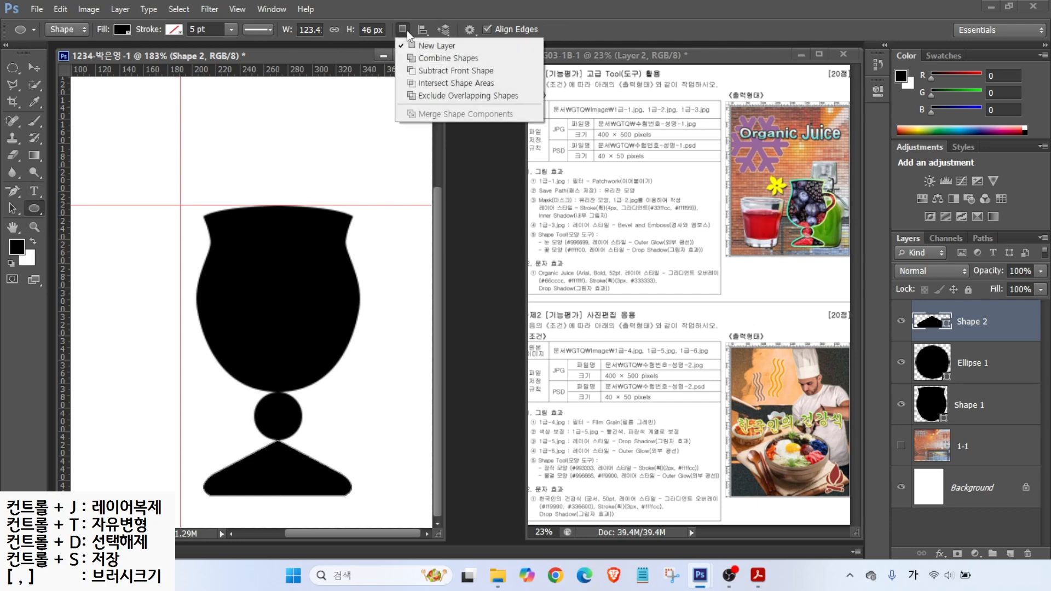
left_click(432, 71)
left_click_drag(242, 406, 317, 457)
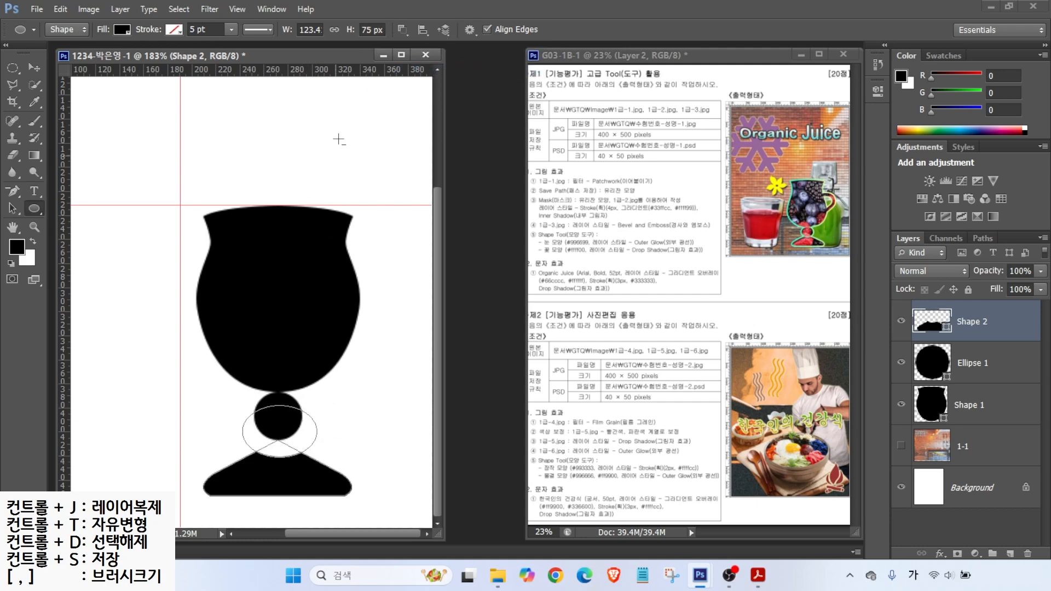
left_click(402, 30)
left_click(429, 115)
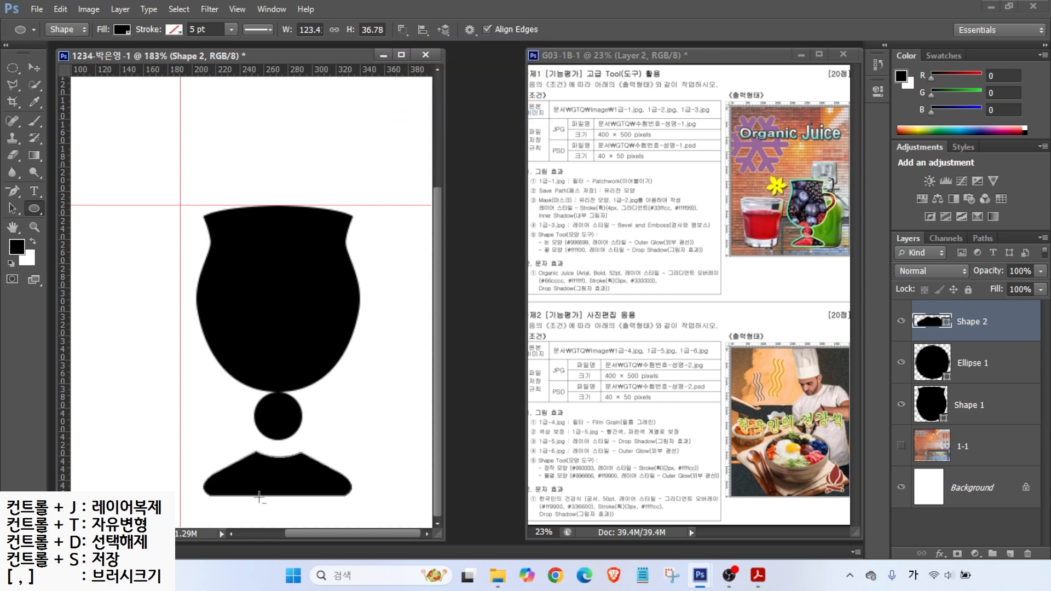
Step: Position the foot against the circle and adjust its top corners to a 38 px height
left_click(12, 209)
left_click_drag(287, 478, 257, 442)
key("Down")
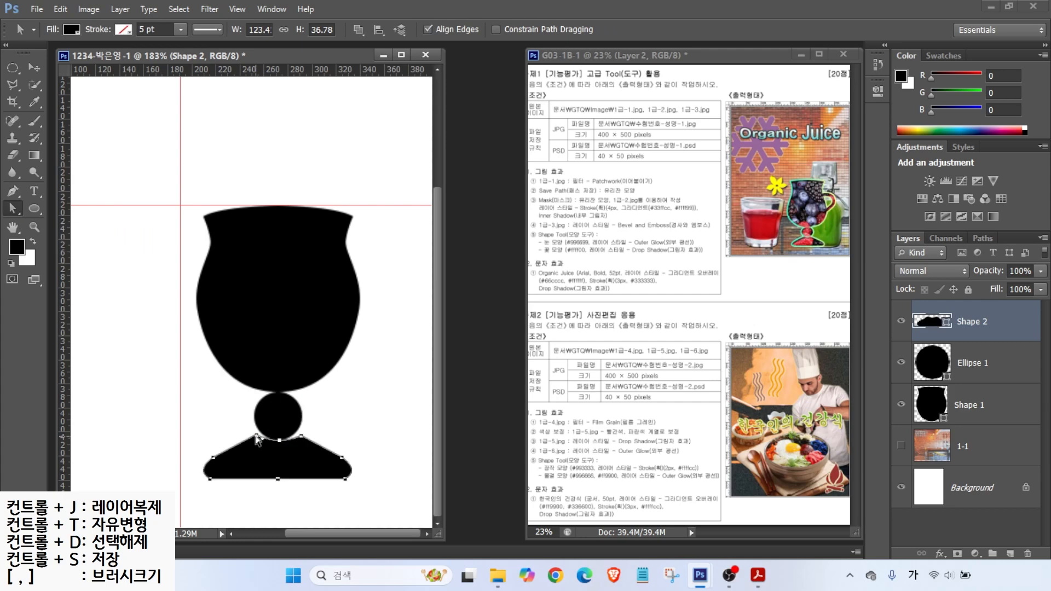
left_click_drag(258, 432, 298, 433)
left_click(347, 430)
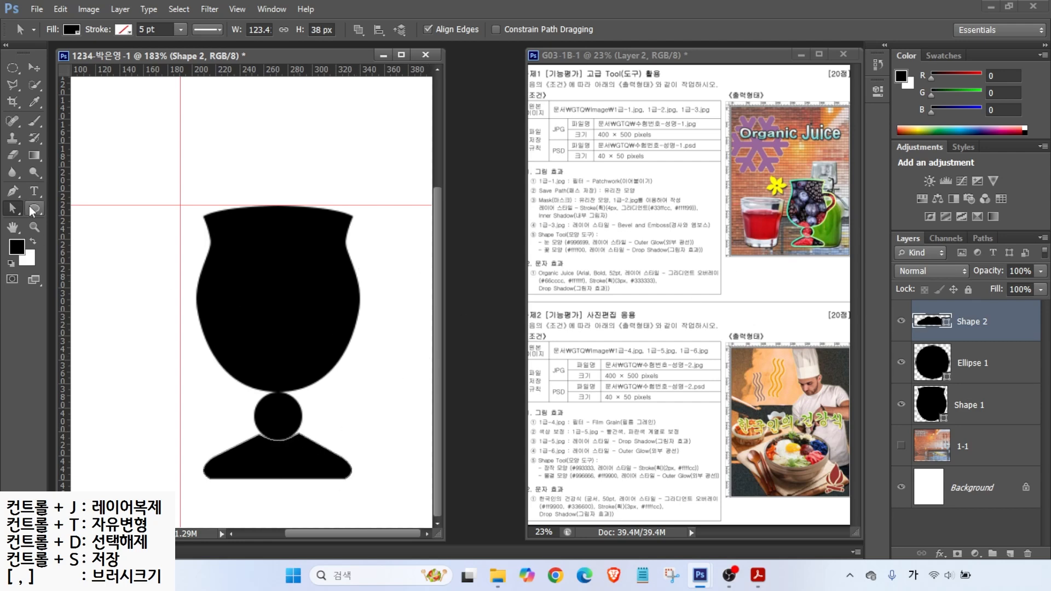
left_click(13, 191)
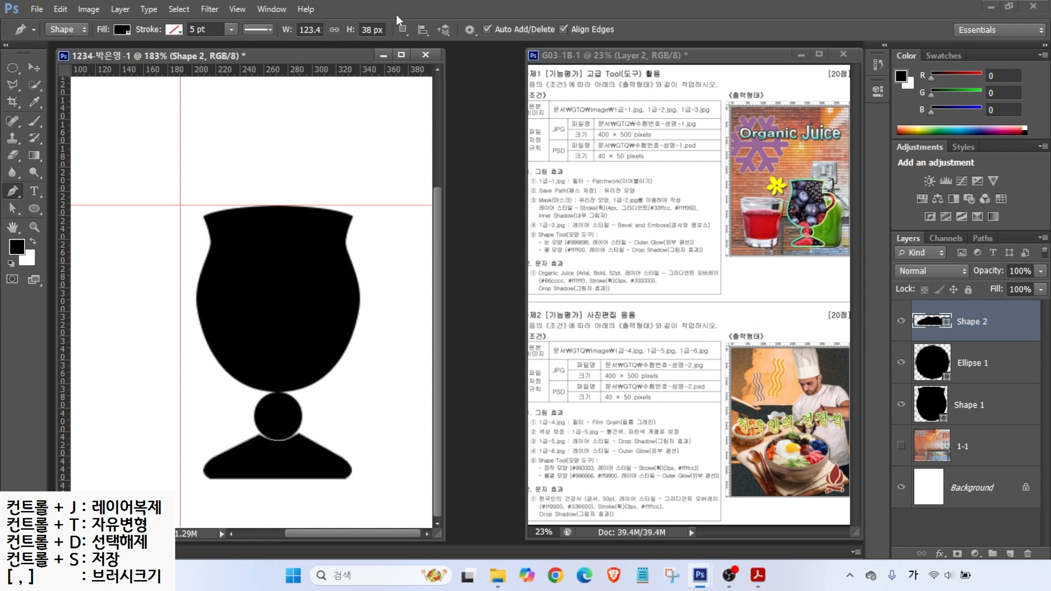
Step: Draw the handle's curved outer outline on the bowl's right side
left_click(335, 265)
left_click_drag(386, 266, 399, 283)
left_click_drag(385, 332, 371, 344)
left_click(327, 352)
left_click(335, 265)
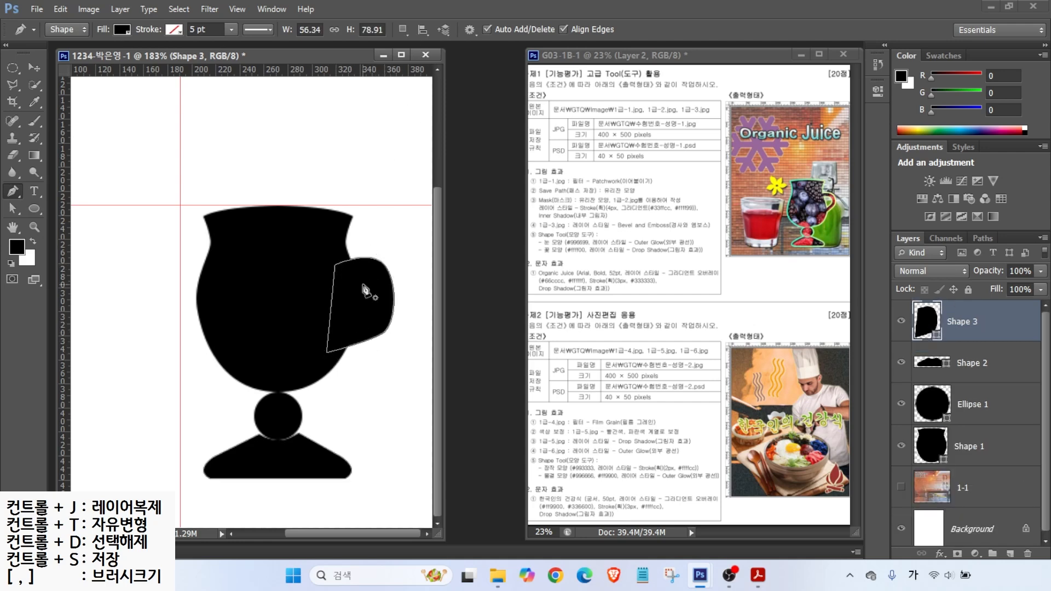
mouse_move(317, 295)
left_mouse_down()
mouse_move(369, 282)
mouse_move(335, 333)
left_mouse_up()
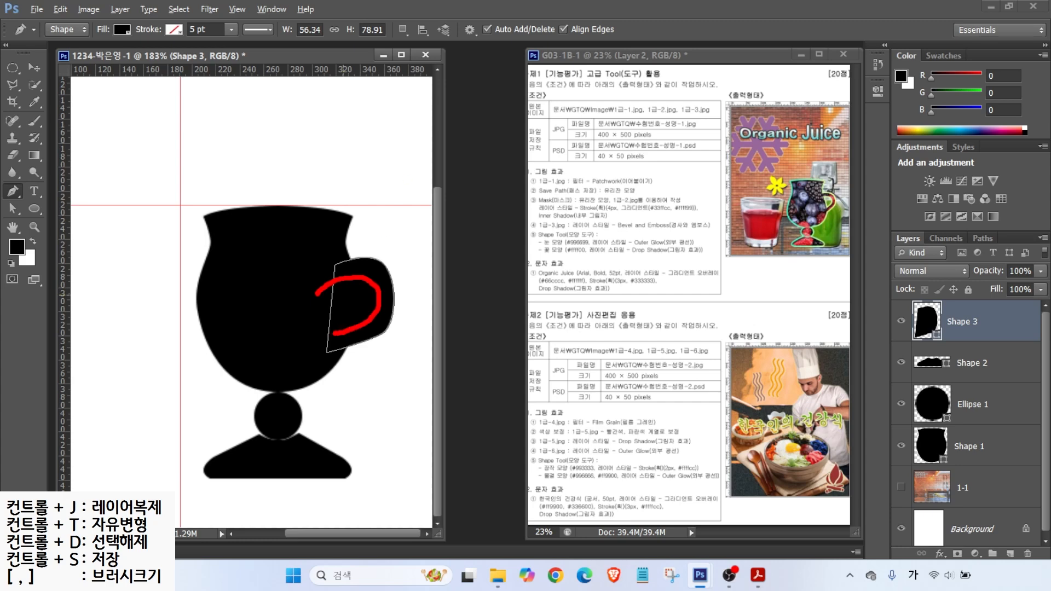
Step: Subtract an inner hole from the handle and merge its outline pieces into one shape
left_click(403, 29)
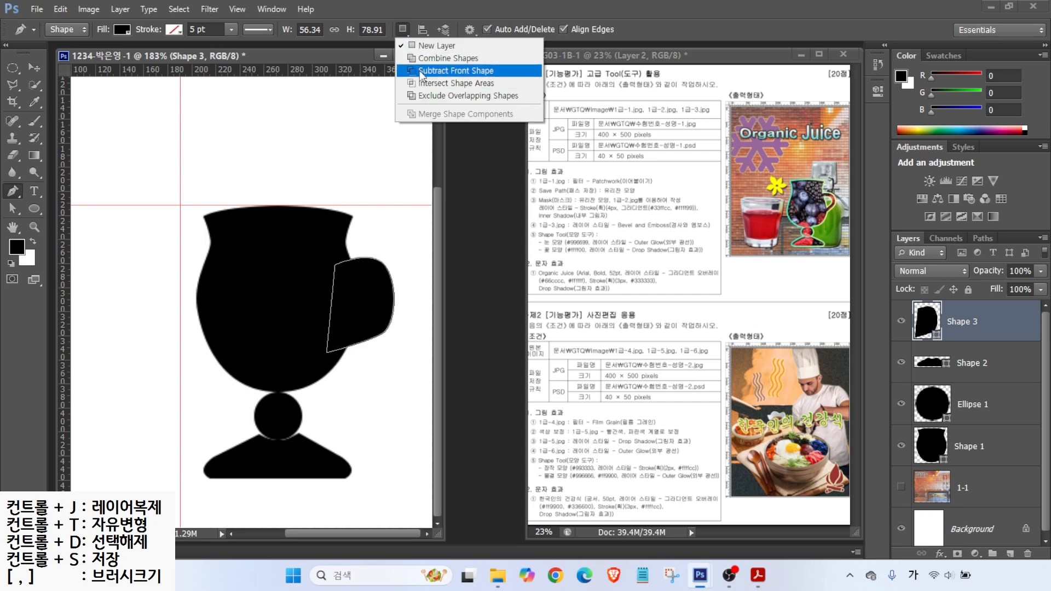
left_click(421, 72)
left_click(315, 290)
left_click_drag(369, 275, 364, 322)
left_click(331, 336)
left_click(315, 289)
left_click(402, 30)
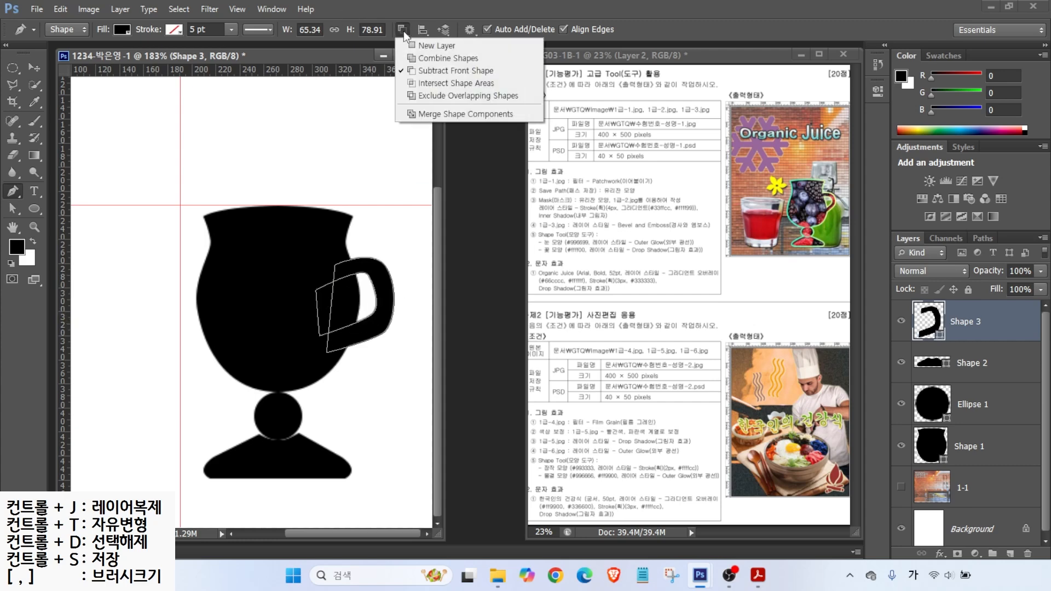
left_click(429, 114)
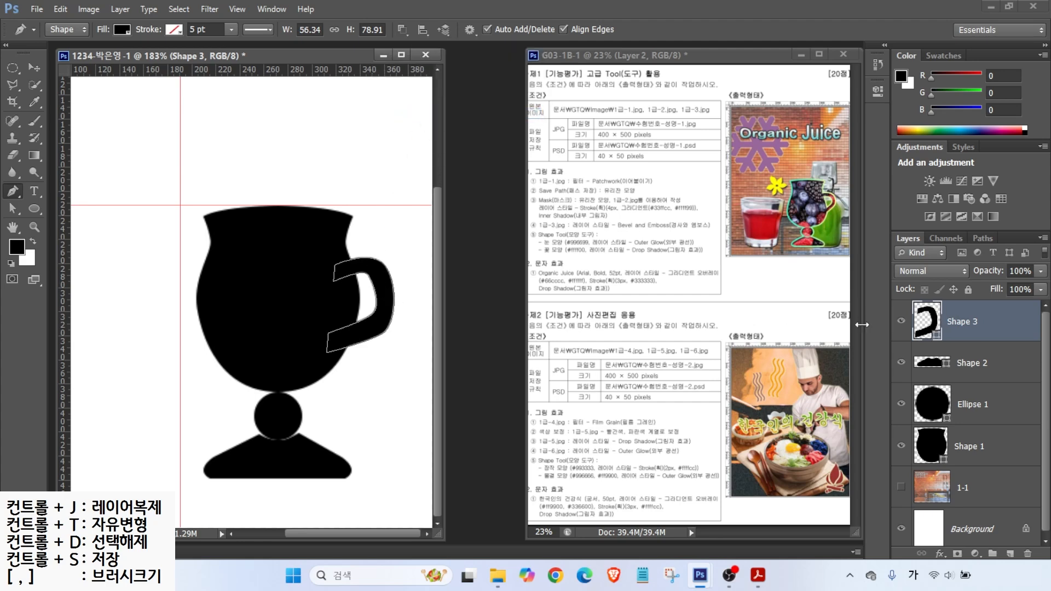
Step: Check the handle by toggling its layer, then select Shape 2, Ellipse 1 and Shape 1 with it
left_click(901, 322)
left_click(900, 323)
left_click(900, 322)
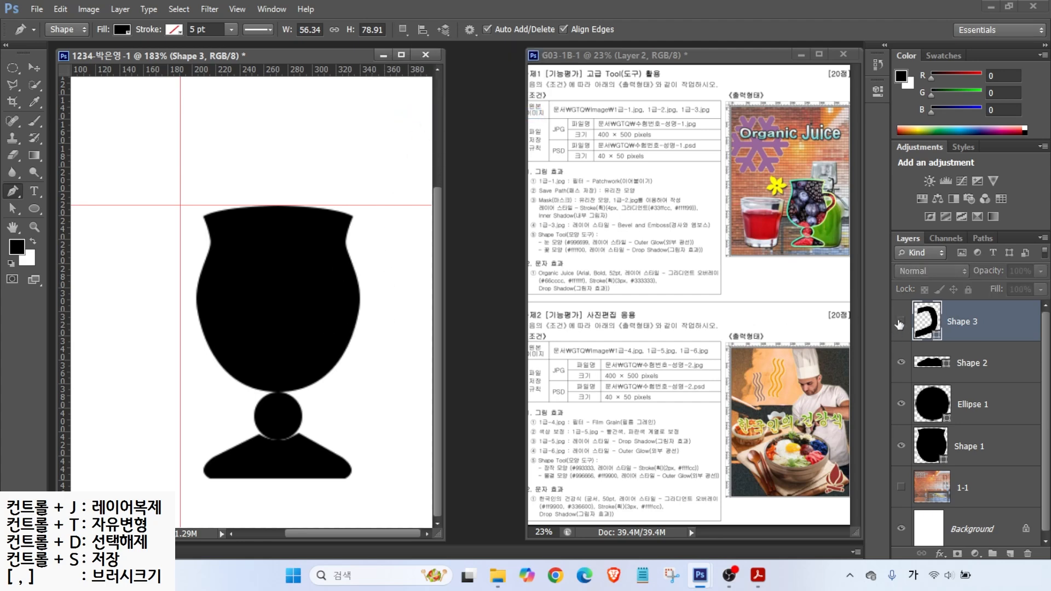
left_click(901, 322)
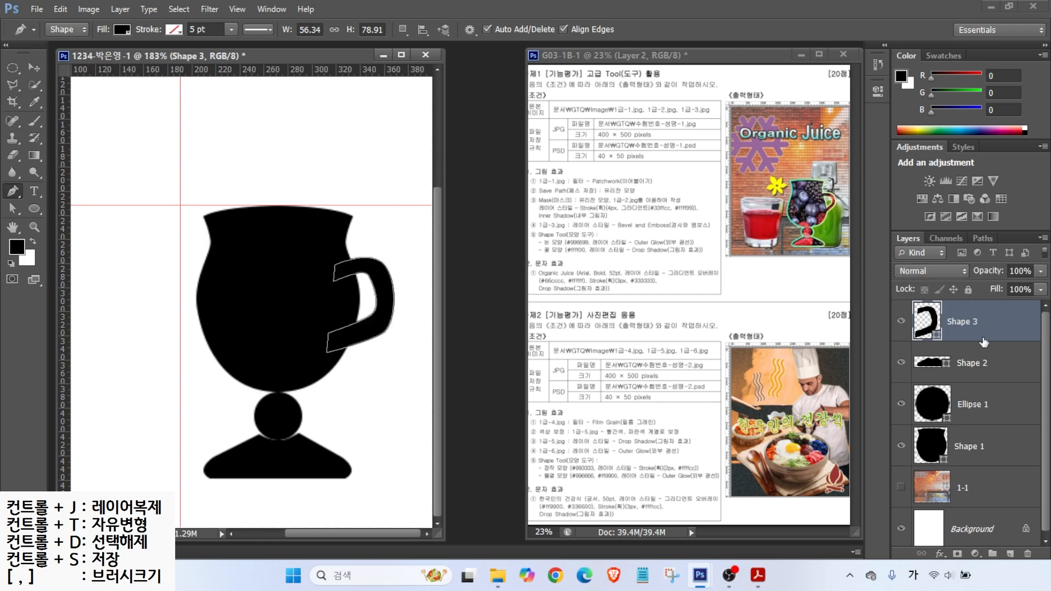
mouse_move(996, 458)
left_mouse_down()
mouse_move(960, 480)
mouse_move(883, 296)
mouse_move(1006, 287)
mouse_move(998, 463)
left_mouse_up()
key("Escape")
left_click(1003, 368, "shift")
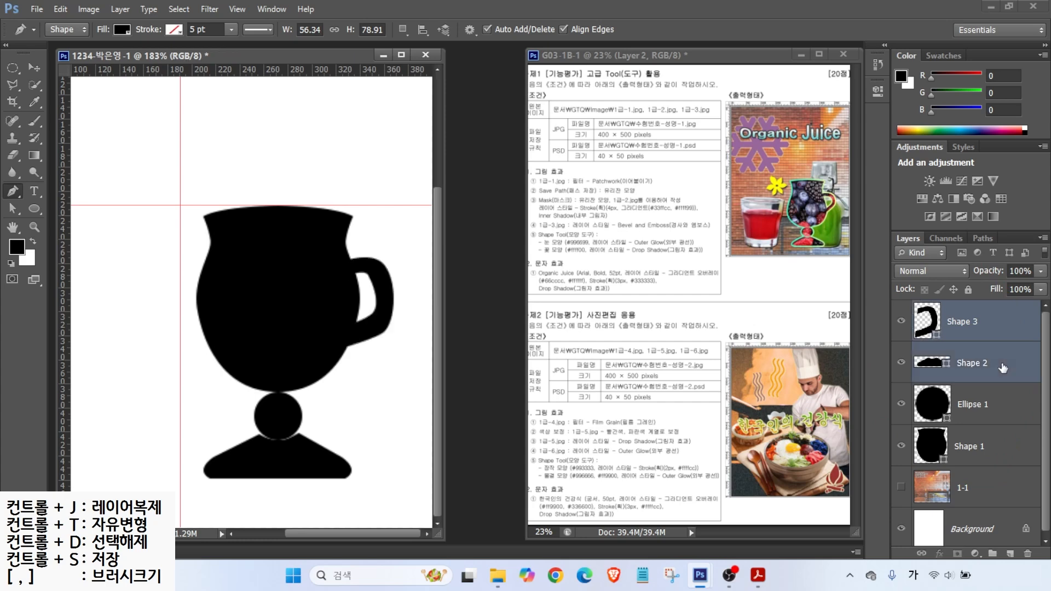
left_click(1001, 406, "shift")
left_click(994, 441, "shift")
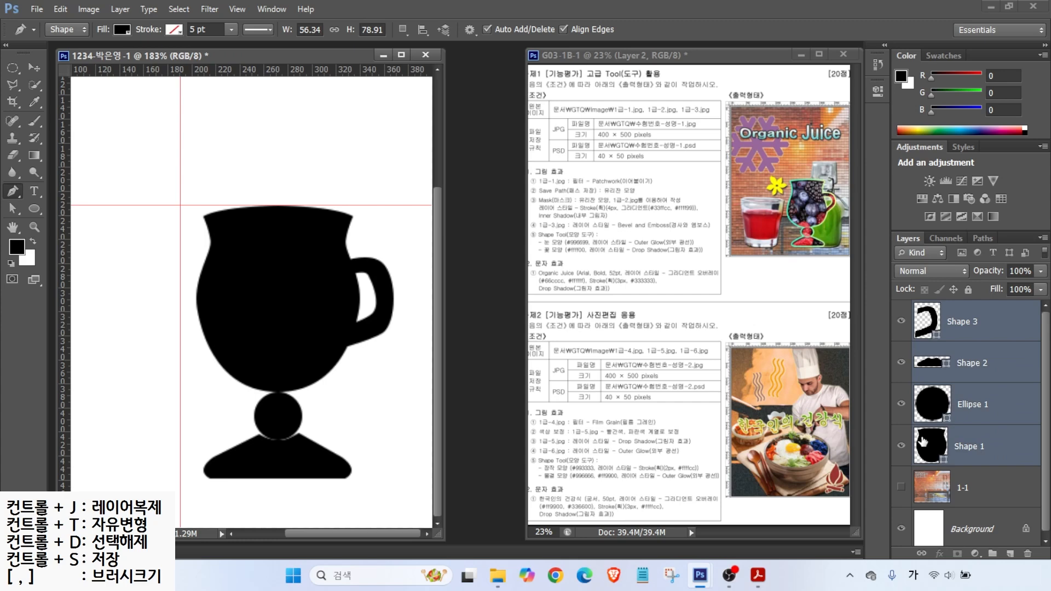
right_click(996, 319)
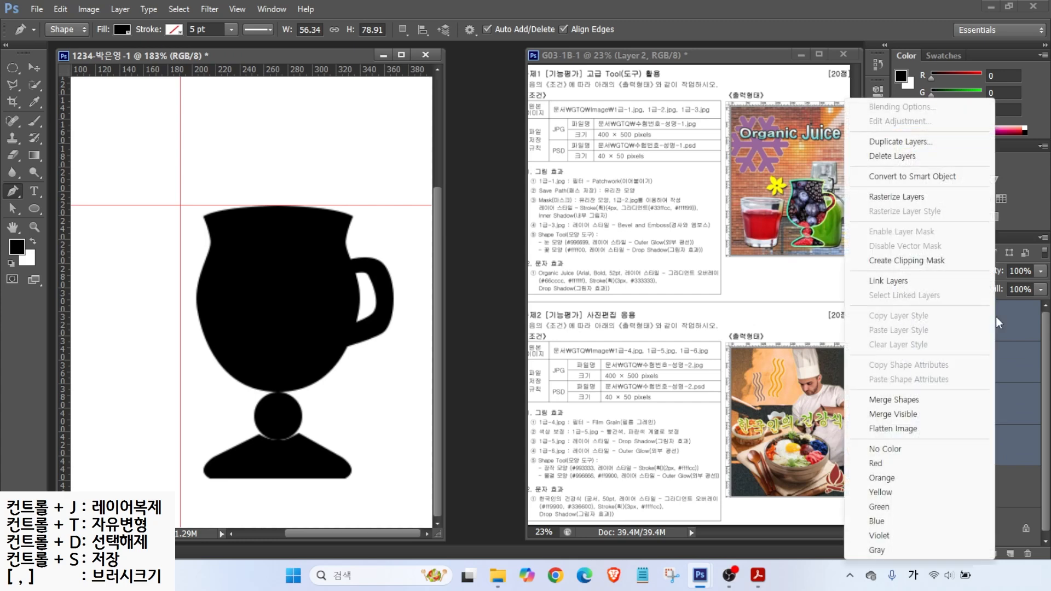
Step: Merge the four goblet shape layers into one Shape 3 layer and toggle it to check
left_click(895, 401)
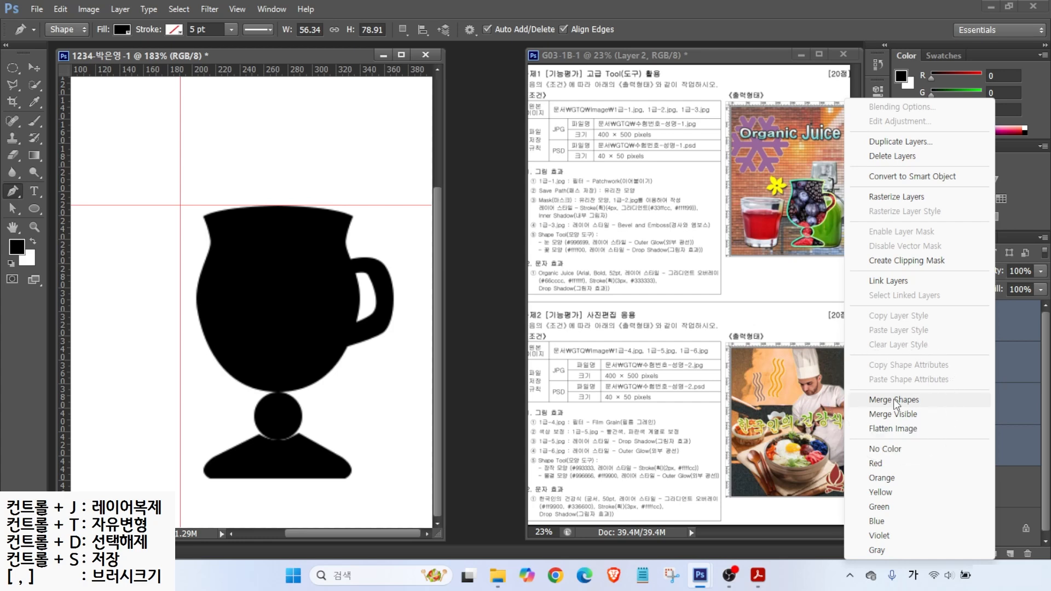
left_click(901, 323)
left_click(901, 323)
left_click(901, 323)
left_click(900, 323)
left_click(901, 323)
left_click(901, 323)
left_click(900, 323)
left_click(350, 278)
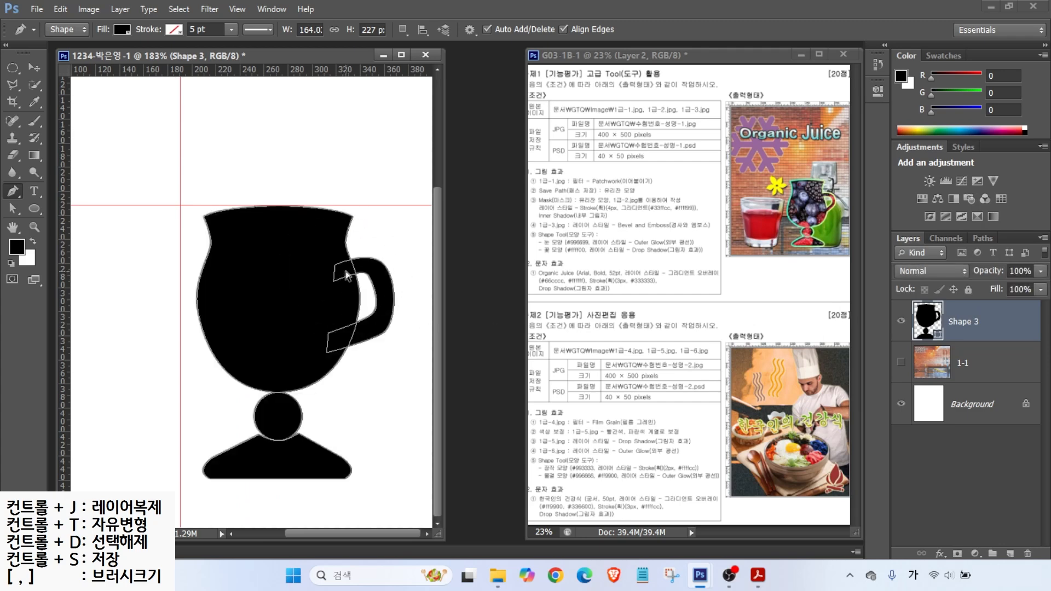
Step: Combine the goblet's overlapping outlines with Merge Shape Components and show the Paths list
left_click(404, 31)
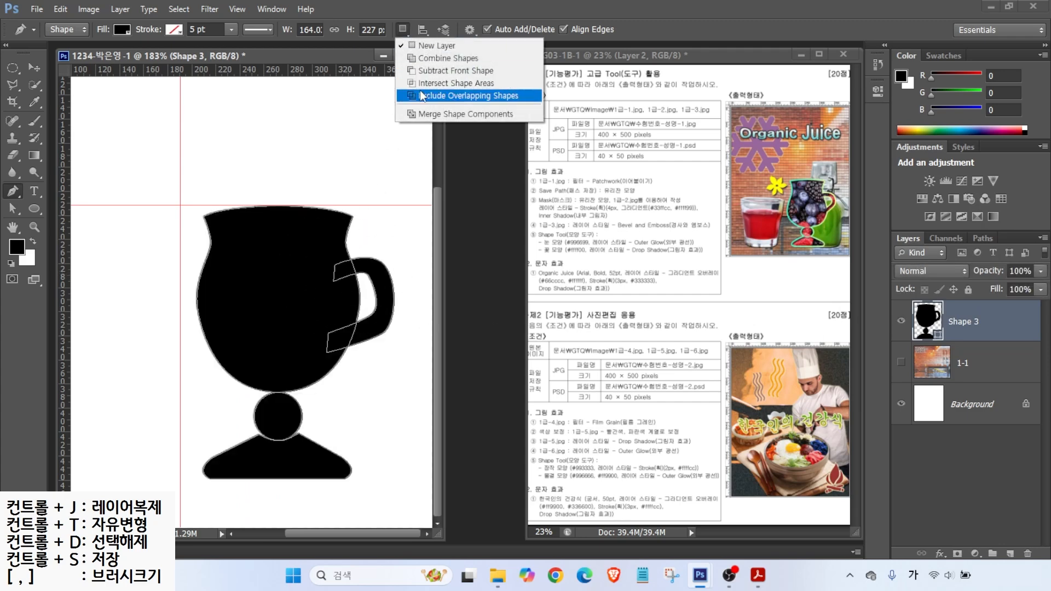
left_click(422, 114)
key("ctrl")
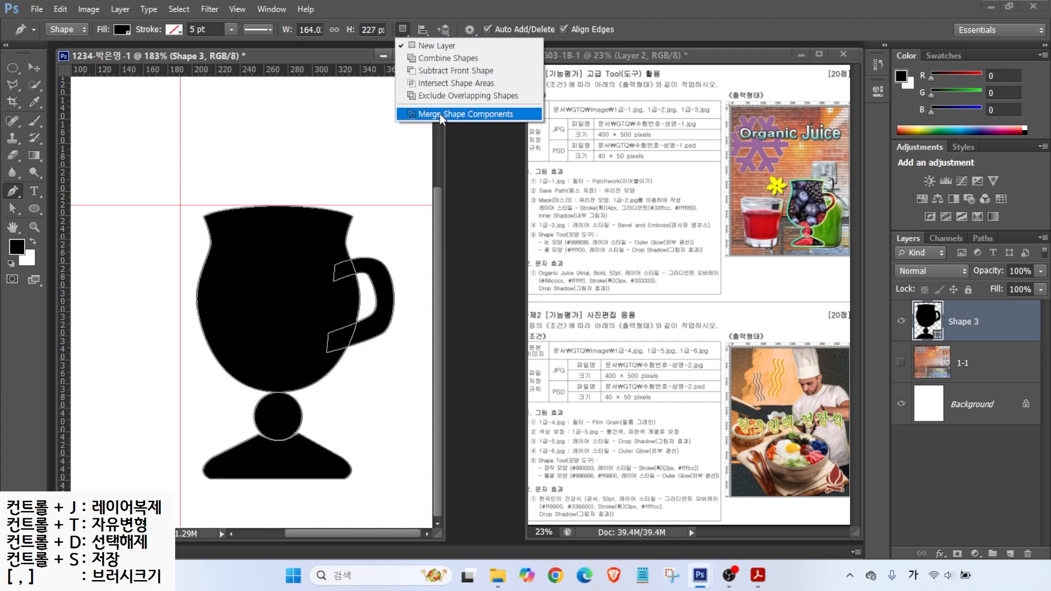
left_click(442, 115)
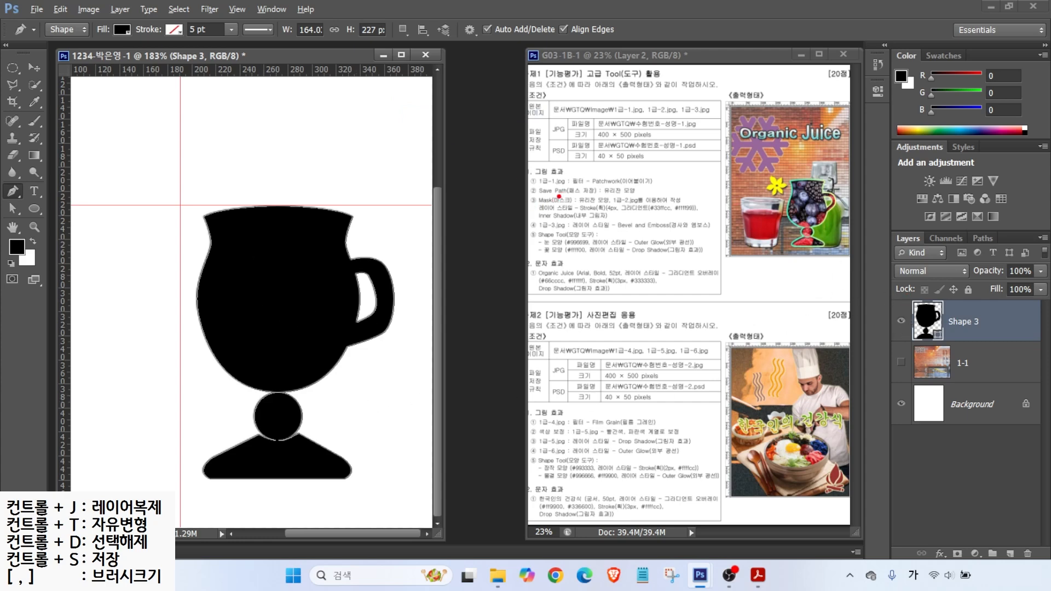
left_click_drag(546, 200, 677, 198)
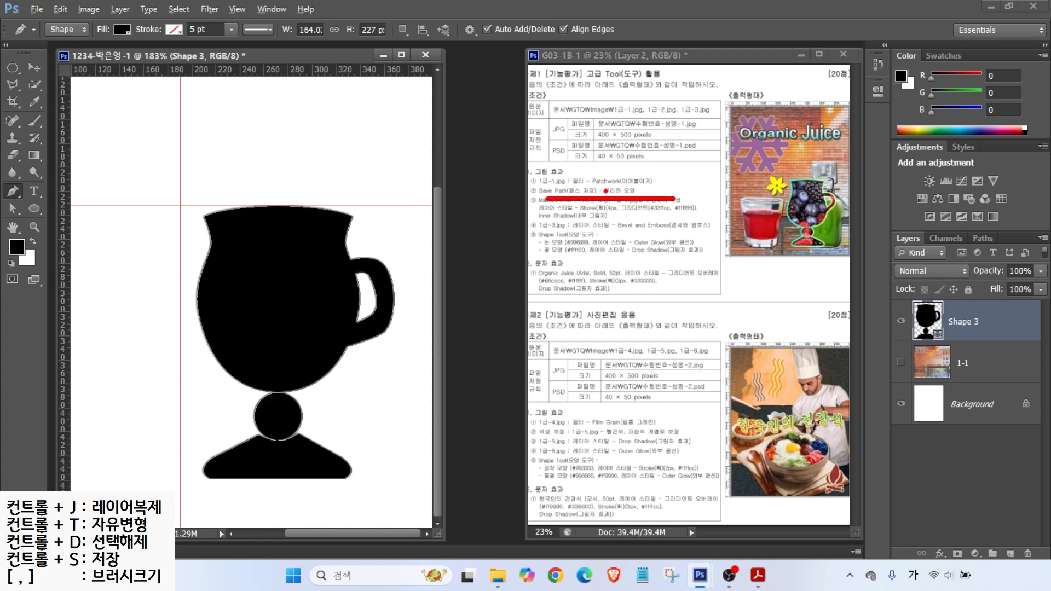
mouse_move(883, 228)
left_mouse_down()
mouse_move(930, 252)
mouse_move(1007, 250)
left_mouse_up()
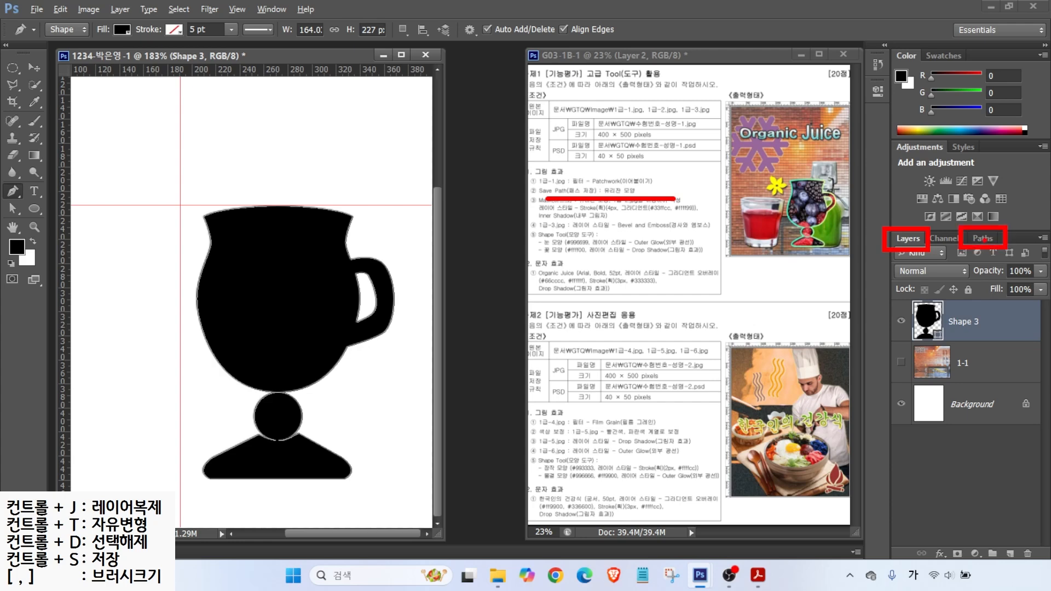
left_click(984, 237)
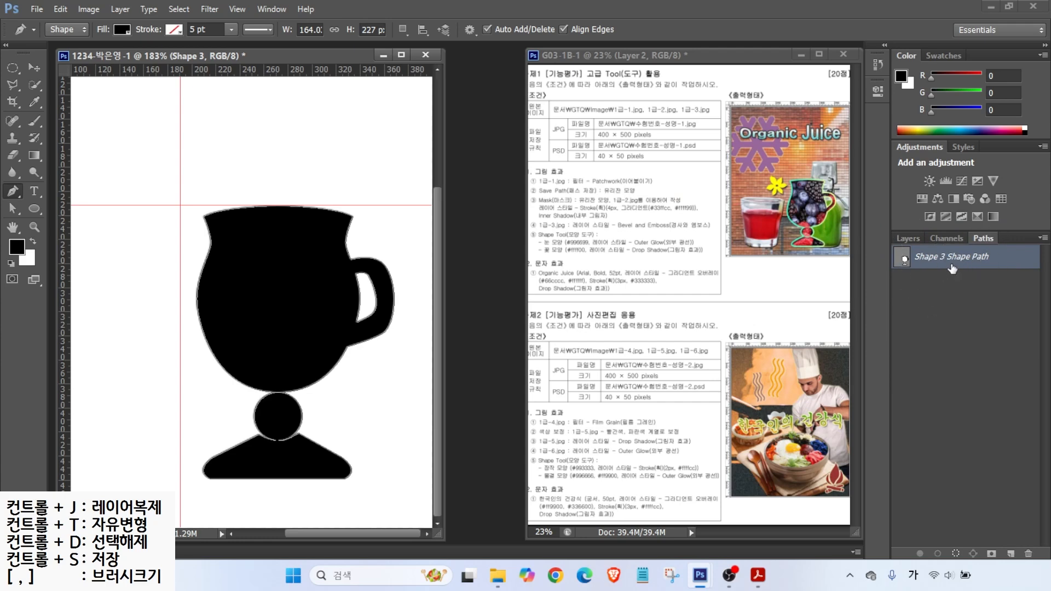
Step: Save the goblet outline as a path named 유리잔 모양
left_click(1044, 239)
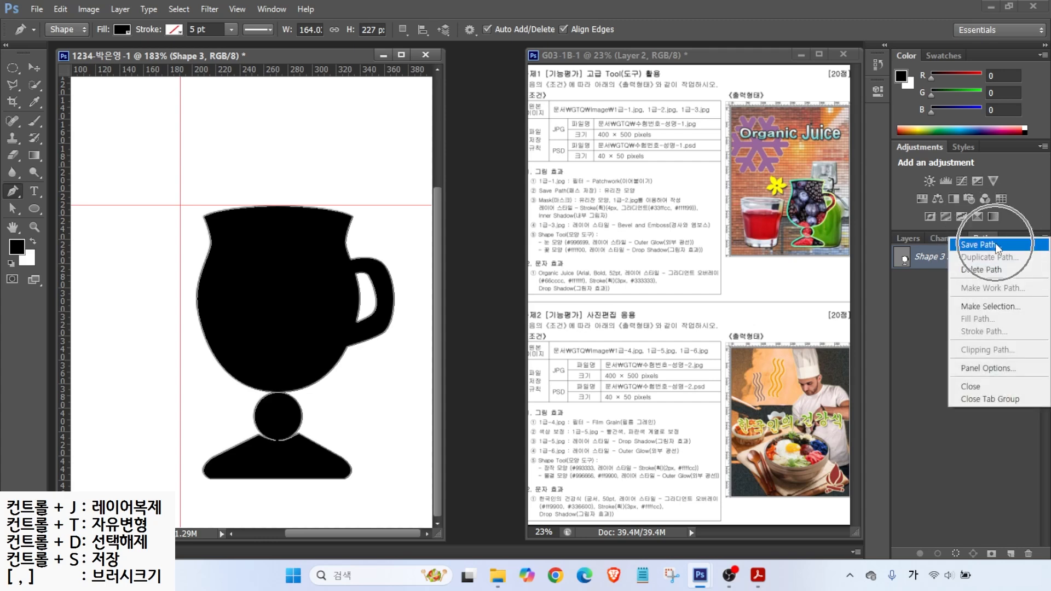
left_click(979, 245)
type("ㅇ")
type("리")
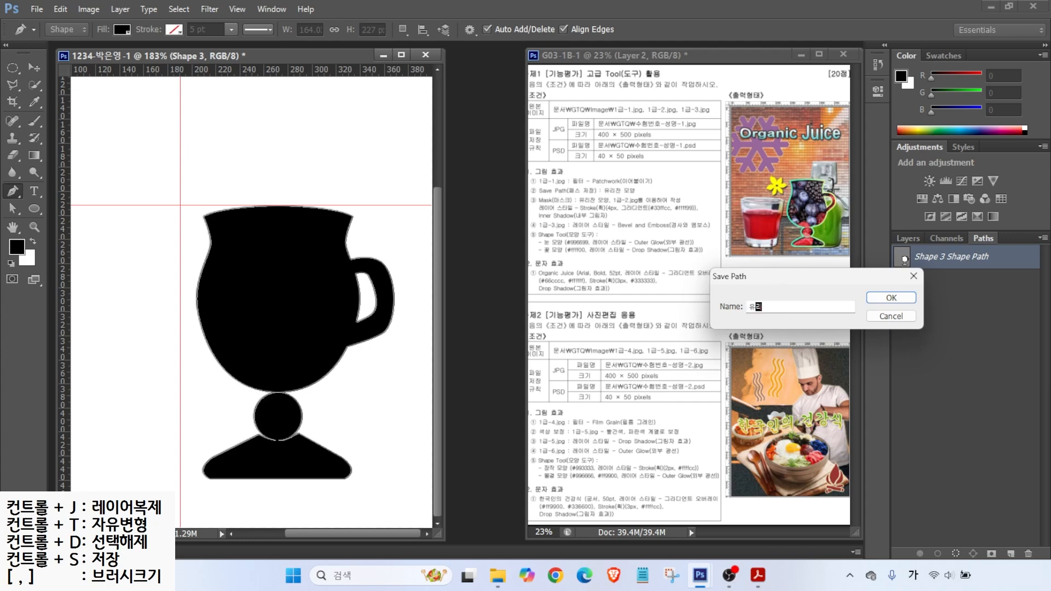
type("잔 모양")
key("Return")
Step: Deselect the saved path to hide its outline and return to the Layers panel
left_click_drag(911, 299, 864, 323)
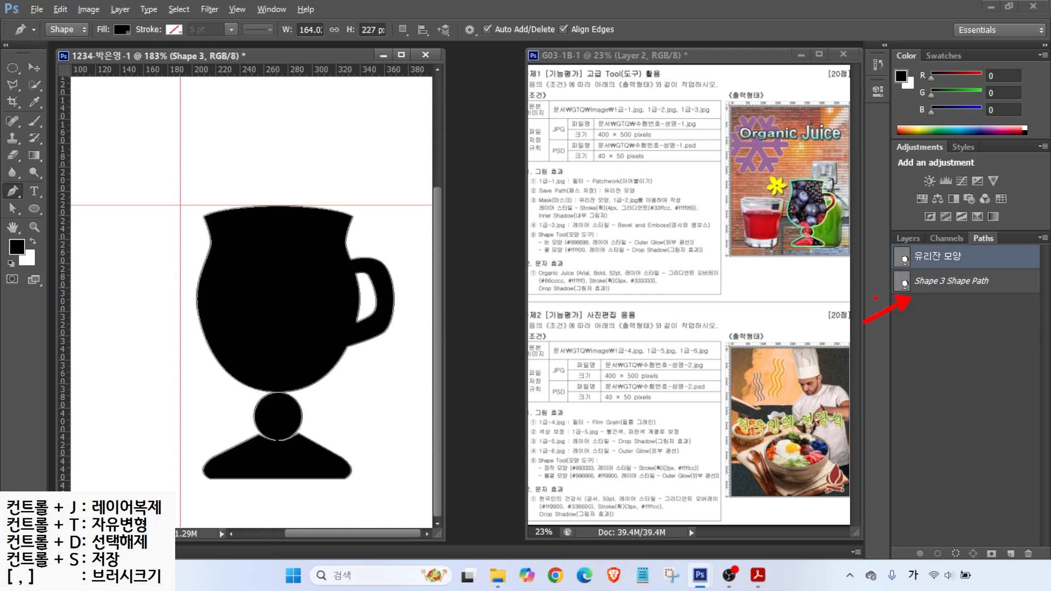
left_click_drag(897, 249, 862, 225)
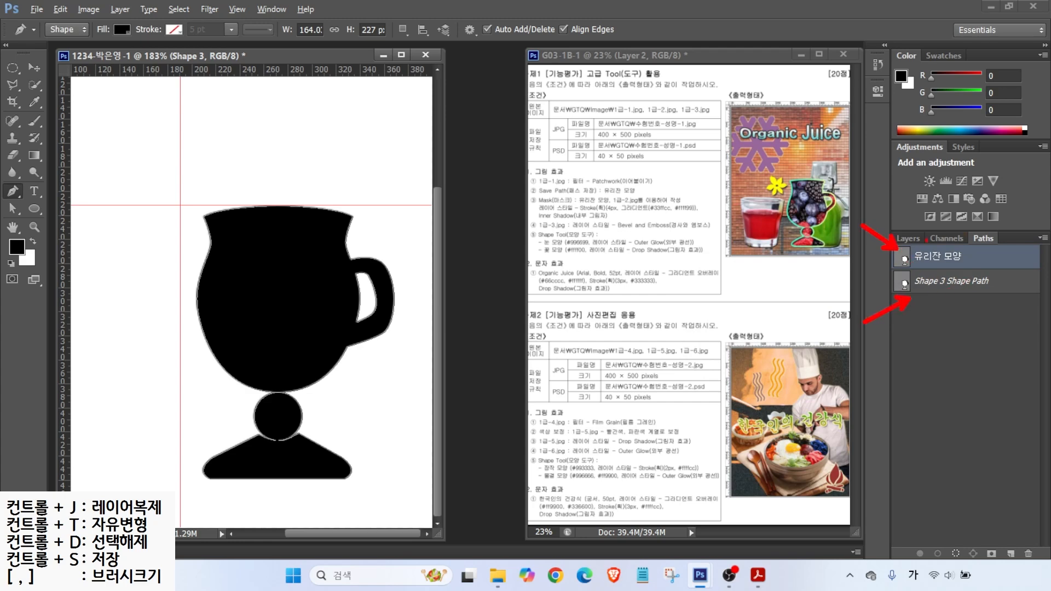
left_click_drag(961, 251, 939, 253)
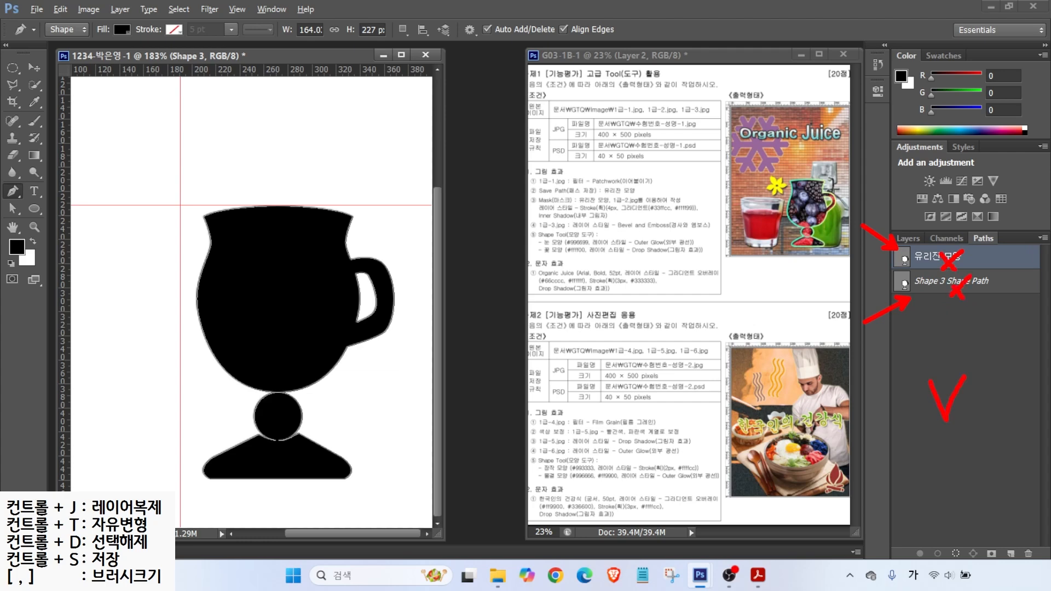
left_click(958, 397)
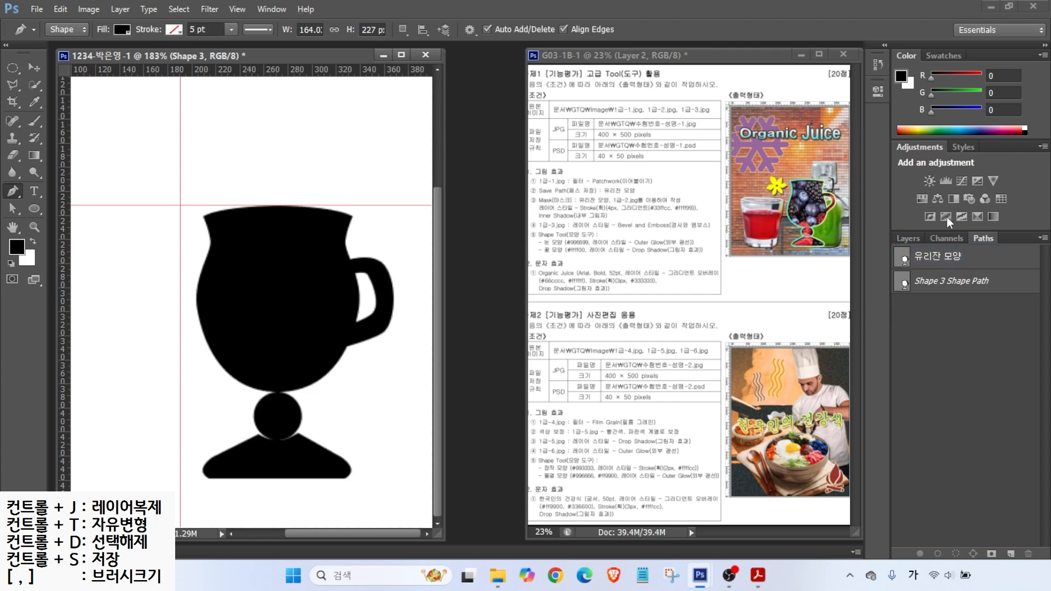
key("ctrl")
key("ctrl")
left_click(908, 239)
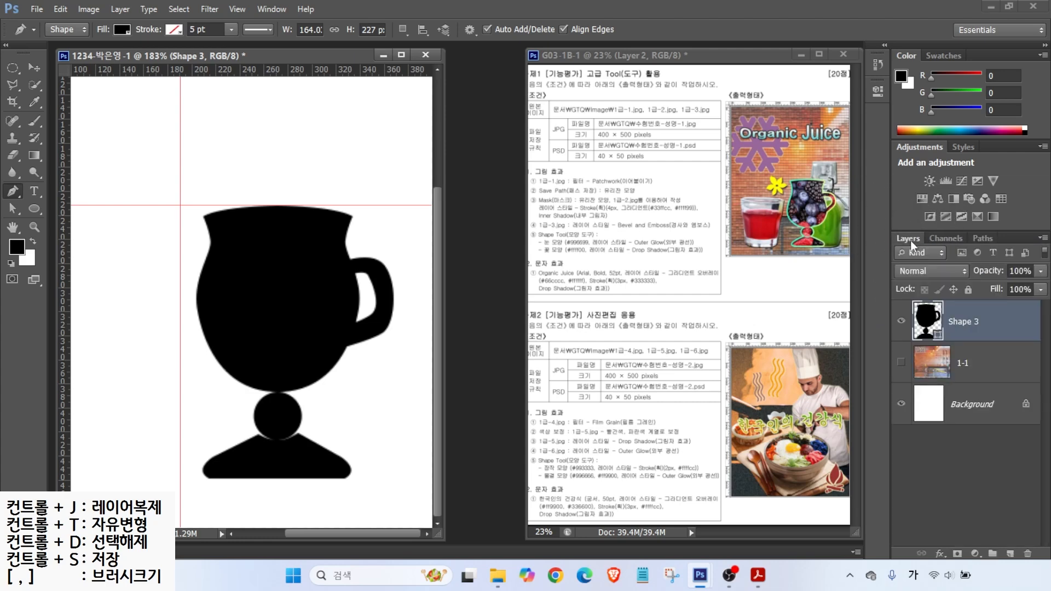
Step: Make the patchwork layer 1-1 visible again and zoom the view out to 138%
left_click(903, 364)
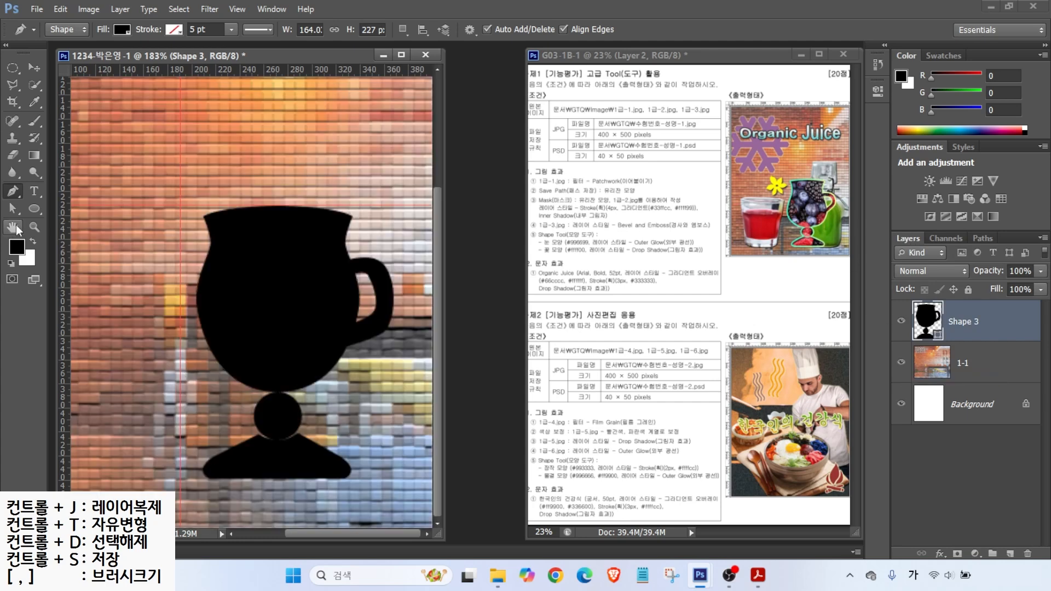
left_click(12, 229)
scroll(386, 311, "down", 3)
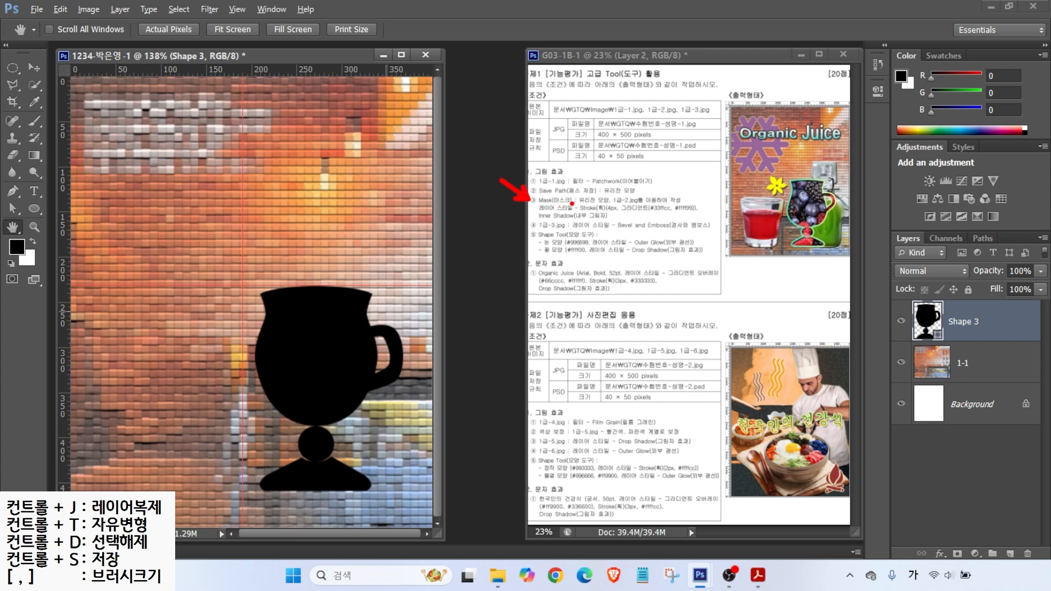
left_click_drag(582, 208, 652, 206)
key("Escape")
left_click(43, 12)
Step: Open the berry photo 1급-2.jpg and position its window beside the goblet document
left_click(48, 36)
left_click(491, 171)
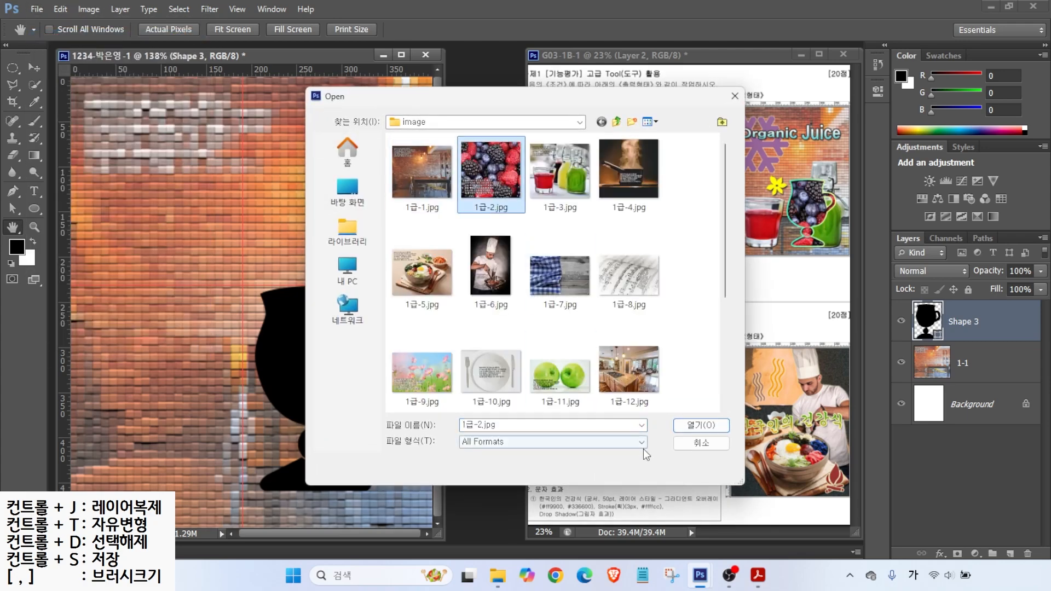
left_click(695, 425)
left_click_drag(201, 81, 513, 164)
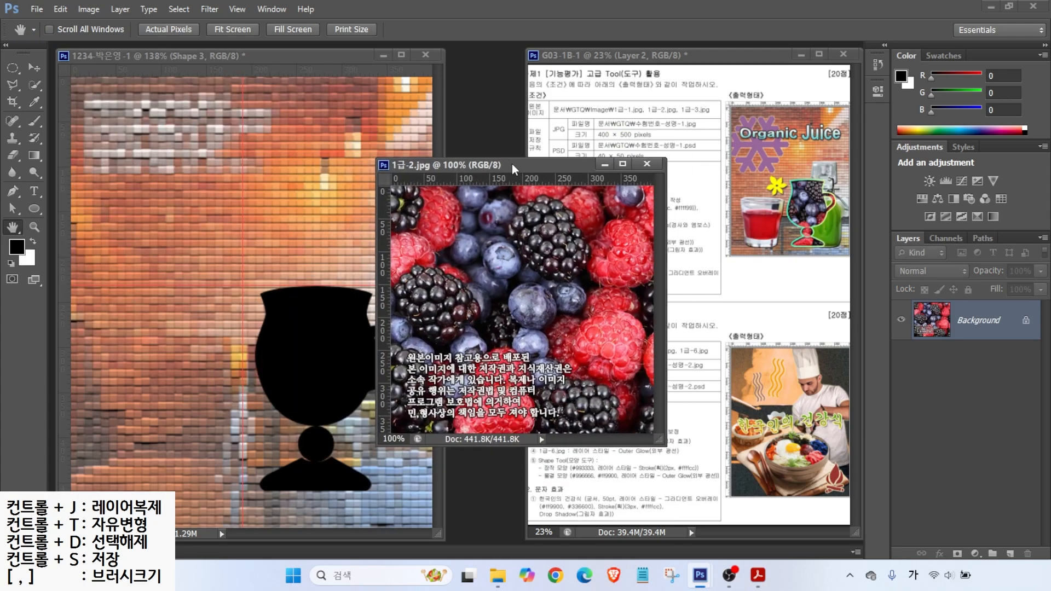
left_click_drag(515, 162, 530, 235)
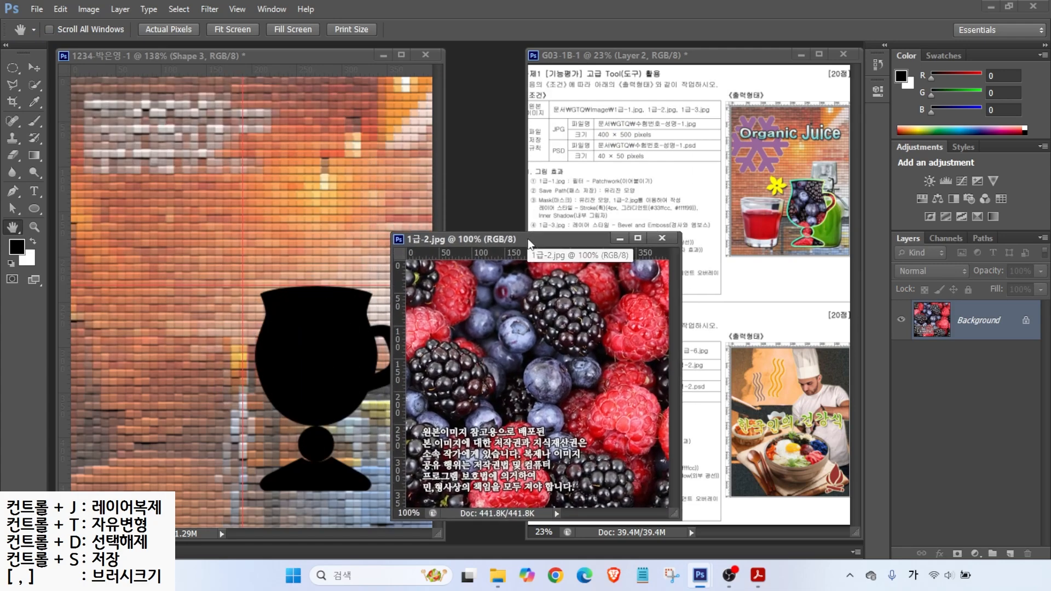
Step: Copy the berry photo into the composite, close its file, and name the layer 1-2
left_click(34, 67)
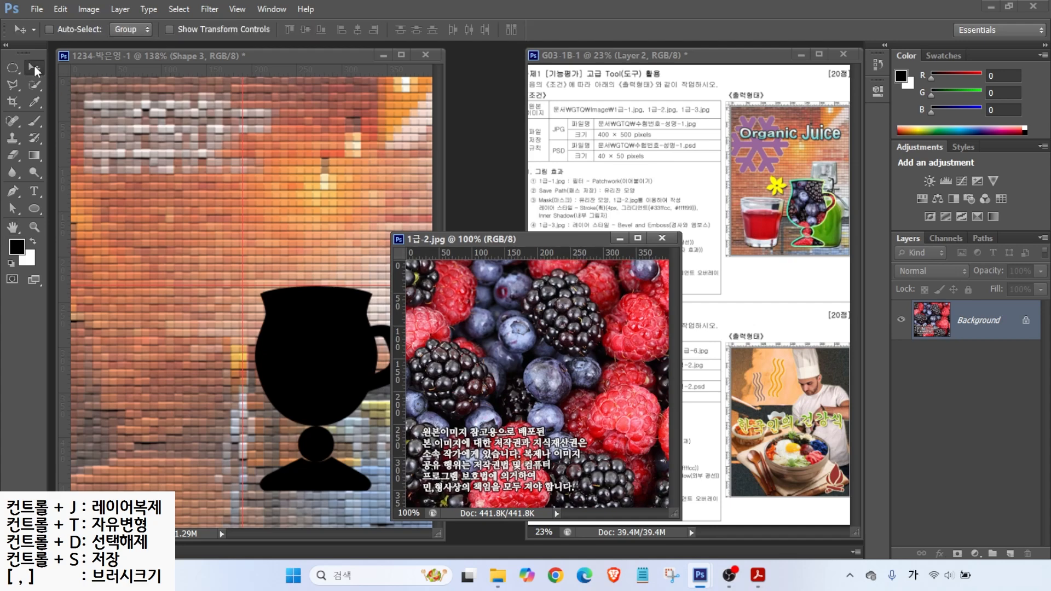
left_click_drag(307, 356, 290, 374)
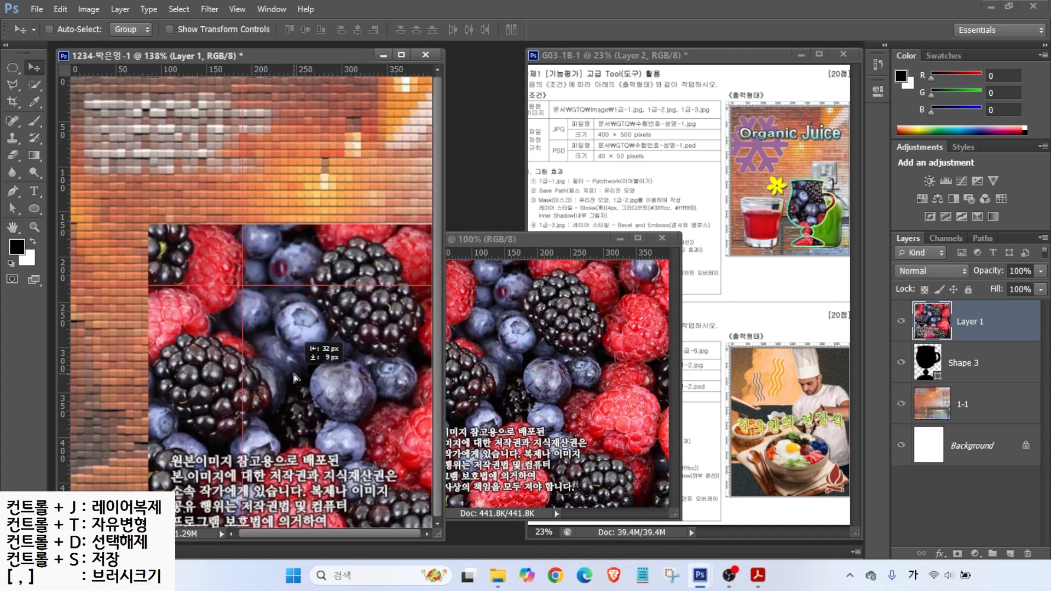
left_click(663, 238)
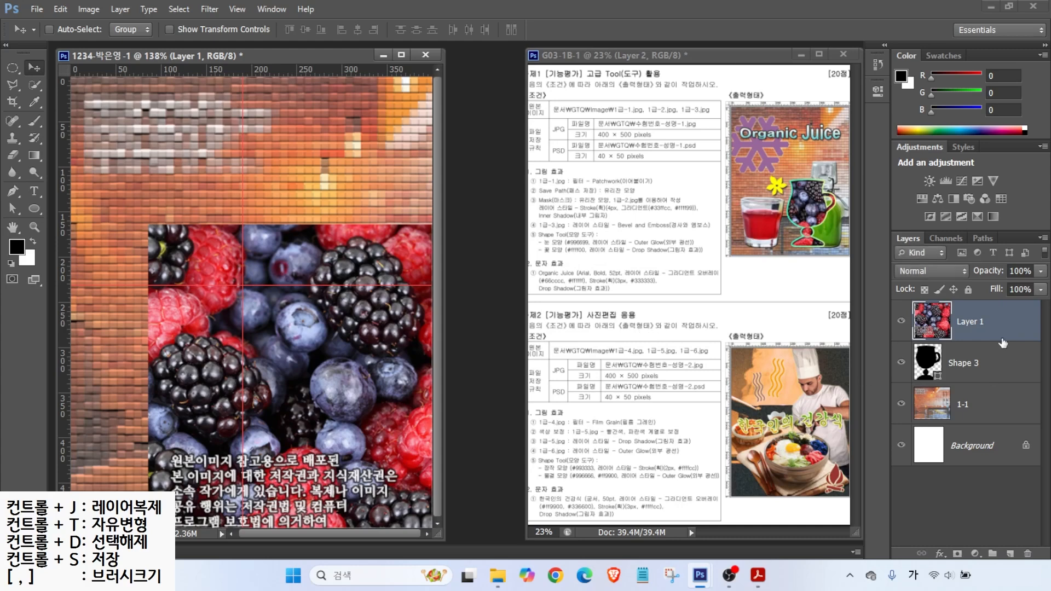
double_click(972, 323)
type("1-")
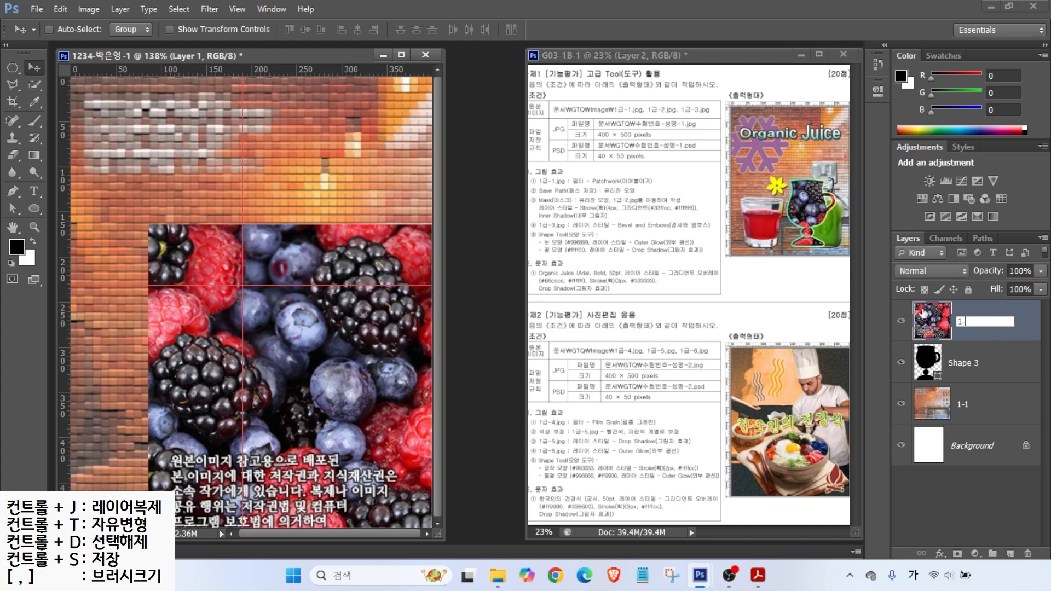
type("2")
key("Return")
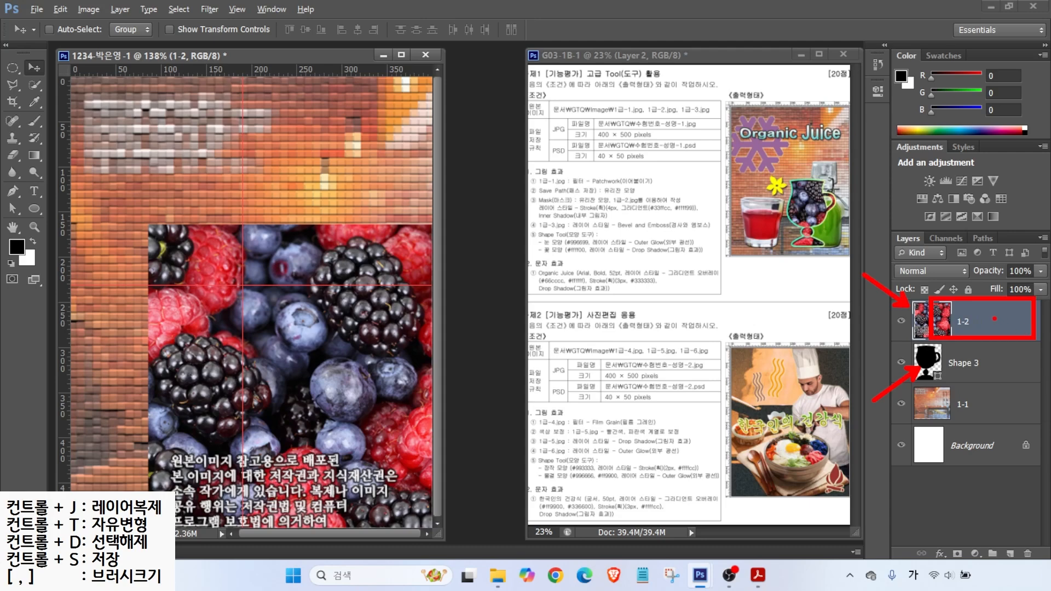
right_click(990, 320)
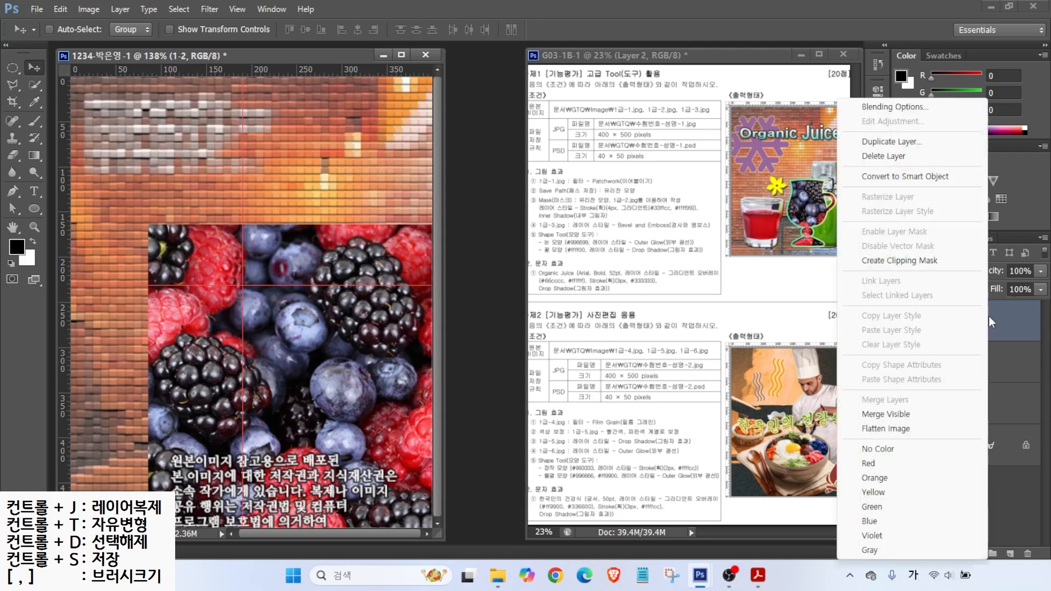
Step: Clip layer 1-2 to the goblet and scale the berries to about 80% inside the cup
left_click(890, 261)
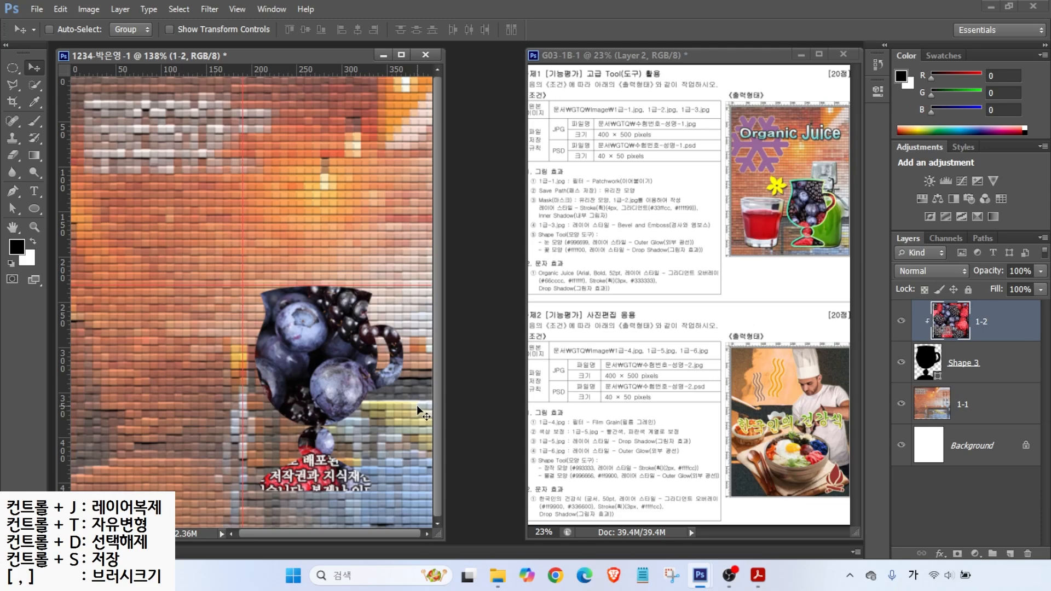
key("ctrl+t")
left_click_drag(148, 227, 210, 329)
mouse_move(311, 365)
left_mouse_down()
mouse_move(298, 323)
mouse_move(308, 364)
mouse_move(299, 344)
mouse_move(312, 367)
mouse_move(331, 363)
mouse_move(322, 368)
left_mouse_up()
key("Return")
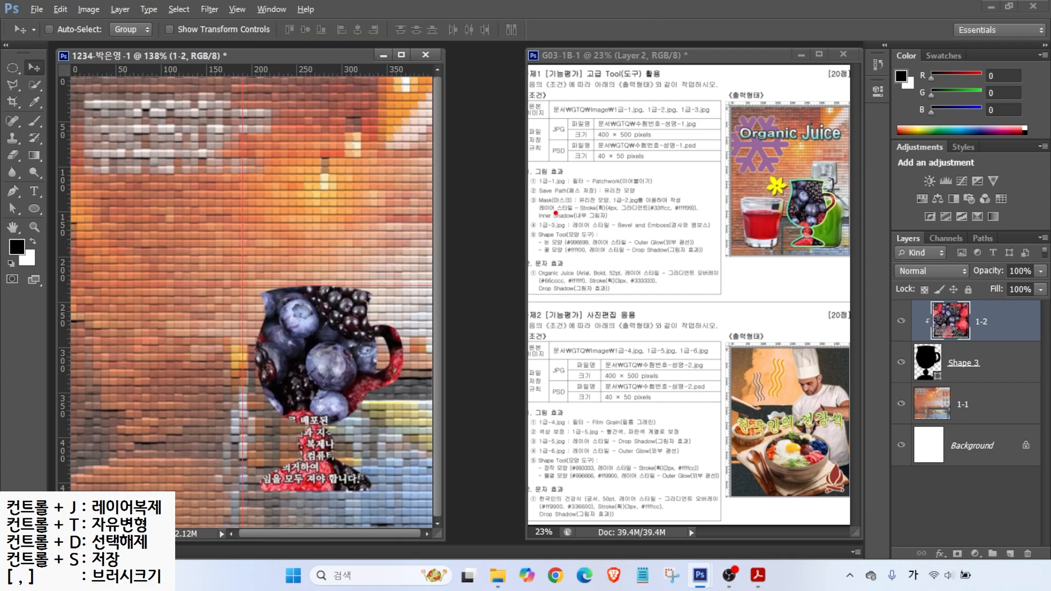
Step: Select the Shape 3 goblet layer
left_click_drag(540, 213, 512, 235)
left_click_drag(576, 215, 651, 216)
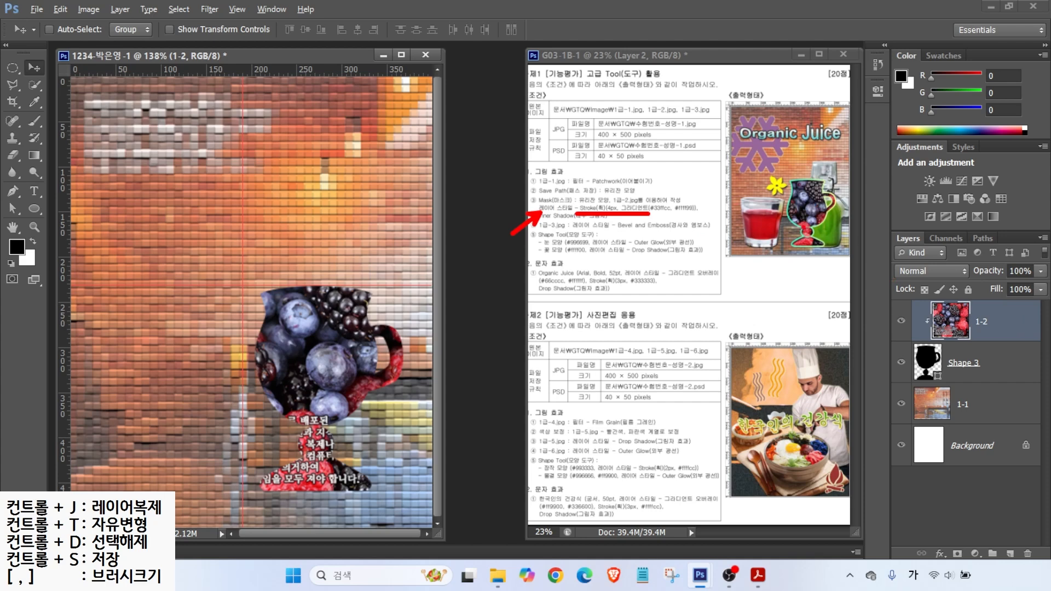
left_click_drag(791, 224, 741, 269)
left_click_drag(897, 339, 1012, 380)
key("Escape")
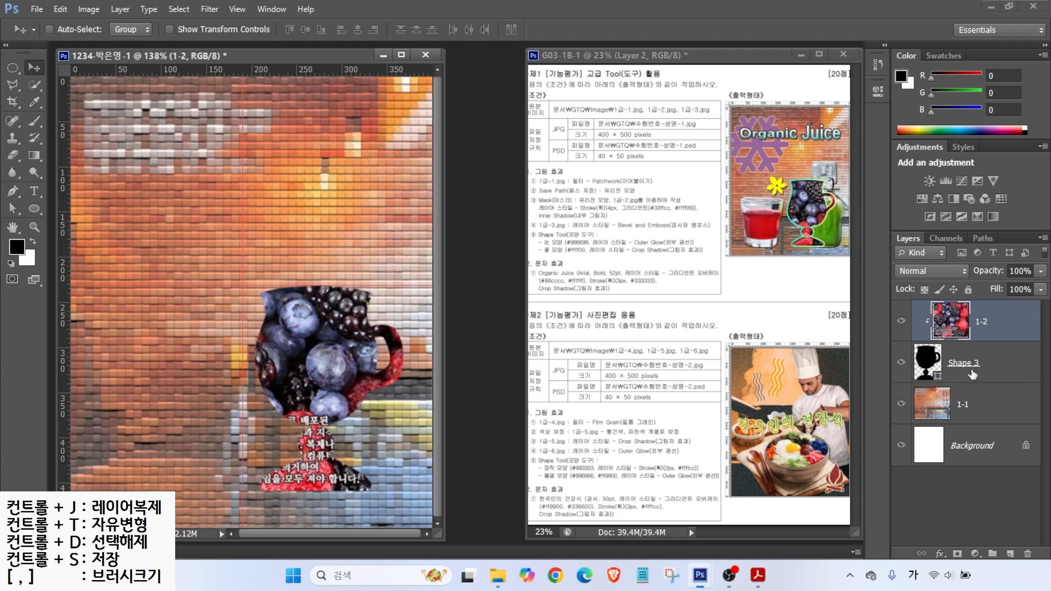
left_click(991, 361)
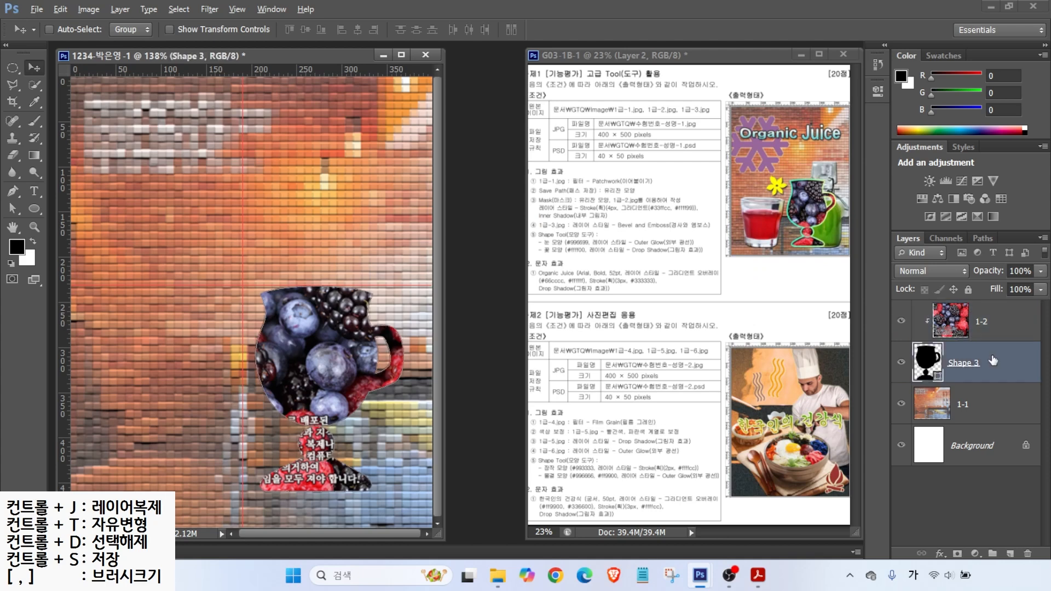
left_click_drag(884, 226, 1047, 564)
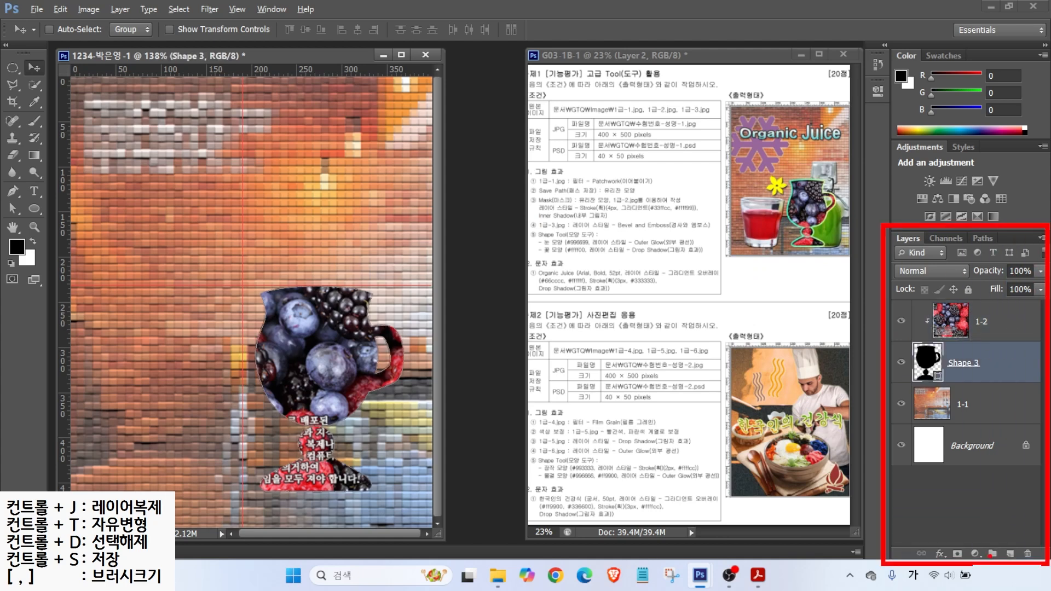
left_click_drag(929, 540, 959, 568)
left_click_drag(965, 513, 937, 547)
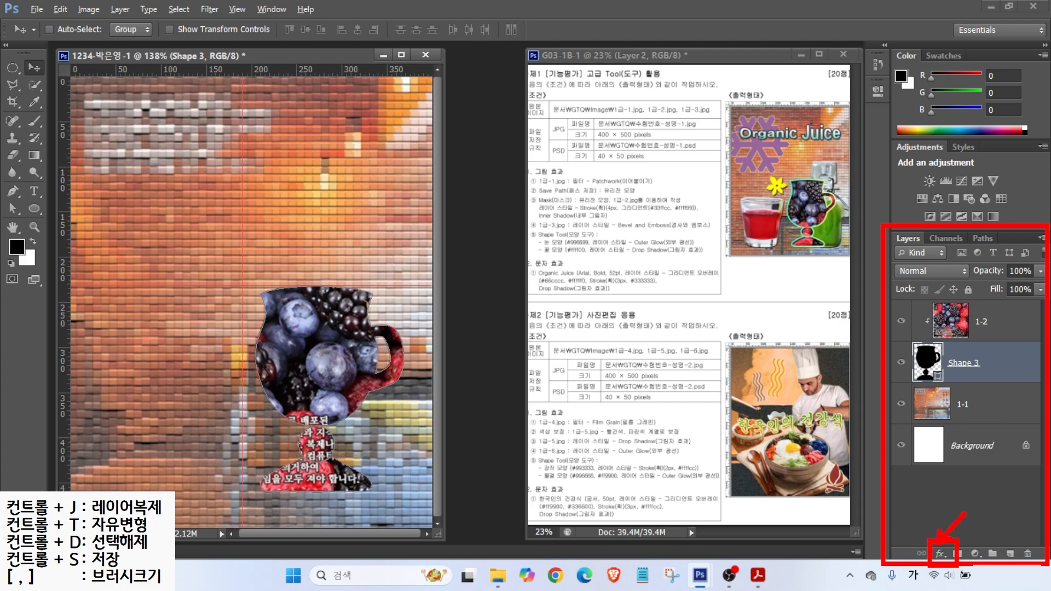
Step: Add a 4 px outside stroke to Shape 3 with Gradient as its fill type
left_click(940, 553)
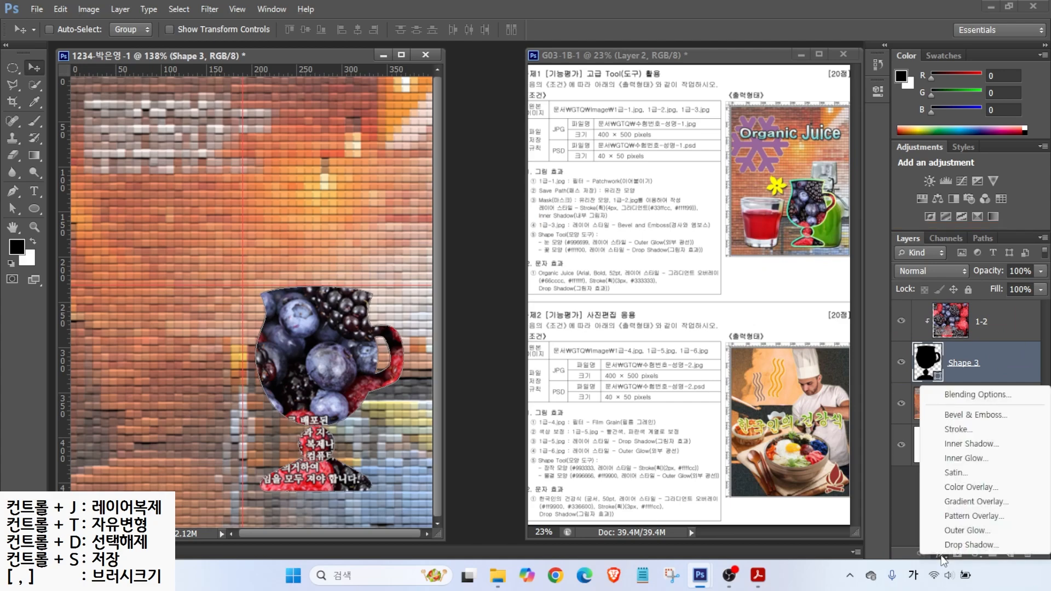
left_click(958, 431)
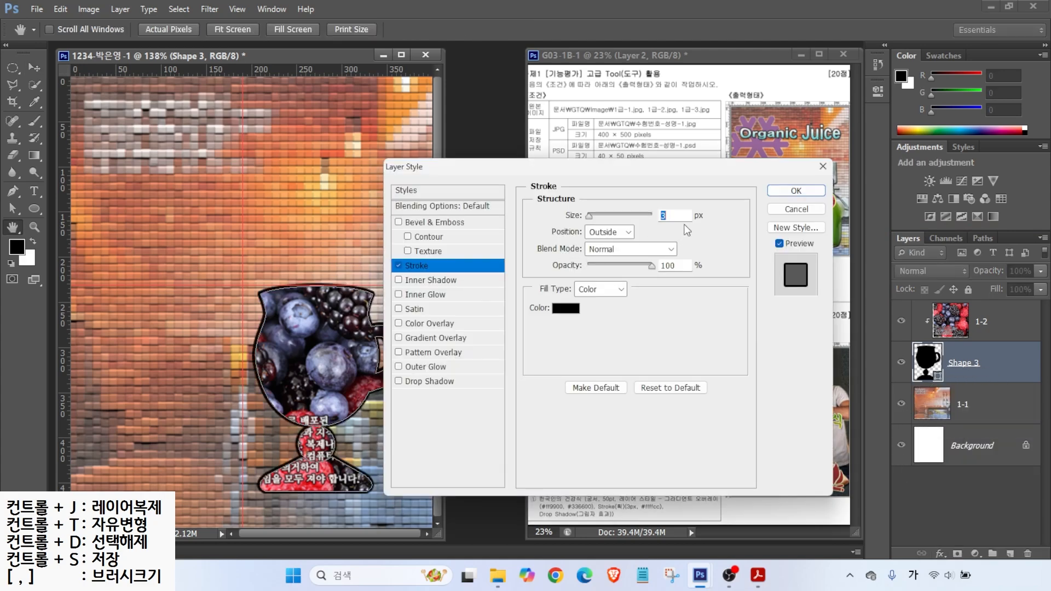
type("4")
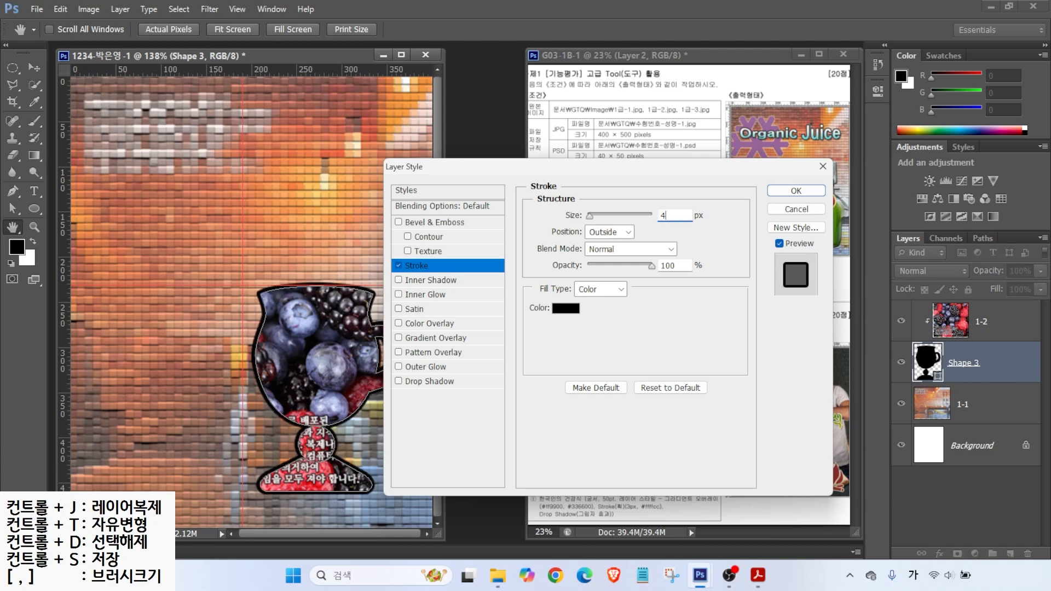
left_click(583, 291)
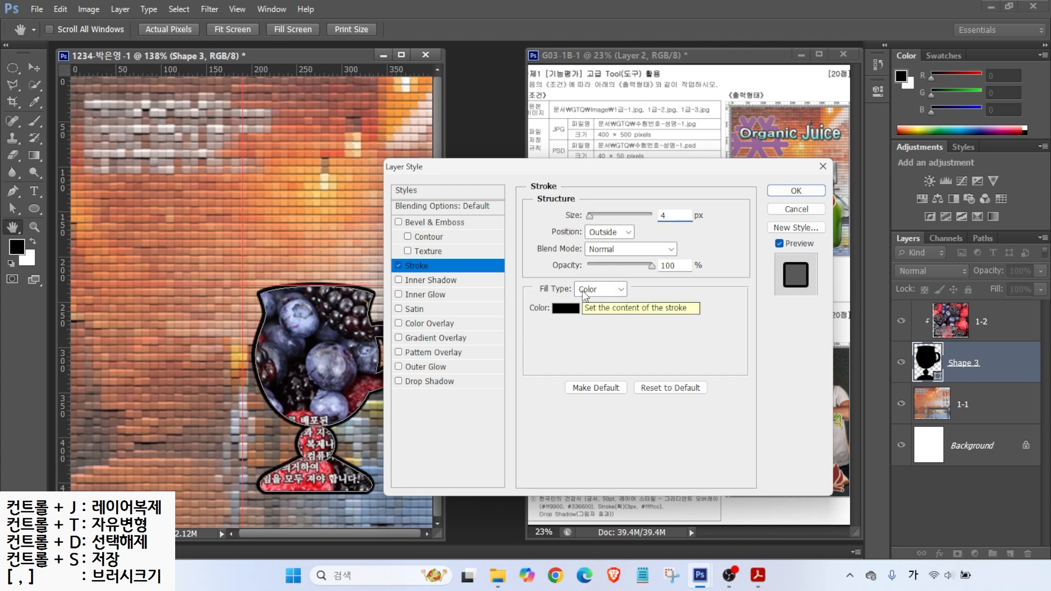
left_click(584, 295)
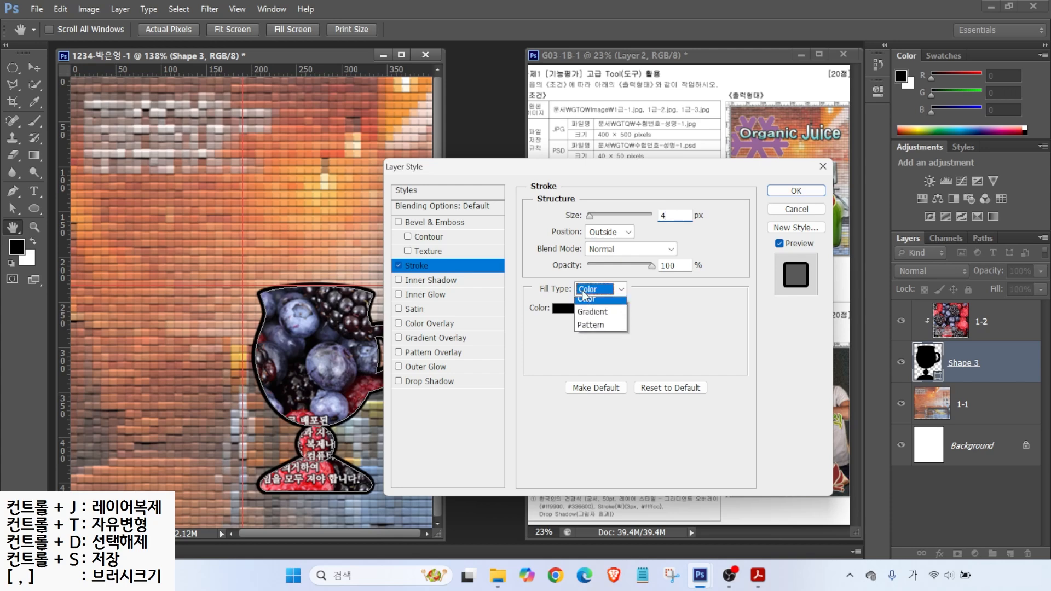
left_click(587, 307)
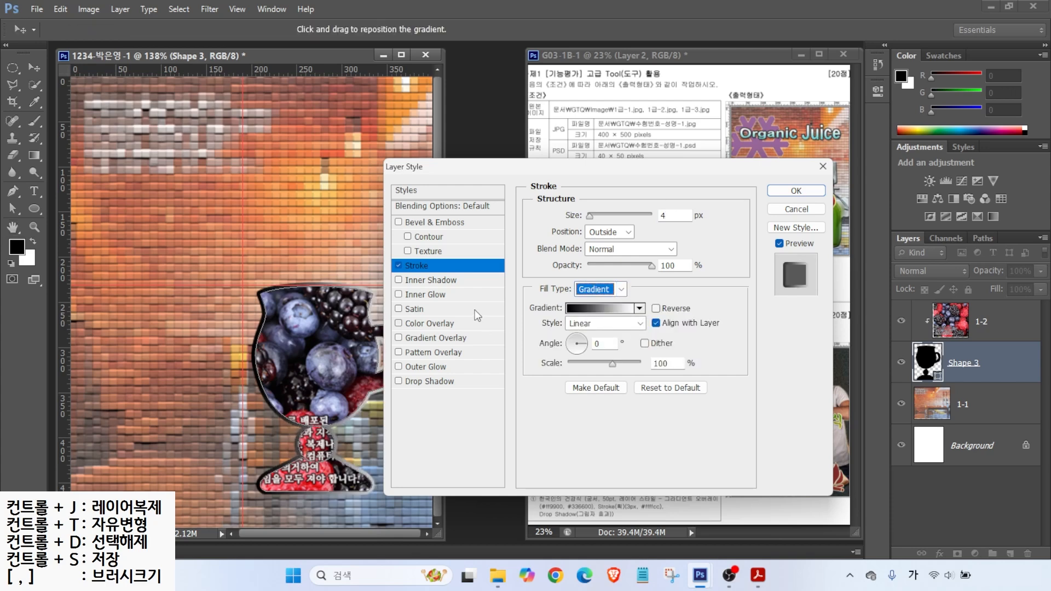
left_click_drag(491, 171, 524, 158)
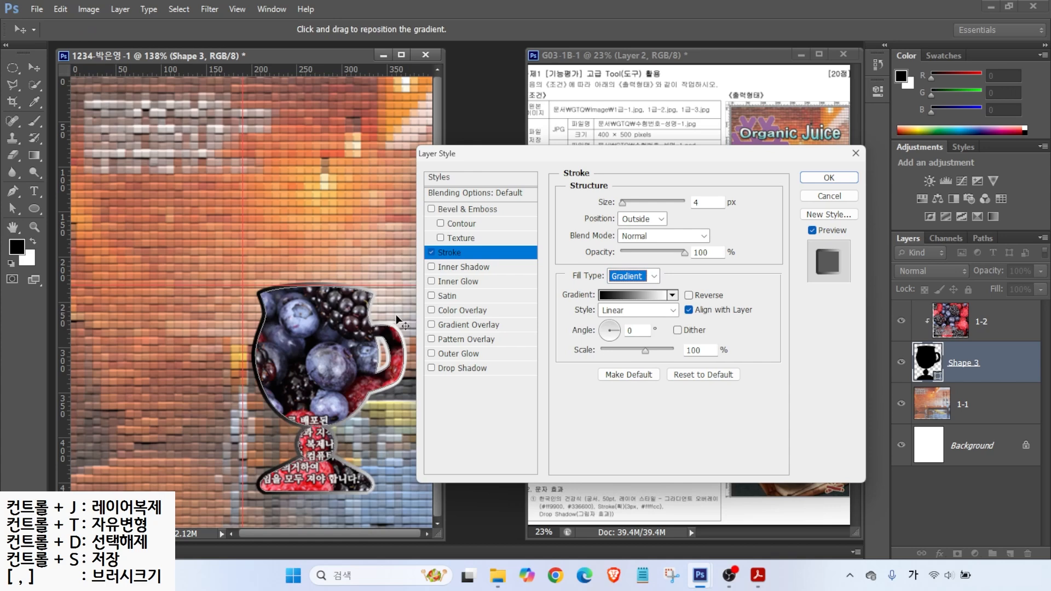
key("alt")
left_click_drag(588, 284, 708, 308)
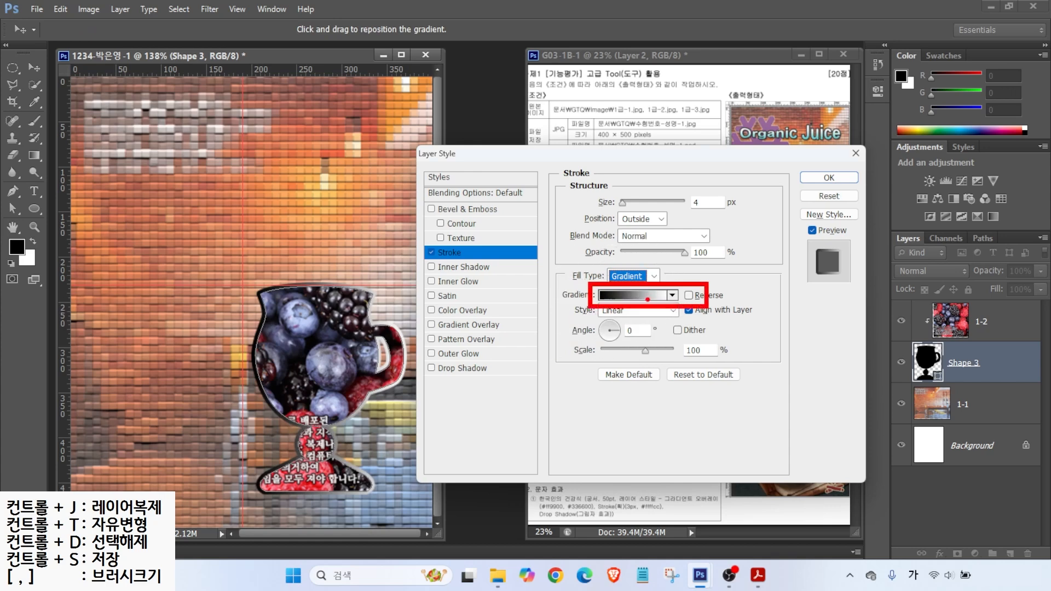
key("Escape")
left_click(634, 297)
Step: Set the stroke gradient's left stop to mint green 33FFCC
left_click(633, 296)
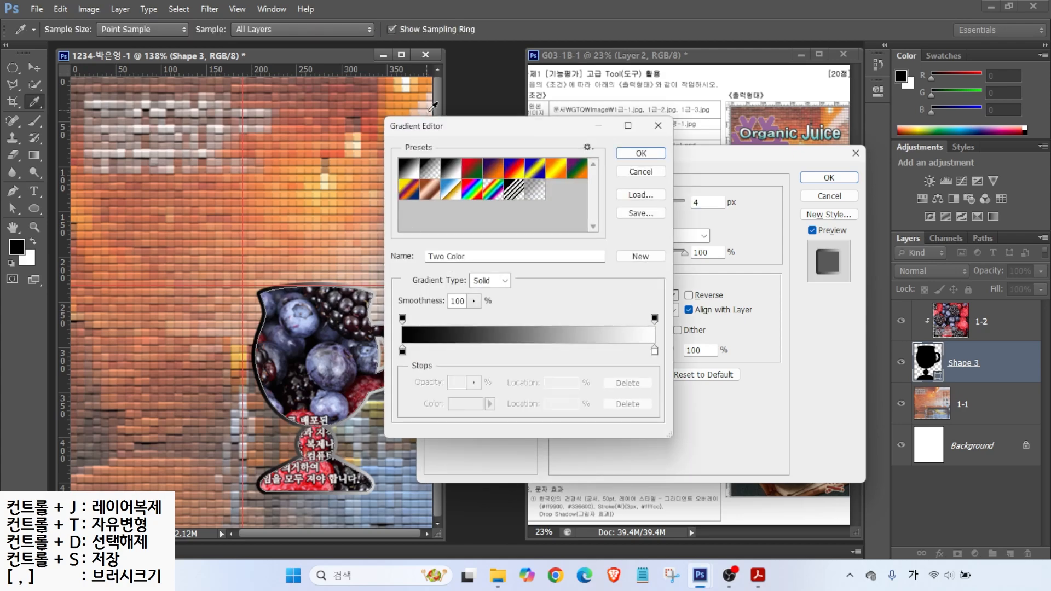
left_click_drag(401, 90, 442, 107)
key("alt")
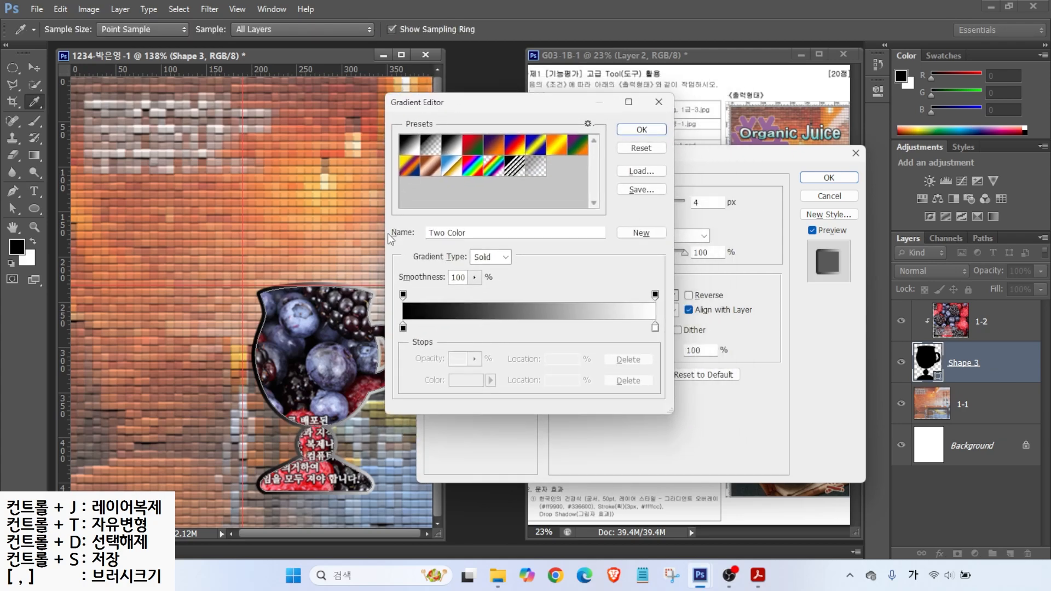
mouse_move(415, 321)
left_mouse_down()
mouse_move(393, 336)
mouse_move(417, 323)
left_mouse_up()
mouse_move(662, 334)
left_mouse_down()
mouse_move(644, 316)
mouse_move(662, 316)
mouse_move(665, 342)
left_mouse_up()
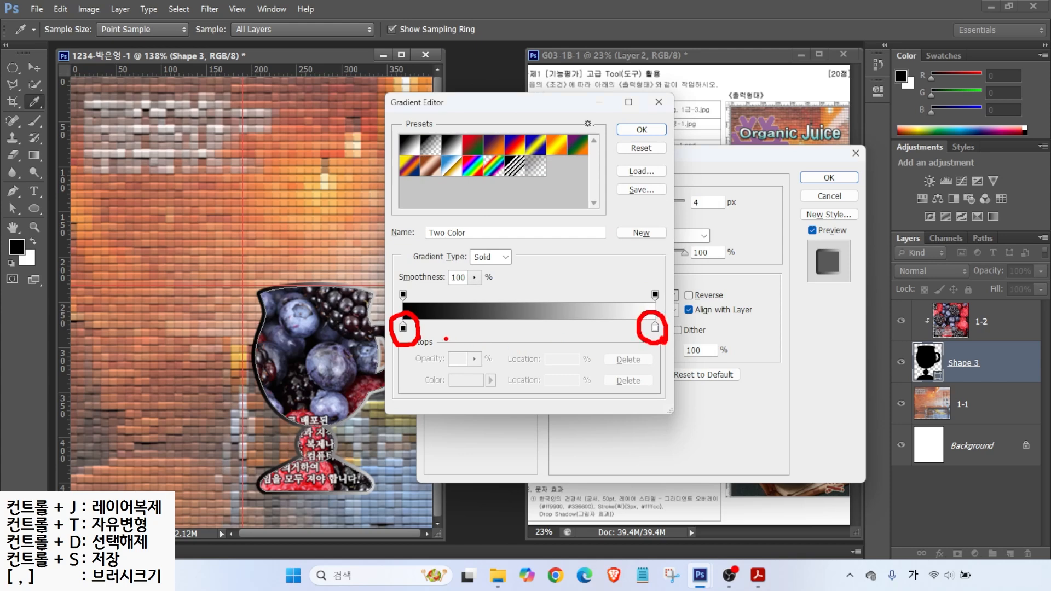
double_click(403, 327)
left_click(719, 446)
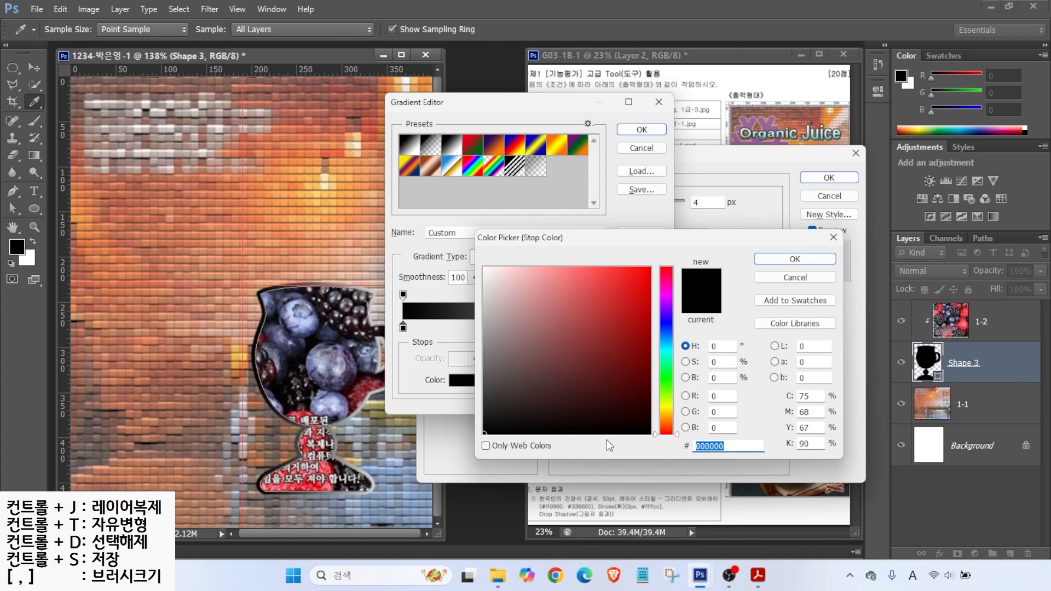
type("3fc")
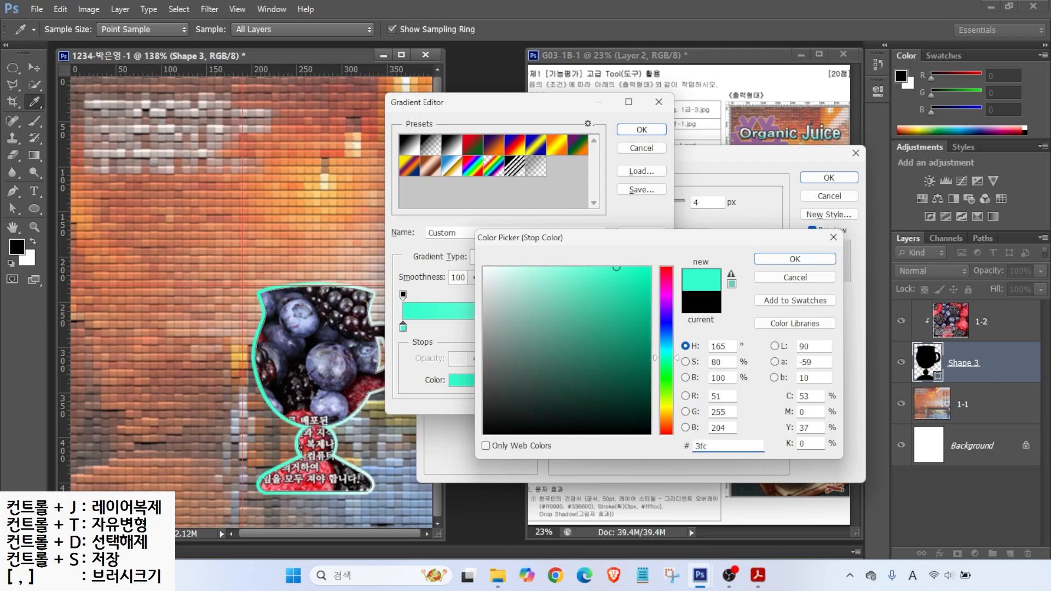
left_click(788, 261)
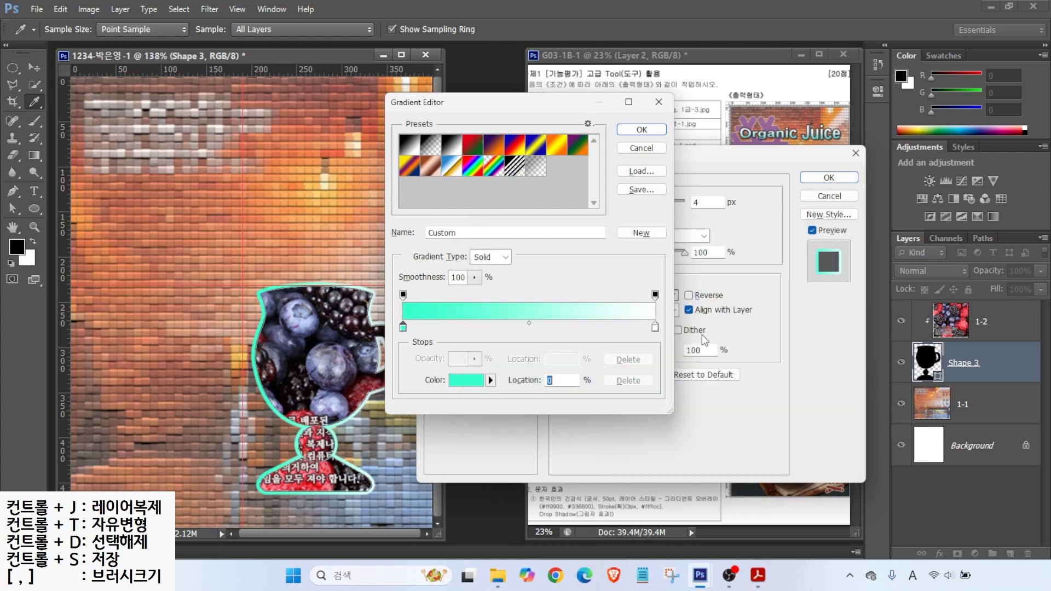
Step: Set the right stop to pale yellow FFFF99 and apply the gradient
double_click(655, 327)
left_click(714, 444)
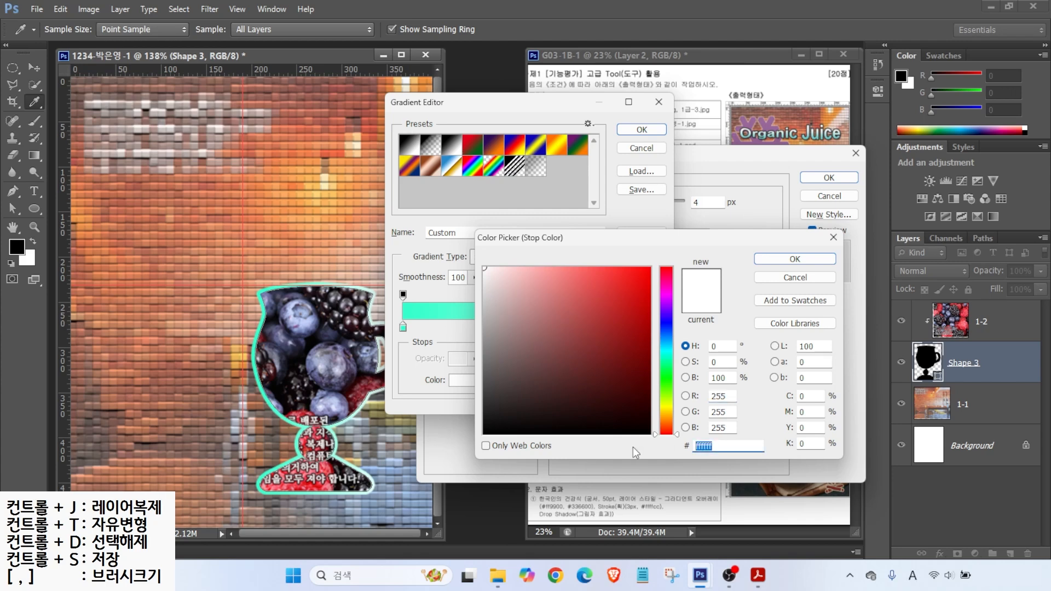
type("ff9")
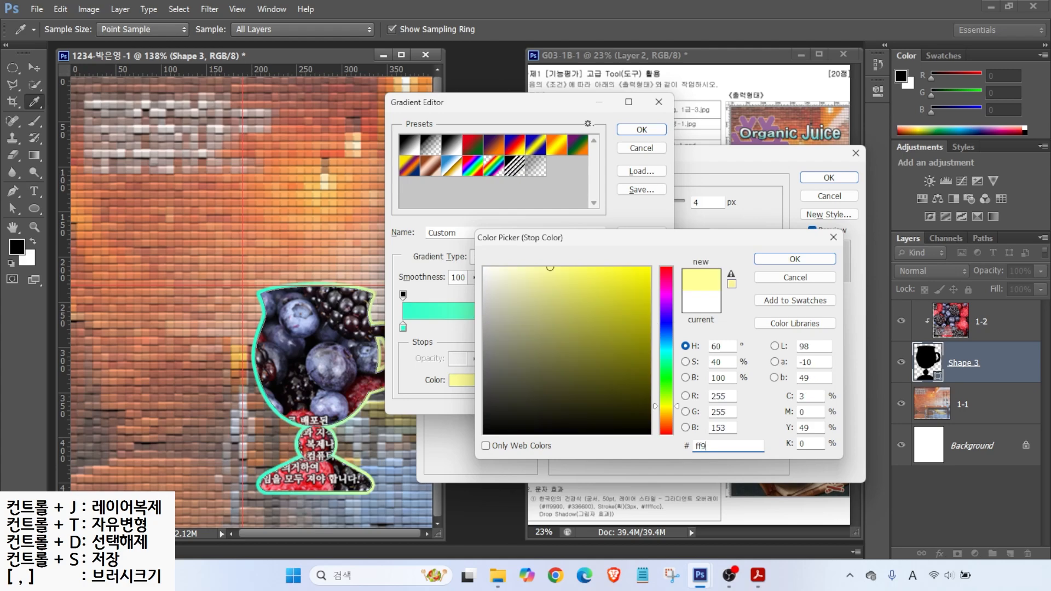
key("Return")
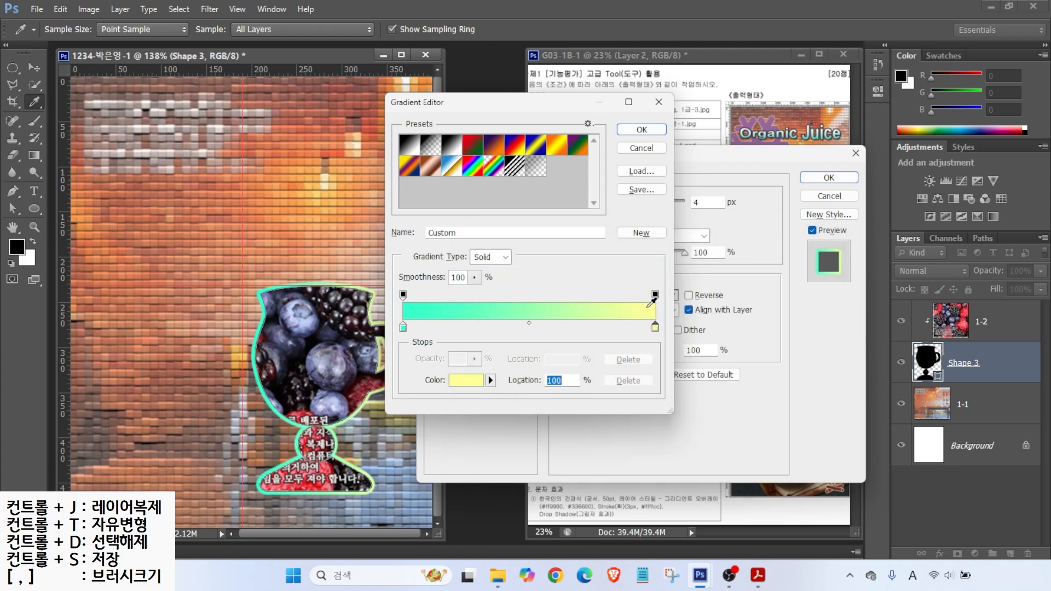
key("alt")
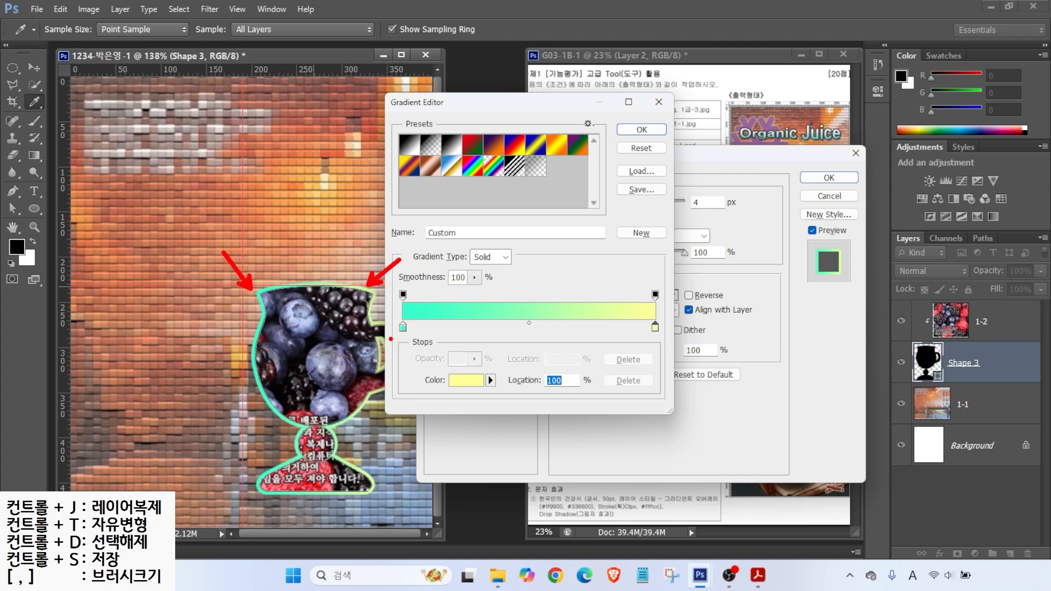
left_click(642, 130)
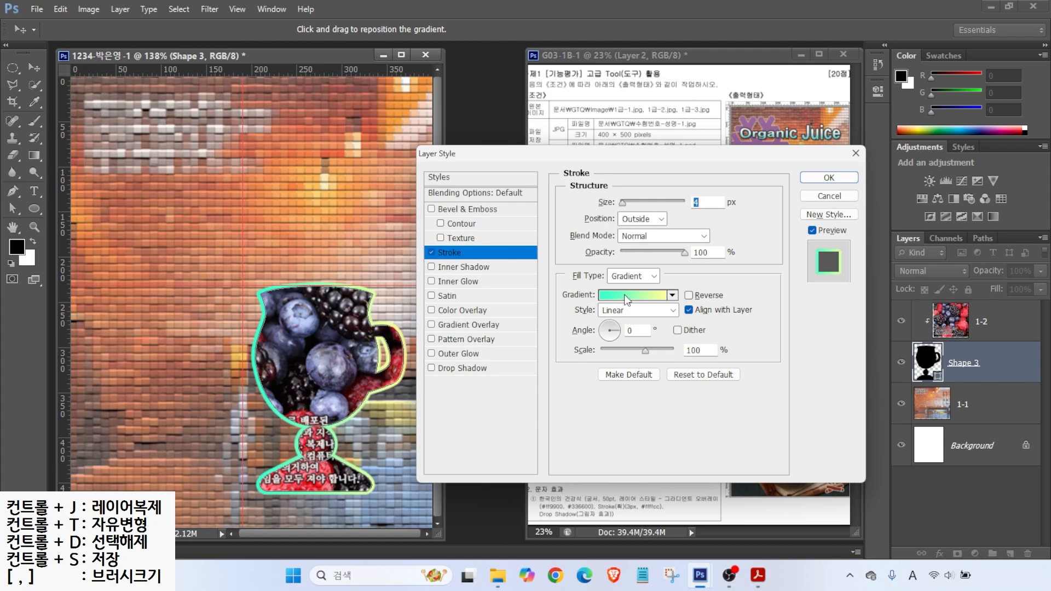
key("alt+2")
left_click_drag(605, 327, 561, 278)
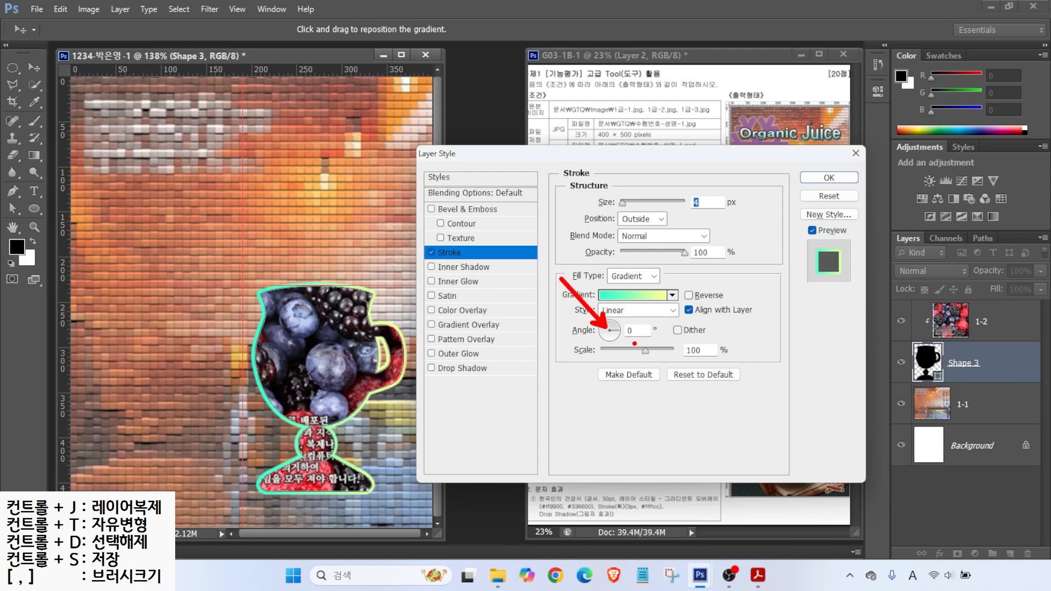
key("Escape")
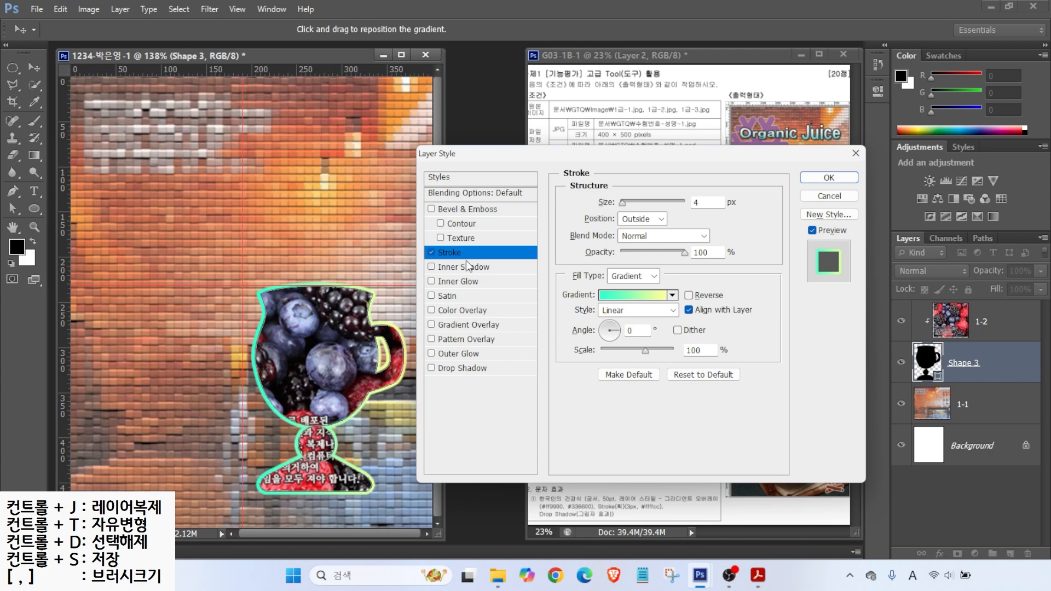
left_click(432, 267)
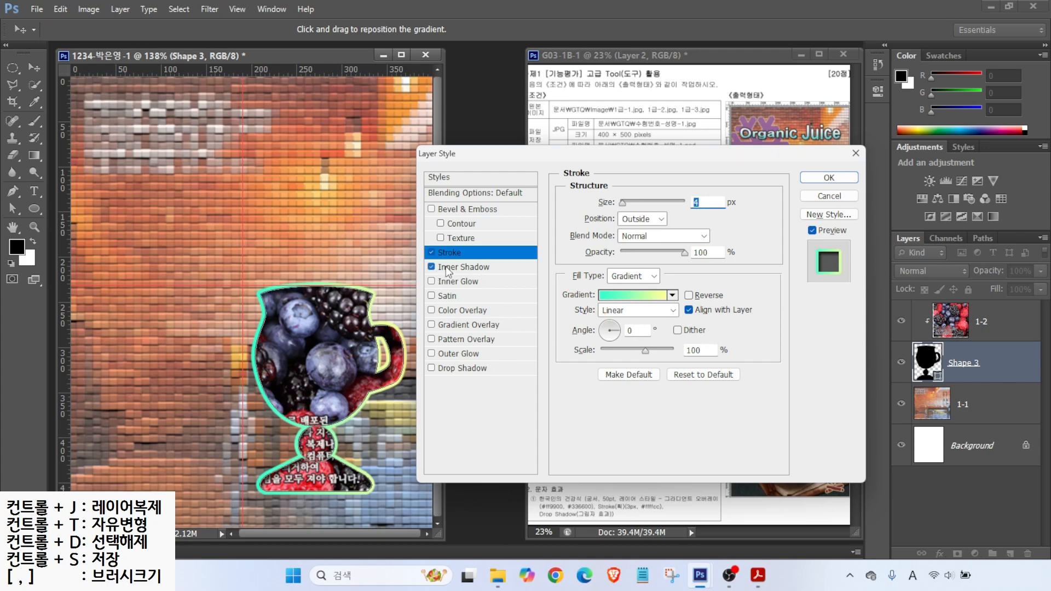
left_click(431, 268)
left_click(432, 267)
double_click(432, 267)
left_click(432, 268)
left_click(432, 268)
left_click(432, 267)
left_click(432, 267)
left_click(812, 181)
left_click_drag(531, 218, 513, 195)
left_click_drag(565, 231, 672, 231)
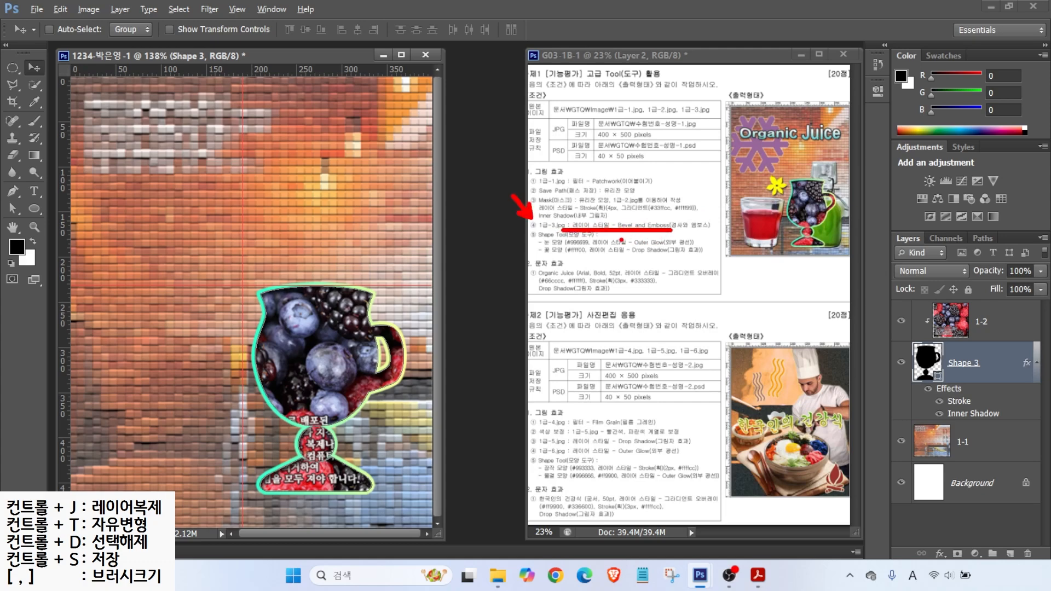
key("Escape")
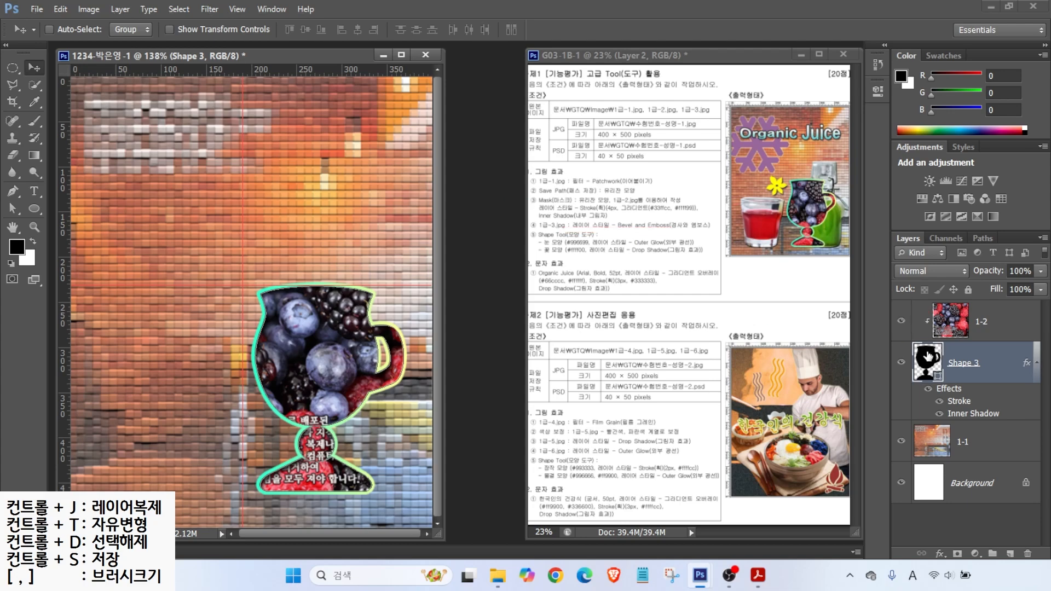
left_click_drag(903, 300, 1004, 333)
mouse_move(867, 325)
left_mouse_down()
mouse_move(900, 270)
mouse_move(924, 254)
mouse_move(868, 240)
mouse_move(917, 197)
mouse_move(913, 220)
left_mouse_up()
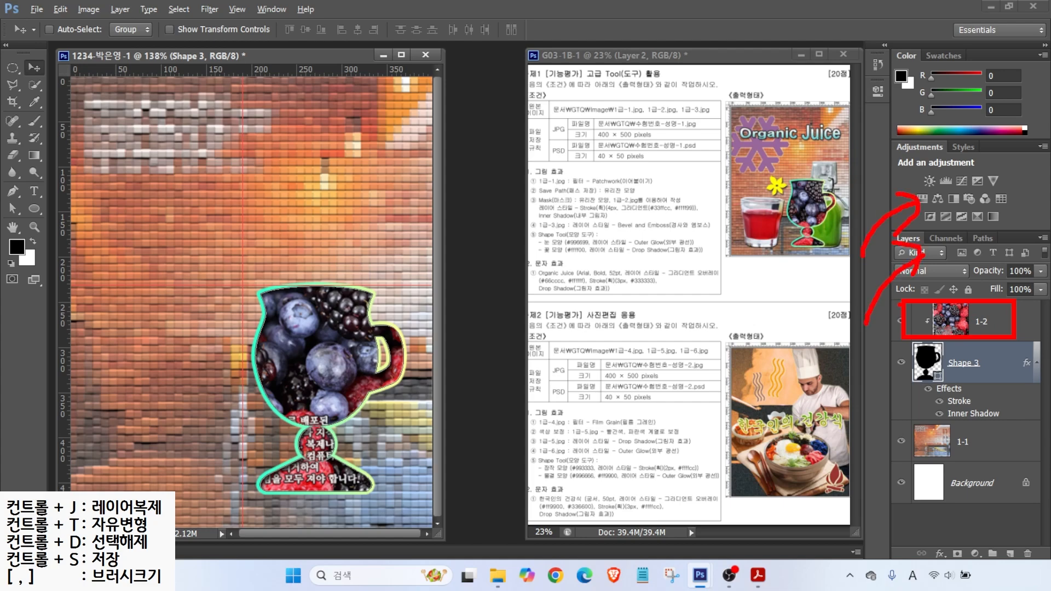
key("e")
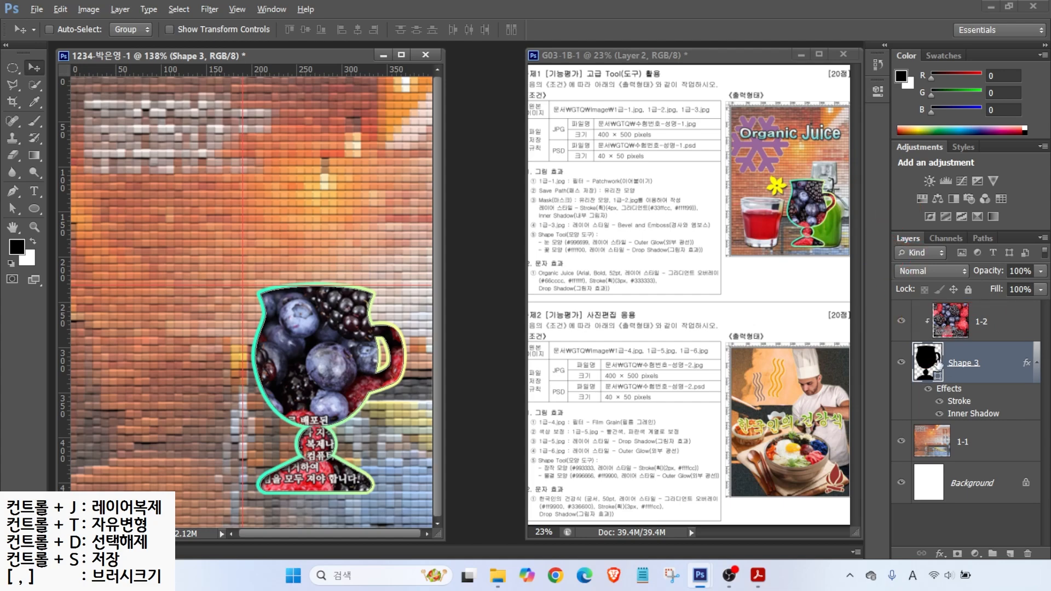
left_click_drag(916, 345, 1035, 381)
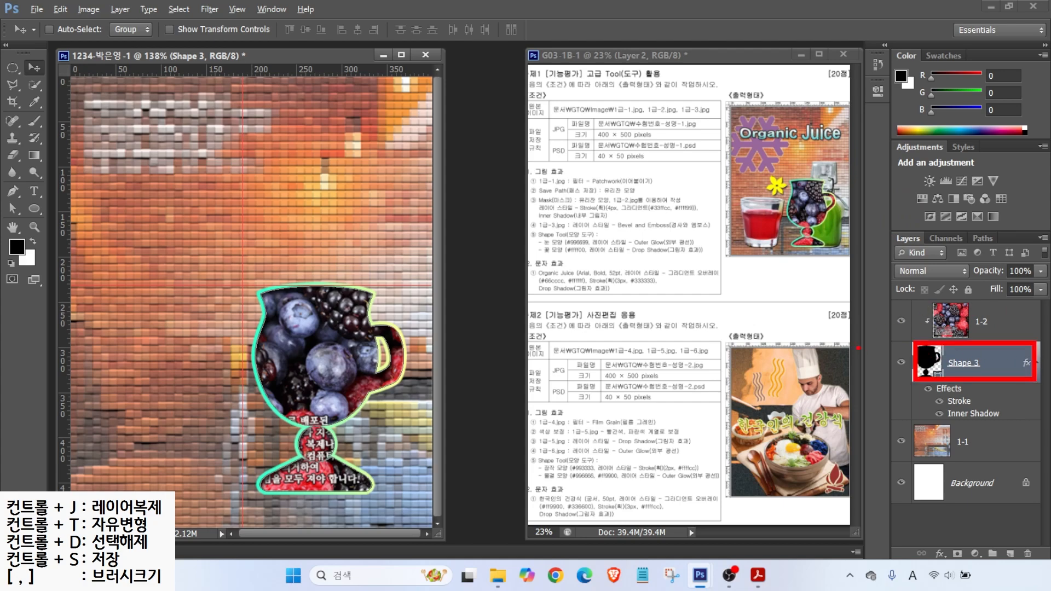
mouse_move(857, 367)
left_mouse_down()
mouse_move(881, 345)
mouse_move(992, 331)
left_mouse_up()
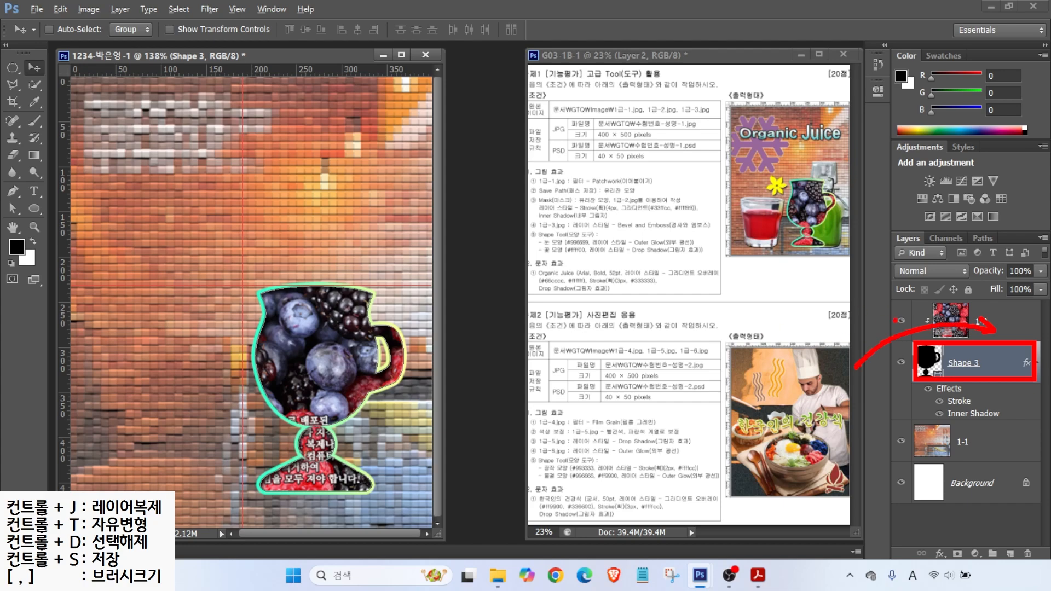
key("Escape")
left_click(951, 320)
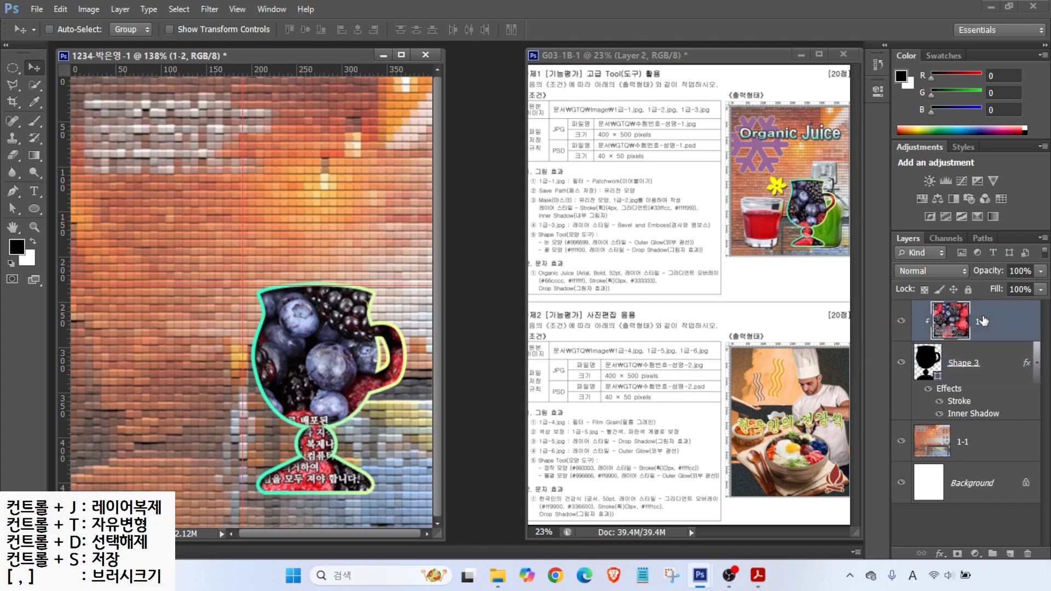
Step: Open the juice photo 1급-3.jpg
left_click(38, 9)
left_click(51, 36)
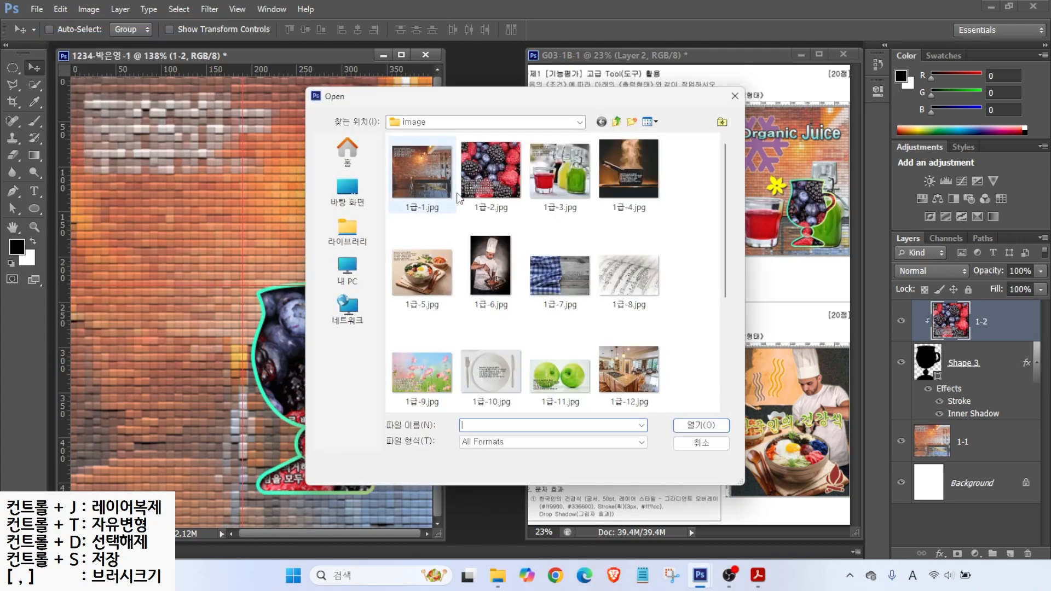
left_click(569, 167)
left_click(700, 426)
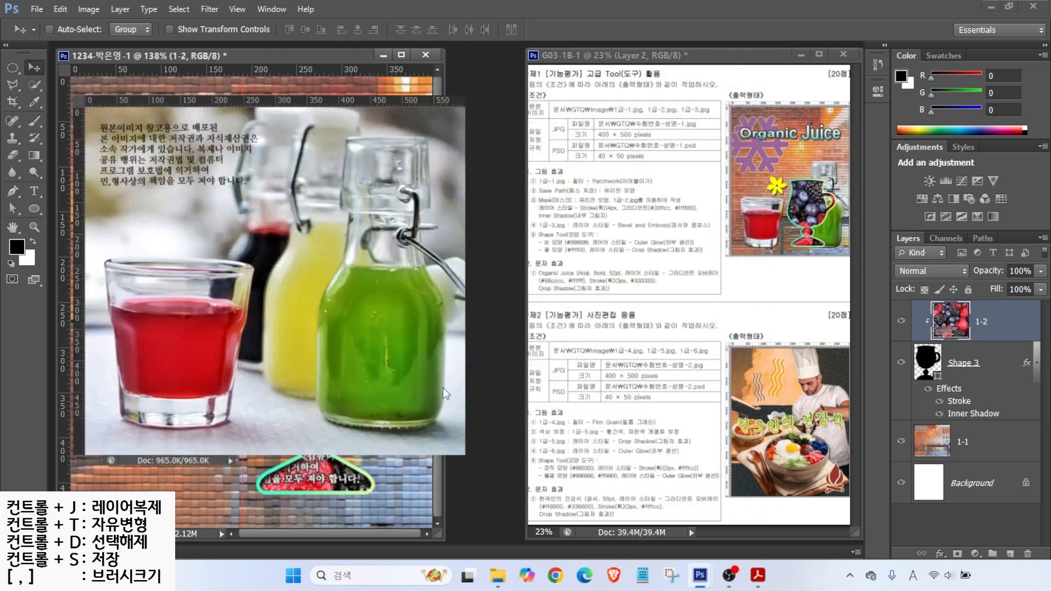
Step: Quick-select the red juice glass and green bottle with its wire clasp, using brush sizes 45 and 5
left_click(33, 86)
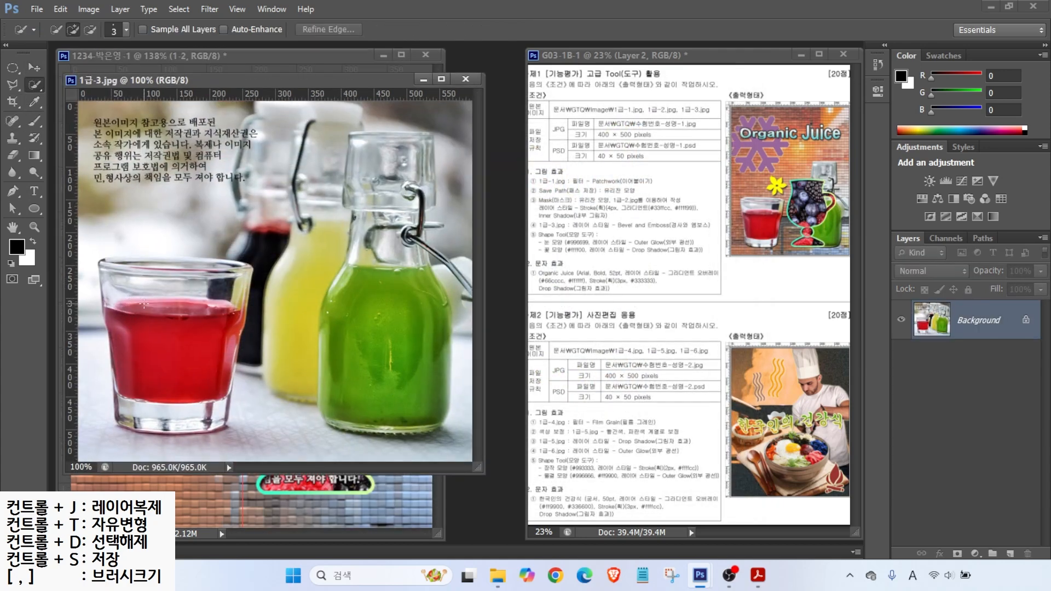
key("bracketright")
key("bracketright")
key("bracketright")
key("bracketright")
key("bracketright")
key("bracketright")
key("bracketright")
key("bracketright")
left_click_drag(158, 200, 138, 202)
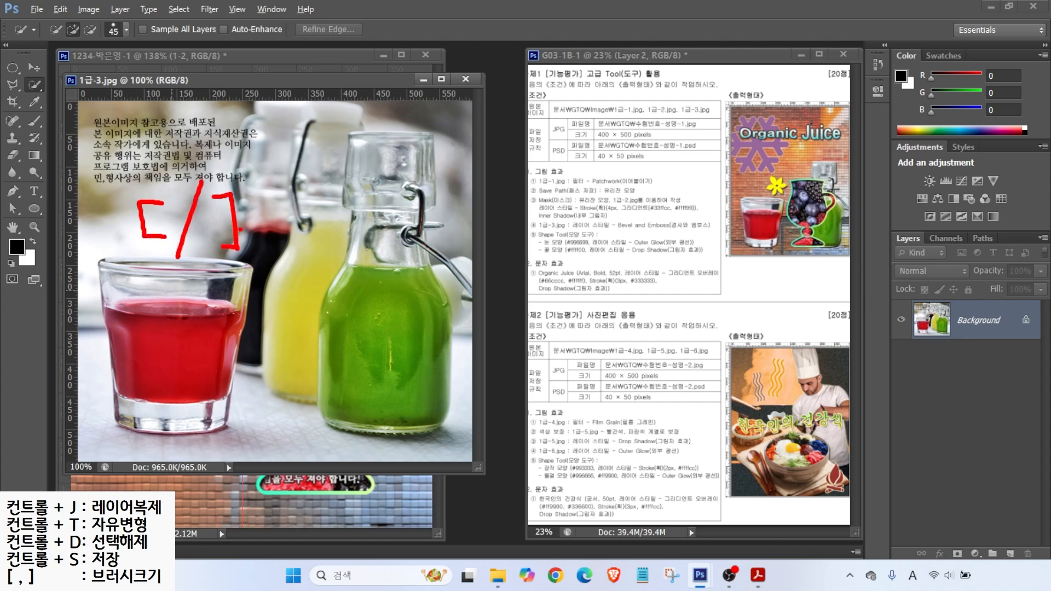
key("Escape")
mouse_move(174, 292)
left_mouse_down()
mouse_move(180, 353)
mouse_move(164, 352)
mouse_move(164, 384)
mouse_move(144, 399)
left_mouse_up()
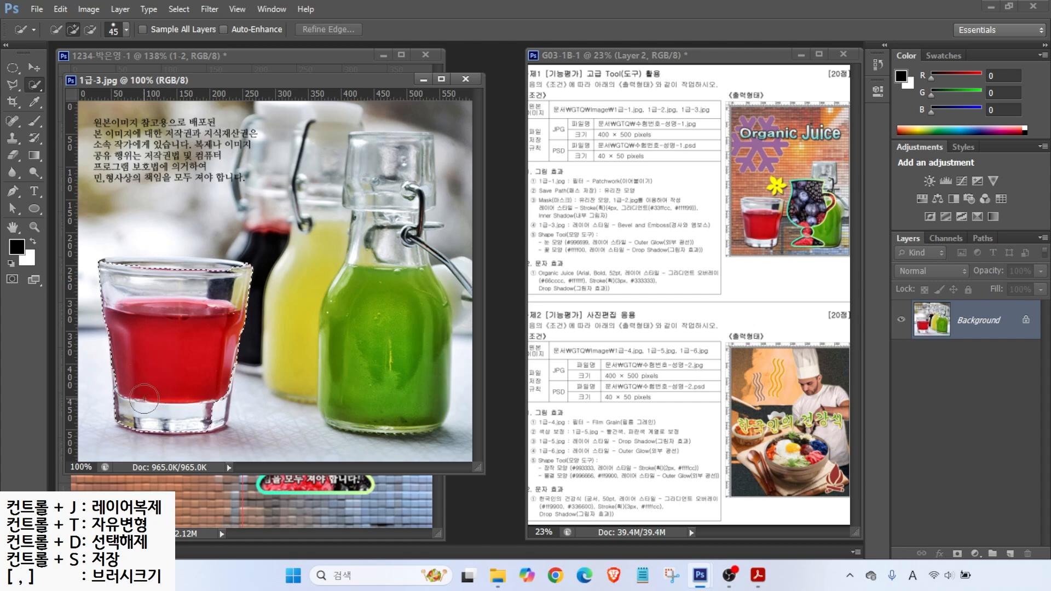
left_click_drag(206, 407, 205, 407)
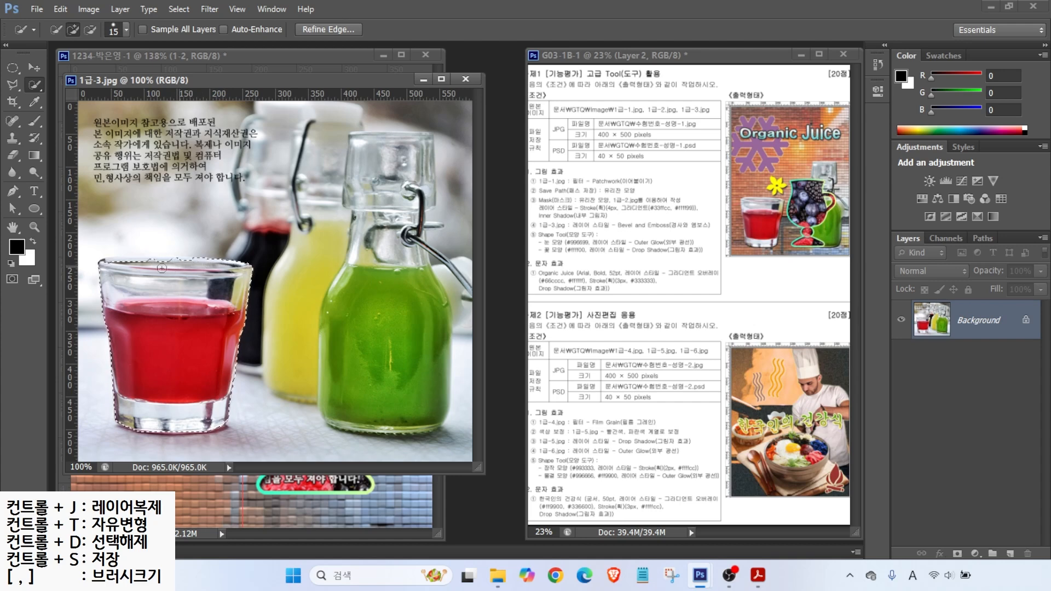
mouse_move(387, 234)
left_mouse_down()
mouse_move(418, 183)
mouse_move(422, 145)
mouse_move(413, 210)
mouse_move(382, 279)
mouse_move(383, 370)
mouse_move(369, 425)
mouse_move(410, 257)
left_mouse_up()
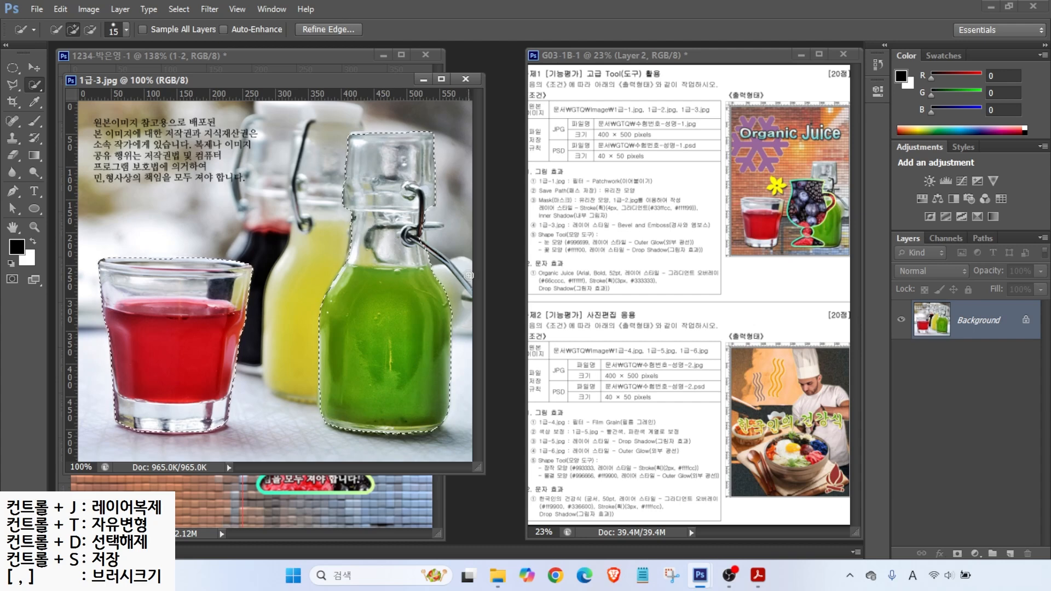
key("bracketleft")
mouse_move(445, 259)
left_mouse_down()
mouse_move(459, 286)
mouse_move(430, 231)
left_mouse_up()
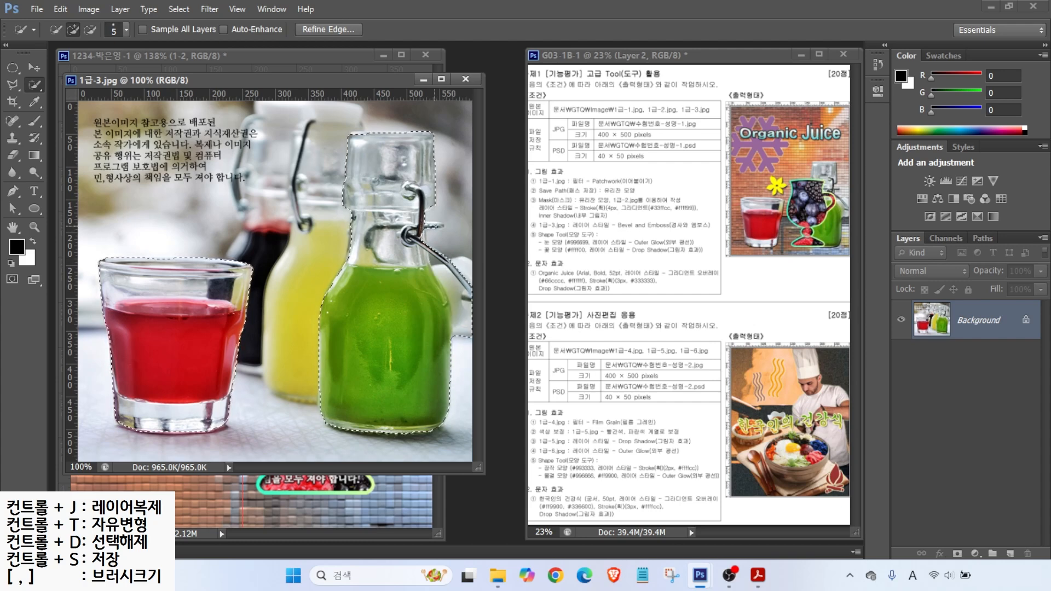
left_click(438, 225)
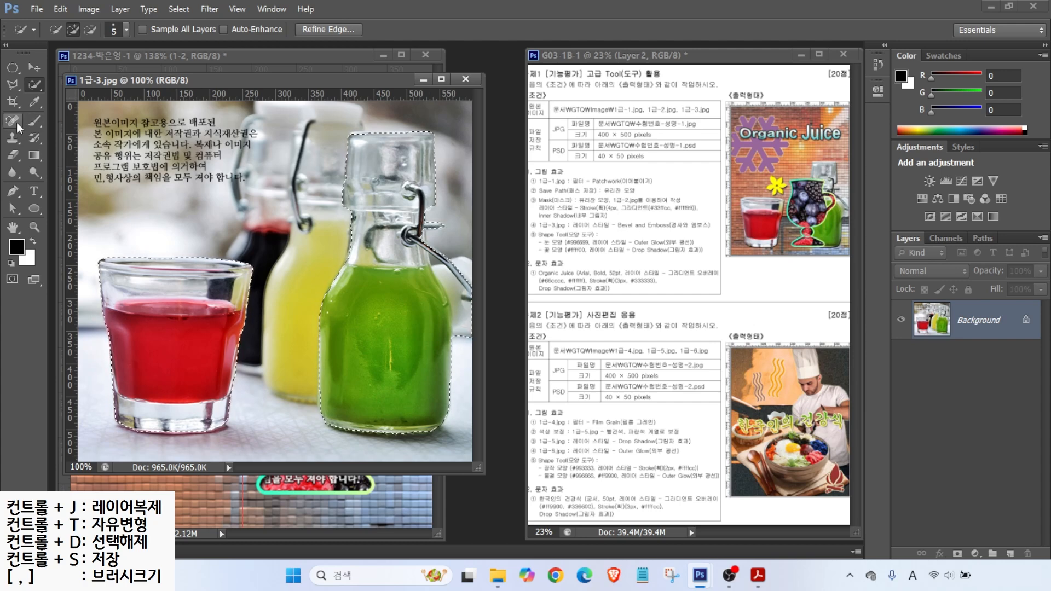
Step: Subtract the stray strip along the right edge using the Polygonal Lasso
left_click(11, 88)
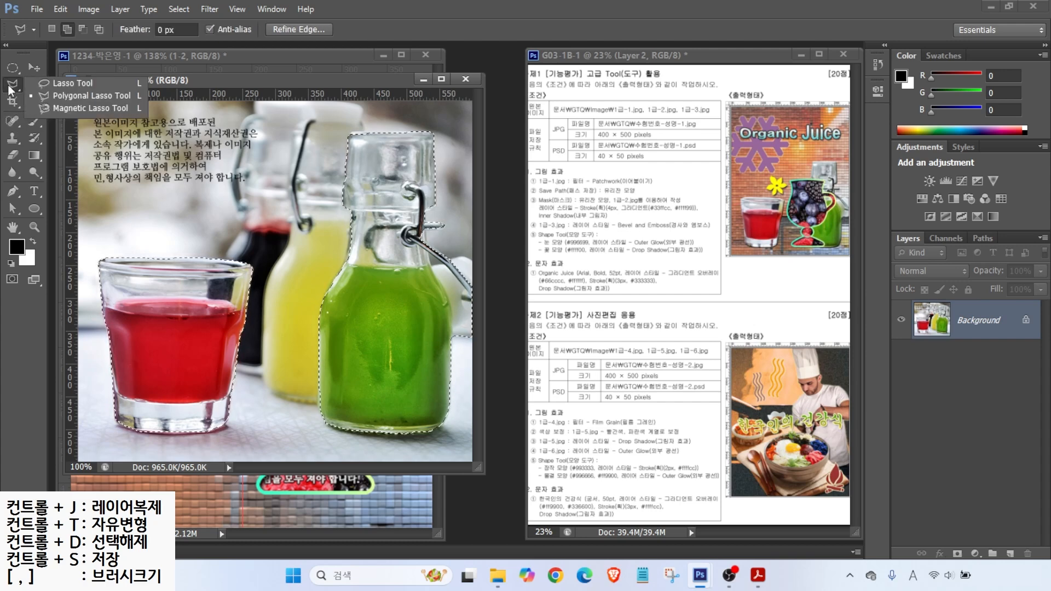
left_click(53, 95)
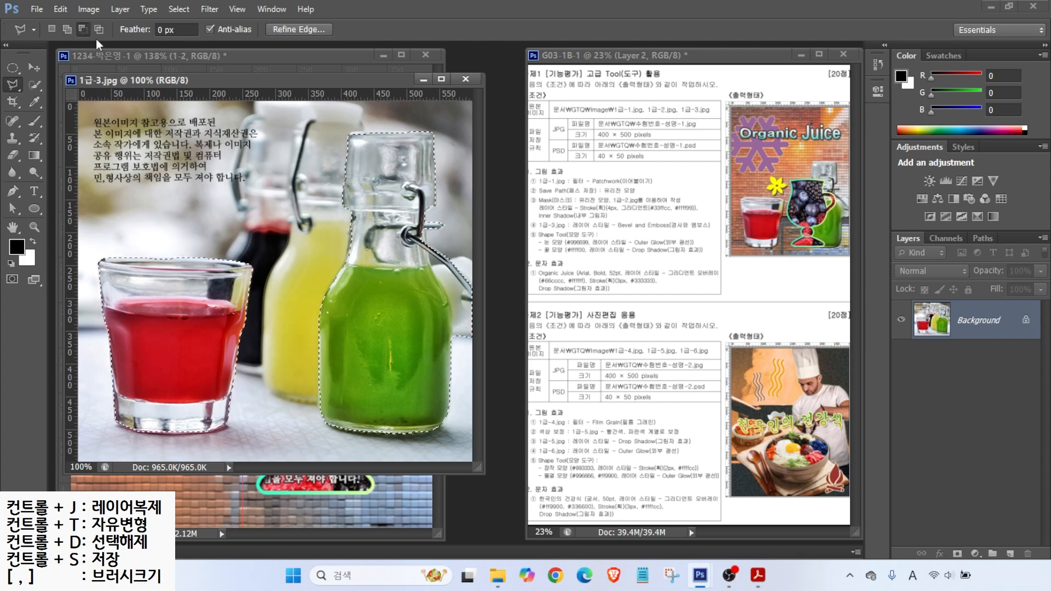
left_click(83, 30)
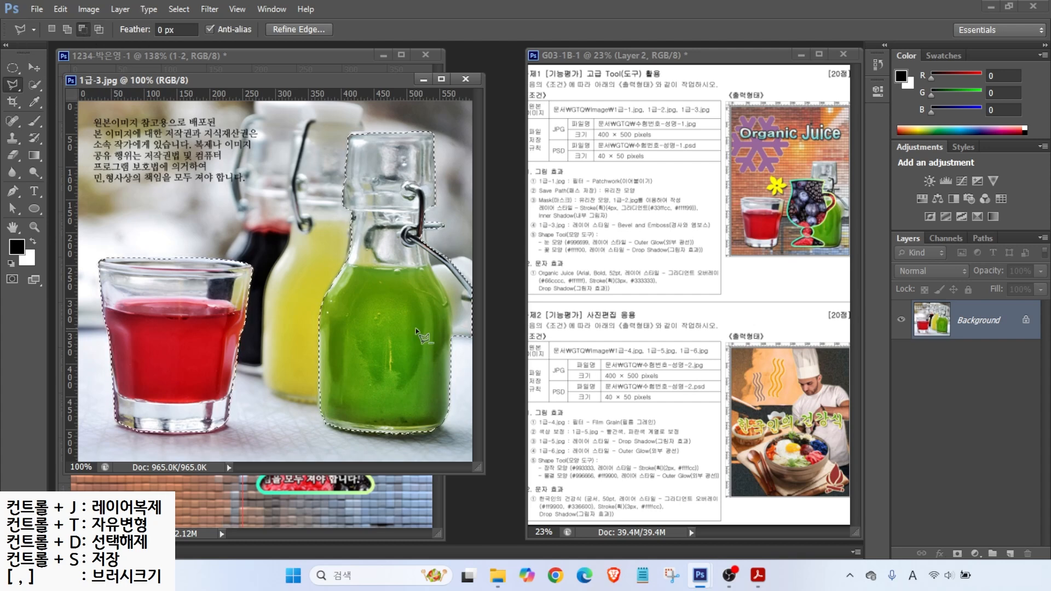
left_click(452, 343)
left_click(472, 348)
left_click(472, 294)
left_click(432, 256)
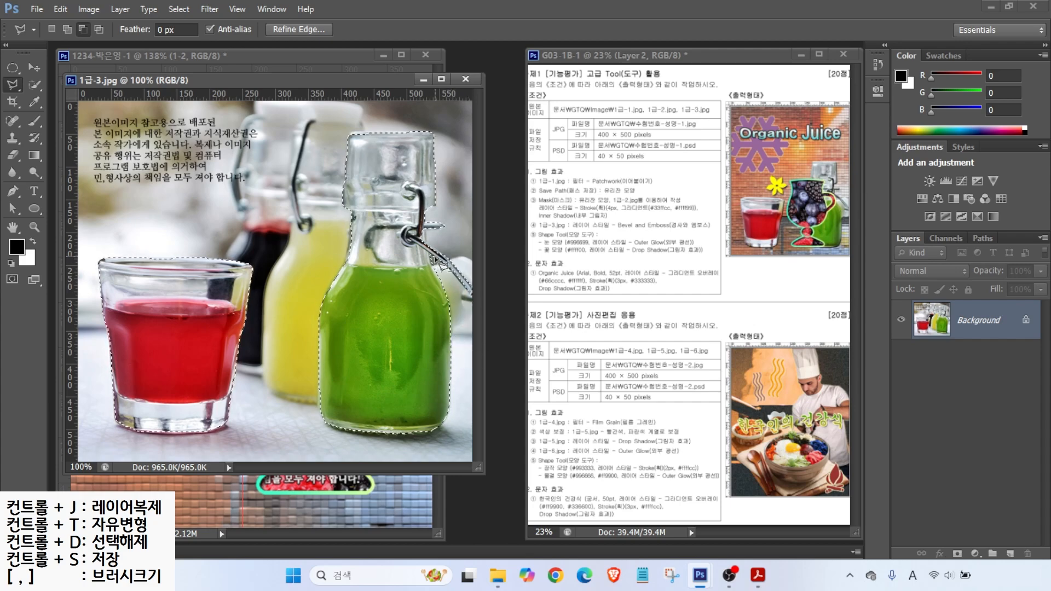
left_click_drag(307, 80, 436, 133)
left_click(35, 69)
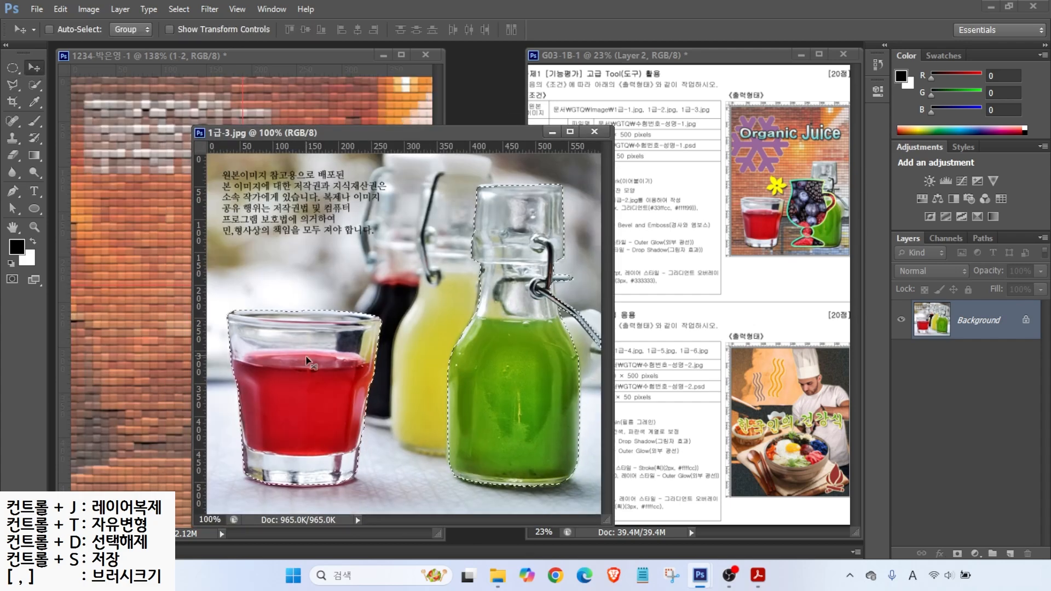
Step: Copy the selected glass and bottle into the composite, close 1급-3.jpg, and name the layer 1-3
left_click_drag(309, 358, 161, 336)
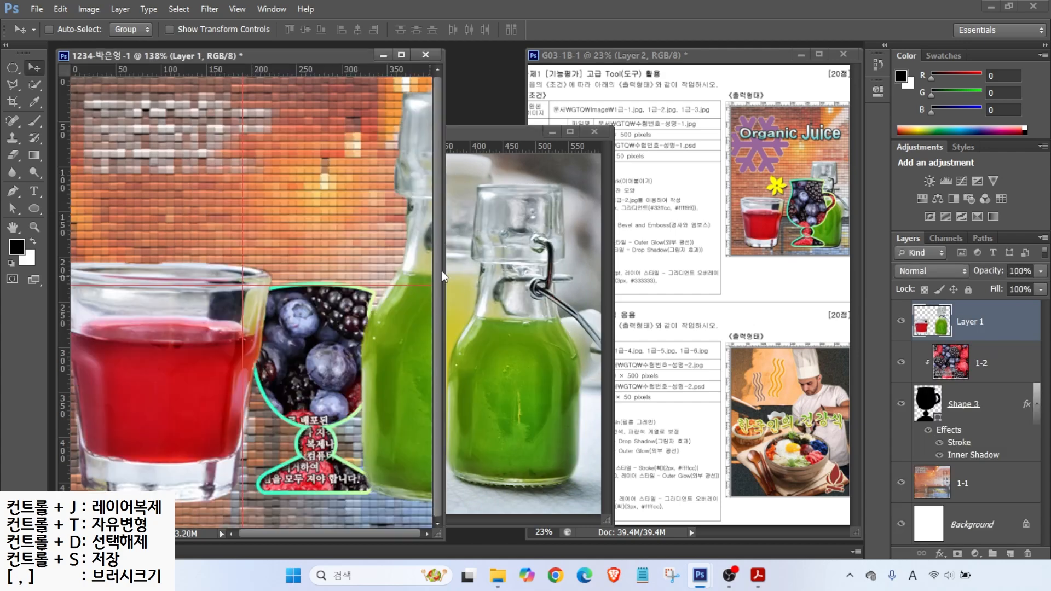
left_click(595, 131)
double_click(969, 322)
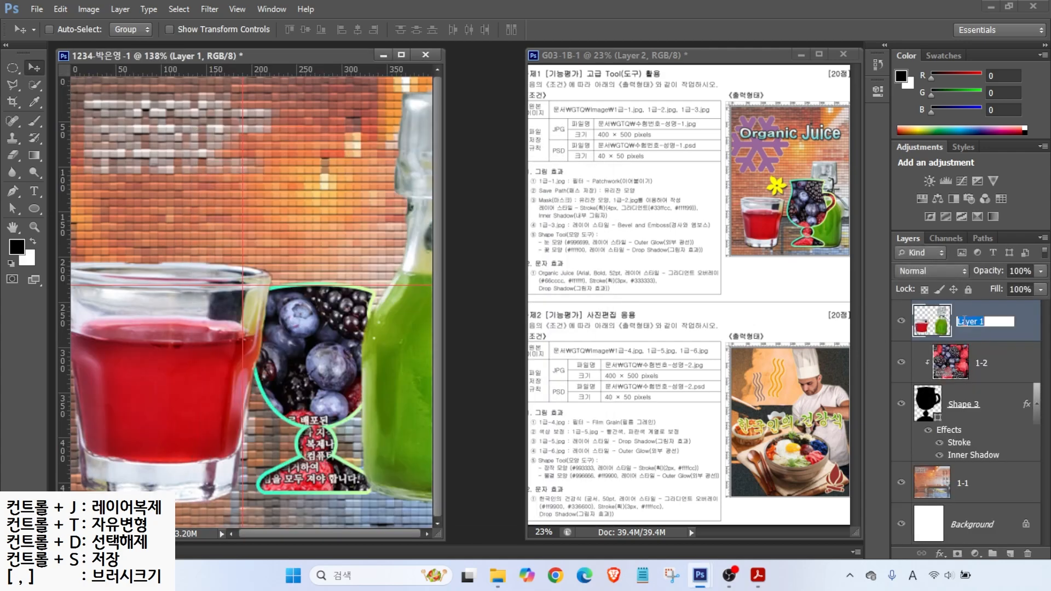
type("1-3")
key("Return")
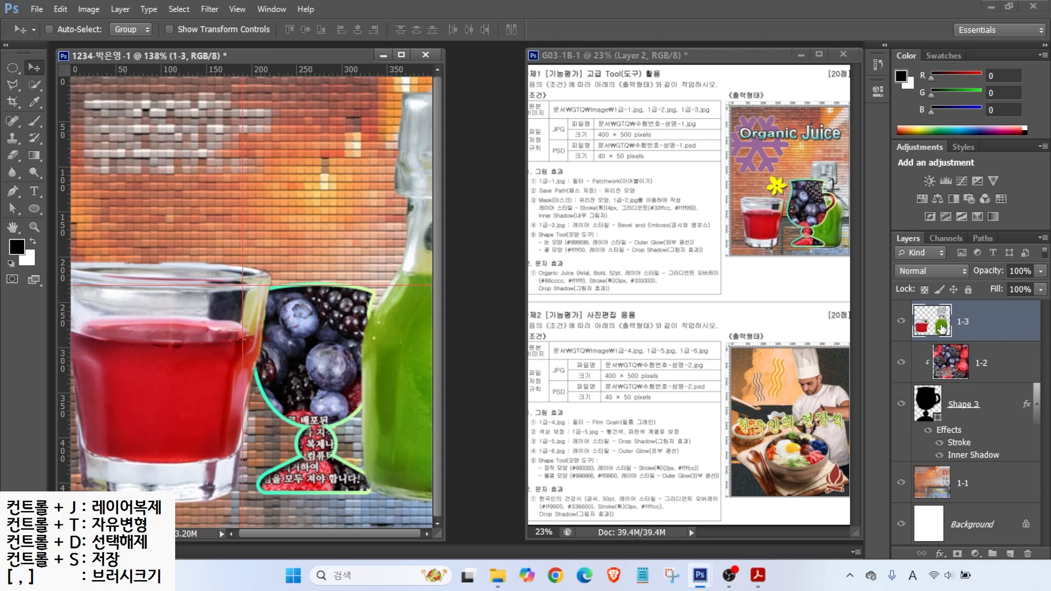
Step: Scale layer 1-3 to about 67%, position it, and stack it below Shape 3
mouse_move(198, 366)
left_mouse_down()
mouse_move(208, 350)
mouse_move(191, 383)
left_mouse_up()
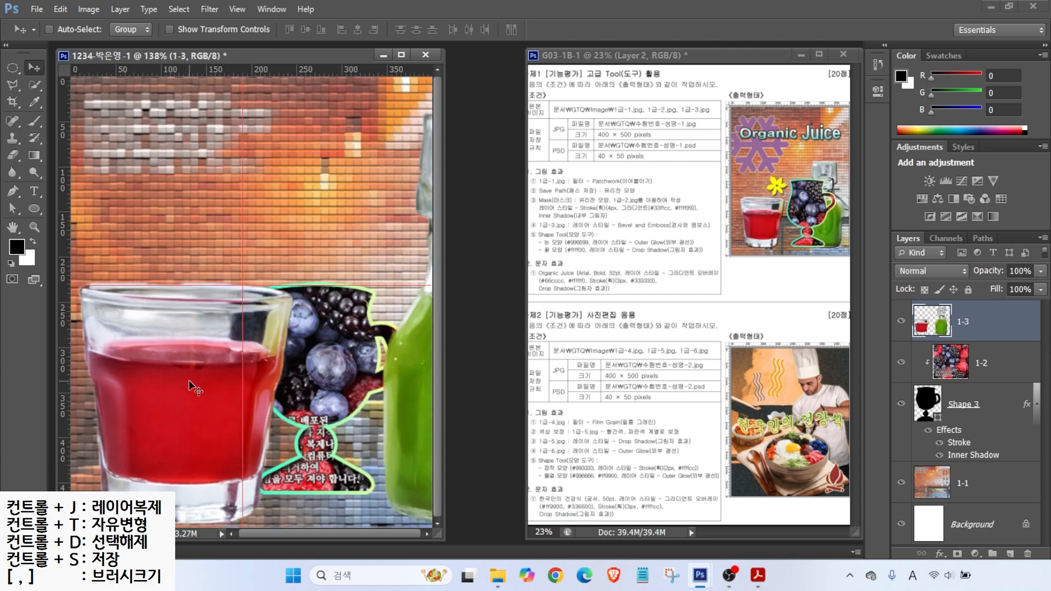
key("ctrl+t")
left_click_drag(79, 109, 267, 282)
left_click_drag(326, 415, 188, 389)
left_click_drag(131, 261, 79, 220)
left_click_drag(167, 376, 169, 376)
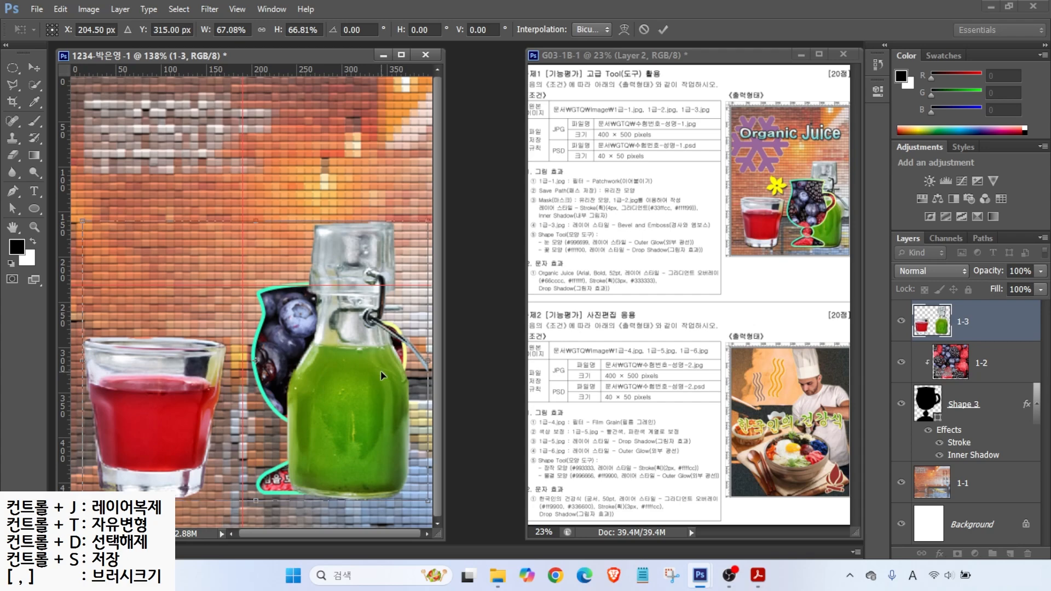
key("Return")
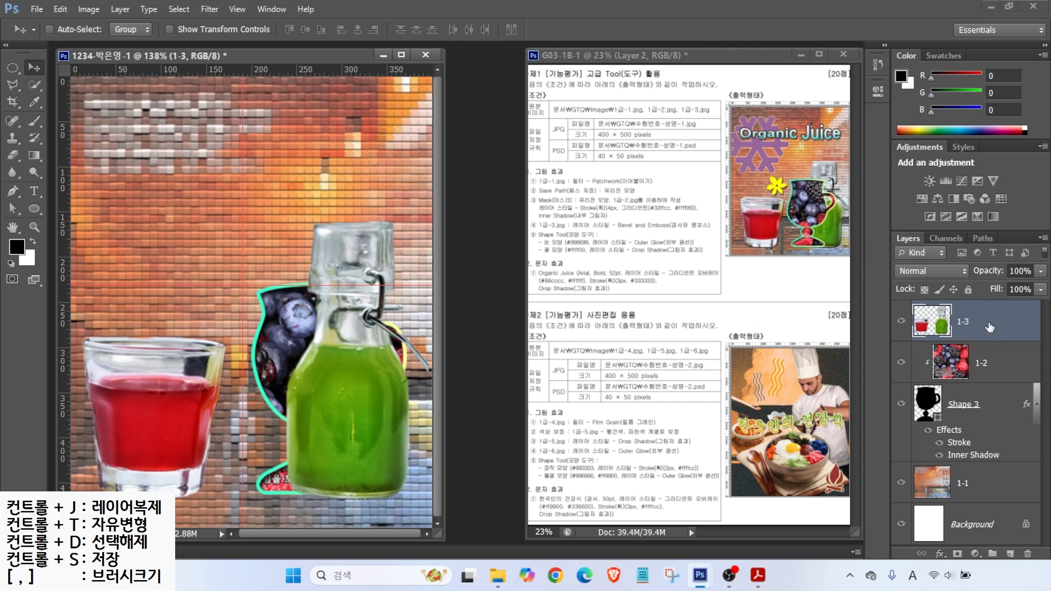
left_click_drag(979, 327, 981, 465)
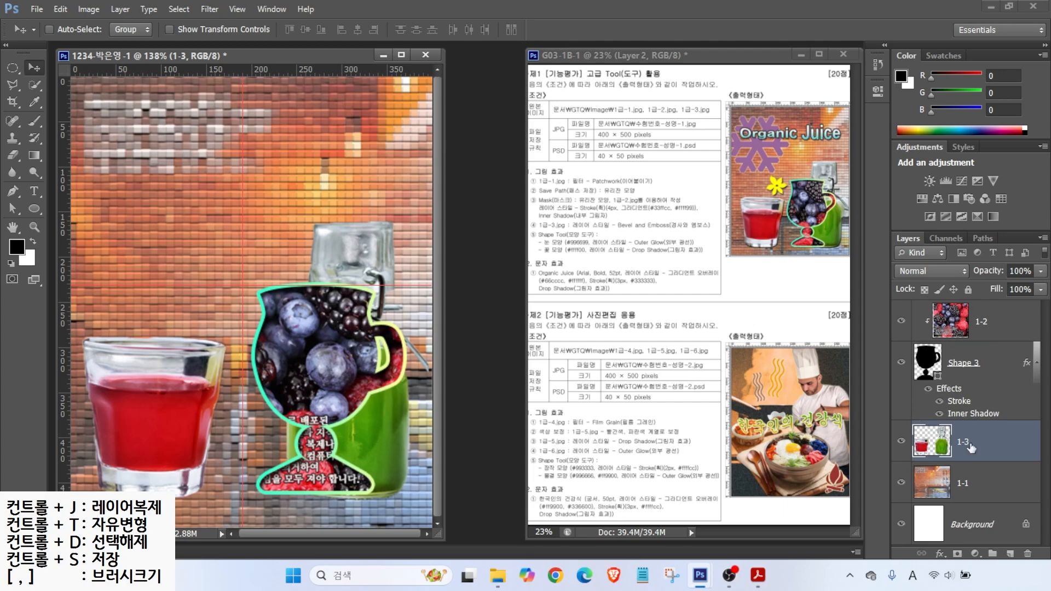
Step: Apply a default Bevel & Emboss (Inner Bevel, 5 px) to layer 1-3
left_click(940, 554)
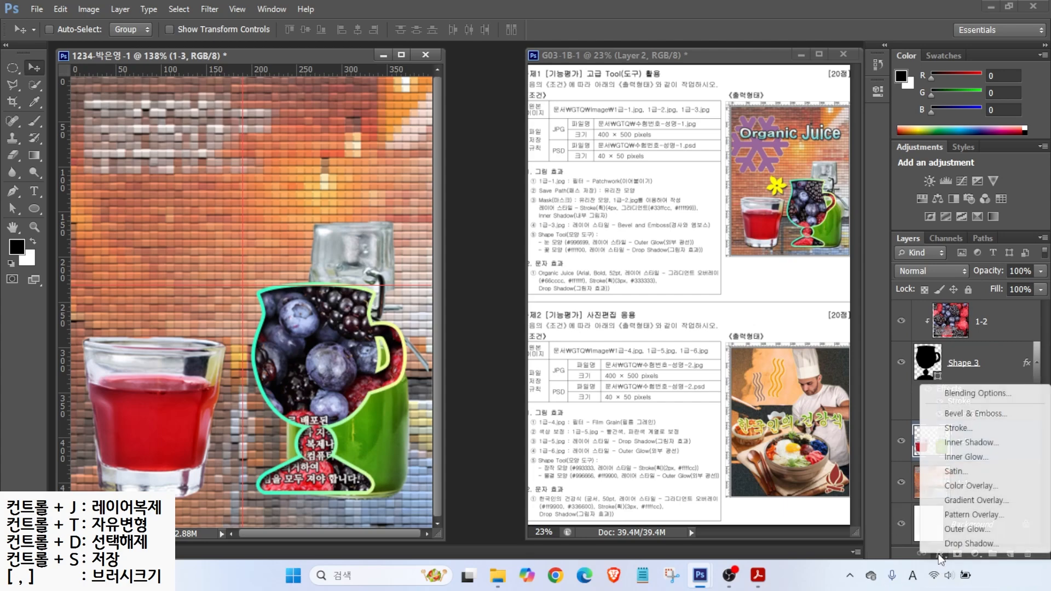
left_click(974, 413)
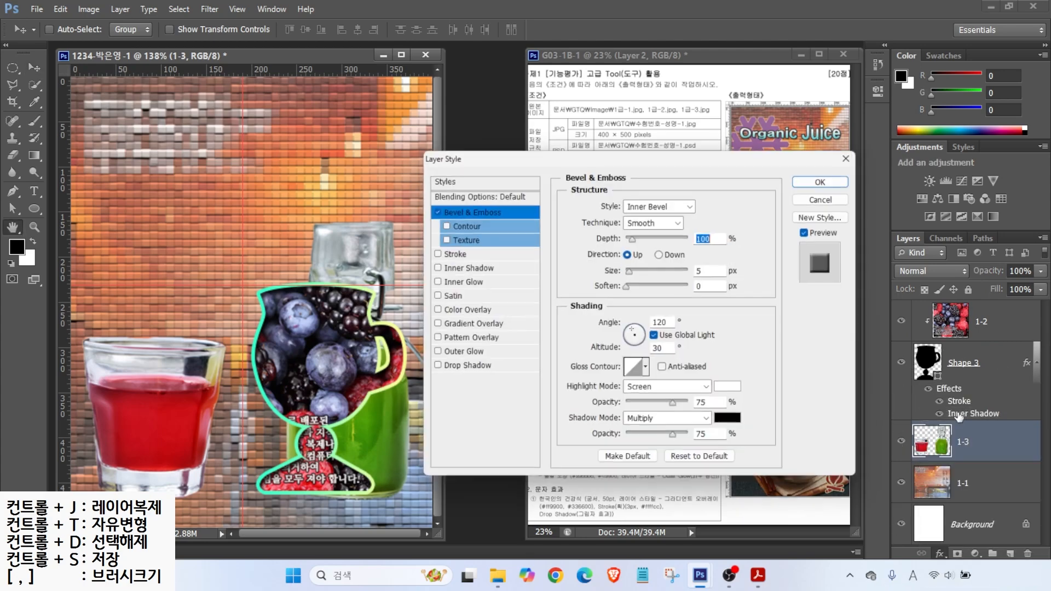
left_click(432, 209)
left_click(431, 209)
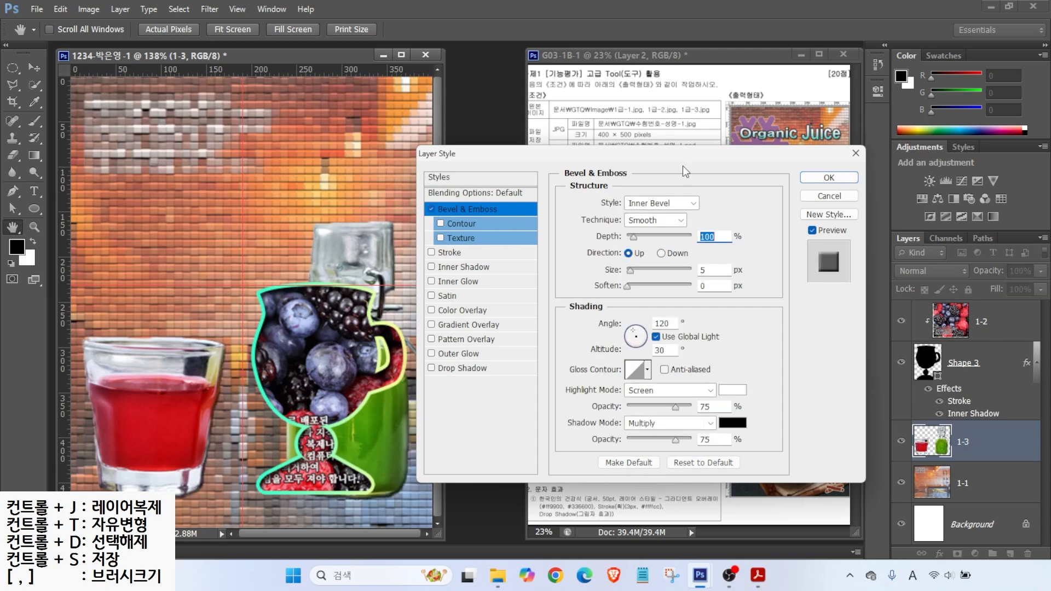
key("Return")
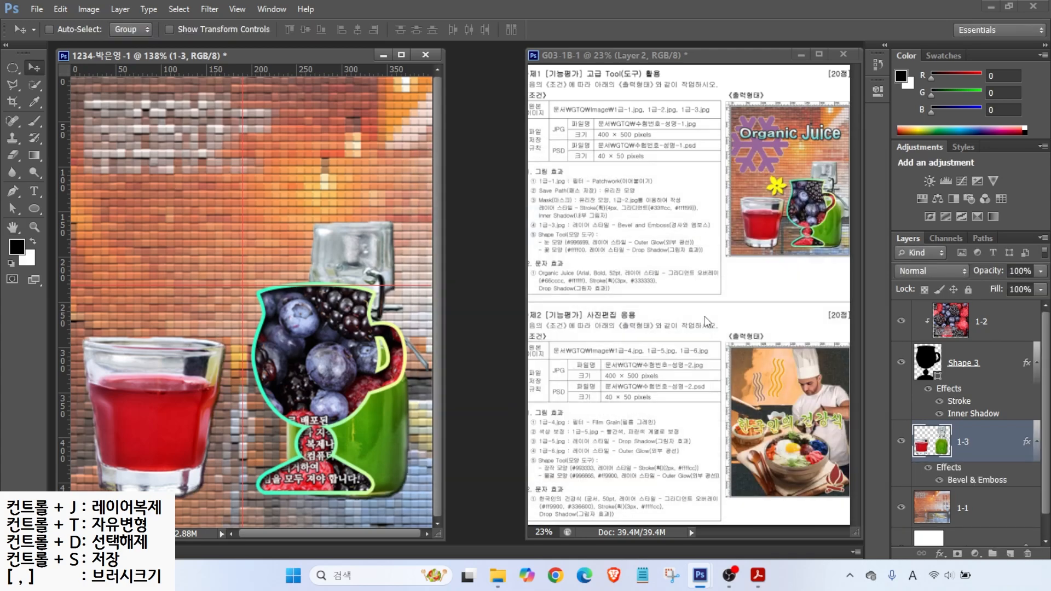
Step: Select the Custom Shape Tool and show the custom shape picker in the options bar
left_click(34, 209)
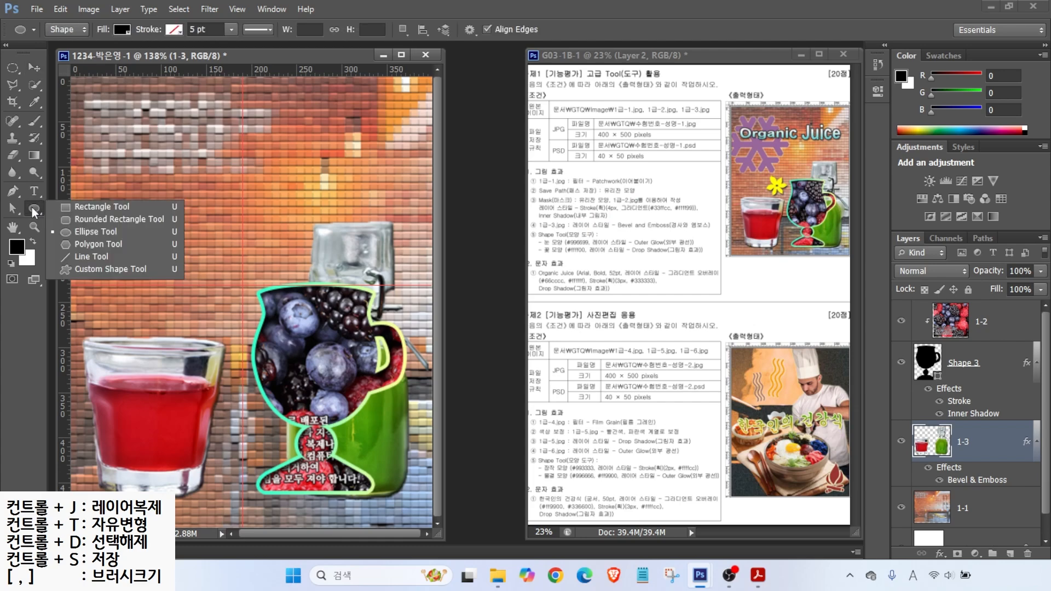
left_click(100, 269)
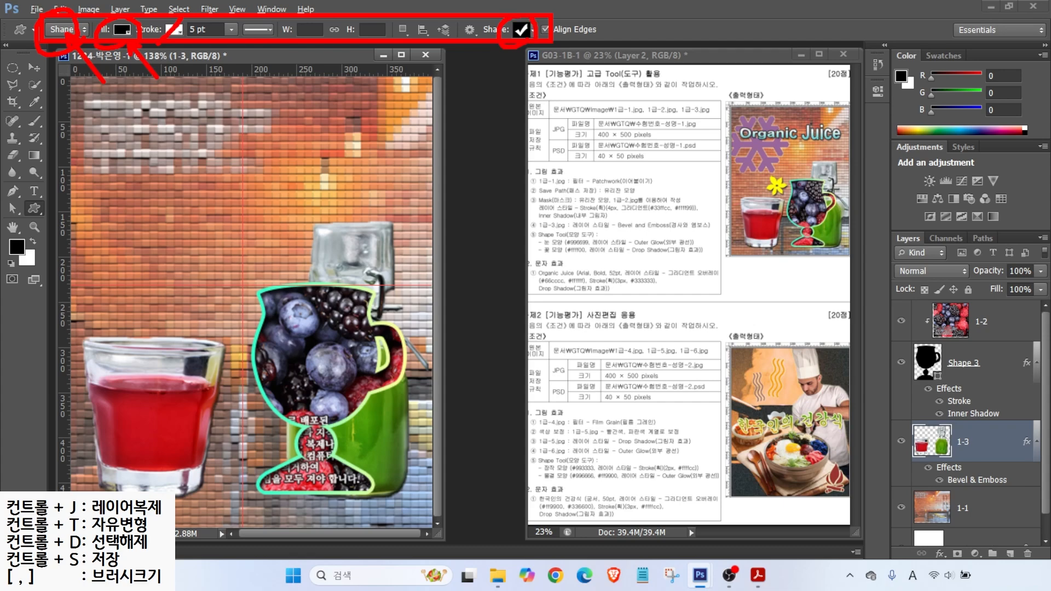
left_click(520, 31)
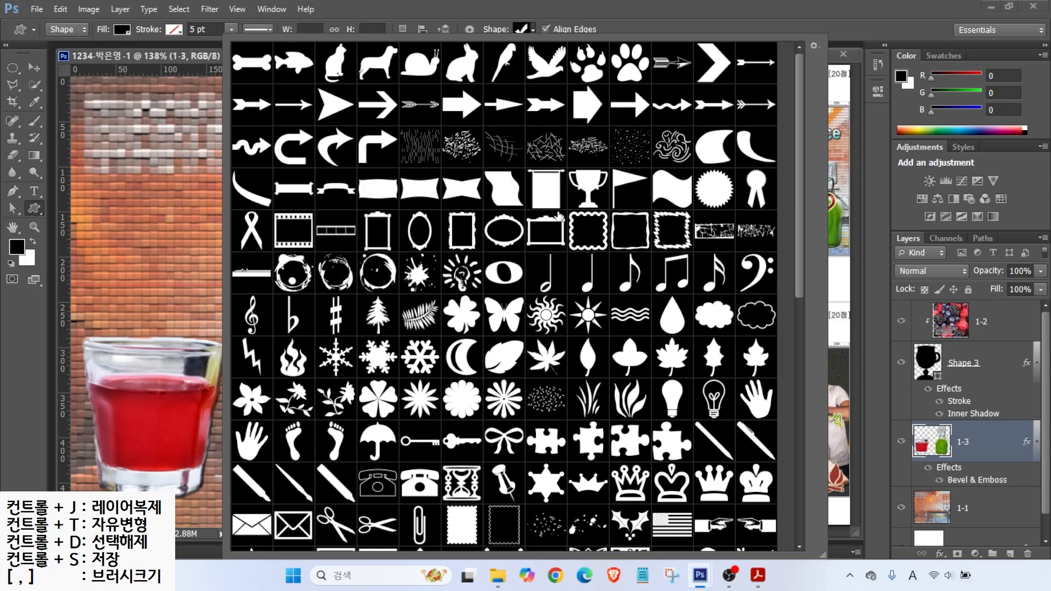
Step: Draw a small black flower custom shape left of the jar and move Shape 4 above layer 1-2
left_click_drag(798, 225, 803, 268)
double_click(241, 311)
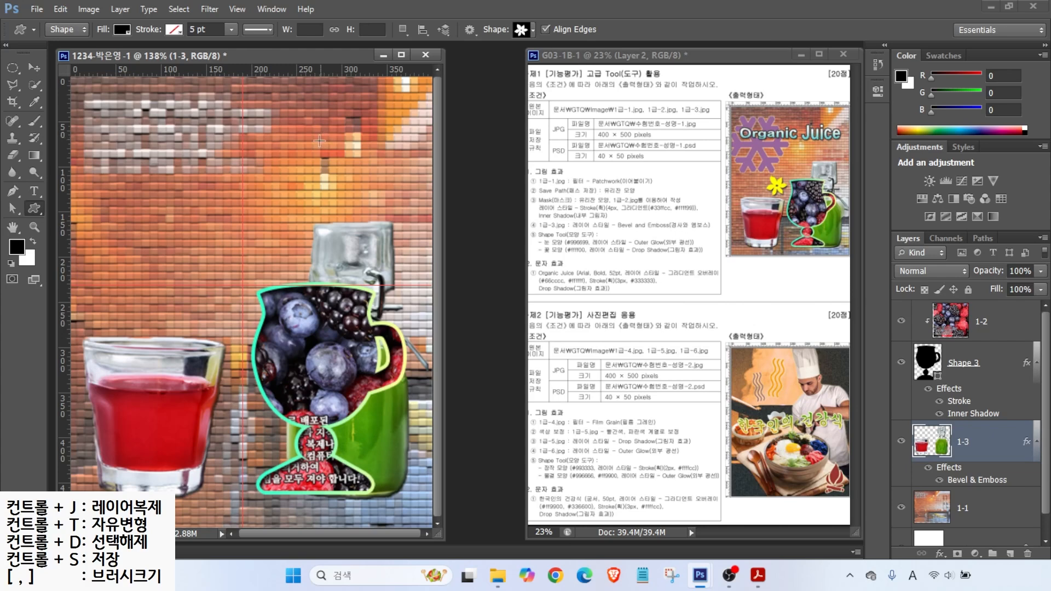
left_click_drag(182, 279, 242, 336)
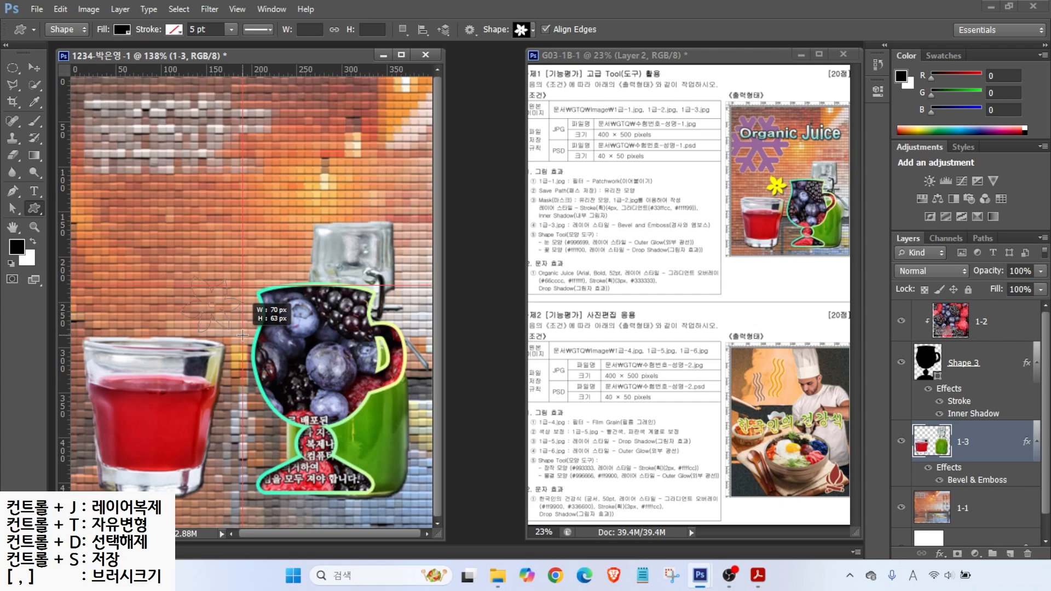
left_click_drag(242, 335, 242, 336)
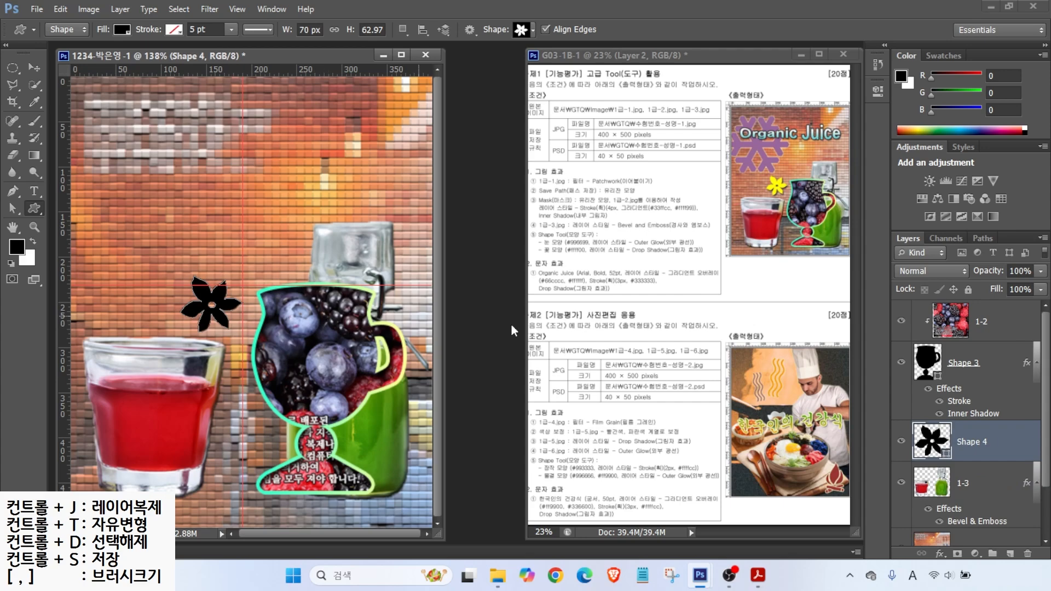
left_click_drag(968, 435, 965, 322)
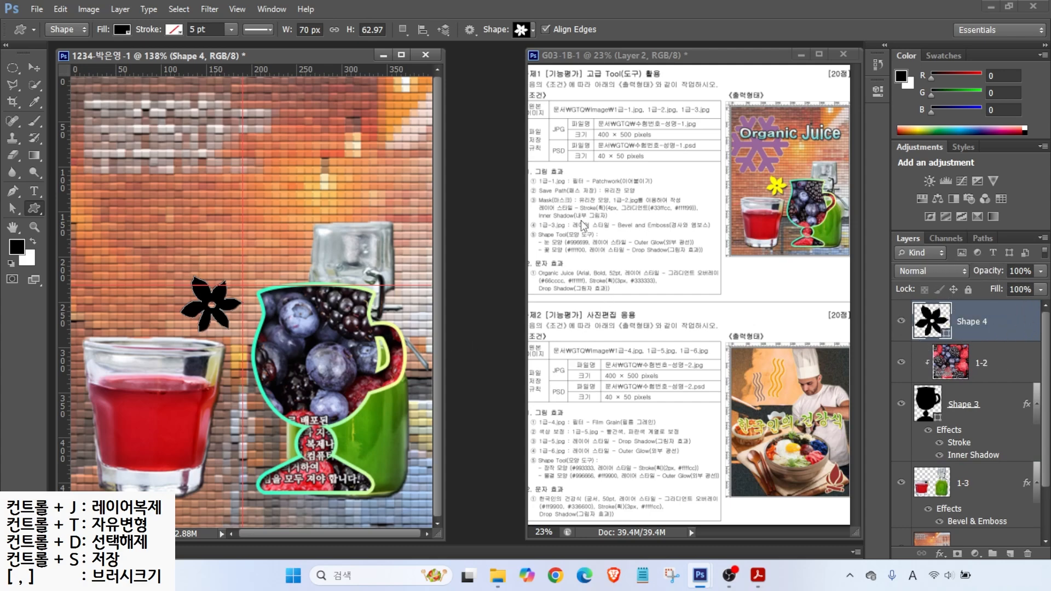
Step: Fill the flower shape with yellow #ffff00
key("alt")
left_click_drag(568, 256, 597, 303)
left_click_drag(543, 255, 605, 255)
mouse_move(942, 335)
left_mouse_down()
mouse_move(897, 329)
mouse_move(949, 328)
left_mouse_up()
key("Escape")
double_click(935, 323)
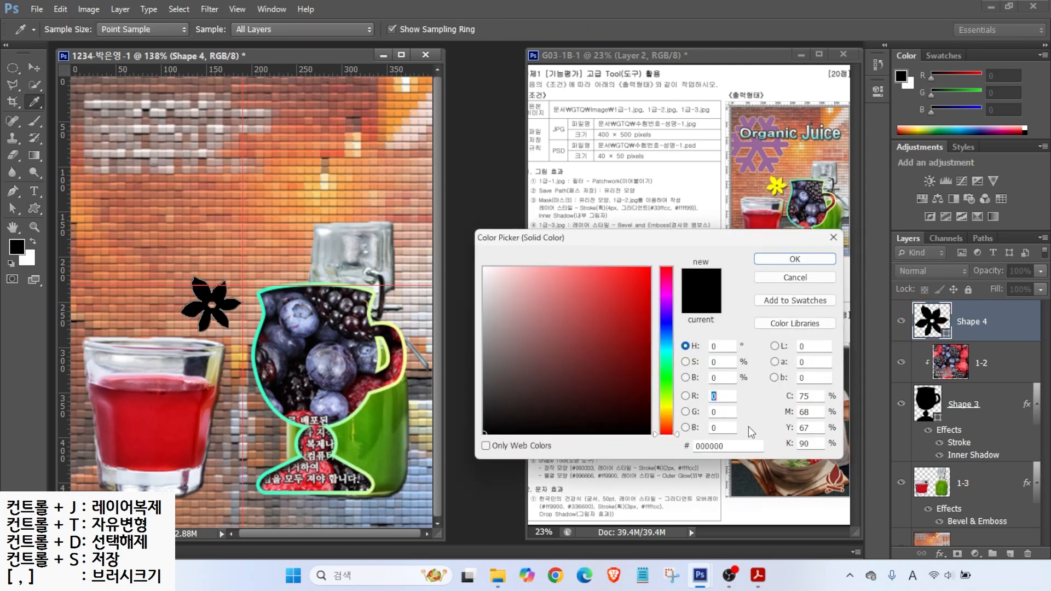
left_click_drag(734, 445, 627, 451)
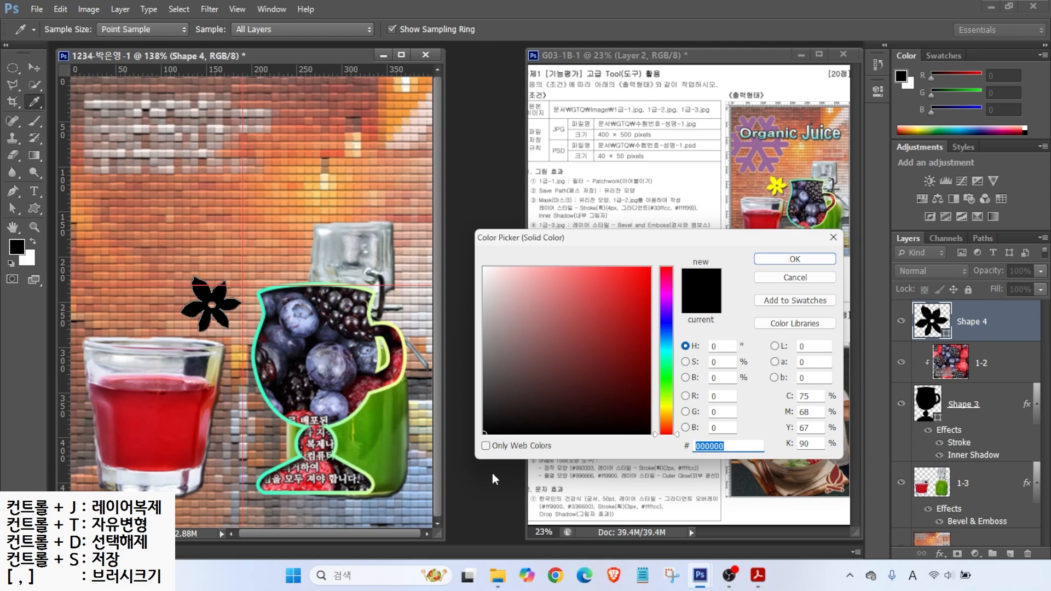
type("ffff00")
key("Return")
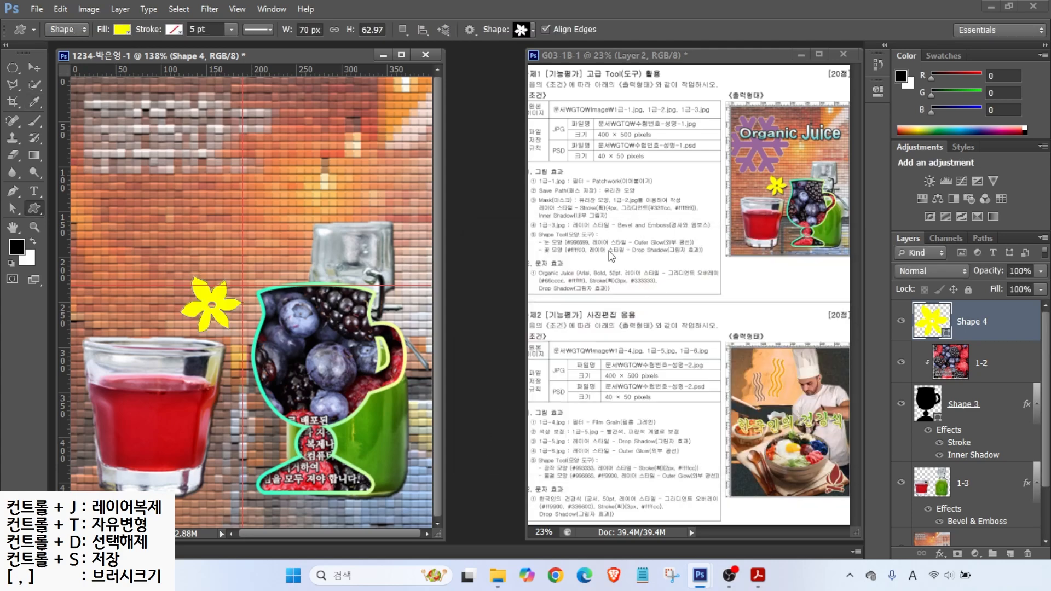
Step: Add a default Drop Shadow effect to the flower layer
left_click(941, 555)
left_click(958, 545)
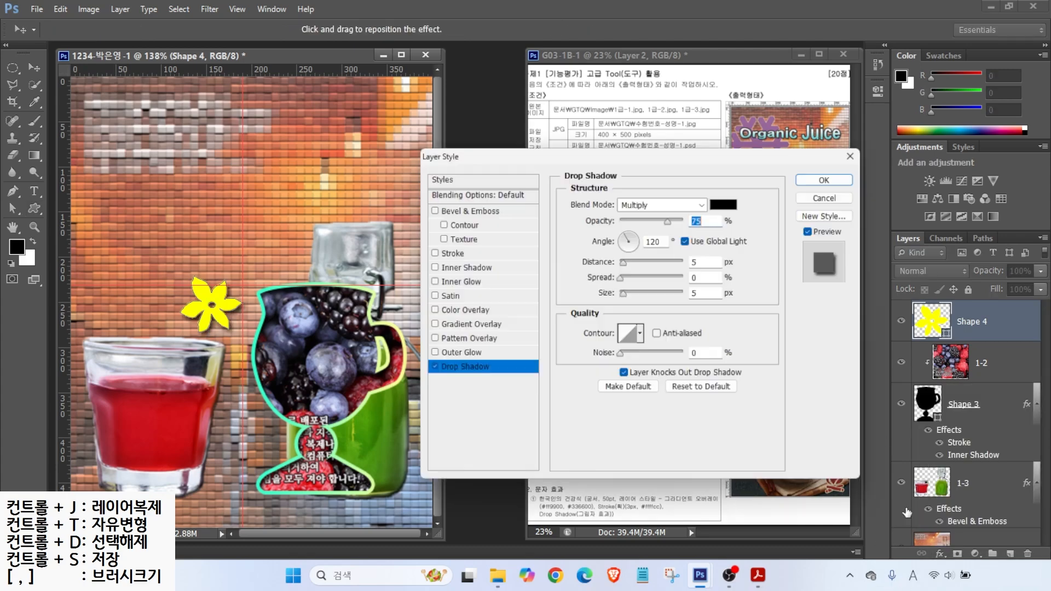
left_click(824, 180)
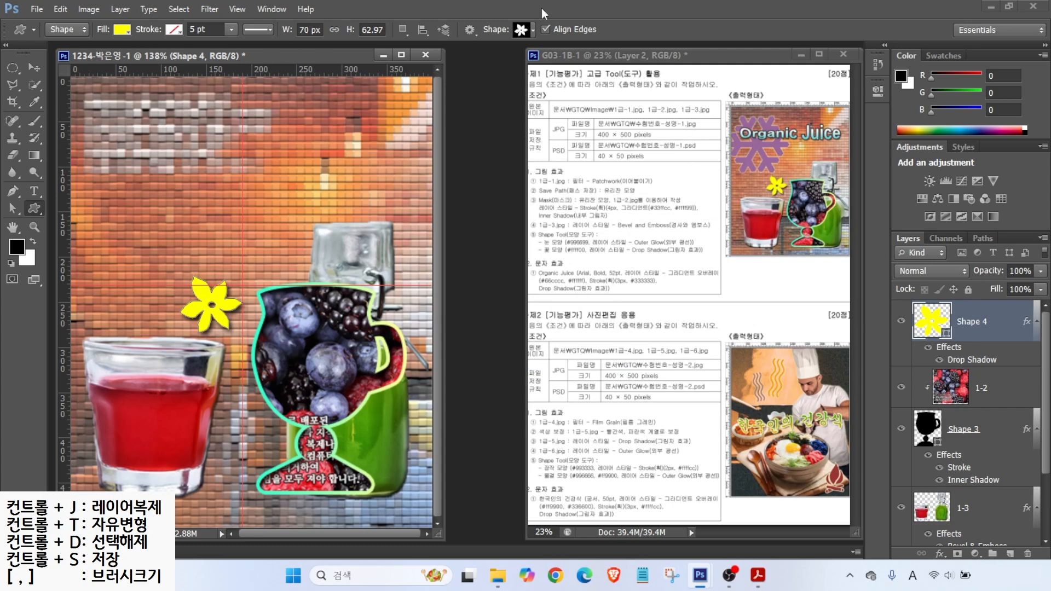
left_click(523, 31)
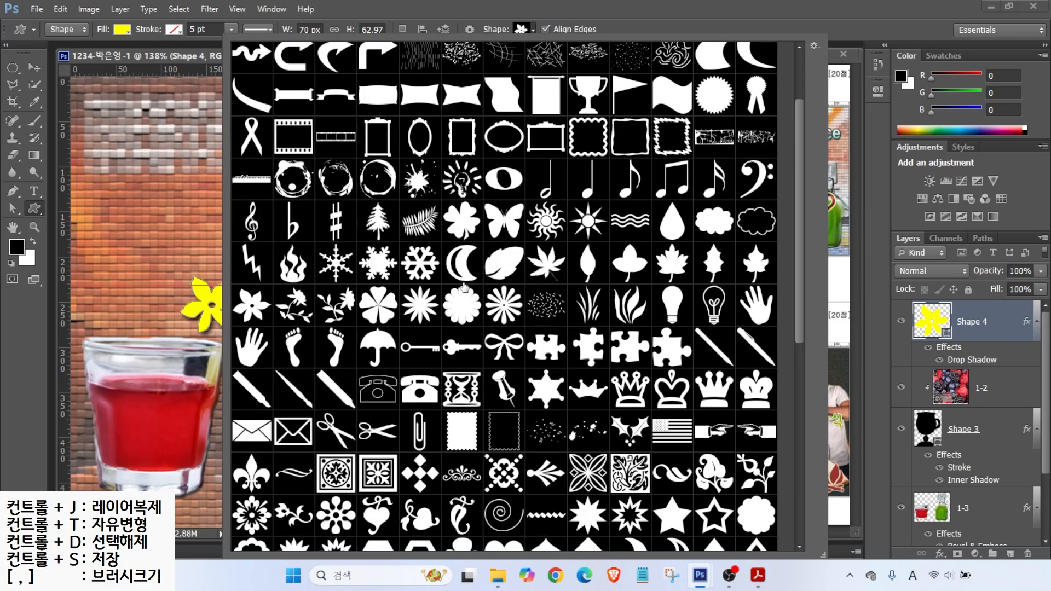
Step: Draw a snowflake custom shape, move it to the upper left and slightly resize it
scroll(465, 293, "up", 2)
left_click(411, 327)
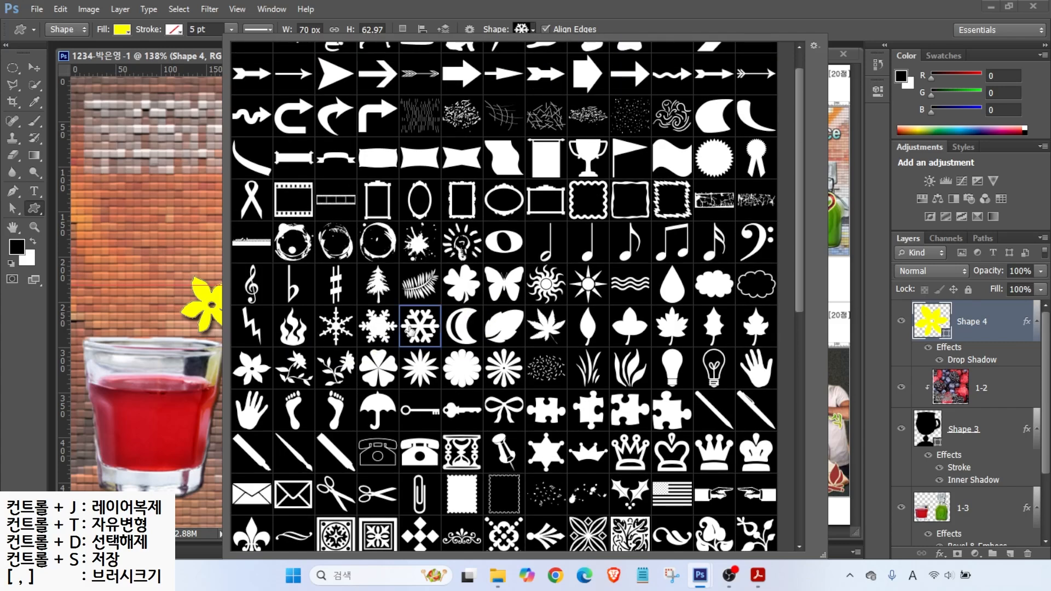
key("Return")
left_click_drag(114, 95, 320, 289)
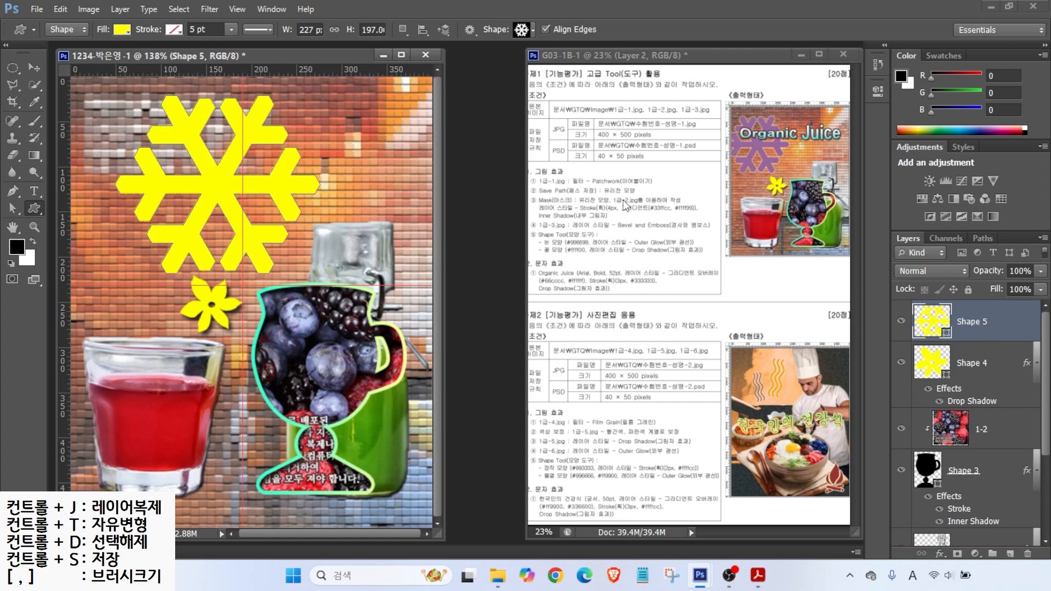
left_click(34, 67)
left_click_drag(221, 189, 154, 182)
key("ctrl+t")
mouse_move(255, 267)
left_mouse_down()
mouse_move(236, 253)
mouse_move(241, 260)
left_mouse_up()
key("Return")
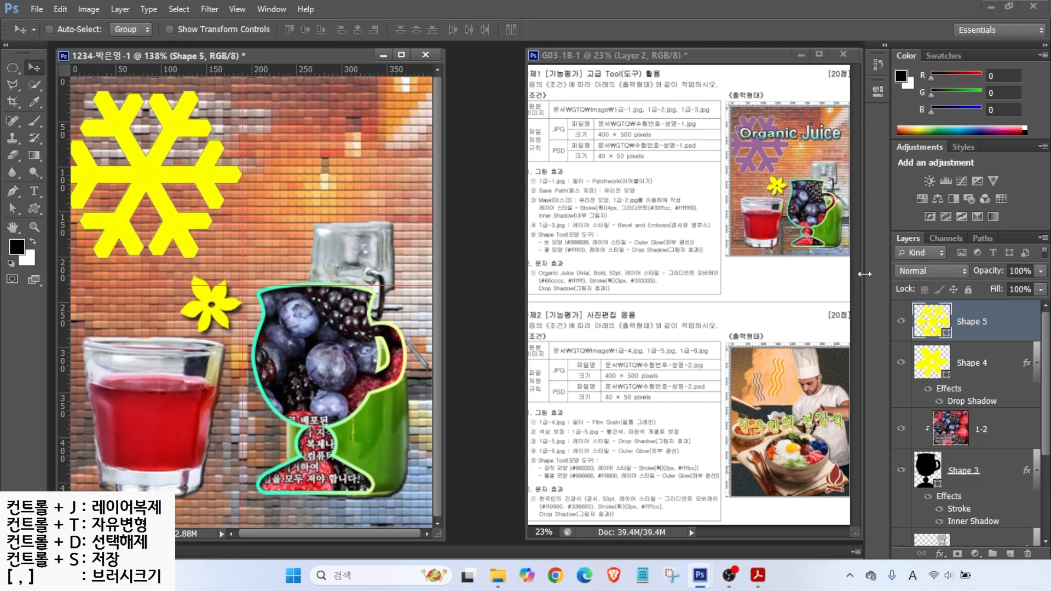
Step: Fill the snowflake shape with purple #996699
double_click(932, 323)
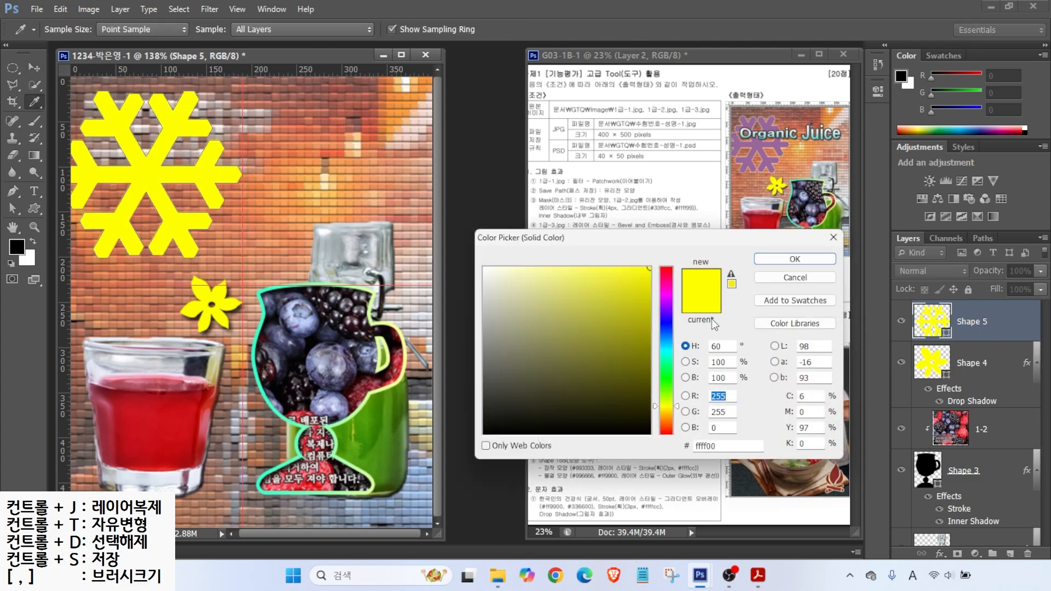
left_click_drag(715, 450, 643, 453)
type("996699")
key("Return")
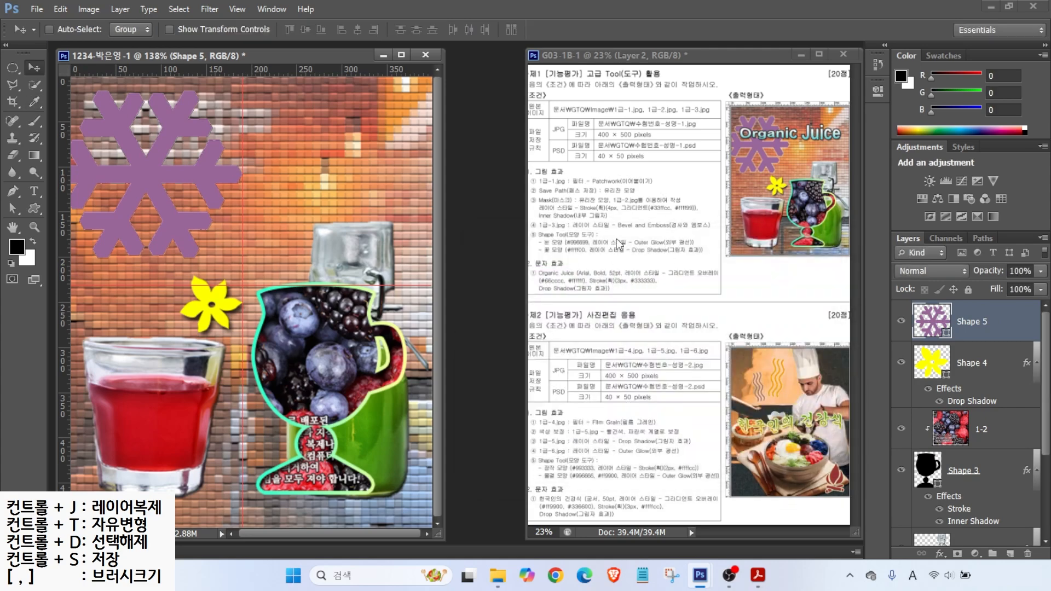
Step: Add a default Outer Glow effect to the snowflake
left_click(940, 555)
left_click(961, 544)
left_click(830, 181)
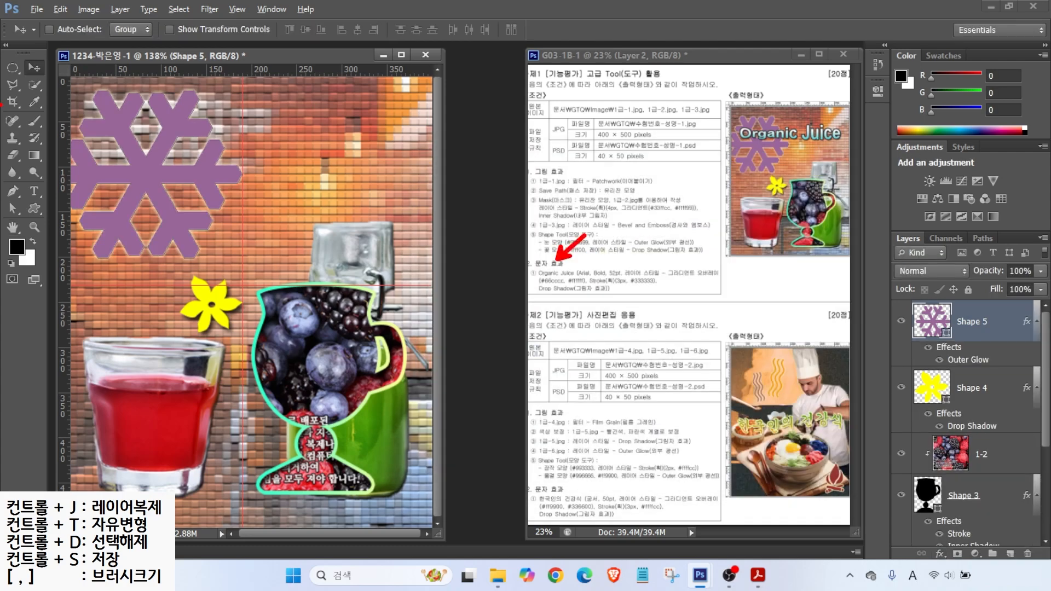
left_click(34, 191)
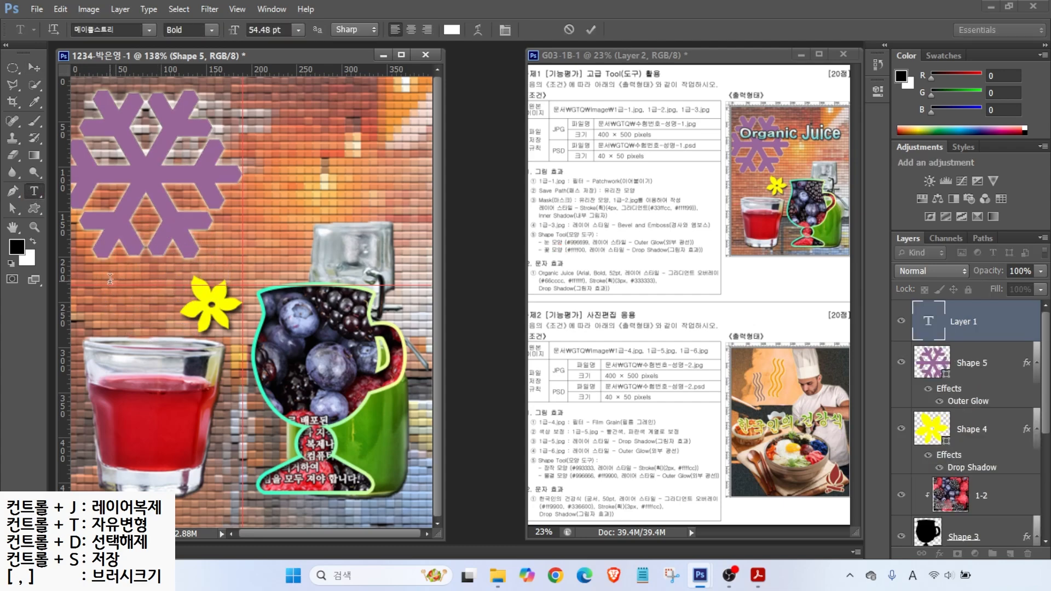
Step: Type the title 'Organic Juice' and set it in Arial at 52 pt
type("Organic Juice")
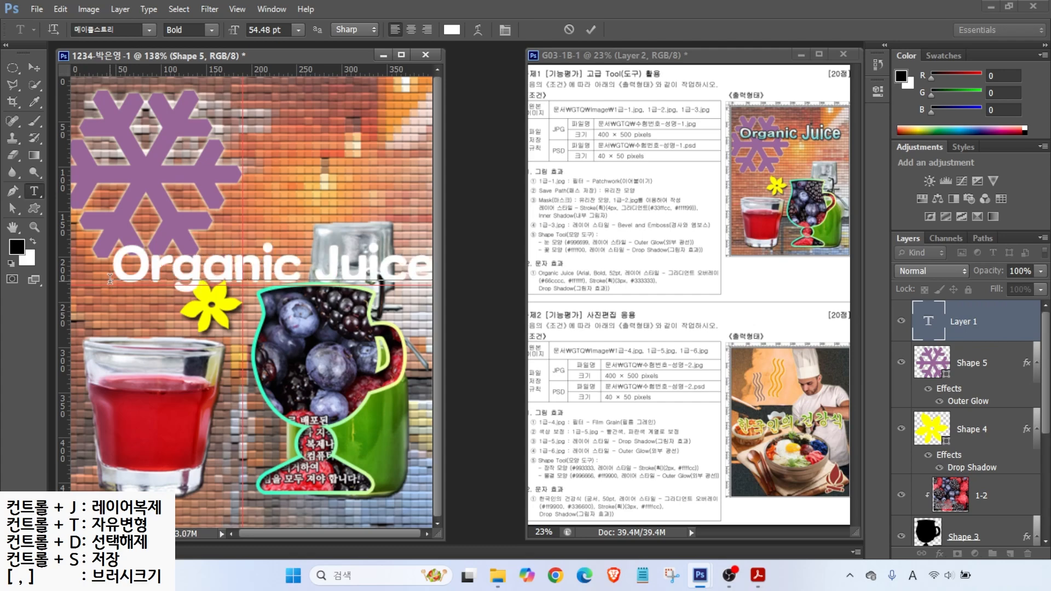
key("ctrl+Return")
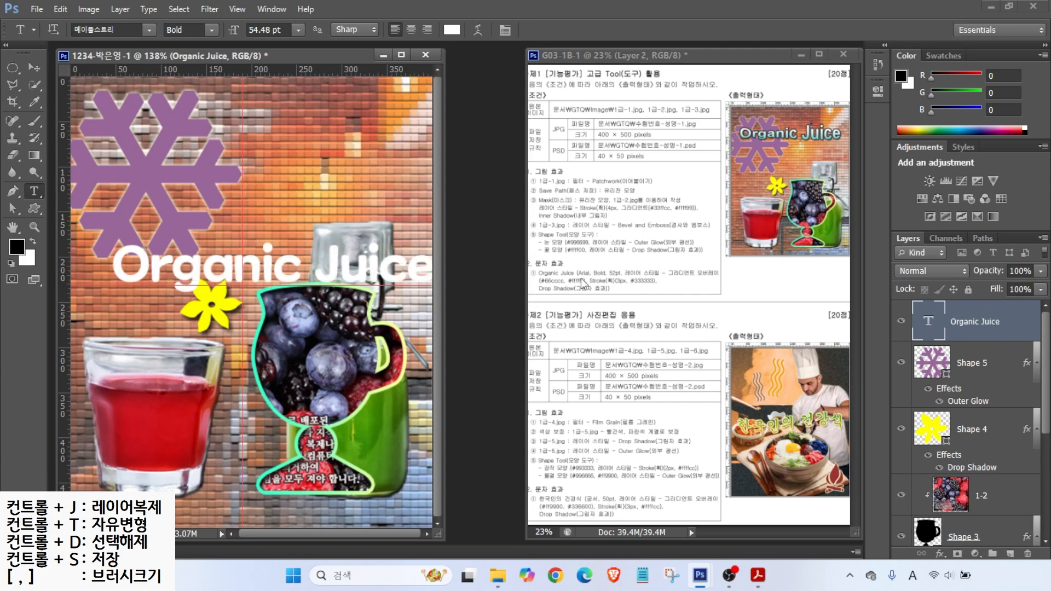
left_click(150, 31)
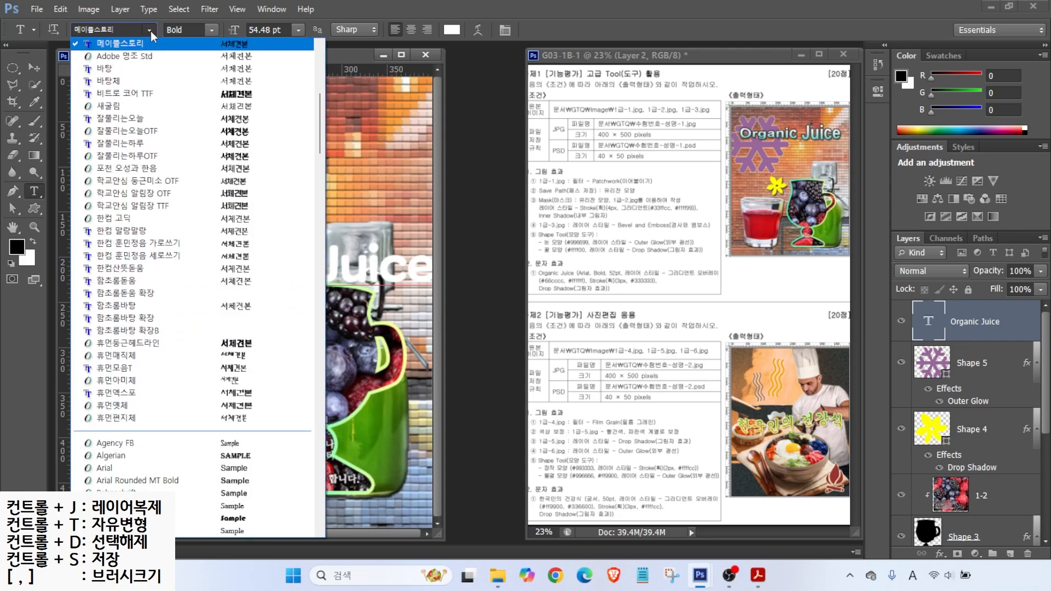
left_click(116, 471)
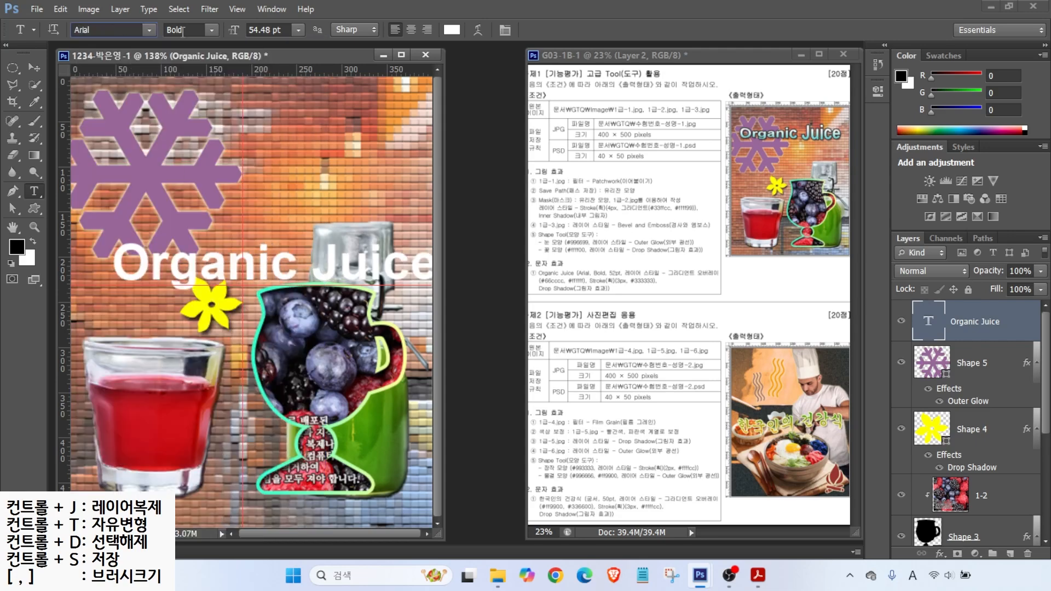
left_click(283, 30)
type("52")
key("Return")
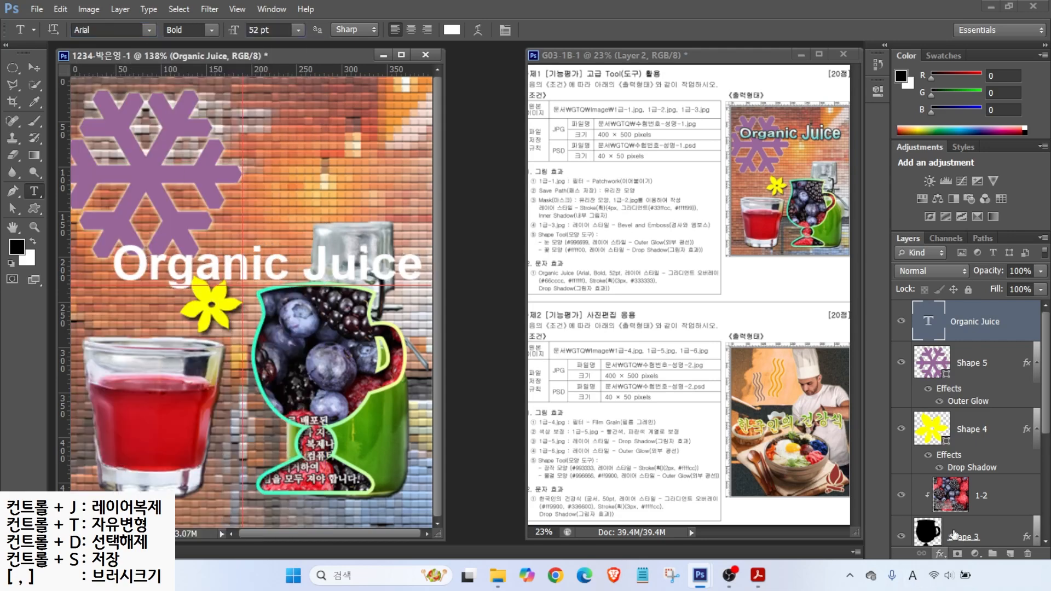
Step: Give the title a Gradient Overlay running from teal #66cccc to white
left_click(941, 554)
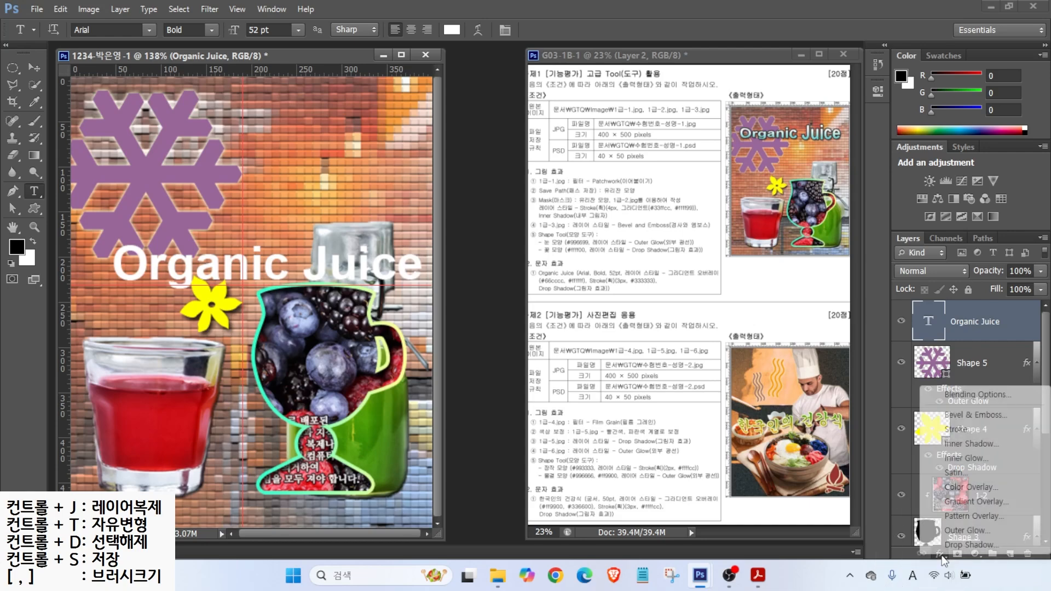
left_click(954, 502)
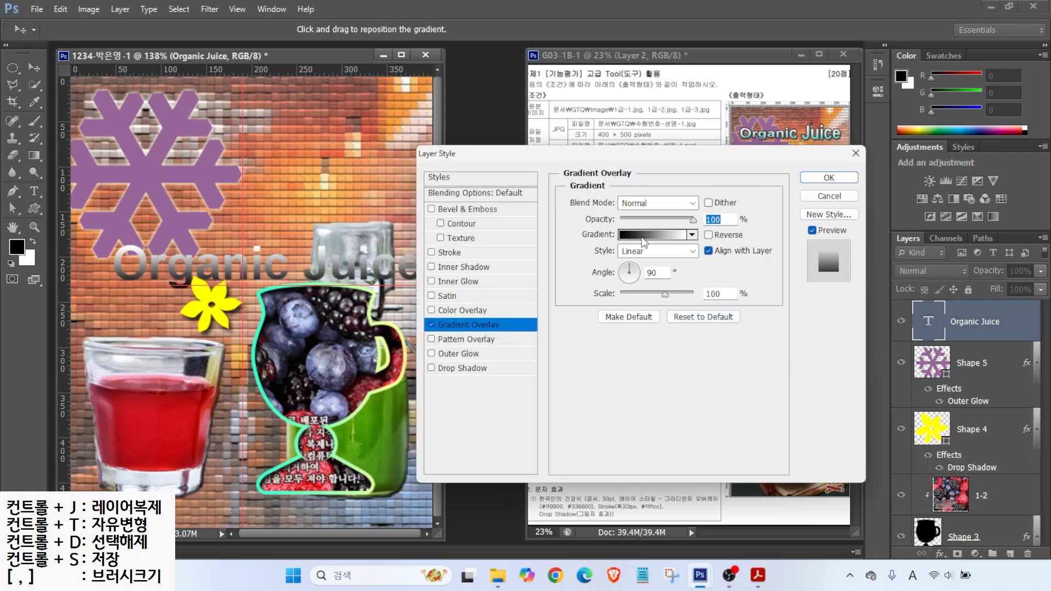
left_click(643, 240)
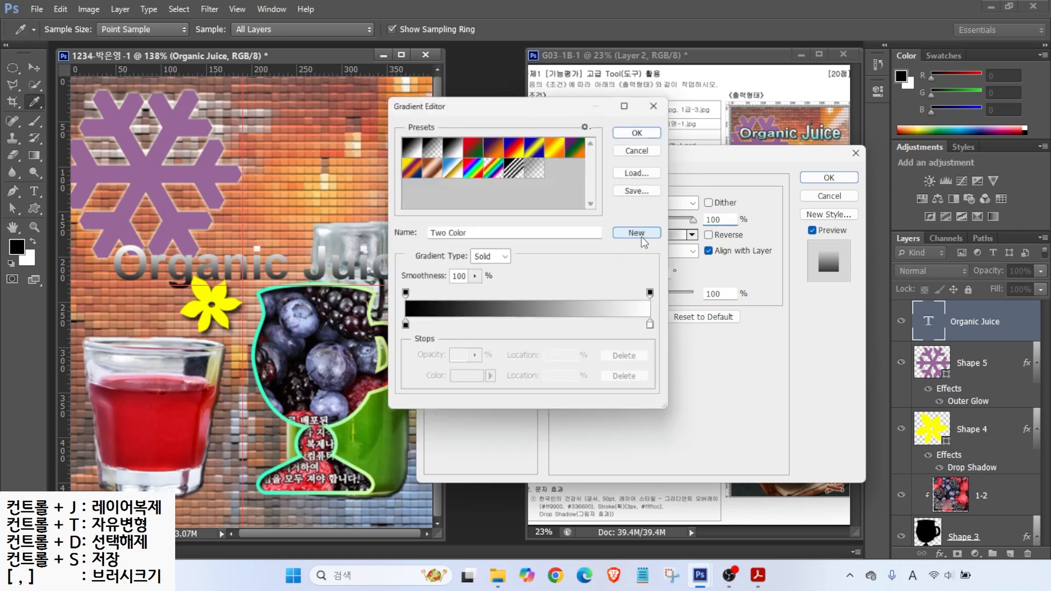
left_click(403, 329)
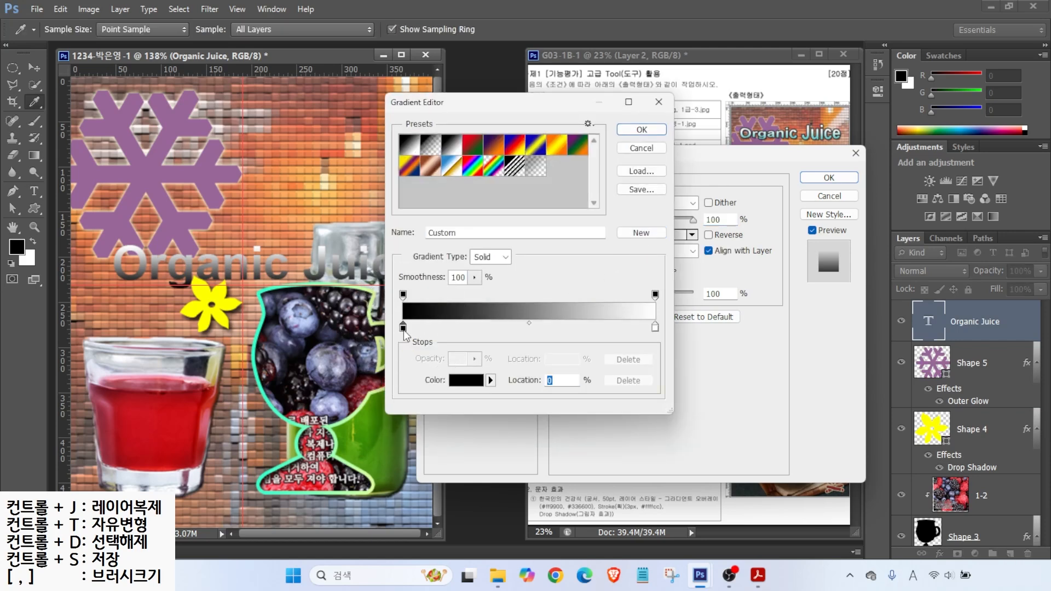
double_click(403, 329)
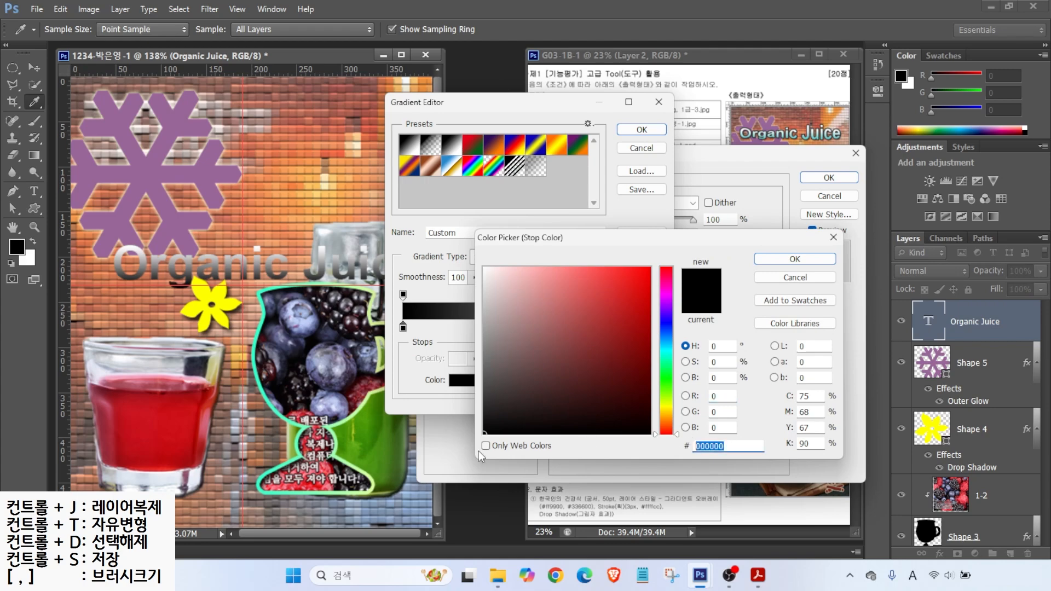
type("6cc")
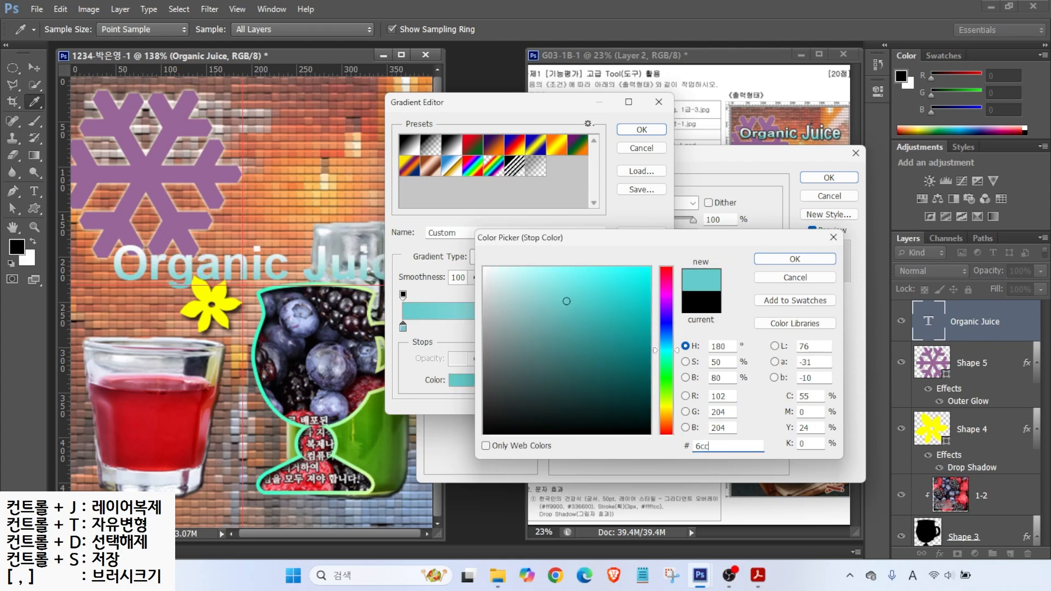
key("Return")
left_click(655, 327)
double_click(655, 327)
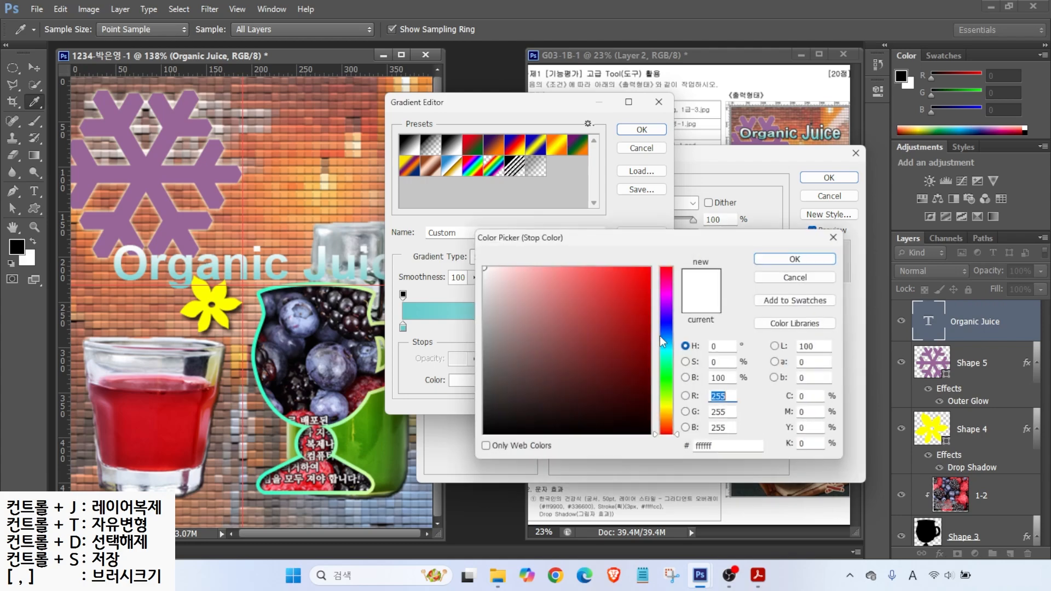
left_click(788, 258)
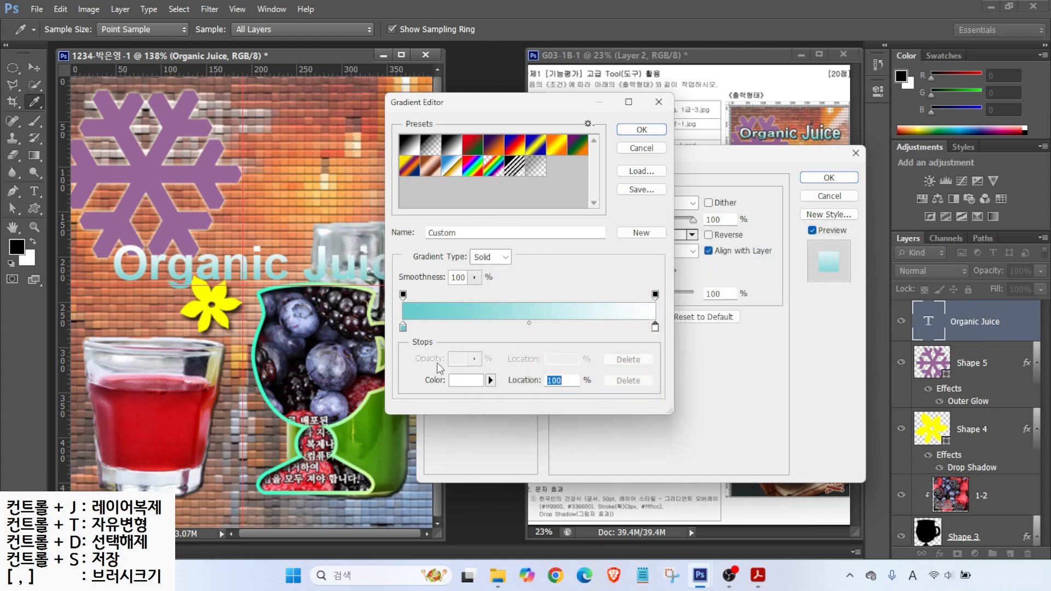
left_click(642, 129)
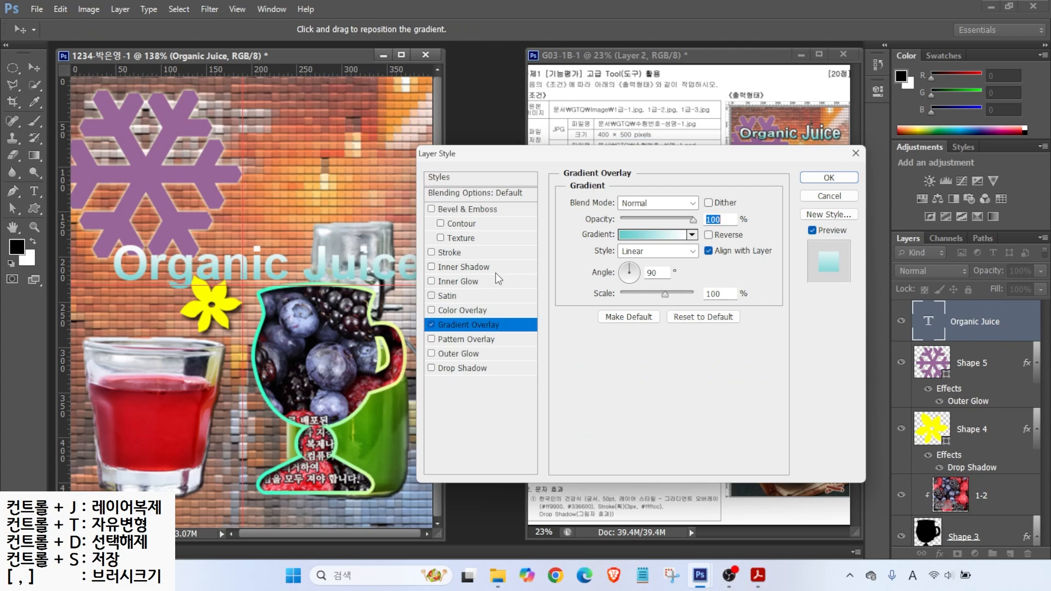
Step: Add a 3 px #333333 stroke and a drop shadow to the title, then apply
left_click(450, 252)
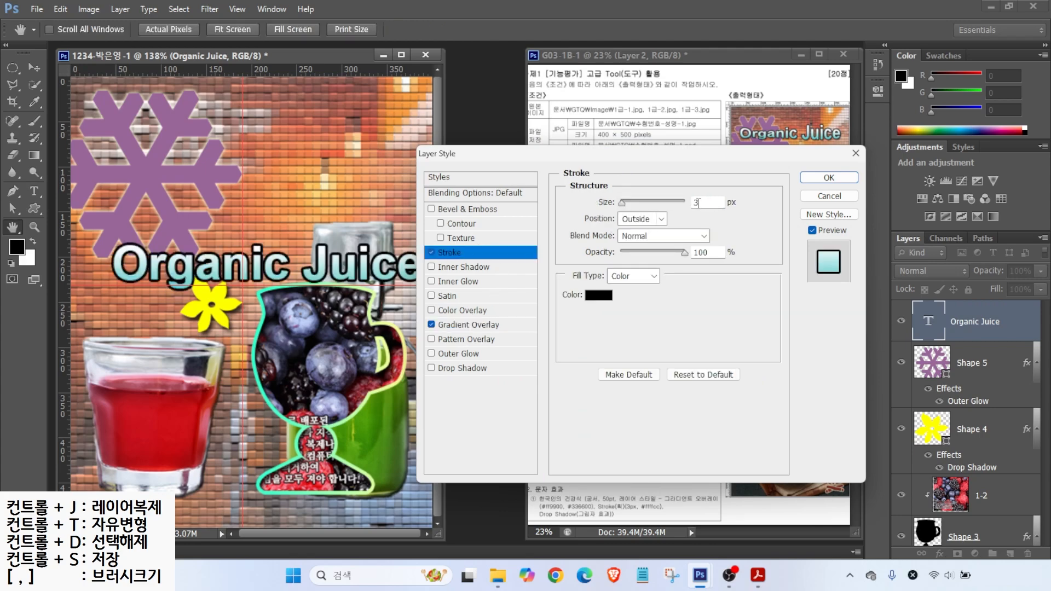
left_click(598, 295)
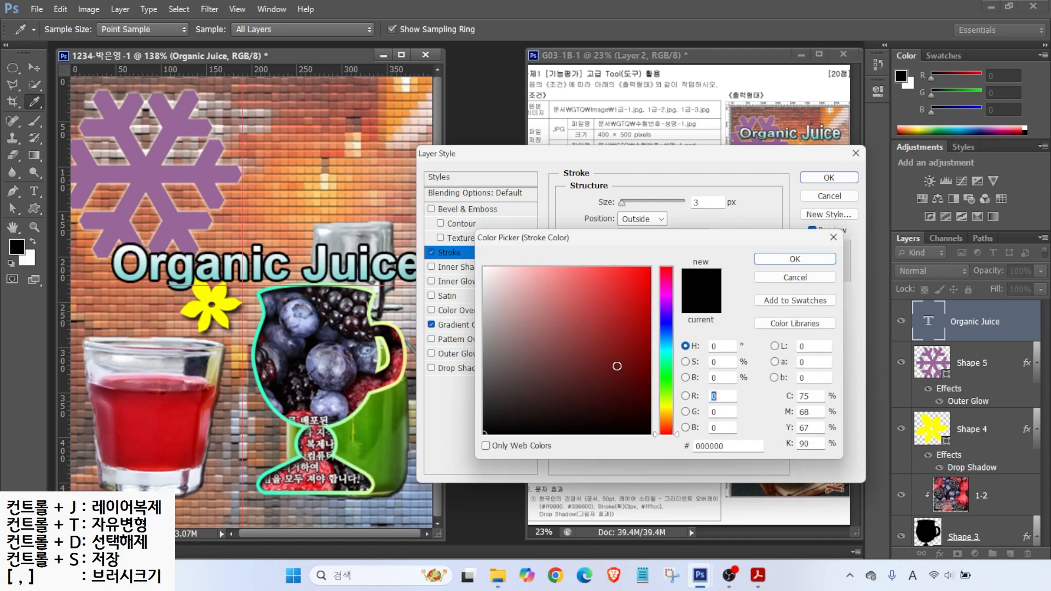
left_click(728, 446)
type("333")
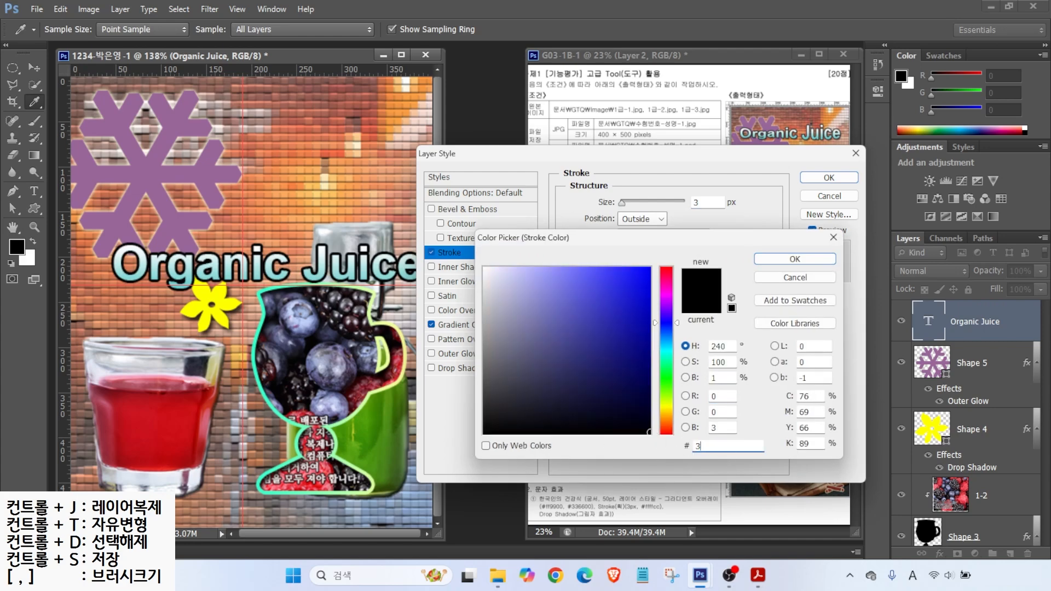
key("Return")
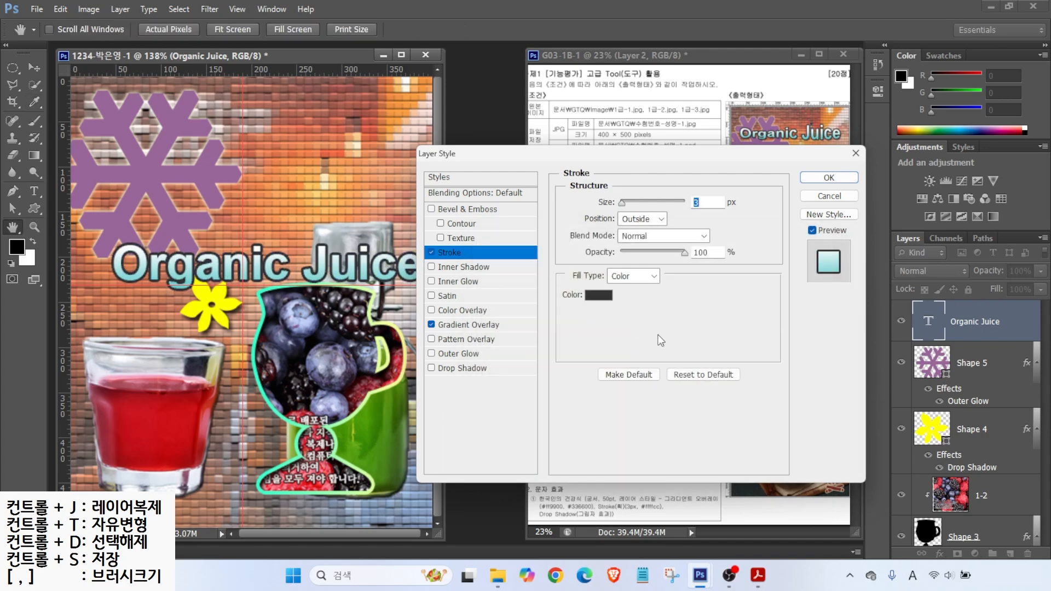
left_click(462, 368)
left_click(822, 178)
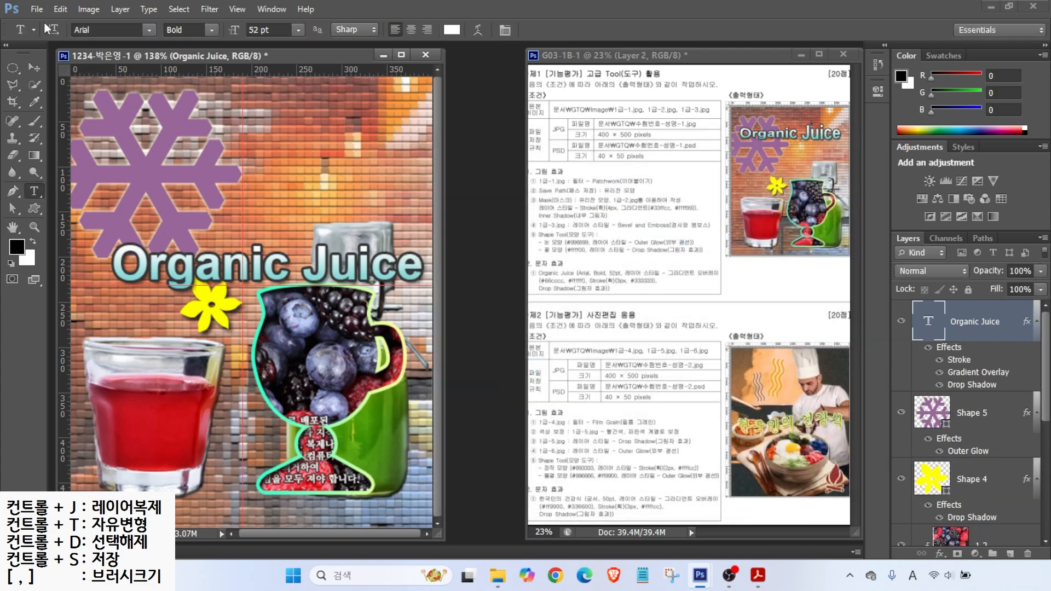
left_click(34, 70)
Step: Move the title up and warp it with the Fish style at -40 bend
left_click_drag(281, 276, 268, 155)
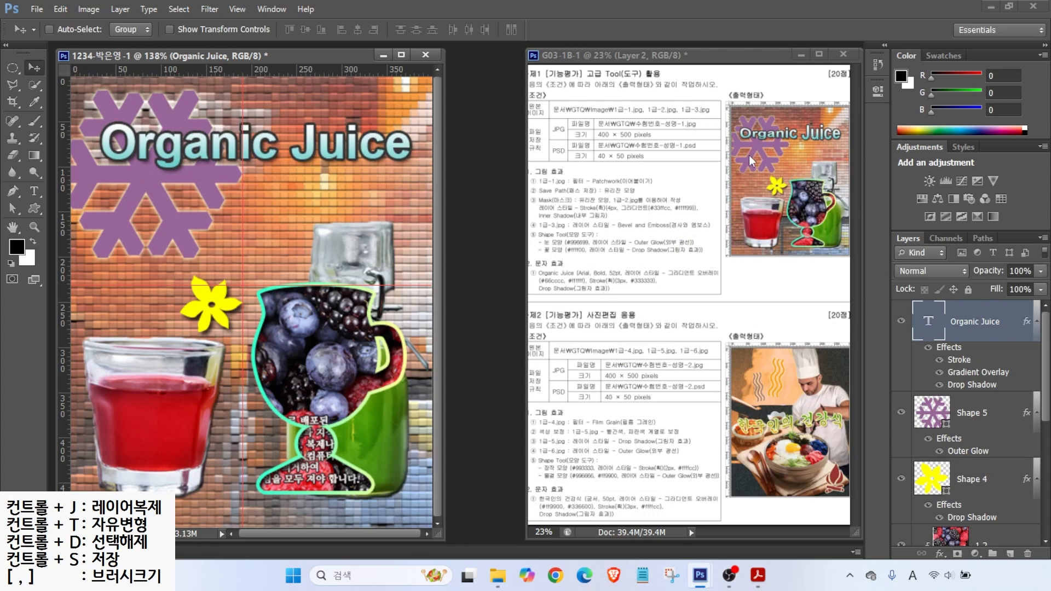
left_click(34, 190)
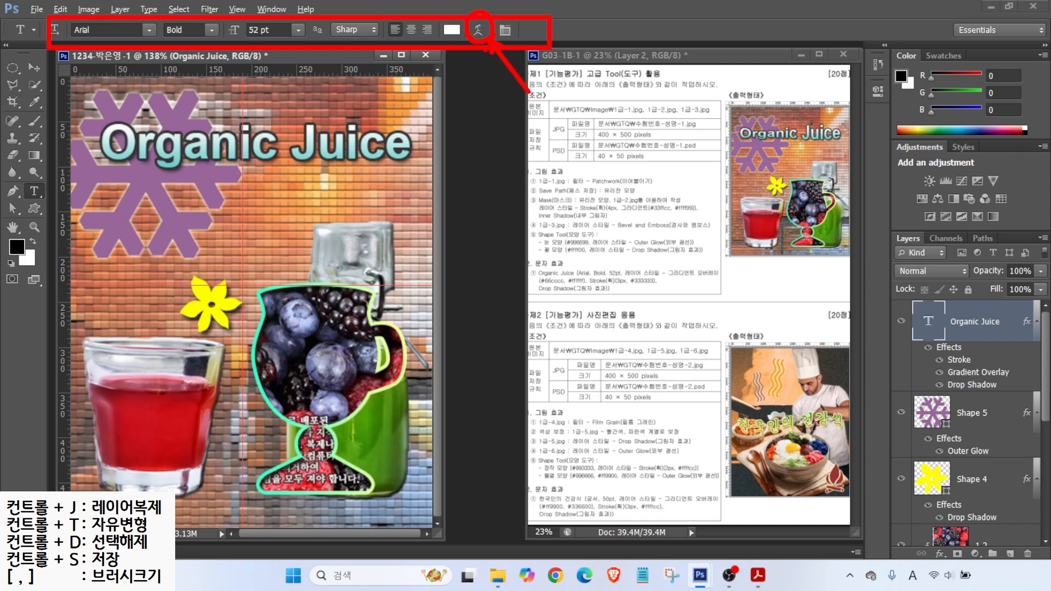
left_click(480, 29)
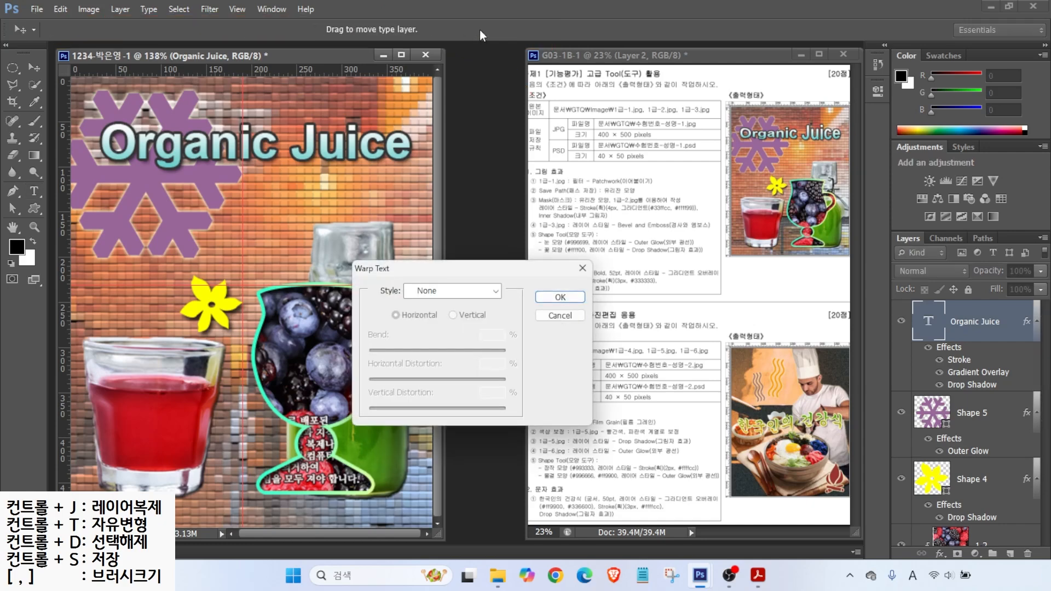
left_click(424, 295)
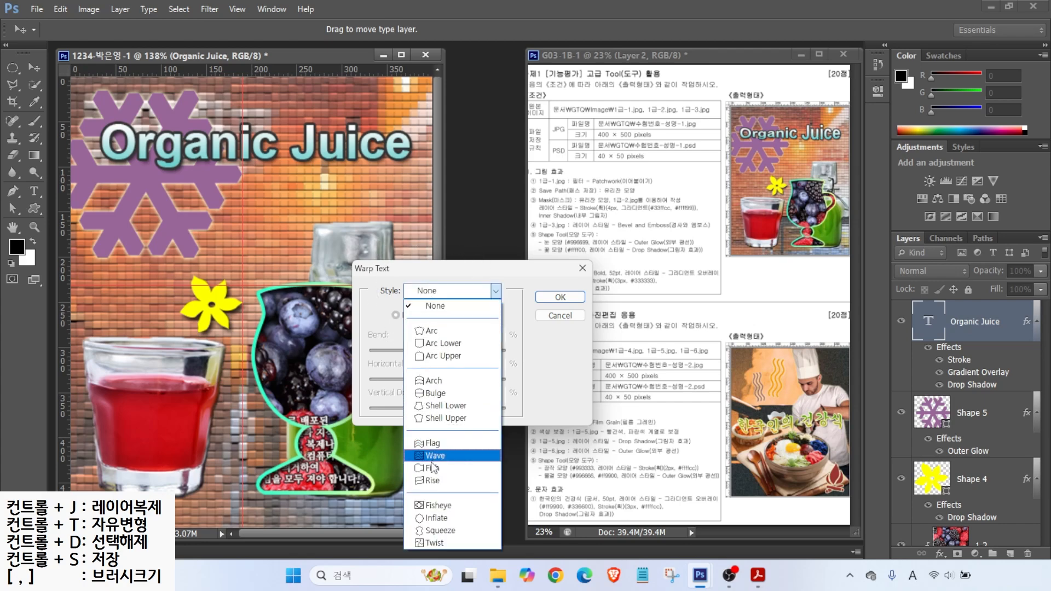
left_click(430, 467)
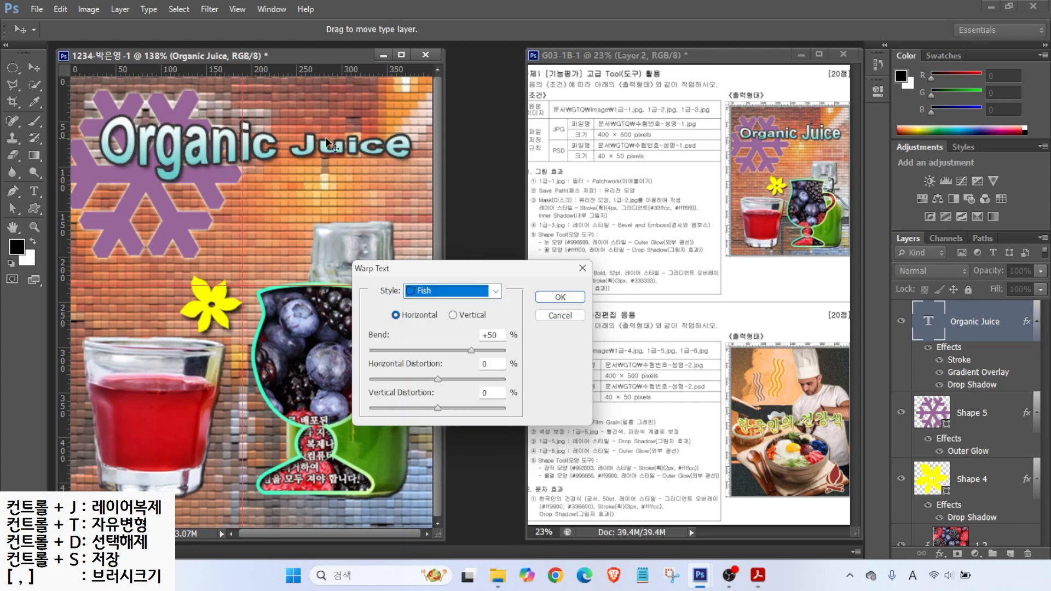
key("alt")
left_click_drag(366, 320, 514, 368)
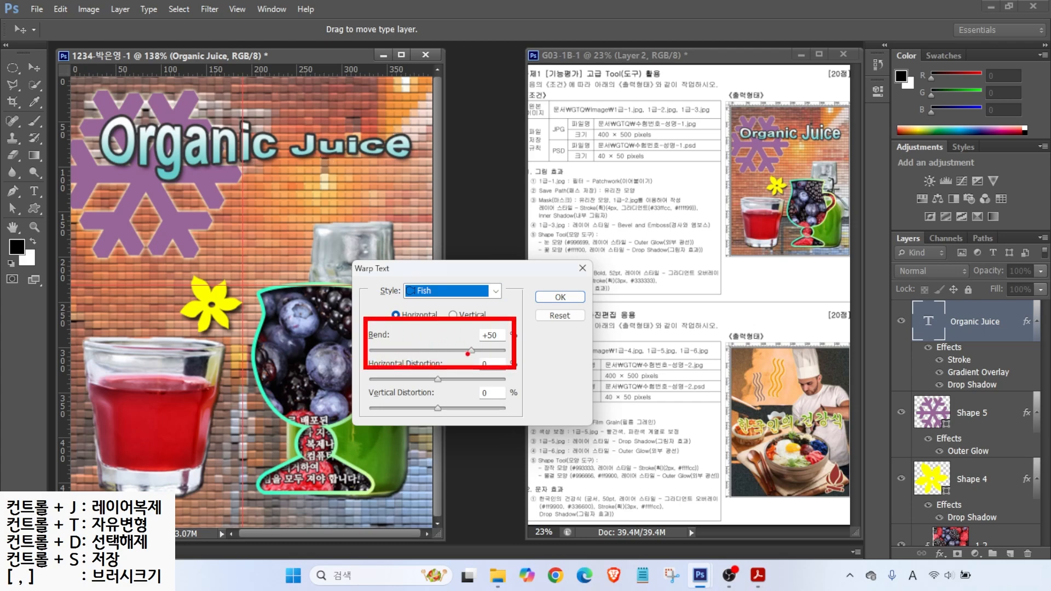
left_click_drag(471, 350, 410, 351)
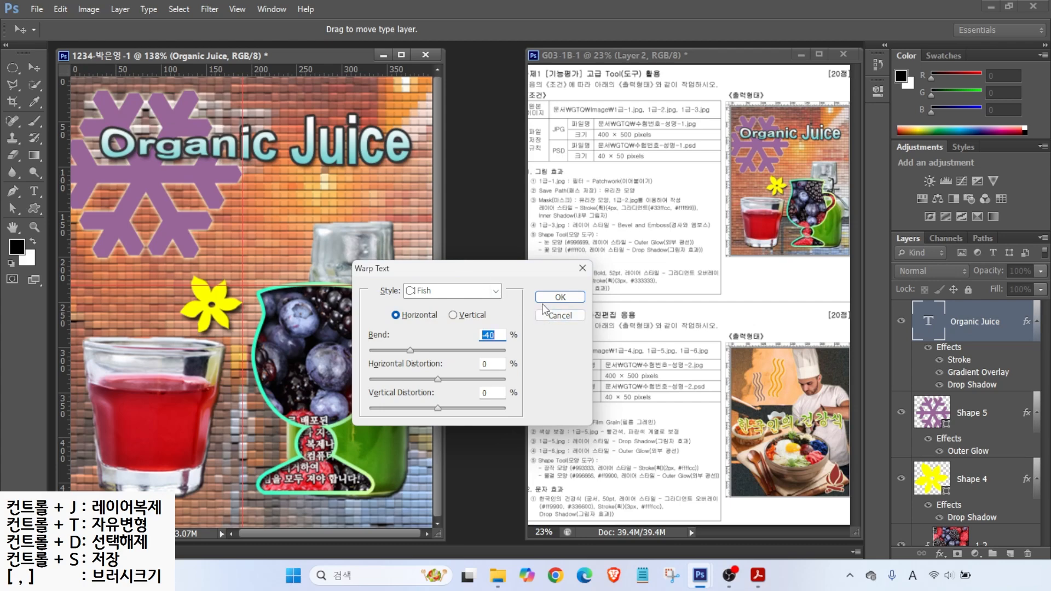
left_click(560, 297)
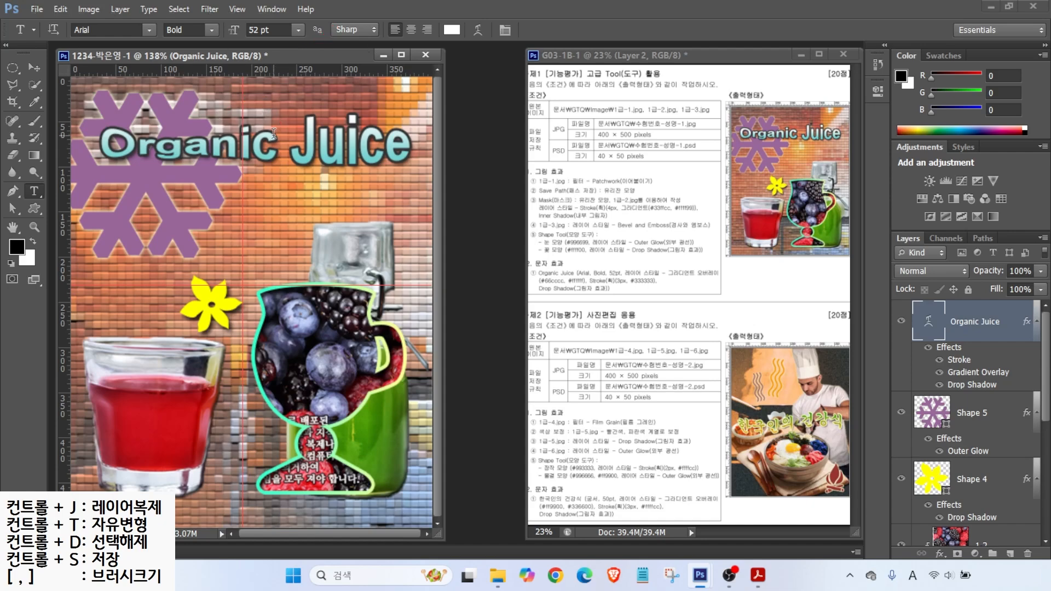
Step: Turn off the rulers and clear all guides from the canvas
left_click(240, 9)
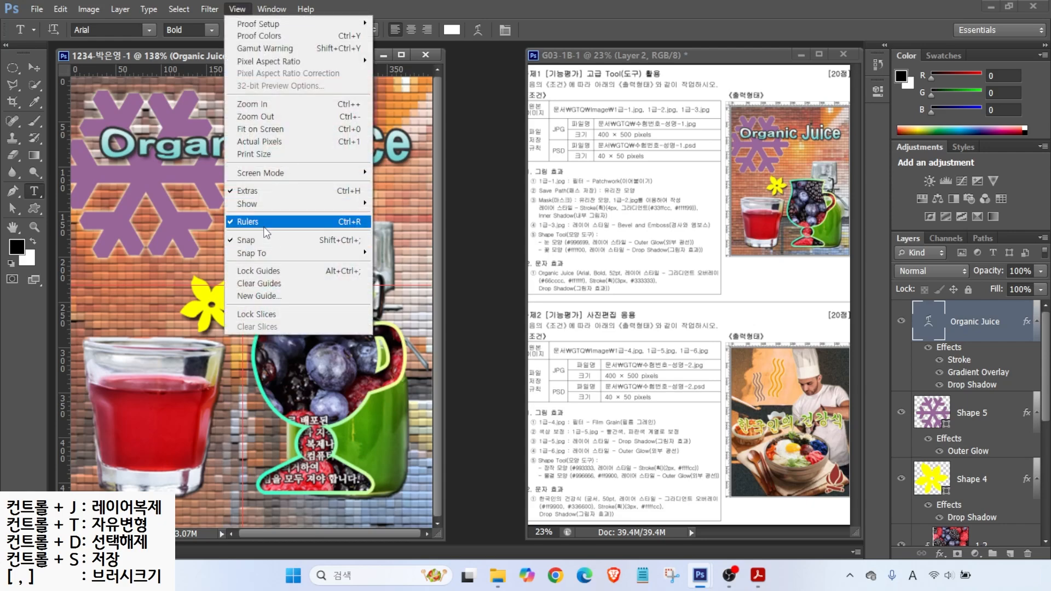
left_click(265, 226)
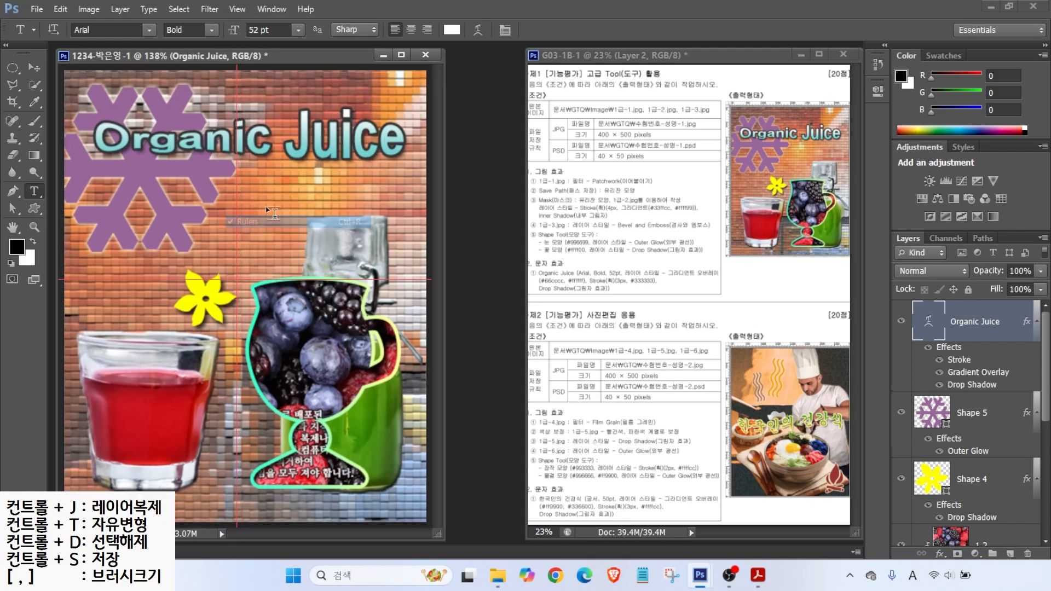
left_click(233, 11)
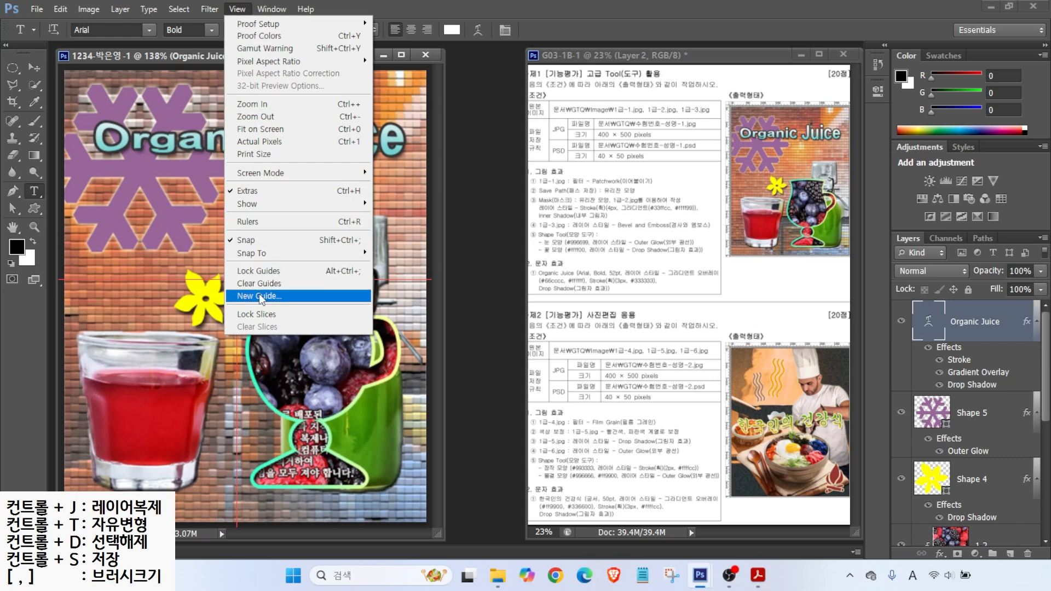
left_click(274, 283)
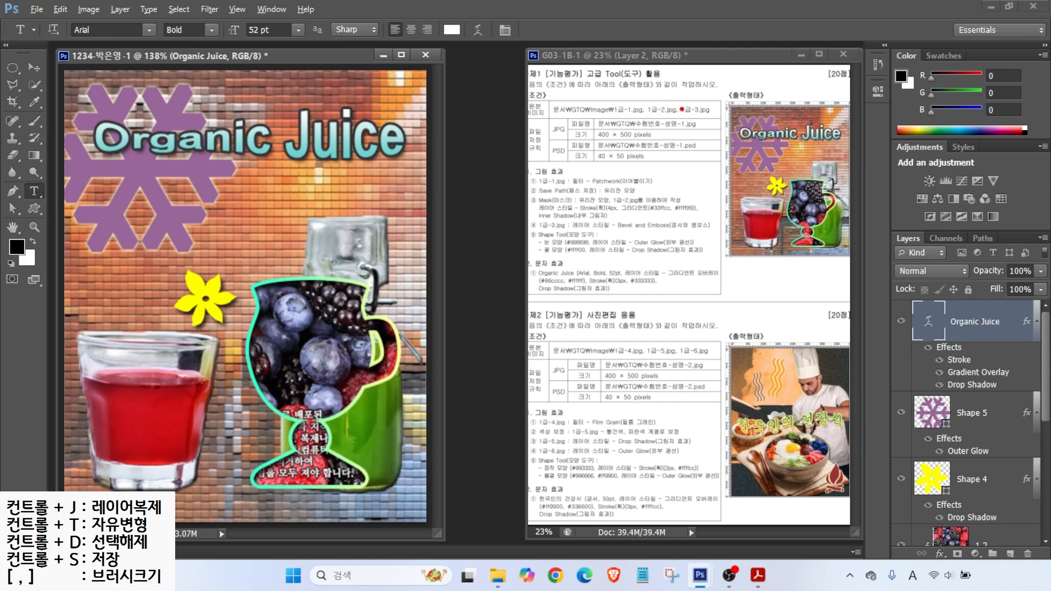
left_click_drag(567, 135, 567, 118)
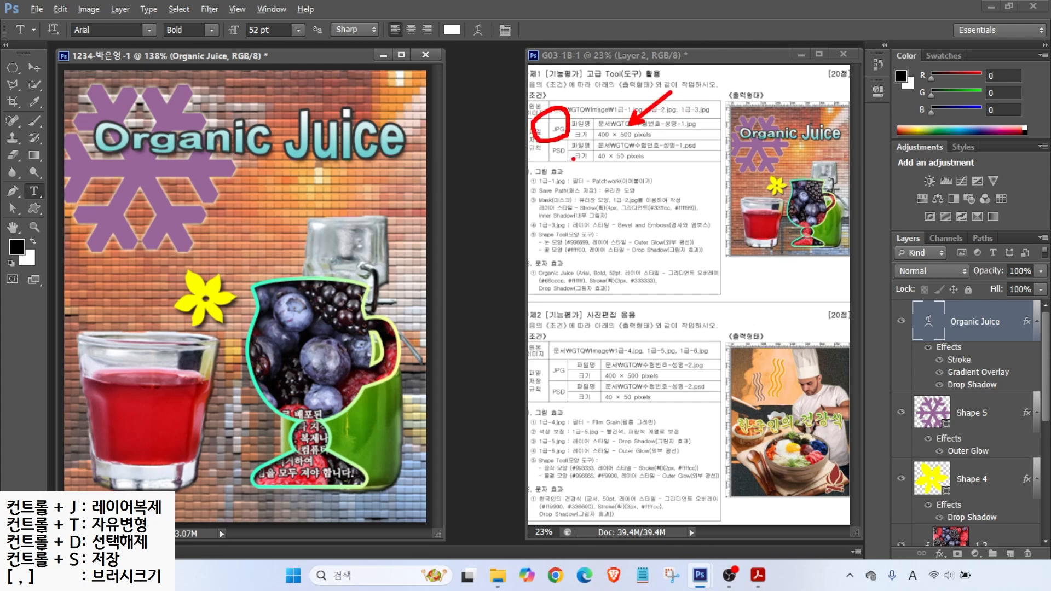
left_click_drag(617, 166, 651, 197)
left_click_drag(570, 161, 573, 140)
key("Escape")
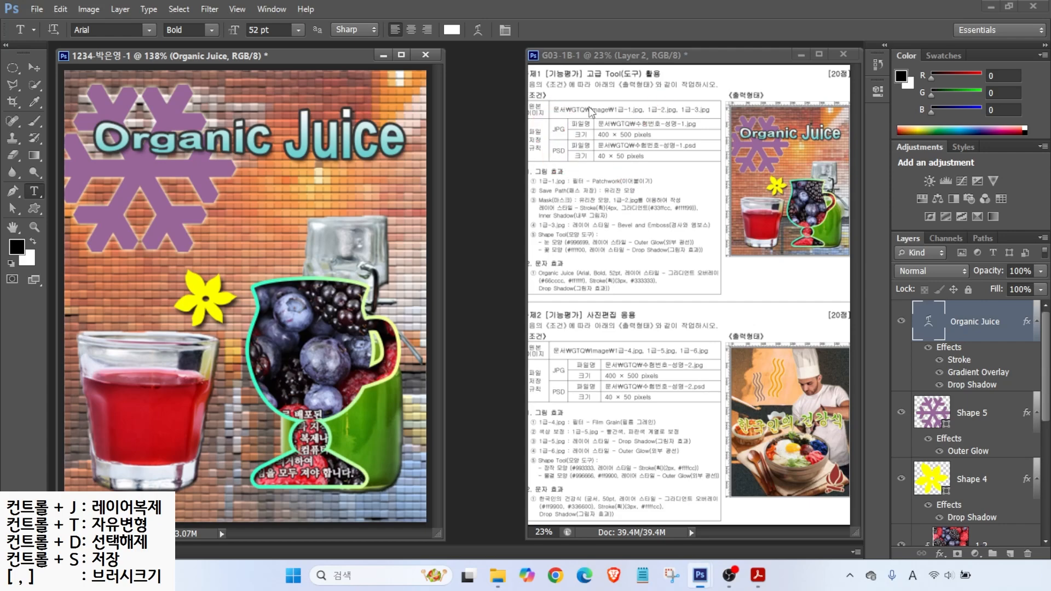
left_click(38, 9)
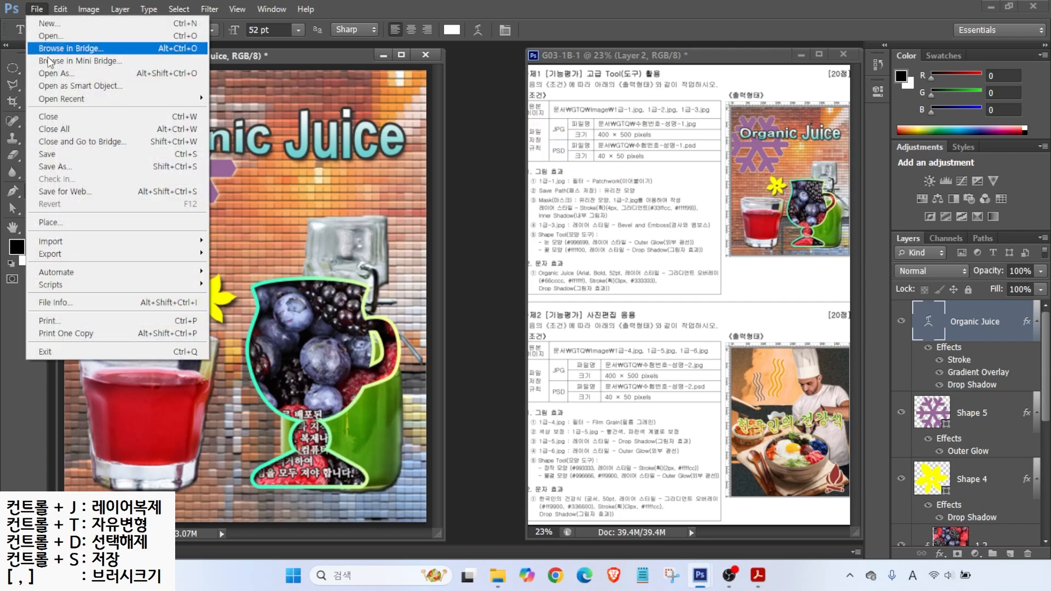
Step: Save the poster as a JPEG in Documents > GTQ at quality 12
left_click(50, 166)
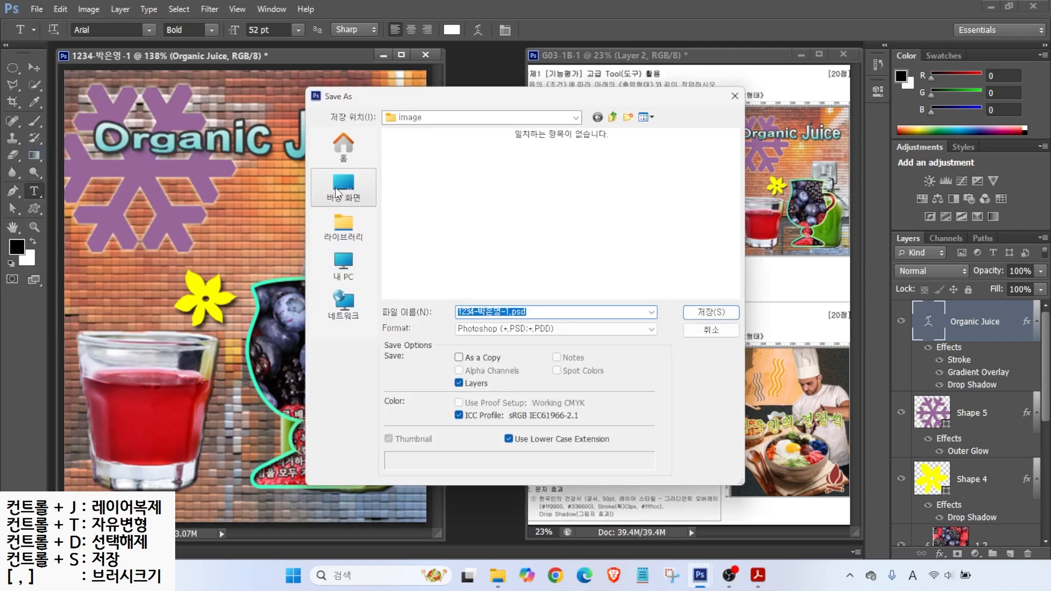
left_click(345, 158)
double_click(429, 146)
double_click(421, 163)
left_click(515, 310)
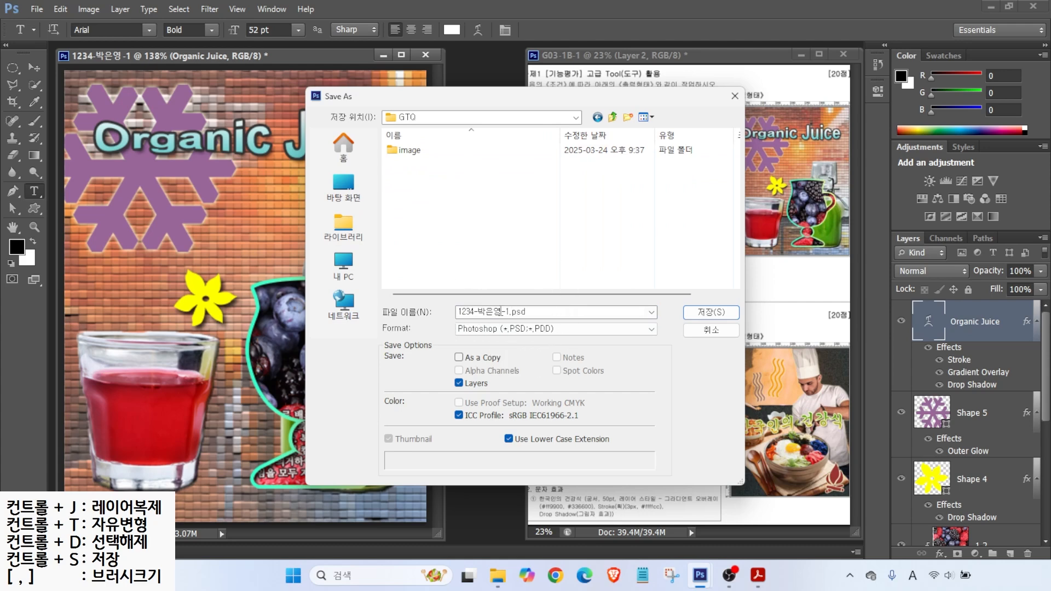
left_click(488, 329)
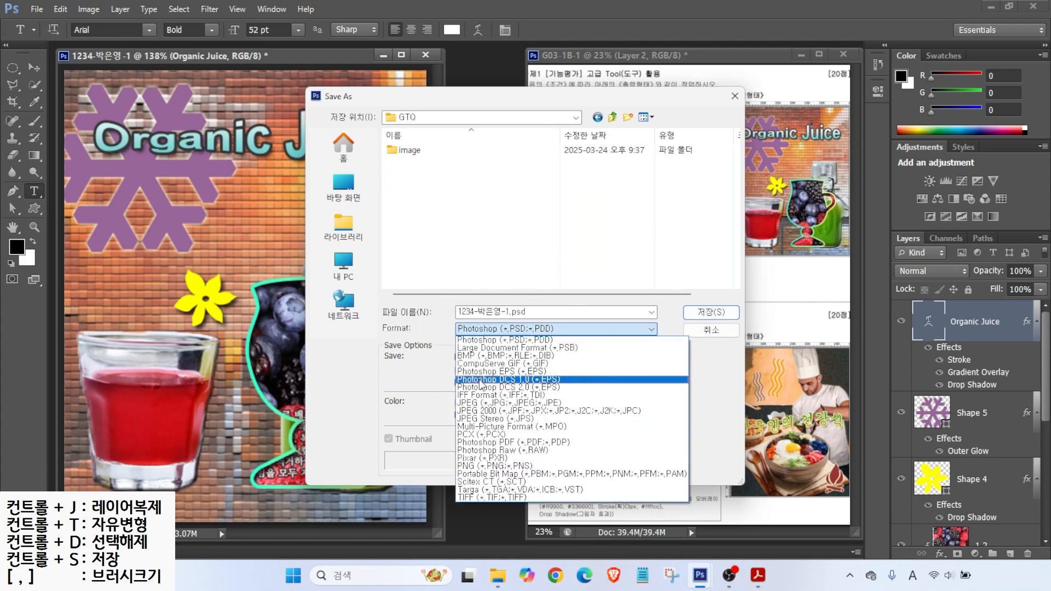
left_click(481, 402)
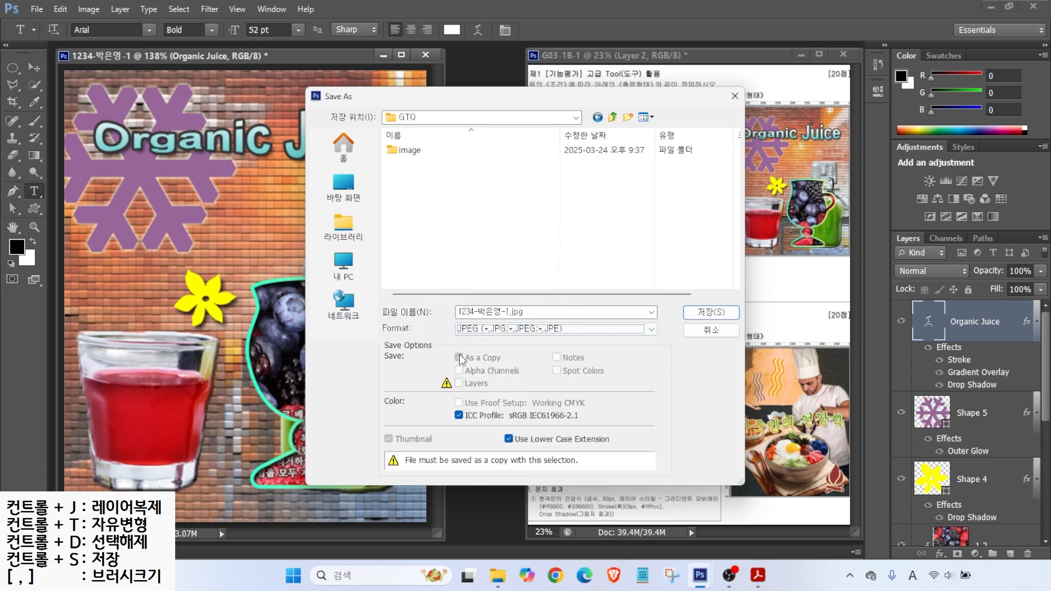
left_click(706, 312)
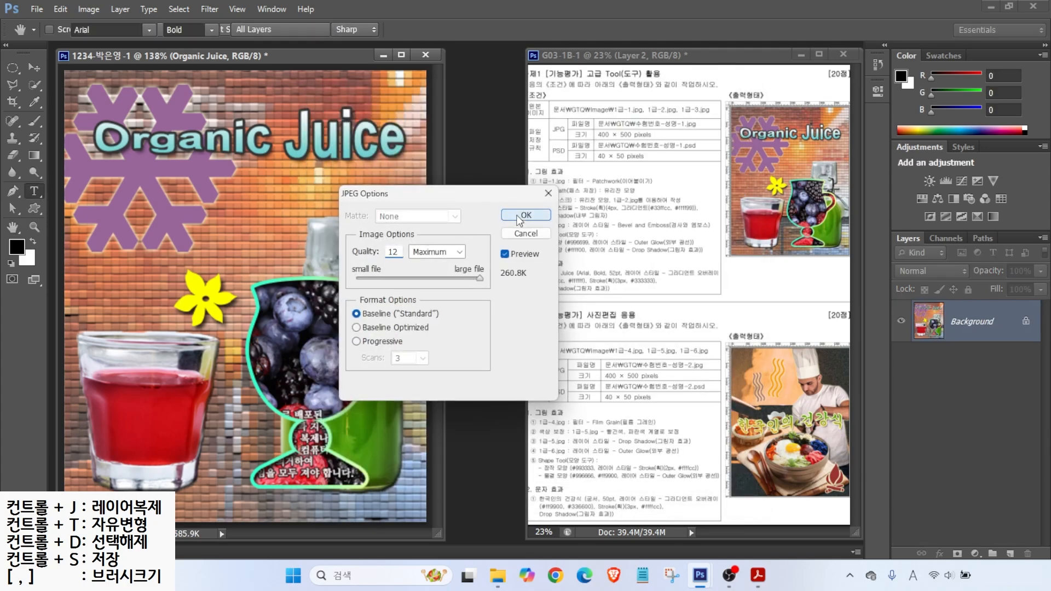
left_click(521, 216)
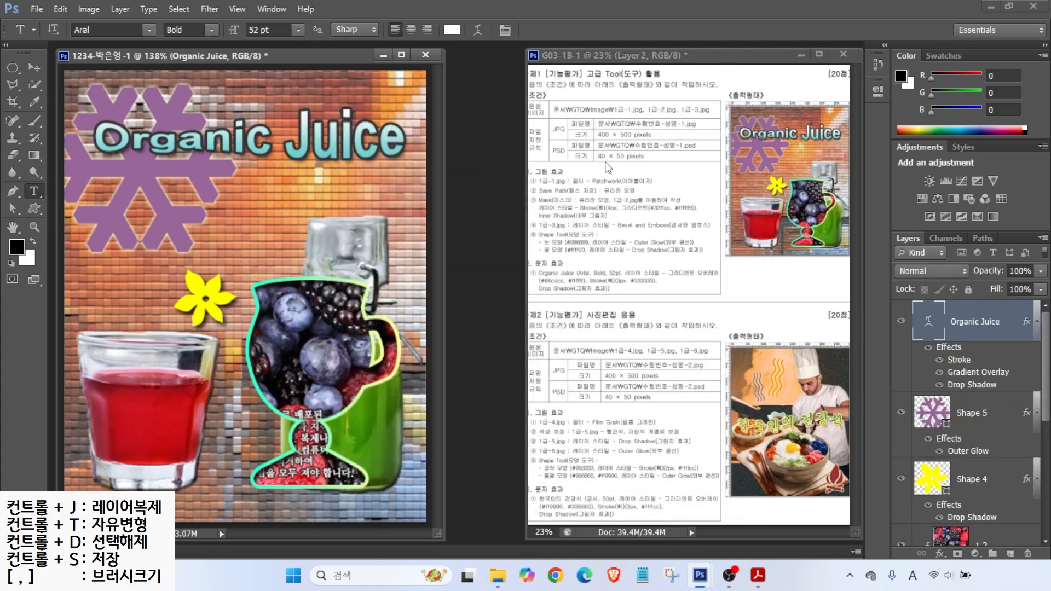
Step: Resize the image to 40 × 50 pixels
left_click(97, 12)
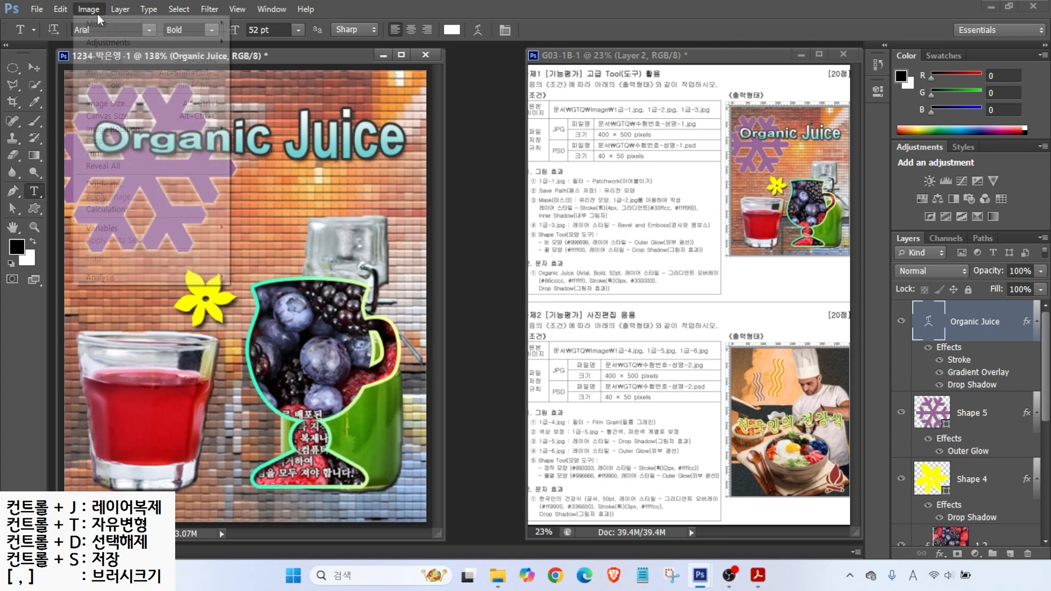
left_click(109, 103)
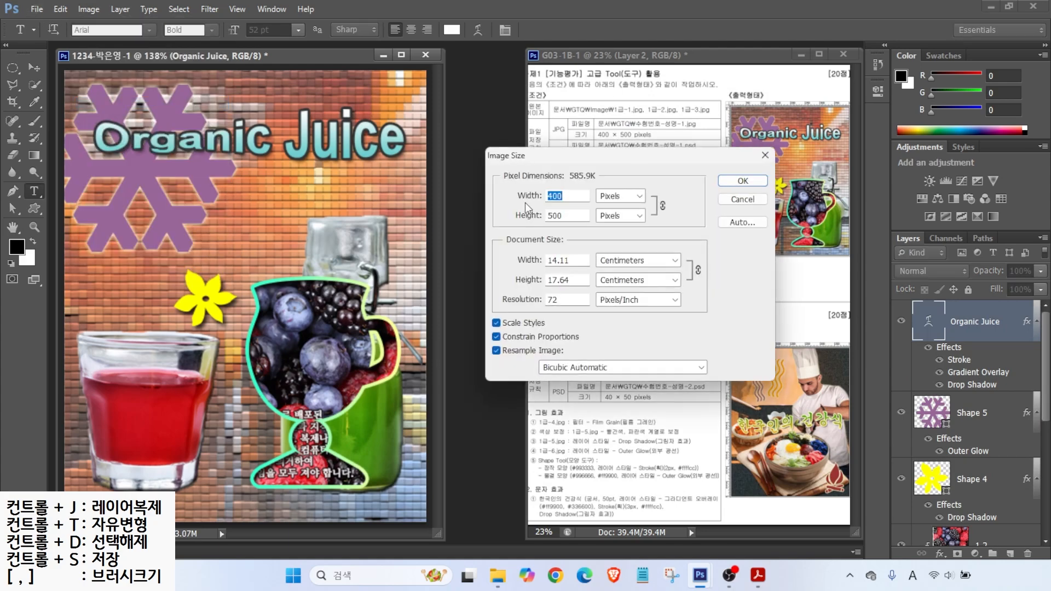
type("40")
key("Return")
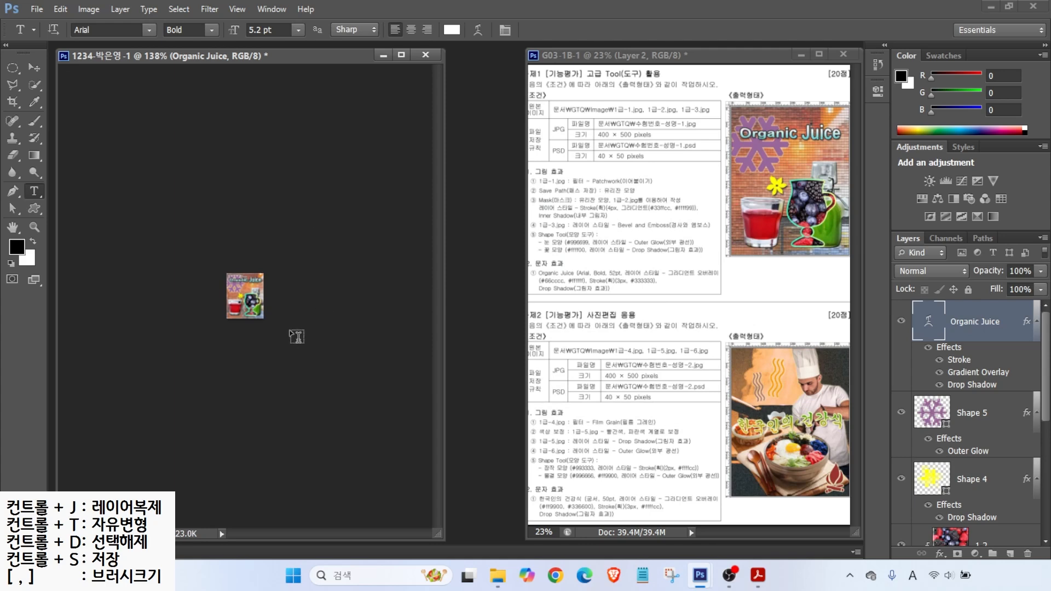
Step: Save the small version as a PSD file in the GTQ folder
left_click(37, 9)
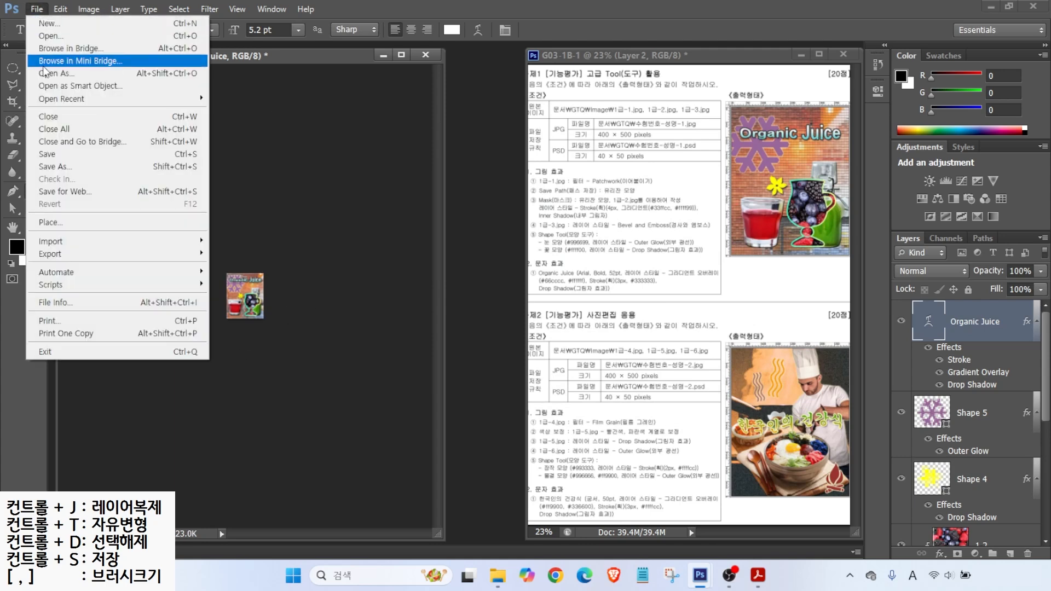
left_click(47, 155)
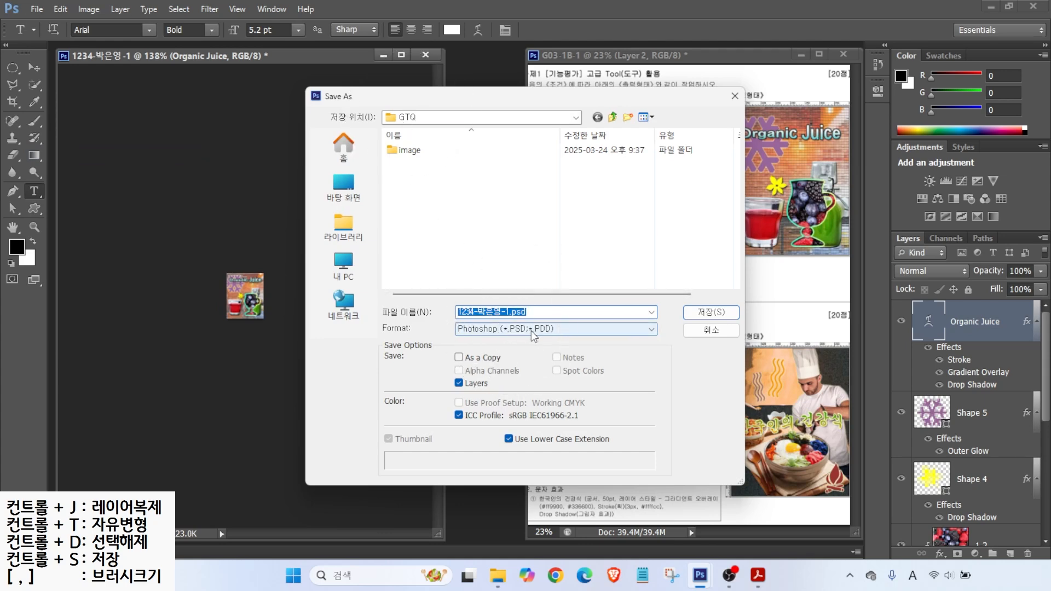
left_click(711, 313)
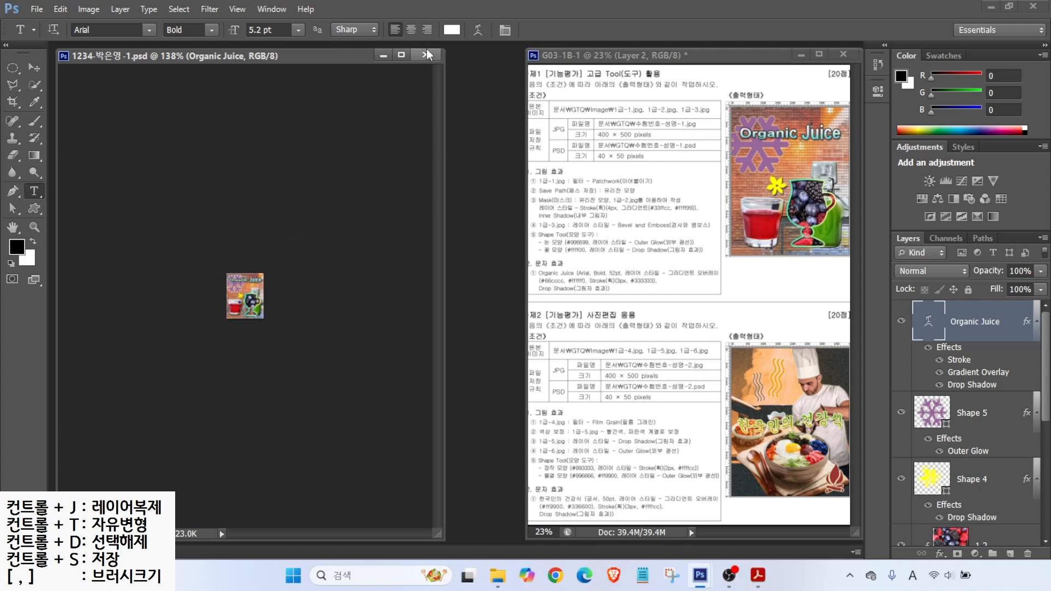
Step: Return to the resized Image Size history state and close the poster, saving changes
key("ctrl")
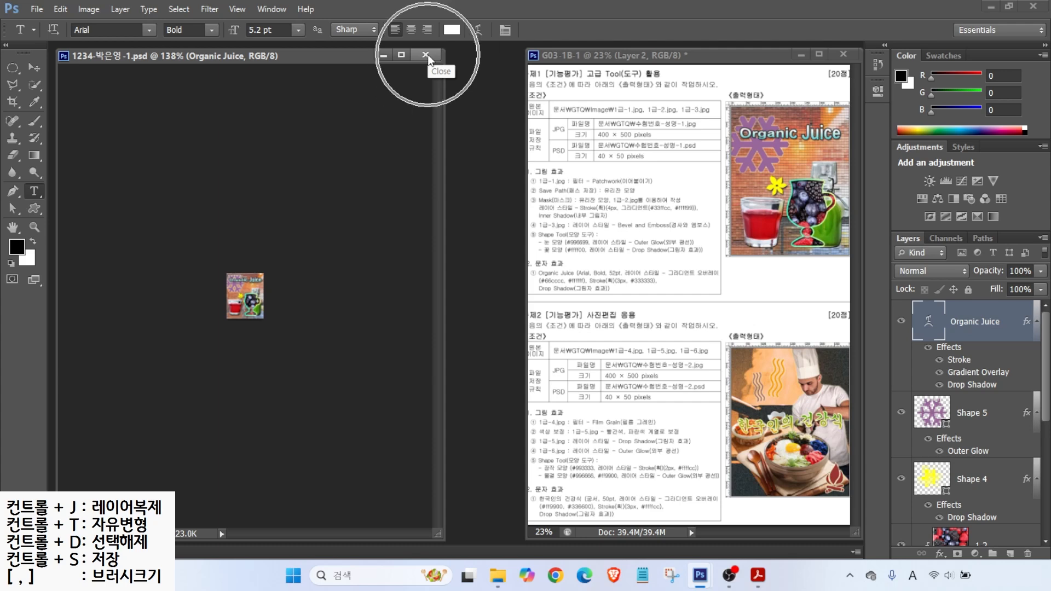
left_click(877, 63)
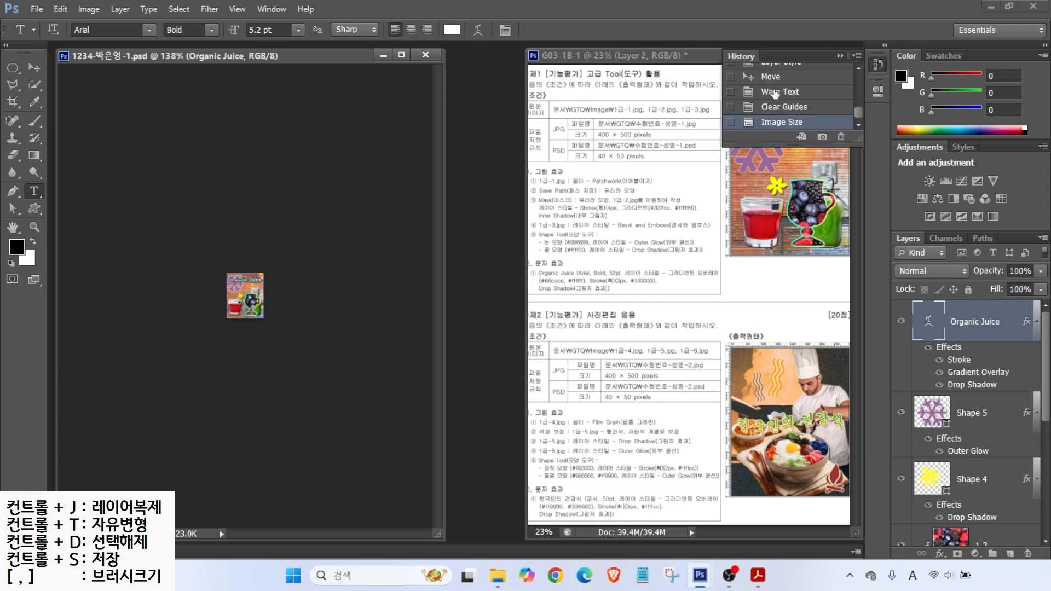
left_click(775, 107)
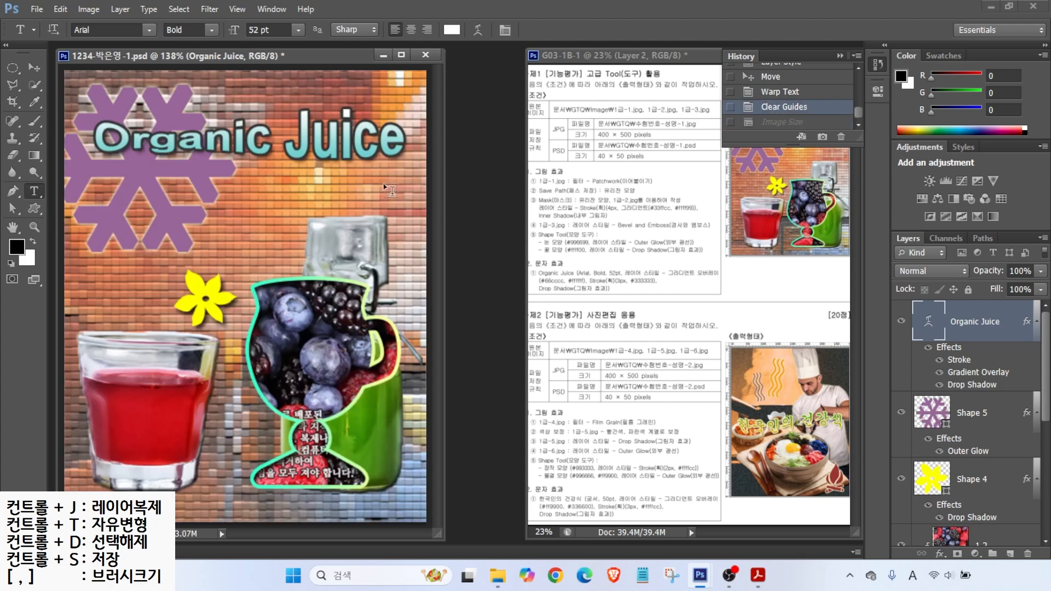
left_click(782, 122)
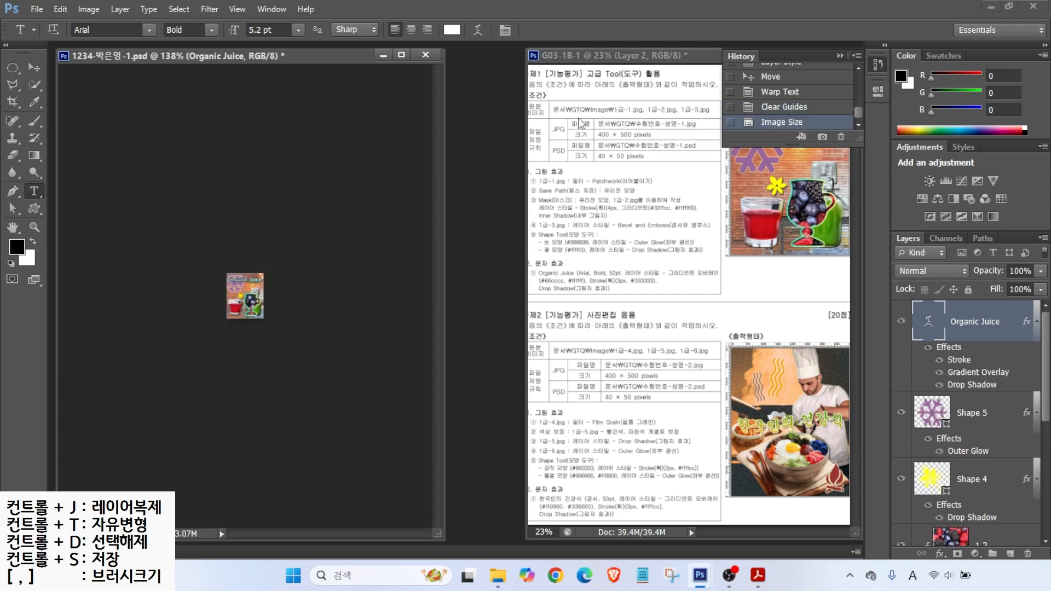
left_click(425, 55)
left_click(472, 227)
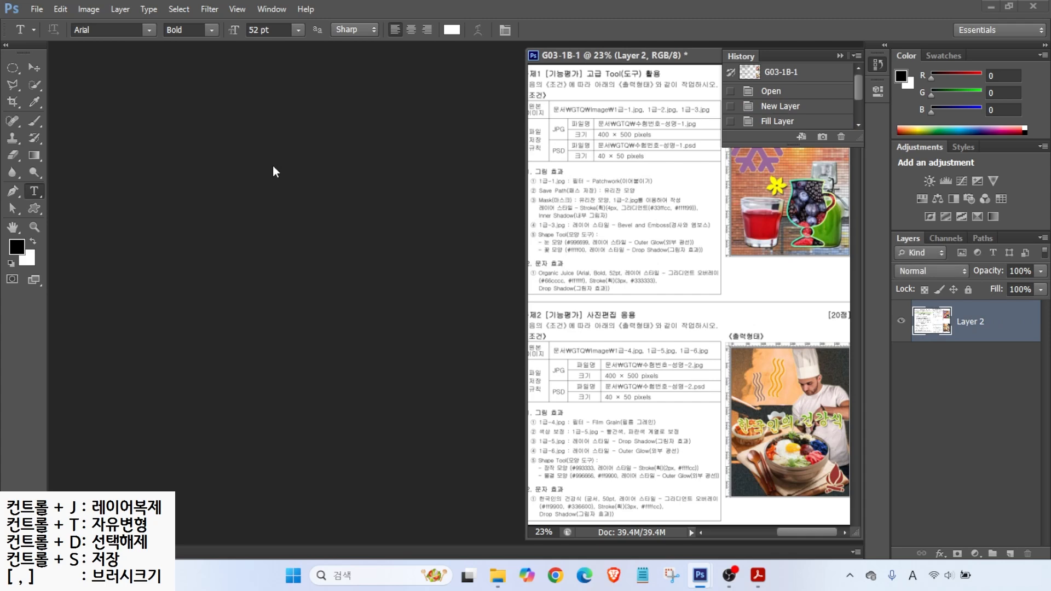
Step: Open the saved JPG and PSD versions of the poster together
key("ctrl+o")
left_click(486, 183)
left_click(562, 180, "ctrl")
left_click(701, 425)
Step: Inspect the saved JPG and PSD poster windows, then close both
left_click_drag(77, 82, 417, 183)
left_click(189, 66)
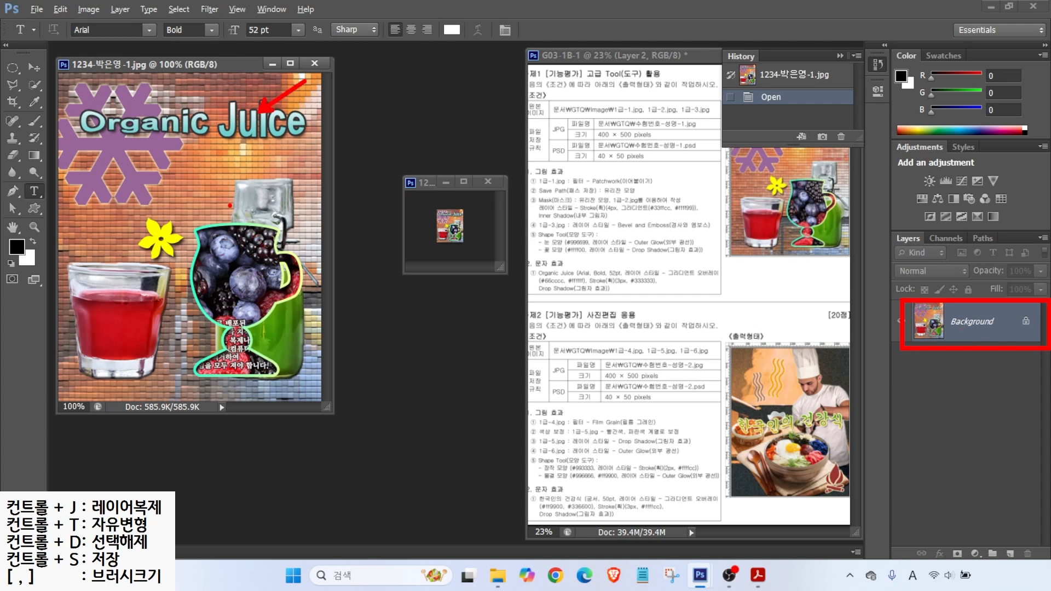
left_click(422, 179)
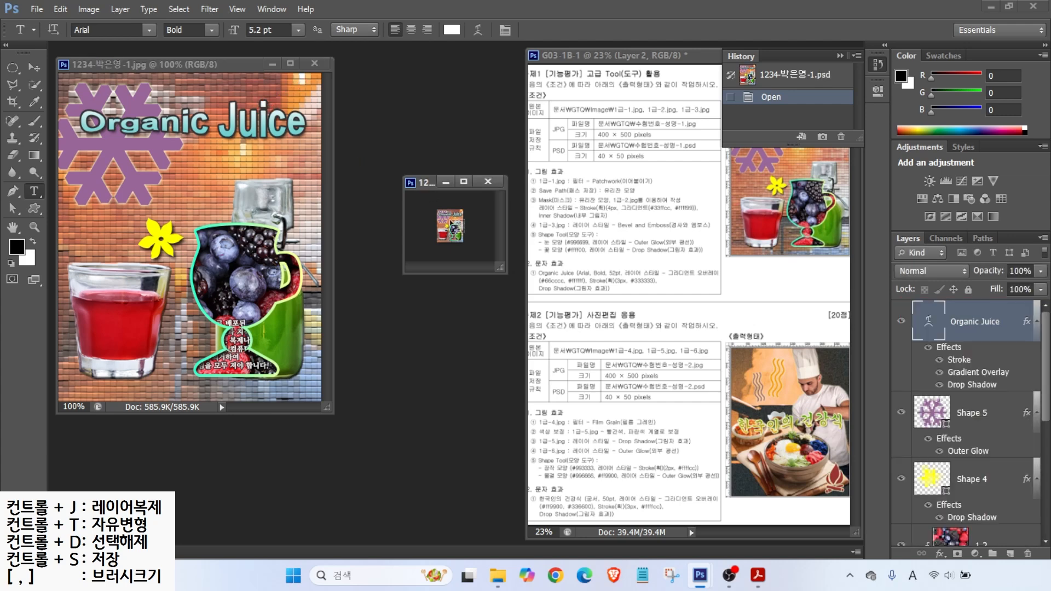
left_click_drag(426, 183, 313, 116)
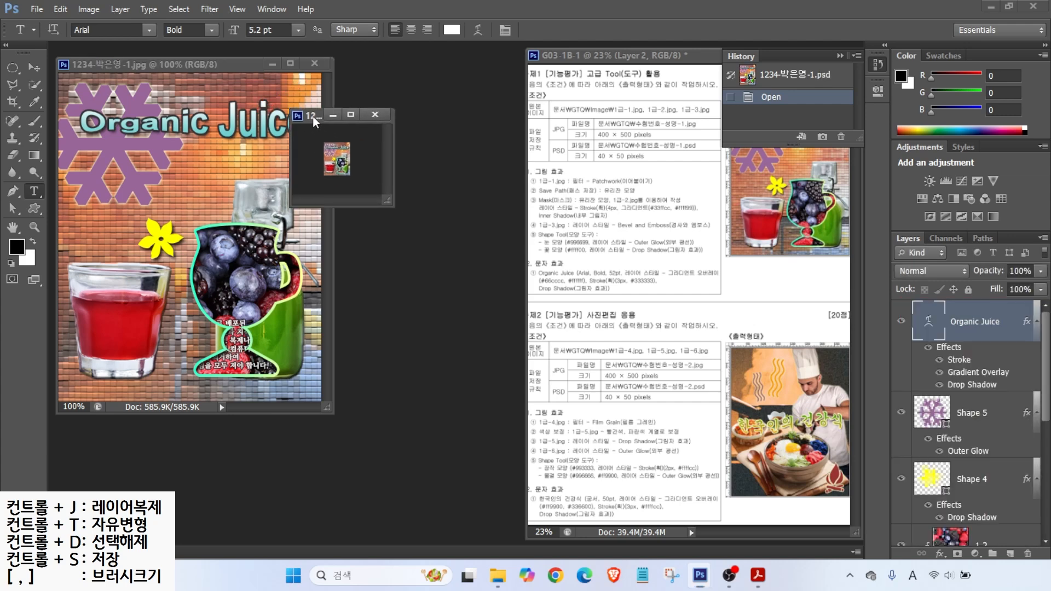
double_click(13, 229)
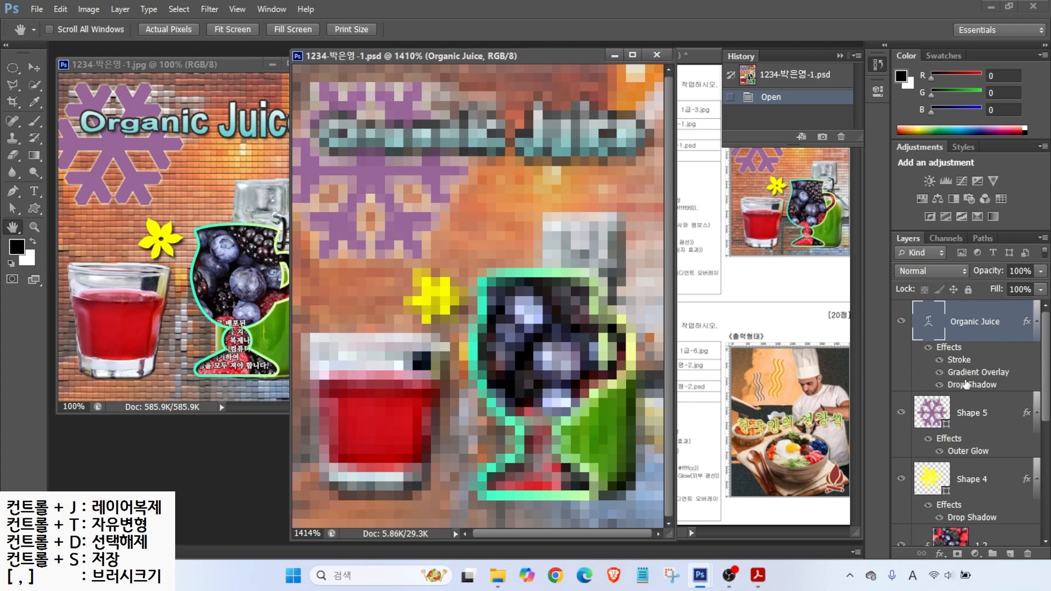
left_click(656, 56)
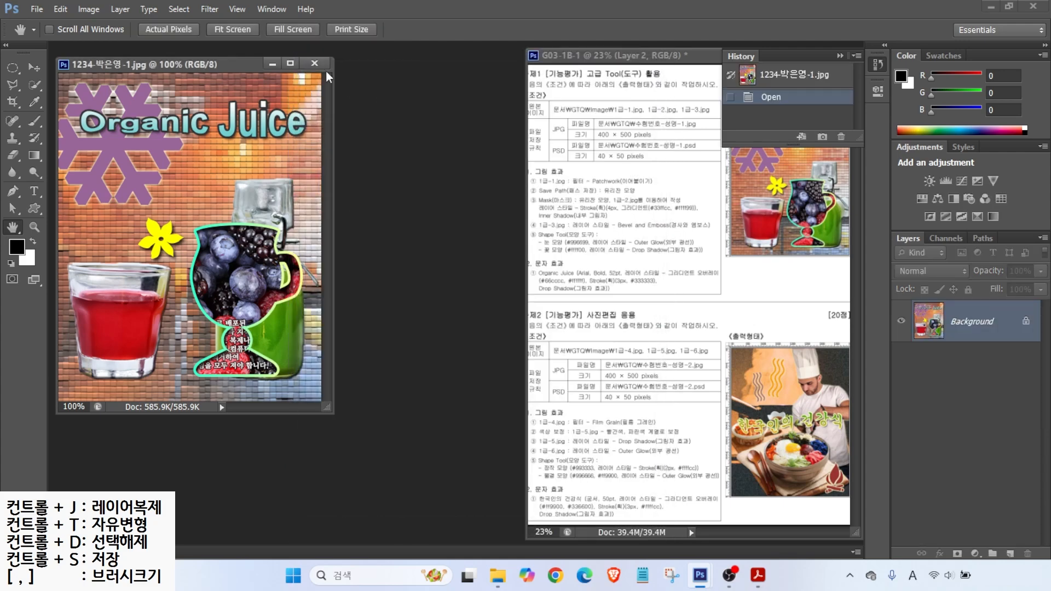
left_click(335, 65)
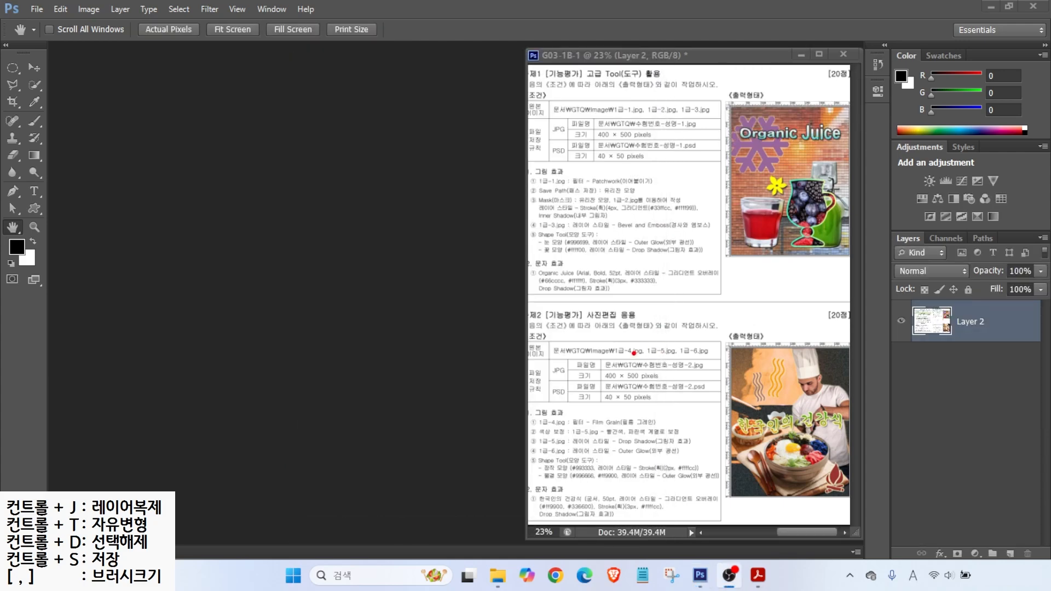
Step: Start a new document and name it with the candidate's number and name
mouse_move(590, 350)
left_mouse_down()
mouse_move(675, 389)
mouse_move(708, 390)
left_mouse_up()
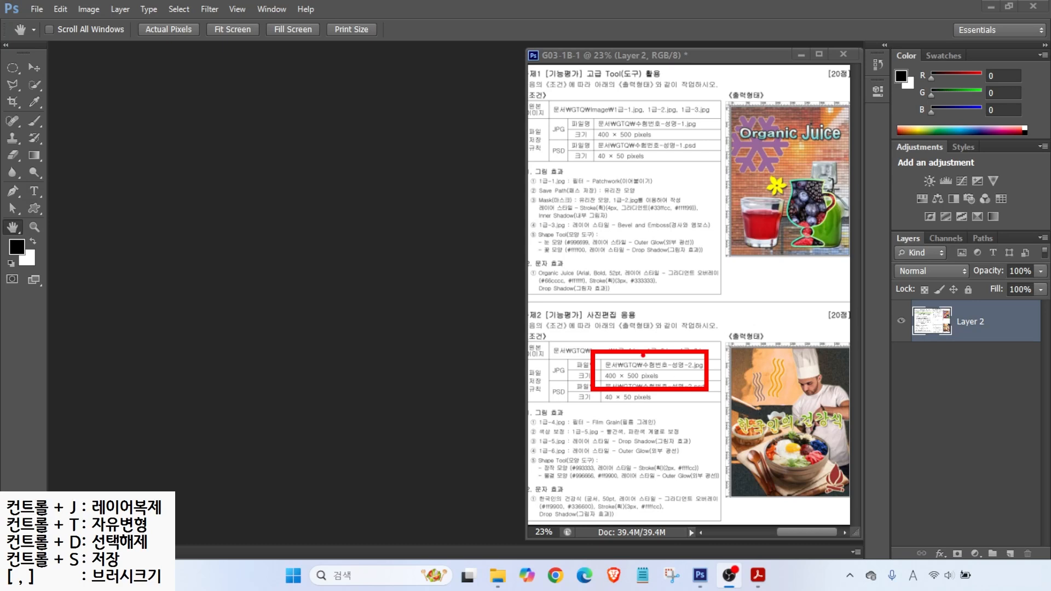
left_click_drag(634, 387, 672, 421)
key("Escape")
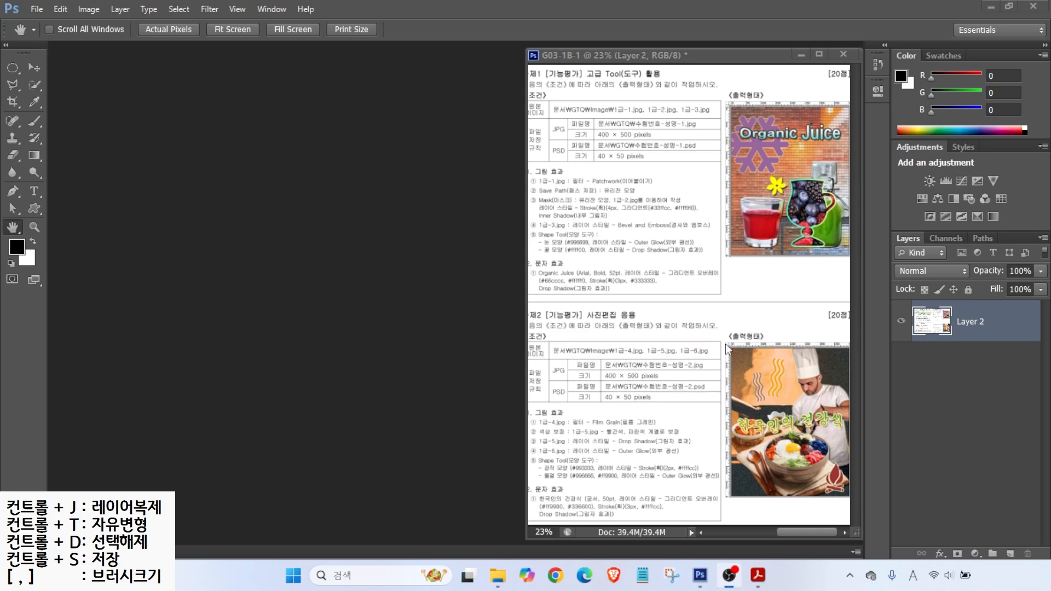
left_click(38, 10)
left_click(51, 22)
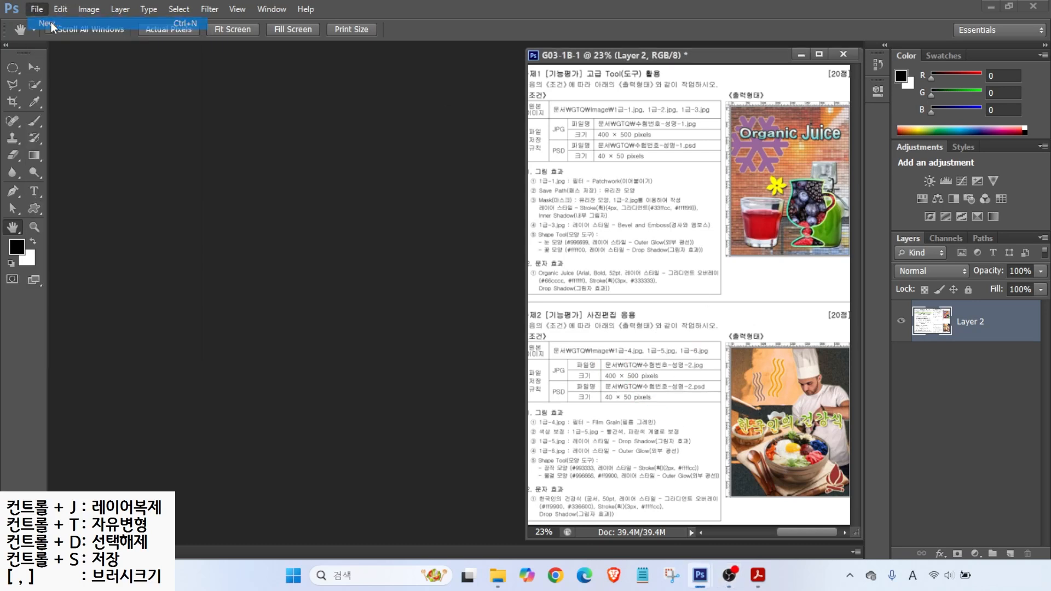
type("1234-")
key("Hangul")
type("박ㅇ")
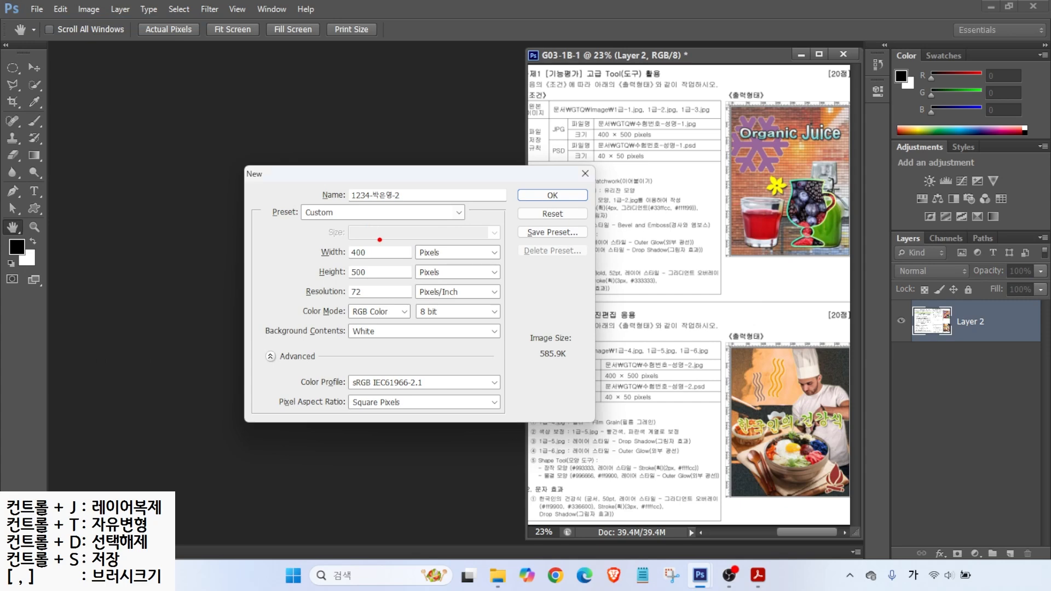
Step: Create the document at 400 × 500 px, 72 ppi, RGB 8-bit, White background
left_click_drag(405, 237, 444, 263)
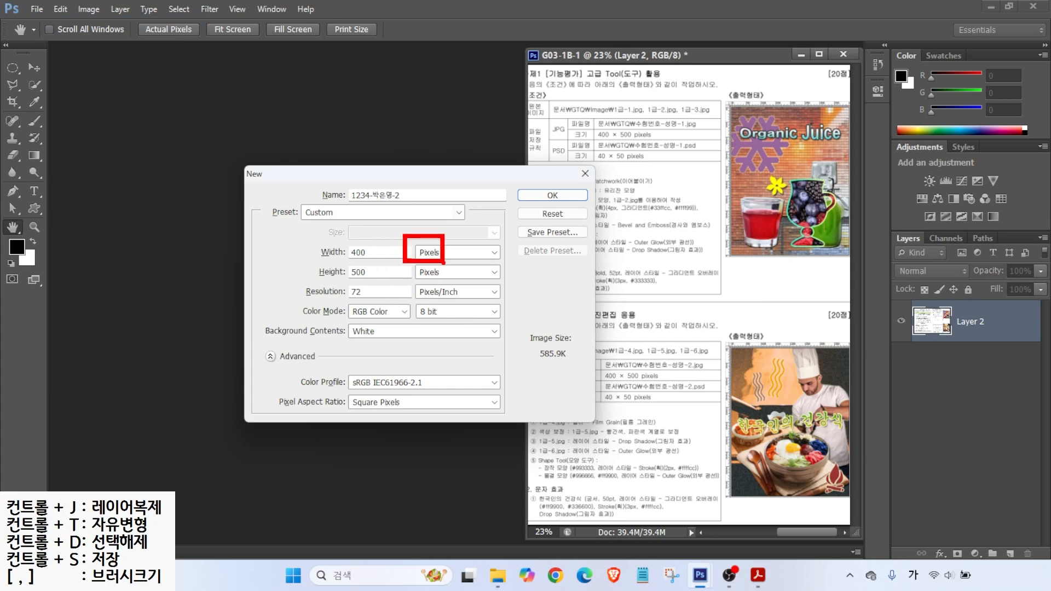
left_click_drag(350, 247, 316, 219)
left_click_drag(347, 268, 302, 229)
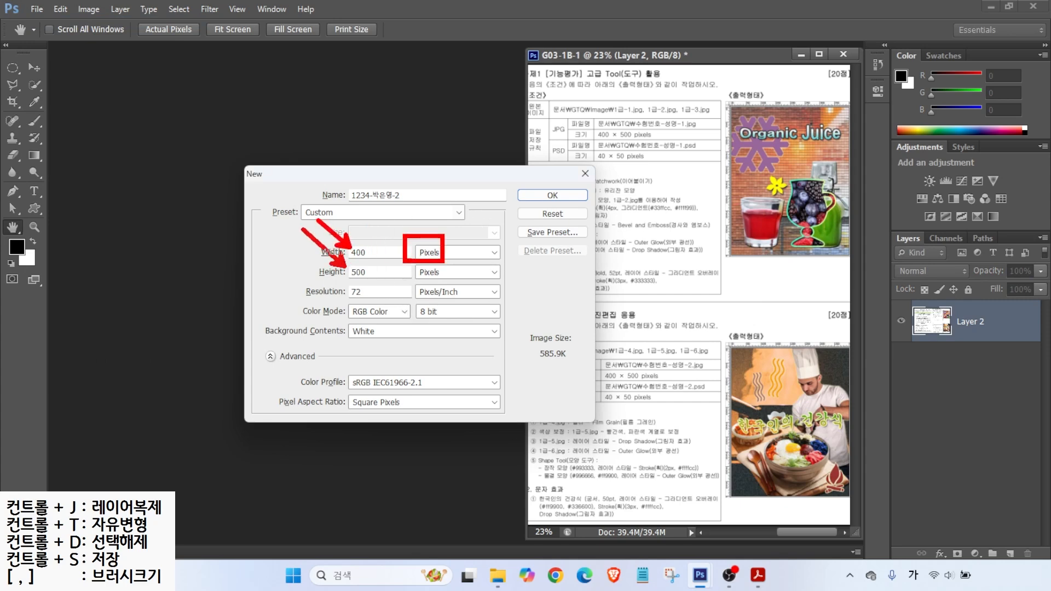
mouse_move(342, 282)
left_mouse_down()
mouse_move(417, 326)
mouse_move(454, 325)
left_mouse_up()
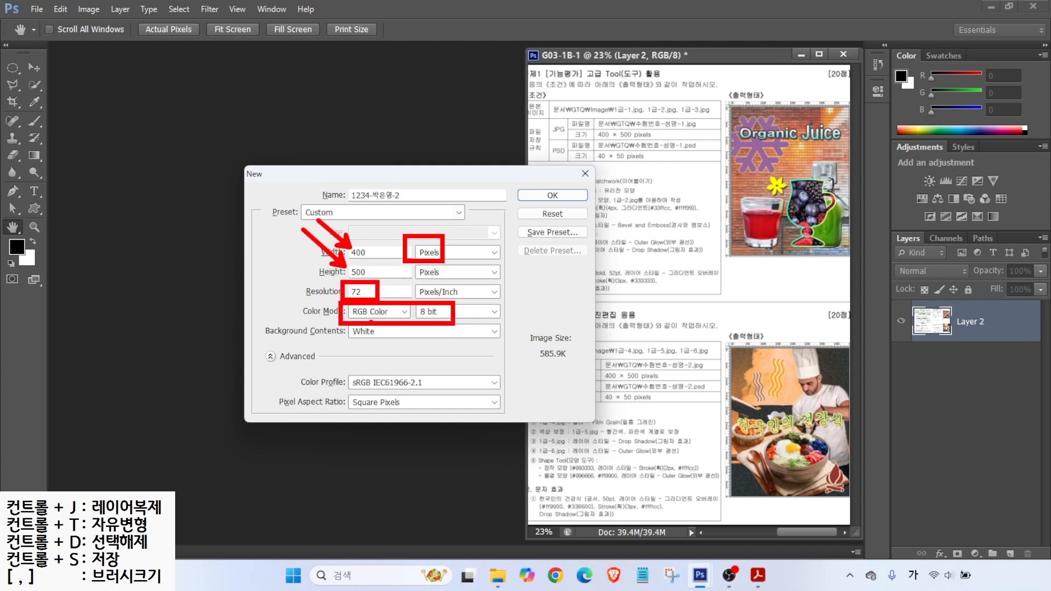
left_click_drag(355, 338, 331, 364)
left_click(549, 195)
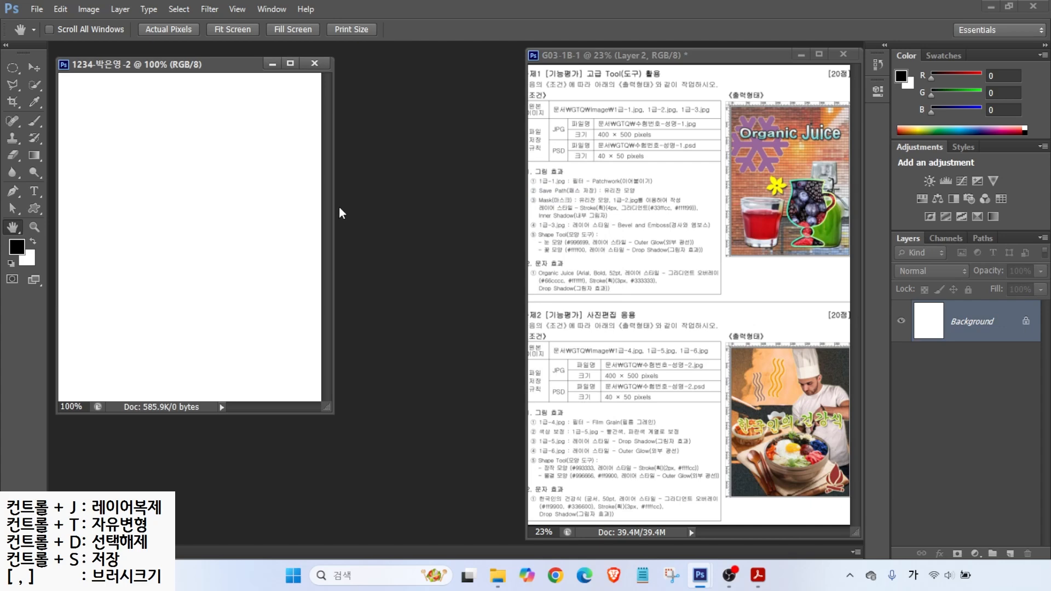
Step: Show rulers, fit the blank canvas to the window, and bring up the Open dialog
key("ctrl+r")
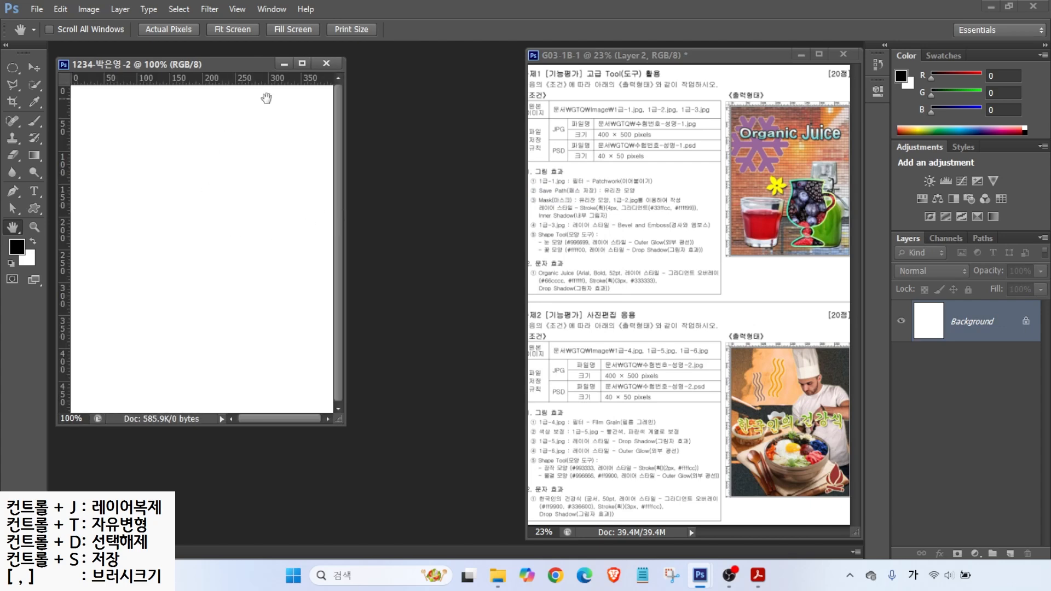
double_click(14, 231)
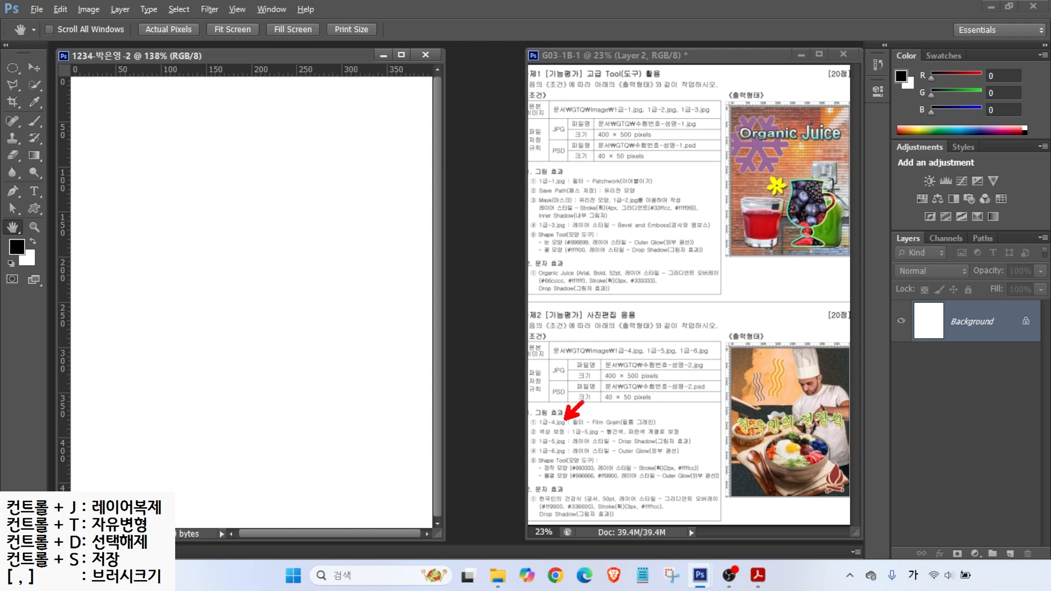
left_click_drag(579, 432, 673, 430)
key("Escape")
mouse_move(66, 66)
left_mouse_down()
mouse_move(399, 461)
mouse_move(416, 464)
left_mouse_up()
left_click_drag(512, 94, 865, 467)
mouse_move(493, 107)
left_mouse_down()
mouse_move(475, 136)
mouse_move(471, 244)
mouse_move(491, 287)
left_mouse_up()
key("Escape")
key("ctrl+o")
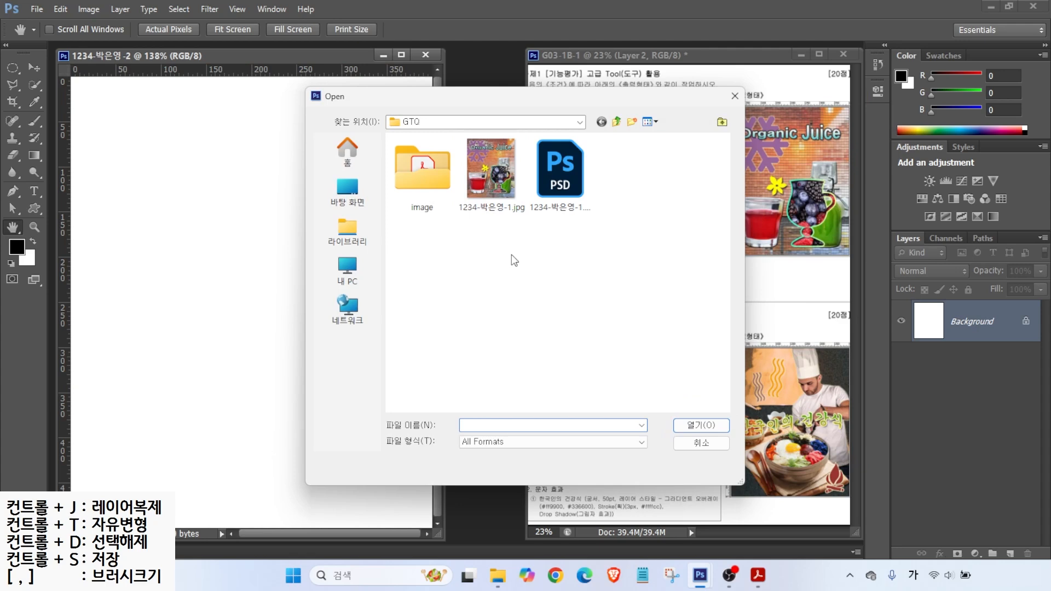
Step: Open 1급-4.jpg and resize the pot photo to 400 × 500 pixels
double_click(425, 171)
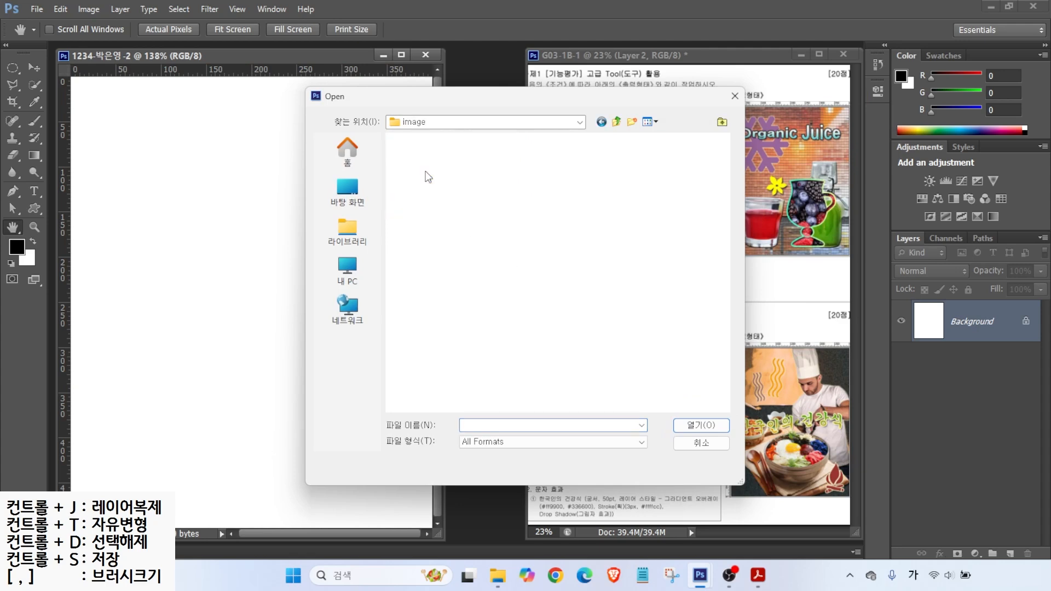
left_click(614, 176)
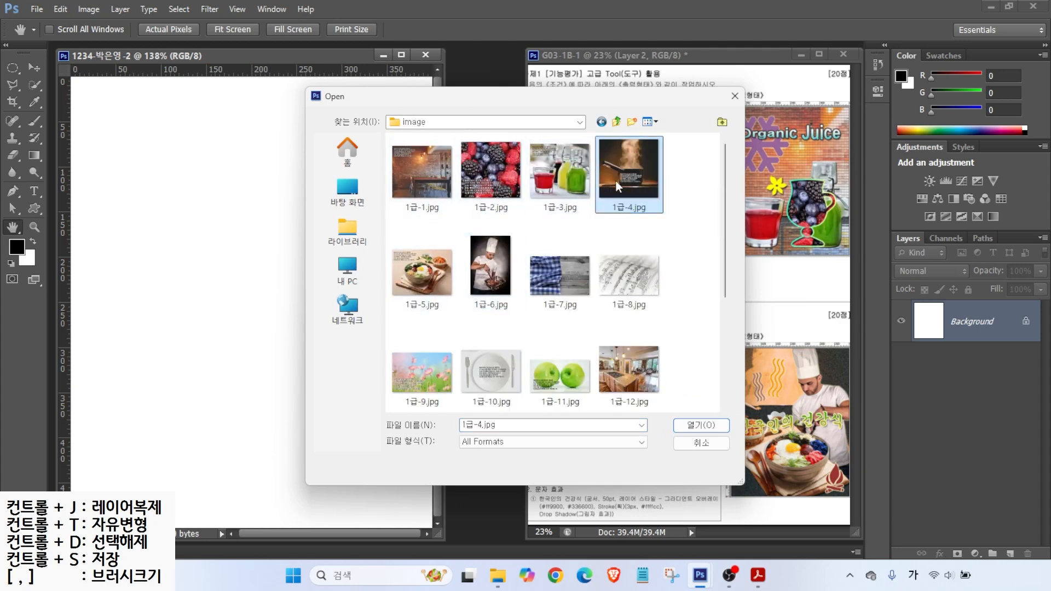
left_click(702, 425)
left_click_drag(293, 81, 465, 120)
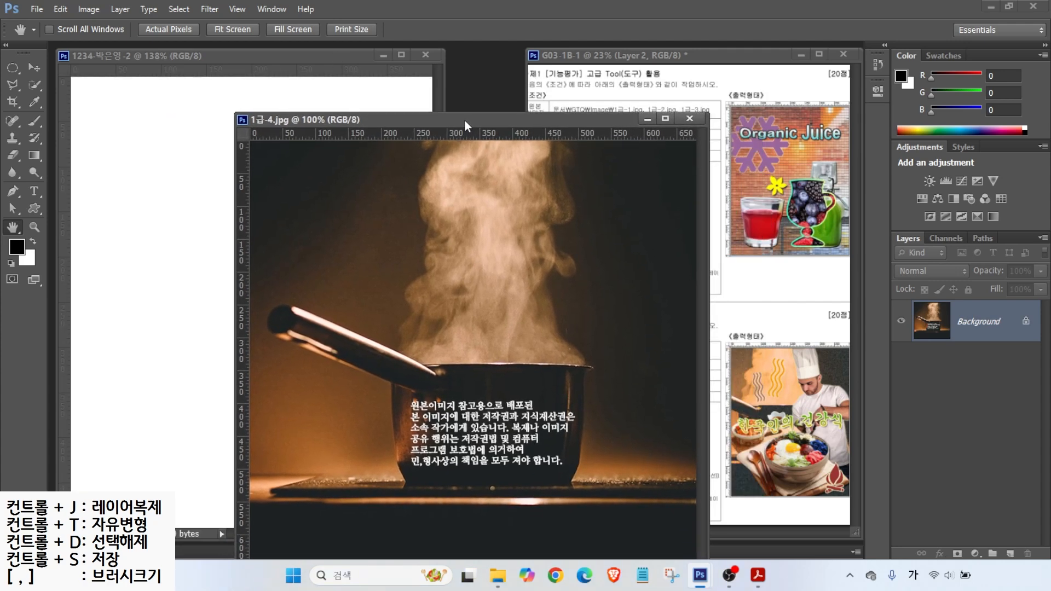
left_click(96, 11)
left_click(114, 100)
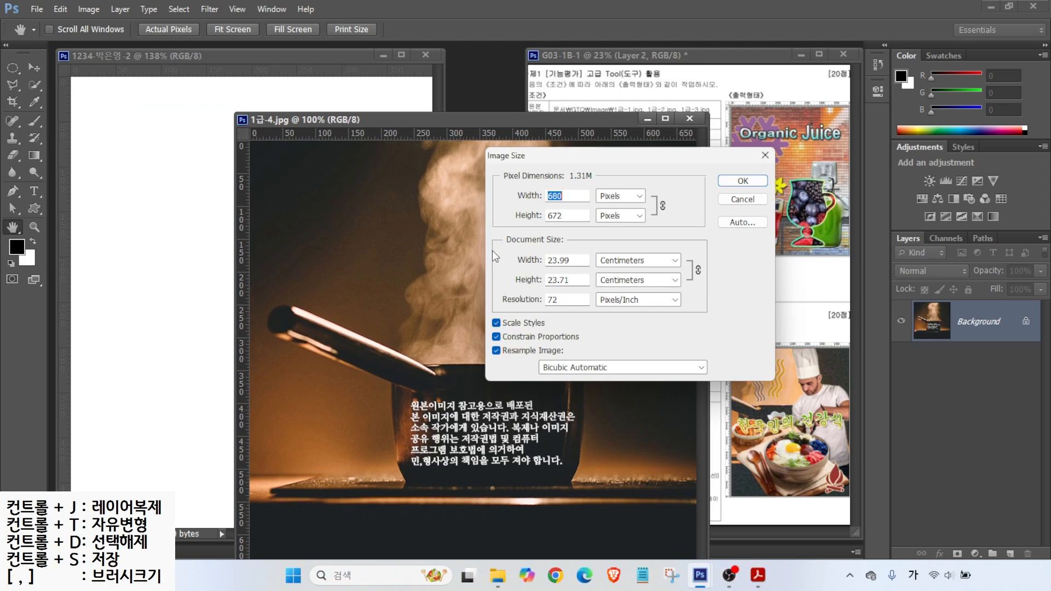
type("400")
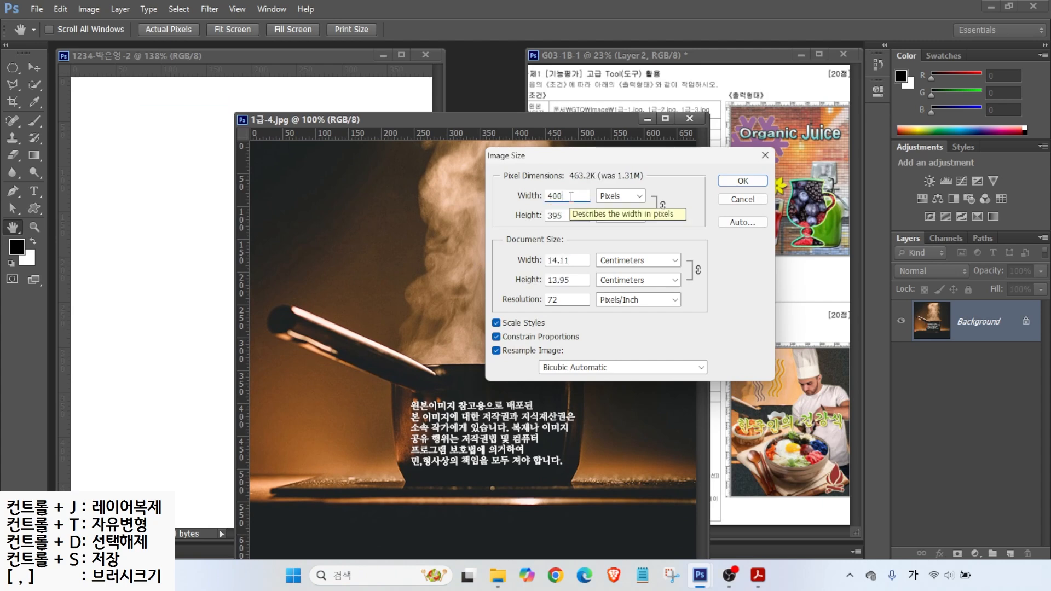
double_click(567, 217)
type("500")
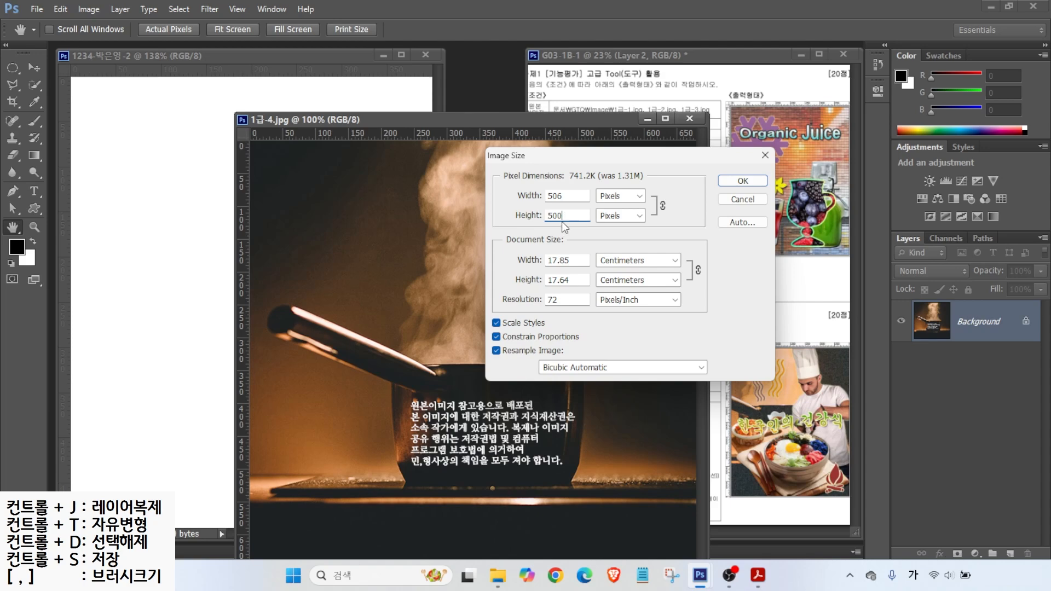
left_click(743, 183)
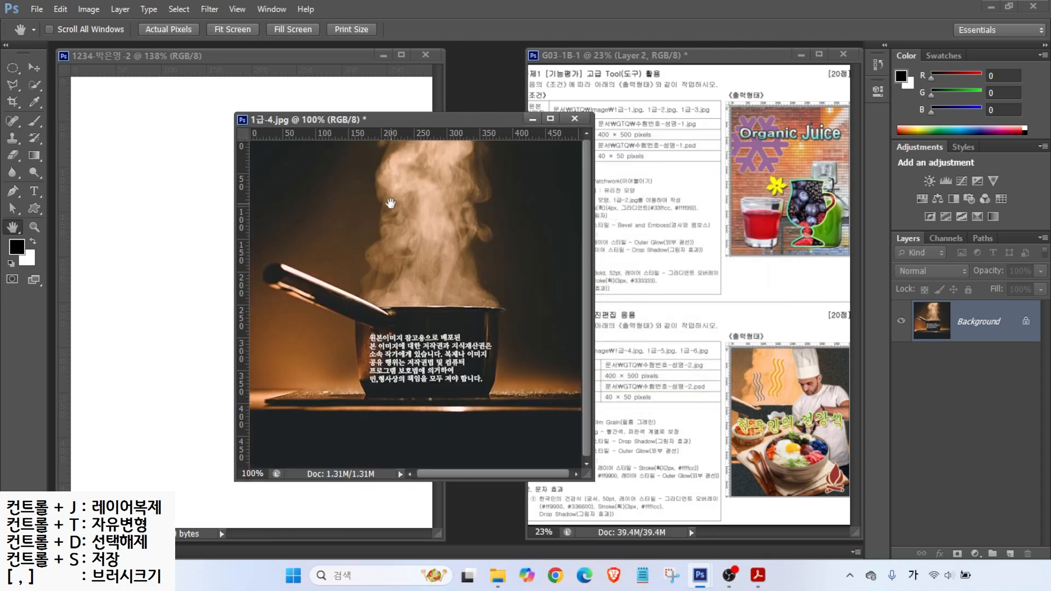
Step: Drag the pot photo into the poster and align it to fill the canvas
left_click(34, 68)
left_click_drag(370, 277, 163, 259)
left_click_drag(231, 272, 212, 267)
left_click_drag(209, 208, 198, 208)
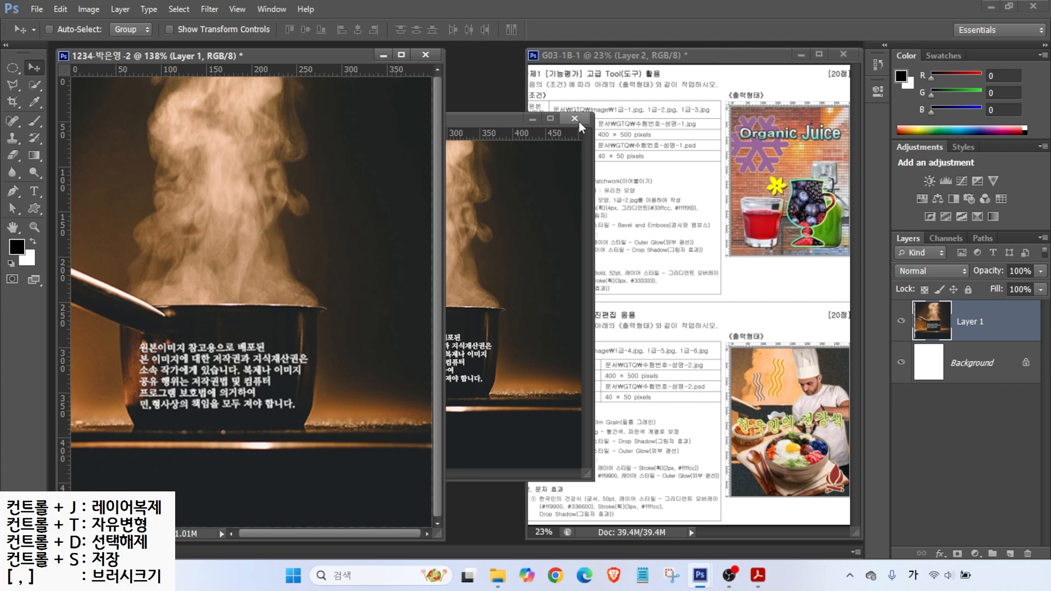
Step: Close 1급-4.jpg without saving and rename Layer 1 to 1-4
left_click(575, 119)
left_click(519, 224)
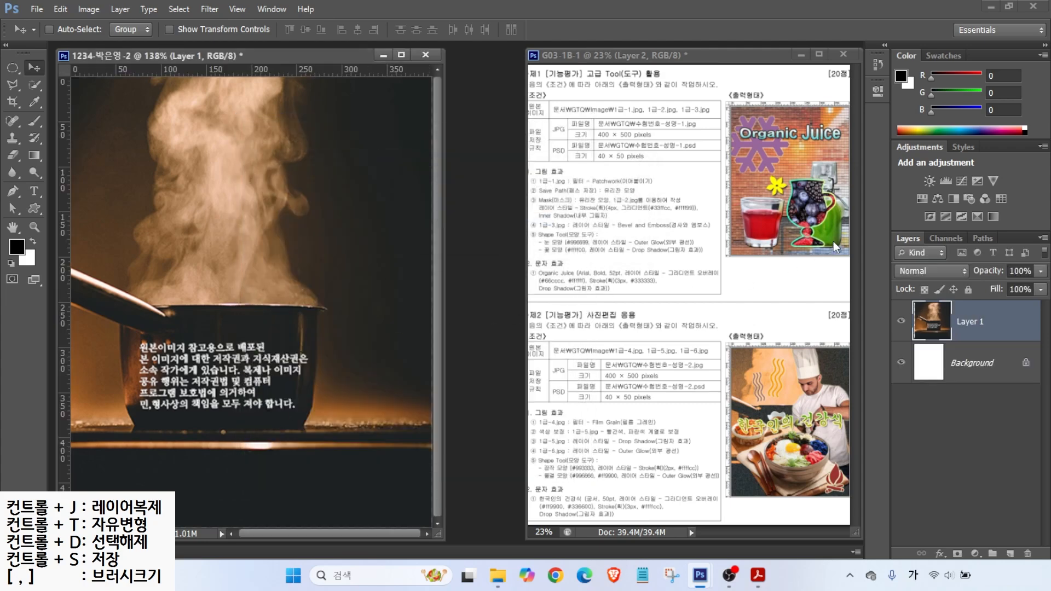
double_click(969, 322)
type("1-4")
key("Return")
Step: Apply Filter Gallery > Artistic > Film Grain with Grain 4, Highlight Area 0, Intensity 10
left_click(207, 9)
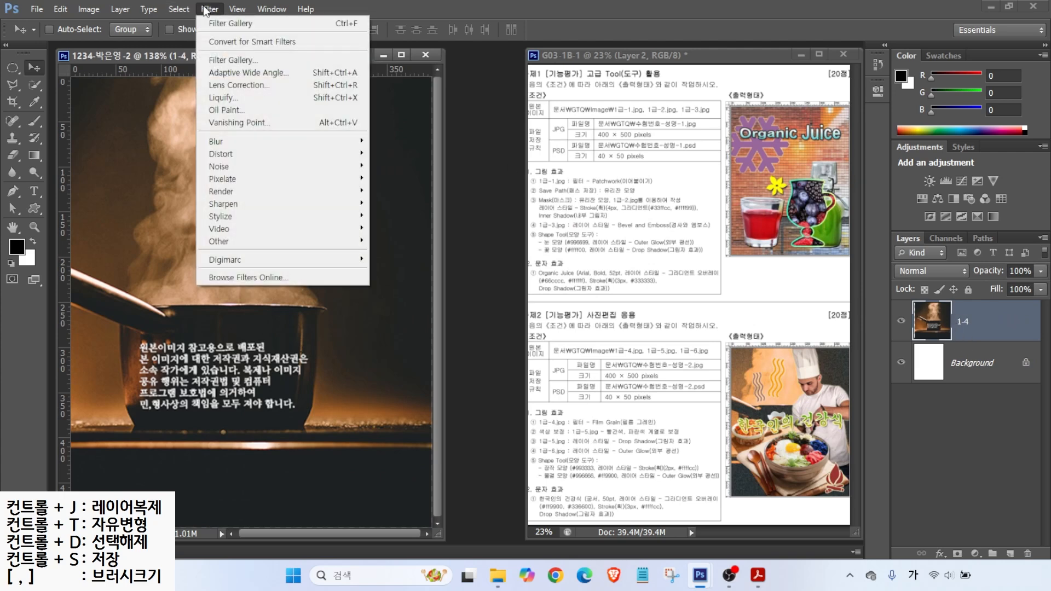
left_click(224, 56)
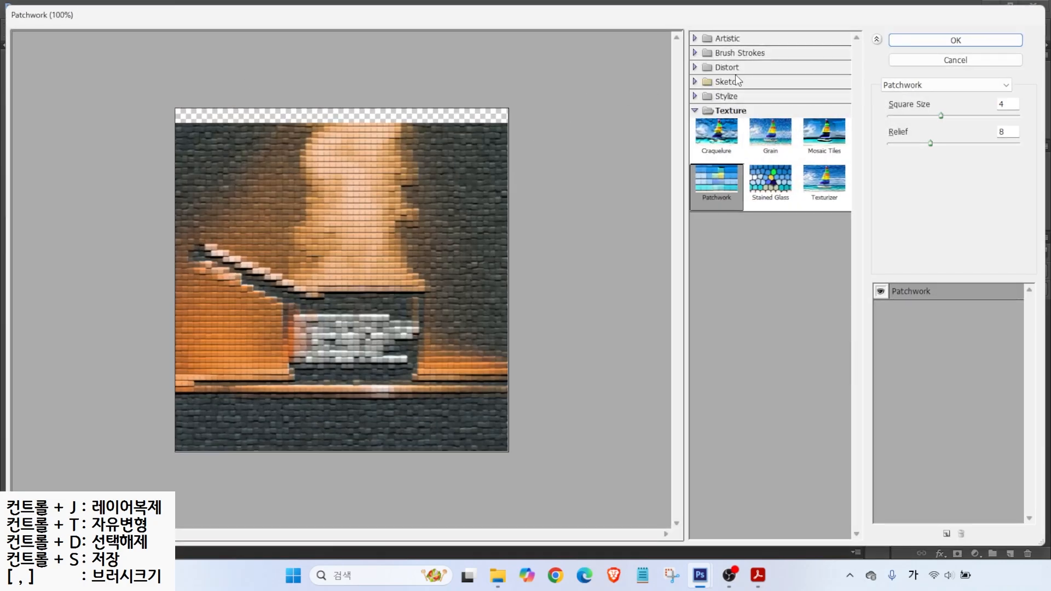
left_click(695, 38)
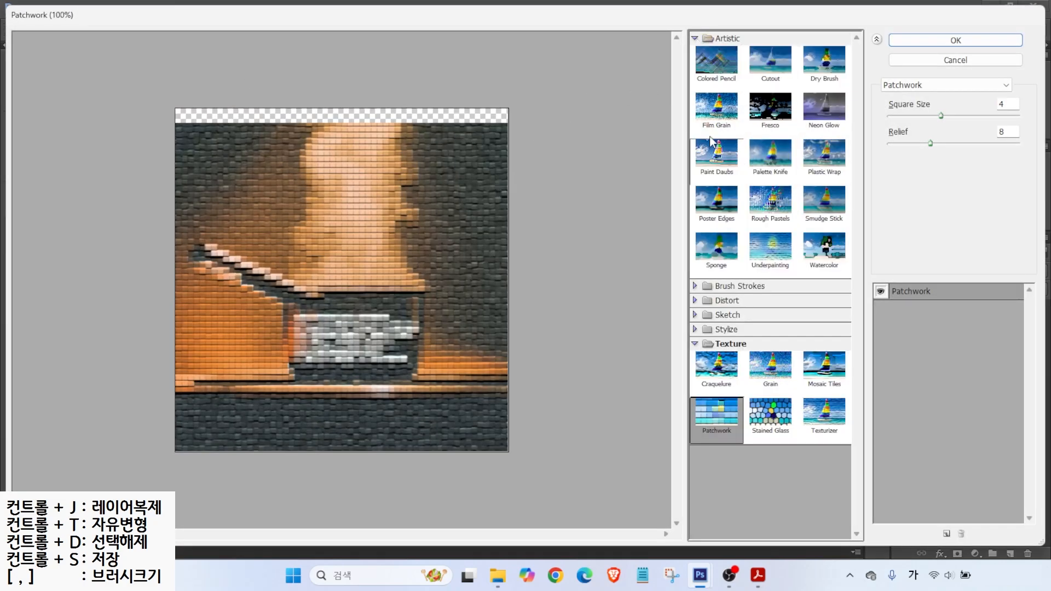
left_click(714, 117)
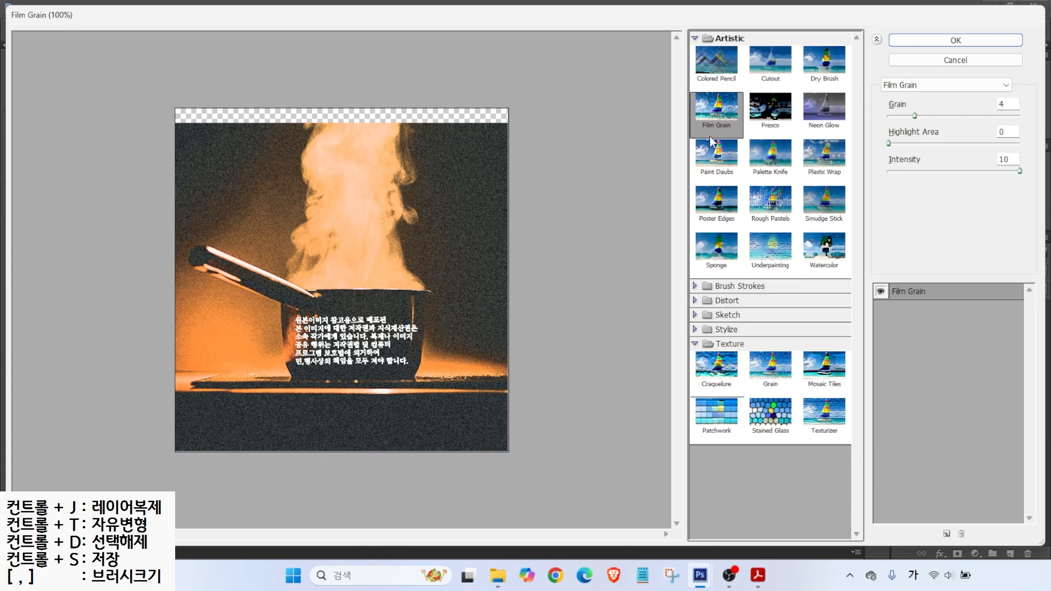
left_click(897, 86)
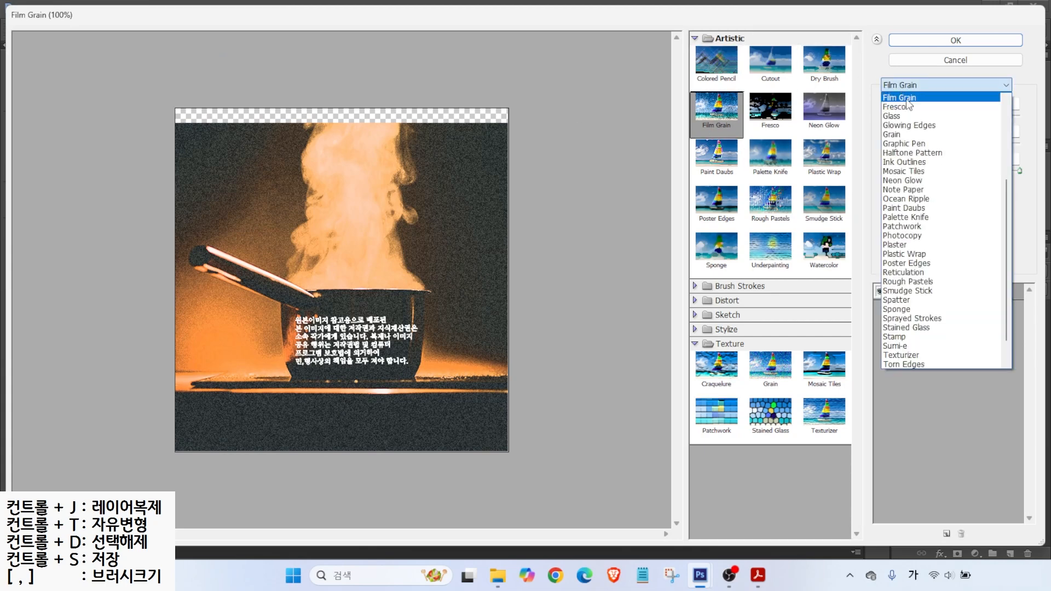
left_click(937, 41)
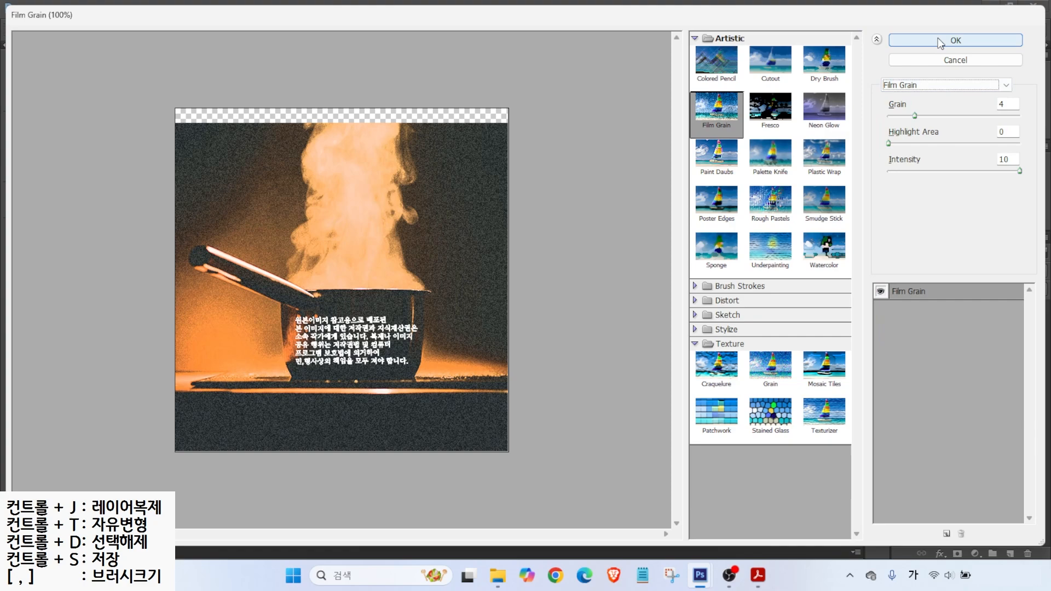
left_click(937, 40)
mouse_move(536, 434)
left_mouse_down()
mouse_move(495, 406)
mouse_move(596, 437)
mouse_move(660, 440)
mouse_move(603, 407)
left_mouse_up()
left_click_drag(636, 425, 653, 398)
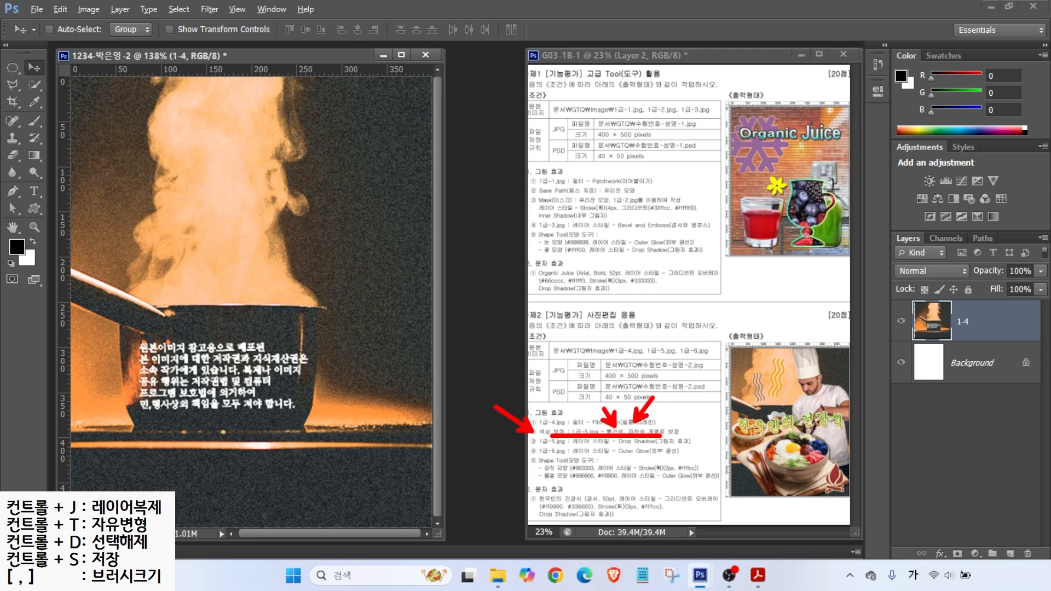
key("Escape")
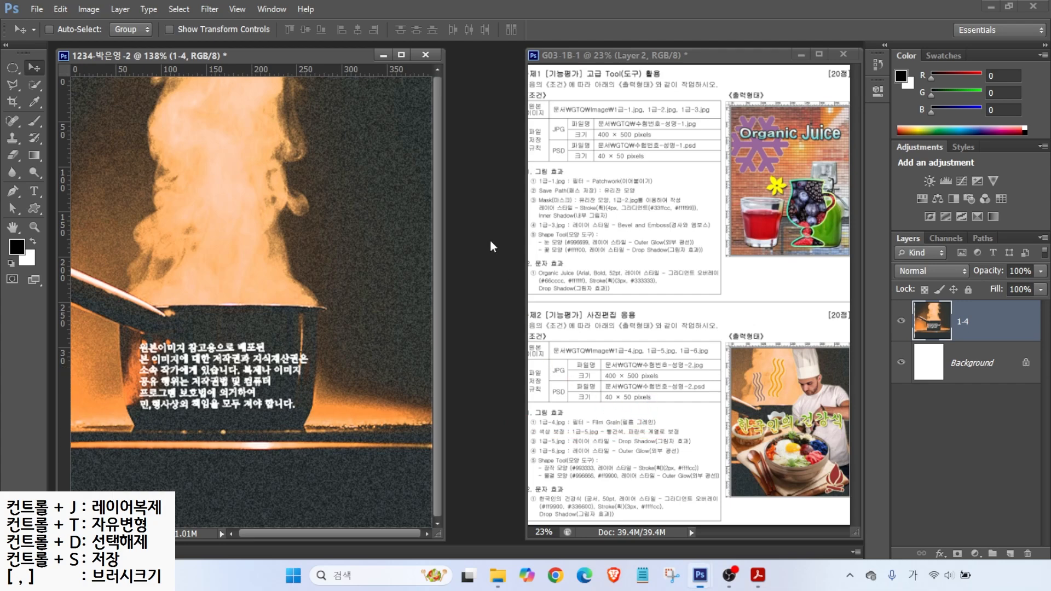
Step: Open the 1급-5.jpg bibimbap photo
key("ctrl+o")
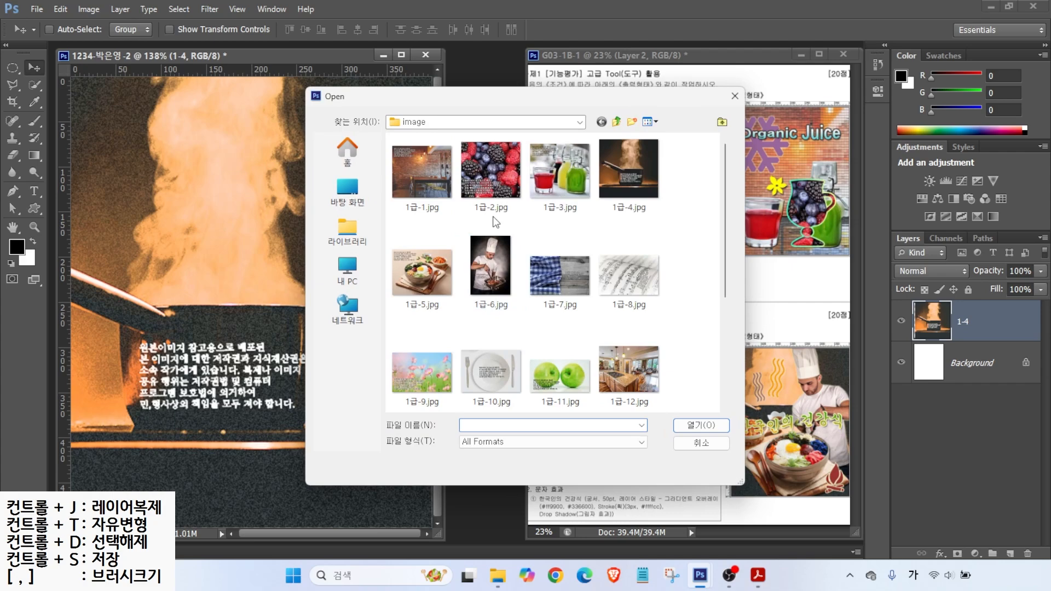
left_click(430, 275)
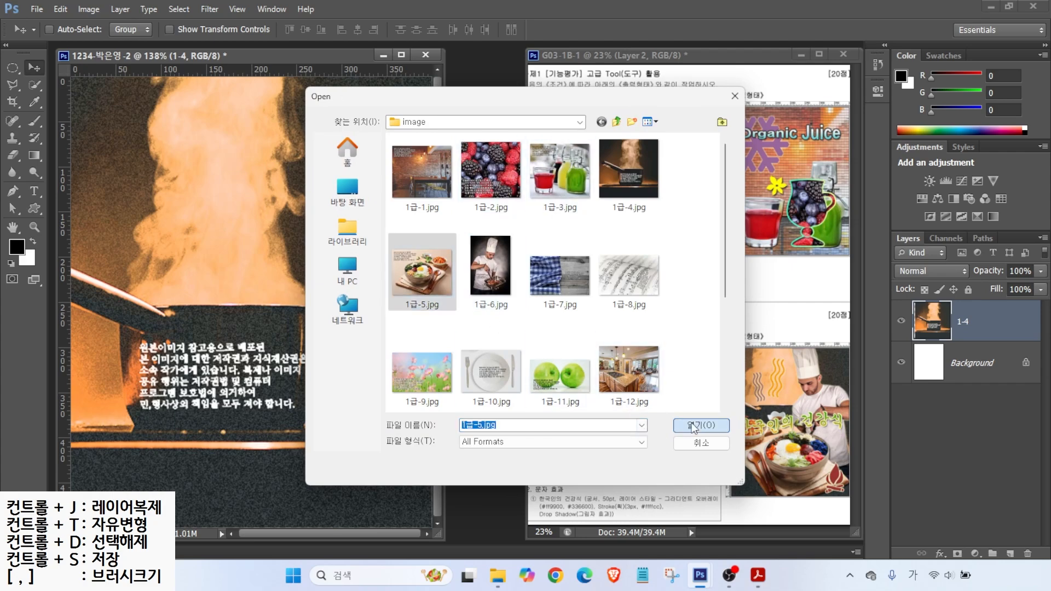
left_click(702, 425)
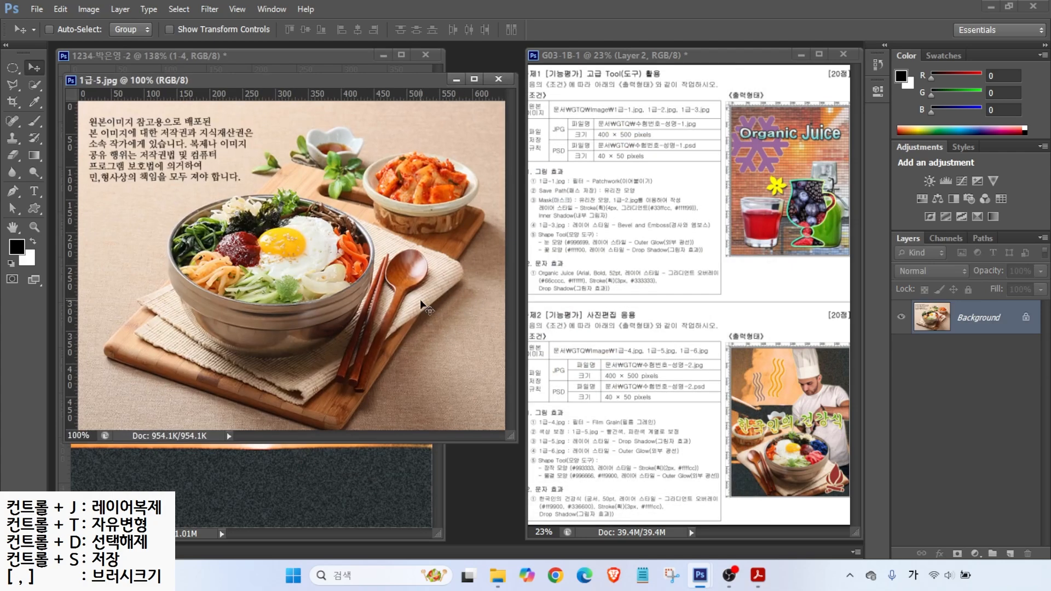
mouse_move(396, 343)
left_mouse_down()
mouse_move(193, 264)
mouse_move(415, 201)
mouse_move(366, 335)
left_mouse_up()
key("Escape")
Step: Quick-select the board, napkin, bowl, sauce dish and kimchi bowl
left_click(37, 85)
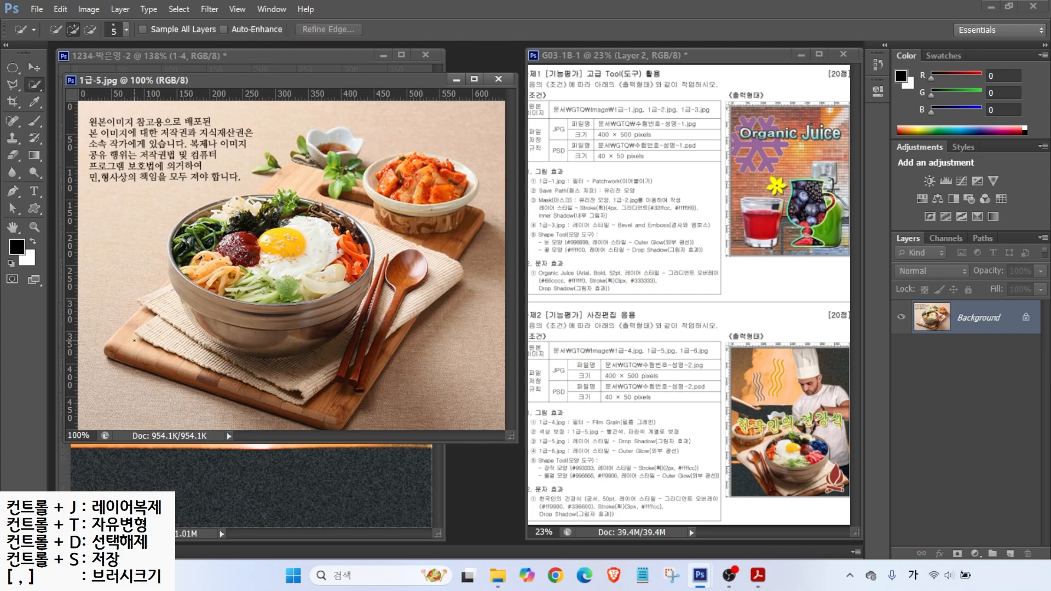
mouse_move(135, 342)
left_mouse_down()
mouse_move(200, 356)
mouse_move(285, 351)
mouse_move(399, 246)
mouse_move(384, 240)
left_mouse_up()
mouse_move(169, 315)
left_mouse_down()
mouse_move(170, 292)
mouse_move(209, 242)
mouse_move(300, 189)
mouse_move(337, 146)
mouse_move(311, 157)
left_mouse_up()
key("[")
key("[")
key("[")
key("[")
key("[")
key("[")
key("[")
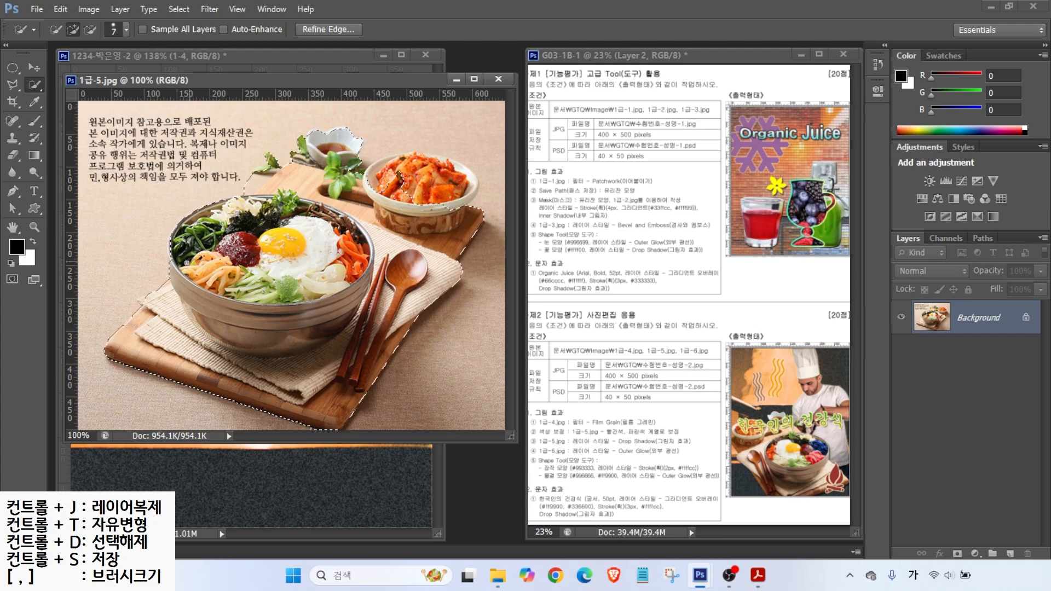
mouse_move(400, 186)
left_mouse_down()
mouse_move(430, 170)
mouse_move(464, 193)
mouse_move(391, 168)
mouse_move(367, 179)
mouse_move(438, 162)
left_mouse_up()
Step: Subtract the stray background area near the bowl with the Polygonal Lasso
left_click(12, 85)
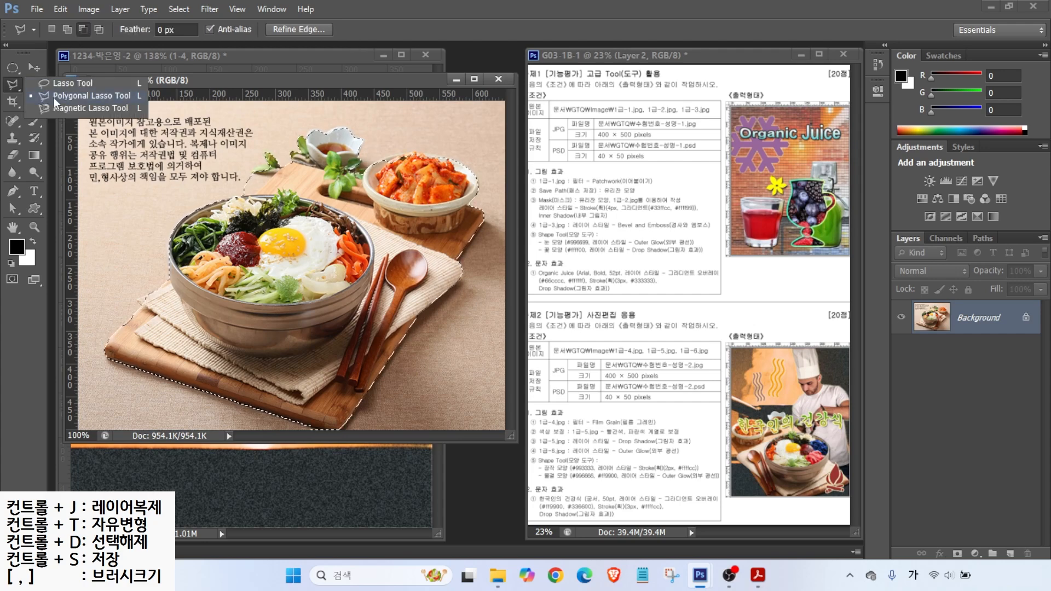
left_click(83, 29)
left_click(209, 190)
left_click(253, 195)
left_click(277, 170)
left_click(256, 177)
Step: Add the kimchi bowl's top rim to the selection with the Polygonal Lasso
left_click(209, 190)
left_click(67, 29)
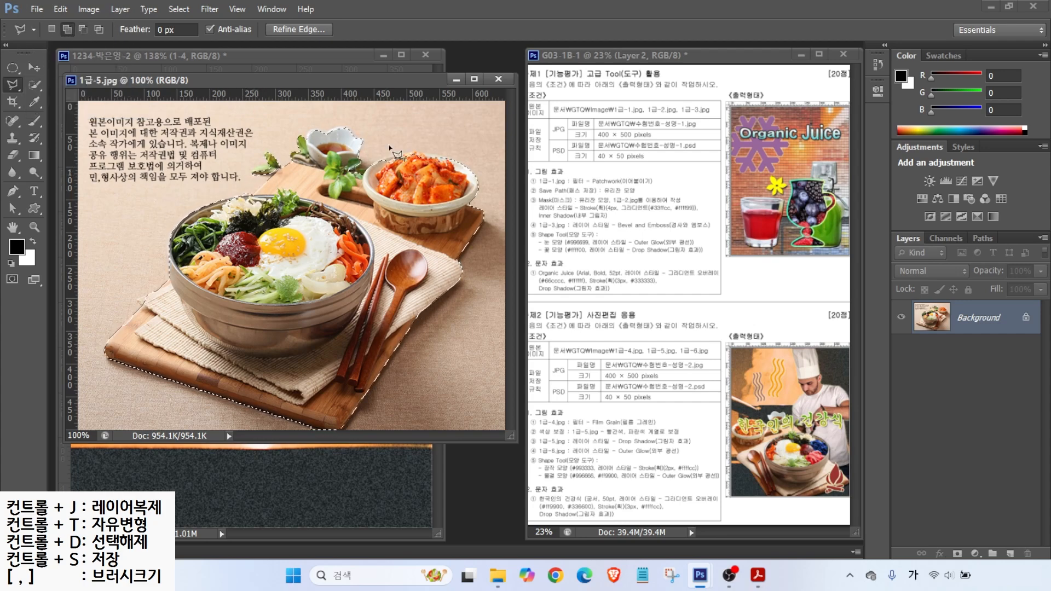
left_click(371, 175)
left_click(398, 155)
left_click(430, 153)
left_click(462, 164)
left_click(371, 175)
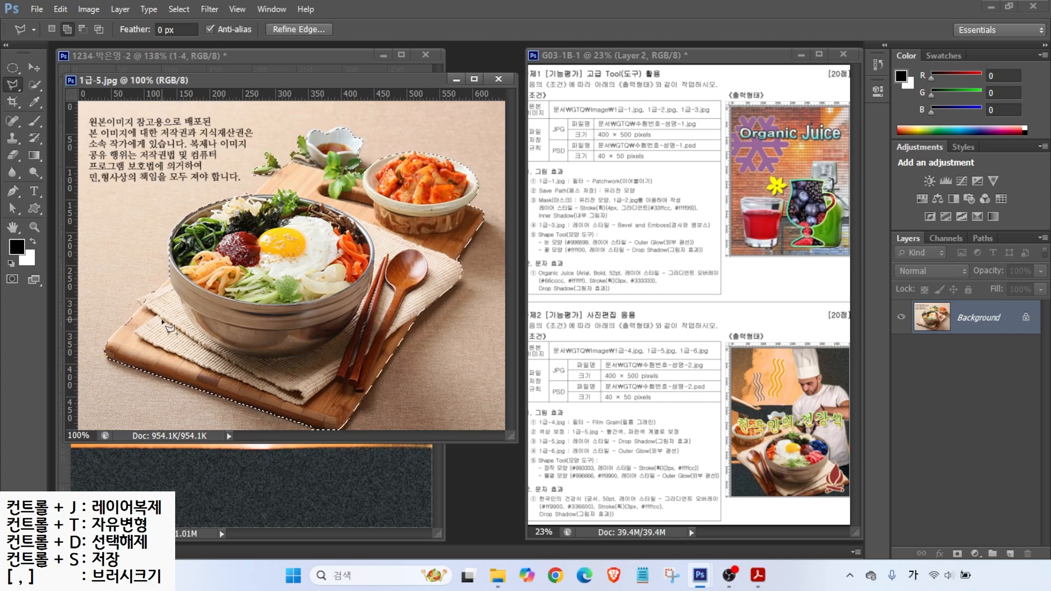
Step: Move the selected food into the poster and name the new layer 1-5
key("v")
left_click_drag(289, 129, 180, 143)
double_click(968, 321)
type("1-5")
key("Return")
left_click_drag(228, 279, 302, 289)
Step: Scale the bibimbap to about 70%, flip it horizontally and place it lower left
key("ctrl+t")
left_click_drag(221, 268, 301, 274)
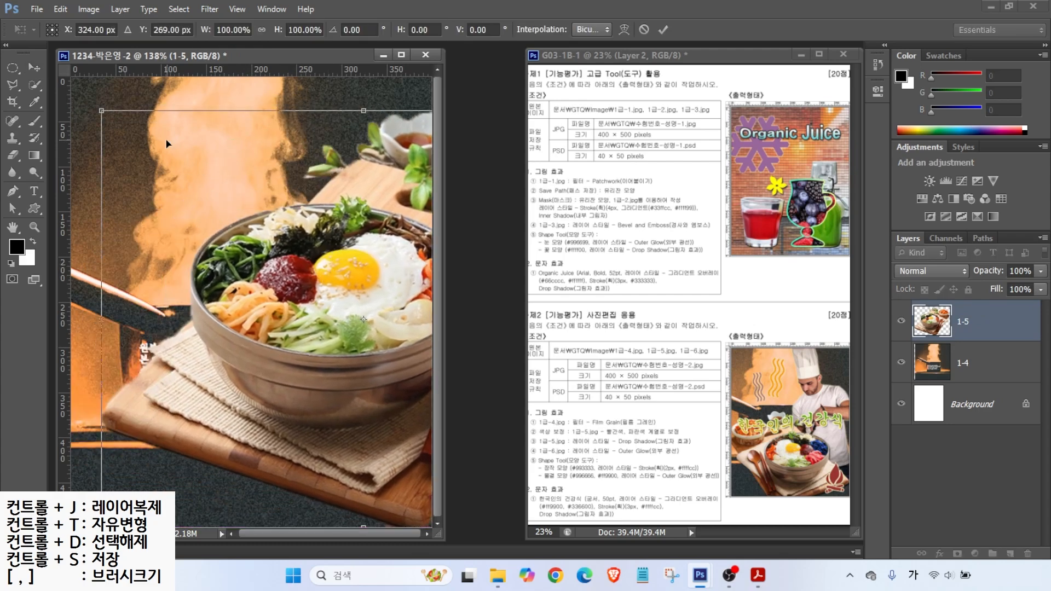
left_click_drag(101, 111, 244, 244)
left_click_drag(344, 330, 175, 299)
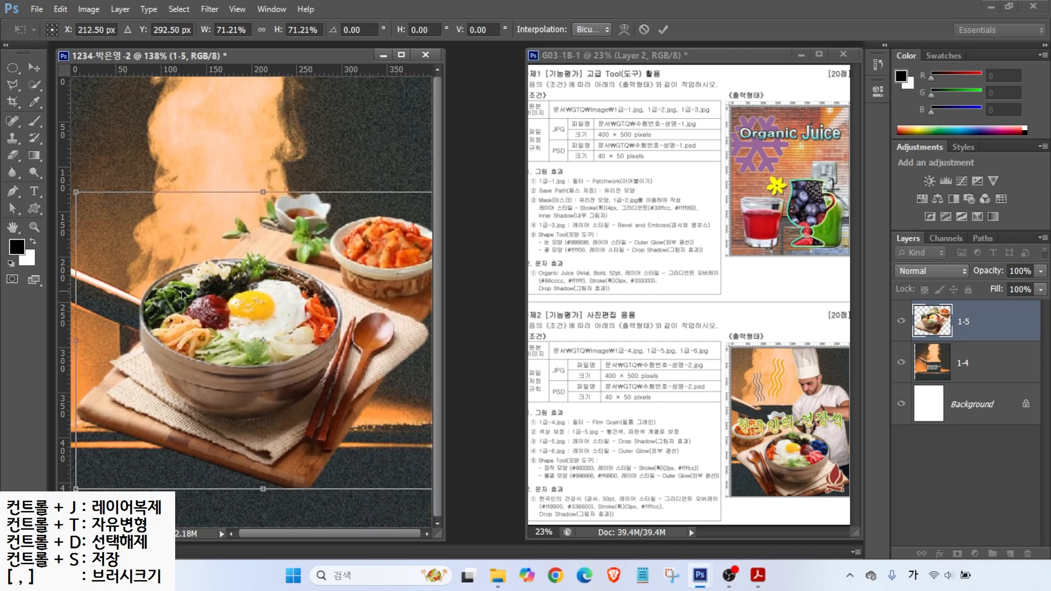
key("ctrl")
key("ctrl")
key("ctrl")
right_click(271, 313)
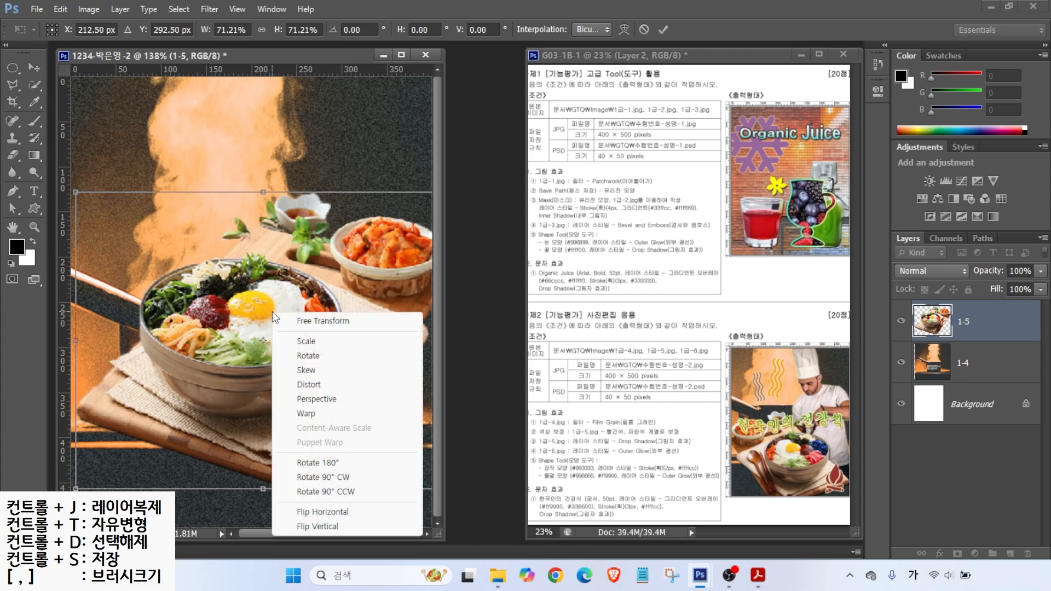
left_click(322, 513)
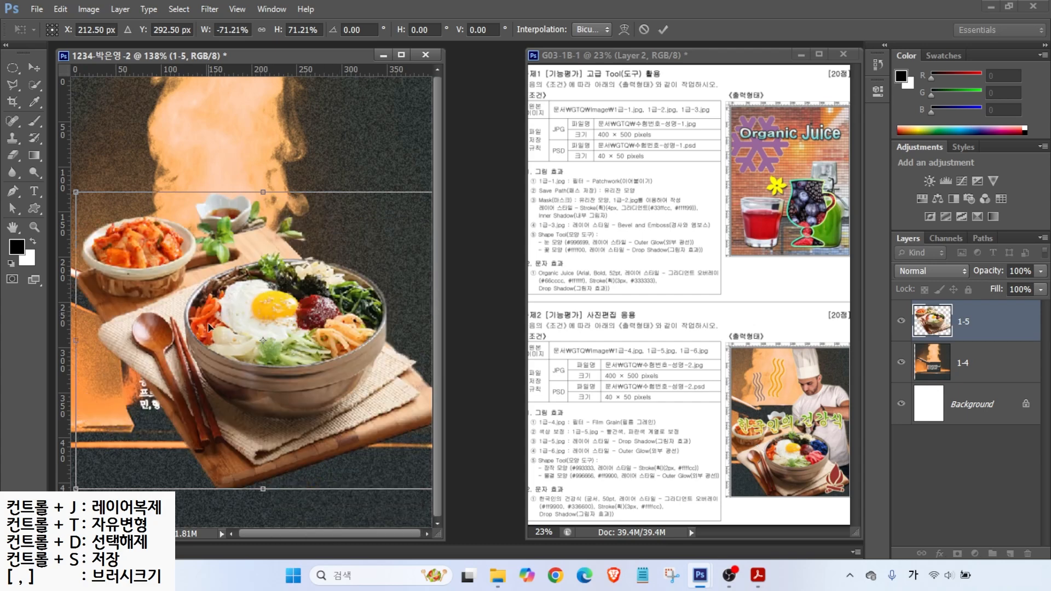
left_click_drag(202, 351, 266, 390)
left_click_drag(98, 254, 115, 267)
left_click_drag(273, 371, 236, 373)
left_click_drag(76, 270, 70, 264)
key("Return")
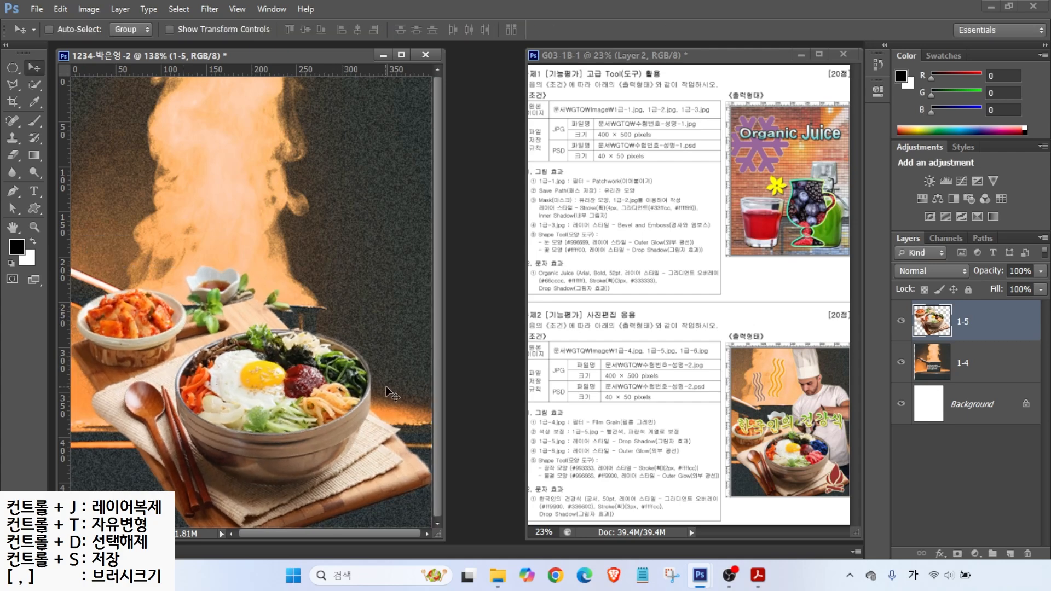
Step: Nudge the layer down and quick-select the dark greens in the bowl
key("shift+Down")
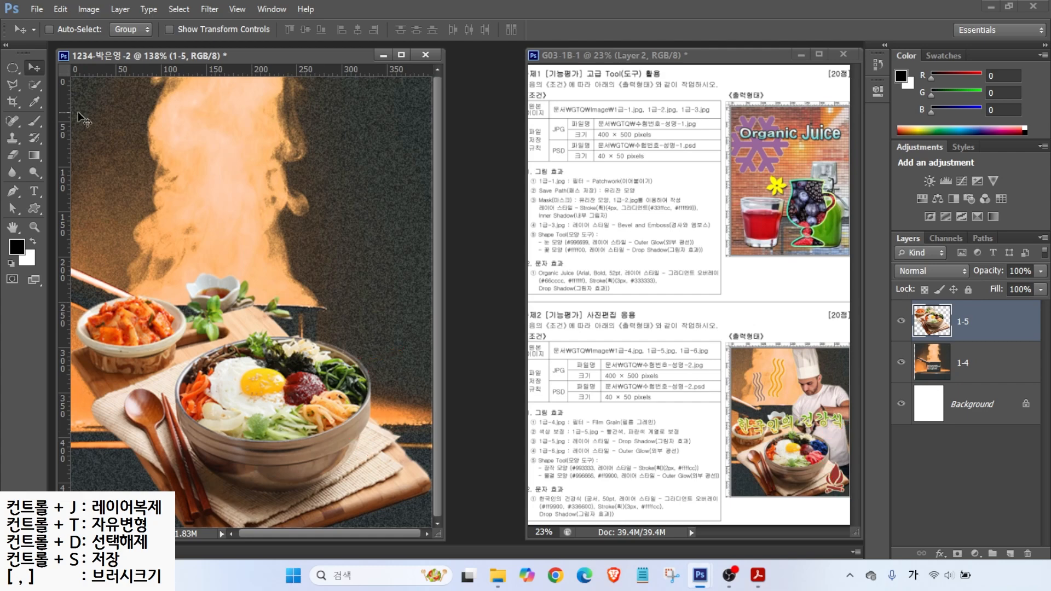
left_click(35, 85)
mouse_move(340, 366)
left_mouse_down()
mouse_move(327, 371)
mouse_move(352, 390)
mouse_move(351, 366)
left_mouse_up()
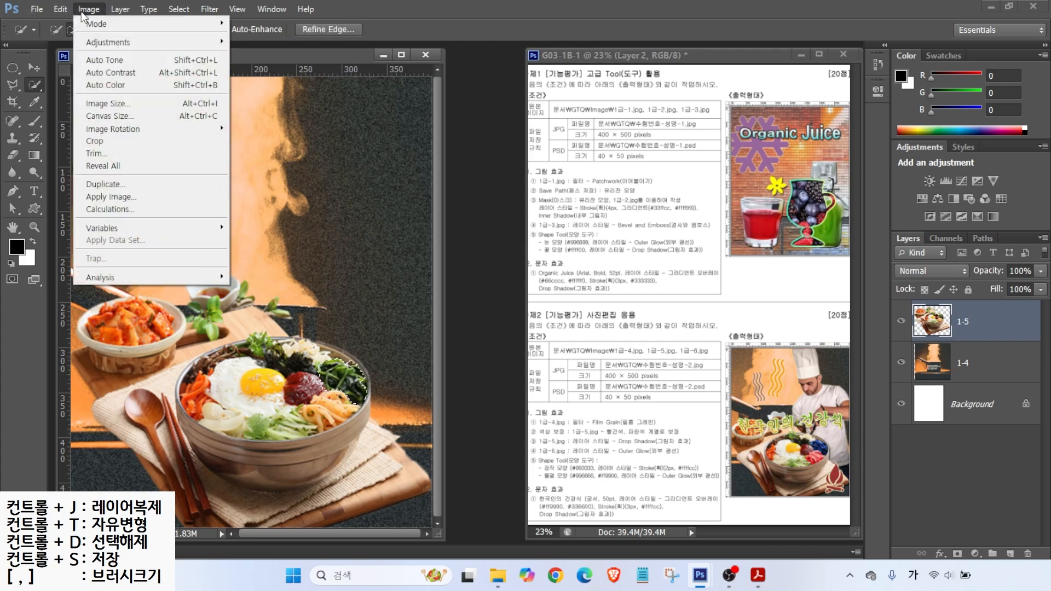
Step: Shift the hue and boost the saturation of the selected greens with Hue/Saturation
left_click(100, 44)
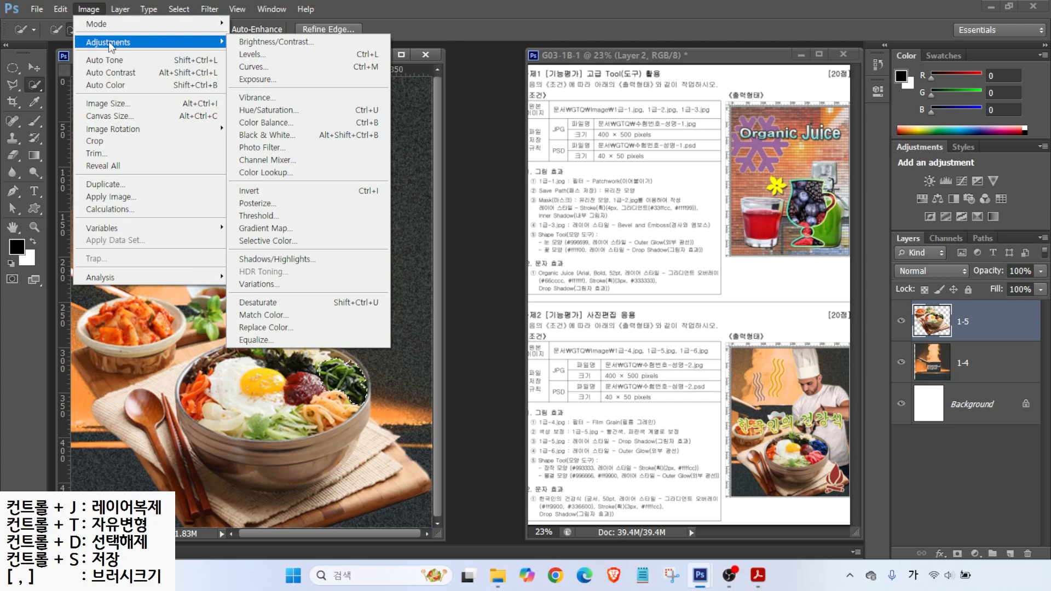
left_click(265, 110)
left_click_drag(643, 241, 706, 233)
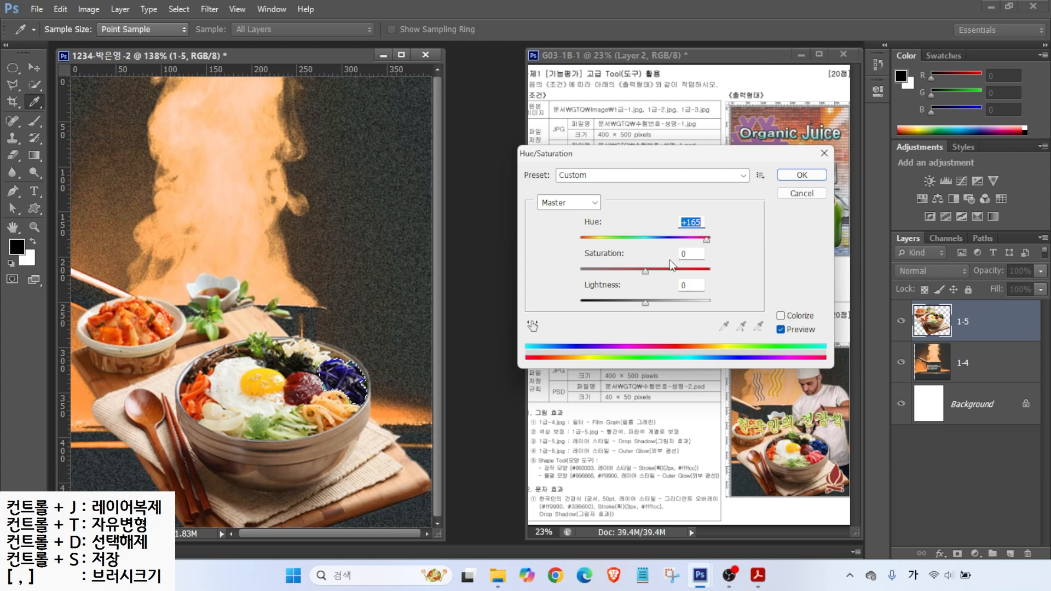
left_click_drag(643, 272, 681, 268)
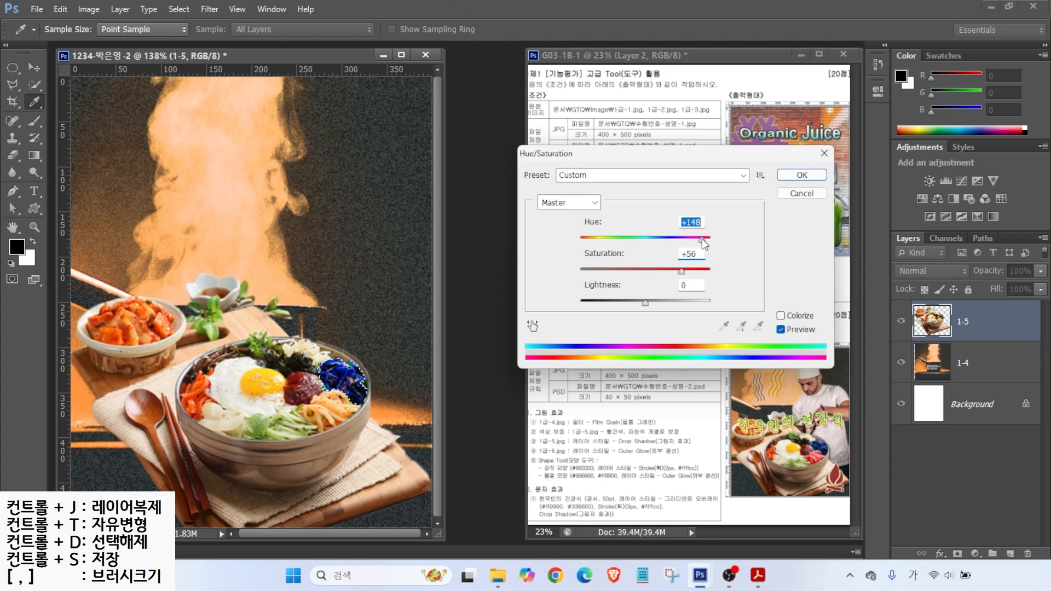
left_click(802, 174)
Step: Deselect, then quick-select the noodles in the bowl
key("w")
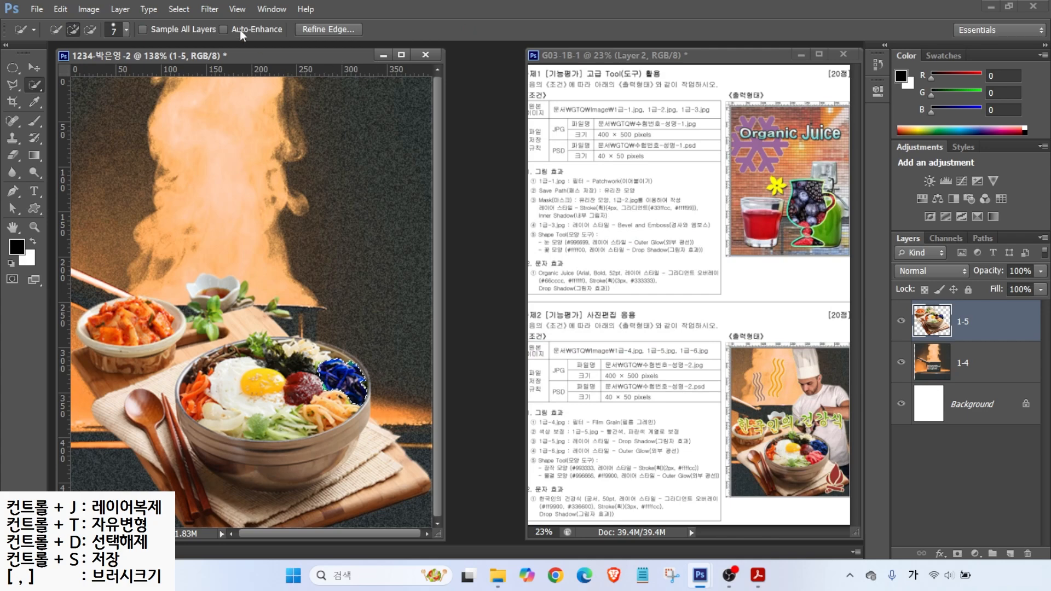
left_click(178, 9)
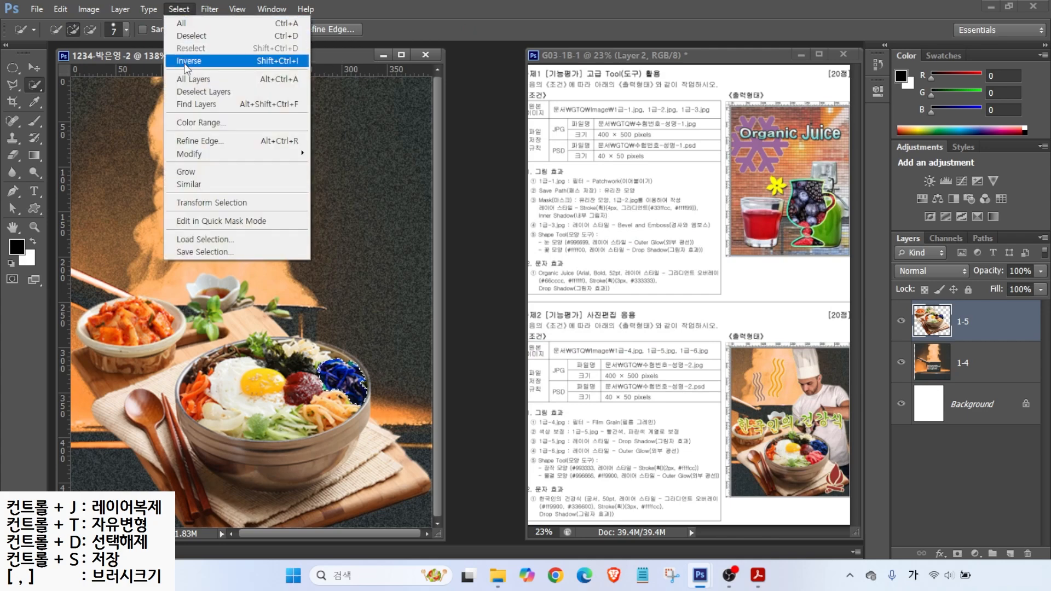
left_click(184, 39)
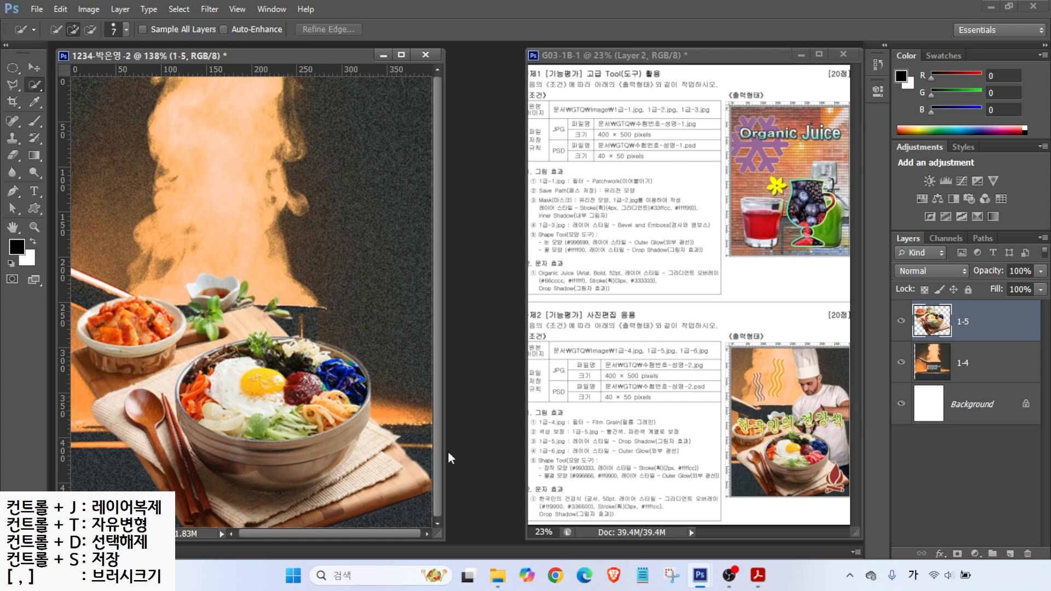
left_click(322, 419)
left_click_drag(341, 409, 345, 415)
key("alt")
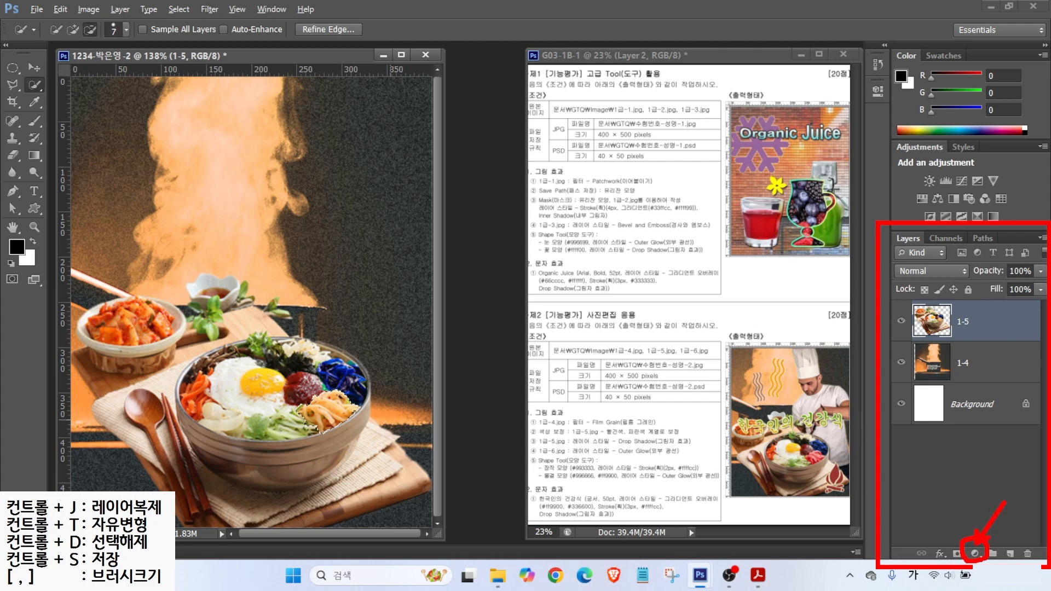
Step: Add a Hue/Saturation adjustment layer: Hue -36, Saturation +50, Lightness -12
left_click(974, 554)
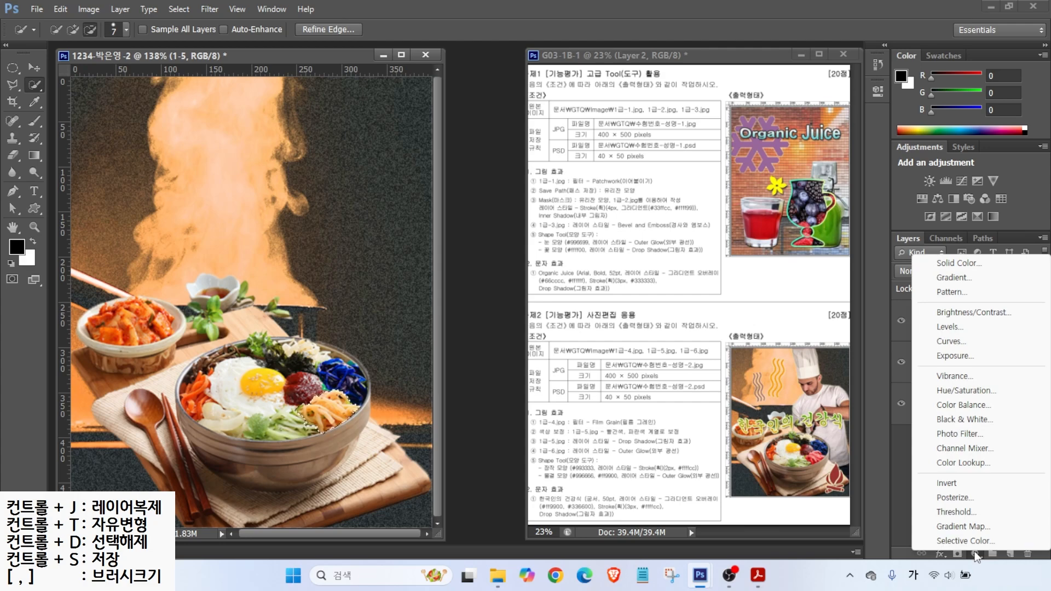
left_click(961, 393)
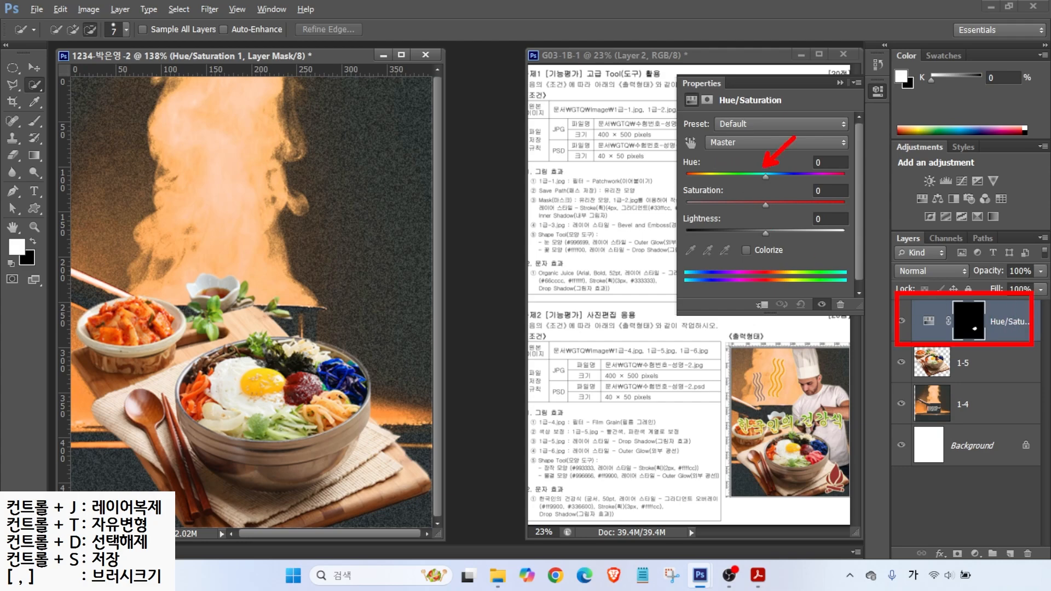
mouse_move(767, 176)
left_mouse_down()
mouse_move(723, 176)
mouse_move(738, 176)
mouse_move(767, 205)
mouse_move(797, 205)
mouse_move(764, 233)
left_mouse_up()
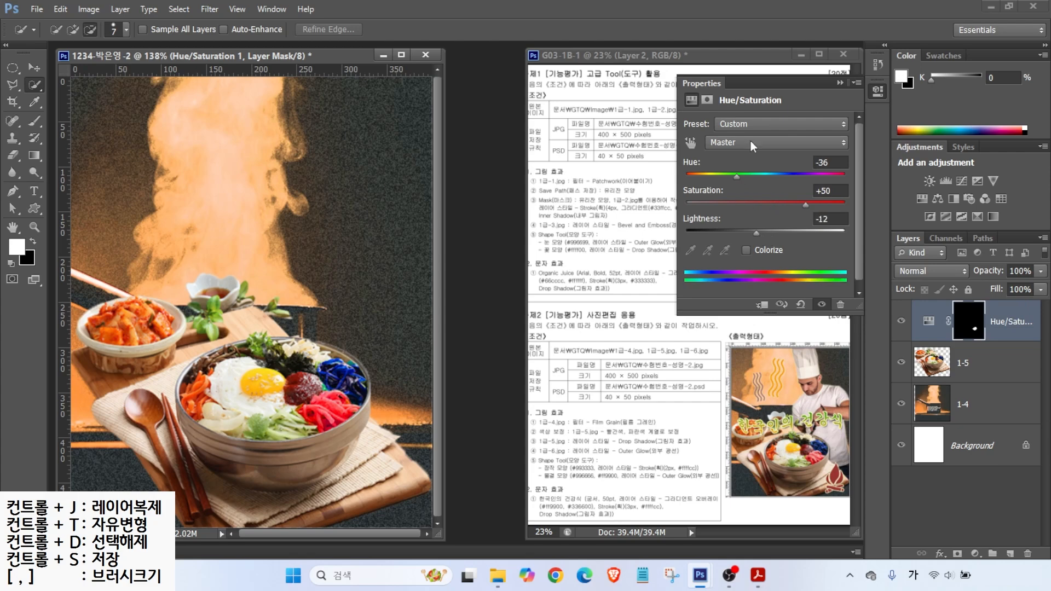
left_click(859, 80)
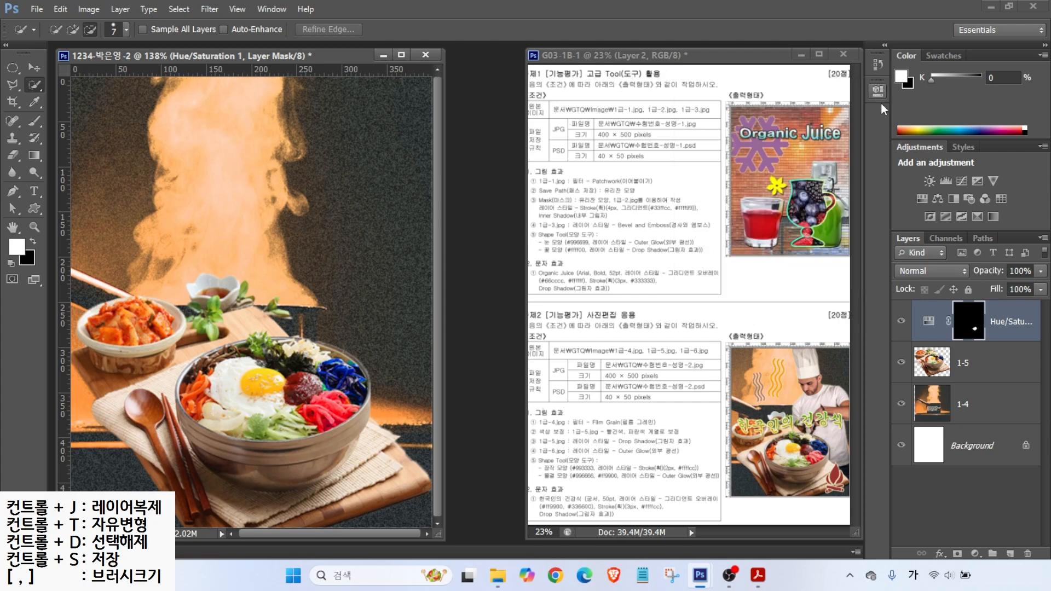
Step: Toggle the Hue/Saturation layer to compare, leaving it visible
left_click(901, 323)
left_click(901, 323)
left_click(901, 324)
left_click(901, 324)
left_click(900, 324)
left_click(900, 324)
left_click_drag(540, 448, 664, 447)
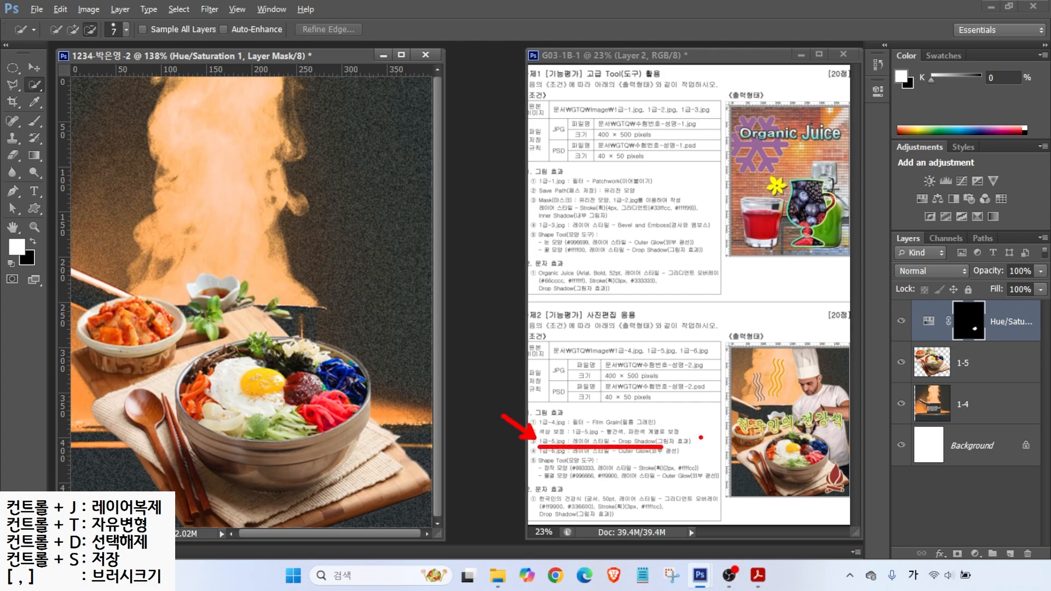
left_click_drag(913, 352, 1012, 381)
key("Escape")
Step: Add a default Drop Shadow effect to layer 1-5
left_click(986, 369)
left_click(940, 553)
left_click(951, 547)
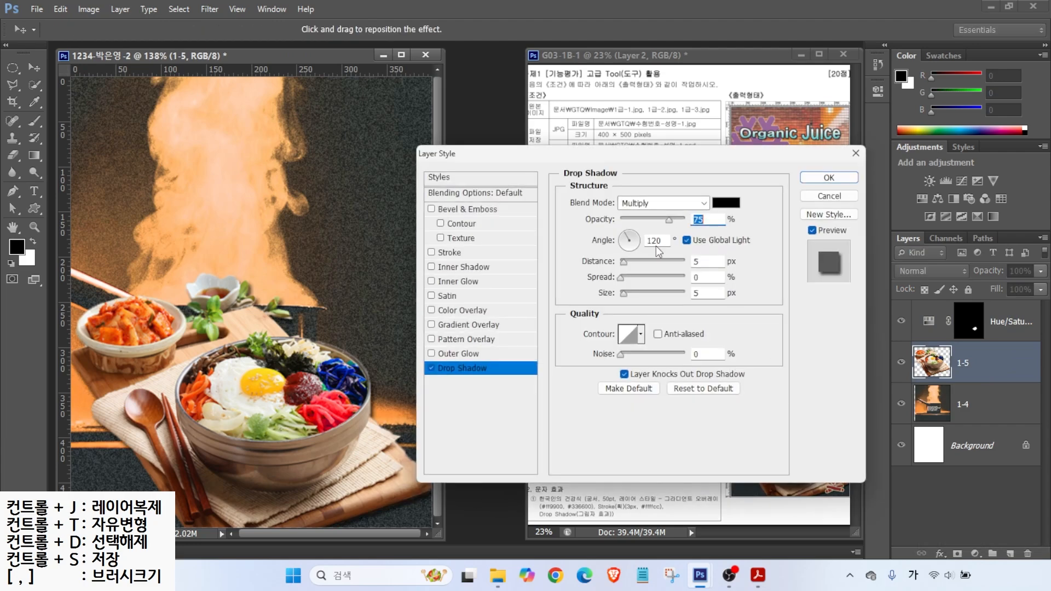
left_click(431, 369)
left_click(430, 368)
left_click(431, 368)
left_click(431, 369)
left_click(431, 368)
left_click(431, 368)
left_click(430, 368)
left_click(431, 368)
left_click(829, 178)
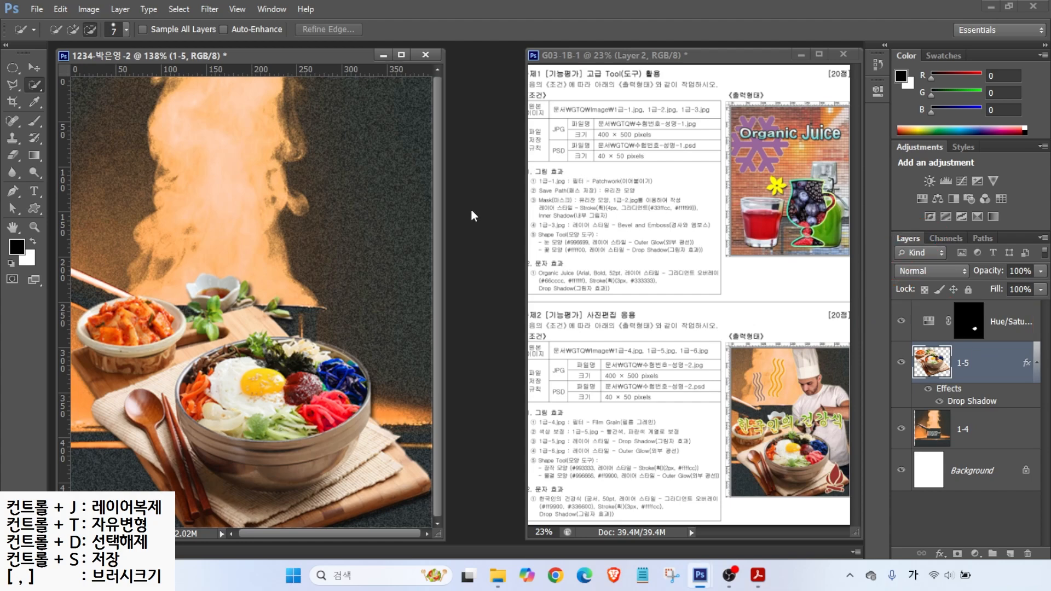
Step: Open the image 1급-6.jpg
key("ctrl+o")
left_click(489, 270)
left_click(701, 426)
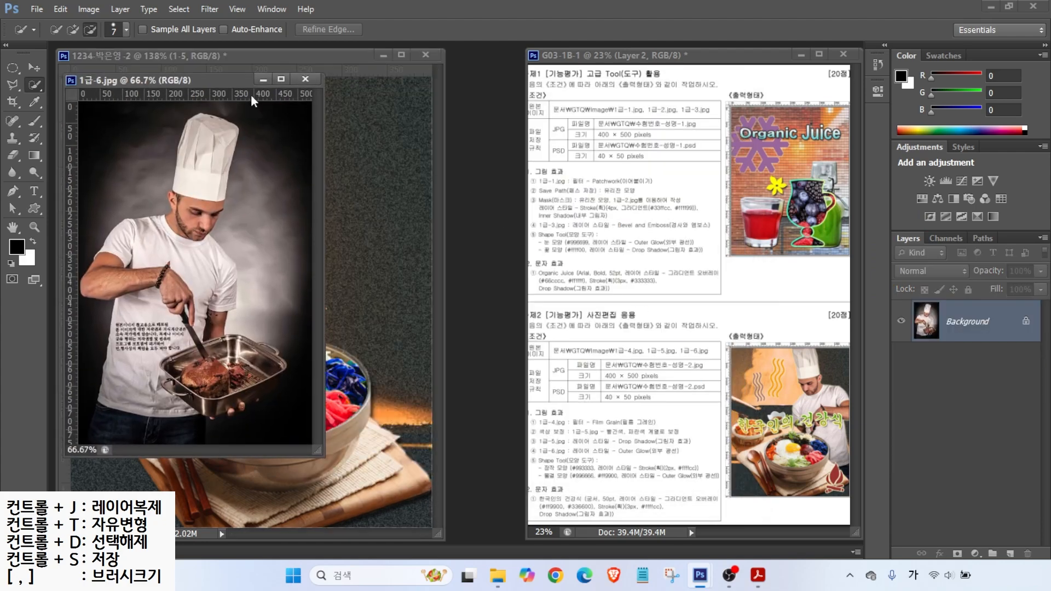
Step: Select the chef with Quick Selection, adding his lower body with a Polygonal Lasso outline
mouse_move(205, 137)
left_mouse_down()
mouse_move(205, 180)
mouse_move(150, 294)
mouse_move(118, 279)
mouse_move(219, 295)
left_mouse_up()
mouse_move(202, 353)
left_mouse_down()
mouse_move(239, 367)
mouse_move(192, 397)
mouse_move(200, 405)
mouse_move(253, 381)
mouse_move(273, 351)
left_mouse_up()
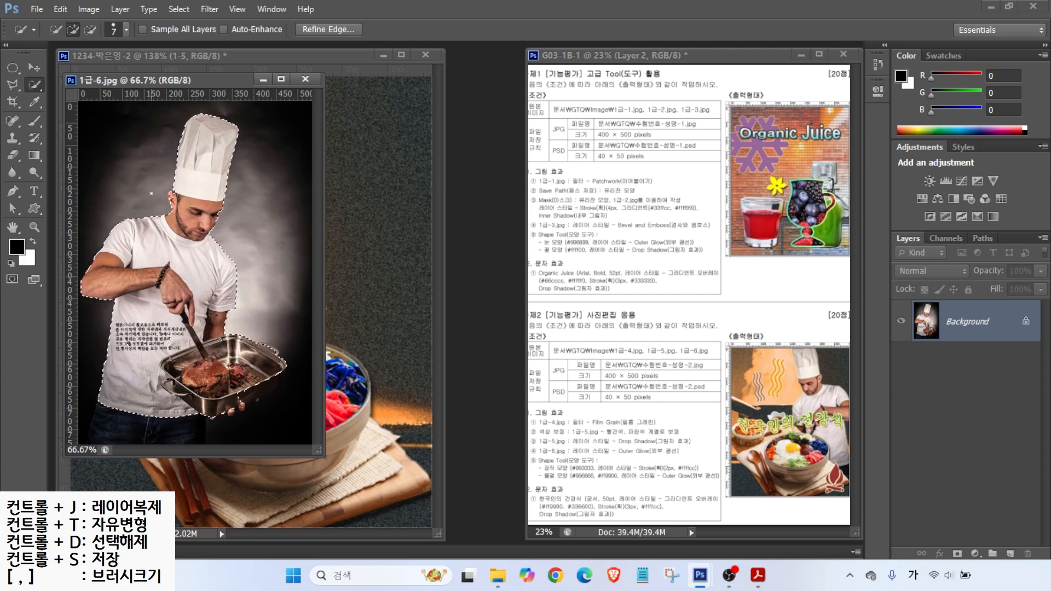
key("bracketright")
key("bracketright")
key("bracketright")
key("bracketright")
key("bracketright")
key("bracketright")
key("bracketright")
key("bracketright")
key("bracketright")
key("bracketright")
left_click(16, 86)
left_click(98, 401)
left_click(87, 446)
left_click(208, 447)
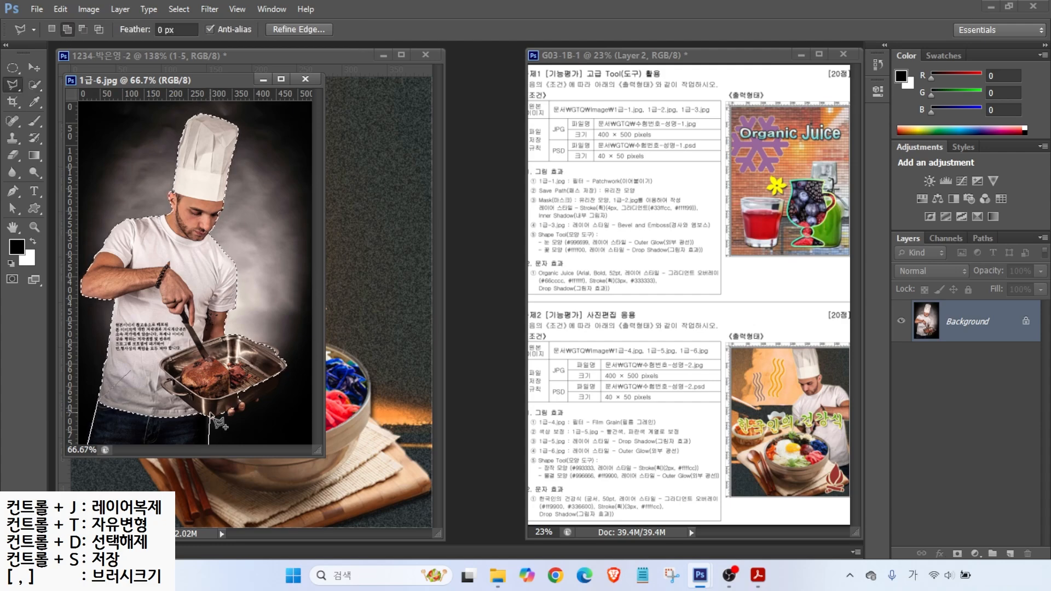
double_click(216, 422)
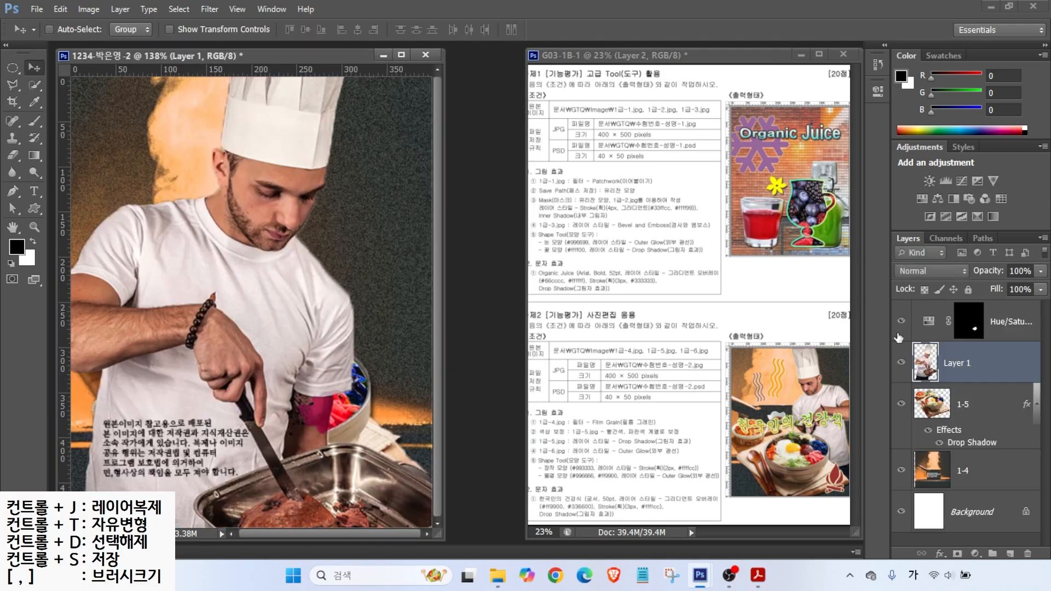
Step: Place the chef layer above Hue/Saturation and rename it 1-6
left_click_drag(955, 363, 955, 320)
double_click(957, 321)
type("1-6")
key("Return")
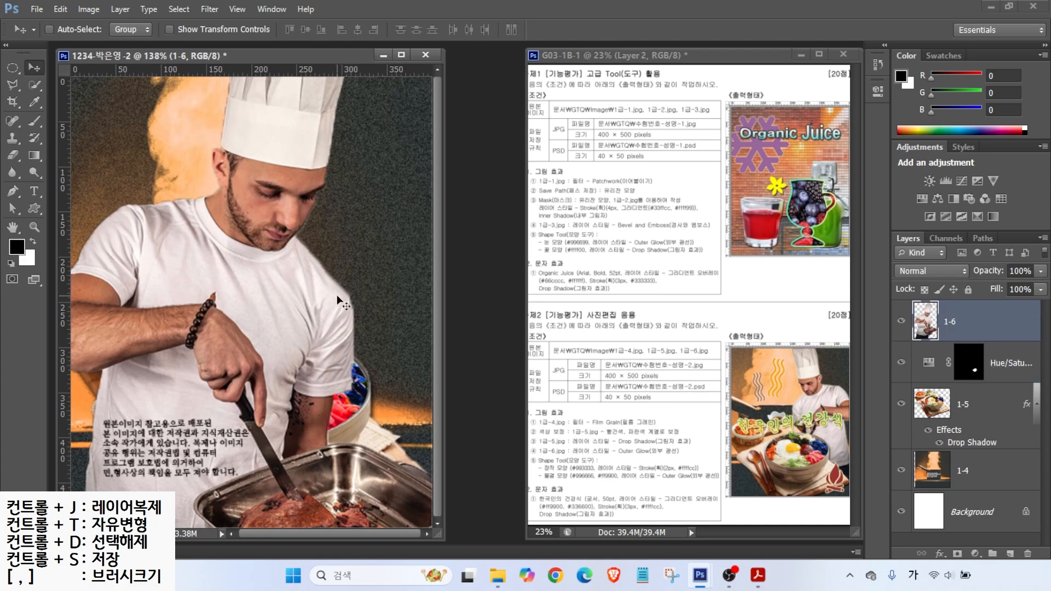
key("ctrl+t")
Step: Scale the chef down to about 62% and move him lower right
left_click_drag(244, 236, 309, 331)
left_click_drag(319, 267, 323, 351)
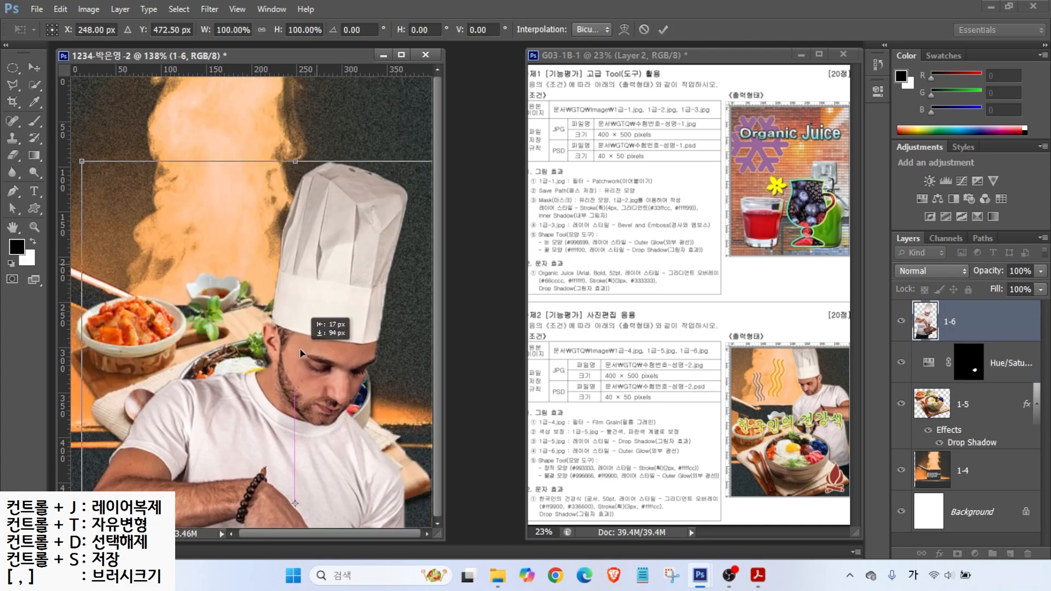
left_click_drag(99, 160, 131, 216)
left_click_drag(276, 299, 275, 228)
Step: Flip the chef horizontally, position him behind the bibimbap, and put layer 1-6 below 1-5
right_click(275, 228)
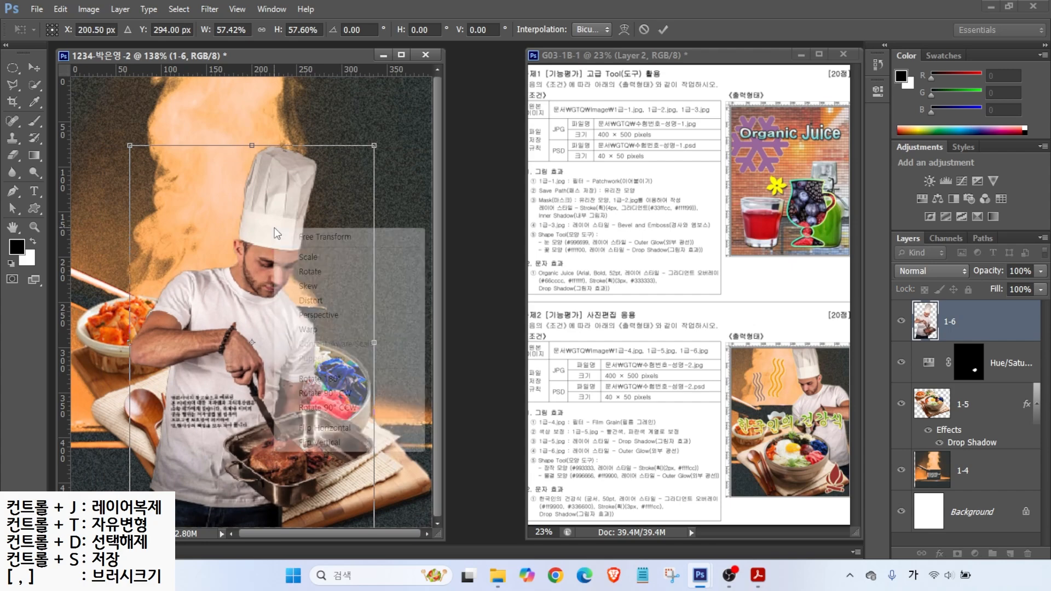
left_click(329, 429)
left_click_drag(291, 393, 362, 315)
left_click_drag(211, 457, 186, 492)
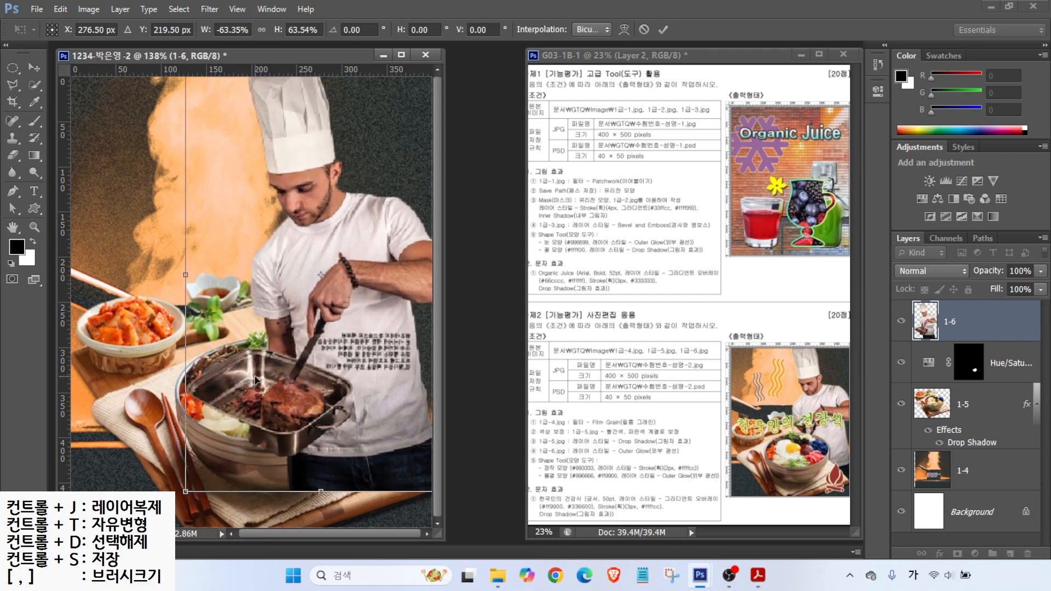
key("Return")
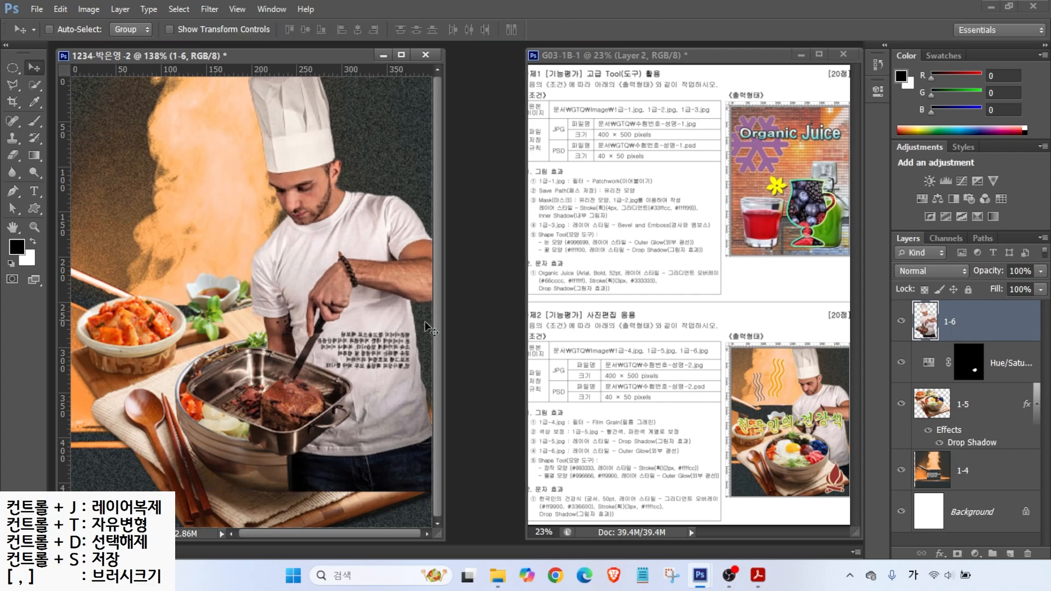
left_click_drag(978, 325, 983, 449)
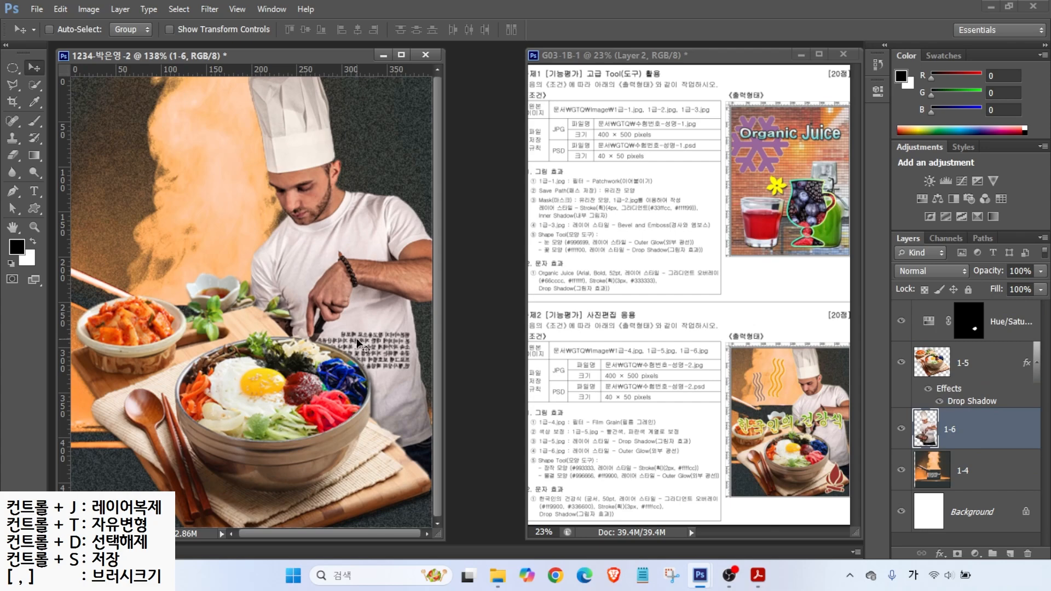
Step: Give chef layer 1-6 an Outer Glow effect with default settings
left_click(941, 554)
left_click(958, 539)
key("Return")
key("v")
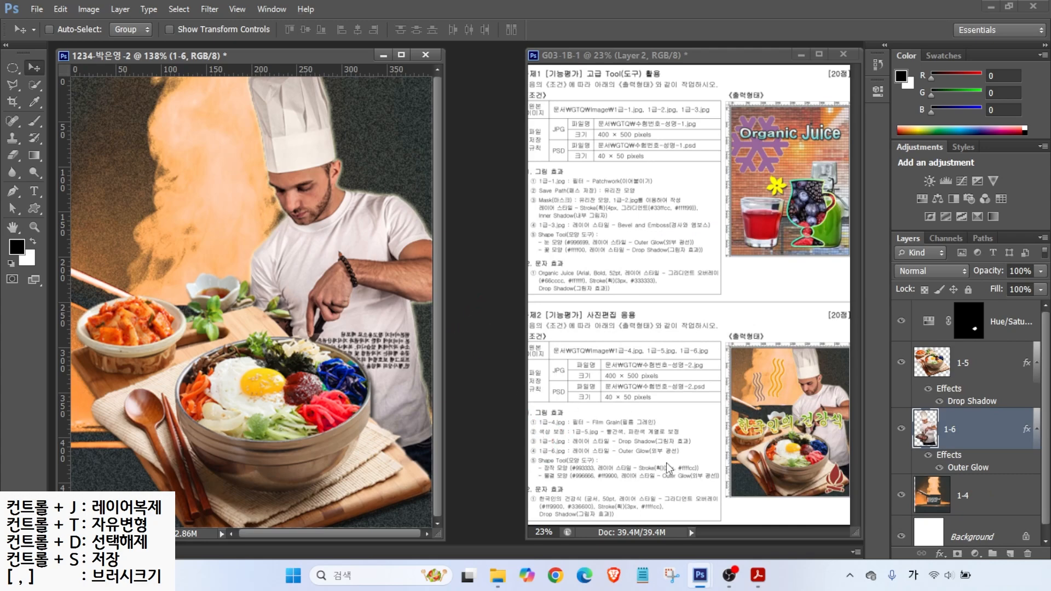
key("u")
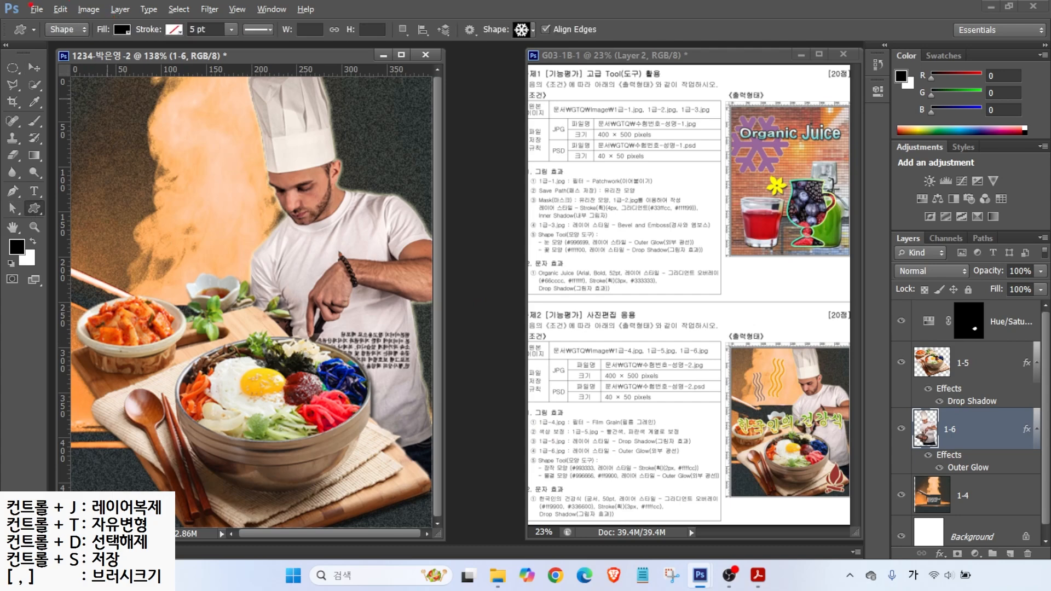
Step: Draw a Wave custom shape in the upper-left steam area
left_click(121, 30)
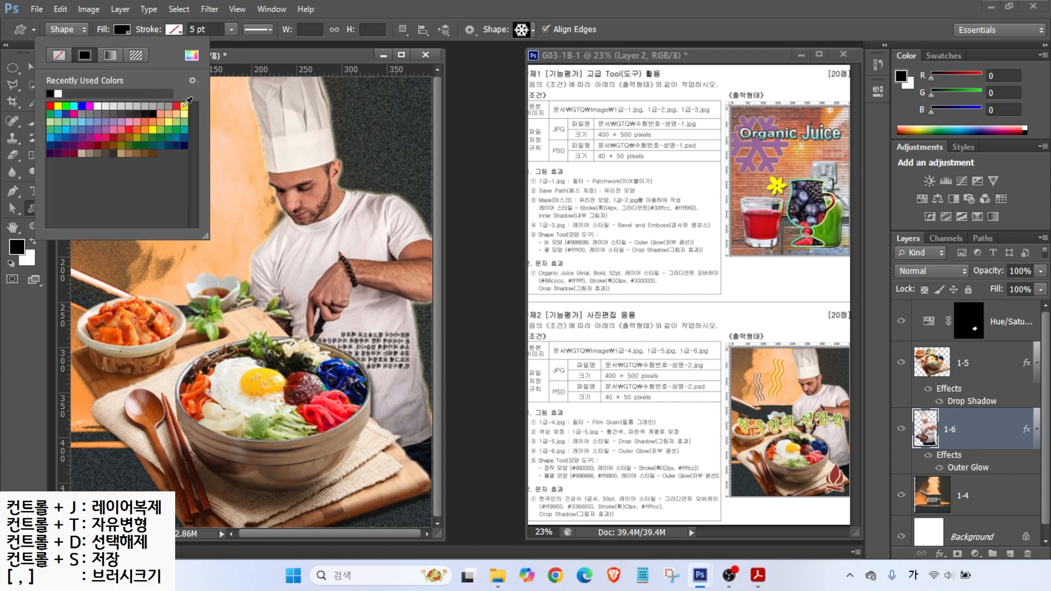
left_click(88, 107)
left_click(520, 30)
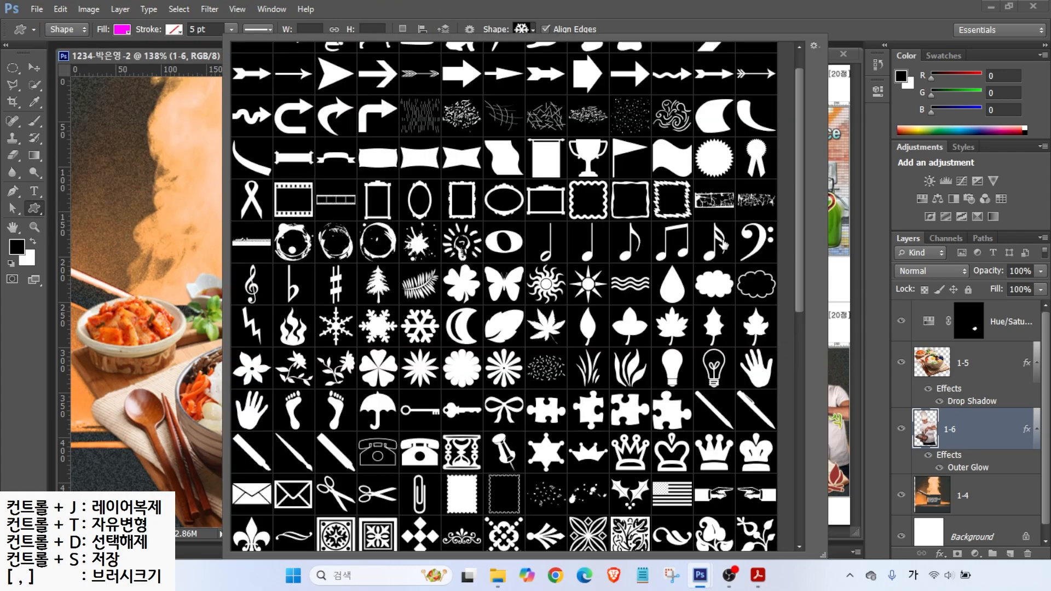
double_click(630, 284)
left_click_drag(124, 113, 296, 170)
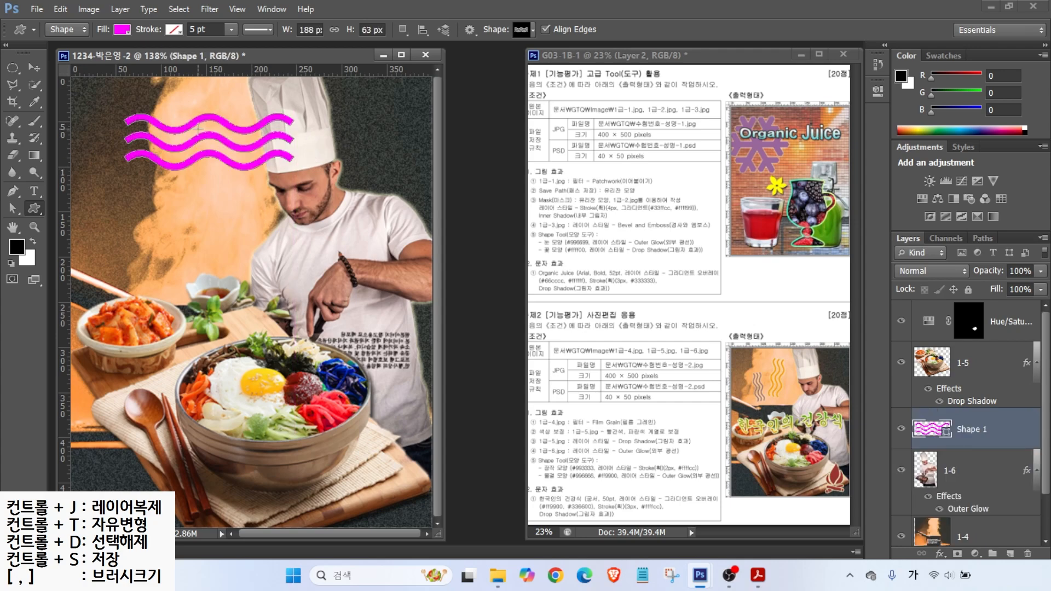
Step: Move Shape 1 to the top of the layer stack and fill it #996666
left_click_drag(967, 430, 966, 310)
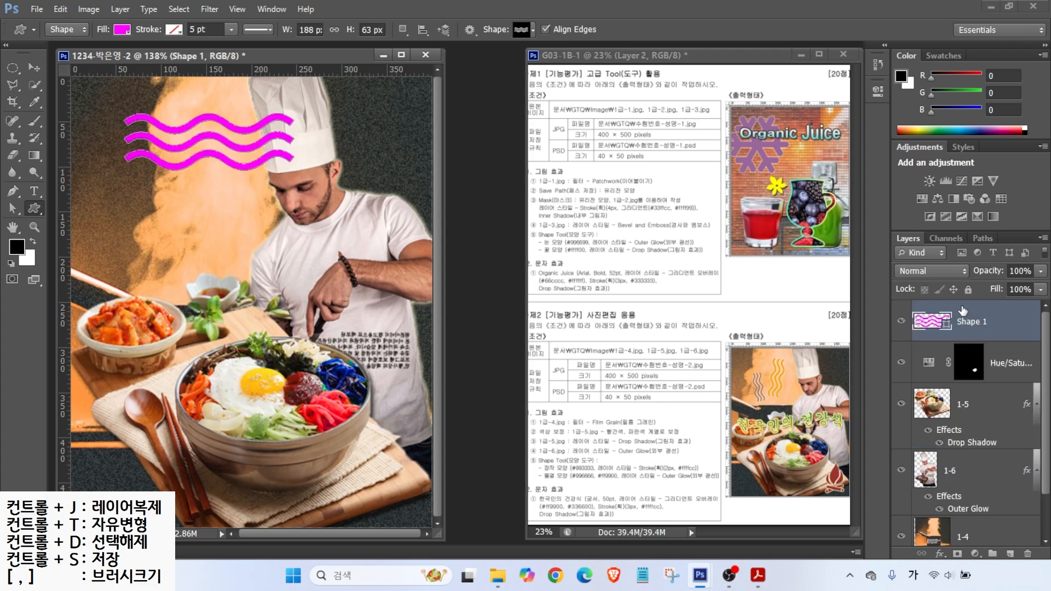
double_click(932, 322)
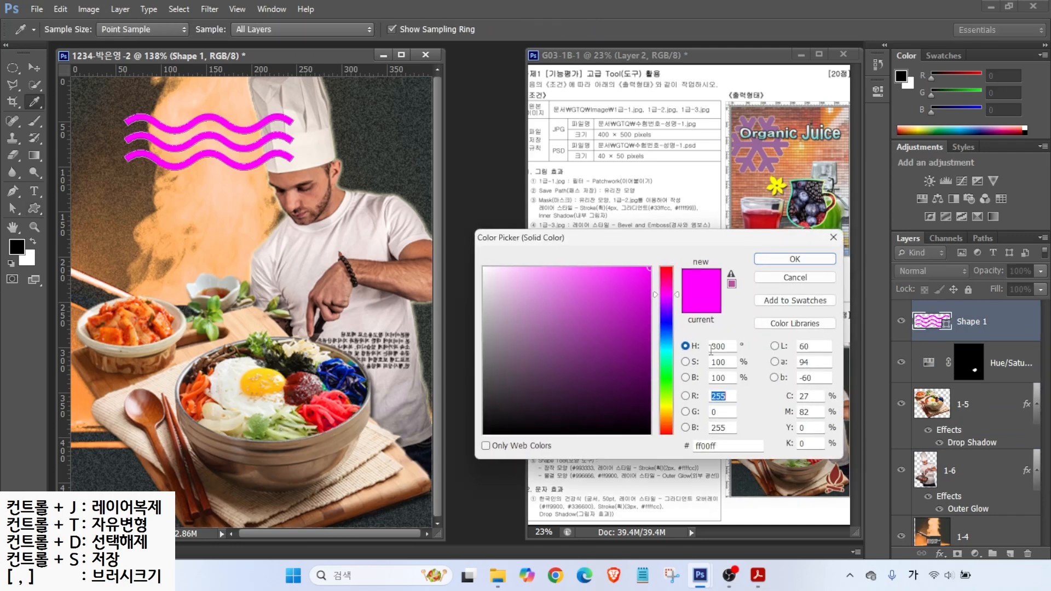
left_click(723, 444)
type("966")
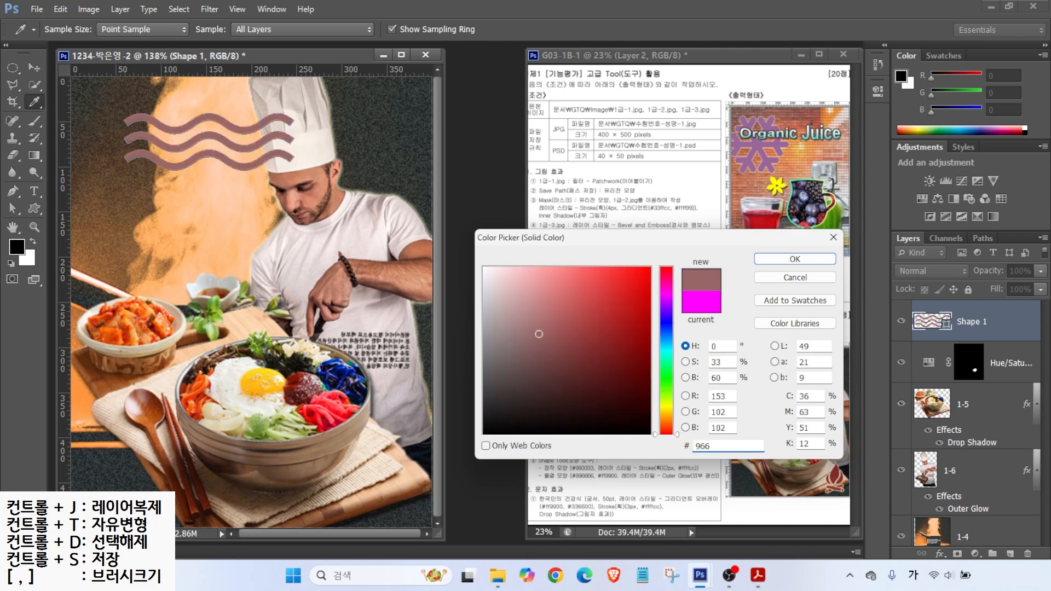
key("Return")
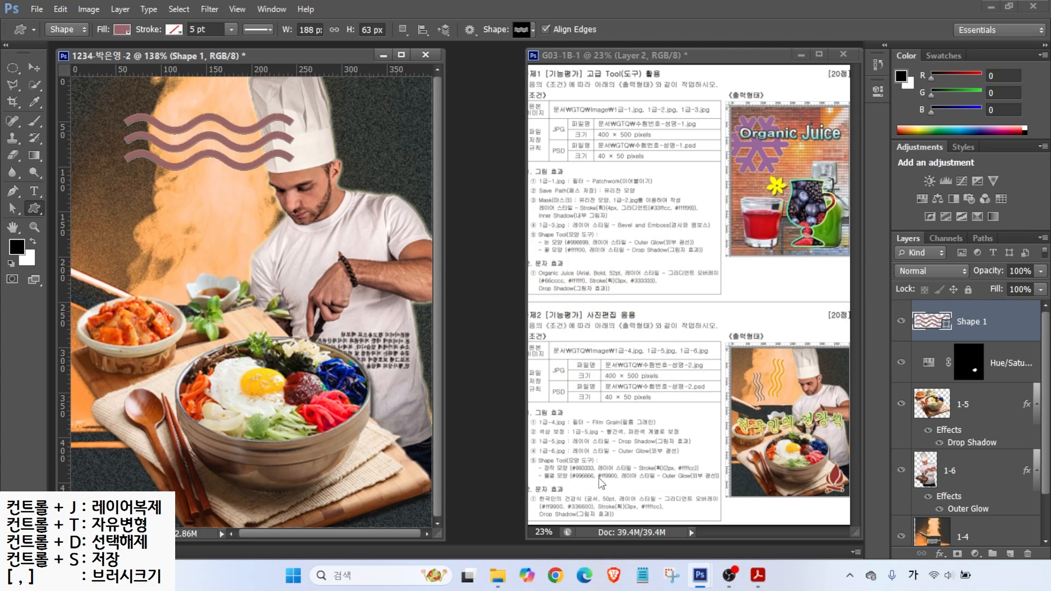
left_click(660, 474)
Step: Add an Outer Glow effect to the wave shape
left_click(940, 553)
left_click(947, 541)
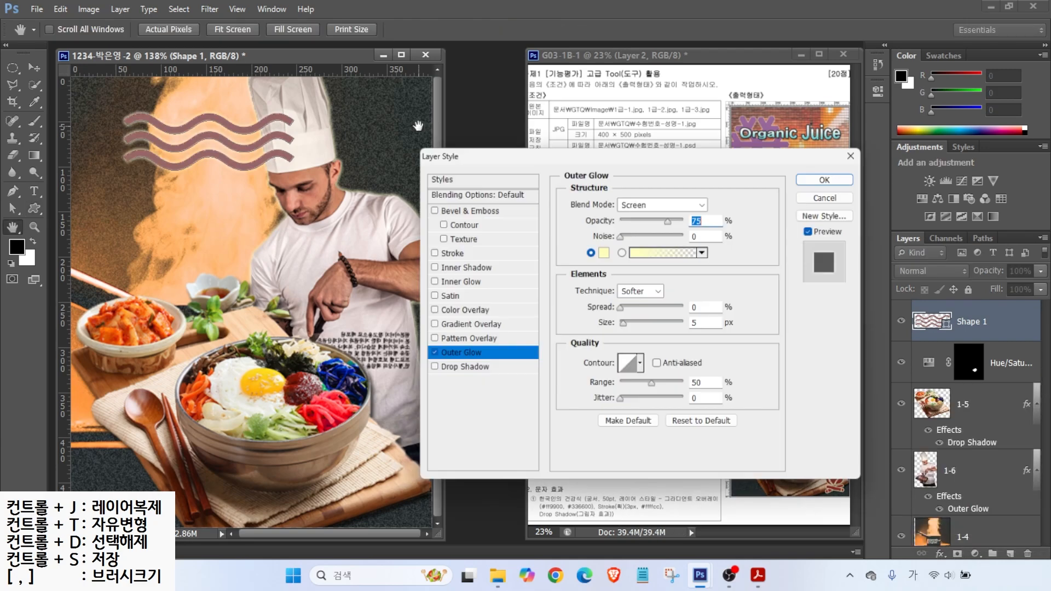
left_click(823, 178)
Step: Rotate the wave about 71° and shrink it slightly
key("ctrl+t")
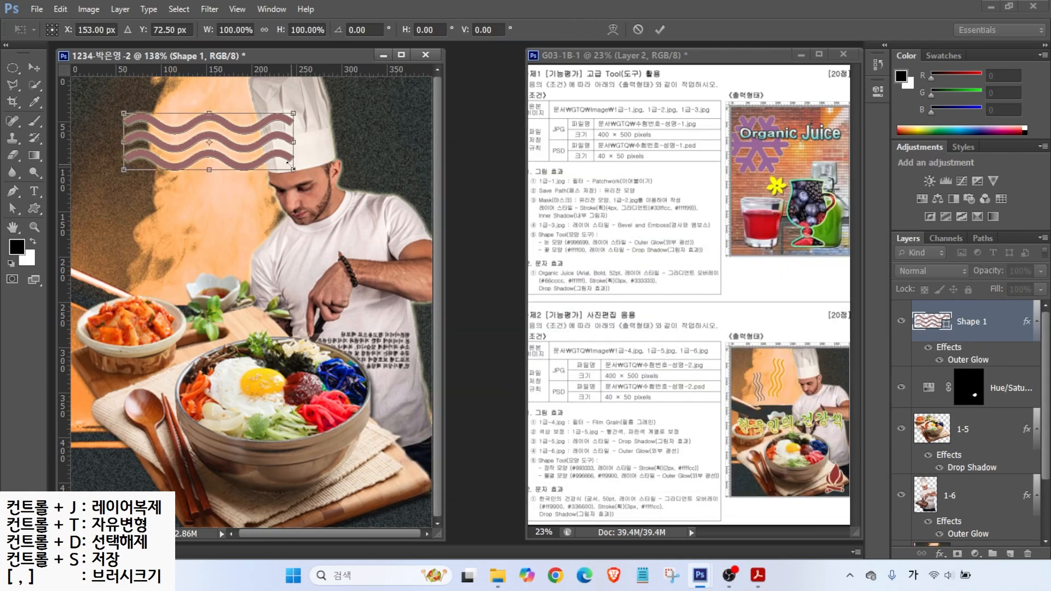
mouse_move(310, 170)
left_mouse_down()
mouse_move(329, 164)
mouse_move(282, 211)
mouse_move(223, 167)
mouse_move(135, 209)
left_mouse_up()
left_click_drag(136, 124, 126, 176)
key("Return")
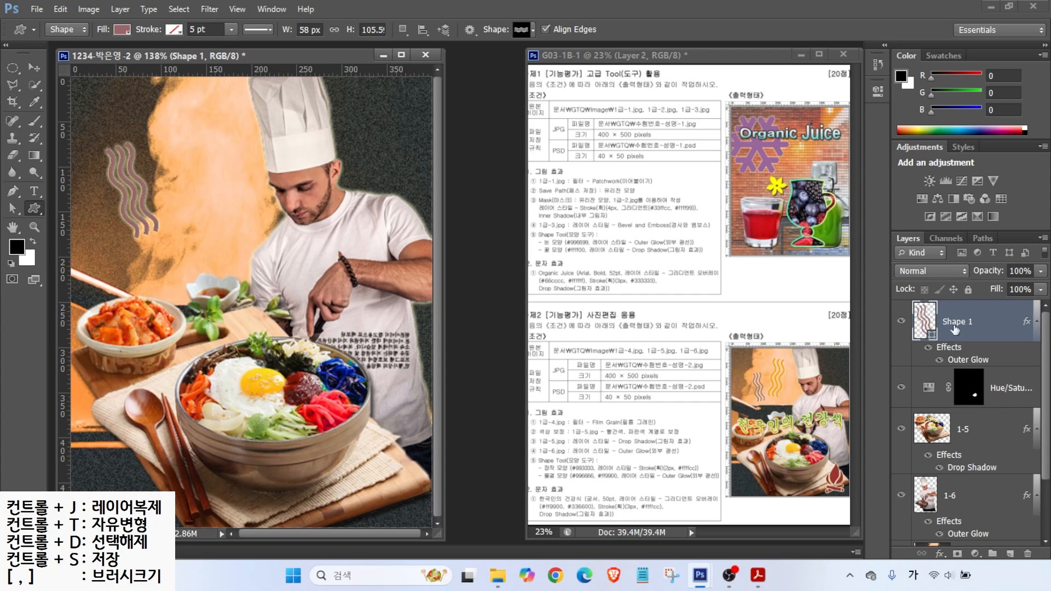
Step: Duplicate the wave, then move the copy right, rotate and enlarge it
key("ctrl+j")
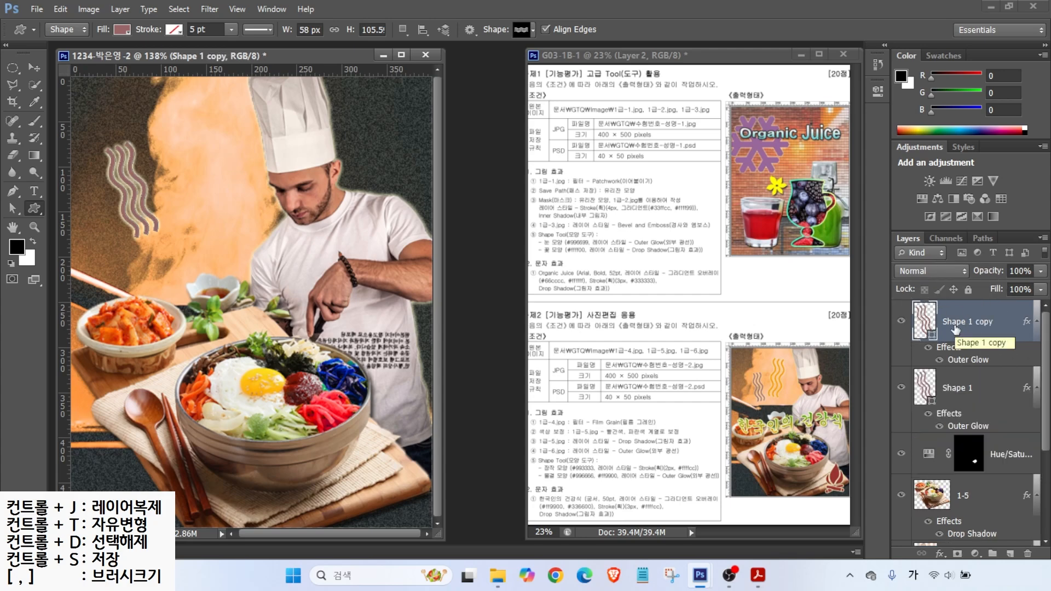
key("v")
left_click_drag(110, 188, 186, 174)
key("ctrl+t")
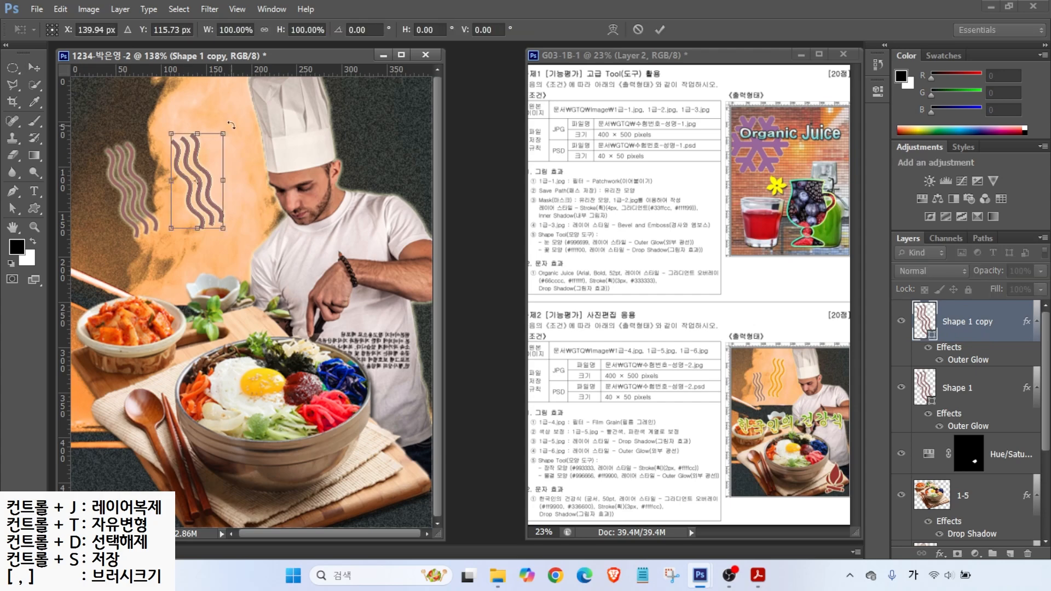
left_click_drag(232, 126, 268, 116)
left_click_drag(220, 185, 215, 181)
key("Return")
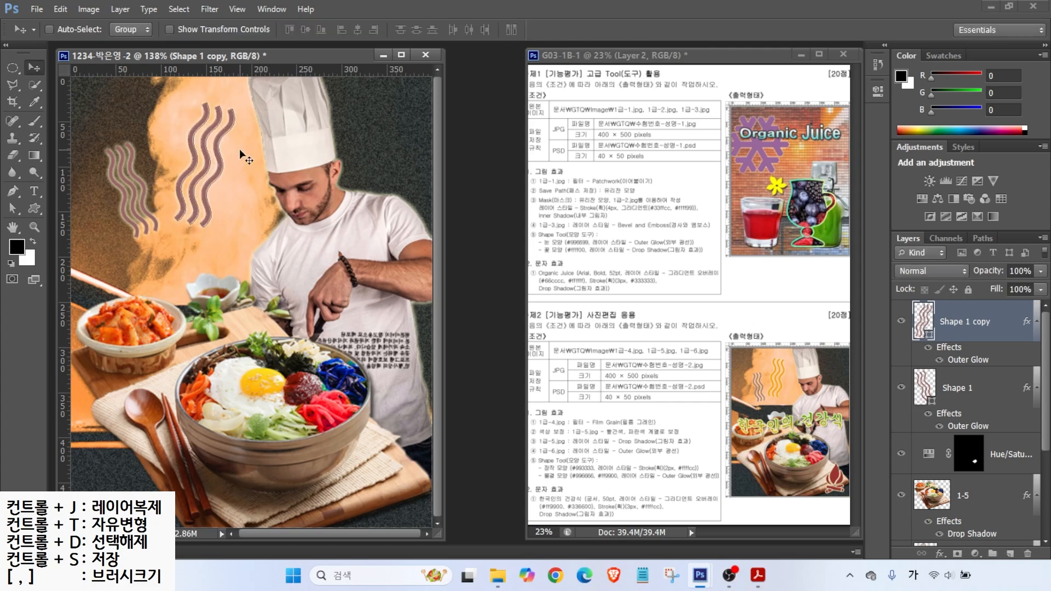
Step: Change the Shape 1 copy fill to orange #ff9900
double_click(925, 323)
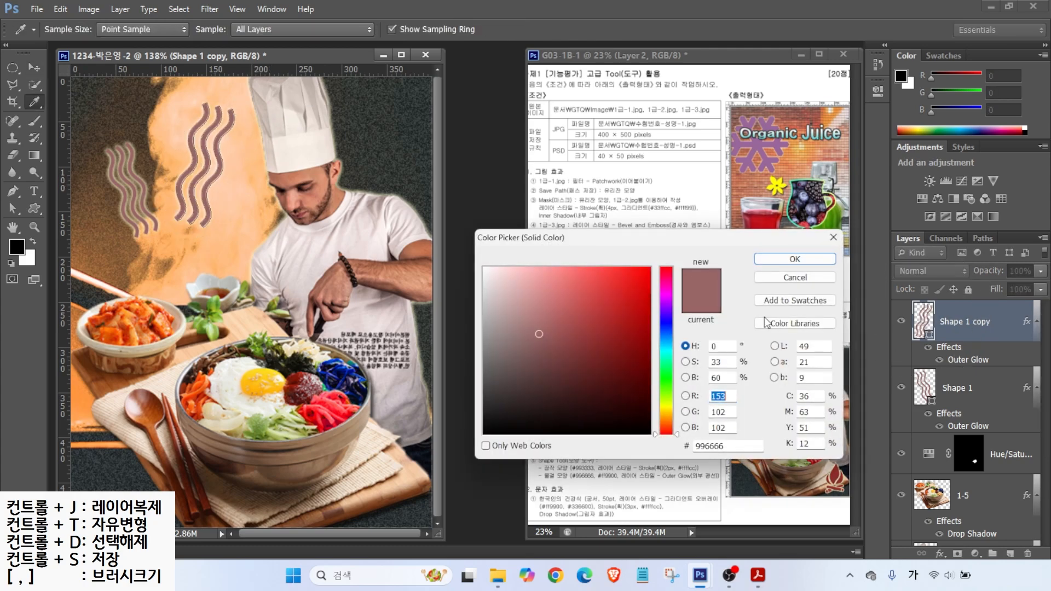
left_click(734, 446)
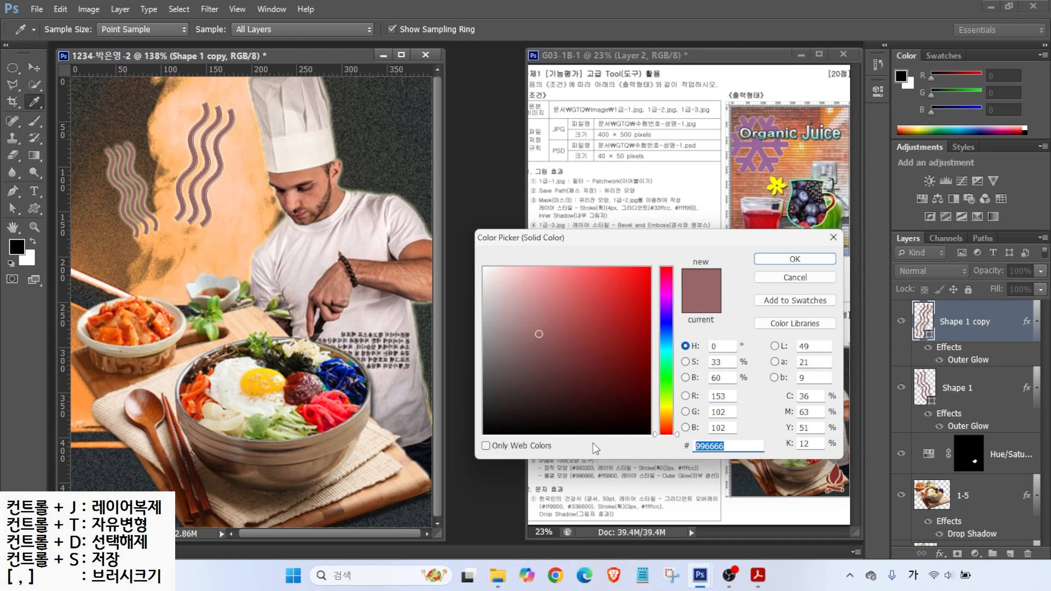
type("ff9900")
key("Return")
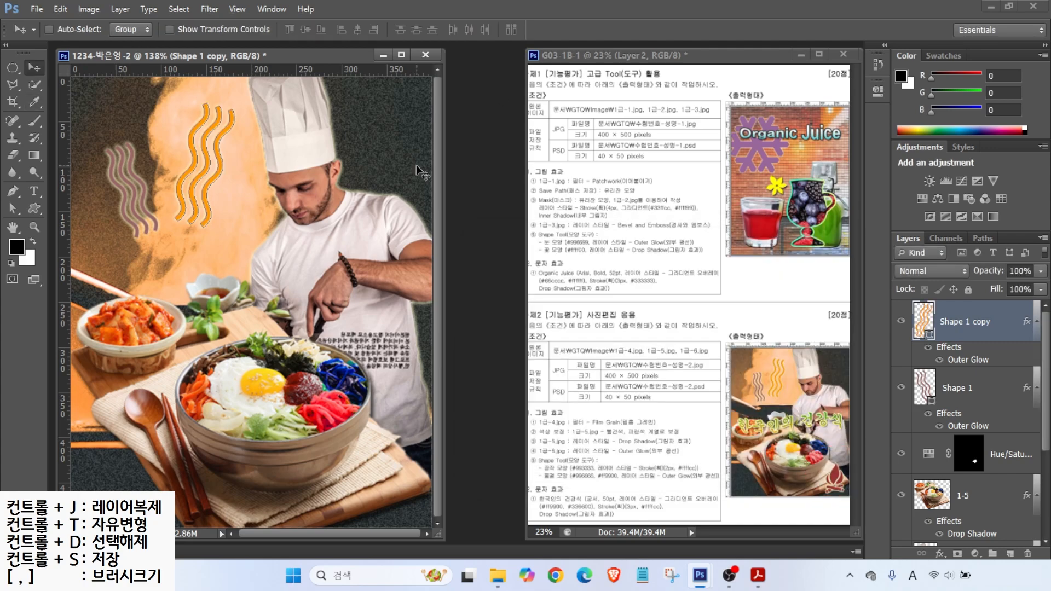
Step: Draw a flame custom shape and fill it dark red #993333
left_click(32, 210)
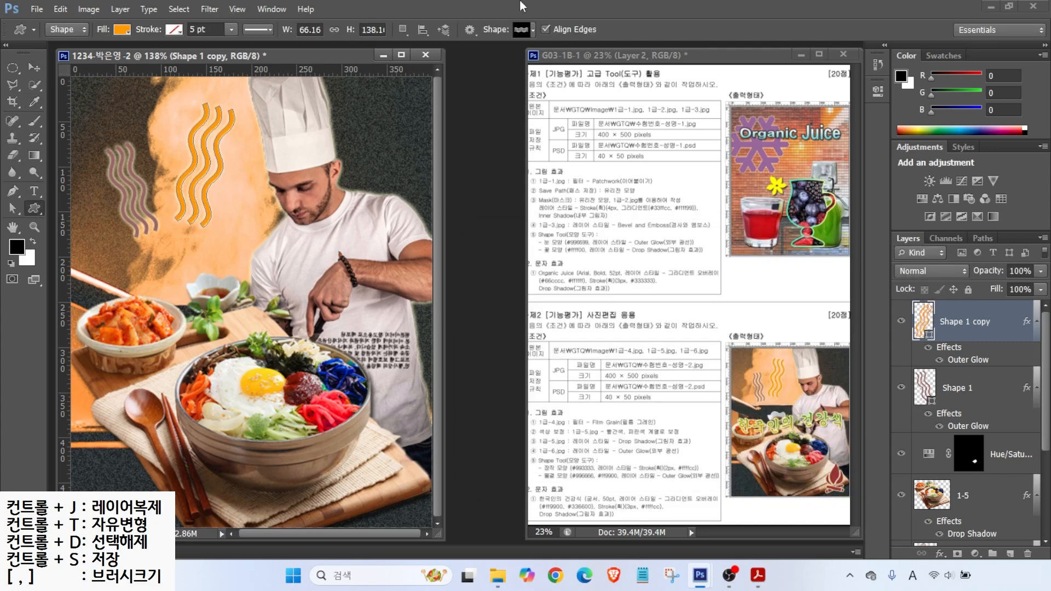
left_click(519, 31)
scroll(479, 357, "down", 5)
scroll(479, 357, "down", 5)
double_click(540, 351)
left_click_drag(288, 214, 352, 297)
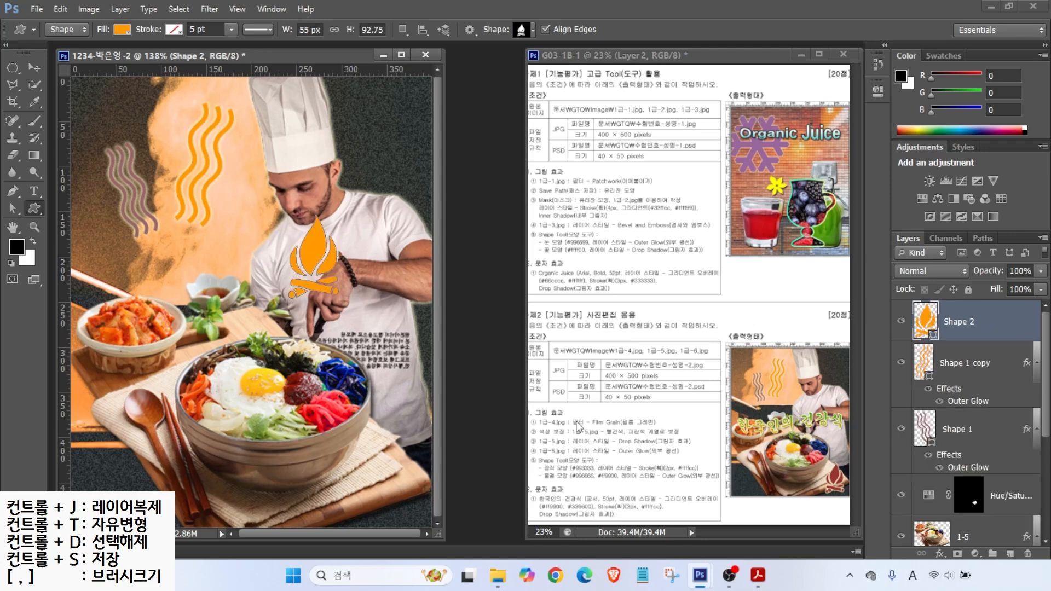
double_click(925, 322)
double_click(720, 447)
type("993333")
key("Return")
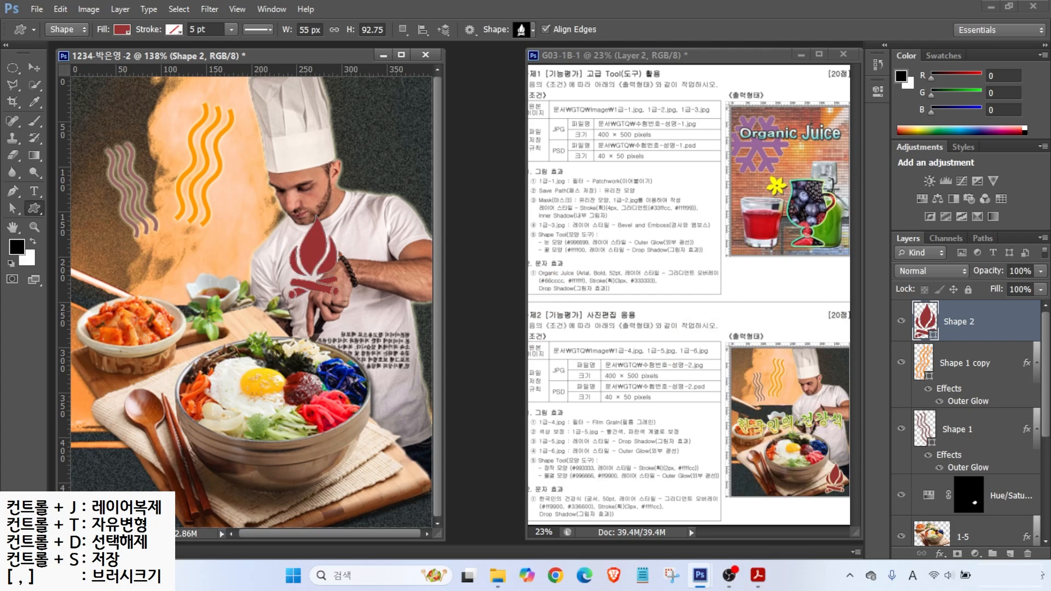
Step: Give the flame a 2 px #ffffcc stroke and move it to the lower right
left_click(940, 553)
left_click(953, 433)
type("2")
left_click(601, 296)
double_click(721, 447)
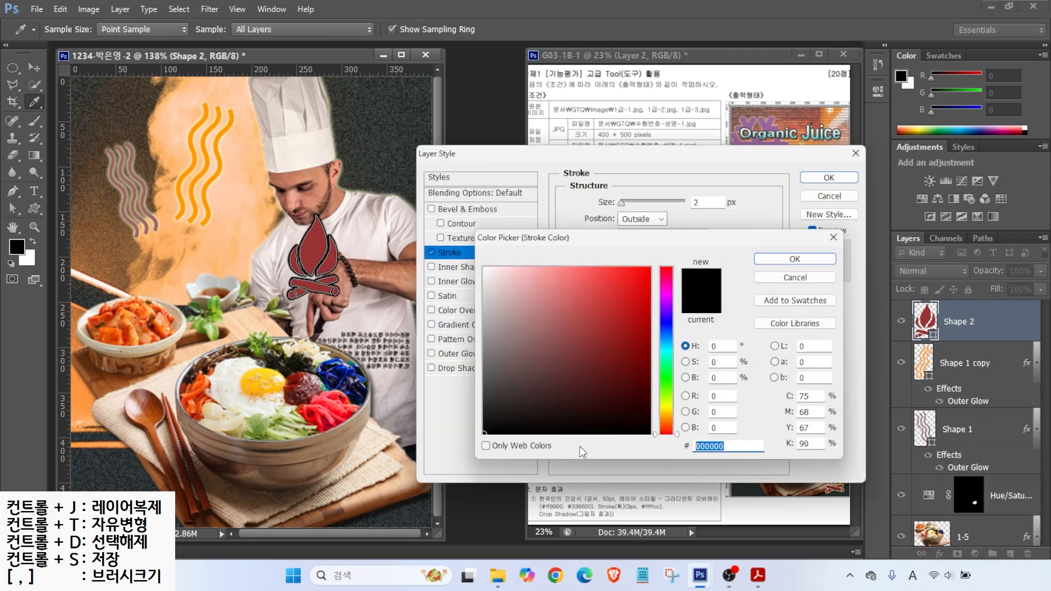
type("ffffcc")
key("Return")
left_click(828, 178)
key("v")
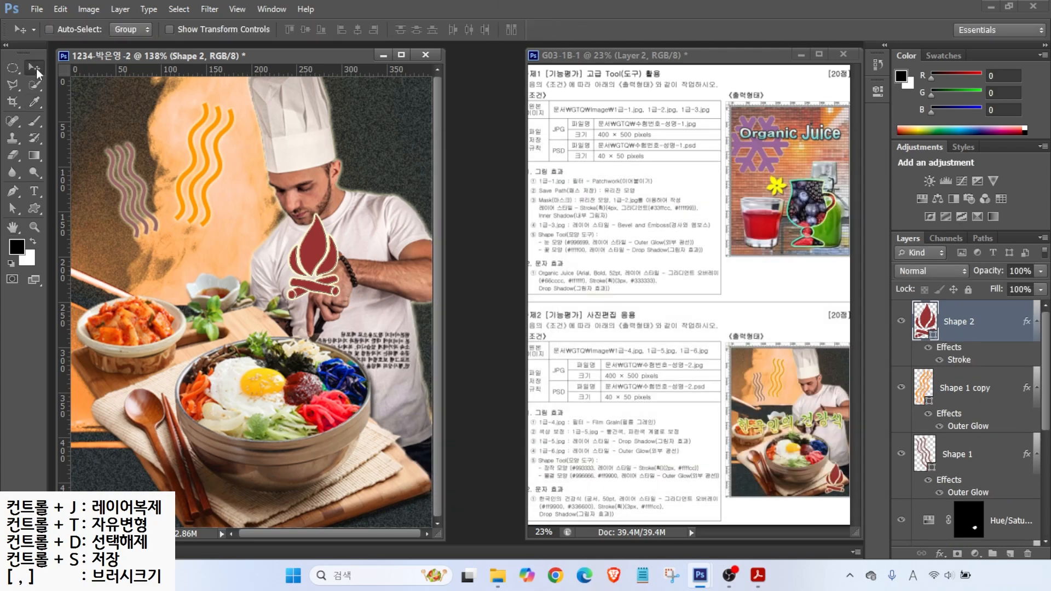
left_click_drag(331, 298, 397, 487)
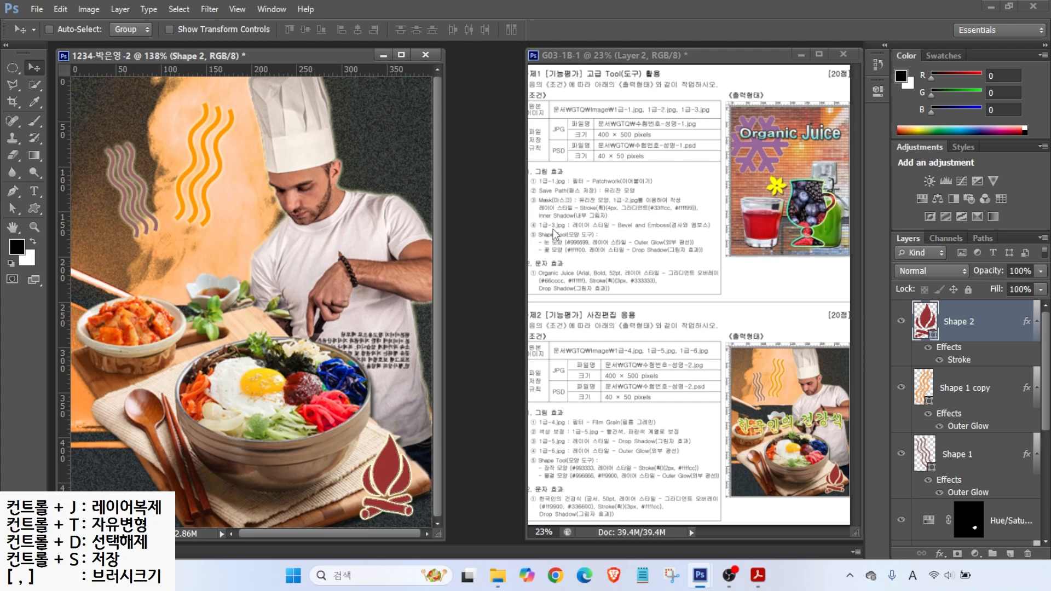
Step: Type the title 한국인의 건강식 above the kimchi bowl
left_click(34, 190)
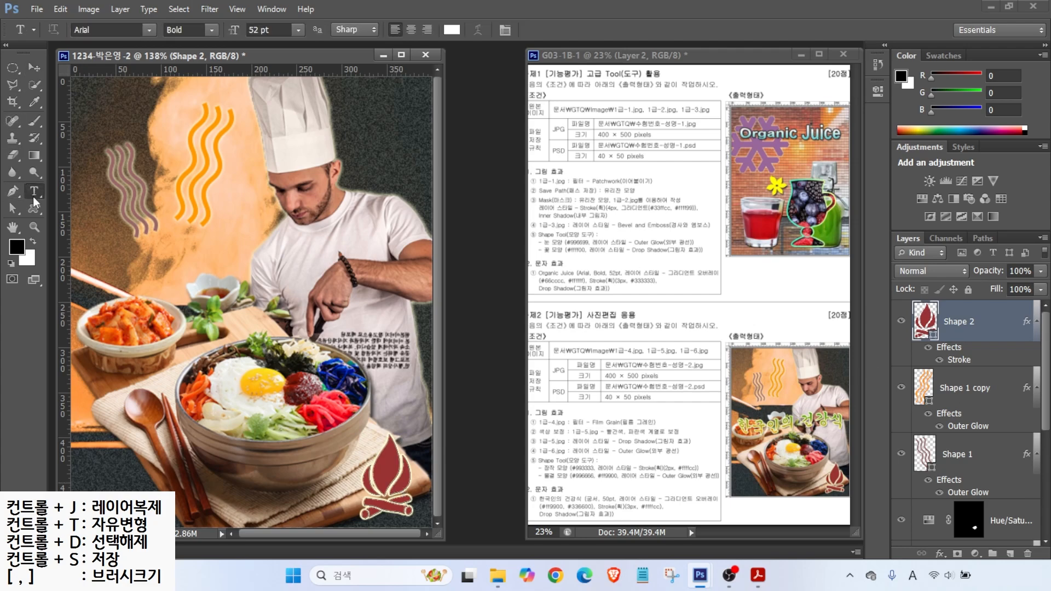
left_click(138, 274)
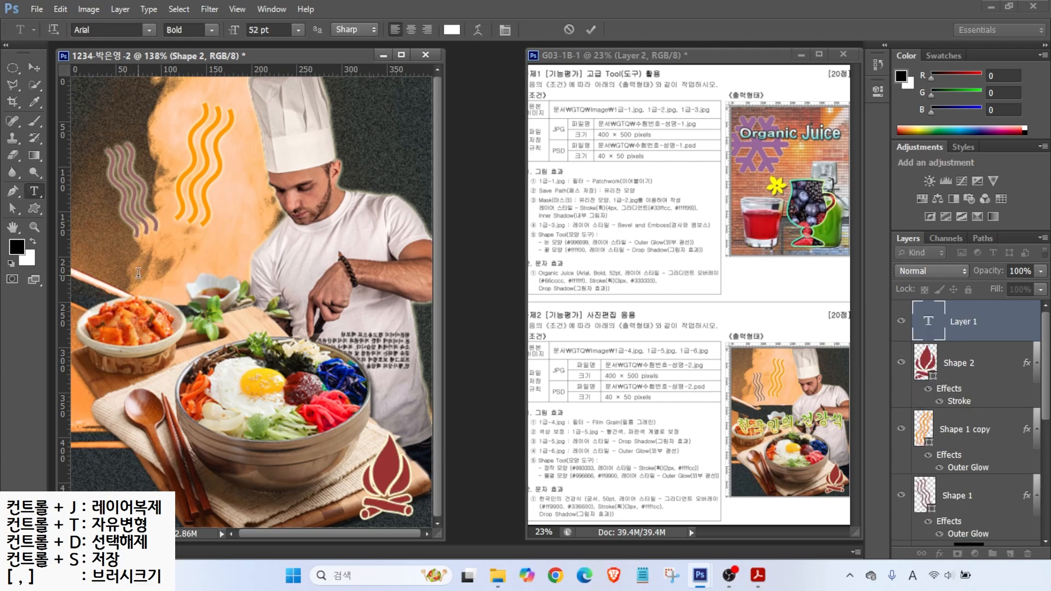
type("한국인의 건강식")
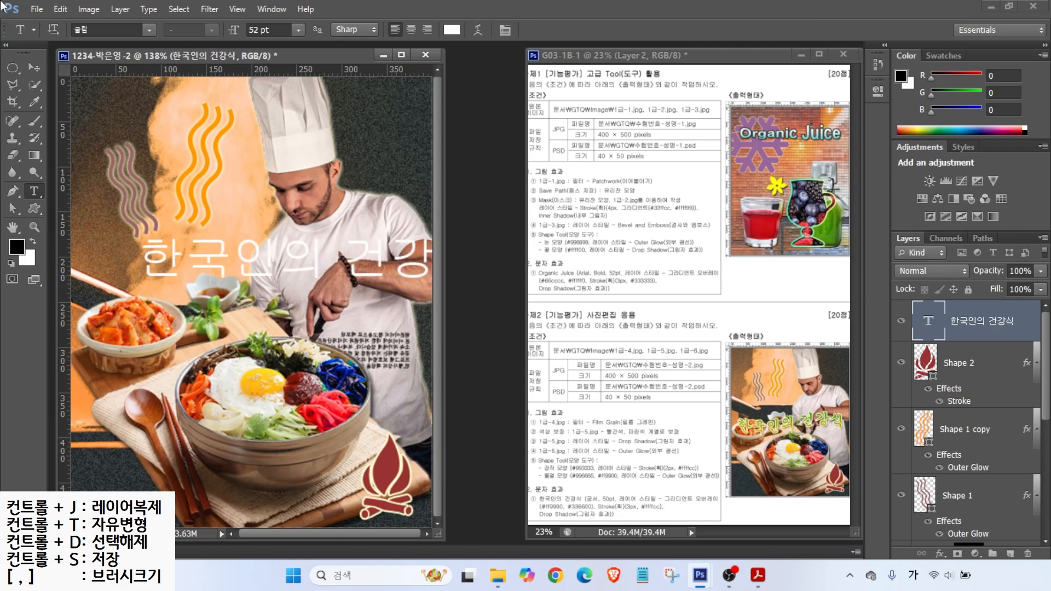
Step: Set the title's font to 궁서 at 50 pt
left_click(150, 28)
left_click(103, 68)
left_click_drag(276, 29, 94, 48)
type("50")
key("Return")
key("ctrl+2")
mouse_move(583, 493)
left_mouse_down()
mouse_move(603, 472)
mouse_move(693, 465)
left_mouse_up()
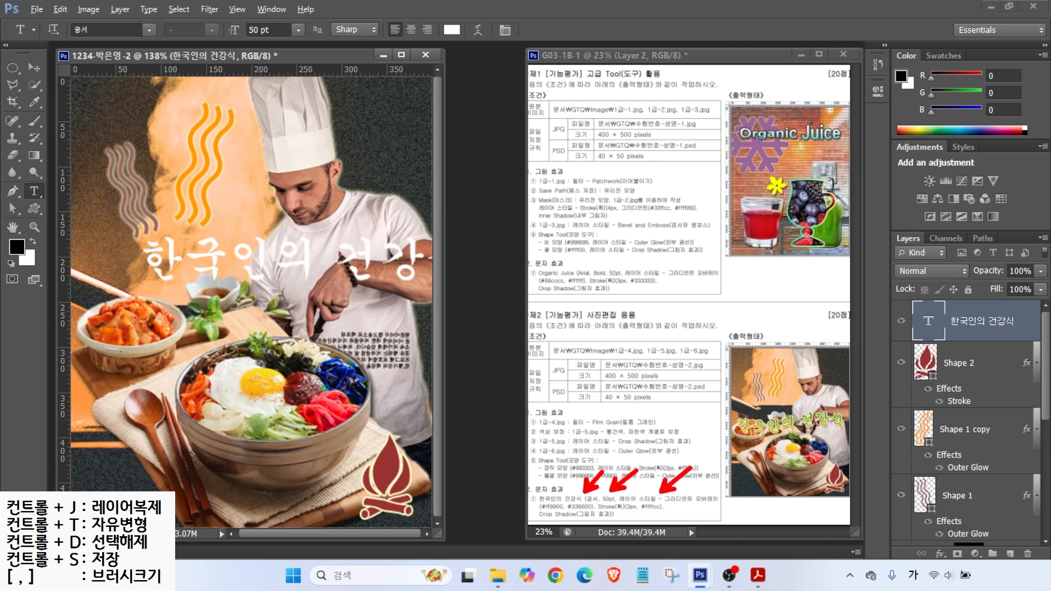
left_click(939, 554)
Step: Add a Gradient Overlay to the title running from #ff9900 to #336600
left_click(967, 502)
left_click(652, 203)
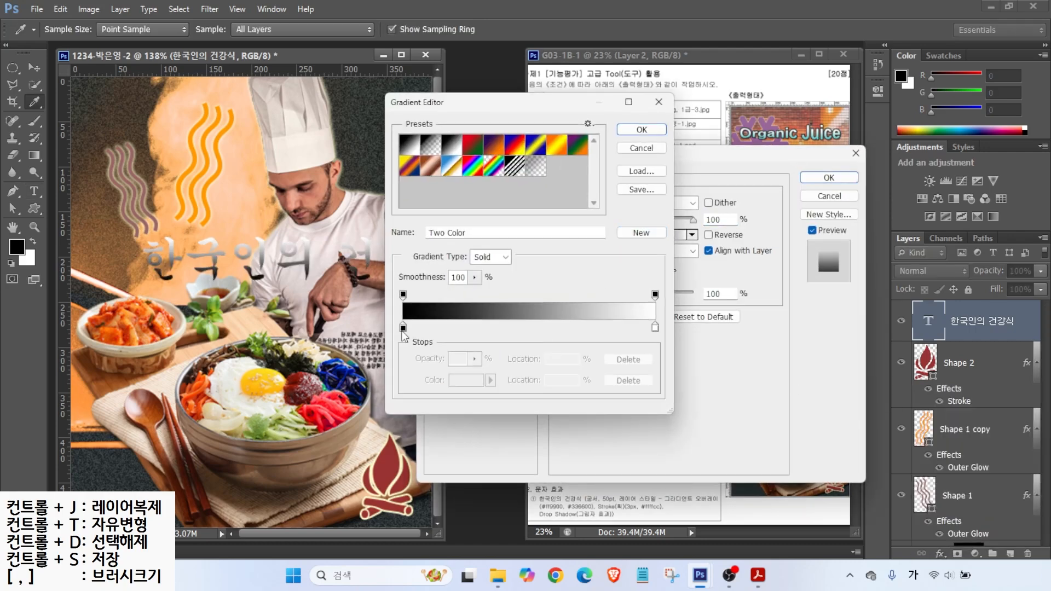
double_click(403, 326)
left_click_drag(732, 446, 239, 451)
type("ff9900")
key("Return")
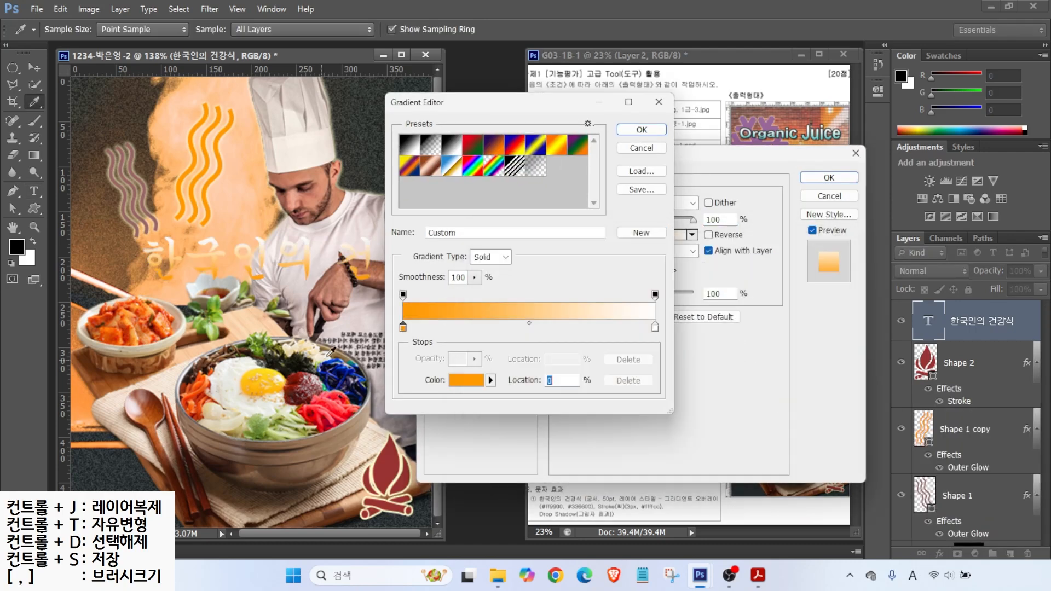
double_click(656, 328)
type("336600")
key("Return")
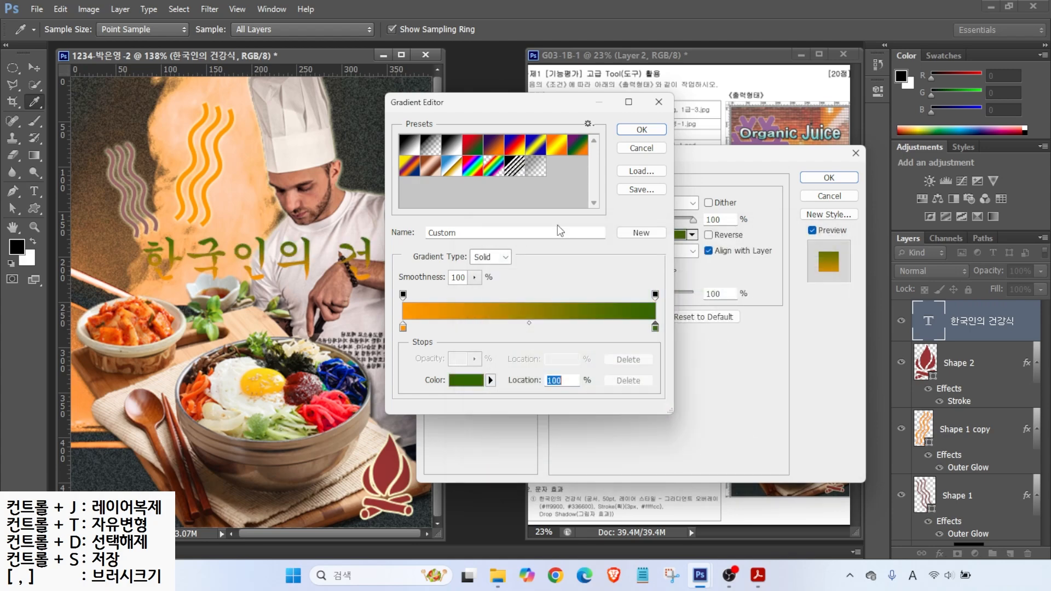
key("Return")
Step: Add a 3 px #ffffcc stroke and a drop shadow to the title
left_click(446, 255)
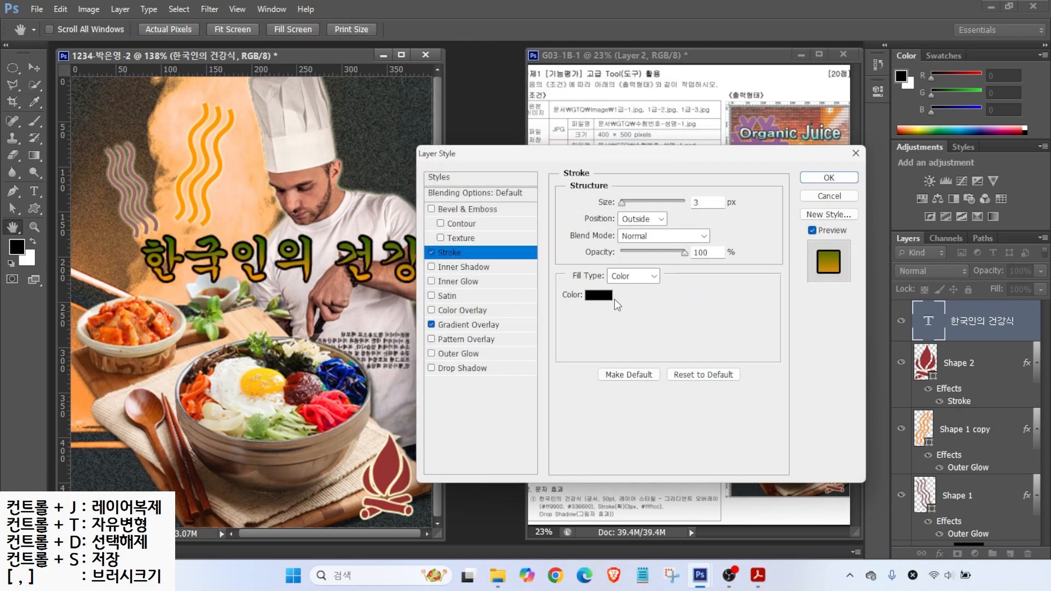
left_click(619, 300)
type("ffffcc")
key("Return")
left_click(462, 368)
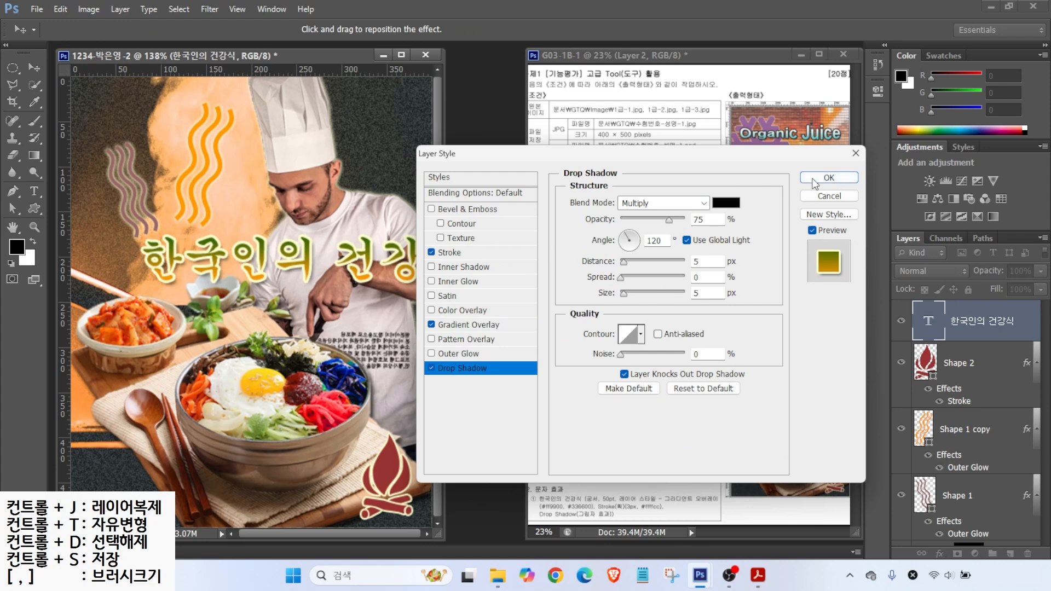
left_click(814, 180)
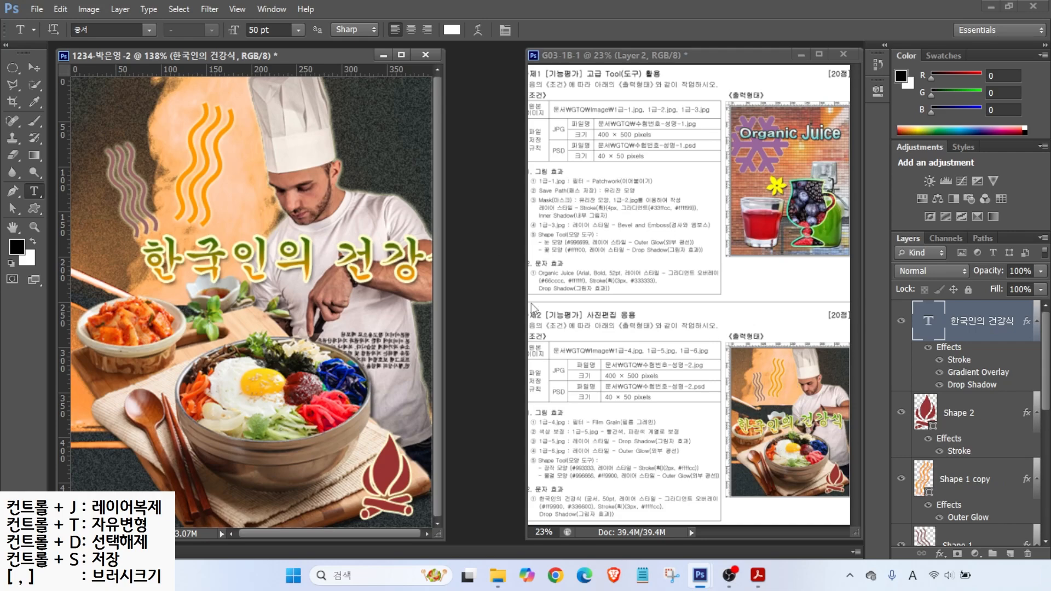
Step: Warp the title text with the Flag style
key("ctrl+2")
left_click_drag(40, 12, 539, 52)
left_click_drag(463, 37, 494, 35)
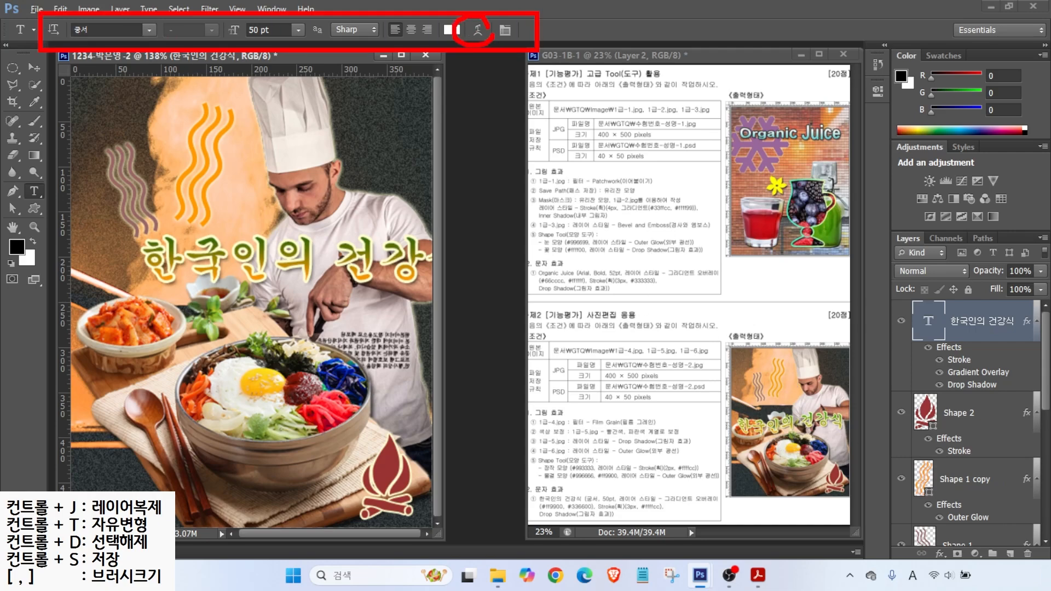
key("Escape")
key("ctrl")
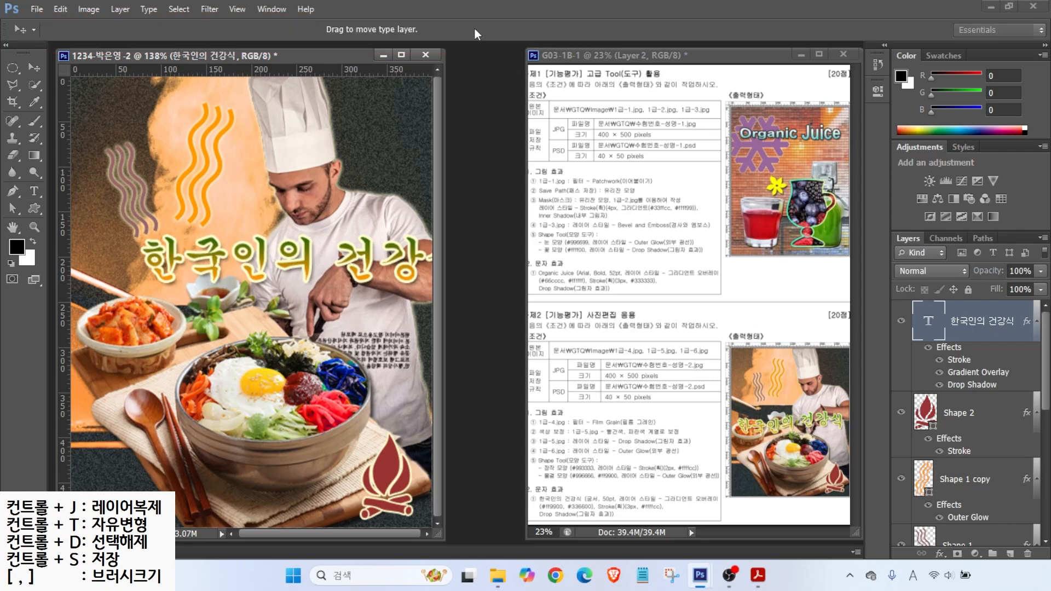
left_click(474, 29)
left_click(444, 292)
left_click(473, 436)
left_click(569, 302)
Step: Move the warped title down-left so it sits over the kimchi bowl
left_click_drag(323, 250, 159, 313)
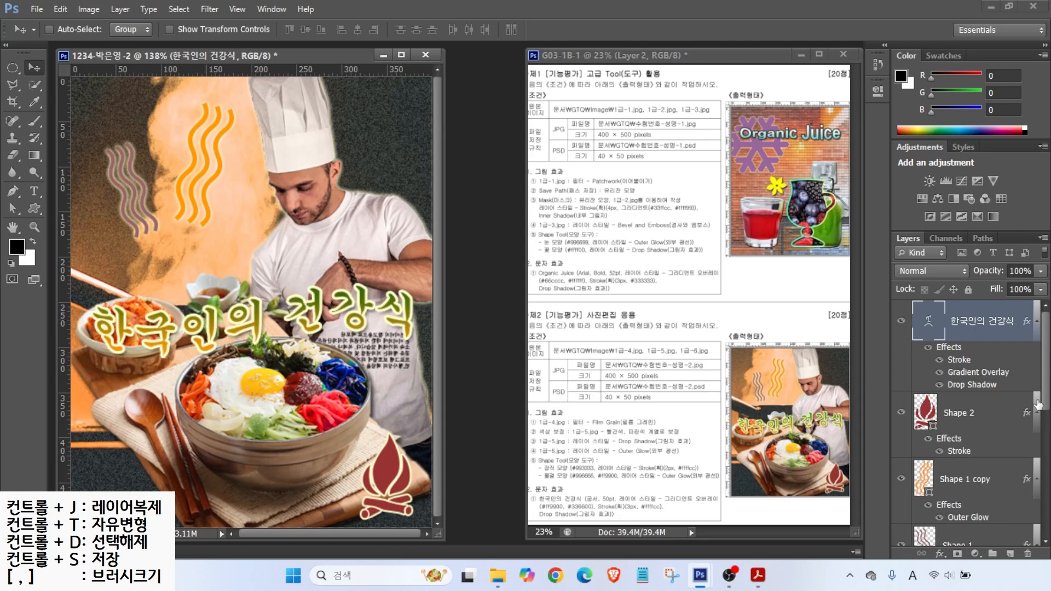
left_click_drag(1044, 376, 1048, 508)
left_click(980, 484)
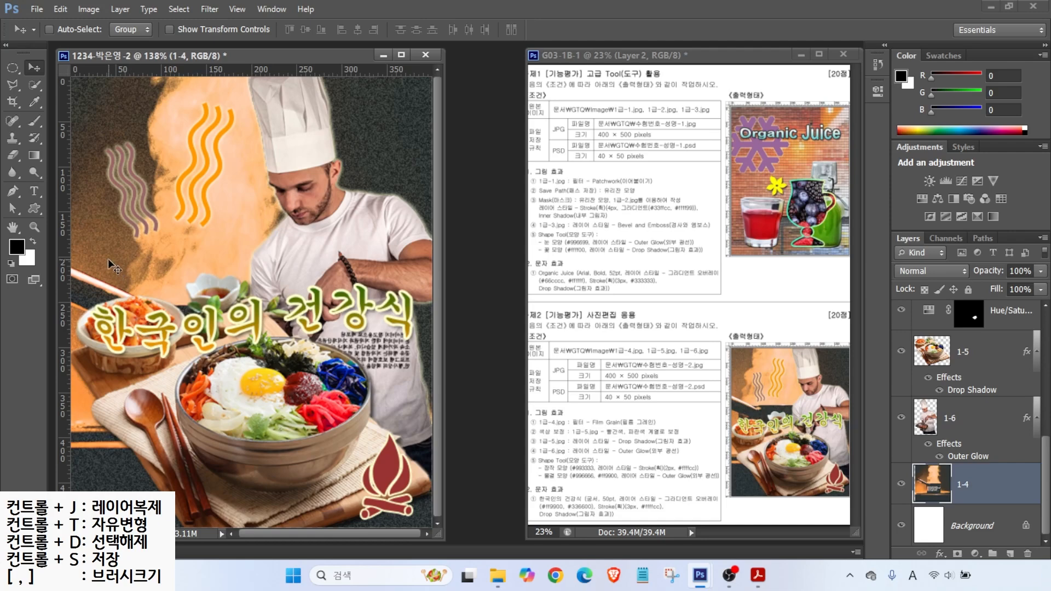
Step: Enlarge the orange smoke layer 1-4 to about 119% and shift it up-left
left_click_drag(98, 277, 98, 235)
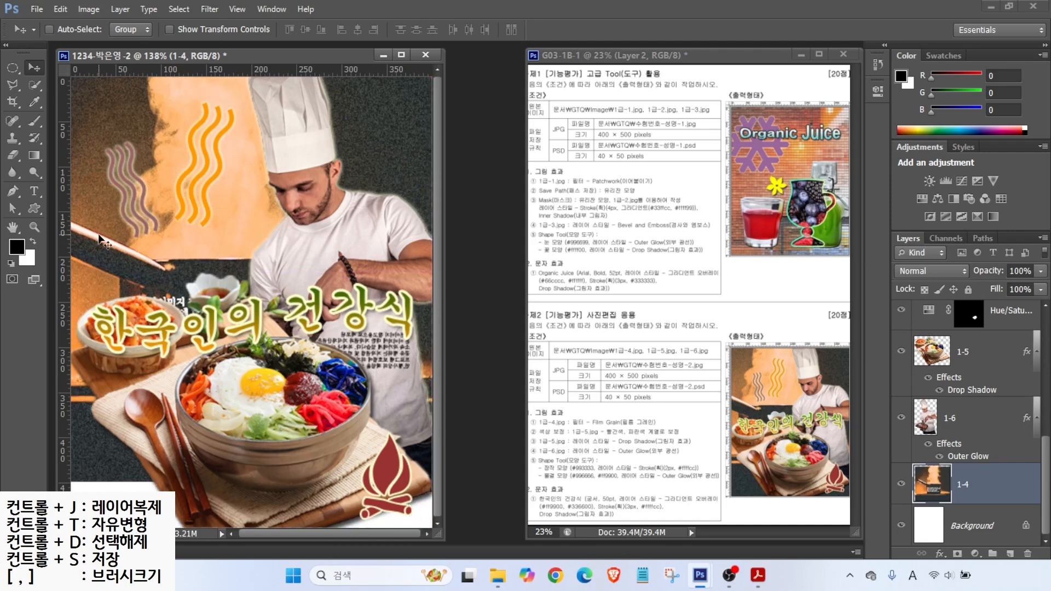
key("ctrl+t")
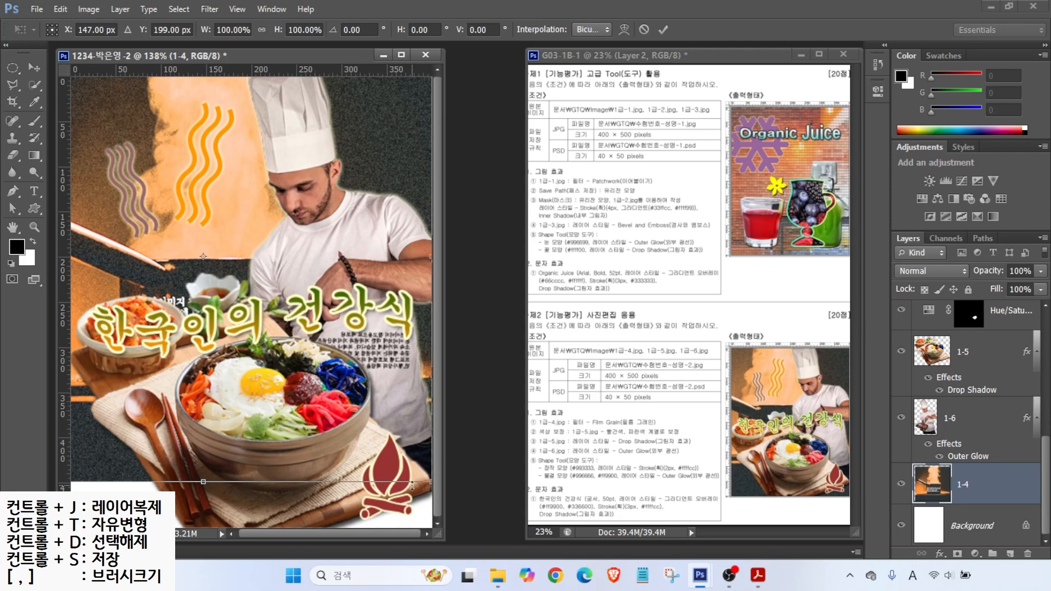
left_click_drag(428, 481, 478, 528)
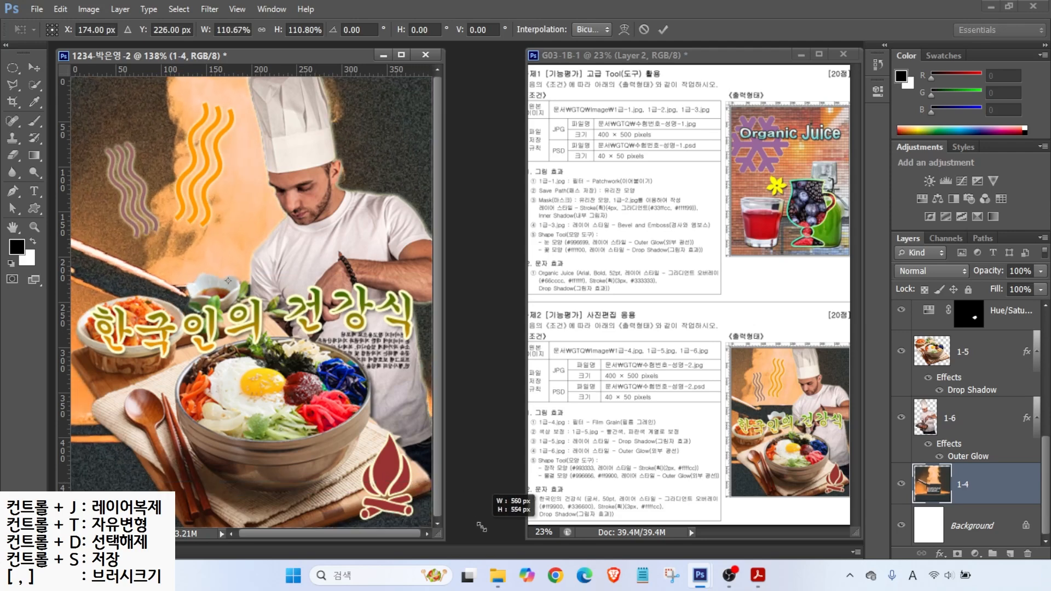
left_click_drag(101, 269, 23, 245)
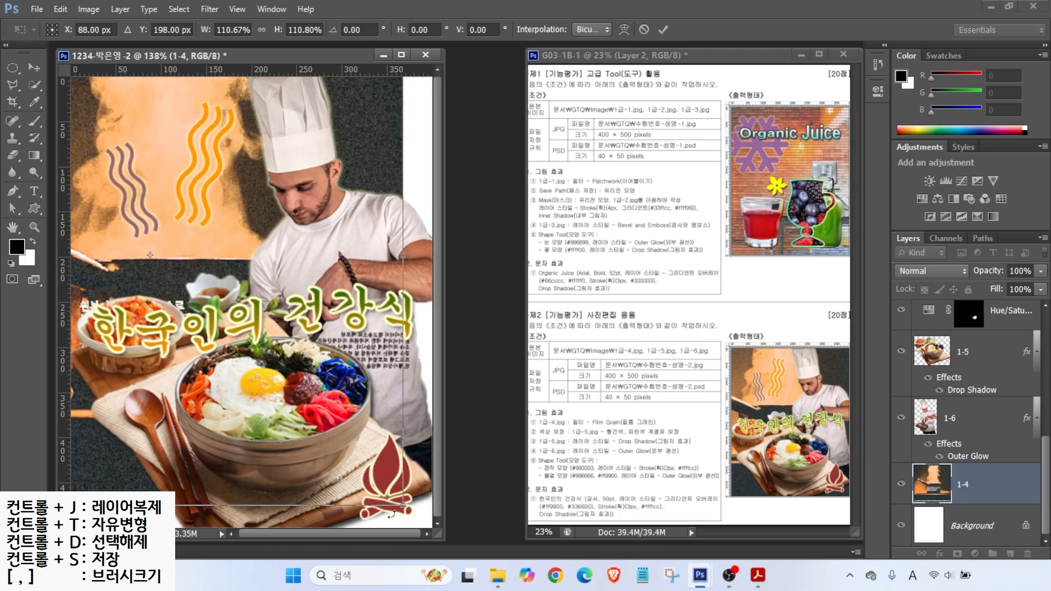
left_click_drag(400, 505, 438, 544)
left_click_drag(102, 271, 115, 255)
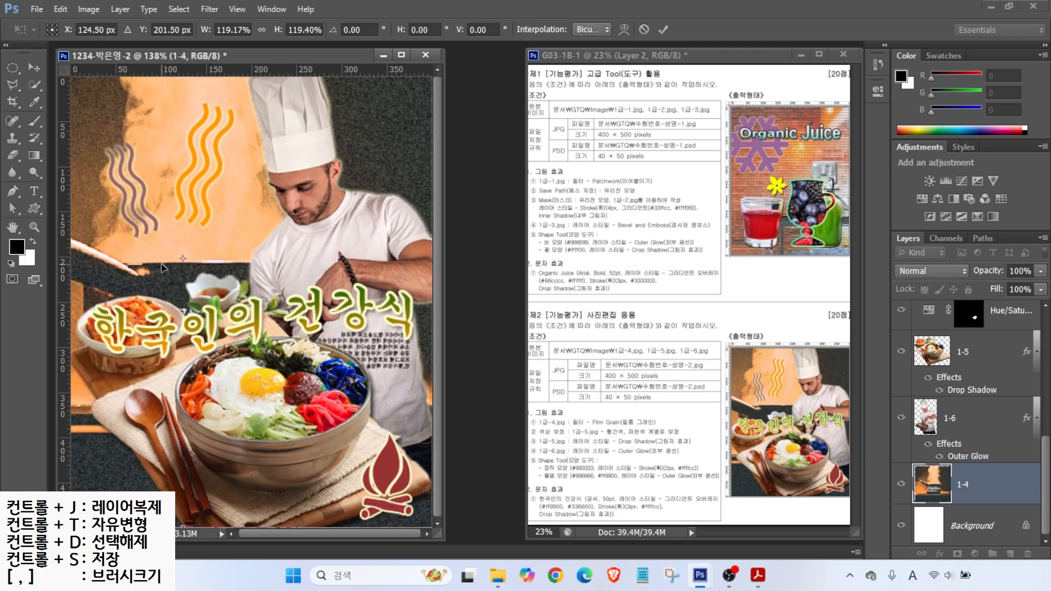
key("Return")
Step: Move both wave shapes down and right, then hide the rulers
scroll(1007, 486, "up", 5)
left_click(1007, 484)
left_click(1002, 537, "shift")
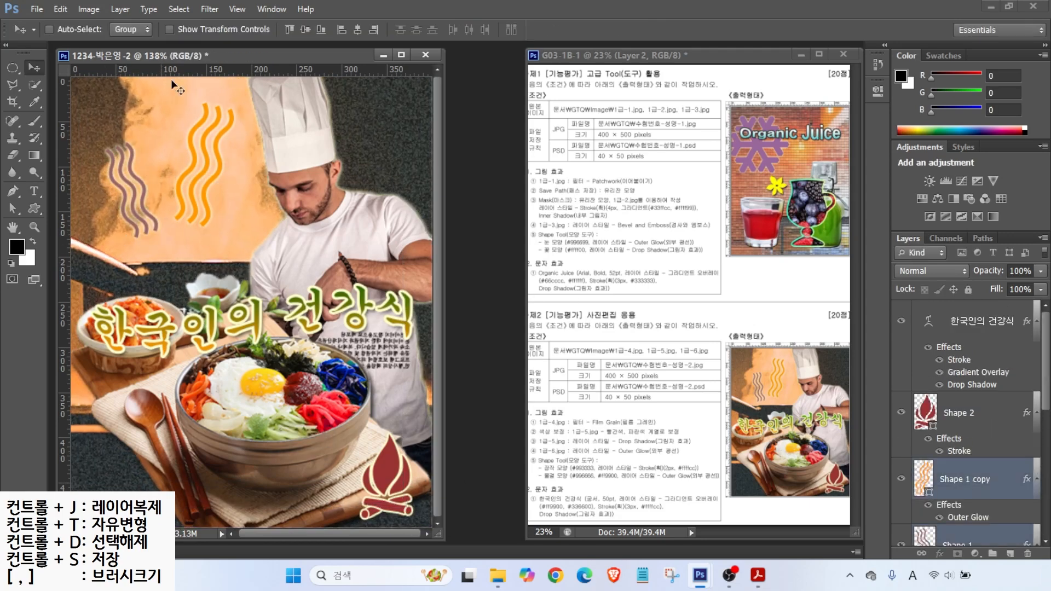
left_click_drag(143, 204, 149, 217)
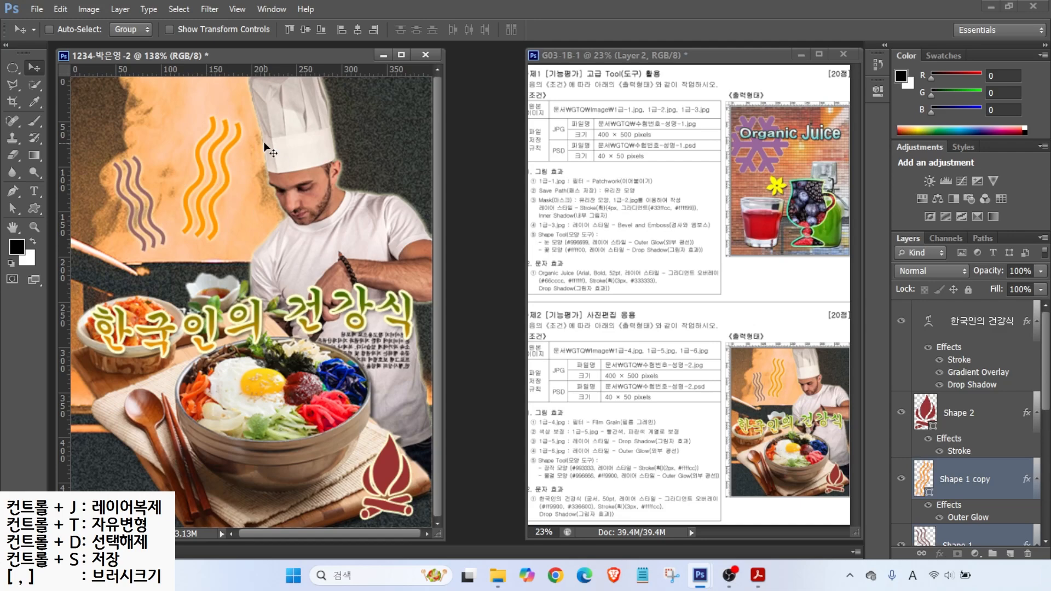
left_click(235, 9)
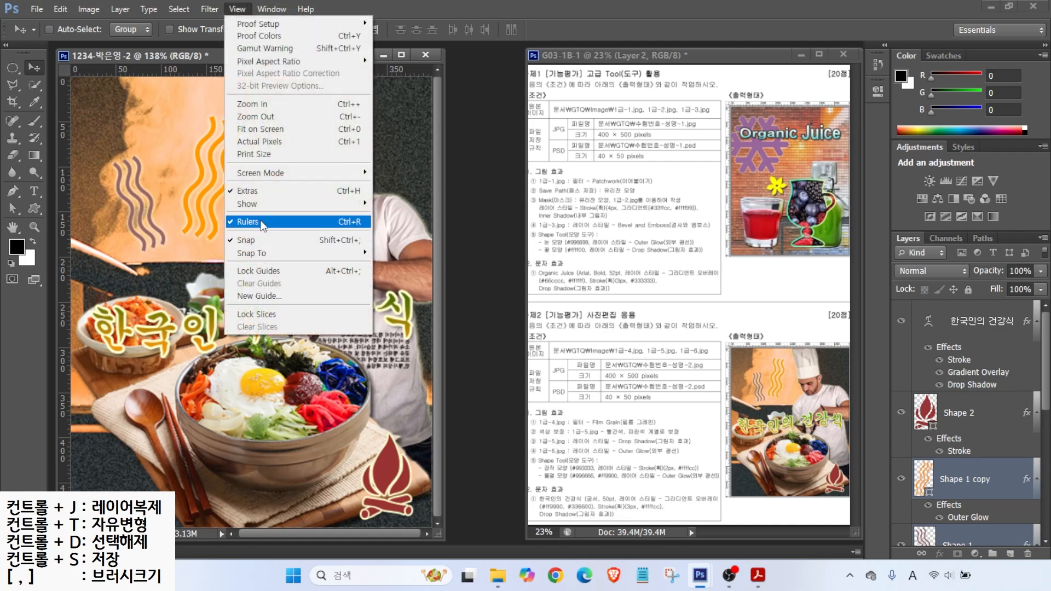
left_click(262, 223)
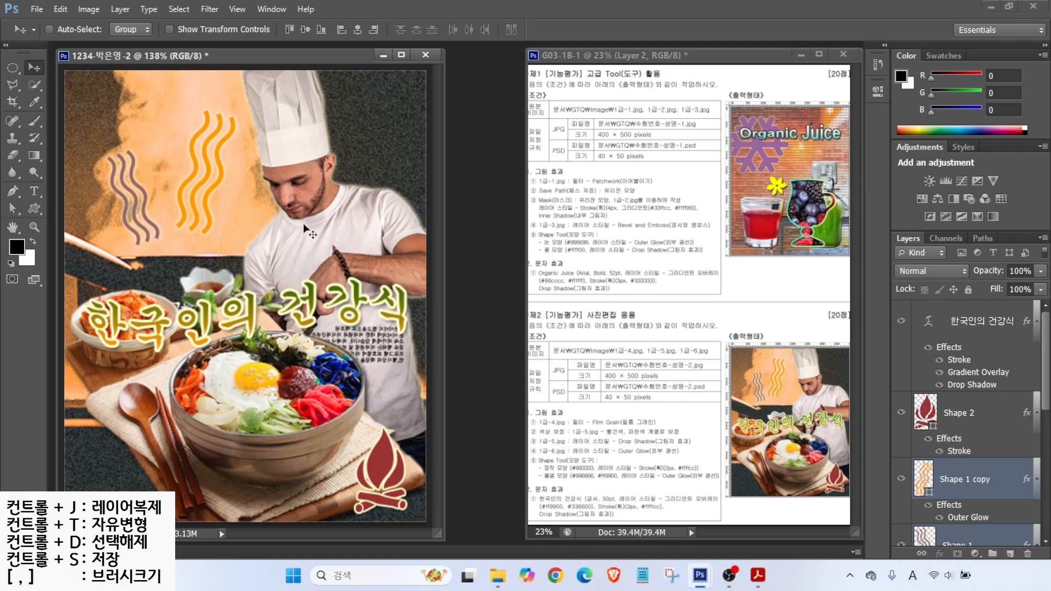
Step: Save a JPEG copy of the poster in the GTQ folder, accepting the default quality
left_click(37, 9)
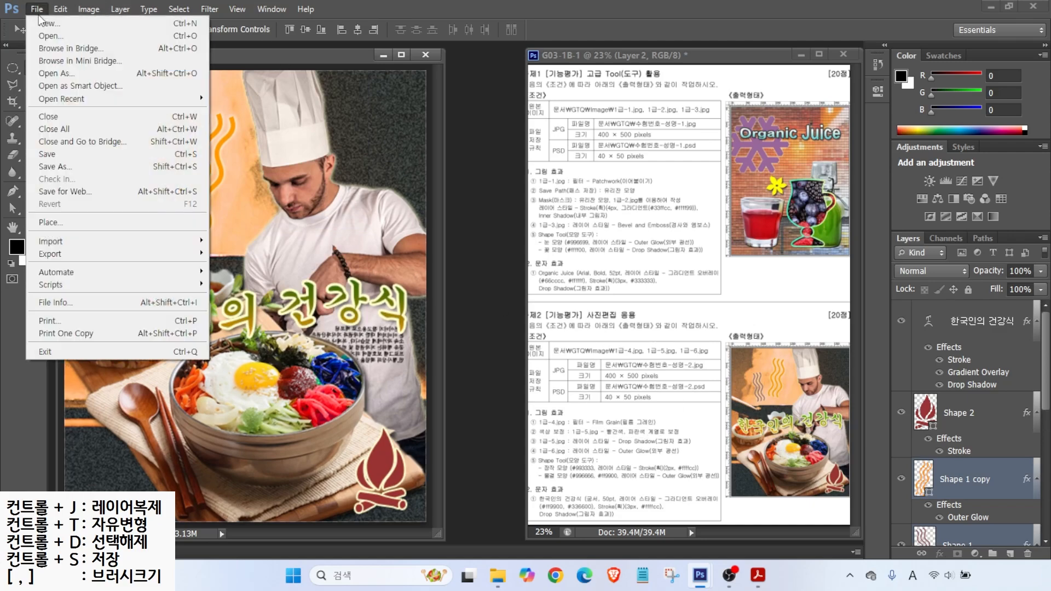
left_click(61, 155)
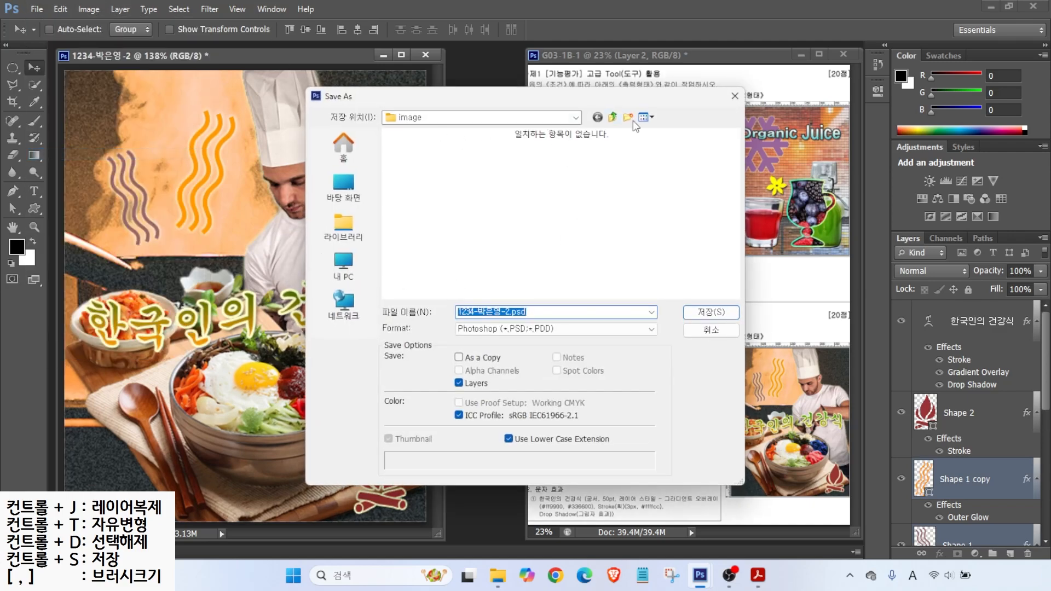
left_click(610, 117)
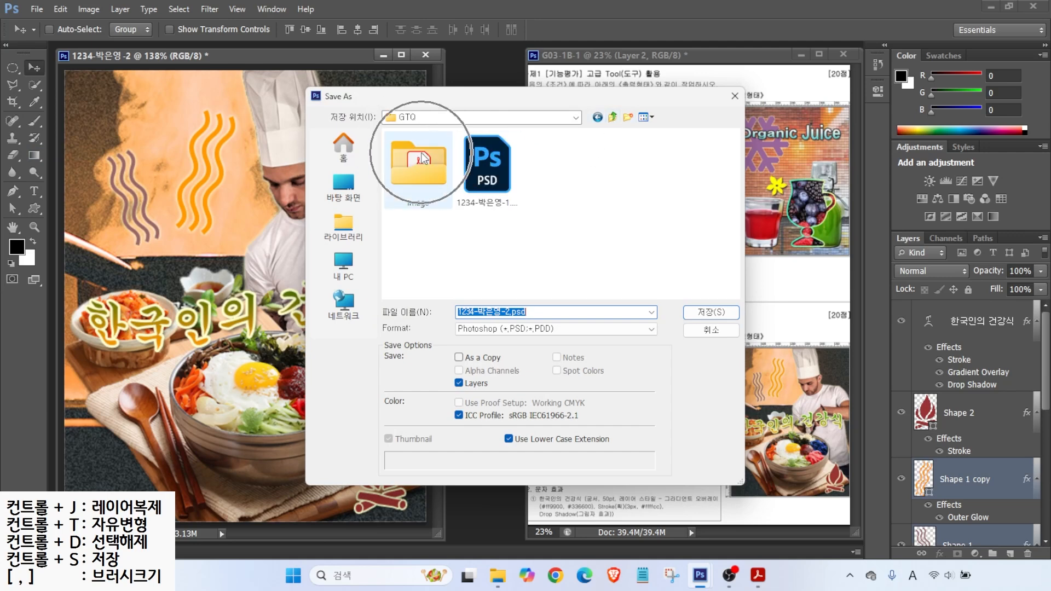
left_click(483, 329)
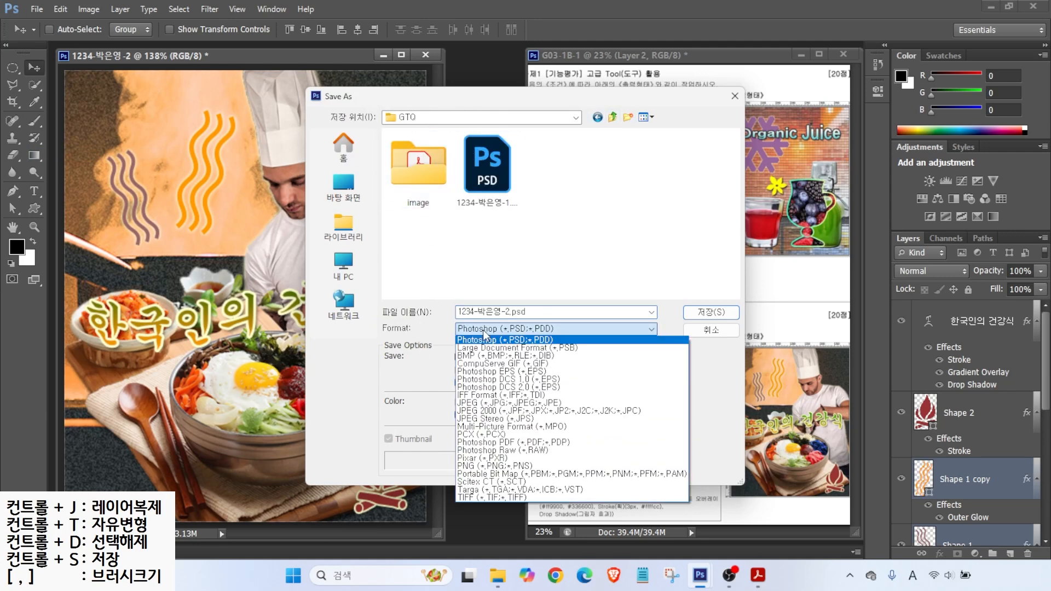
left_click(480, 402)
key("Return")
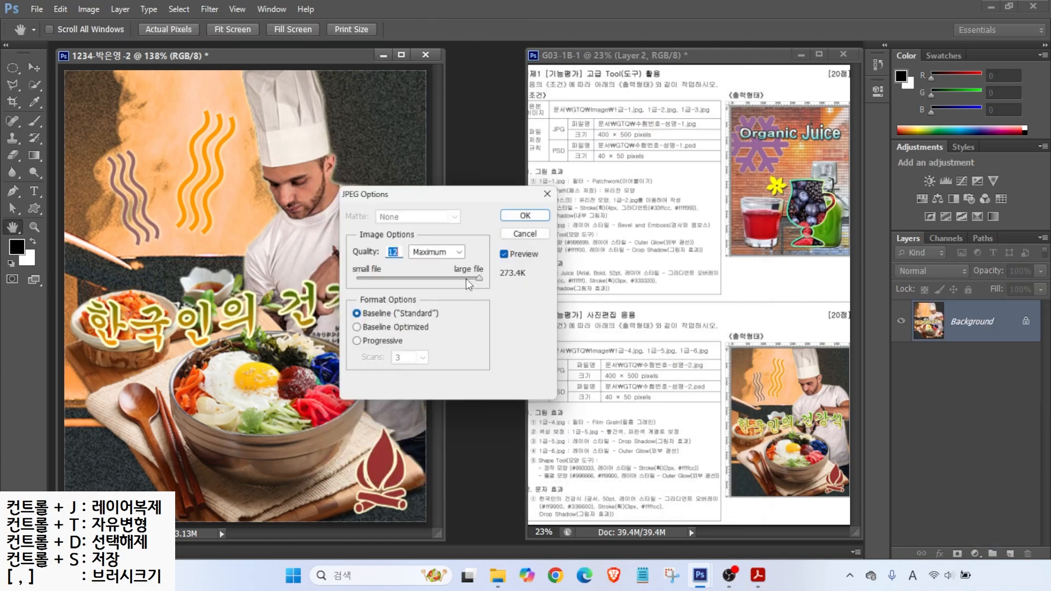
left_click(521, 216)
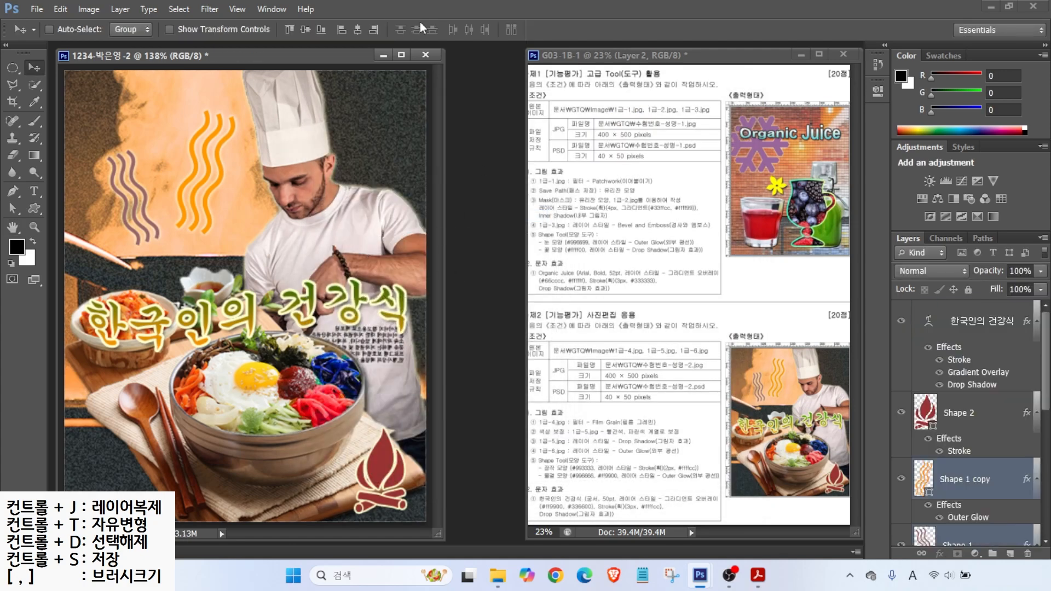
Step: Resize the poster image to 40×50 pixels
left_click(87, 9)
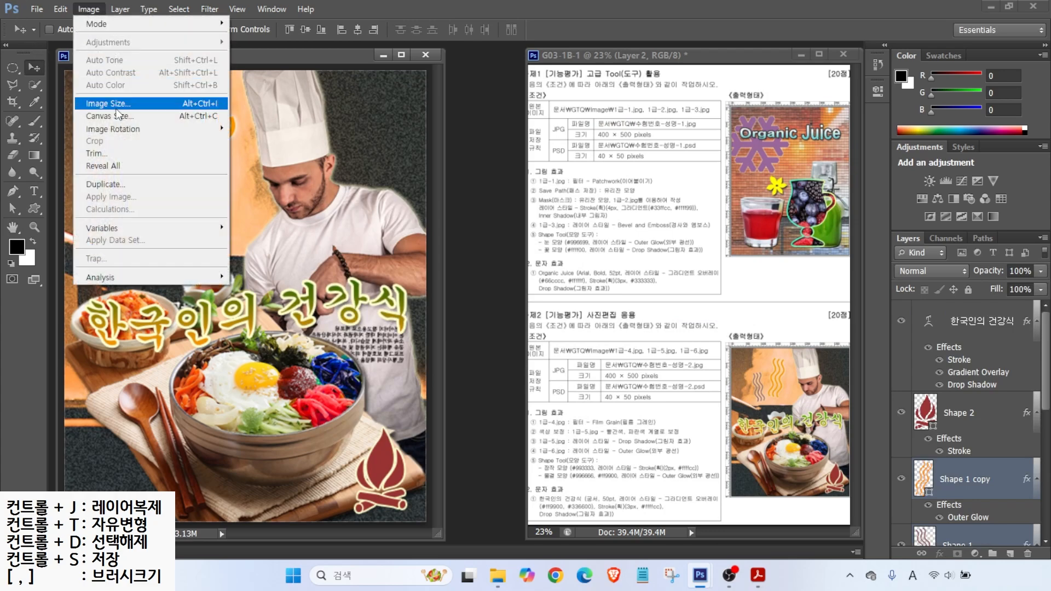
left_click(109, 103)
type("40")
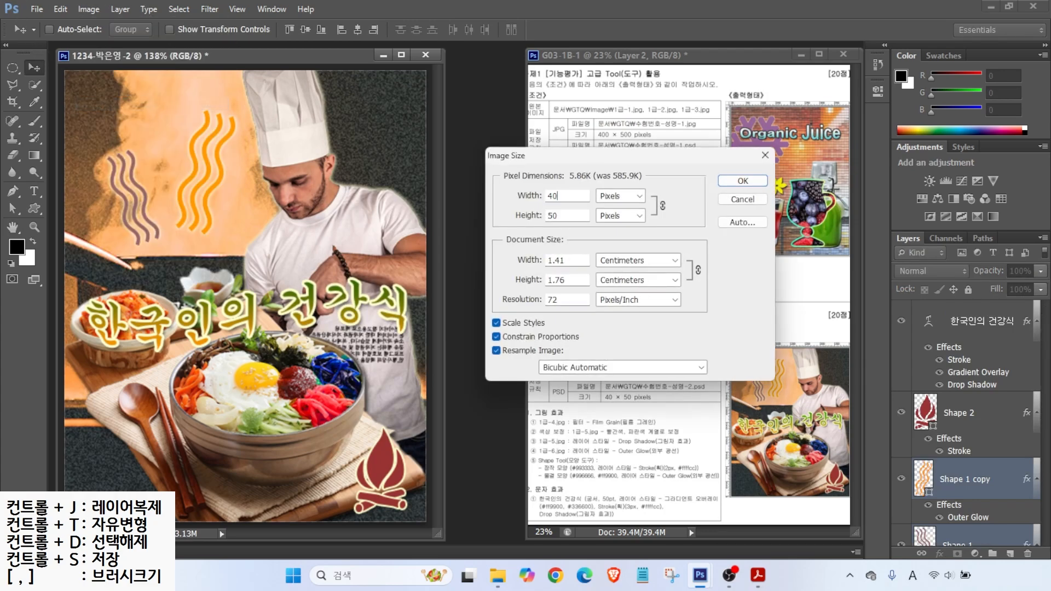
key("Return")
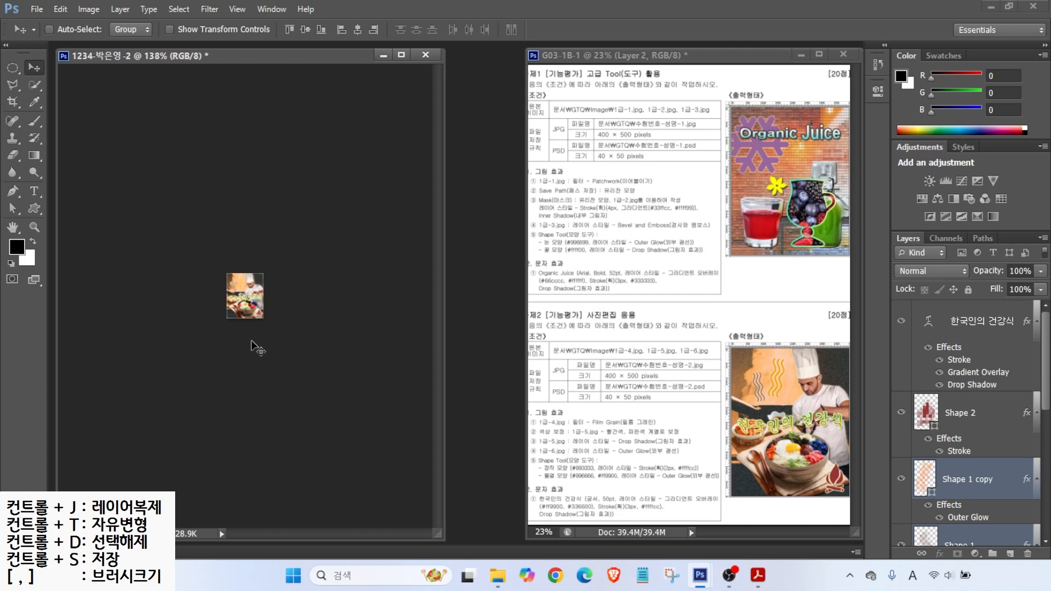
Step: Save the 40×50 version as a PSD and close the document
left_click(36, 9)
left_click(55, 151)
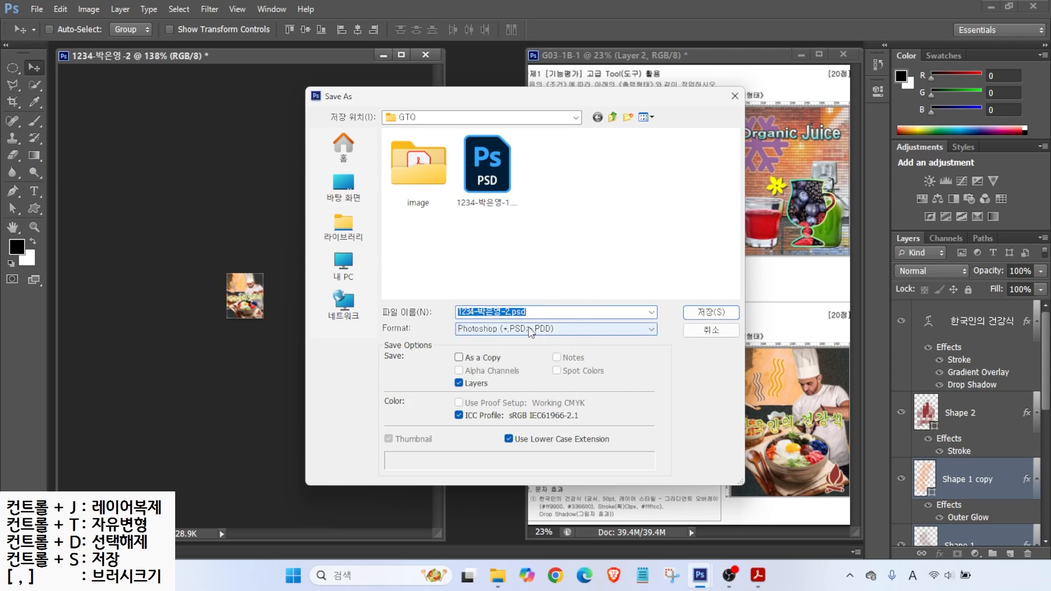
left_click(711, 312)
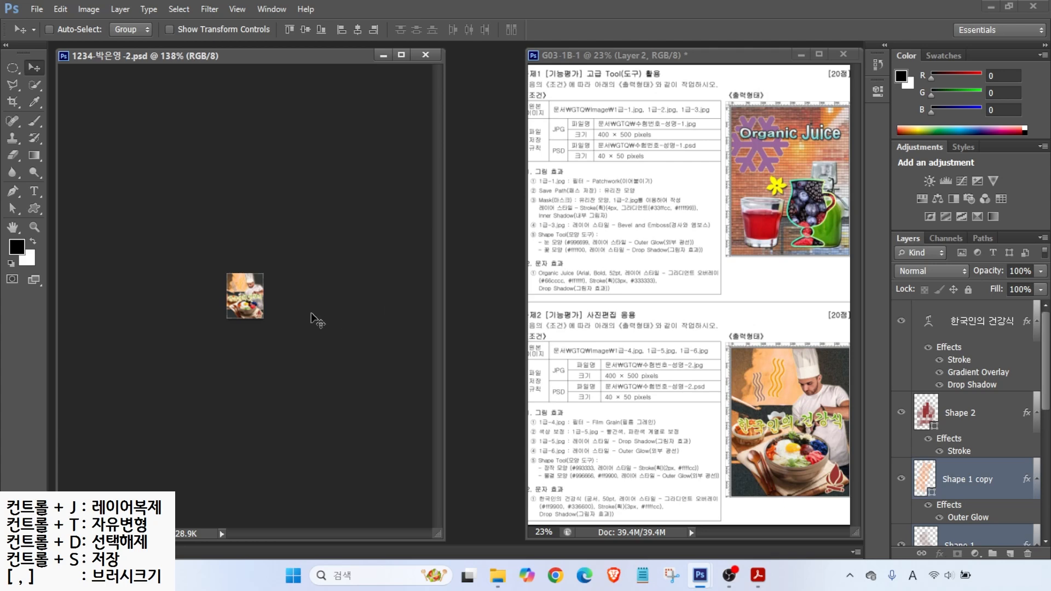
key("ctrl+w")
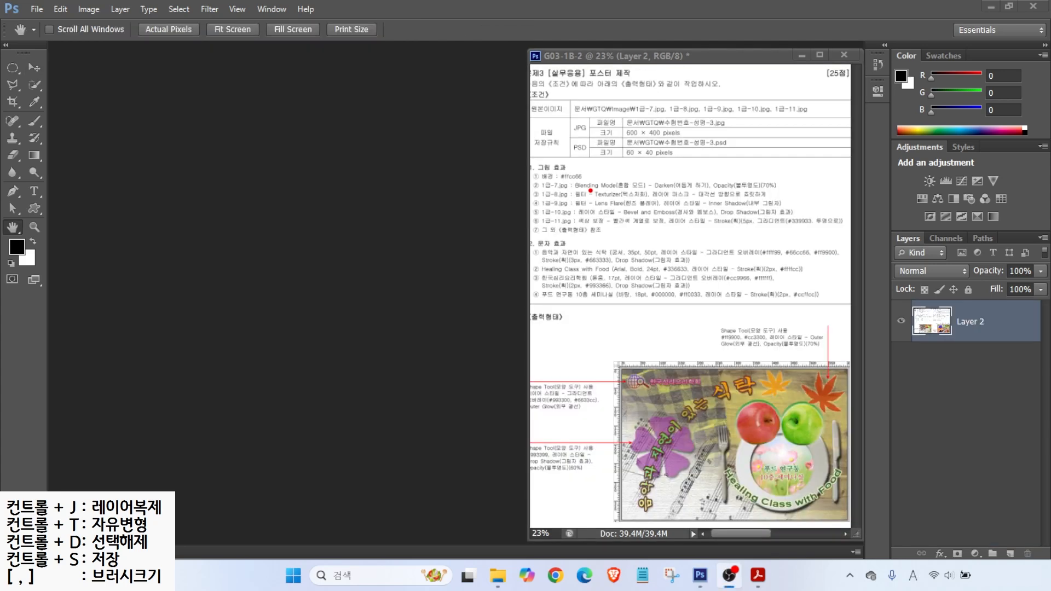
Step: Start a new document named 1234
left_click_drag(612, 108, 723, 144)
left_click_drag(659, 133, 694, 174)
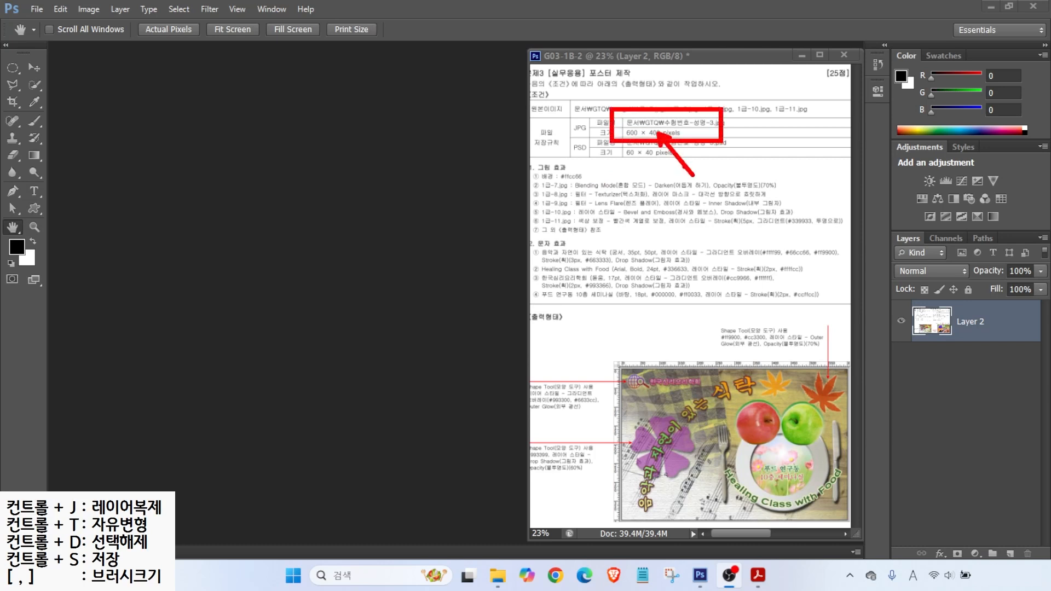
key("Escape")
left_click(36, 9)
left_click(49, 22)
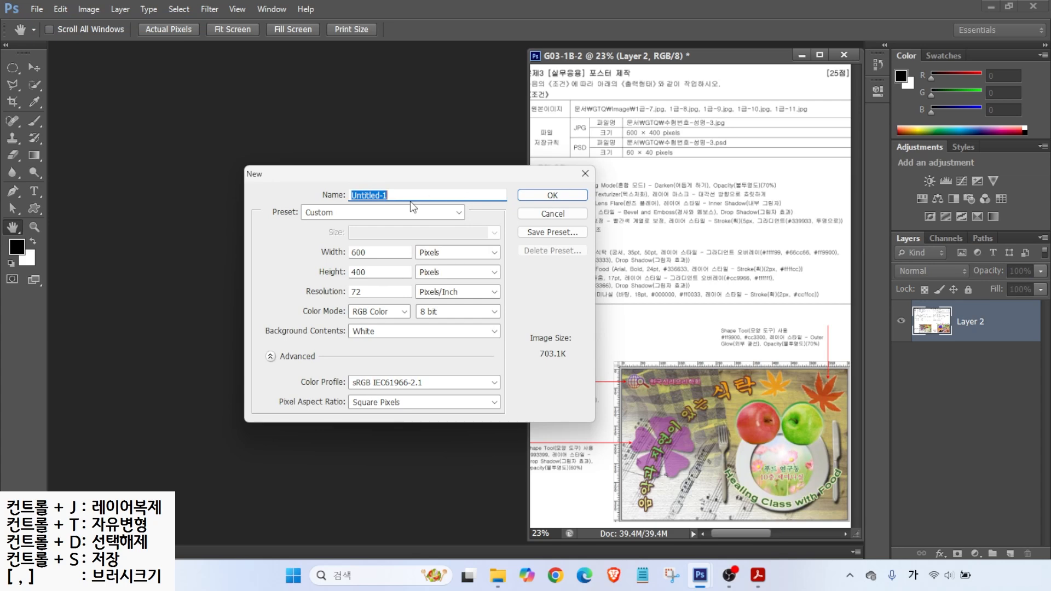
key("alt")
Step: Create it at 600×400 px, 72 ppi with a white background, and show rulers
left_click_drag(417, 244, 465, 261)
left_click_drag(348, 247, 314, 225)
left_click_drag(346, 272, 297, 245)
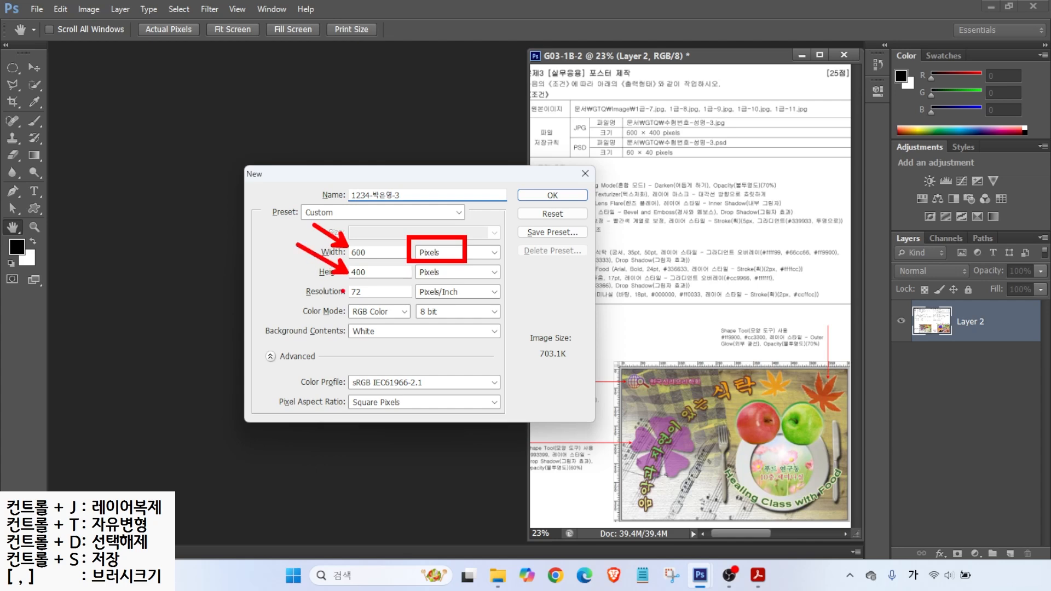
mouse_move(343, 282)
left_mouse_down()
mouse_move(385, 301)
mouse_move(379, 315)
mouse_move(451, 321)
left_mouse_up()
left_click_drag(361, 345, 341, 366)
key("Escape")
left_click(548, 196)
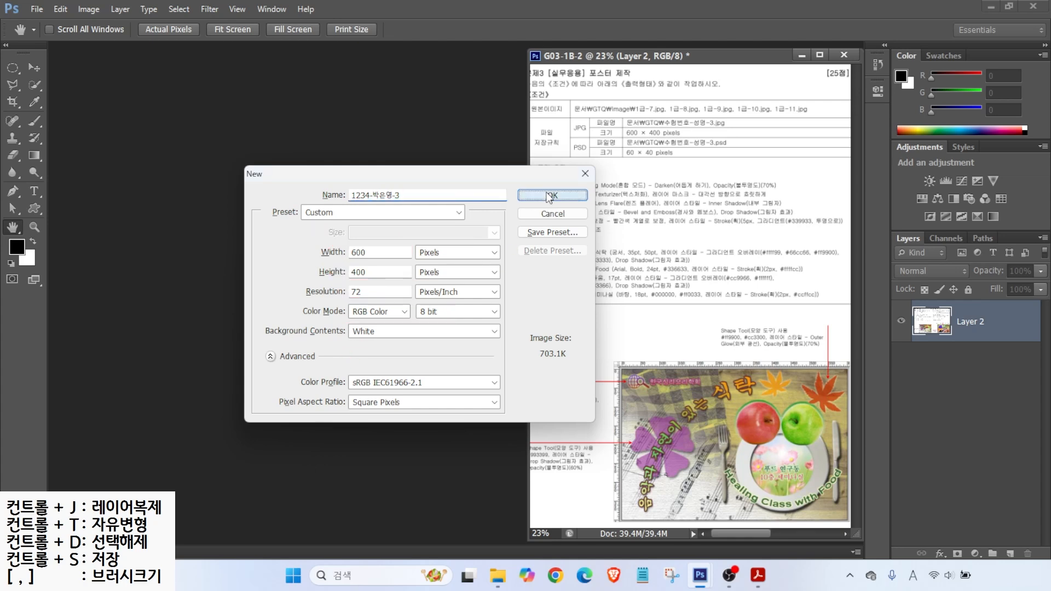
key("ctrl+r")
left_click_drag(282, 64, 279, 55)
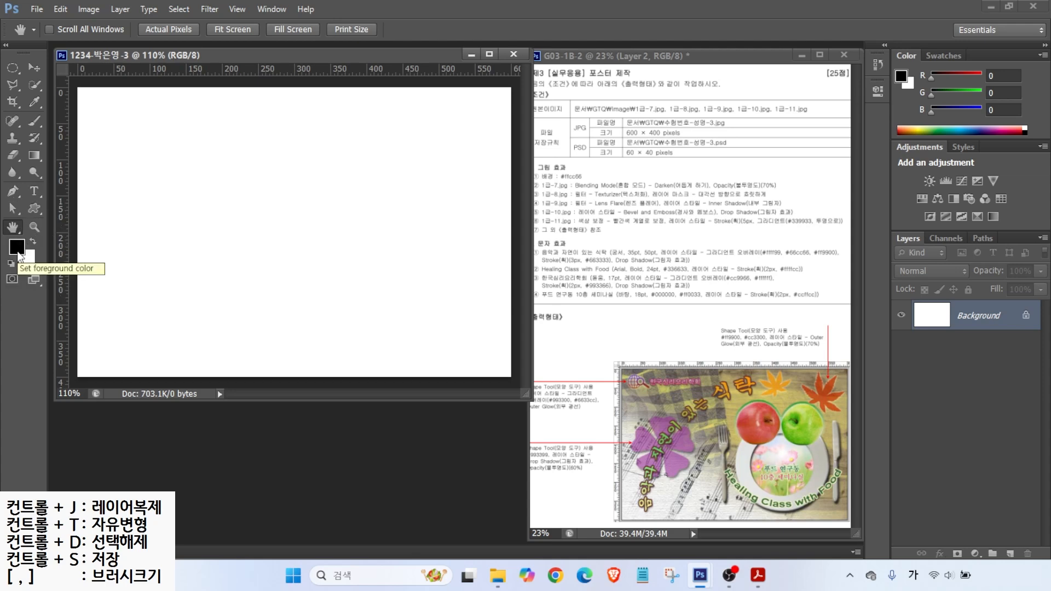
Step: Set the foreground colour to #ffcc66
left_click(17, 248)
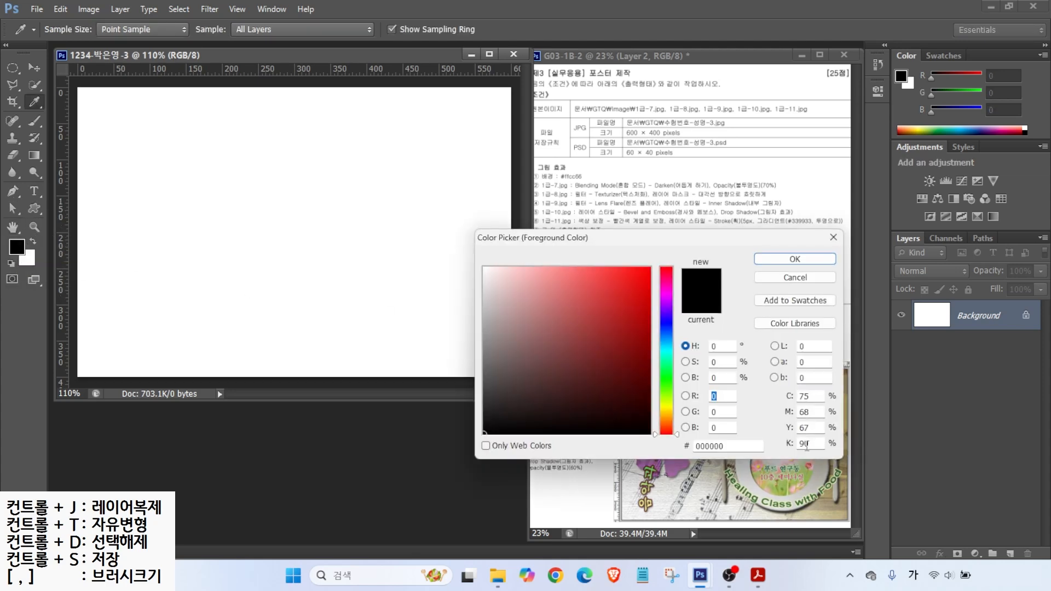
left_click(738, 446)
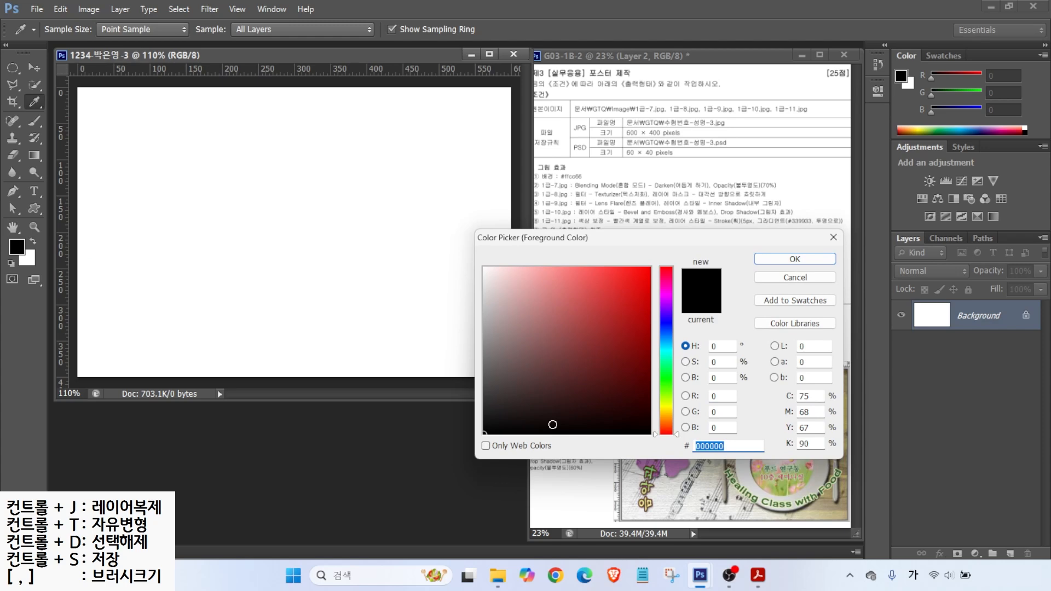
type("ffcc66")
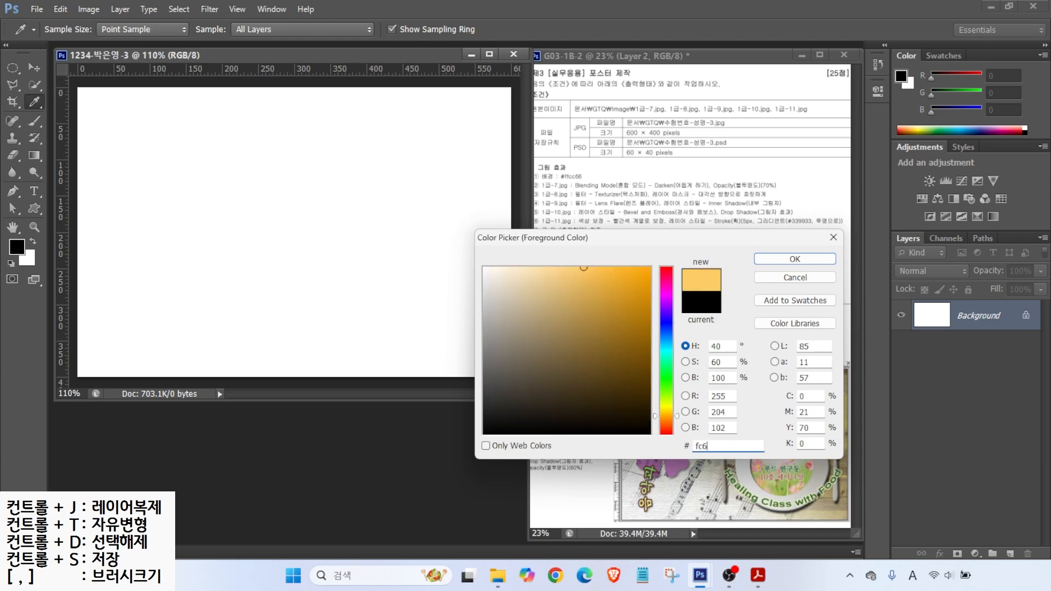
key("Return")
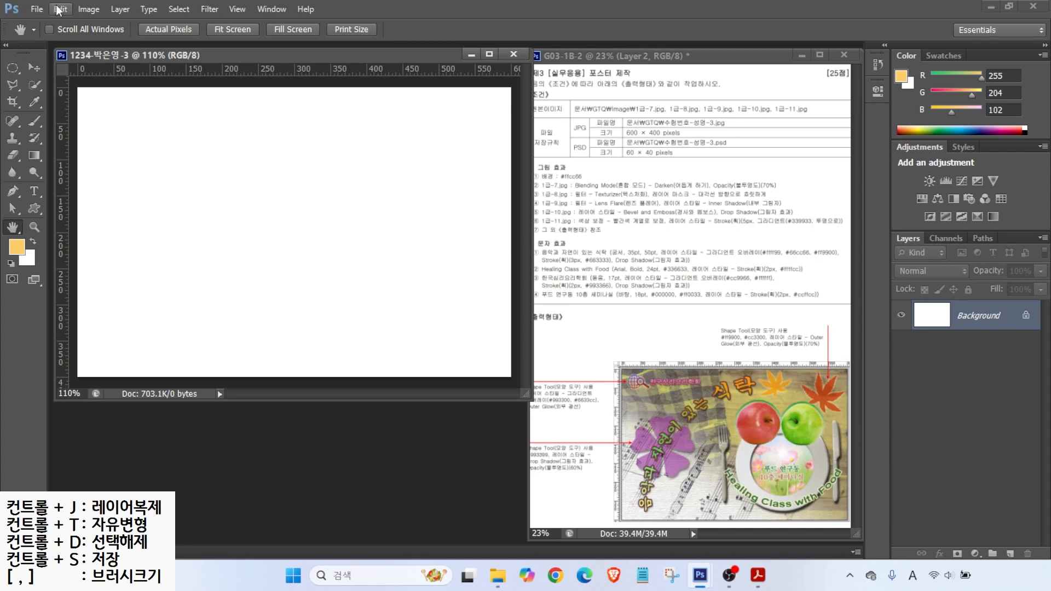
Step: Fill the canvas with the foreground colour
left_click(59, 10)
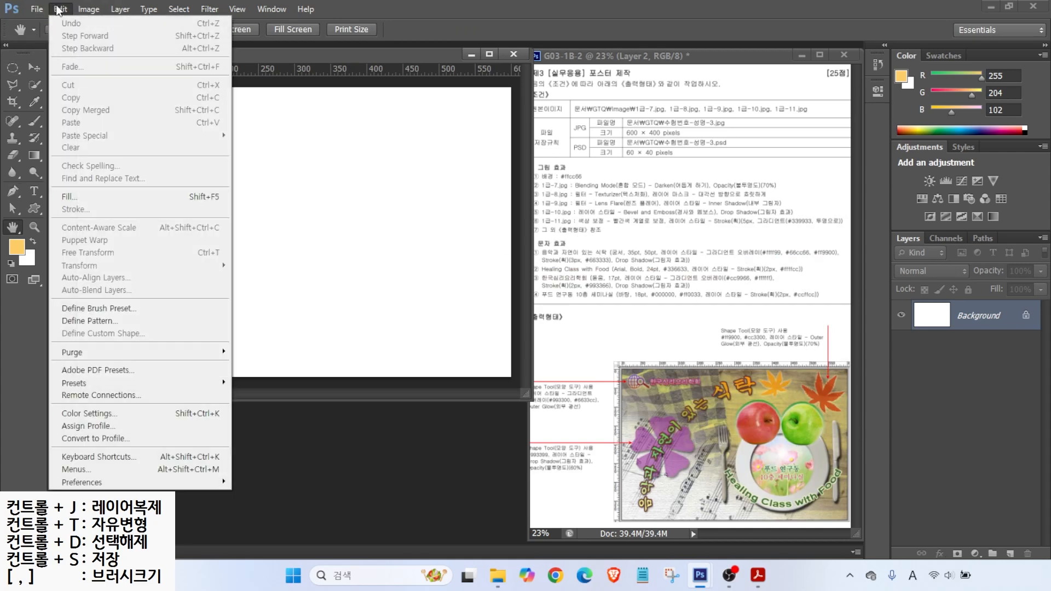
left_click(85, 198)
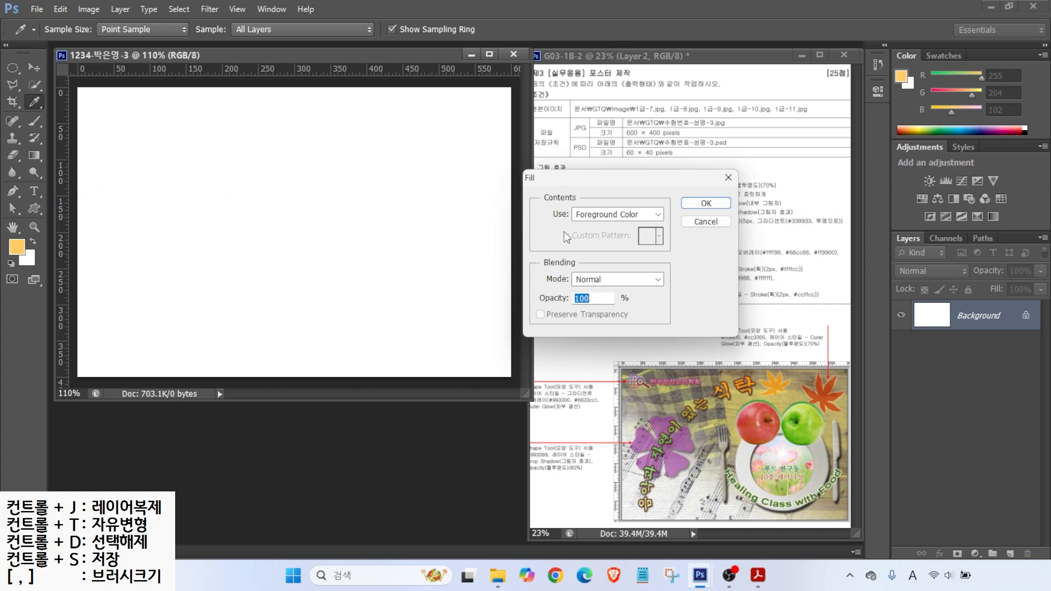
left_click(707, 204)
key("h")
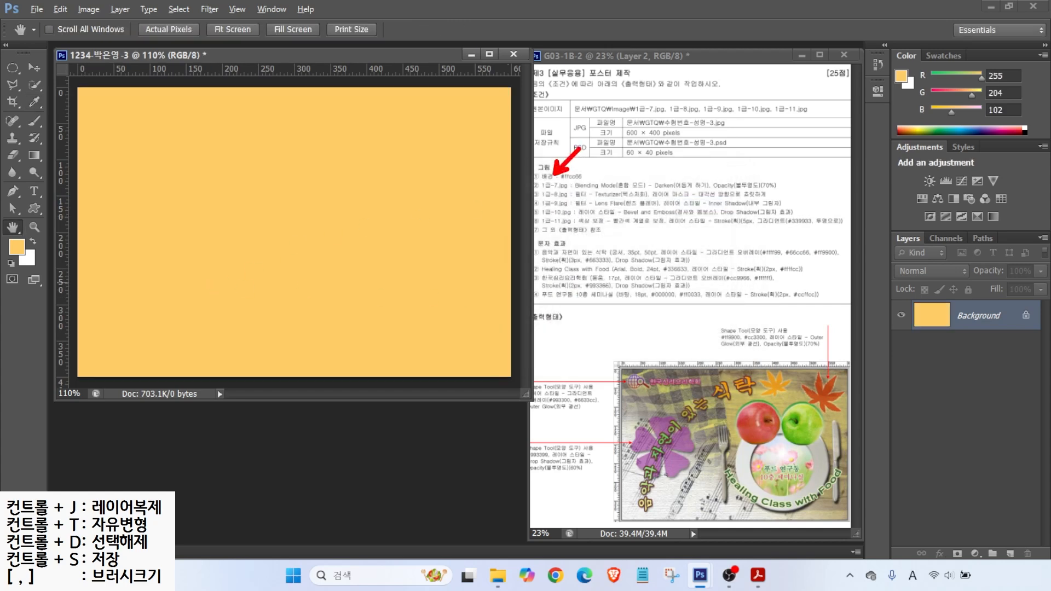
Step: Open the checkered cloth image 1급-7.jpg
double_click(386, 417)
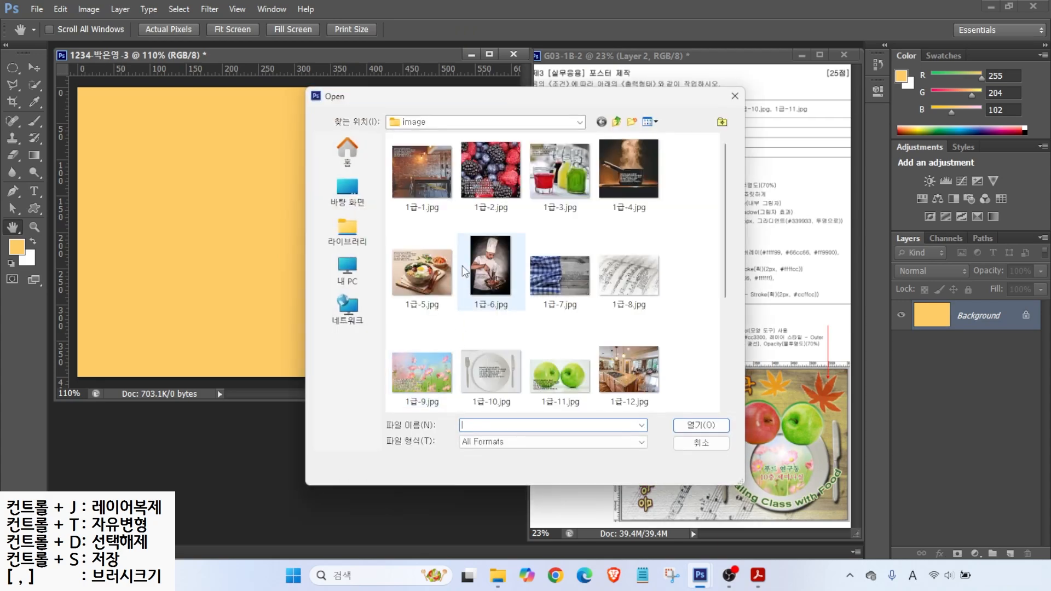
left_click(548, 278)
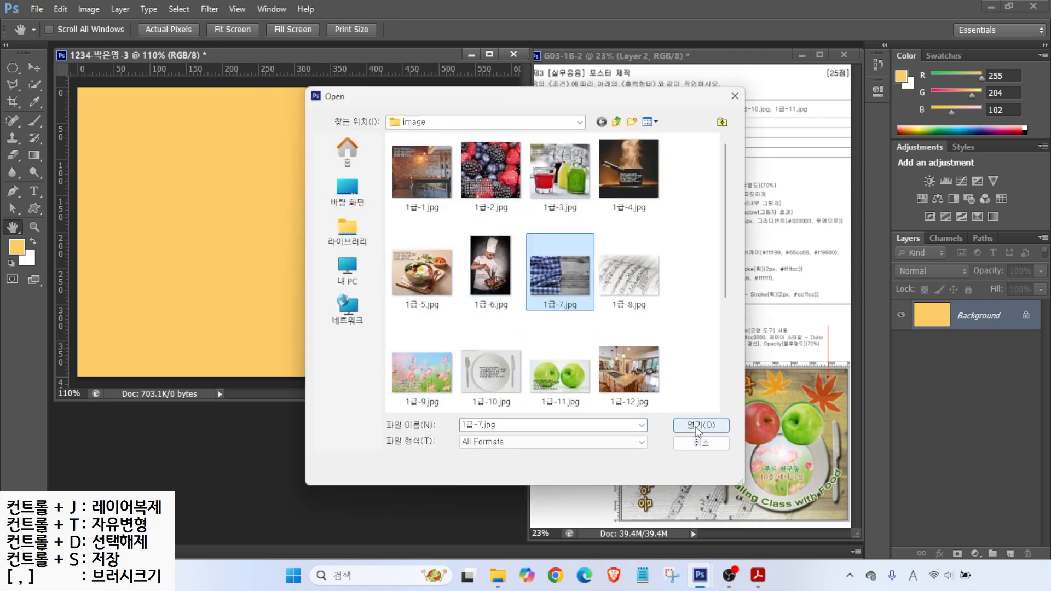
left_click(695, 426)
left_click_drag(358, 80, 382, 99)
Step: Resize 1급-7.jpg to width 600 and height 400 pixels
left_click(88, 9)
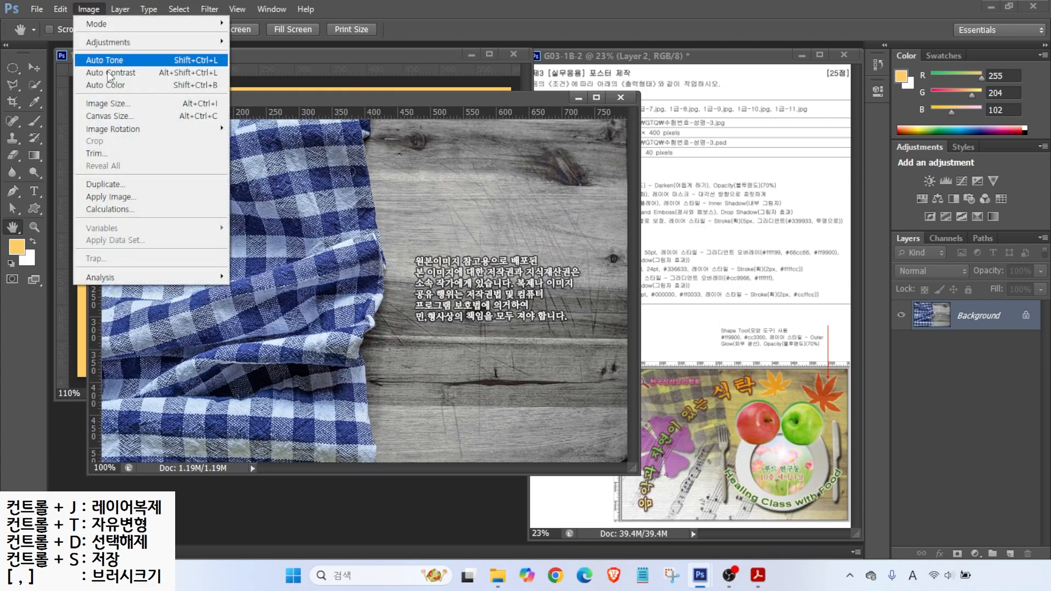
left_click(104, 103)
type("600")
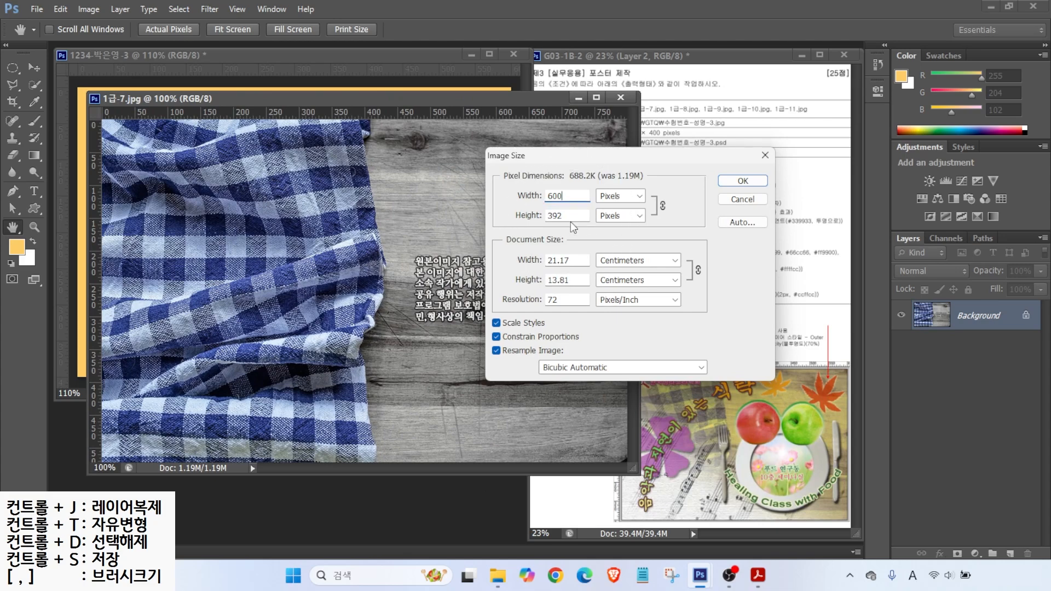
double_click(569, 215)
type("400")
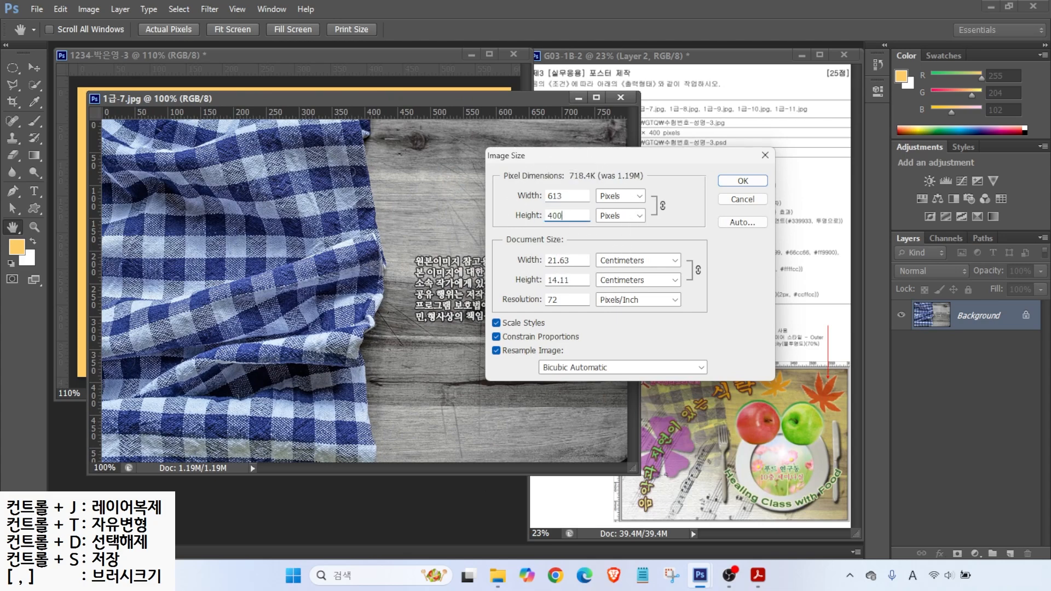
key("Return")
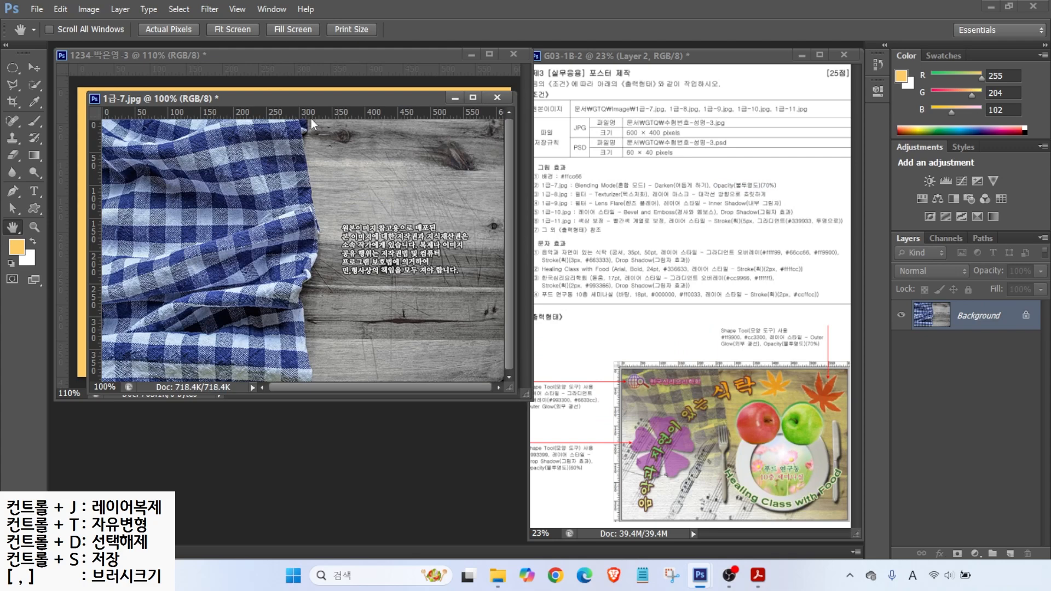
Step: Drag the cloth photo into the 1234 poster and close the original without saving
left_click_drag(313, 96, 409, 128)
left_click(34, 68)
left_click_drag(267, 201, 298, 167)
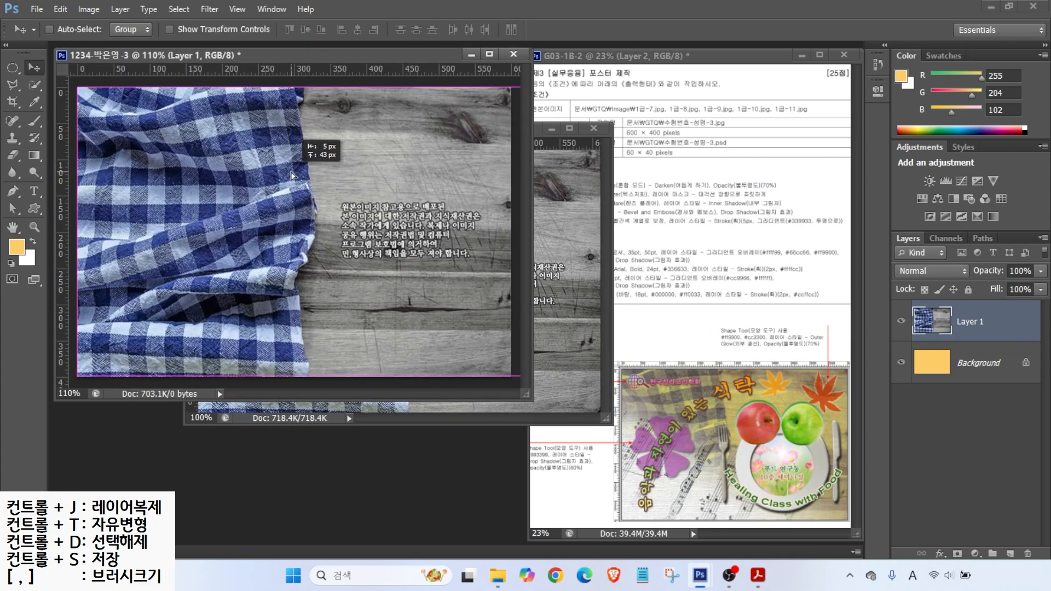
left_click(594, 129)
left_click(515, 223)
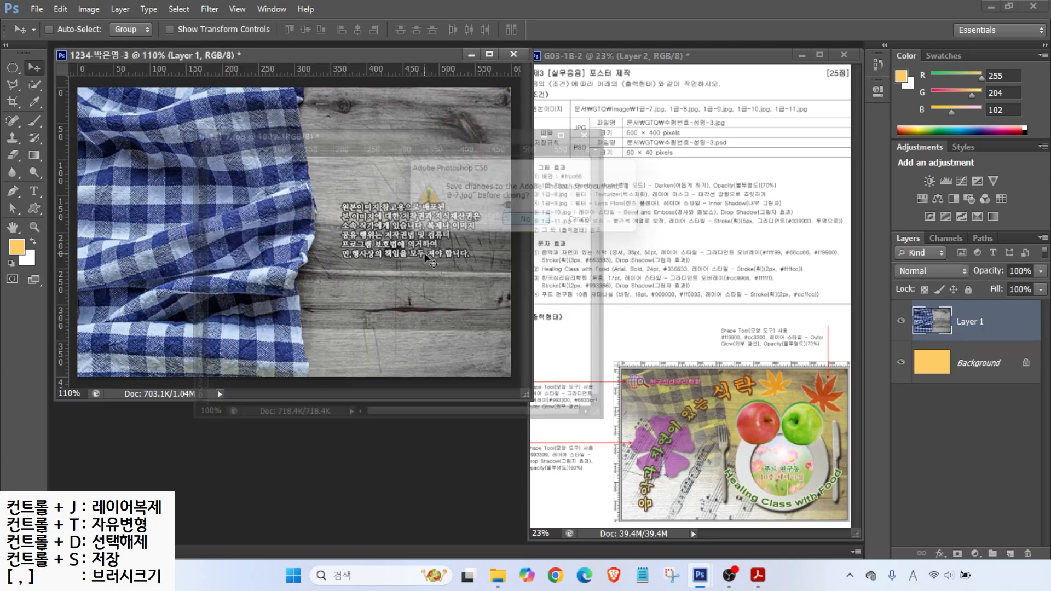
Step: Rename the new cloth layer to 1-7
left_click(972, 325)
double_click(973, 325)
type("1-7")
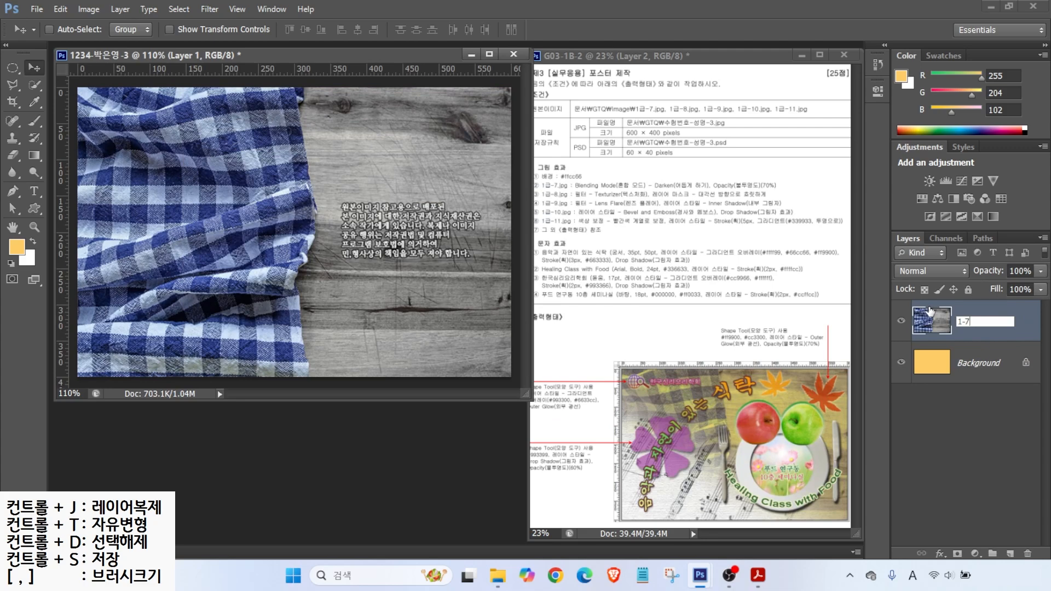
key("Return")
Step: Set layer 1-7's blend mode to Darken
key("ctrl+2")
left_click_drag(618, 178, 652, 149)
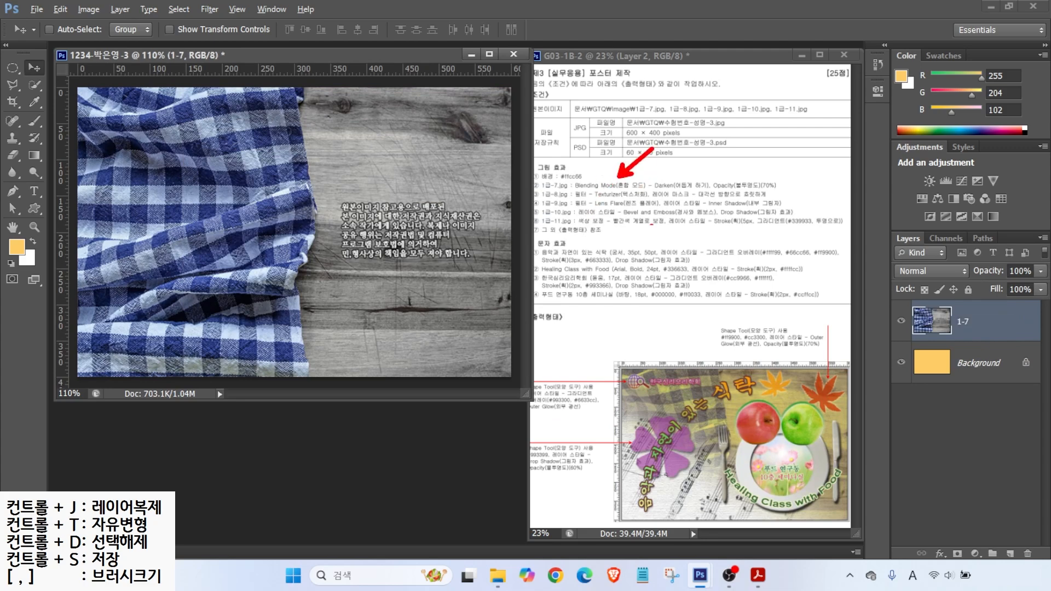
left_click_drag(911, 372, 885, 396)
left_click_drag(910, 328, 881, 347)
mouse_move(877, 219)
left_mouse_down()
mouse_move(906, 249)
mouse_move(1048, 286)
left_mouse_up()
left_click_drag(907, 270, 865, 246)
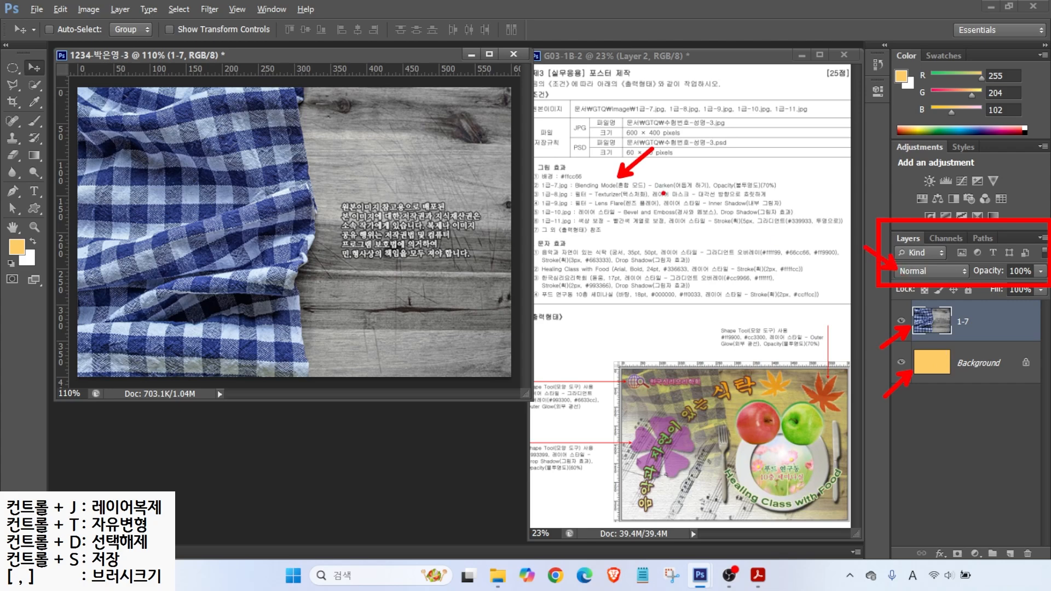
left_click_drag(655, 190, 708, 188)
left_click(916, 271)
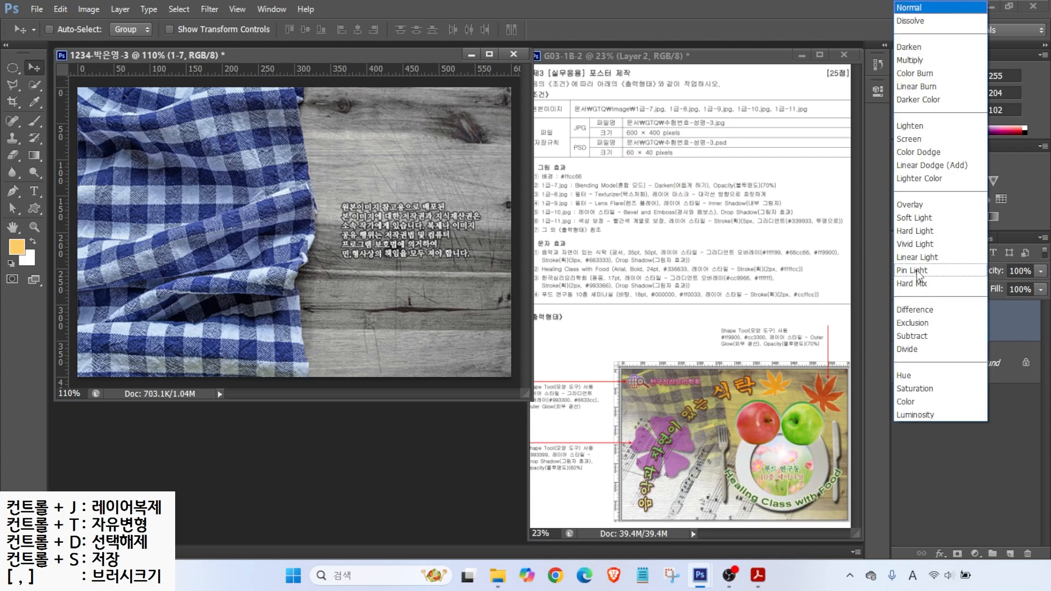
left_click(919, 49)
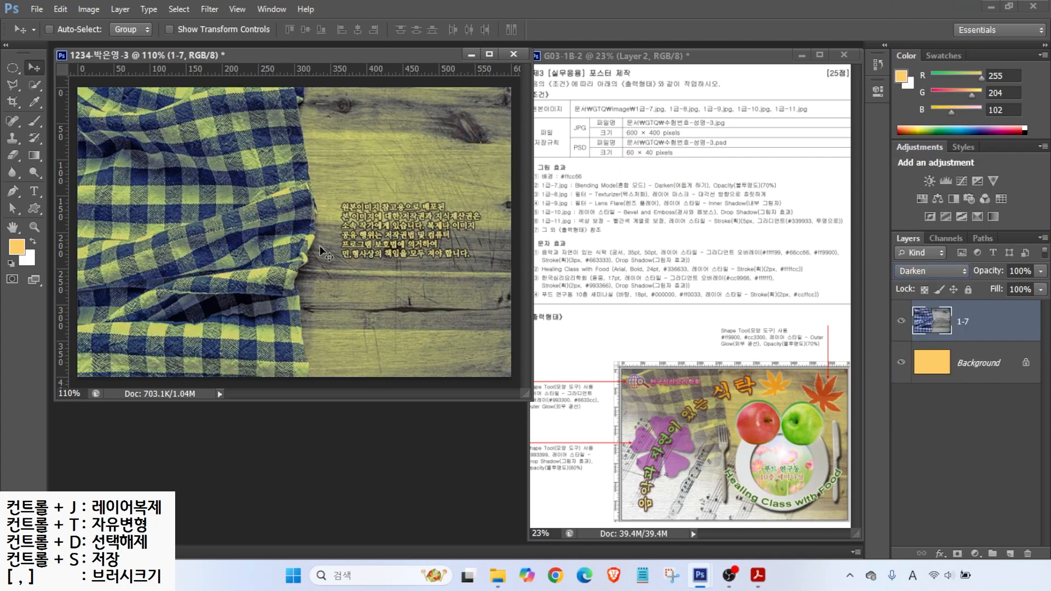
Step: Set layer 1-7's opacity to 70%
left_click(328, 212)
left_click_drag(714, 191, 789, 190)
mouse_move(881, 218)
left_mouse_down()
mouse_move(982, 284)
mouse_move(1048, 289)
left_mouse_up()
left_click_drag(1006, 260, 985, 223)
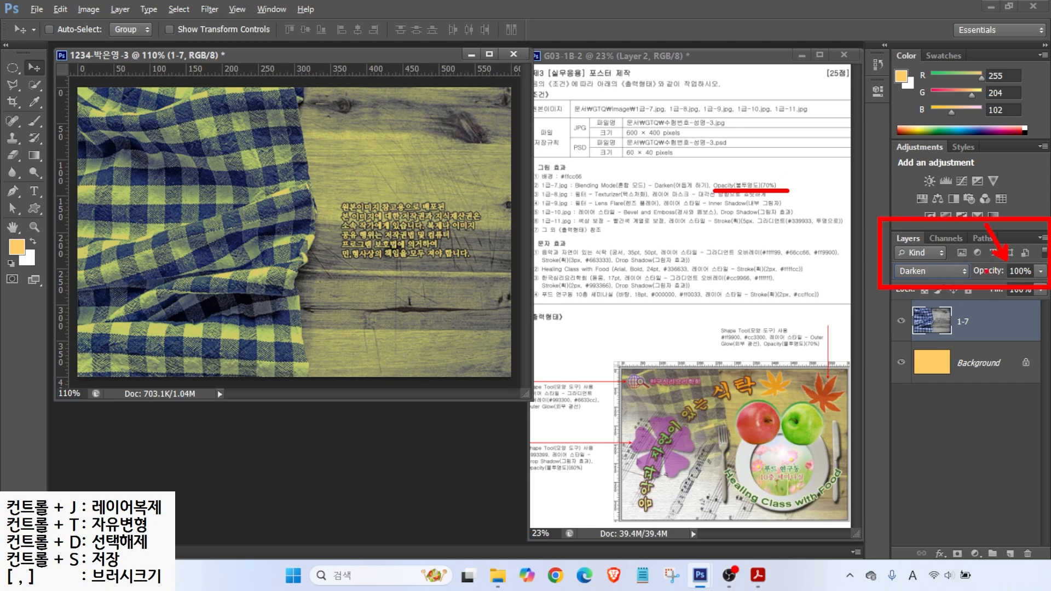
left_click_drag(978, 275, 1043, 284)
key("Escape")
left_click(1020, 271)
type("70")
key("Return")
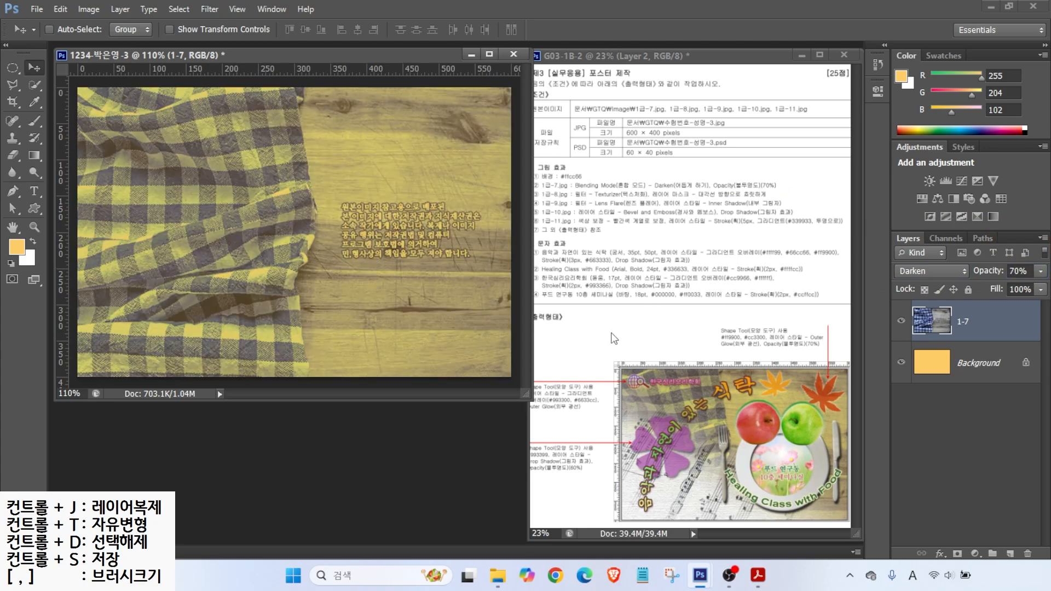
double_click(343, 440)
Step: Open the sheet-music image 1급-8.jpg
left_click(619, 277)
left_click(701, 425)
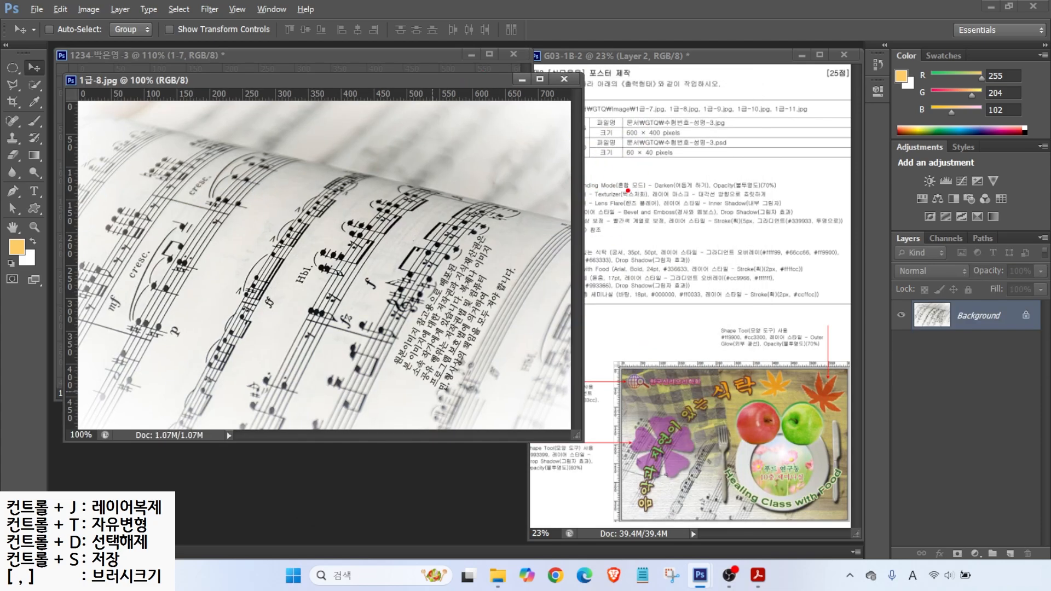
left_click_drag(650, 201, 780, 200)
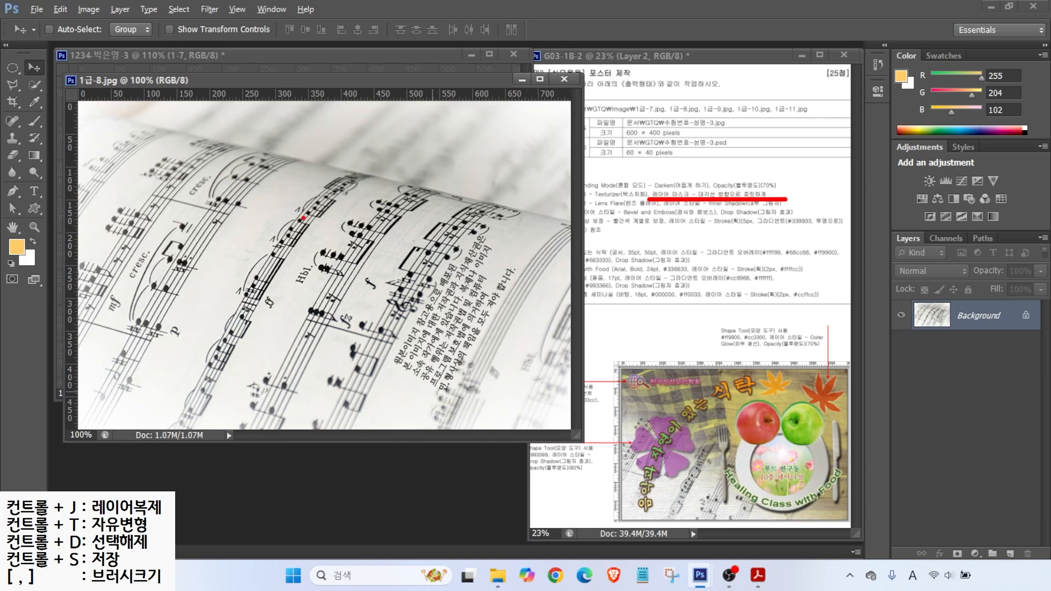
mouse_move(410, 426)
left_mouse_down()
mouse_move(105, 235)
mouse_move(433, 365)
left_mouse_up()
left_click_drag(443, 200, 215, 344)
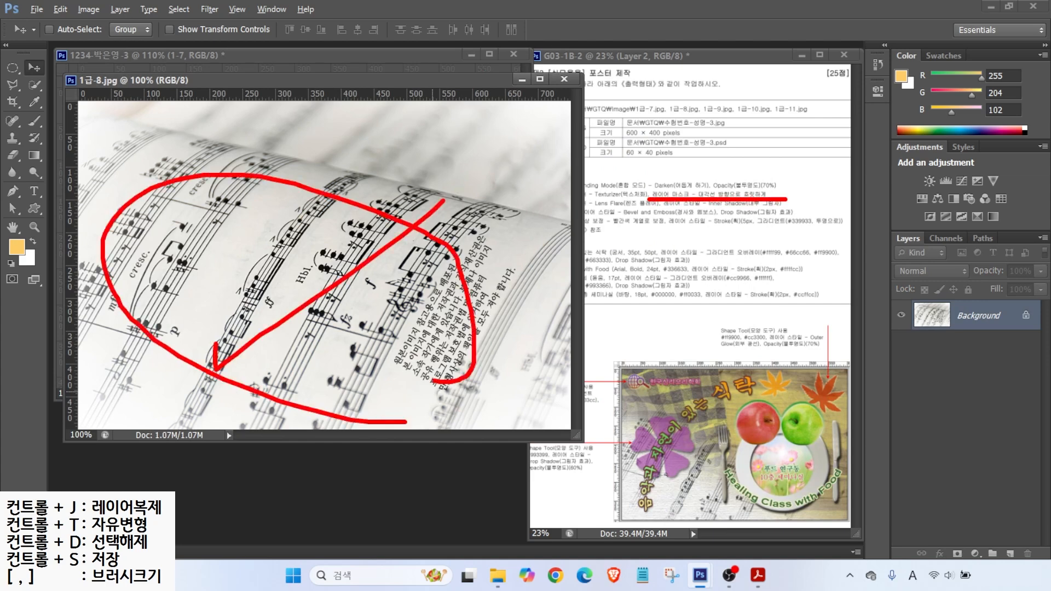
left_click_drag(270, 246, 411, 427)
key("Escape")
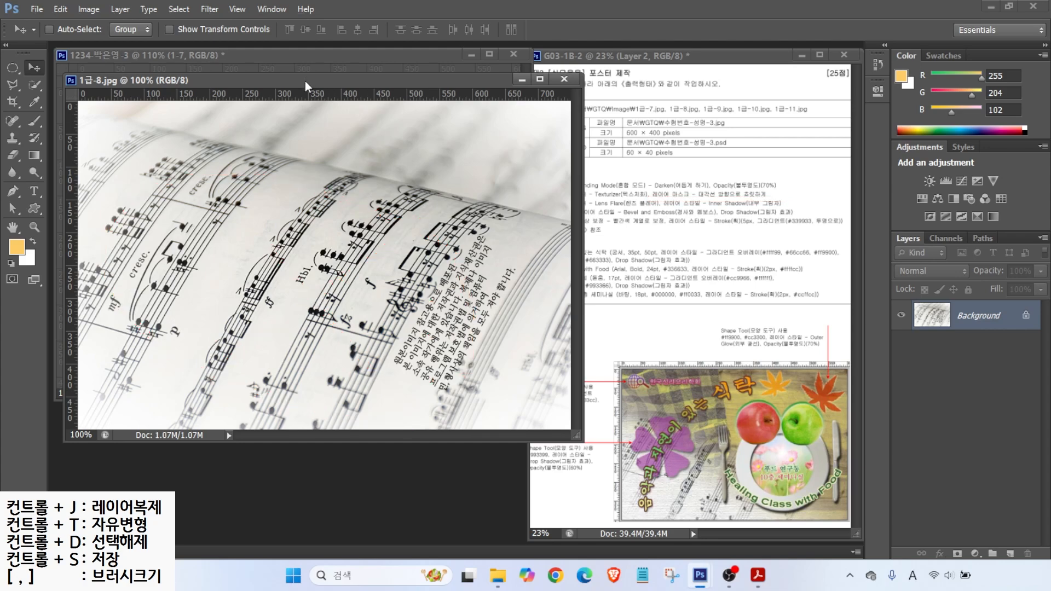
Step: Resize 1급-8.jpg to 600×400 pixels
left_click_drag(305, 81, 397, 124)
left_click(77, 8)
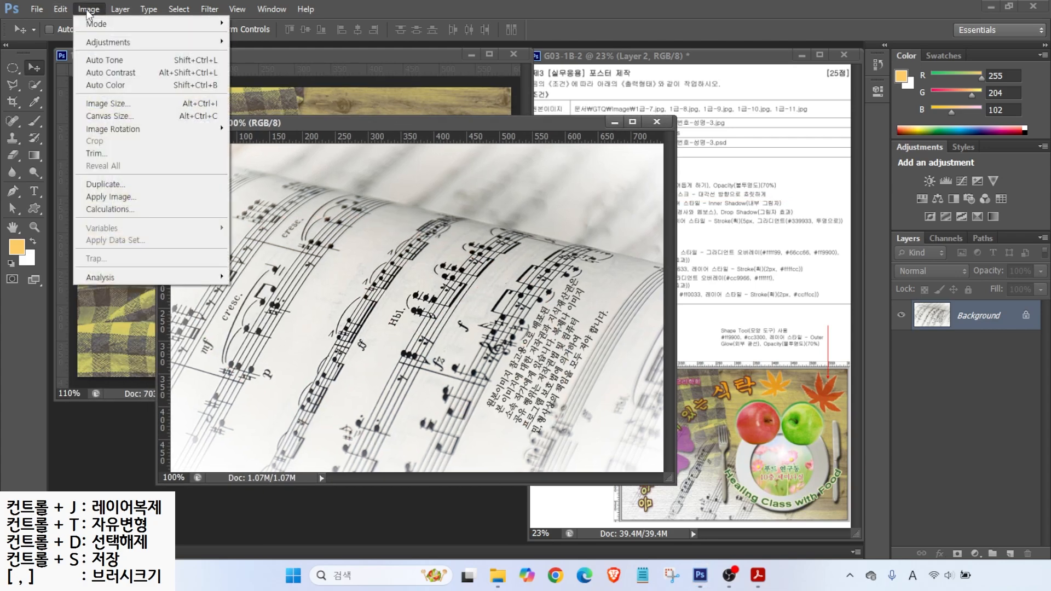
left_click(107, 104)
type("600")
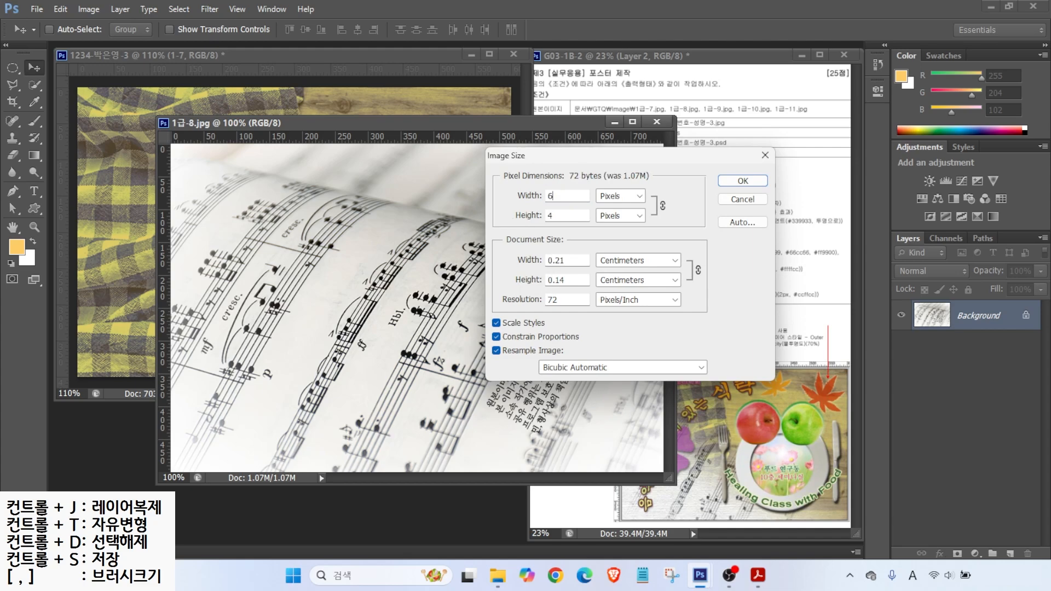
key("Return")
Step: Drag the sheet music into the poster to fill the canvas, then close the original unsaved
left_click_drag(390, 134, 415, 168)
left_click_drag(263, 239, 157, 200)
left_click_drag(224, 194, 216, 137)
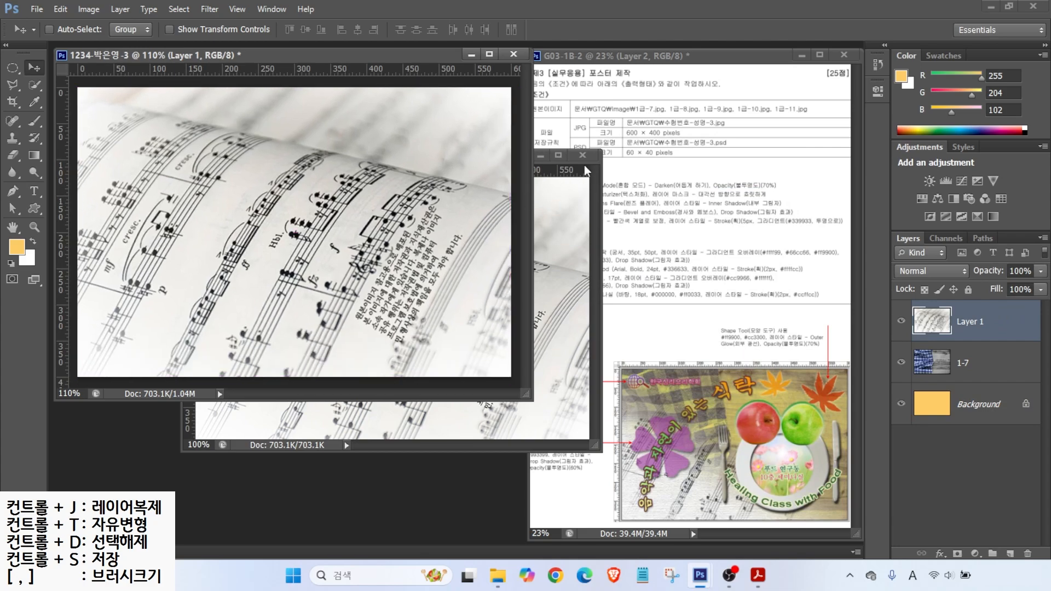
left_click(583, 155)
left_click(515, 221)
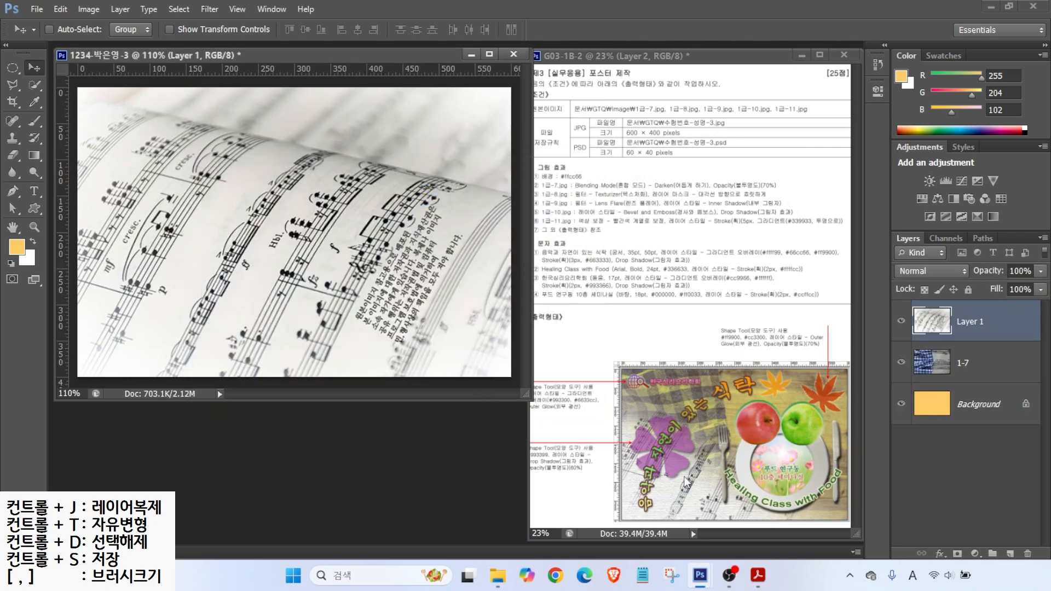
Step: Rename the sheet-music layer to 1-8
double_click(969, 322)
type("1-8")
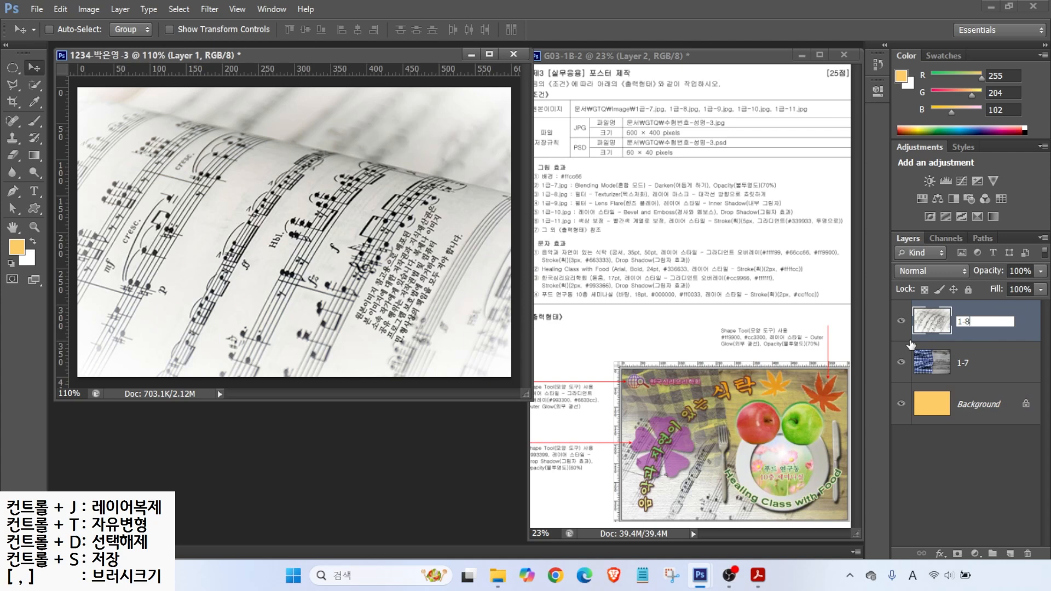
key("Return")
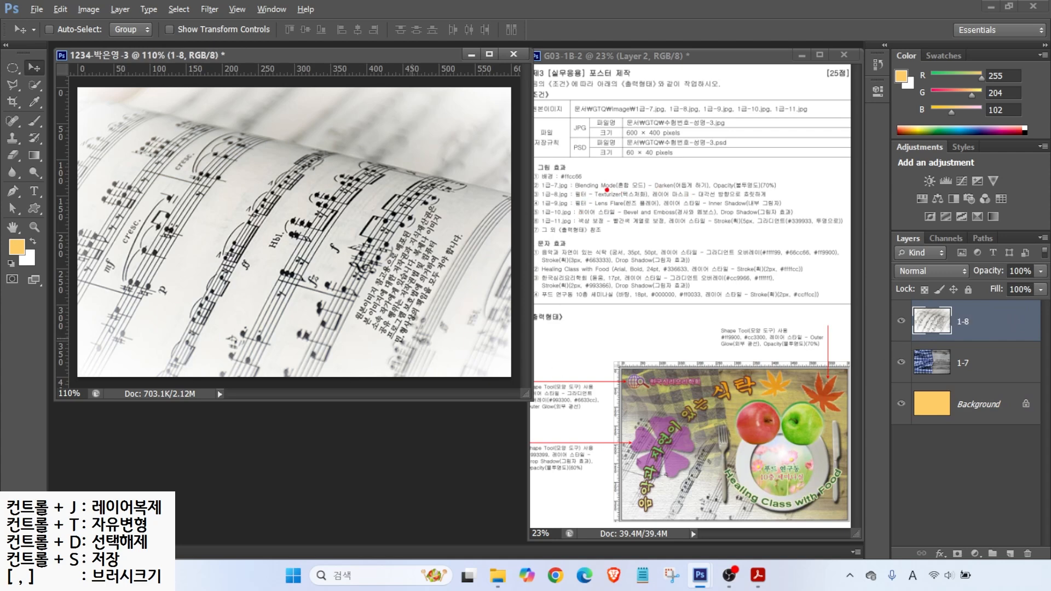
left_click_drag(607, 190, 650, 152)
Step: Apply the Filter Gallery's Texturizer with Canvas texture (scaling 100%, relief 4) to layer 1-8
left_click(210, 9)
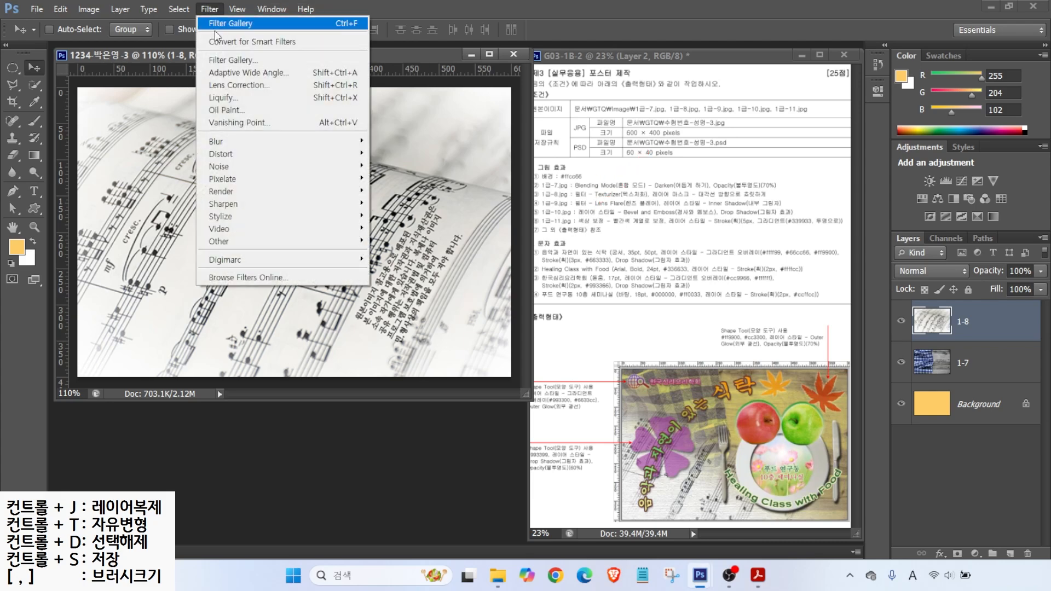
left_click(230, 60)
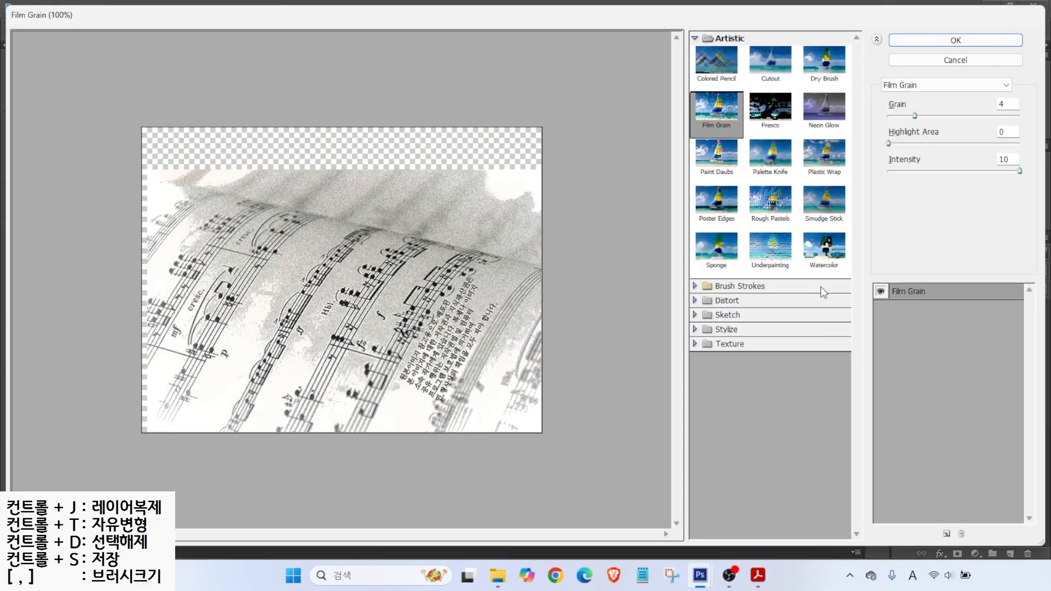
left_click(733, 345)
left_click(824, 417)
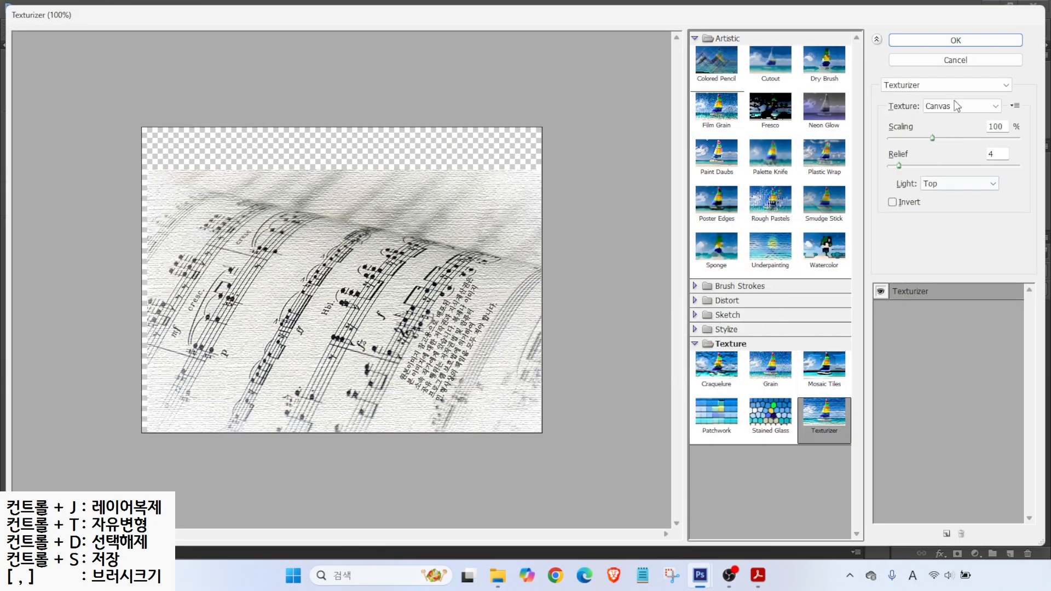
left_click(956, 40)
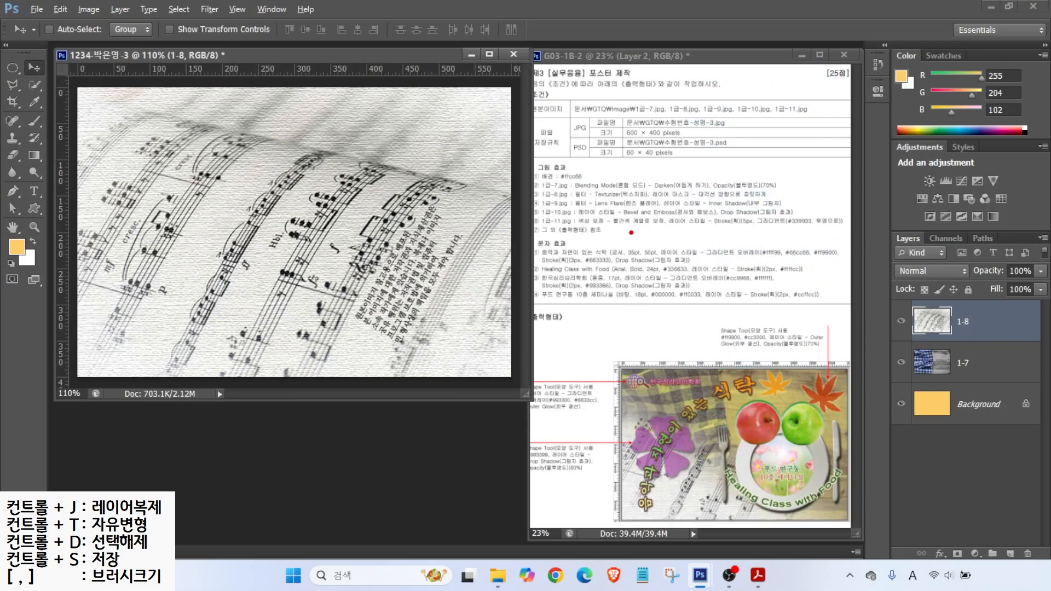
left_click_drag(679, 203, 773, 202)
left_click_drag(887, 229, 1048, 564)
mouse_move(958, 553)
left_mouse_down()
mouse_move(972, 571)
mouse_move(983, 512)
left_mouse_up()
key("Escape")
Step: Add a blank white layer mask to layer 1-8
left_click(958, 553)
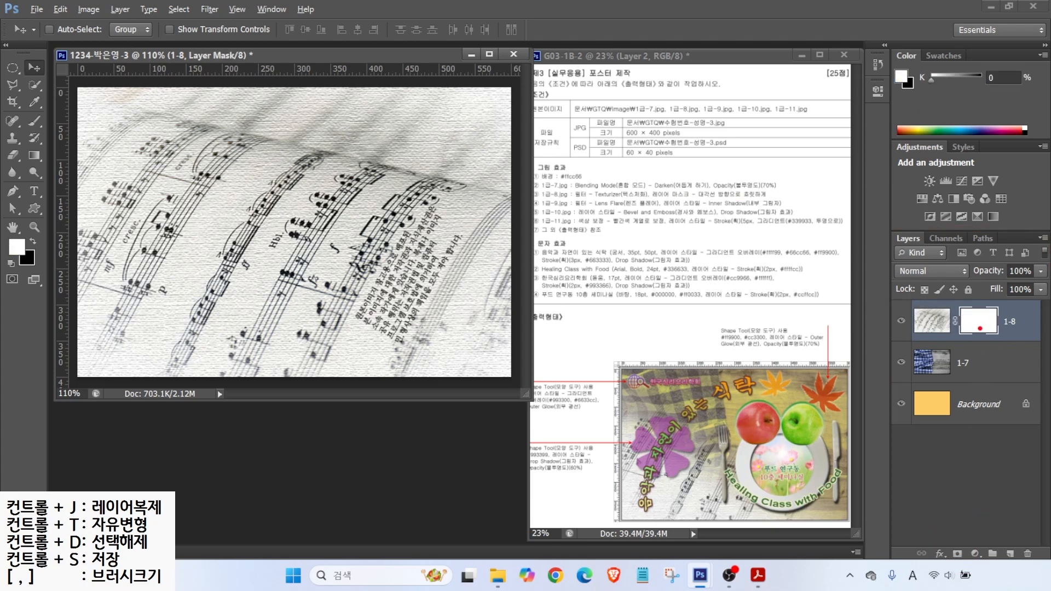
left_click_drag(972, 306, 998, 281)
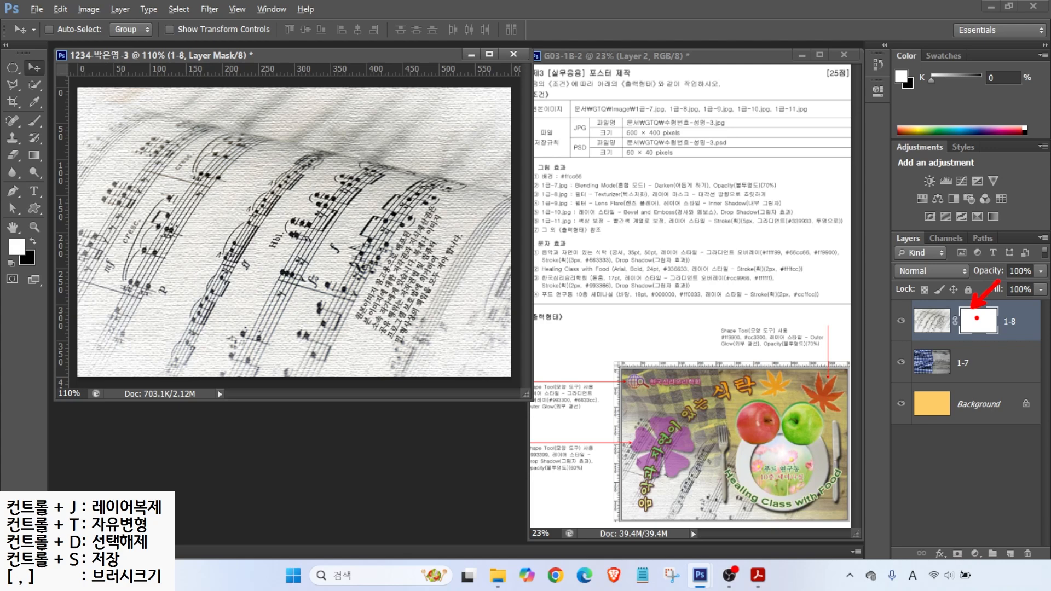
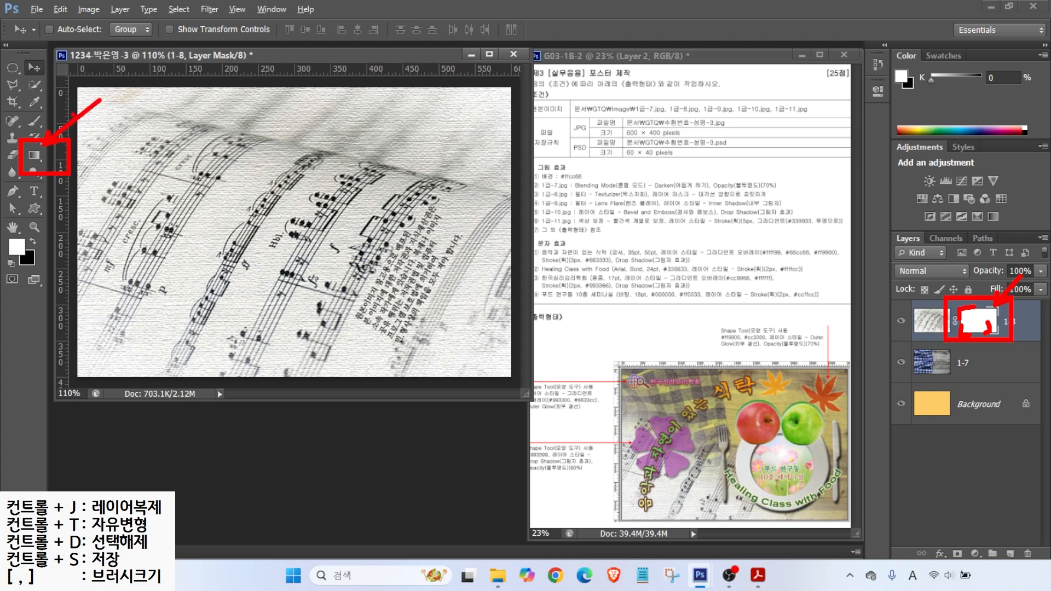
Step: Choose the Gradient tool with the Foreground to Background gradient preset
left_click(34, 156)
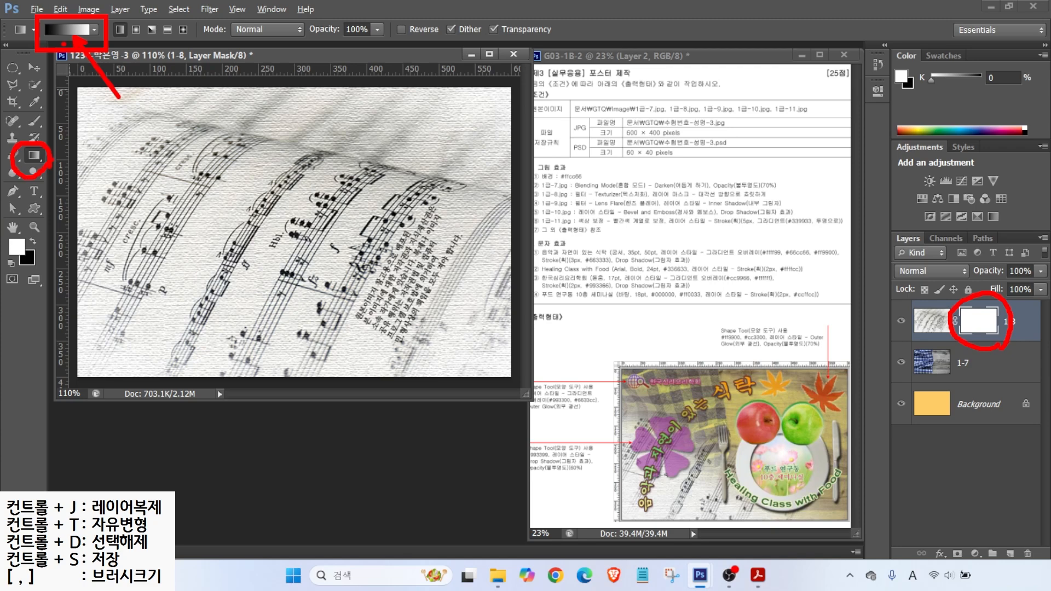
left_click(72, 29)
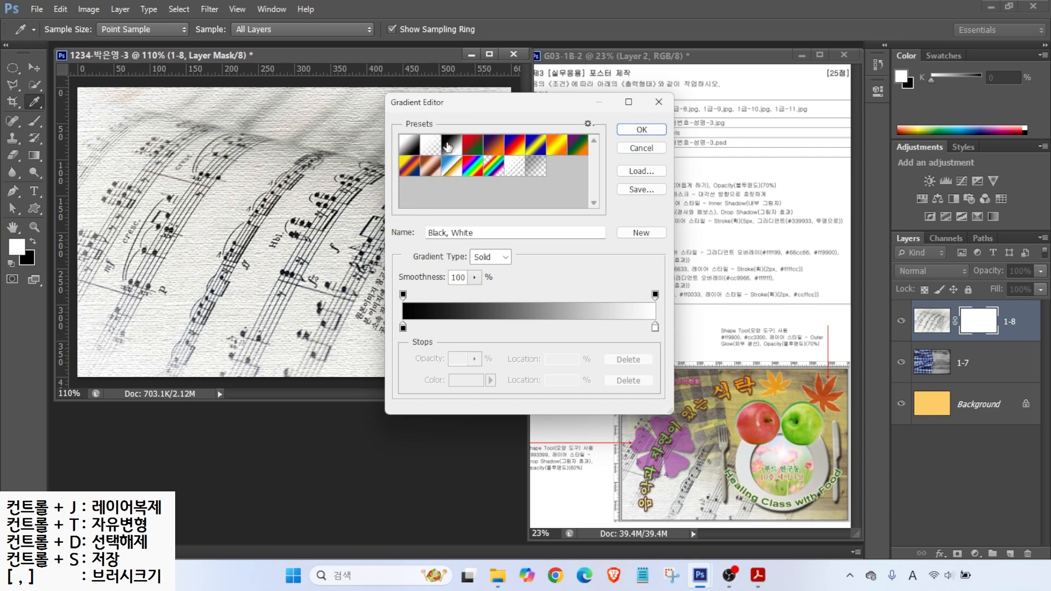
left_click(410, 146)
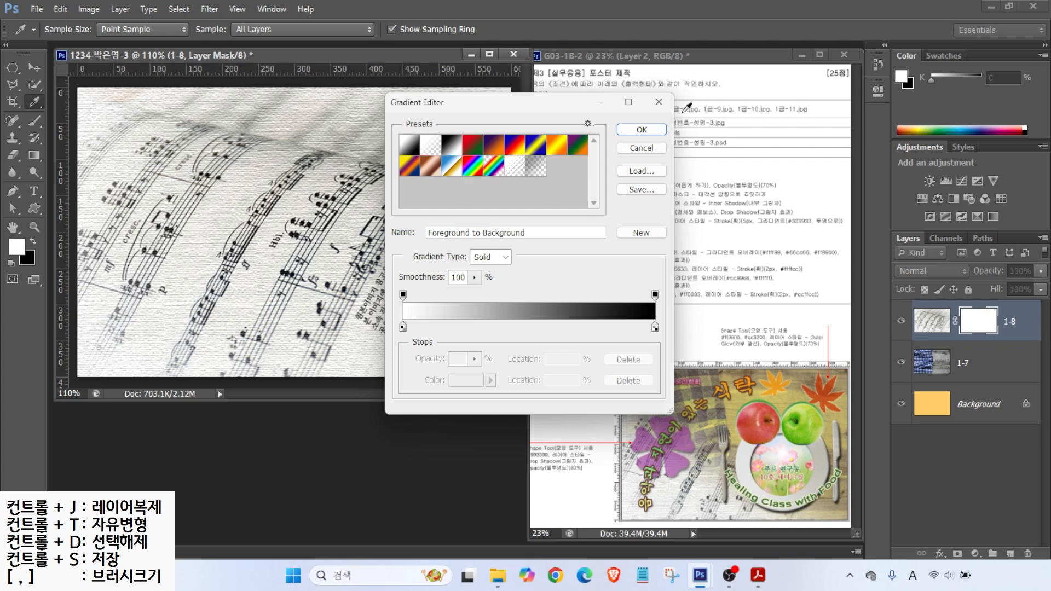
left_click(638, 134)
Step: Make several trial gradient drags across the poster
mouse_move(197, 304)
left_mouse_down()
mouse_move(107, 329)
mouse_move(183, 311)
left_mouse_up()
mouse_move(125, 264)
left_mouse_down()
mouse_move(156, 260)
mouse_move(133, 262)
left_mouse_up()
mouse_move(139, 276)
left_mouse_down()
mouse_move(142, 291)
mouse_move(158, 281)
left_mouse_up()
mouse_move(162, 272)
left_mouse_down()
mouse_move(162, 308)
mouse_move(185, 299)
left_mouse_up()
left_click_drag(360, 147, 403, 190)
mouse_move(446, 117)
left_mouse_down()
mouse_move(445, 149)
mouse_move(487, 125)
left_mouse_up()
left_click_drag(494, 109, 496, 143)
mouse_move(474, 152)
left_mouse_down()
mouse_move(475, 176)
mouse_move(499, 174)
left_mouse_up()
left_click_drag(472, 149, 498, 169)
left_click_drag(49, 40, 28, 80)
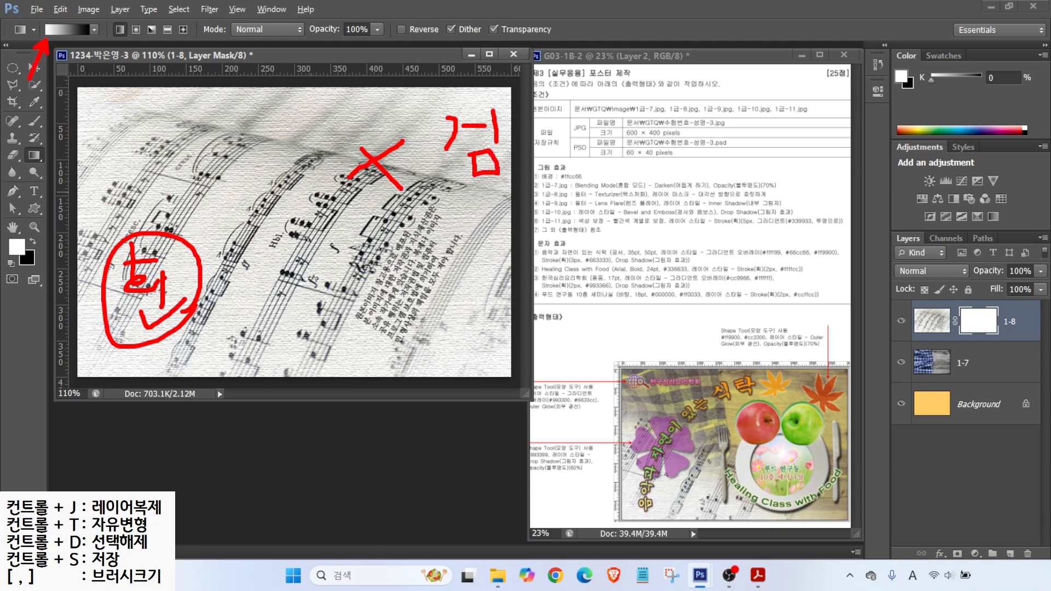
Step: Draw a lower-left to upper-right gradient on the 1-8 mask, redrawing it until the fade looks right
mouse_move(144, 317)
left_mouse_down()
mouse_move(167, 337)
mouse_move(167, 311)
mouse_move(404, 140)
mouse_move(362, 150)
mouse_move(399, 147)
mouse_move(389, 178)
left_mouse_up()
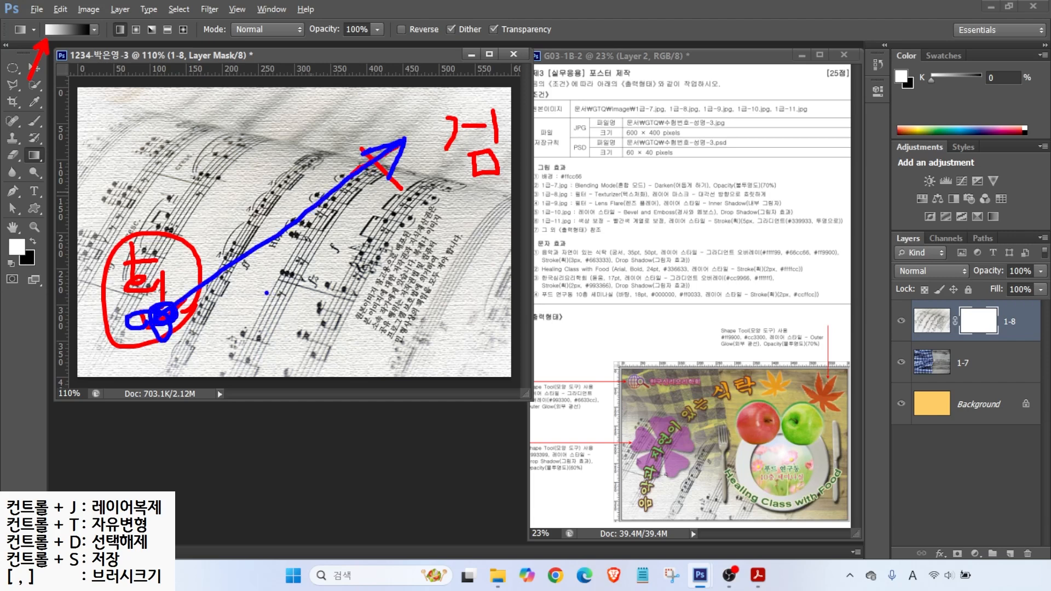
key("Escape")
left_click_drag(165, 319, 365, 171)
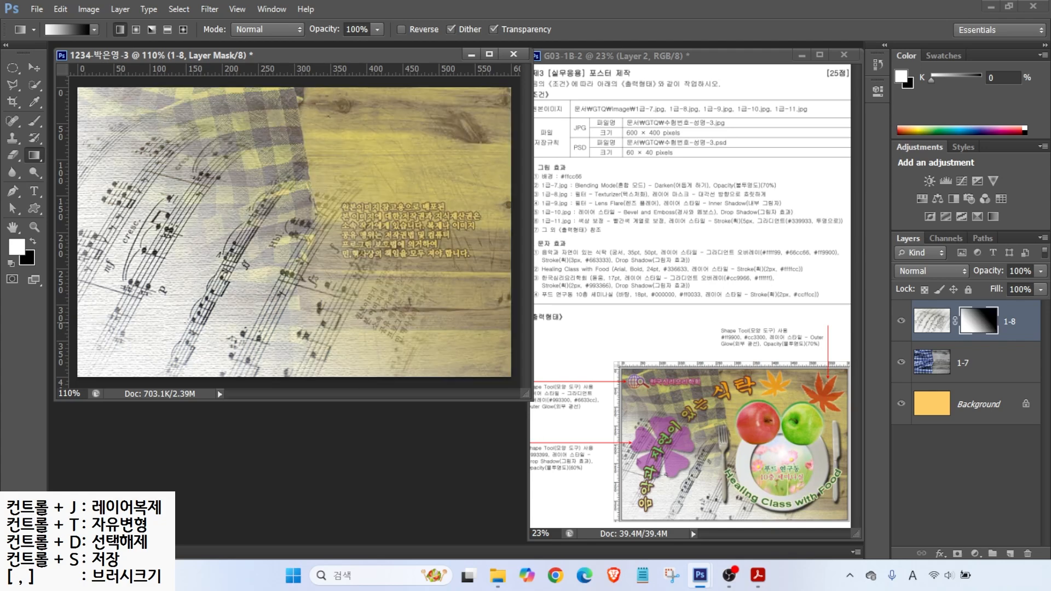
left_click_drag(185, 345, 373, 192)
left_click_drag(112, 338, 273, 173)
left_click_drag(186, 327, 299, 194)
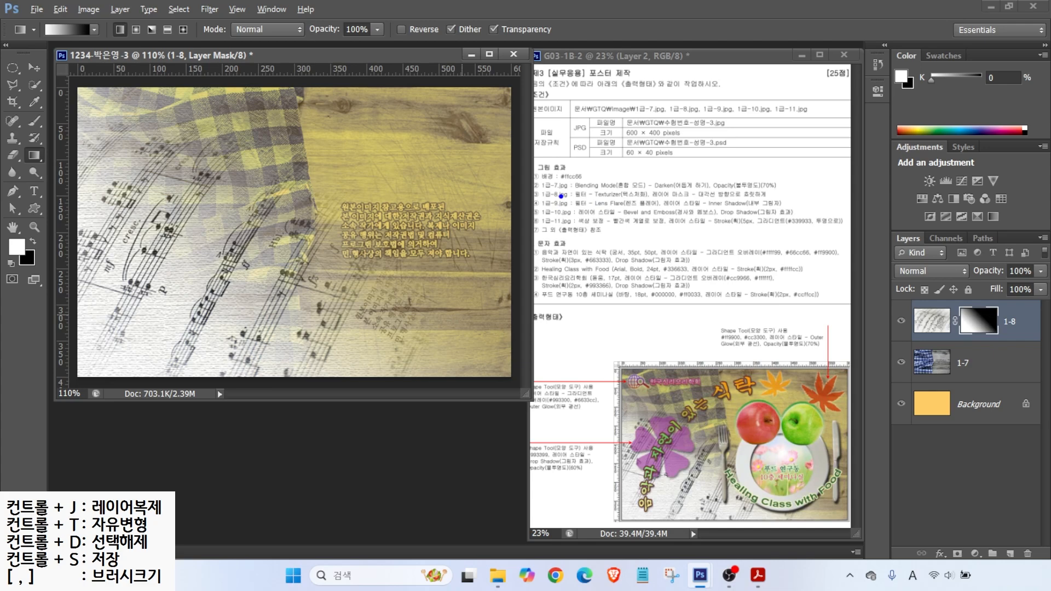
Step: Open 1급-9.jpg and copy the cosmos photo into the poster toward the lower right
key("ctrl+o")
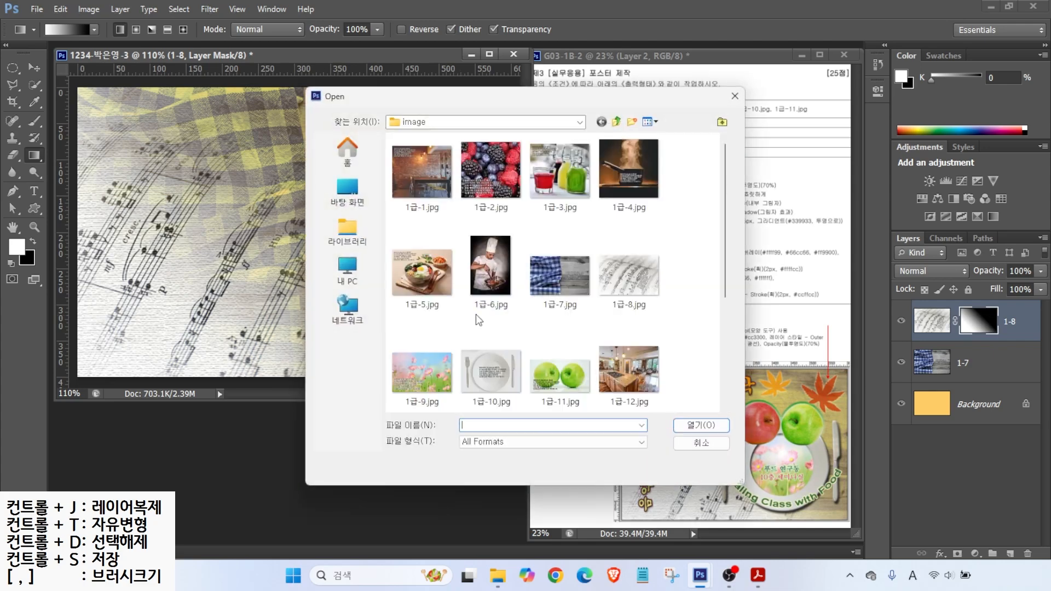
double_click(396, 401)
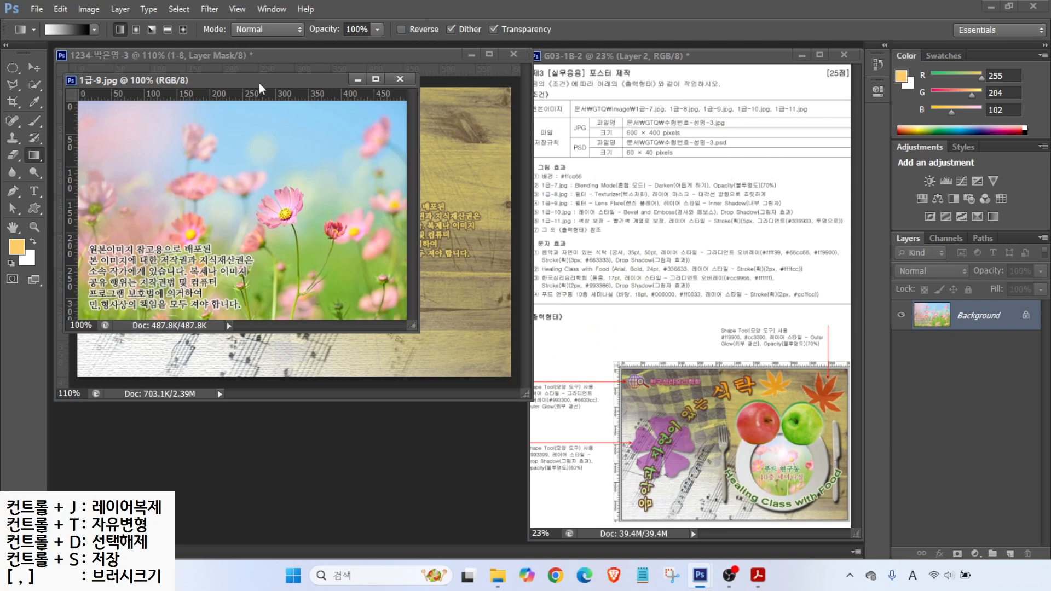
left_click_drag(250, 78, 419, 268)
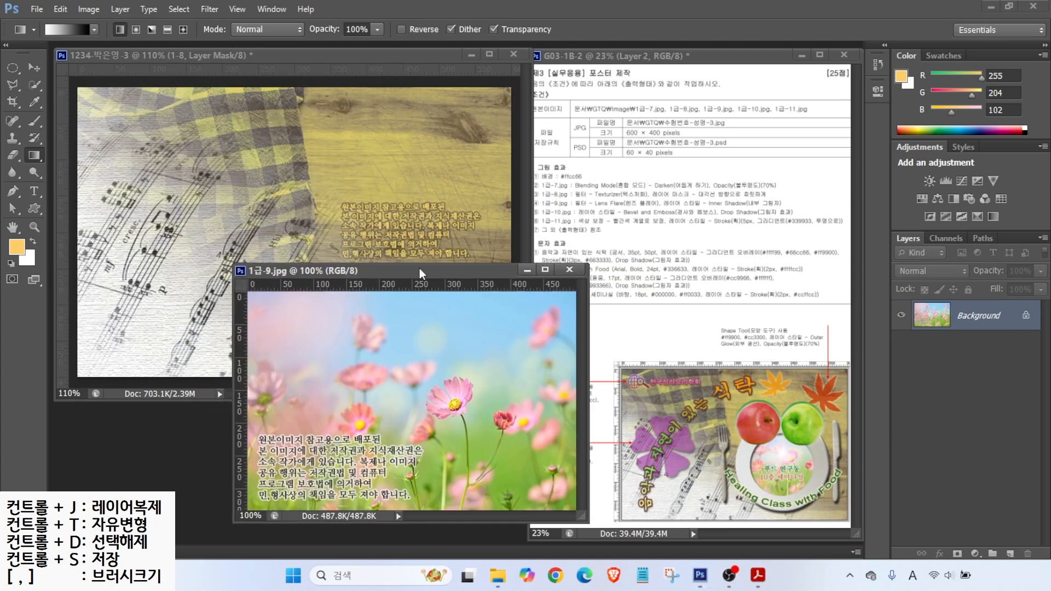
left_click(33, 70)
left_click_drag(318, 370, 181, 268)
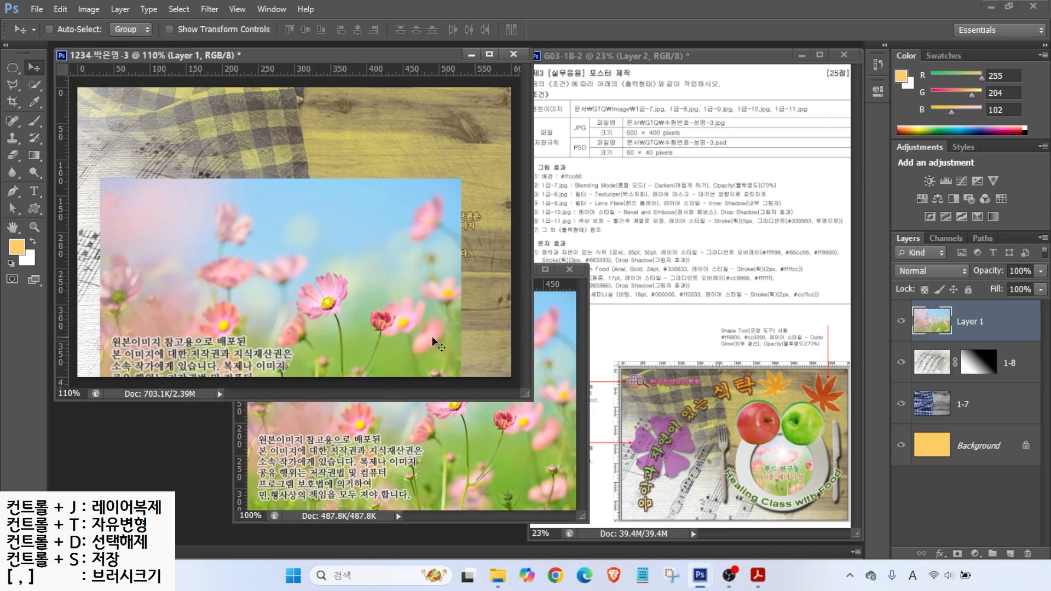
left_click(569, 270)
left_click_drag(356, 251, 407, 232)
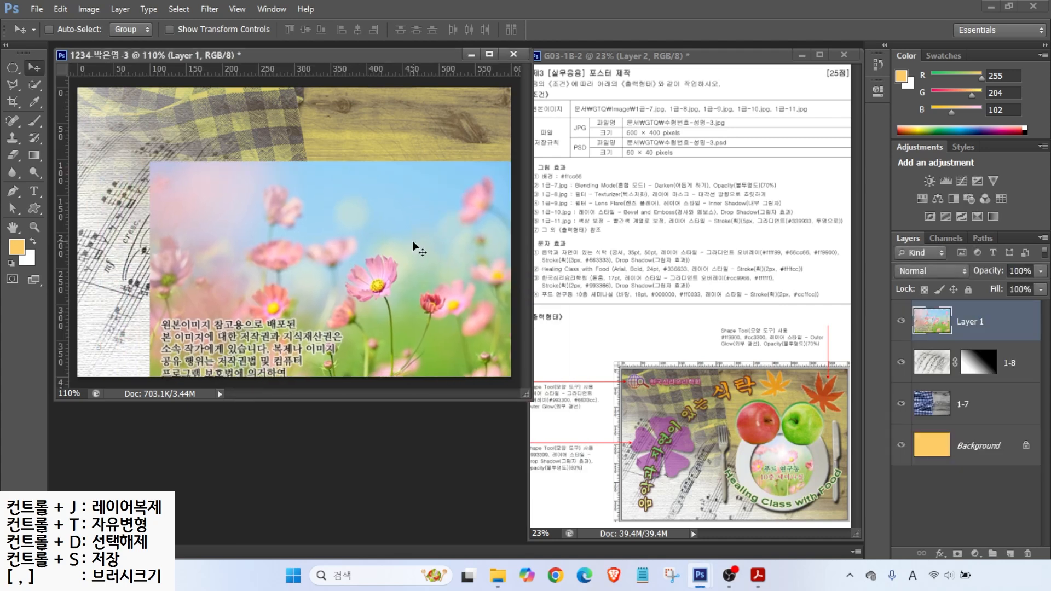
Step: Rename the new flower layer to 1-9
double_click(971, 321)
type("1-9")
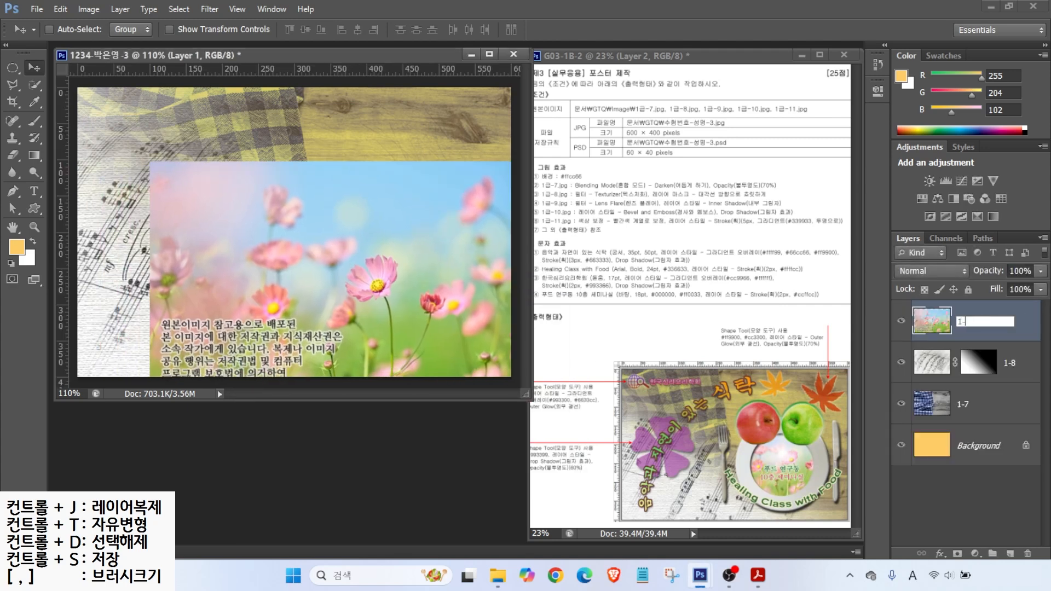
key("Return")
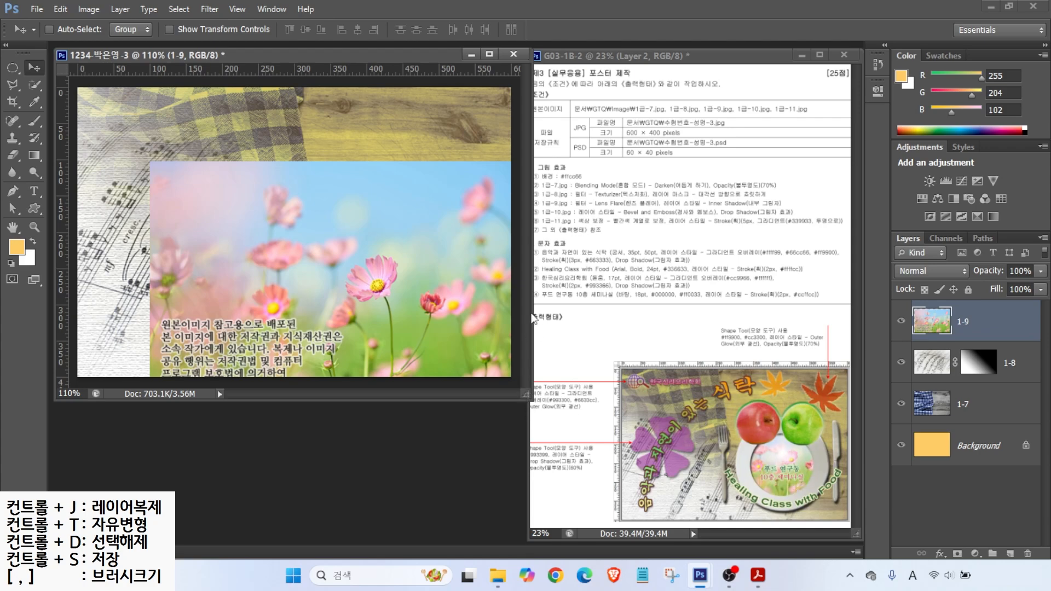
key("ctrl+o")
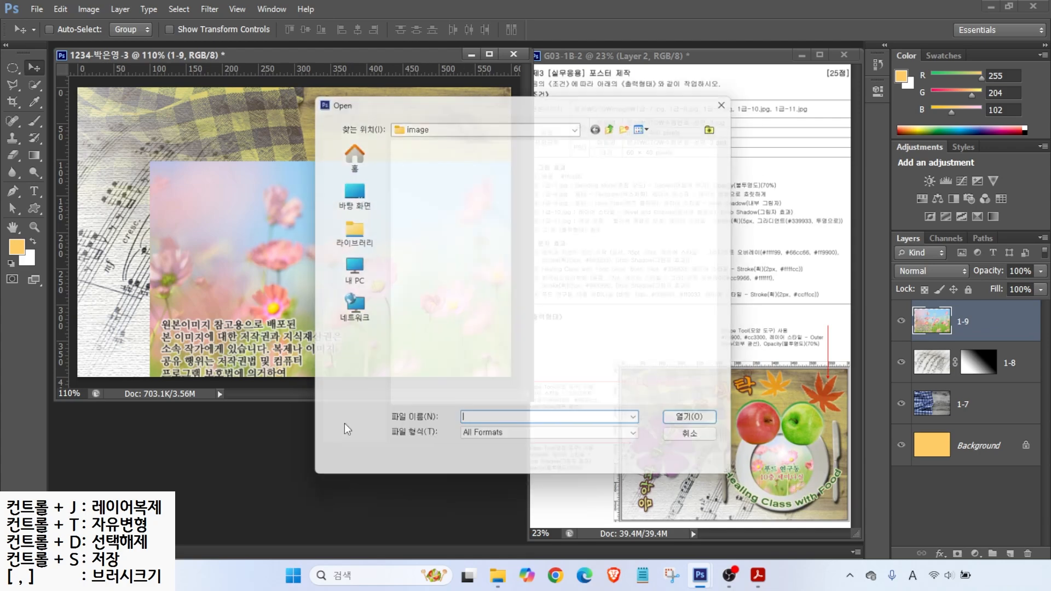
Step: Open 1급-10.jpg and add horizontal and vertical guides along the plate's top and left edges
double_click(489, 377)
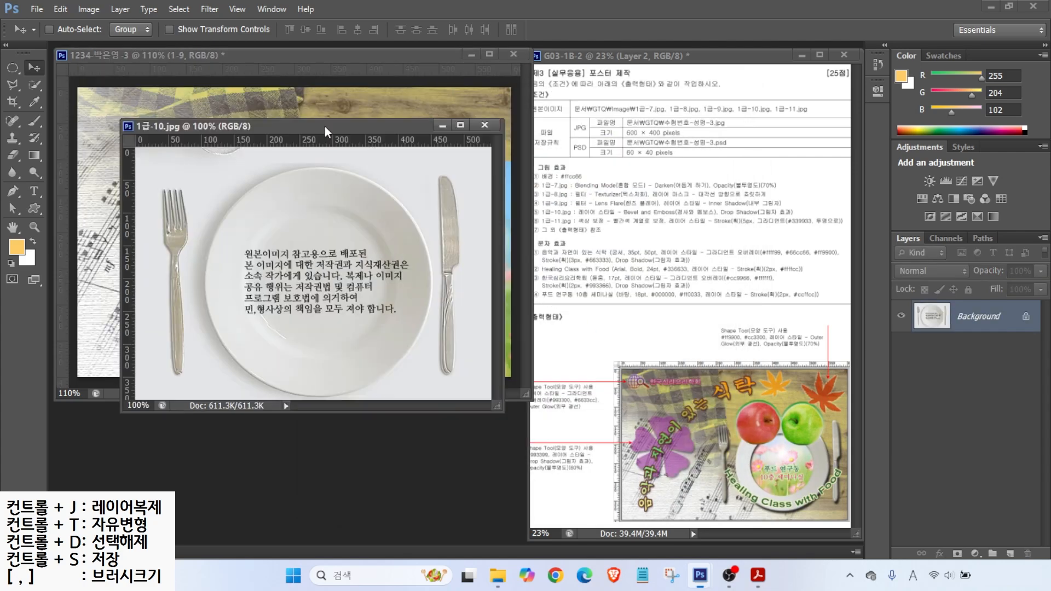
left_click_drag(327, 131, 368, 160)
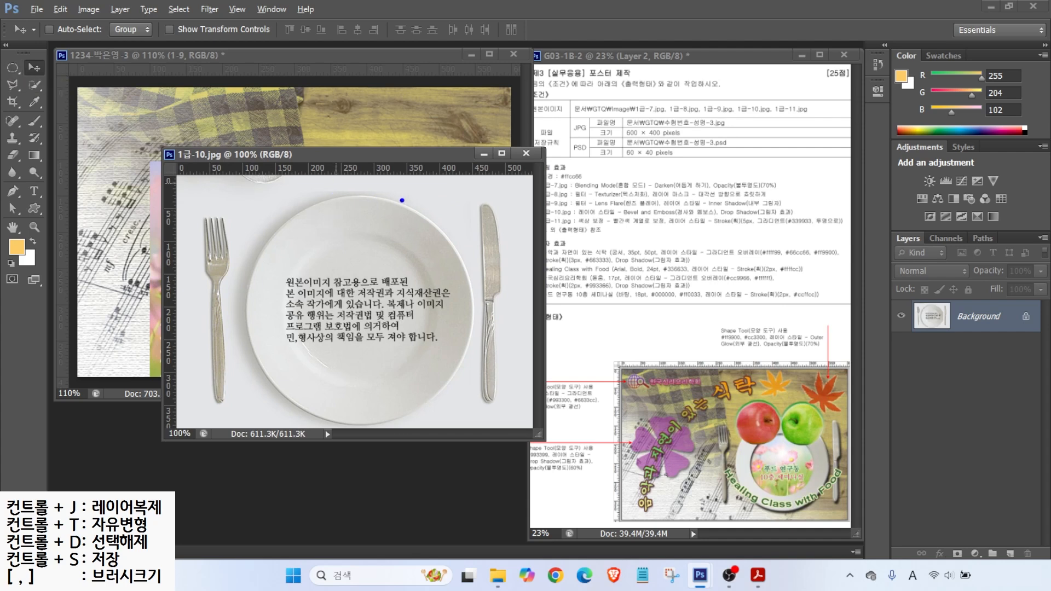
left_click_drag(173, 199, 527, 199)
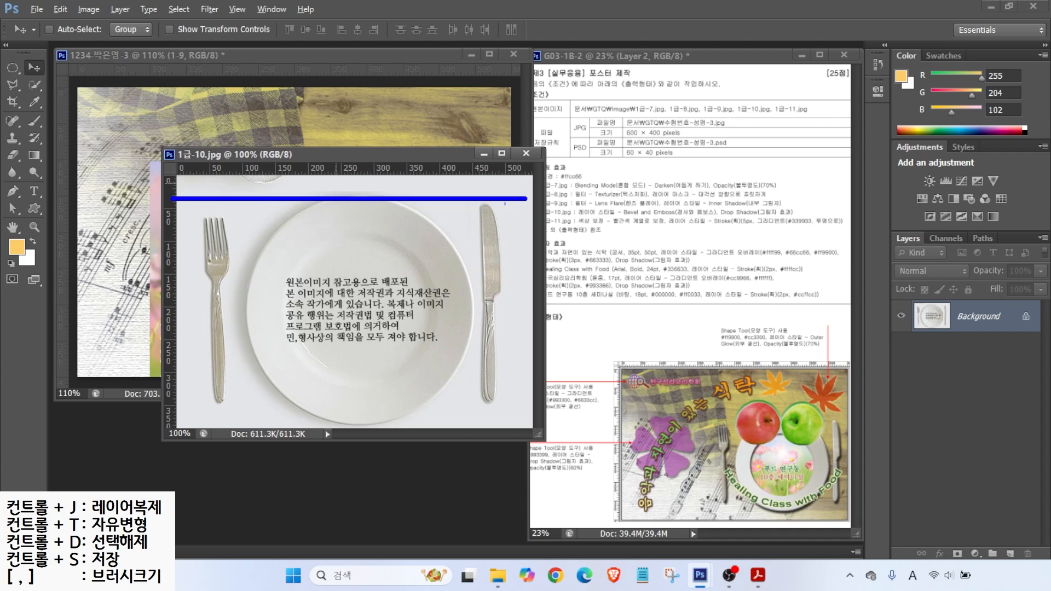
mouse_move(244, 164)
left_mouse_down()
mouse_move(244, 300)
mouse_move(243, 441)
left_mouse_up()
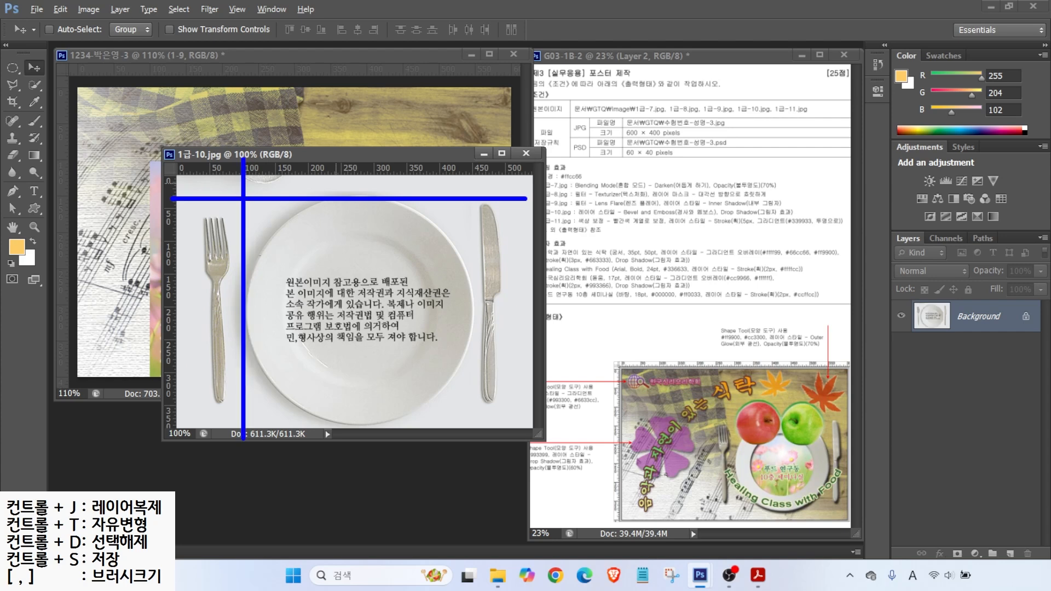
left_click_drag(254, 203, 468, 402)
mouse_move(442, 360)
left_mouse_down()
mouse_move(466, 399)
mouse_move(441, 409)
left_mouse_up()
key("Escape")
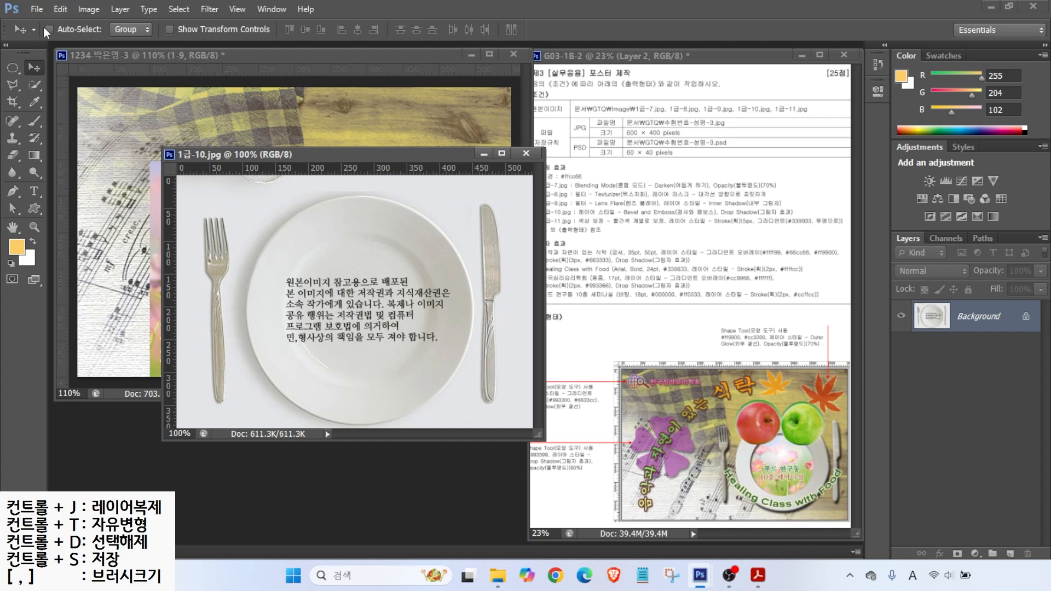
left_click_drag(279, 167, 276, 195)
left_click_drag(173, 222, 246, 210)
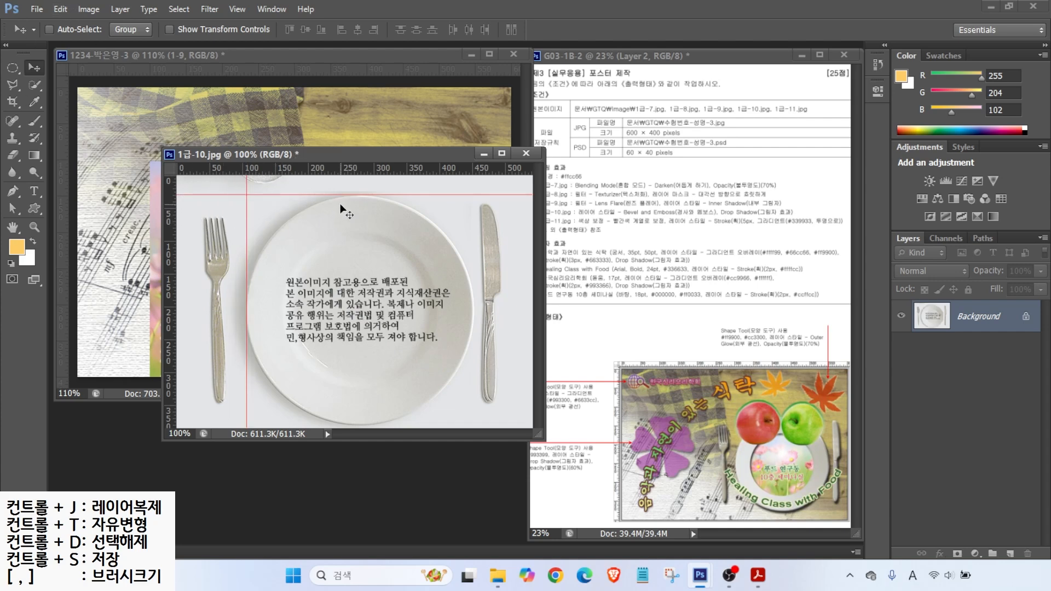
Step: Select the round plate with the Elliptical Marquee, starting from the guide crossing
left_click(12, 69)
left_click(12, 70)
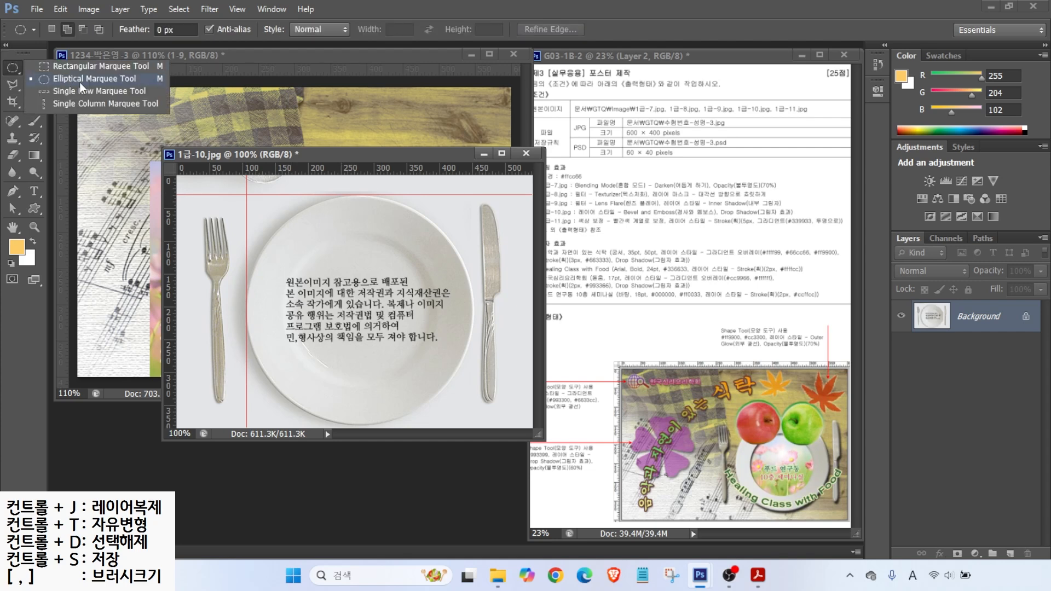
left_click(71, 80)
key("ctrl")
left_click_drag(247, 192, 471, 422)
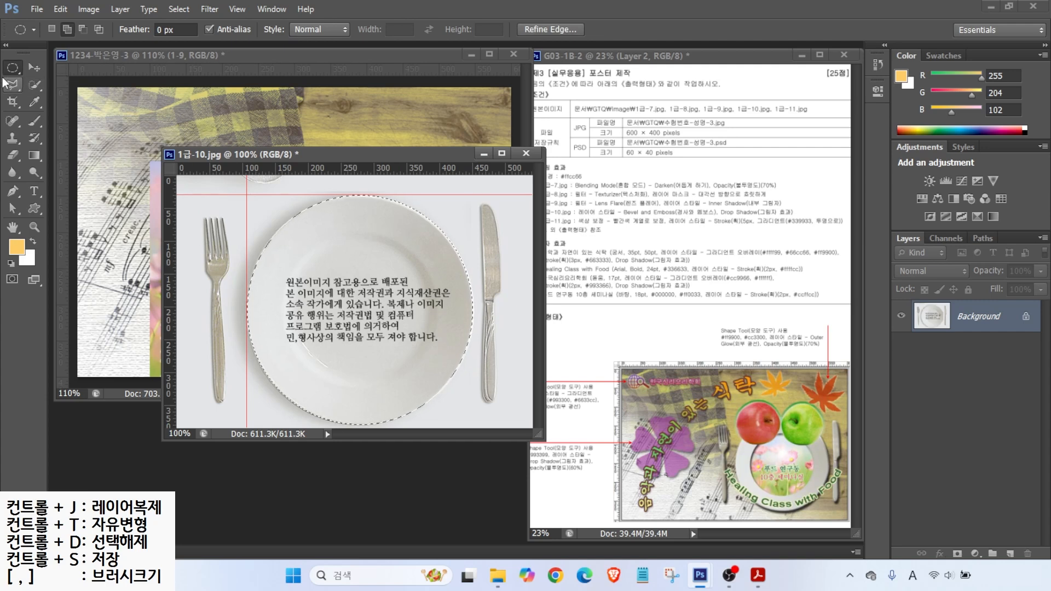
Step: Add the fork and knife to the selection with a slightly smaller Quick Selection brush
left_click(35, 84)
key("bracketleft")
mouse_move(216, 269)
left_mouse_down()
mouse_move(219, 381)
mouse_move(207, 252)
mouse_move(216, 313)
left_mouse_up()
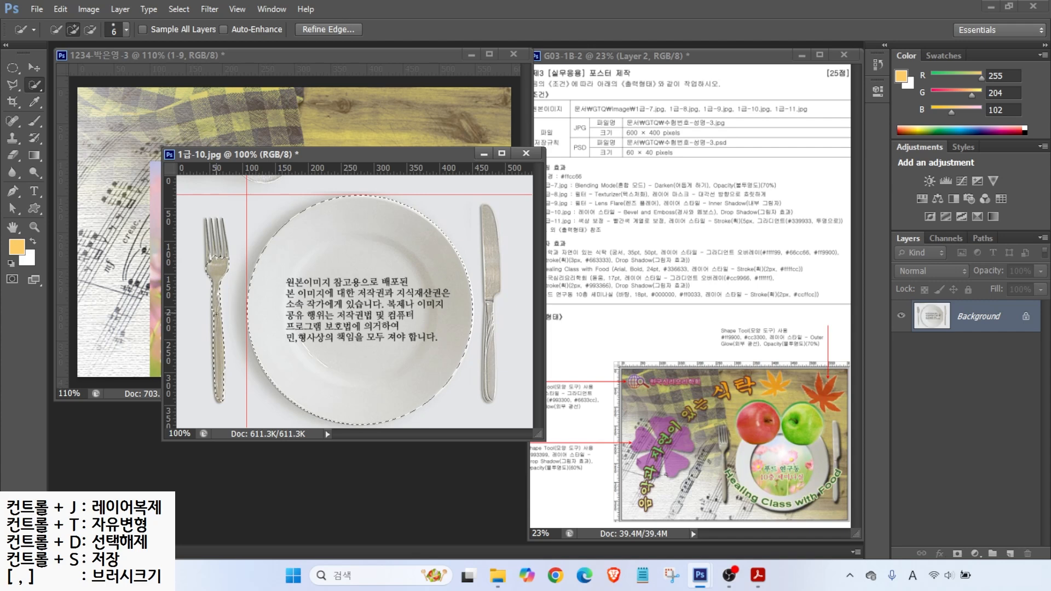
left_click_drag(488, 219, 491, 376)
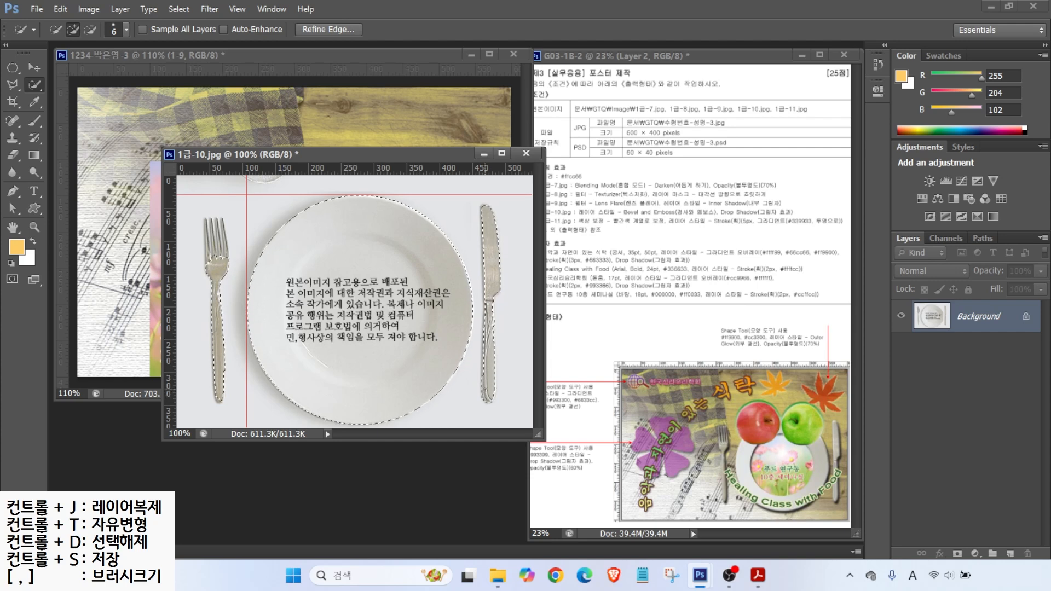
left_click(12, 86)
left_click(80, 95)
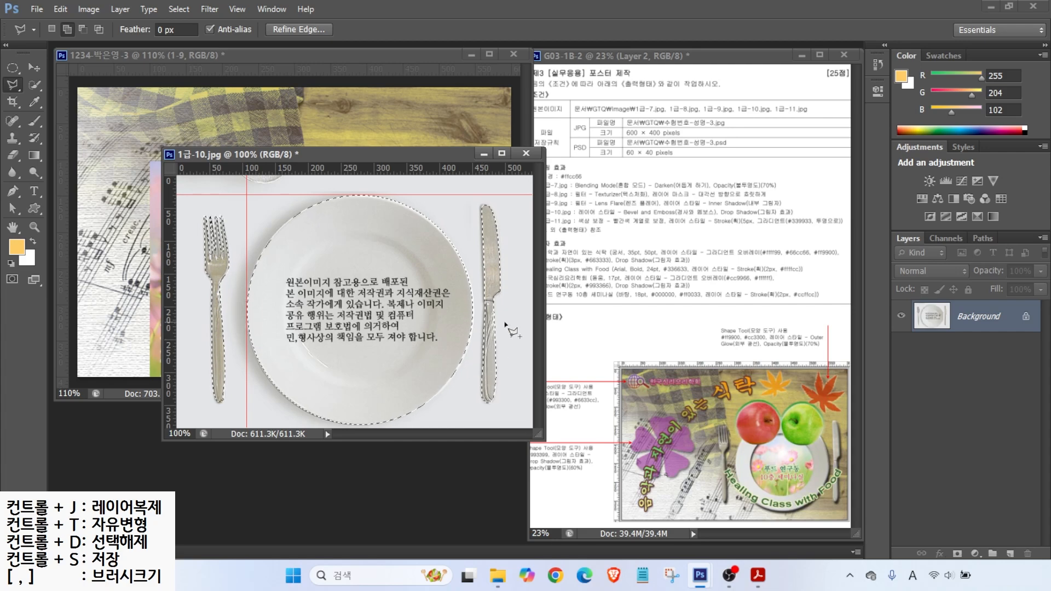
Step: Copy the plate and cutlery into the poster and close 1급-10.jpg without saving
left_click(34, 67)
left_click_drag(246, 253, 107, 248)
left_click(534, 154)
left_click(525, 220)
Step: Rename the plate layer to 1-10 and move it up and right
double_click(964, 324)
type("1-10")
key("Return")
left_click_drag(241, 253, 362, 193)
Step: Scale the 1-10 plate layer to about 82% and shift it left over the flowers
key("ctrl+t")
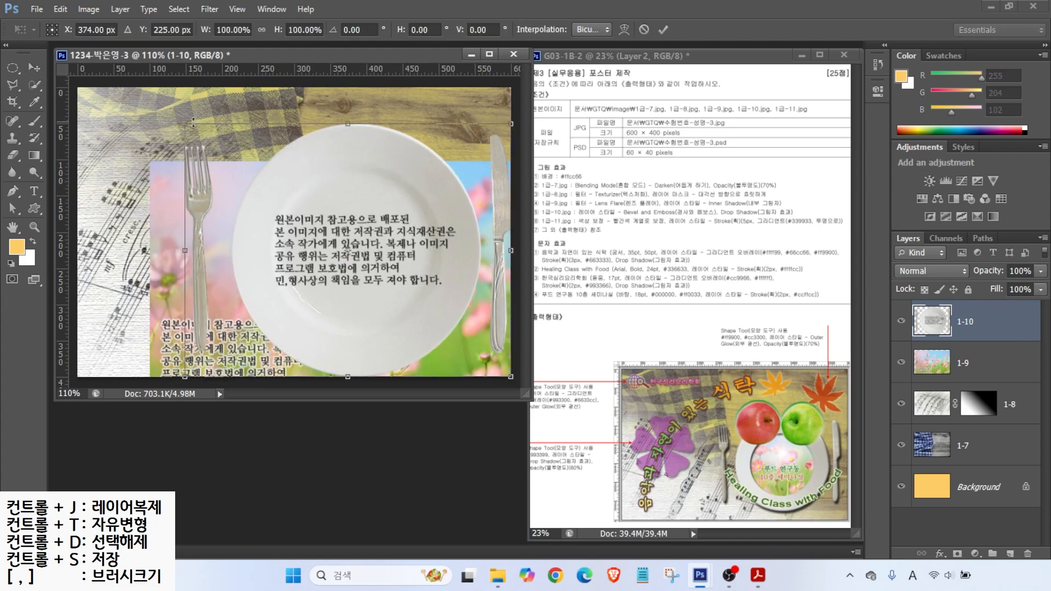
left_click_drag(185, 124, 239, 174)
left_click_drag(372, 253, 353, 246)
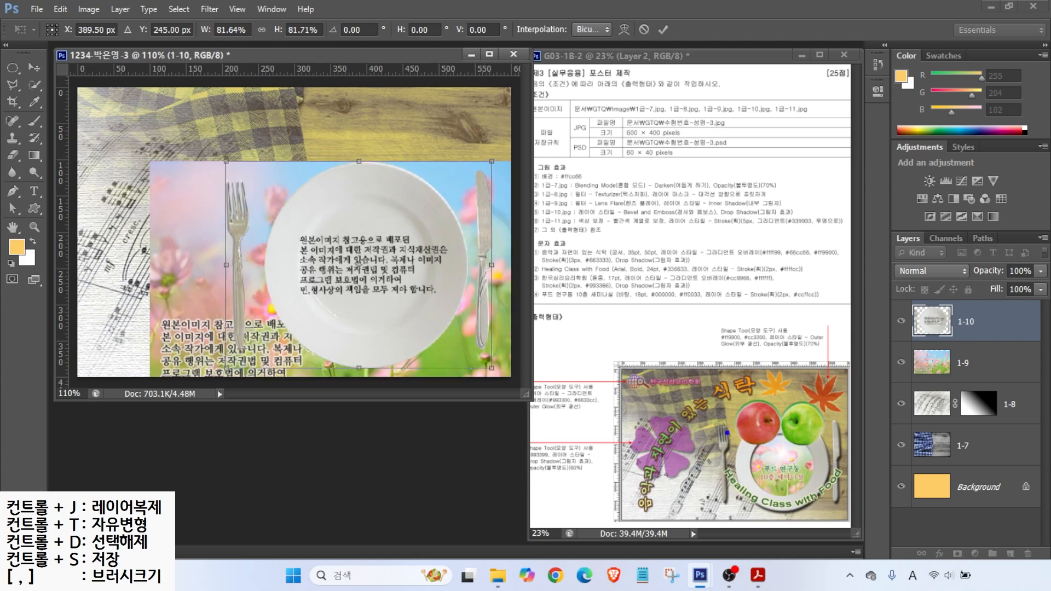
left_click_drag(718, 318, 718, 439)
left_click_drag(230, 48, 227, 263)
key("Escape")
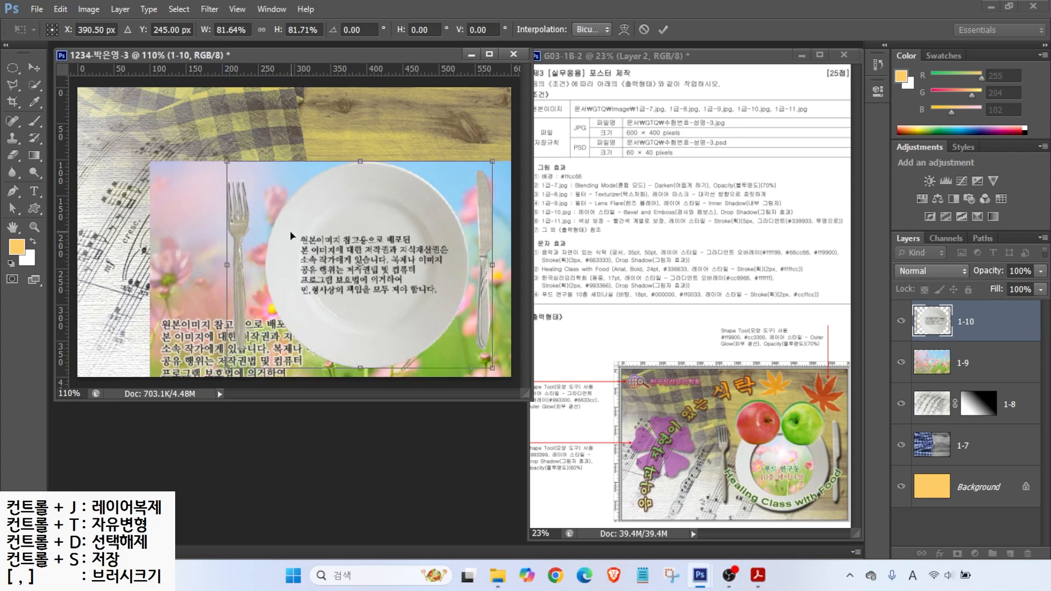
key("Return")
mouse_move(397, 318)
left_mouse_down()
mouse_move(365, 327)
mouse_move(314, 268)
mouse_move(344, 215)
mouse_move(393, 209)
mouse_move(421, 242)
mouse_move(416, 279)
mouse_move(390, 314)
left_mouse_up()
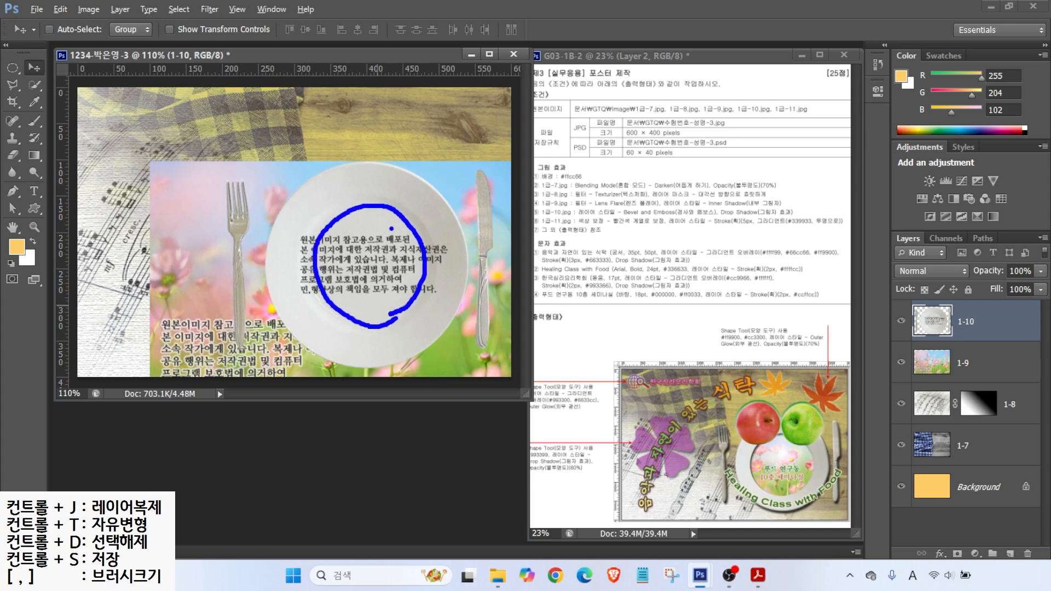
key("Escape")
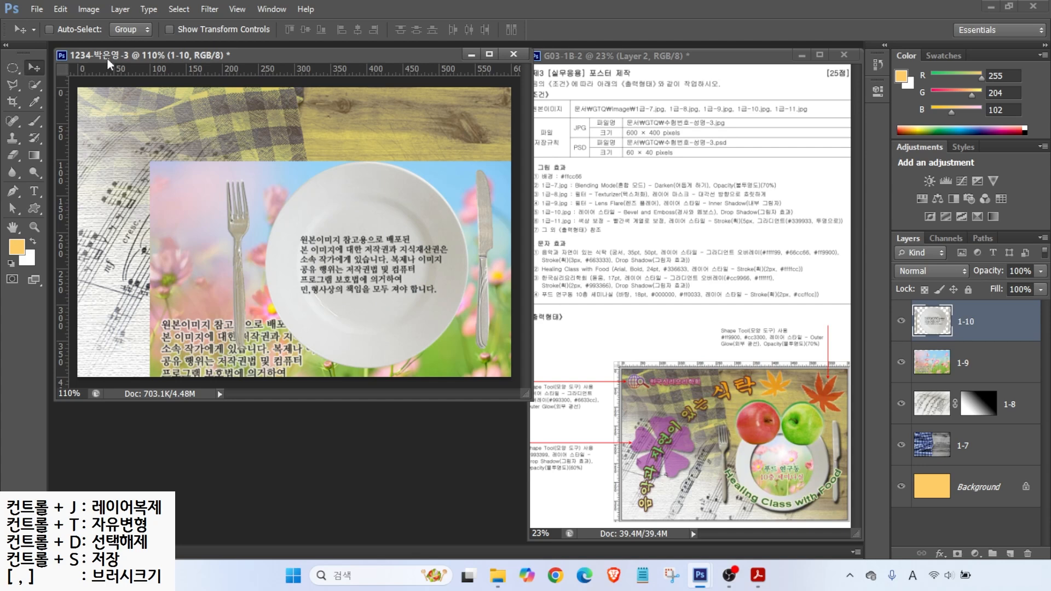
Step: Add guides through the plate's centre and select a circle centred on it
left_click_drag(323, 69, 317, 202)
left_click_drag(62, 176, 310, 198)
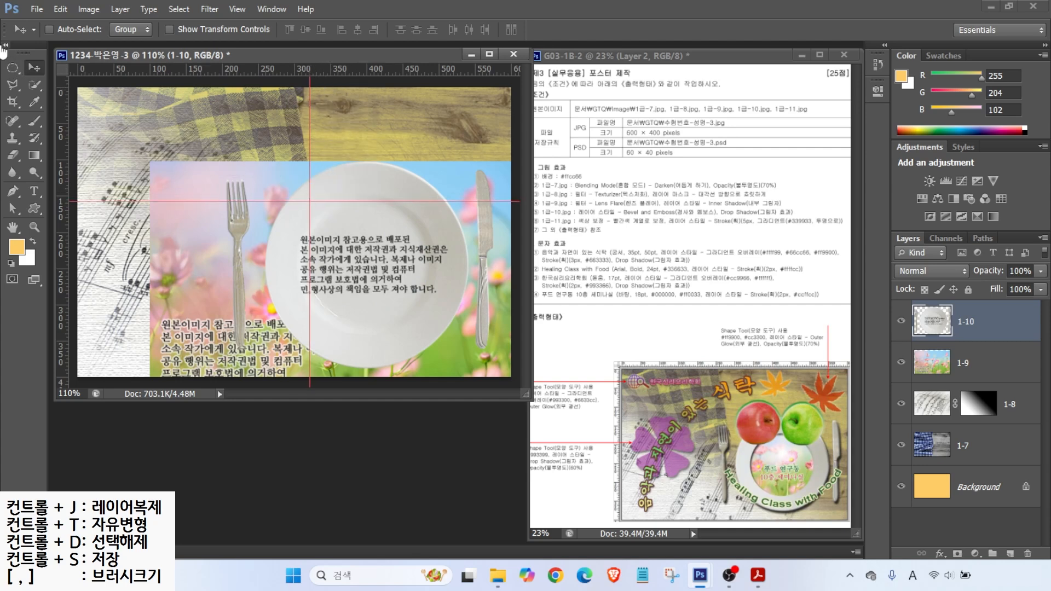
left_click(12, 68)
left_click_drag(309, 201, 432, 329)
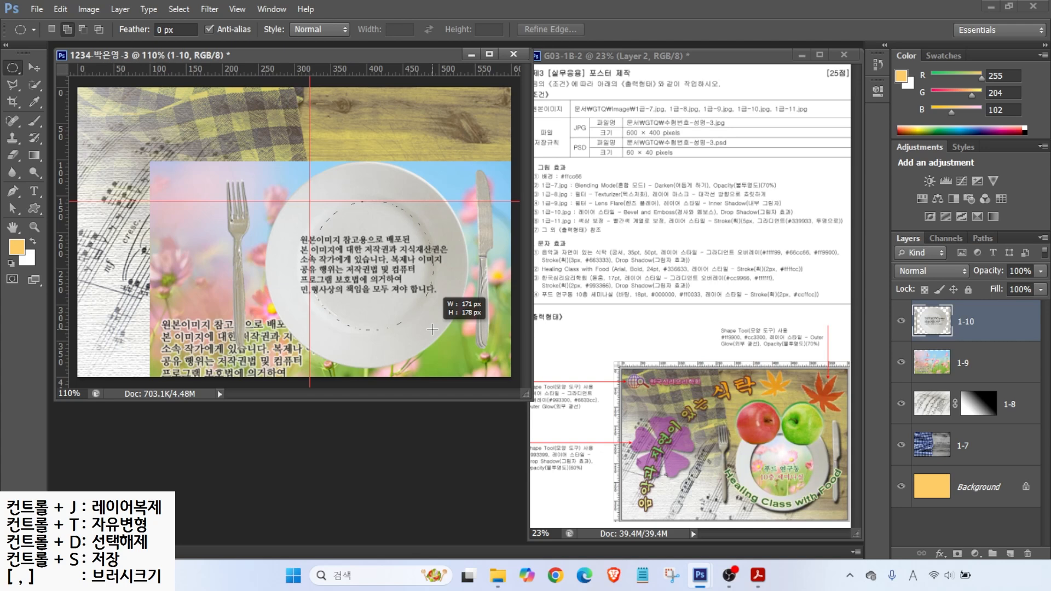
left_click_drag(431, 329, 432, 329)
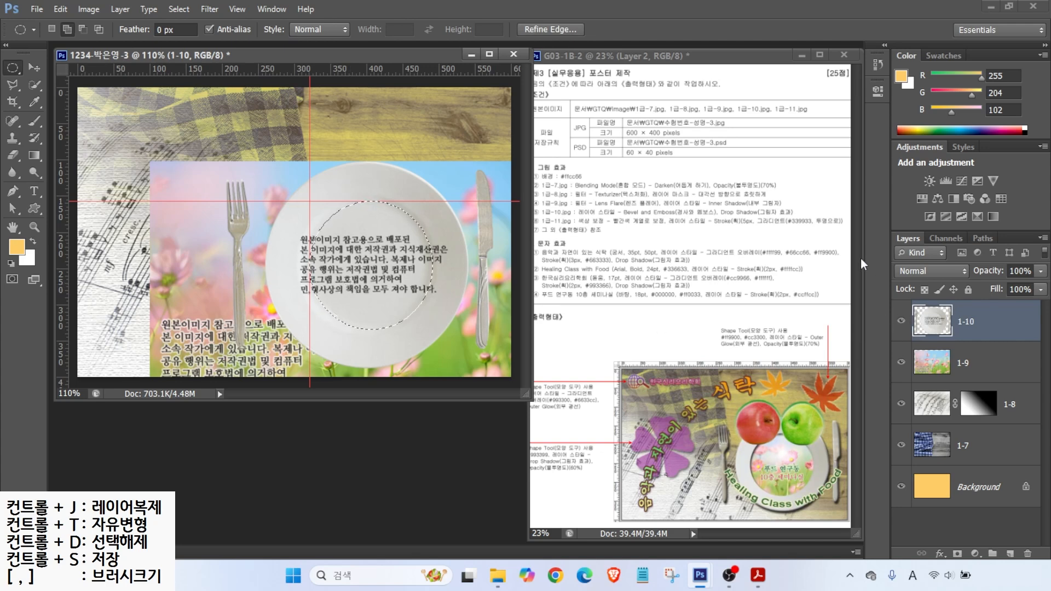
Step: Copy the circular selection onto a new layer named 클리핑
key("ctrl+j")
key("ctrl+2")
left_click_drag(931, 311, 898, 270)
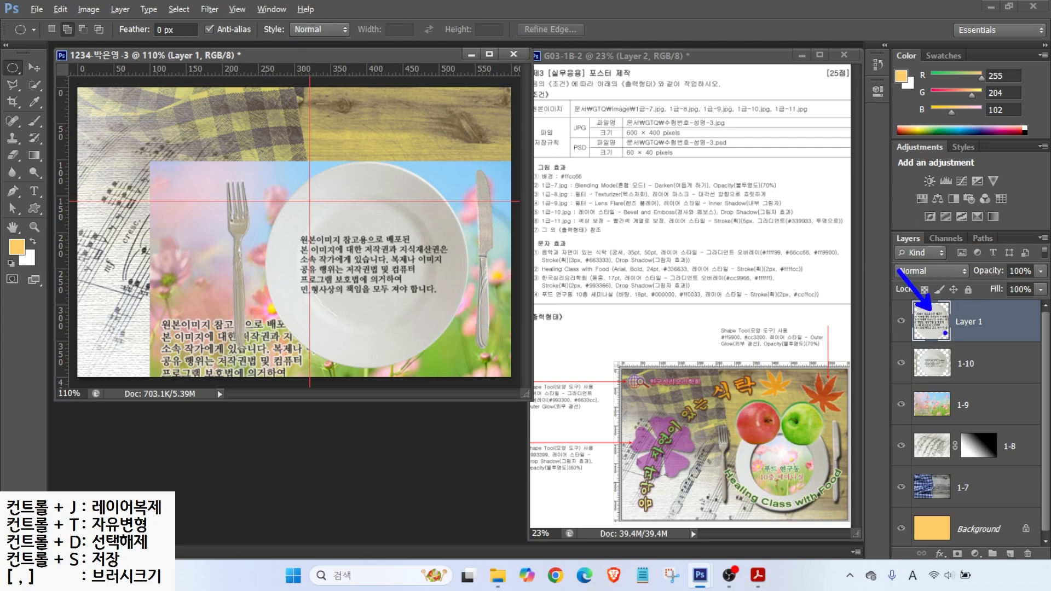
key("Escape")
double_click(972, 322)
type("z")
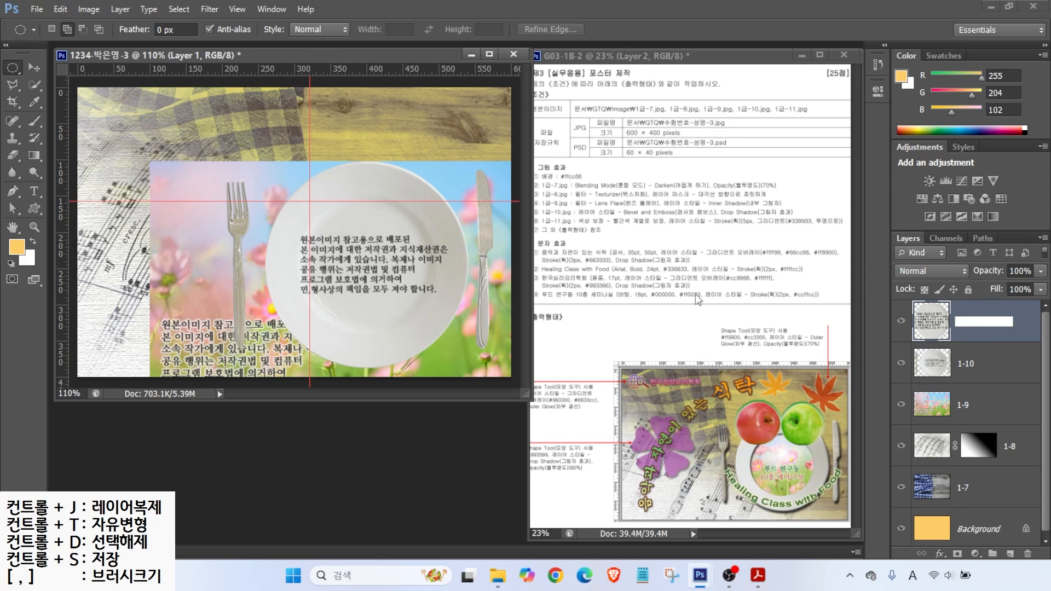
type("mfflgld")
key("Return")
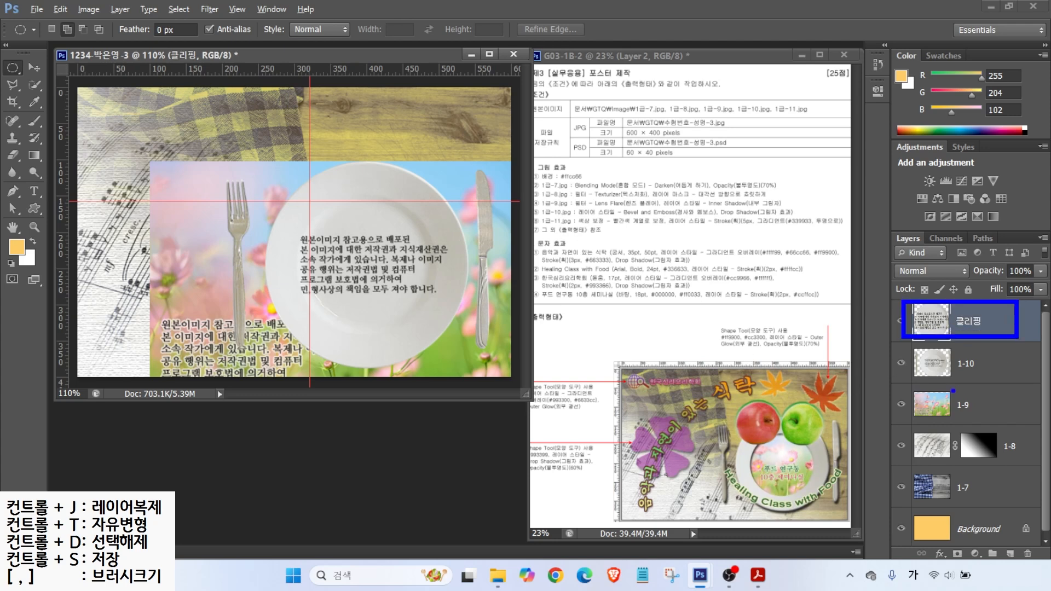
Step: Move the 1-9 flower layer above 클리핑 in the layer stack
left_click_drag(904, 385, 1024, 435)
mouse_move(948, 400)
left_mouse_down()
mouse_move(911, 395)
mouse_move(965, 271)
mouse_move(945, 284)
left_mouse_up()
left_click_drag(958, 404, 970, 318)
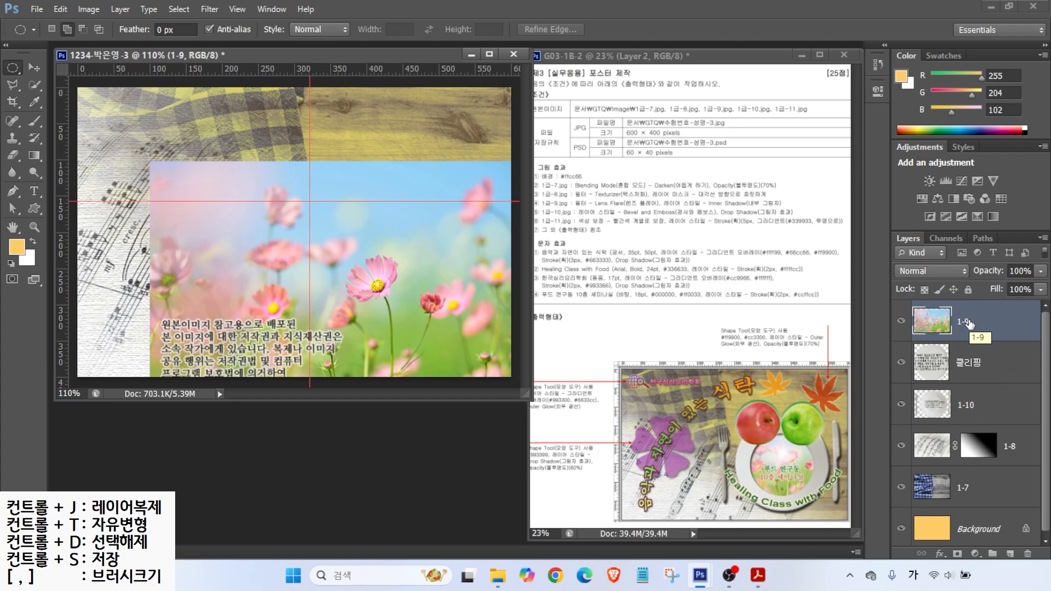
Step: Create a clipping mask so layer 1-9 is clipped to the 클리핑 circle
key("ctrl")
key("ctrl")
right_click(978, 322)
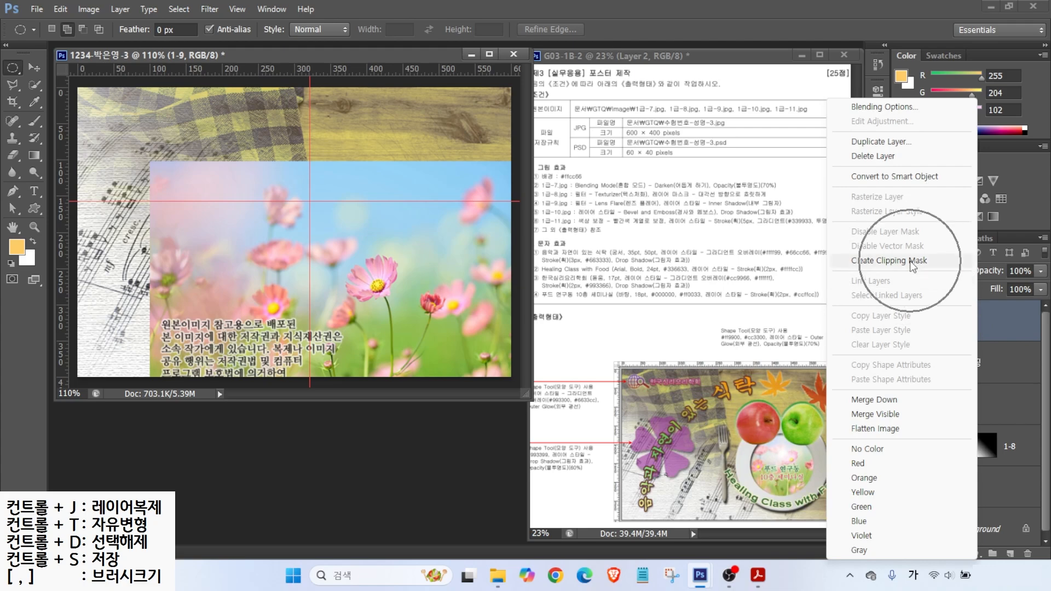
left_click(912, 262)
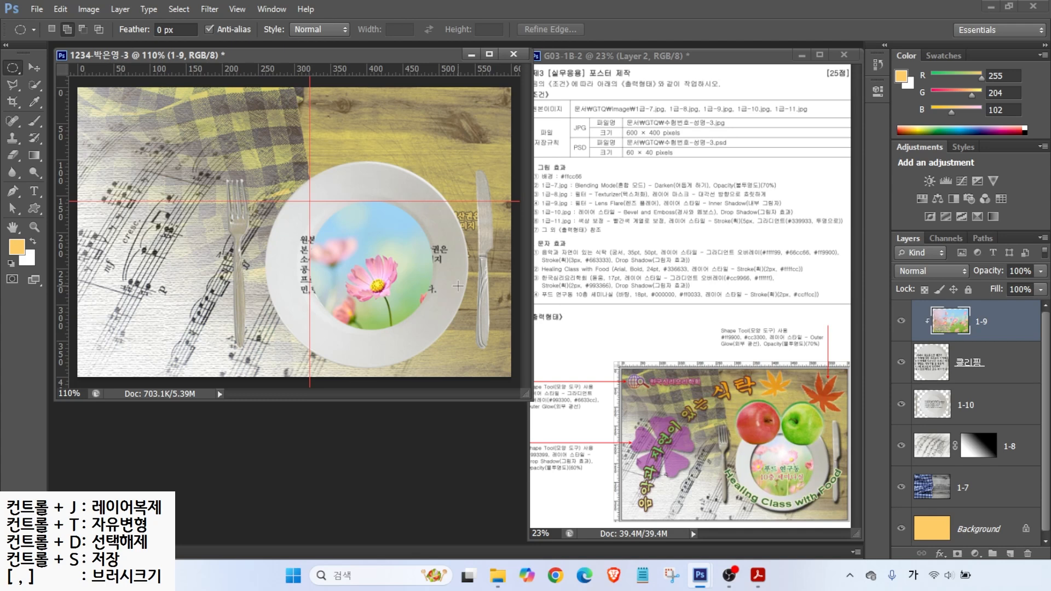
Step: Scale the clipped flower image to about 68% and centre it inside the plate
key("ctrl+t")
left_click_drag(145, 157, 281, 249)
left_click_drag(387, 290, 350, 226)
left_click_drag(244, 188, 214, 166)
left_click_drag(375, 265, 390, 264)
left_click_drag(225, 168, 235, 175)
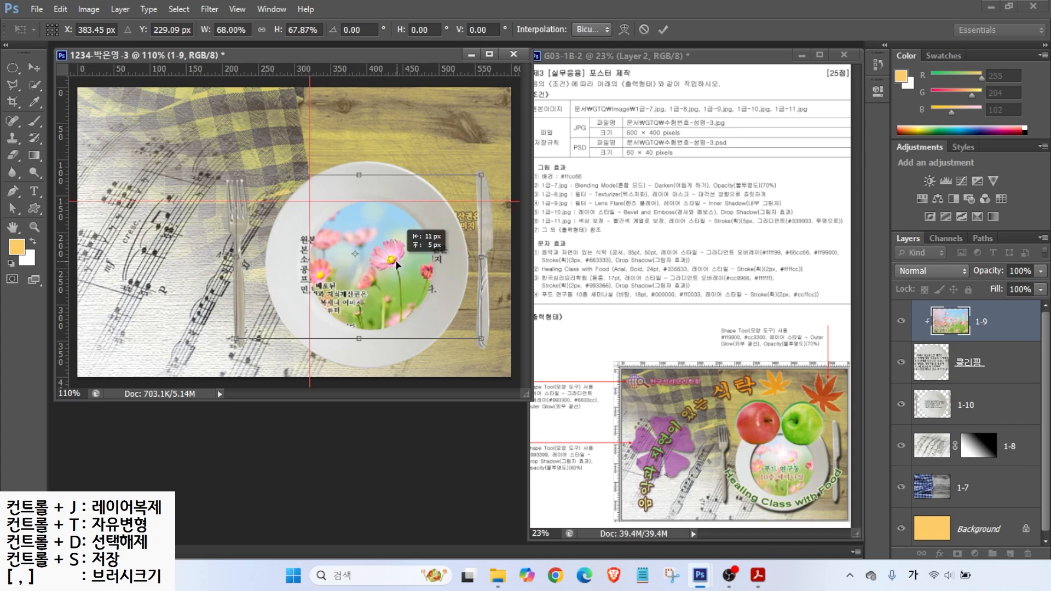
key("Return")
key("m")
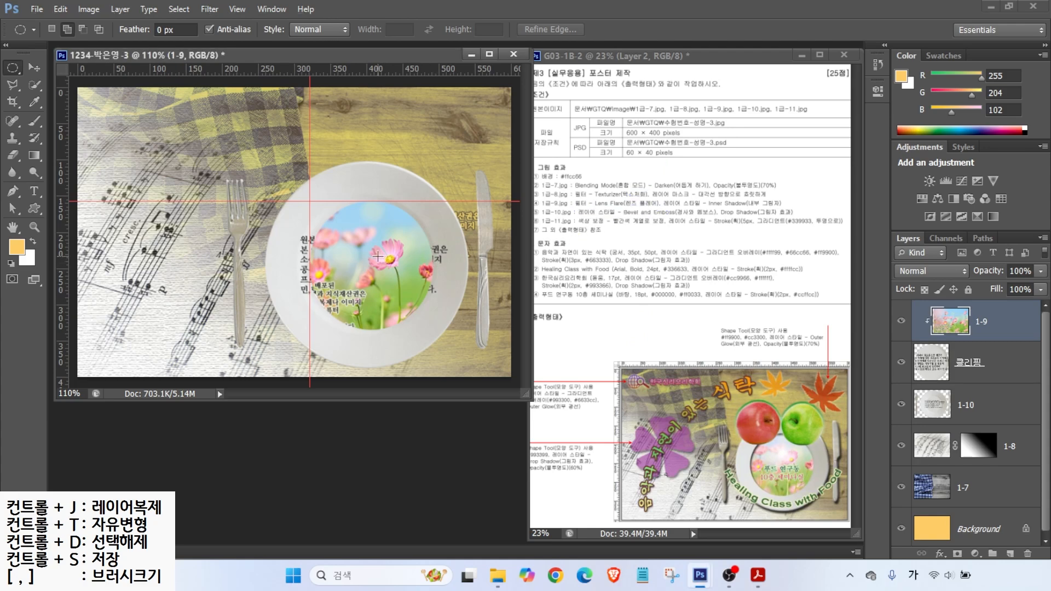
mouse_move(779, 453)
left_mouse_down()
mouse_move(749, 412)
mouse_move(769, 452)
left_mouse_up()
key("Escape")
Step: Browse the Filter Gallery's filter list, then cancel without applying anything
left_click(204, 9)
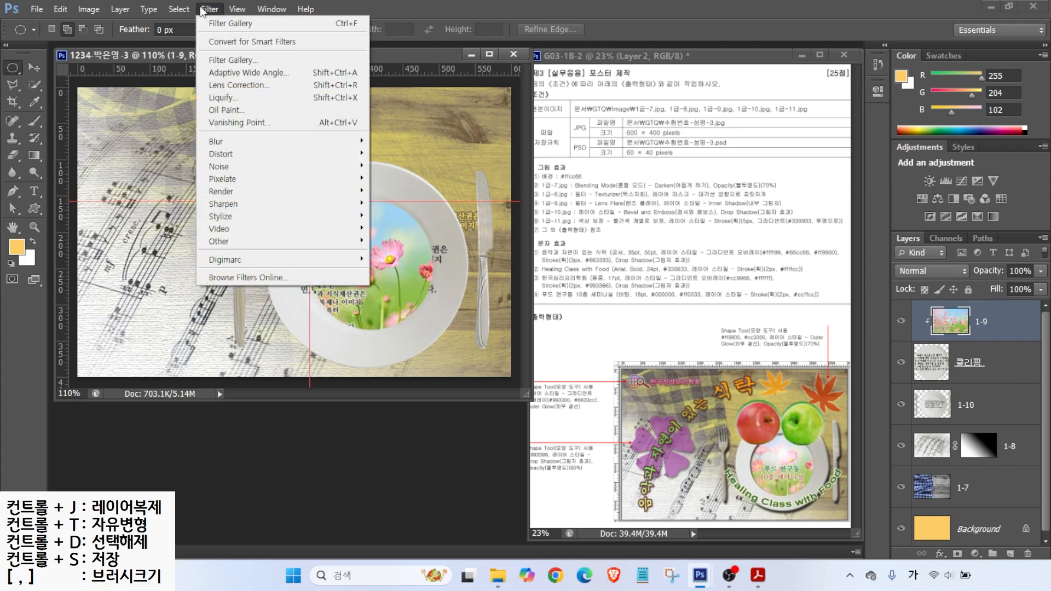
left_click(239, 61)
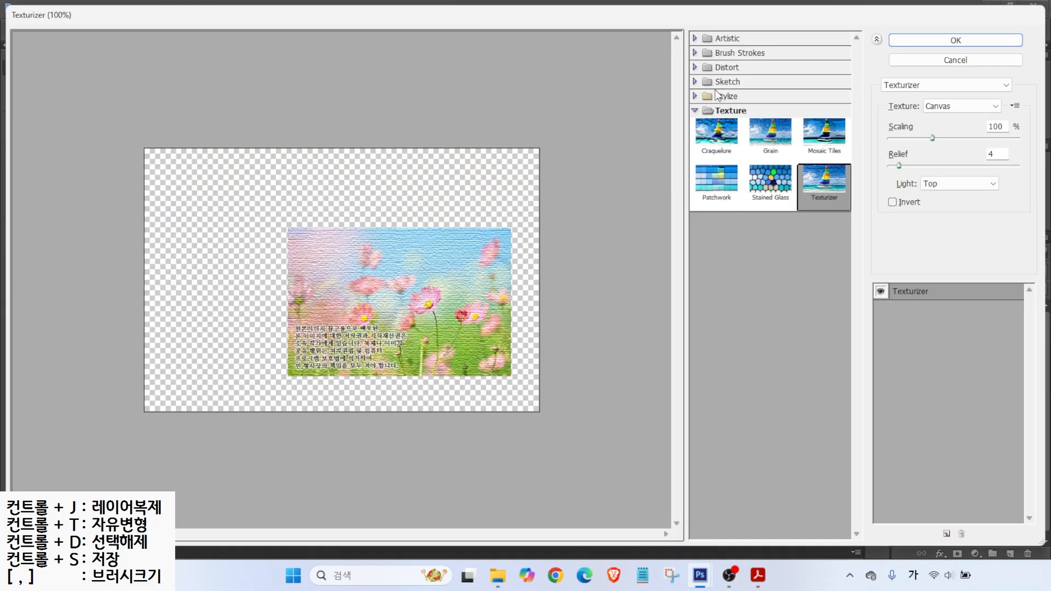
left_click(945, 85)
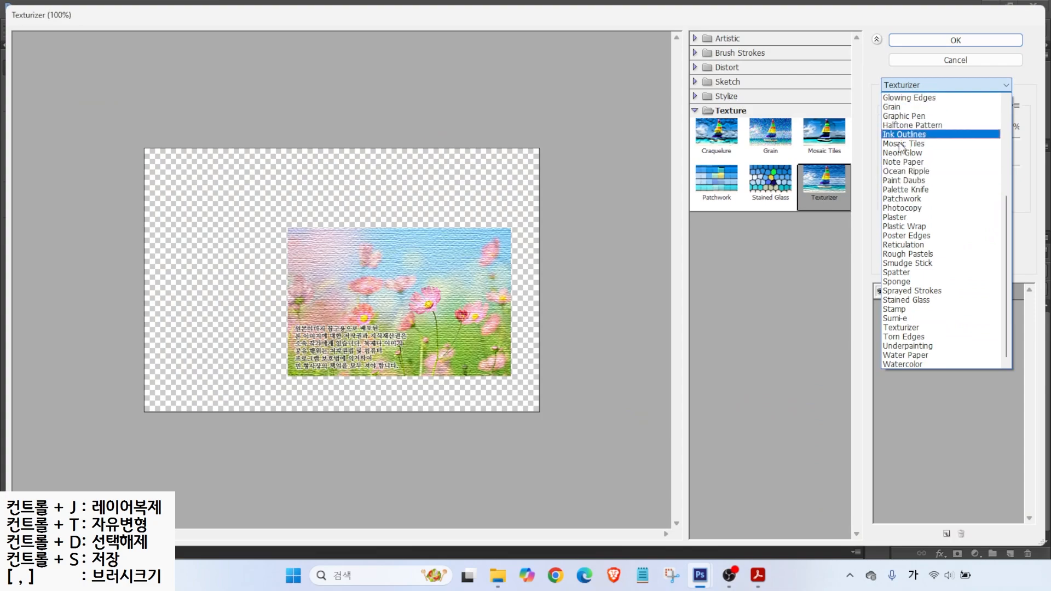
left_click(949, 63)
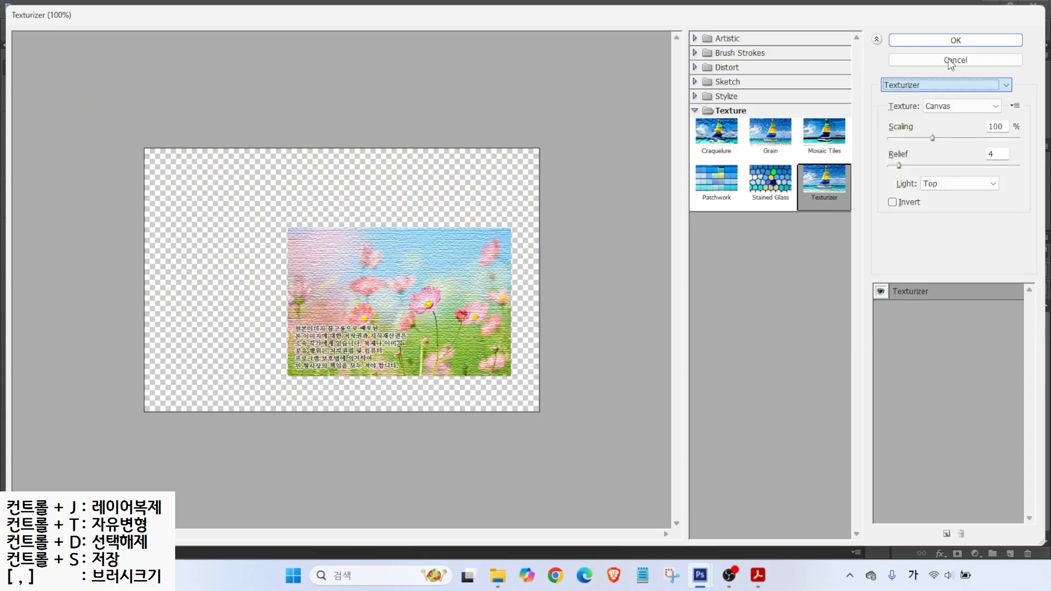
left_click(949, 62)
left_click(210, 9)
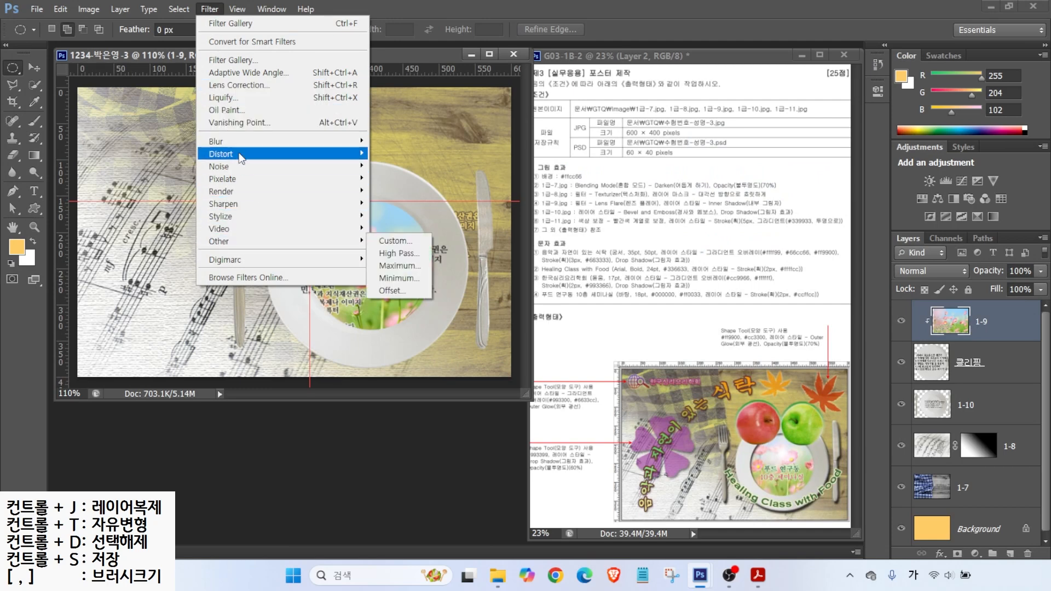
Step: Apply Render > Lens Flare to the flower image, centring the flare slightly up and left
mouse_move(237, 194)
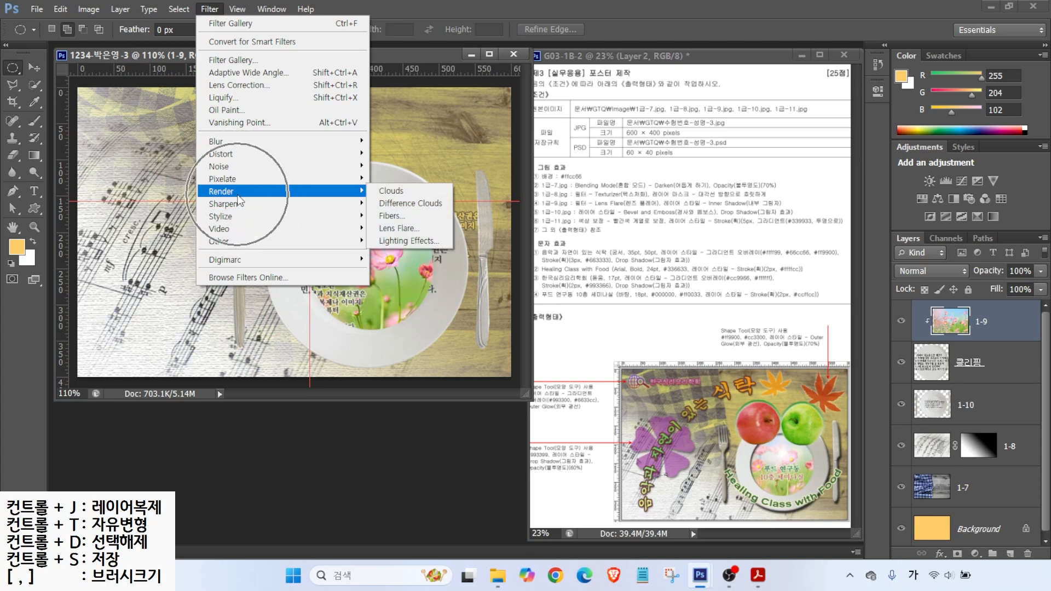
left_click(394, 229)
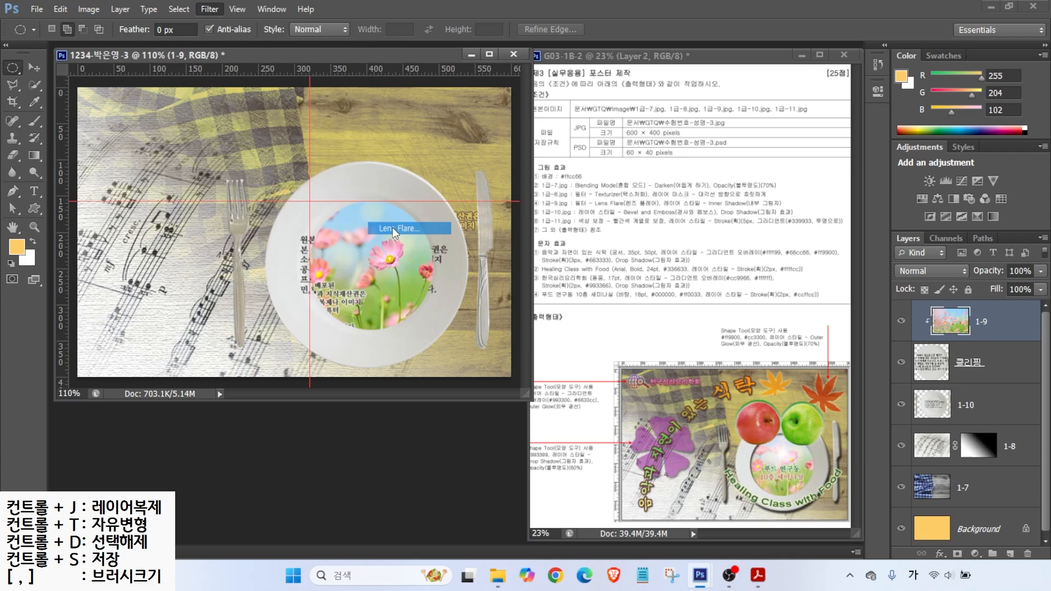
left_click_drag(667, 195, 479, 138)
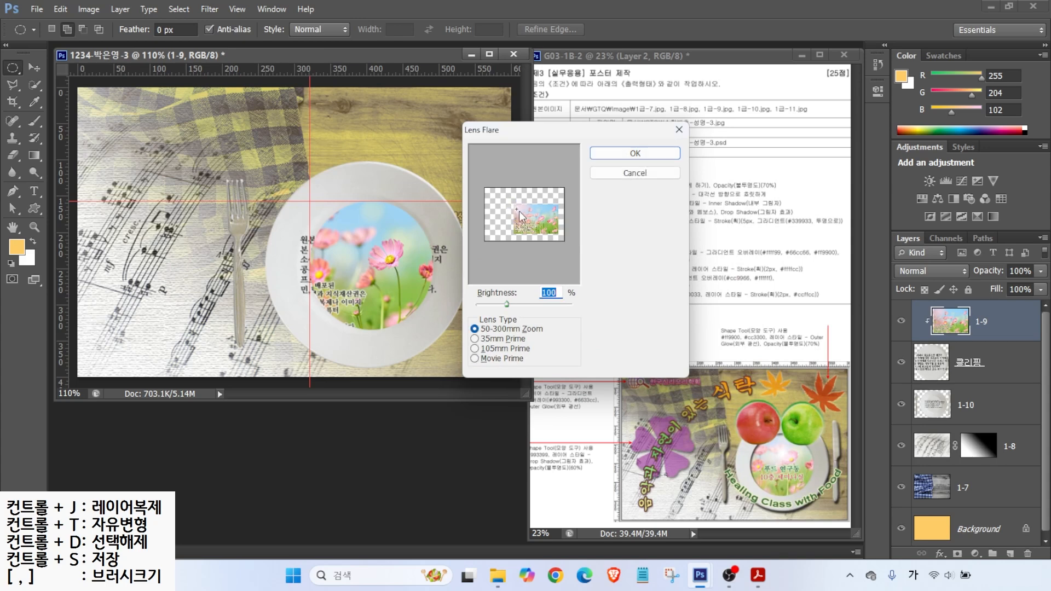
left_click_drag(518, 209, 544, 221)
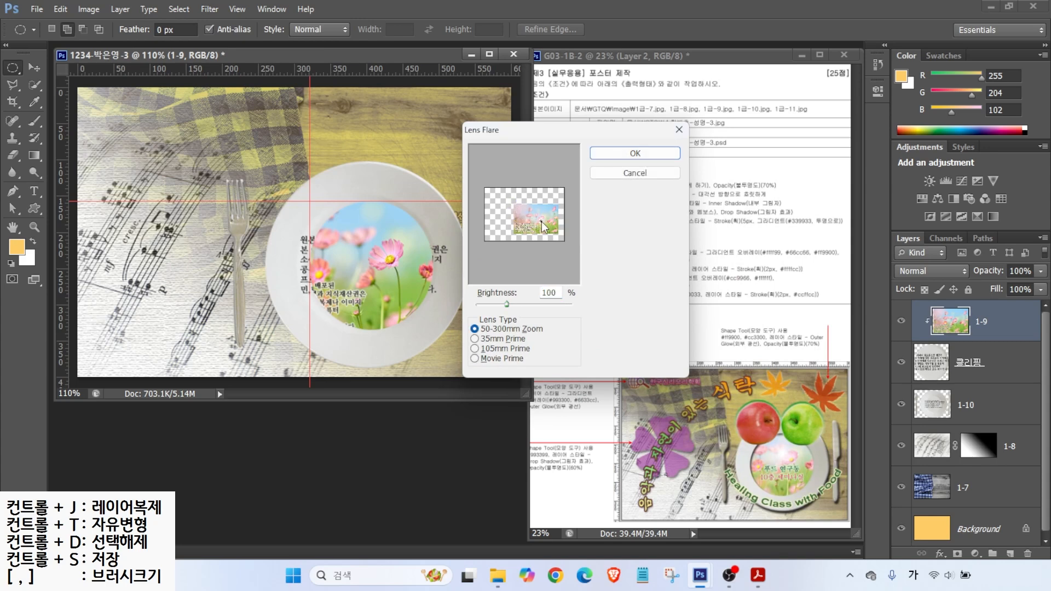
key("alt")
mouse_move(776, 460)
left_mouse_down()
mouse_move(803, 464)
mouse_move(790, 478)
left_mouse_up()
left_click_drag(542, 220, 539, 218)
left_click(629, 153)
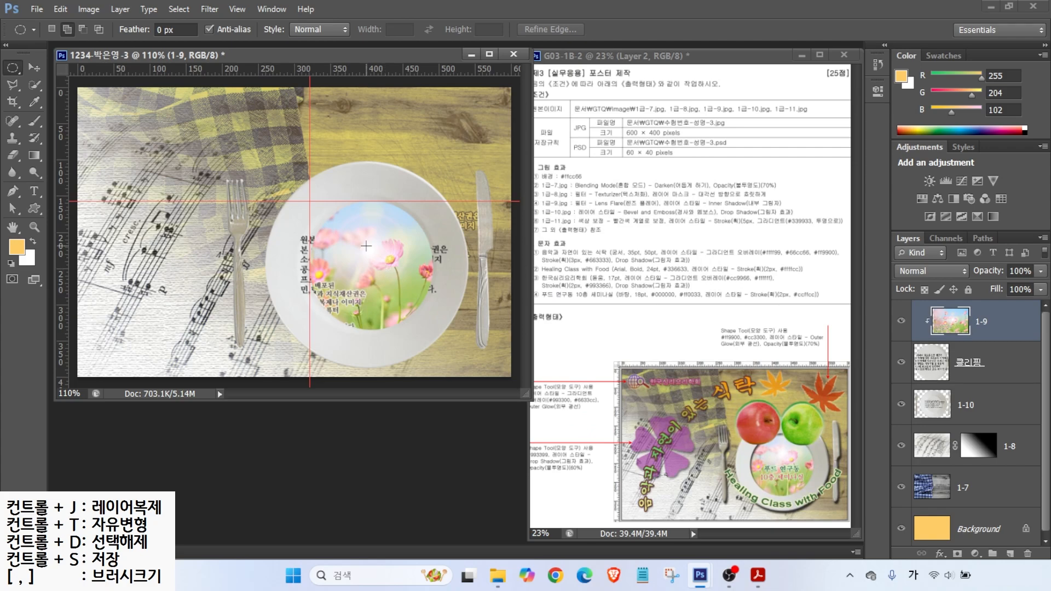
Step: Make assorted drags on the canvas and Layers panel, cancelling each
left_click_drag(568, 211, 789, 211)
left_click_drag(718, 201, 747, 171)
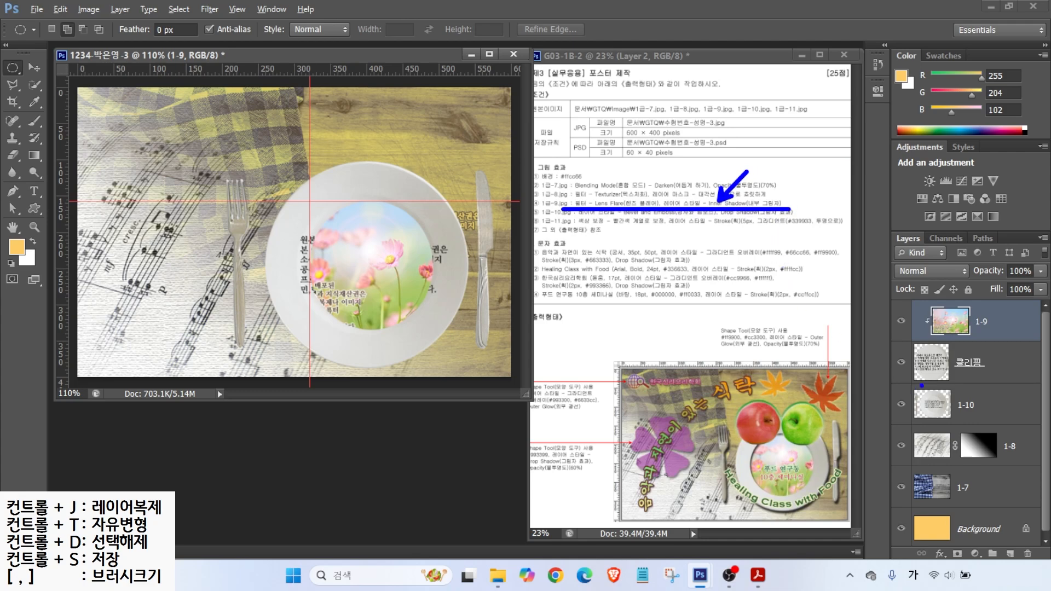
key("Escape")
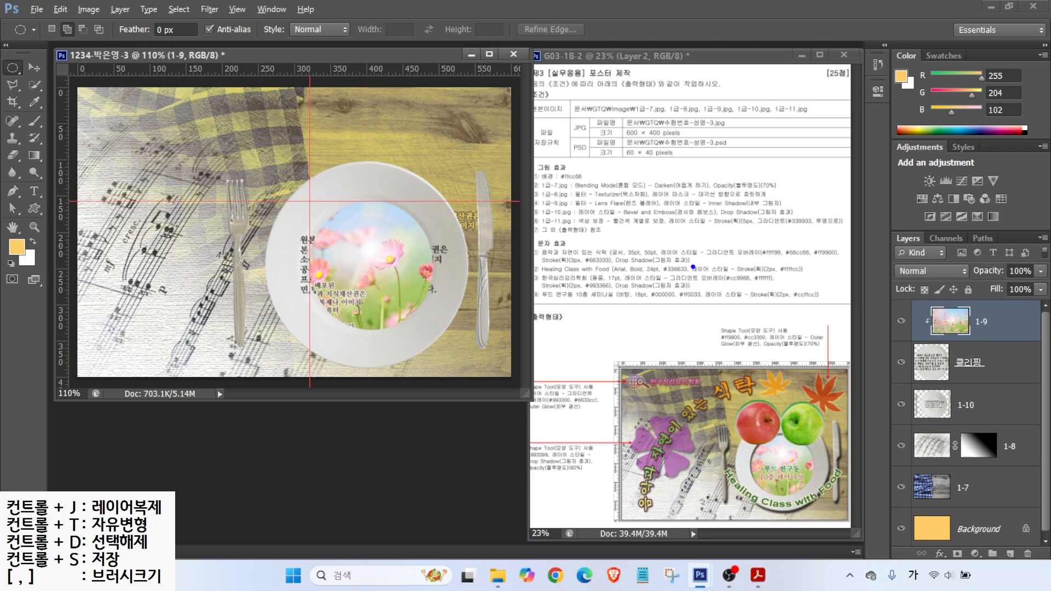
mouse_move(228, 169)
left_mouse_down()
mouse_move(341, 258)
mouse_move(519, 364)
left_mouse_up()
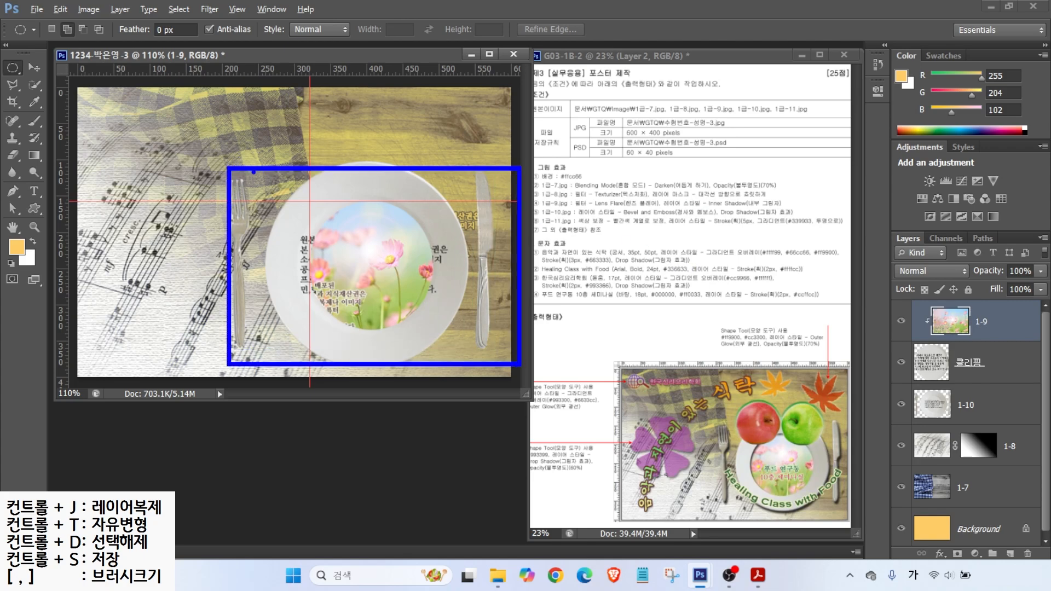
left_click_drag(264, 172, 388, 163)
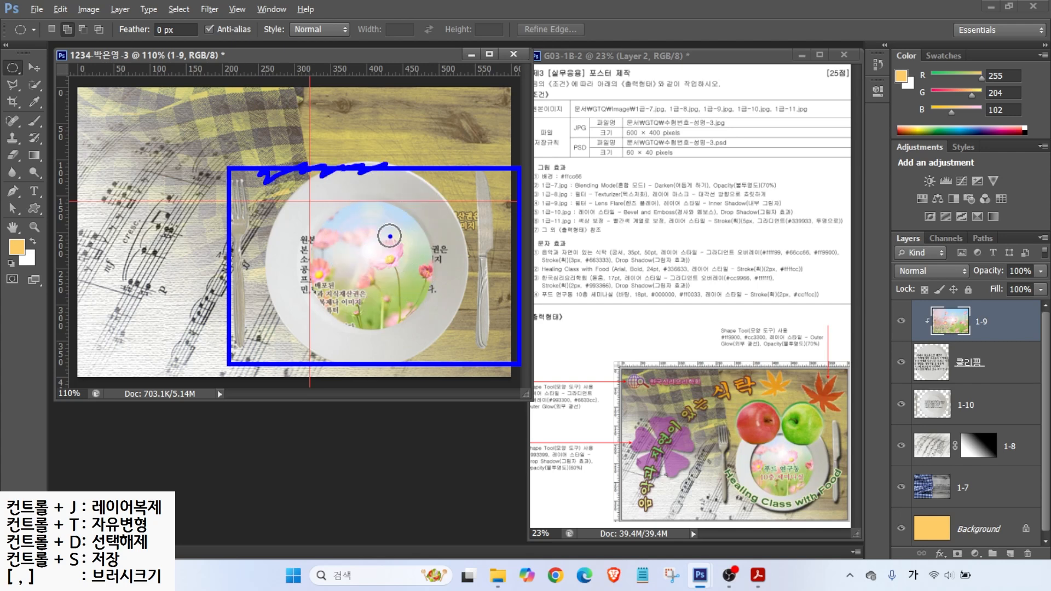
mouse_move(993, 387)
left_mouse_down()
mouse_move(890, 361)
mouse_move(935, 331)
mouse_move(980, 337)
mouse_move(995, 386)
left_mouse_up()
left_click_drag(730, 415, 760, 447)
key("Escape")
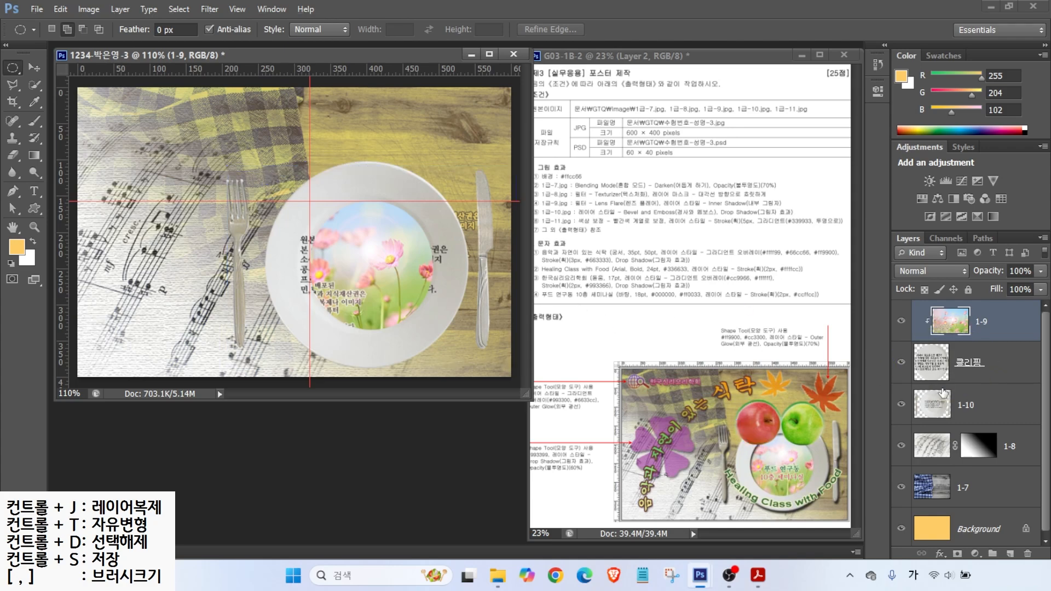
Step: Give the 클리핑 circle layer an Inner Shadow effect
left_click(973, 363)
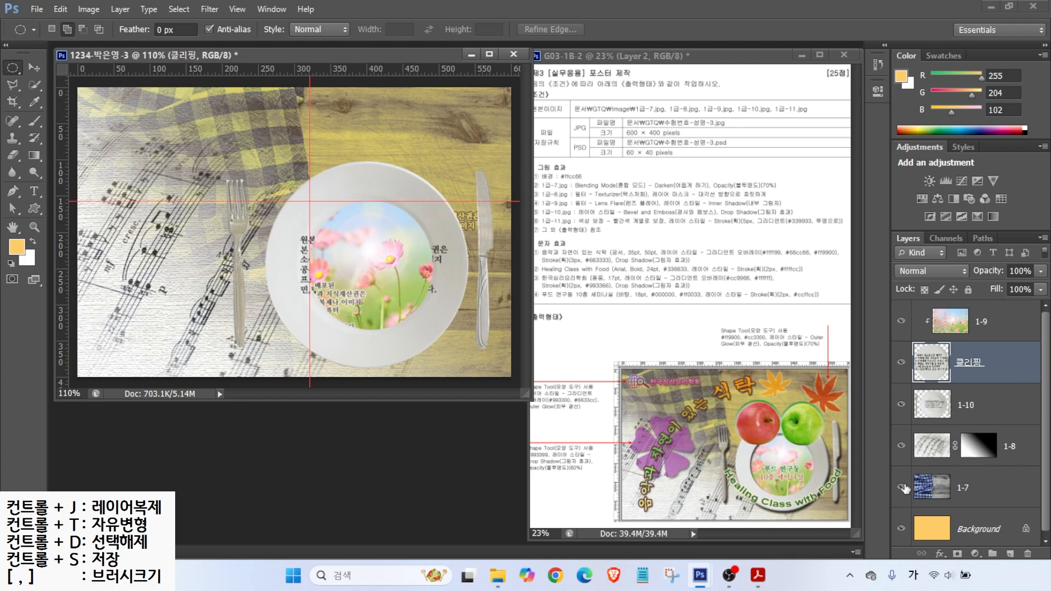
left_click(940, 553)
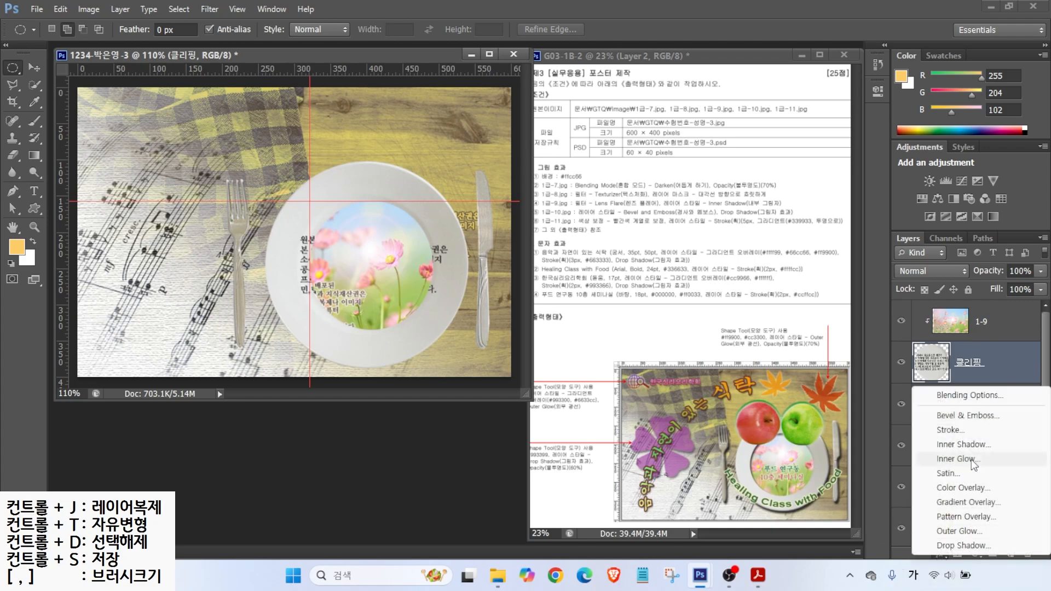
left_click(961, 446)
left_click(431, 268)
left_click(434, 269)
left_click(434, 269)
left_click(434, 269)
left_click(828, 178)
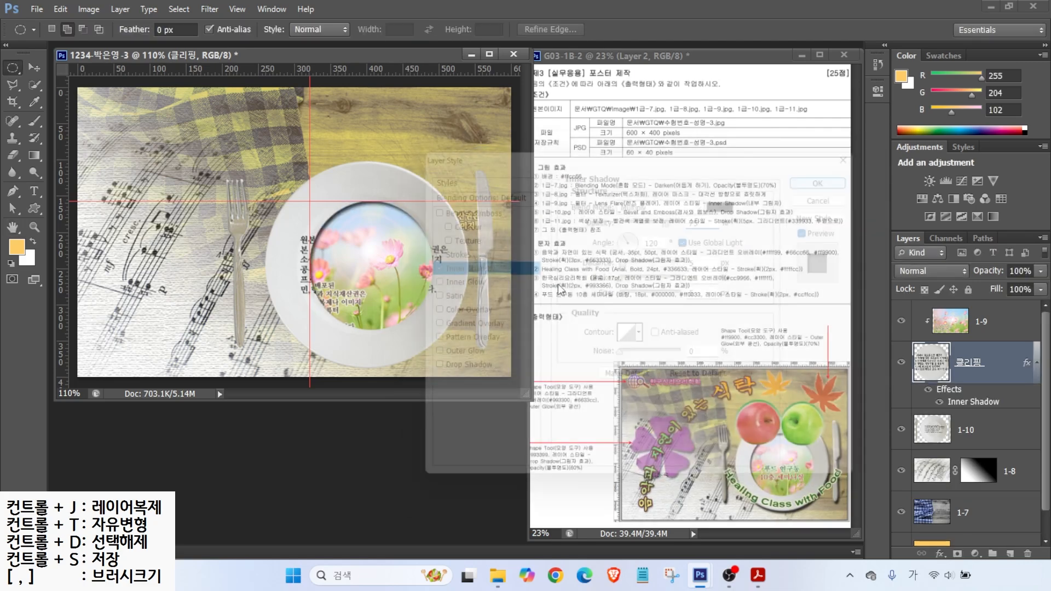
left_click(980, 321)
left_click_drag(551, 221, 760, 223)
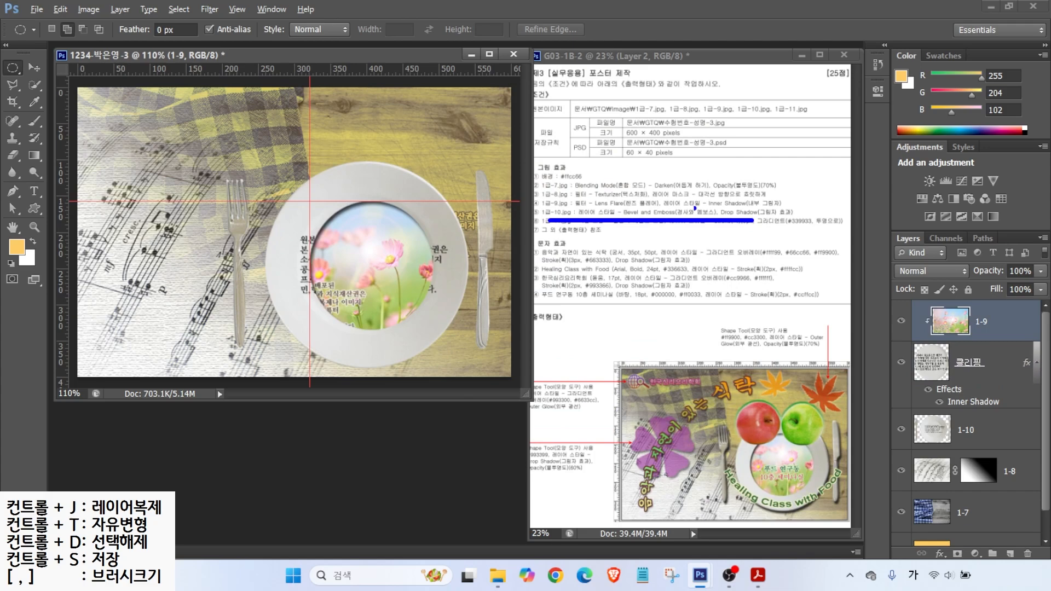
Step: Add Bevel & Emboss and Drop Shadow to the 1-10 plate layer, then select layer 1-9
left_click(977, 432)
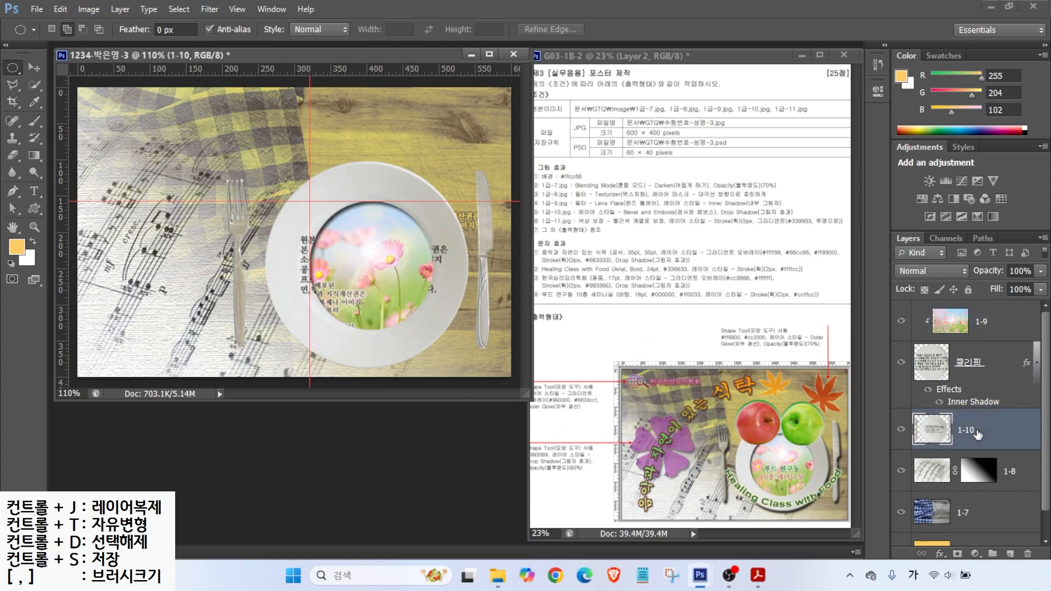
left_click(941, 554)
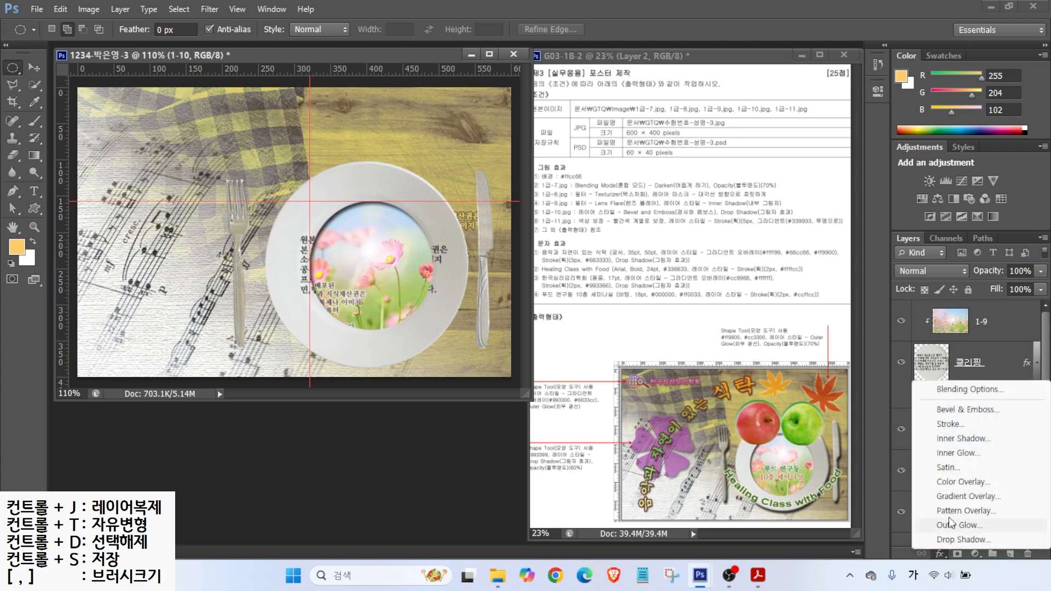
left_click(957, 409)
left_click(462, 368)
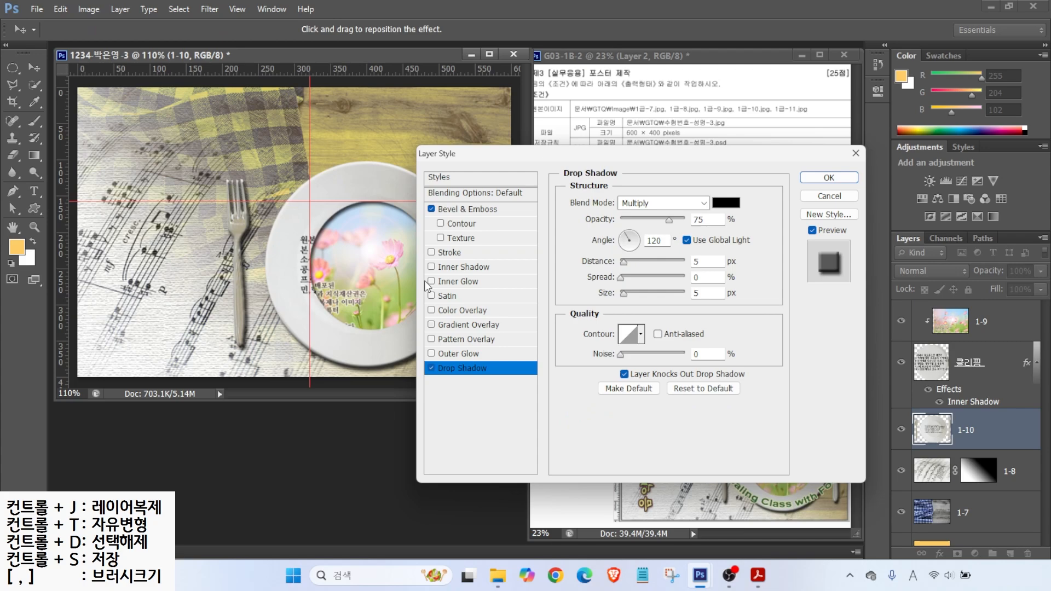
left_click(820, 181)
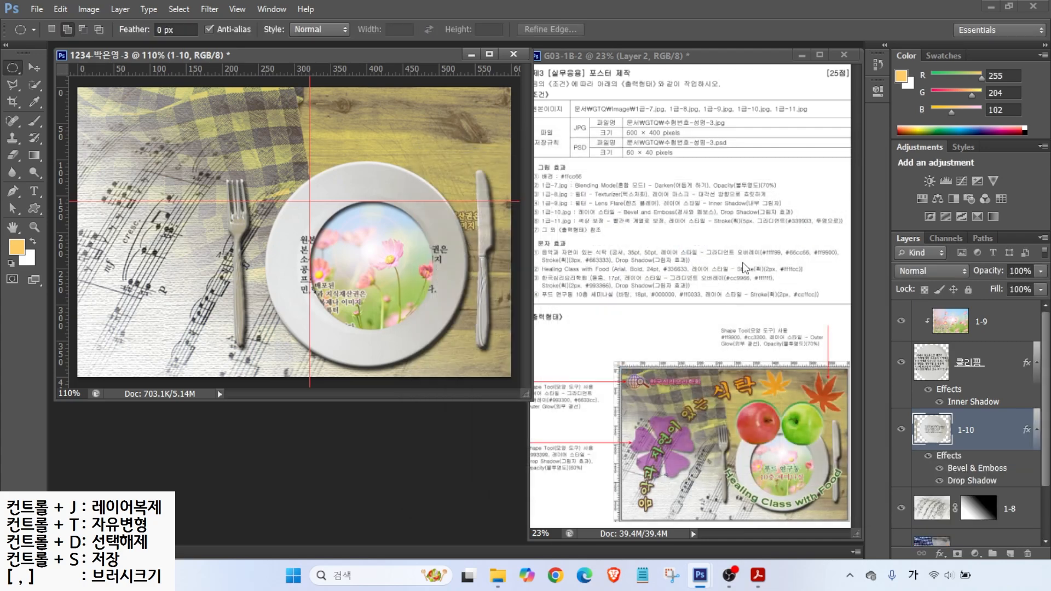
left_click(981, 324)
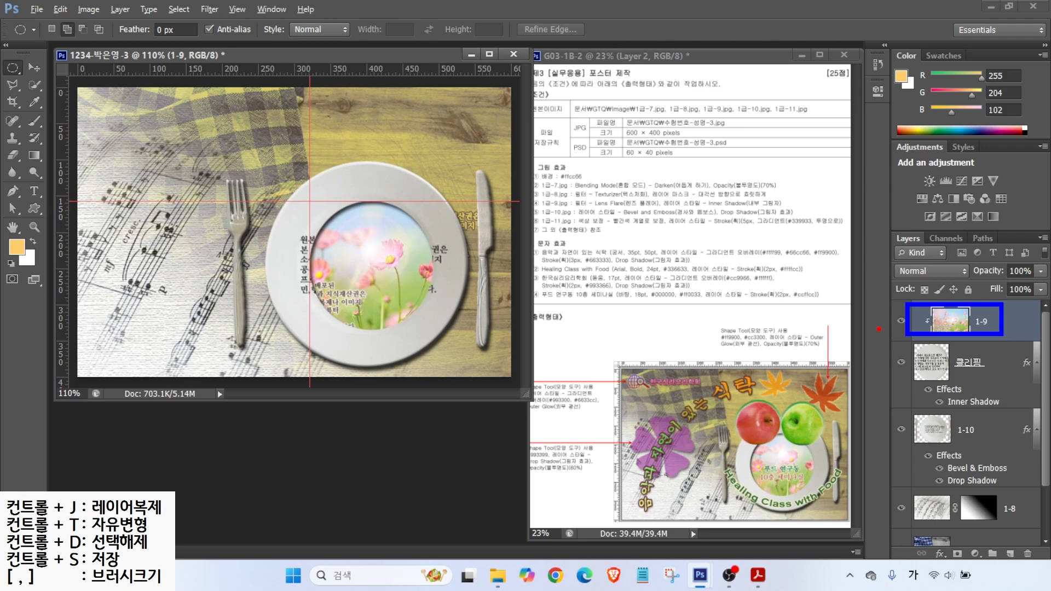
Step: Open 1급-11.jpg and select both apples with Quick Selection
key("ctrl+o")
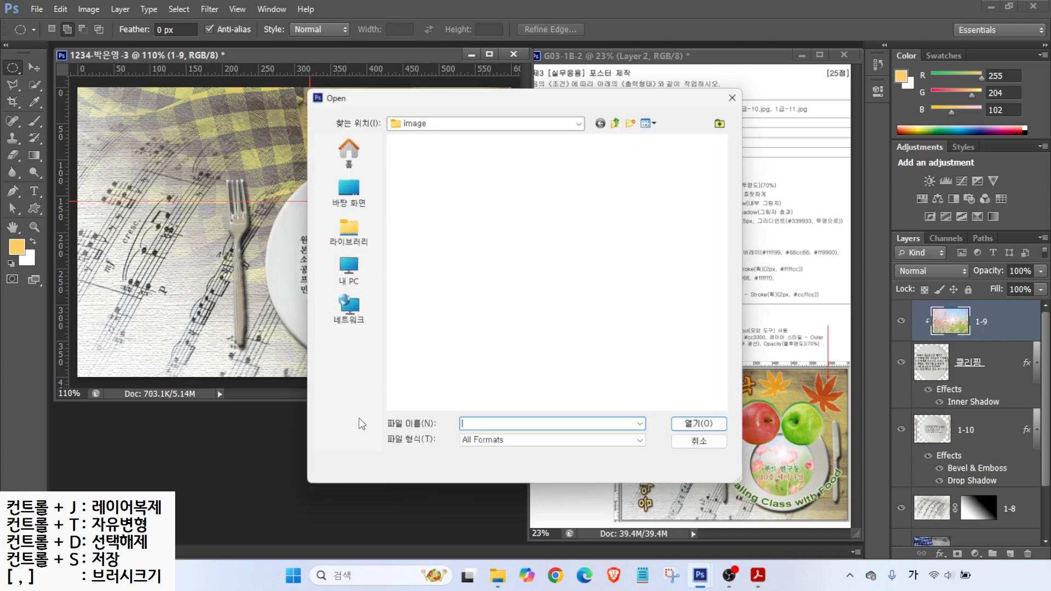
left_click(559, 373)
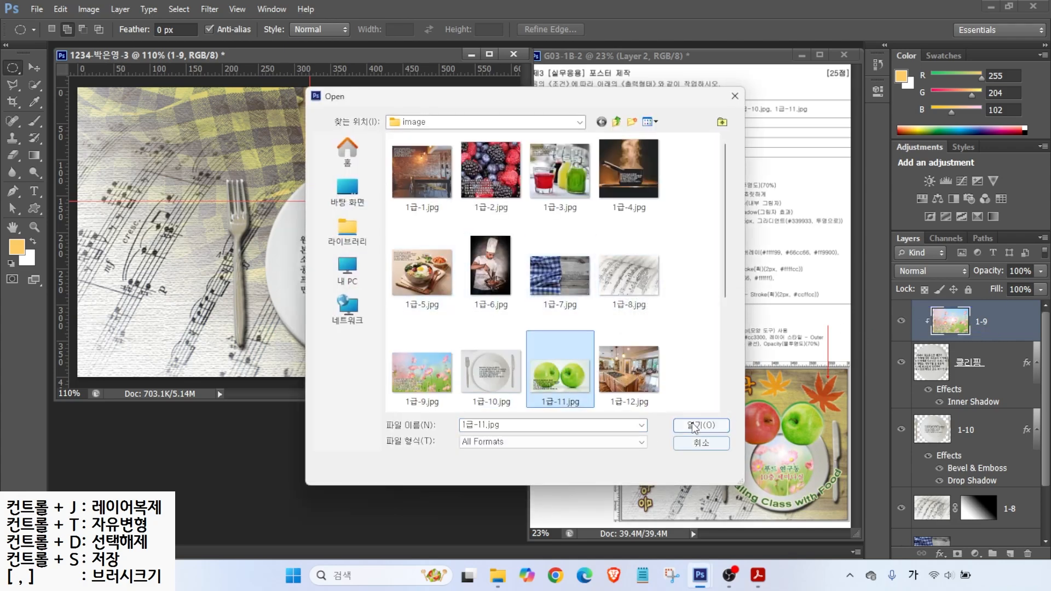
left_click(700, 425)
left_click(34, 85)
left_click_drag(130, 164, 165, 183)
mouse_move(235, 173)
left_mouse_down()
mouse_move(239, 156)
mouse_move(298, 214)
left_mouse_up()
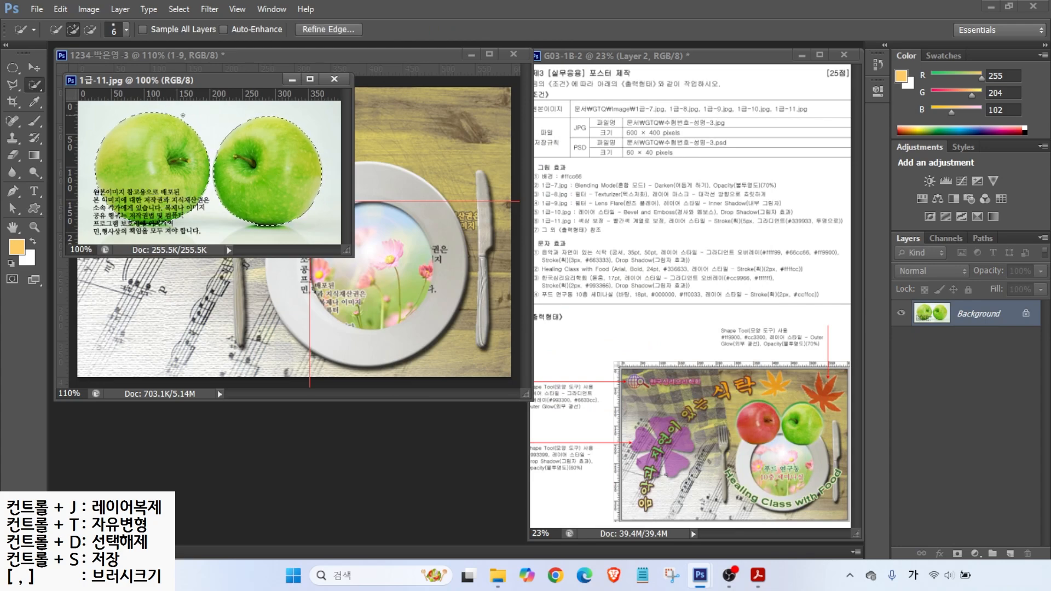
left_click_drag(197, 80, 467, 160)
Step: Drag the selected apples into the poster and name the new layer 1-11
left_click(34, 67)
left_click_drag(449, 235, 252, 272)
left_click(604, 158)
double_click(969, 322)
type("1-11")
key("Return")
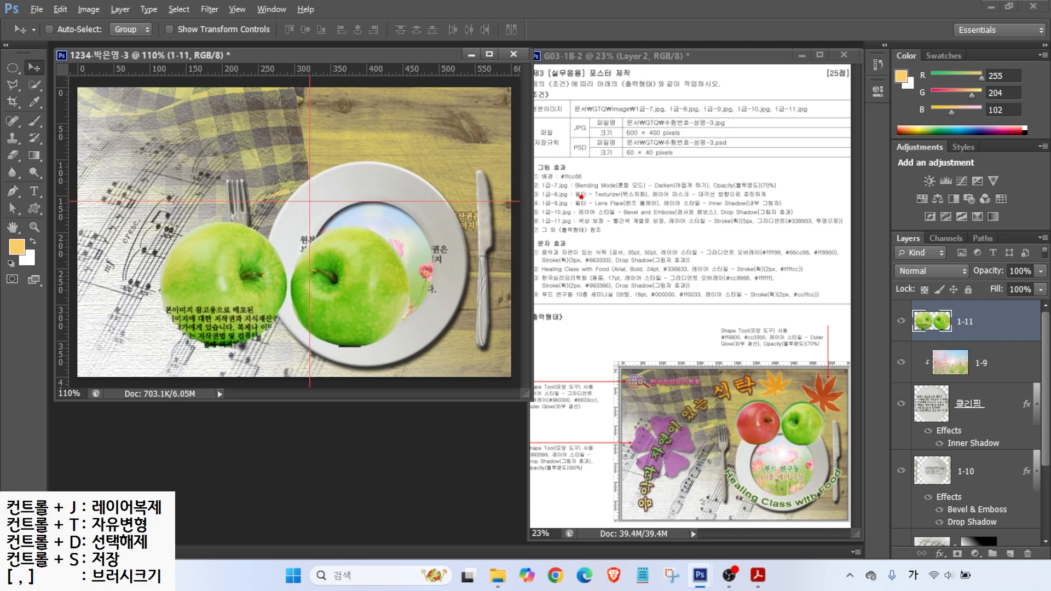
Step: Scale the apples down to about 66% and place them at the plate's top edge
left_click_drag(599, 215, 635, 186)
left_click_drag(606, 226, 671, 224)
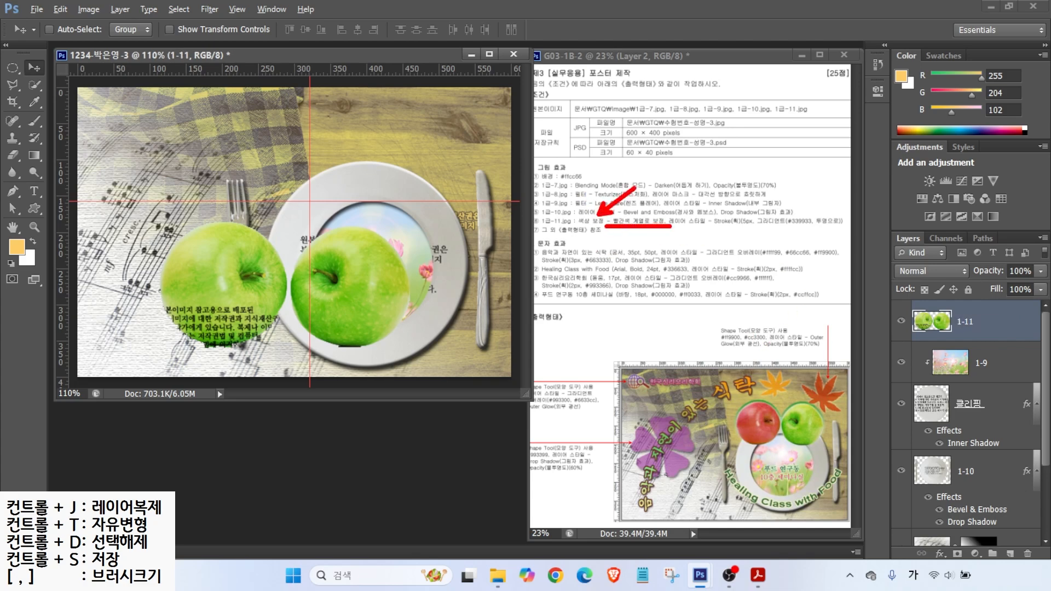
mouse_move(773, 445)
left_mouse_down()
mouse_move(725, 410)
mouse_move(767, 392)
mouse_move(776, 429)
left_mouse_up()
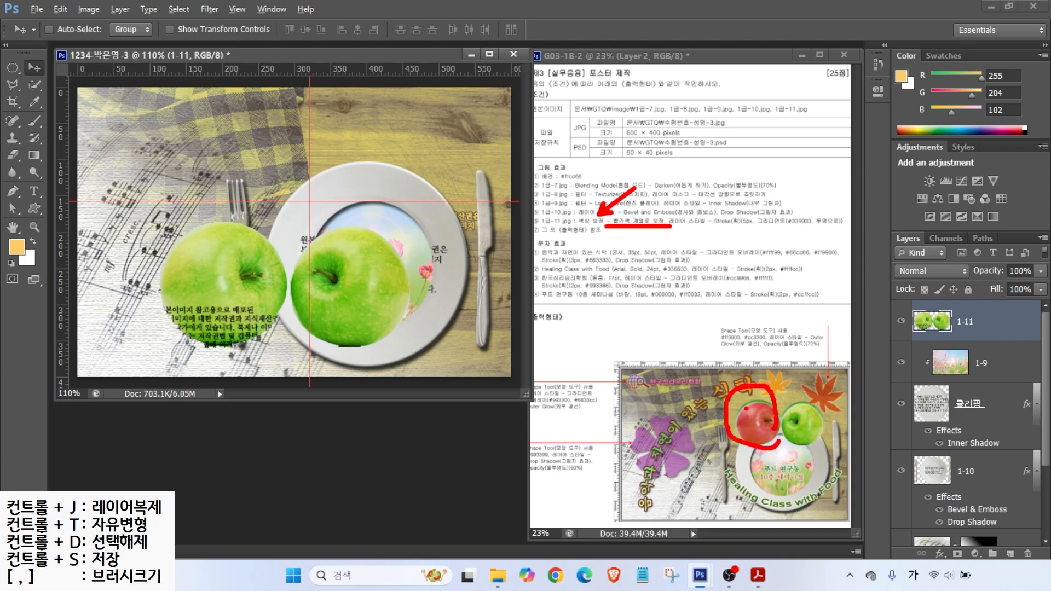
key("Escape")
key("ctrl+t")
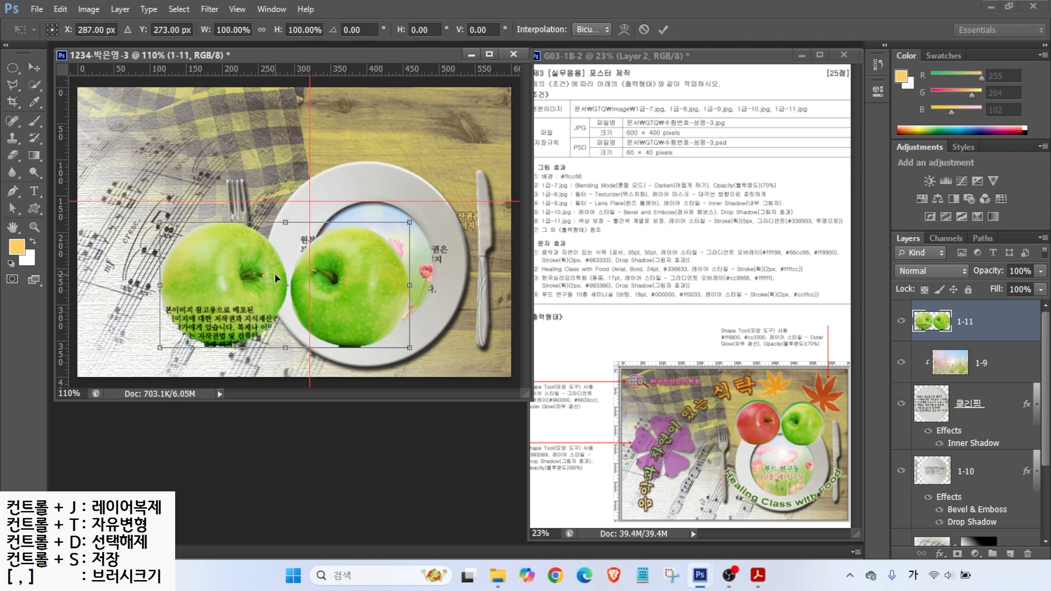
left_click_drag(163, 347, 245, 304)
left_click_drag(350, 266, 398, 187)
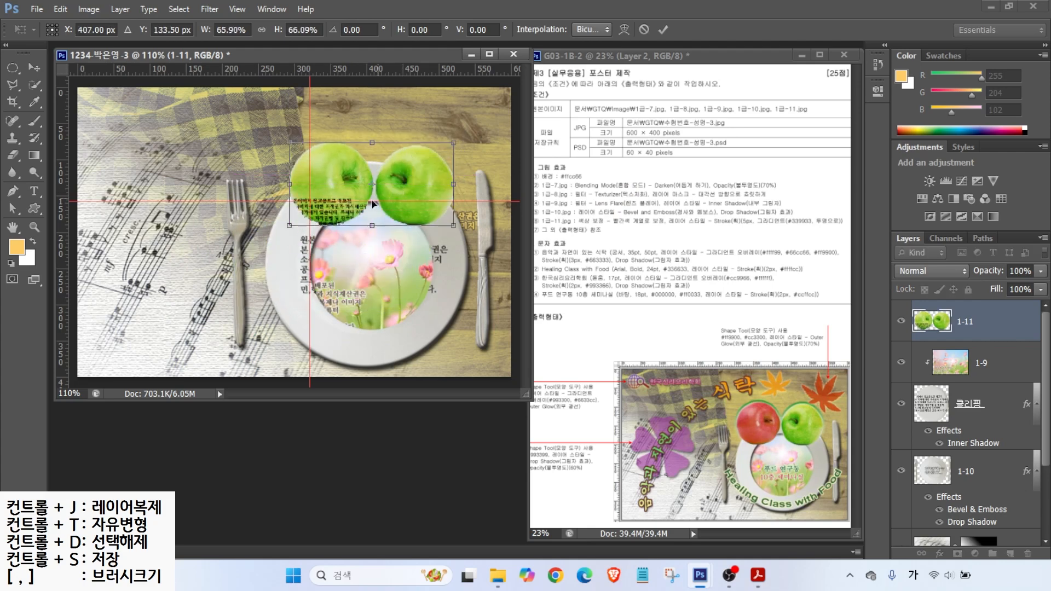
key("Return")
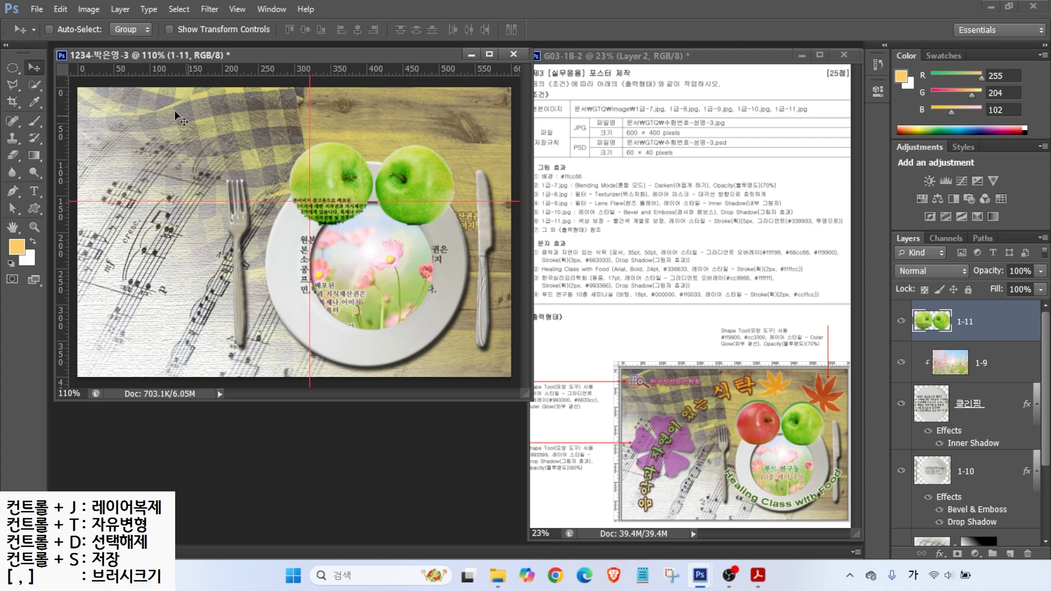
left_click(34, 85)
Step: Select the left apple and shift its hue to red with Hue/Saturation
left_click_drag(333, 195, 343, 160)
mouse_move(341, 201)
left_mouse_down()
mouse_move(307, 185)
mouse_move(353, 192)
mouse_move(302, 218)
left_mouse_up()
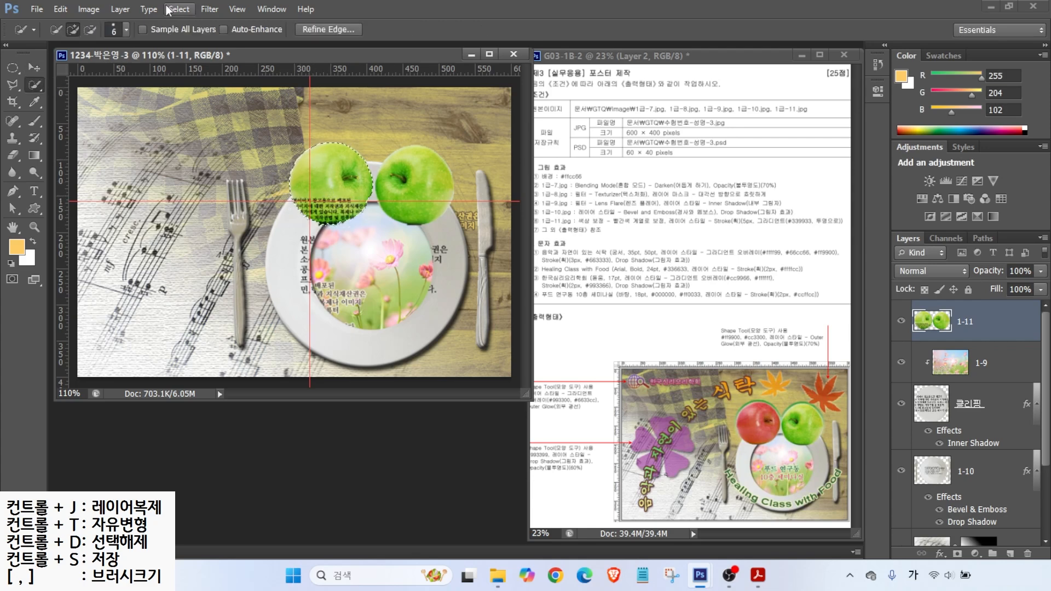
left_click(88, 10)
mouse_move(97, 43)
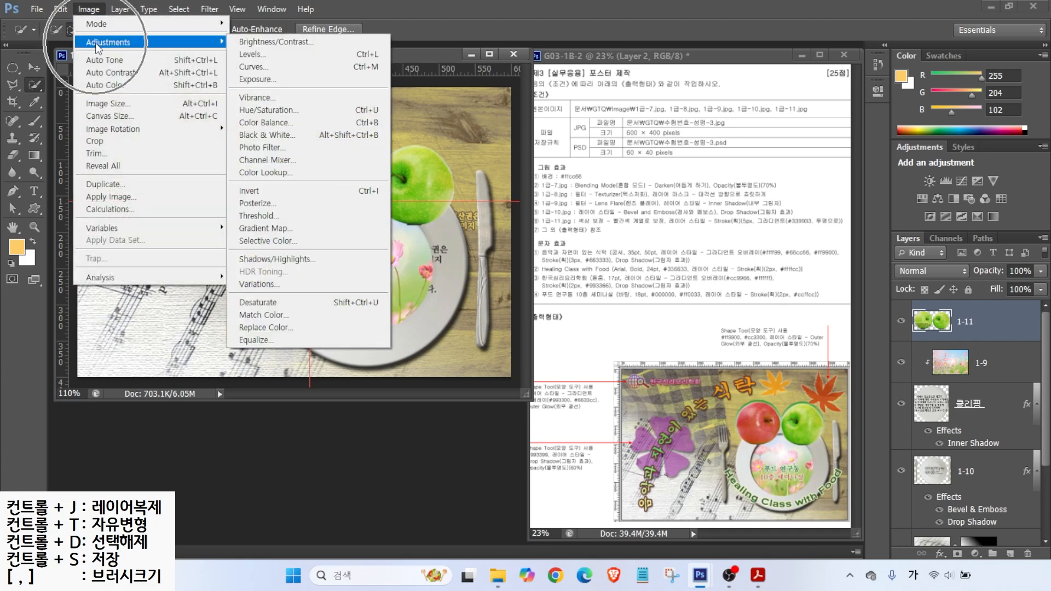
left_click(268, 109)
left_click_drag(646, 239, 609, 242)
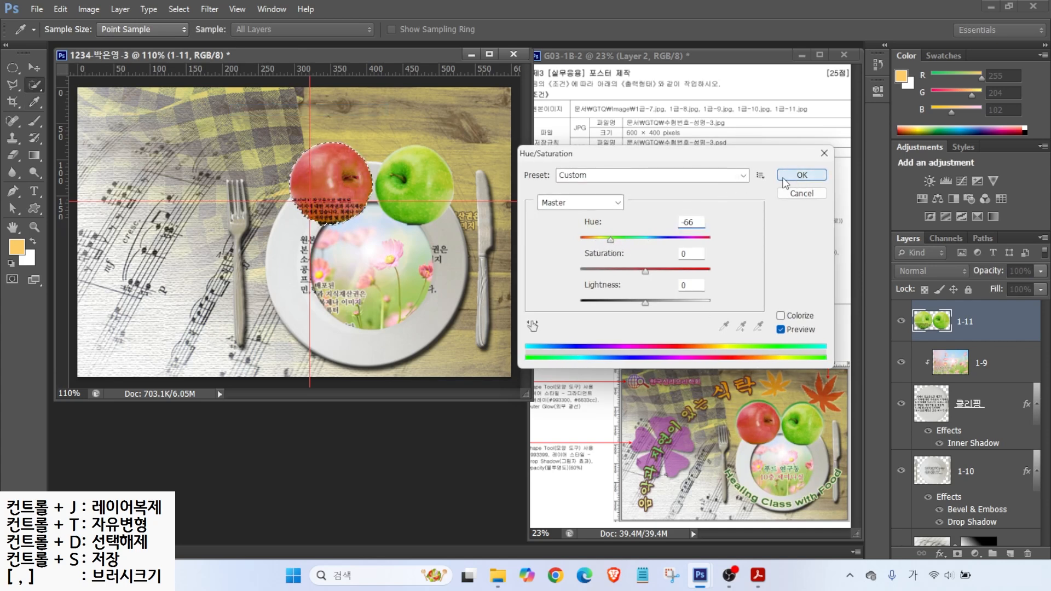
left_click(802, 175)
key("w")
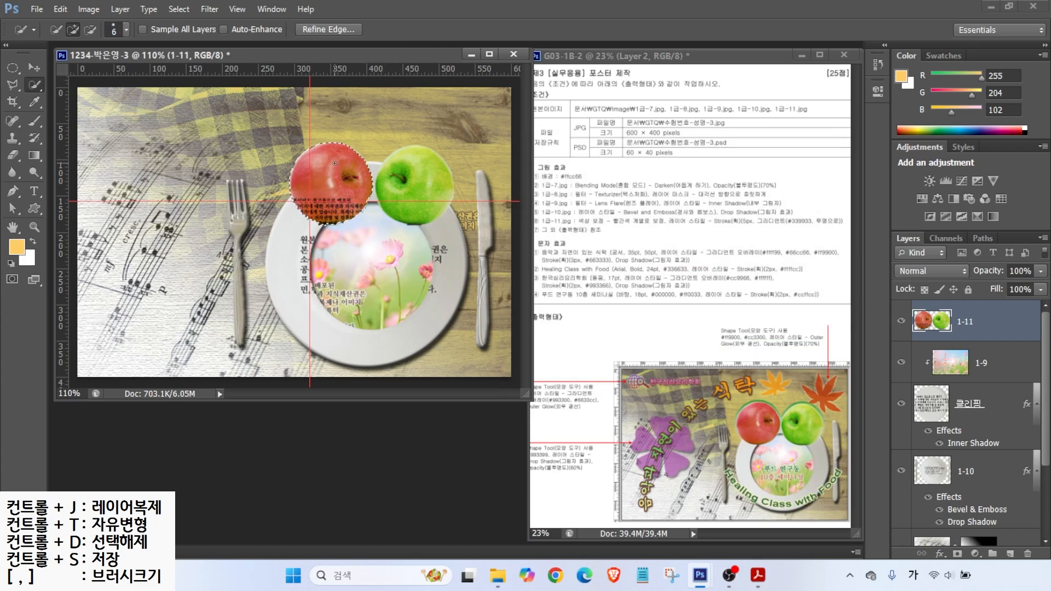
key("ctrl+d")
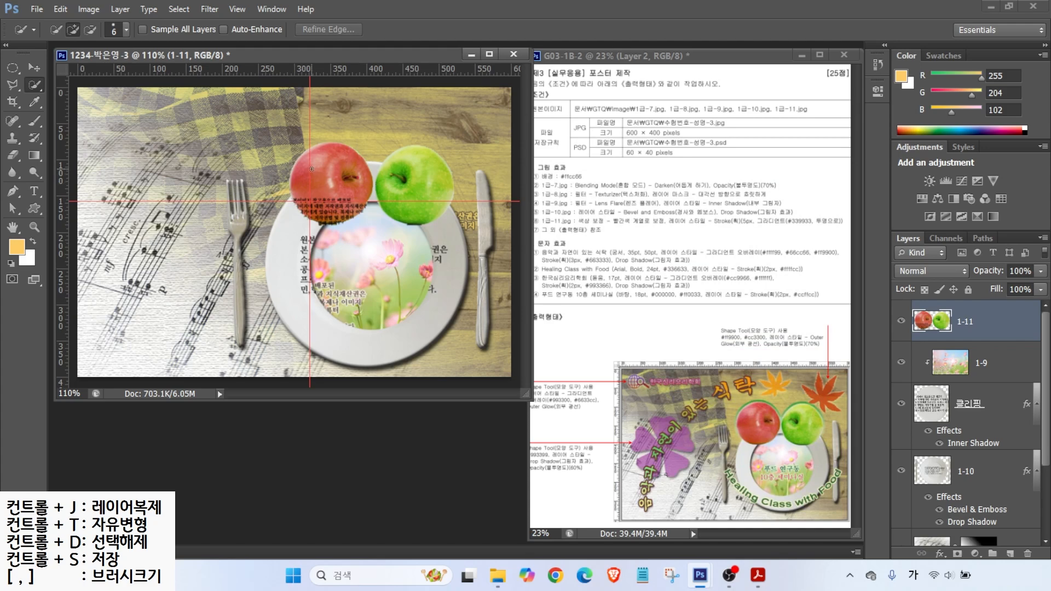
Step: Clear all guide lines from the poster
left_click(237, 9)
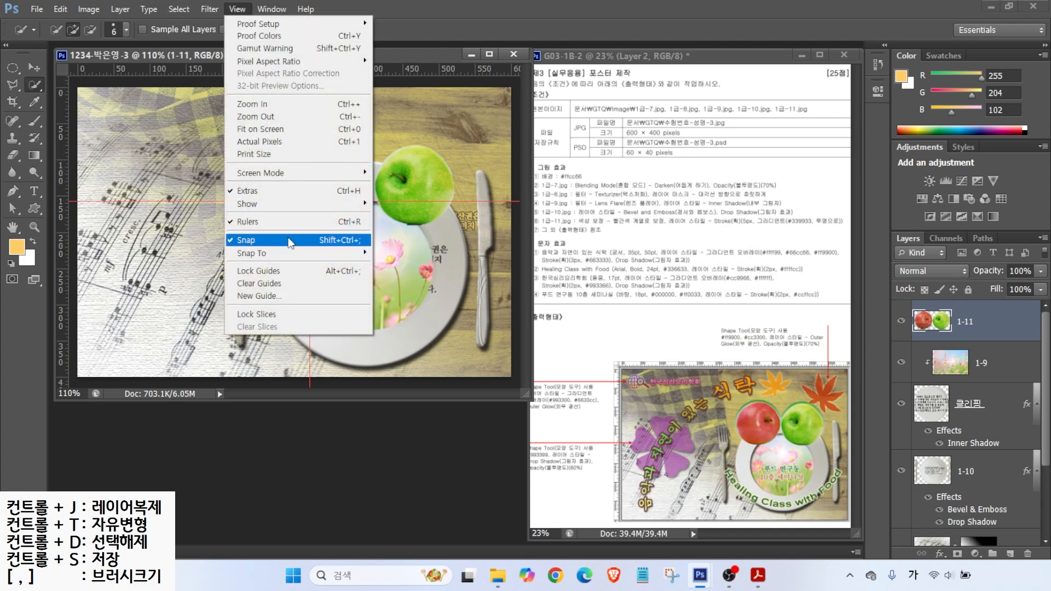
left_click(278, 284)
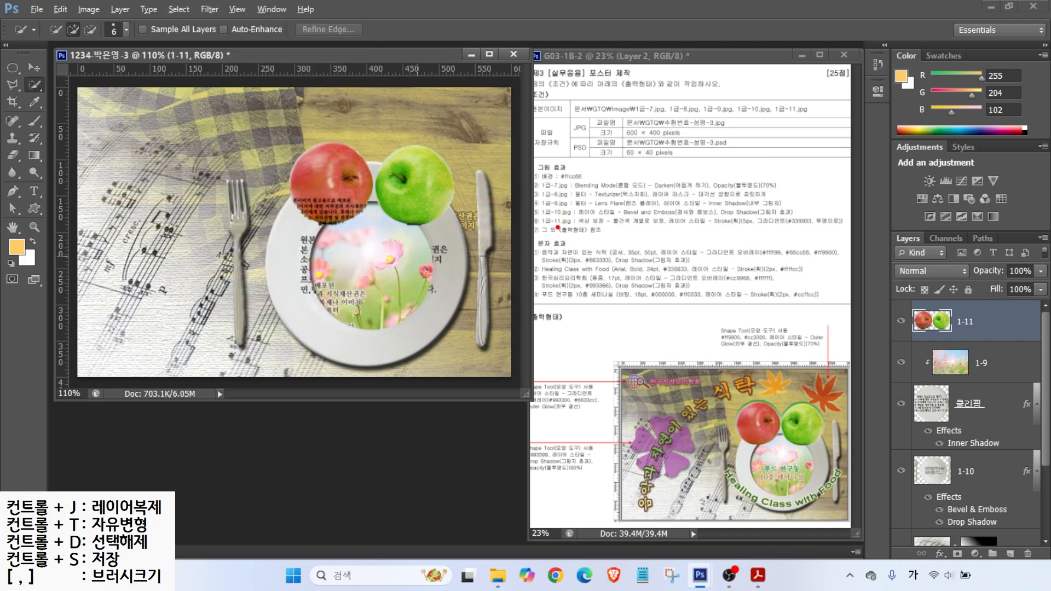
left_click_drag(665, 228, 771, 227)
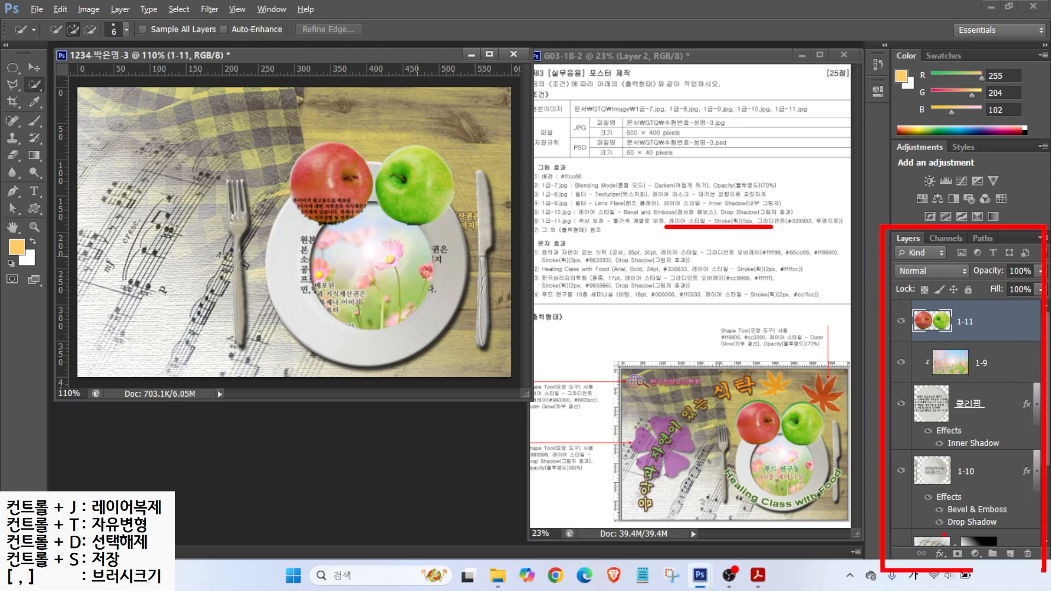
key("Escape")
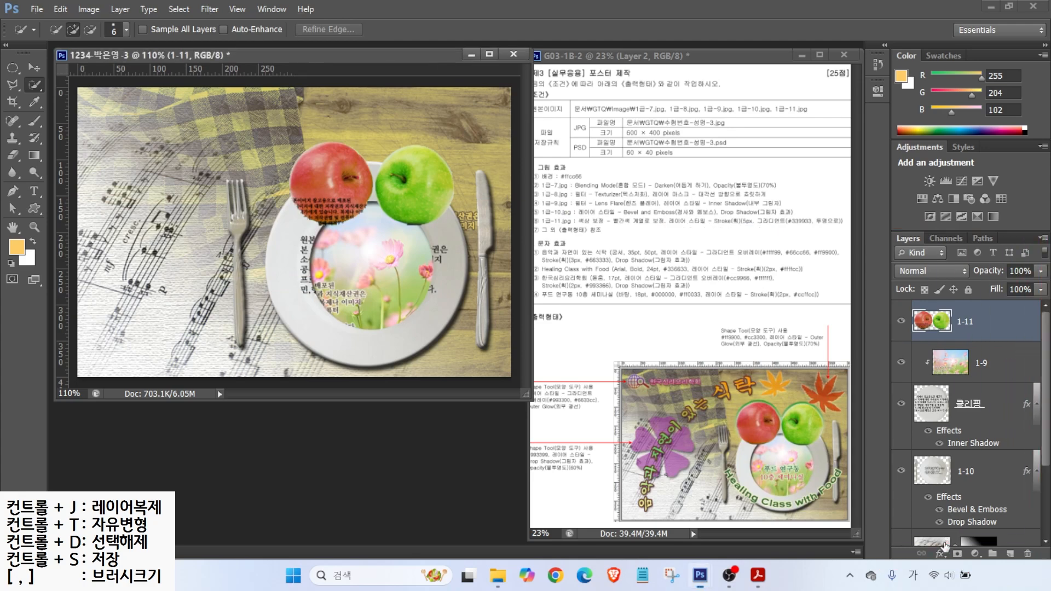
Step: Add a 5 px Stroke effect to layer 1-11 with its fill type set to Gradient
left_click(940, 554)
left_click(951, 430)
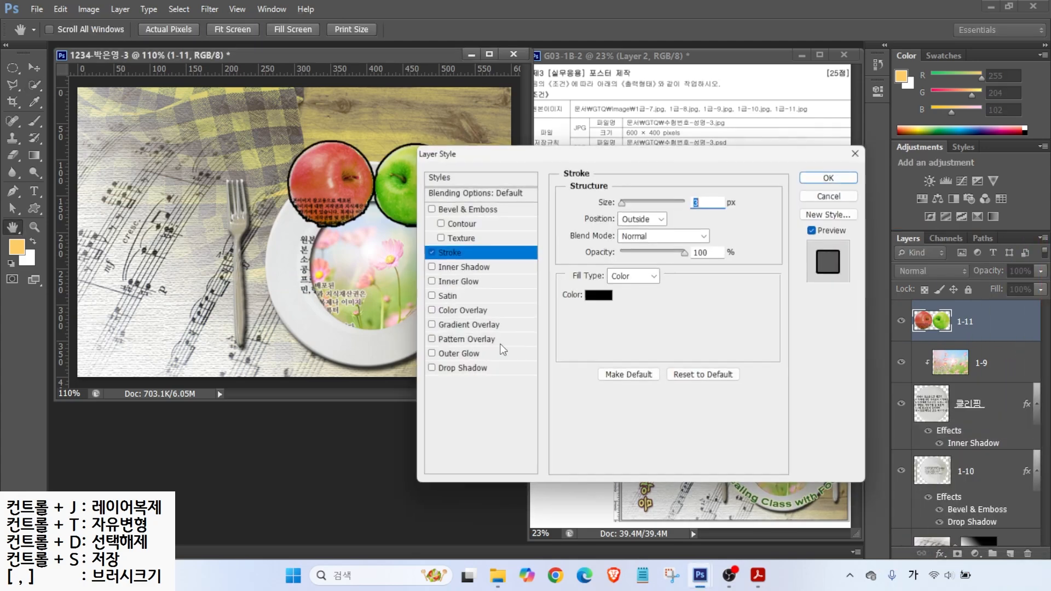
left_click_drag(542, 156, 258, 214)
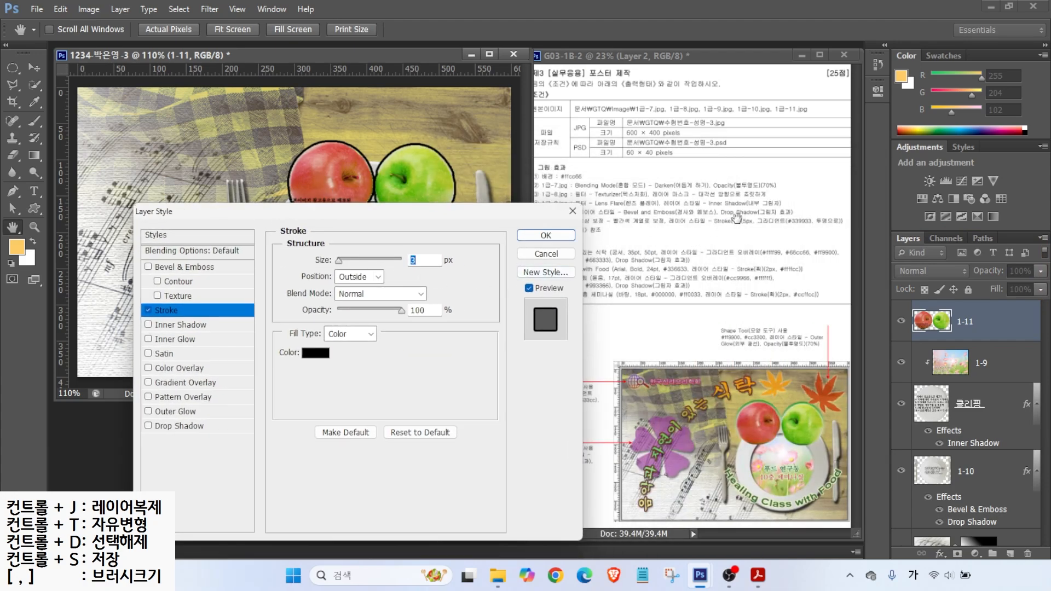
type("5")
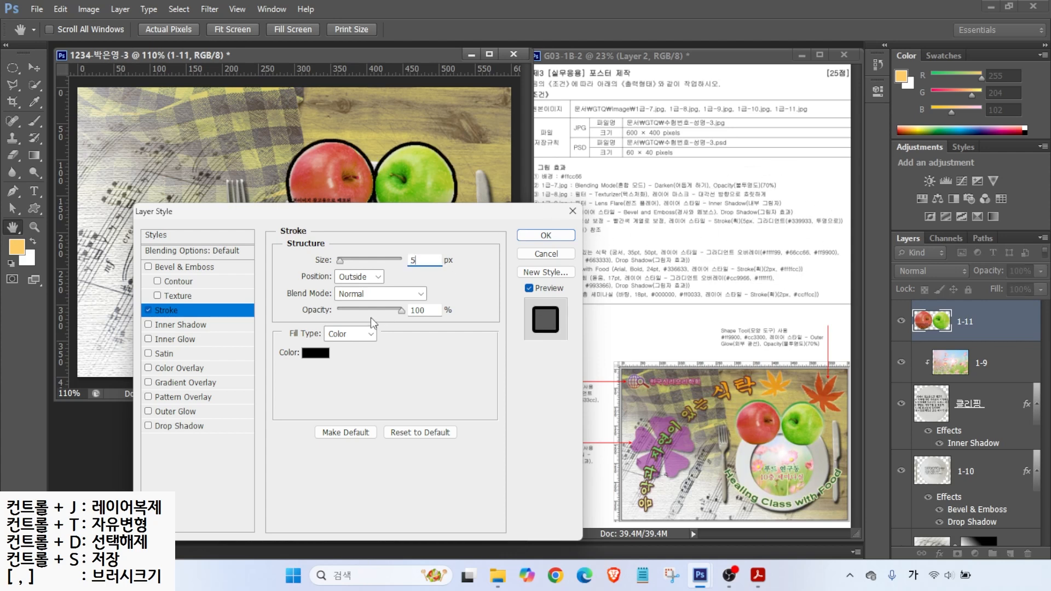
left_click(345, 336)
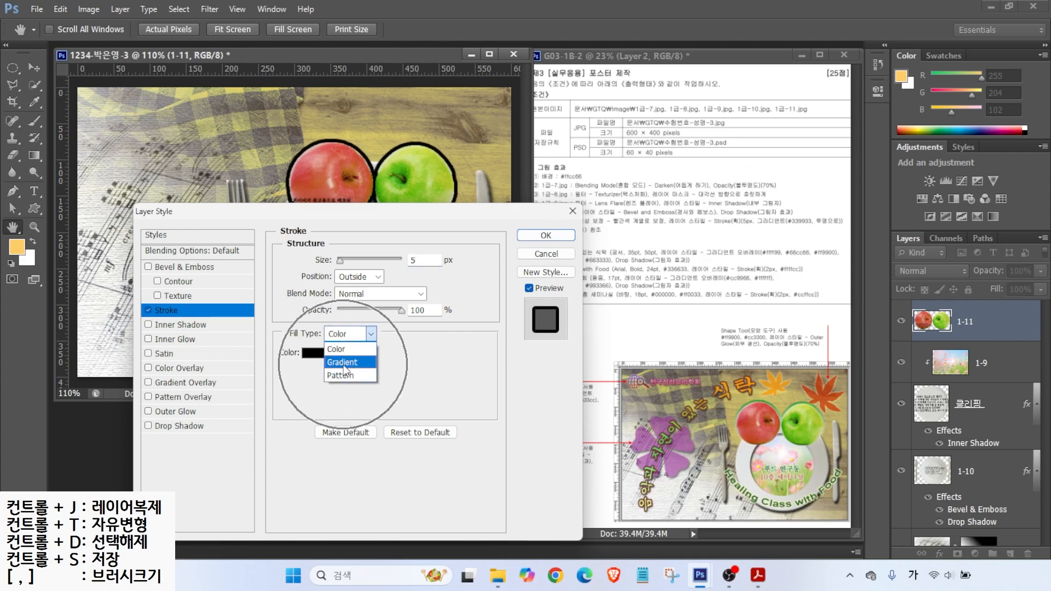
left_click(344, 364)
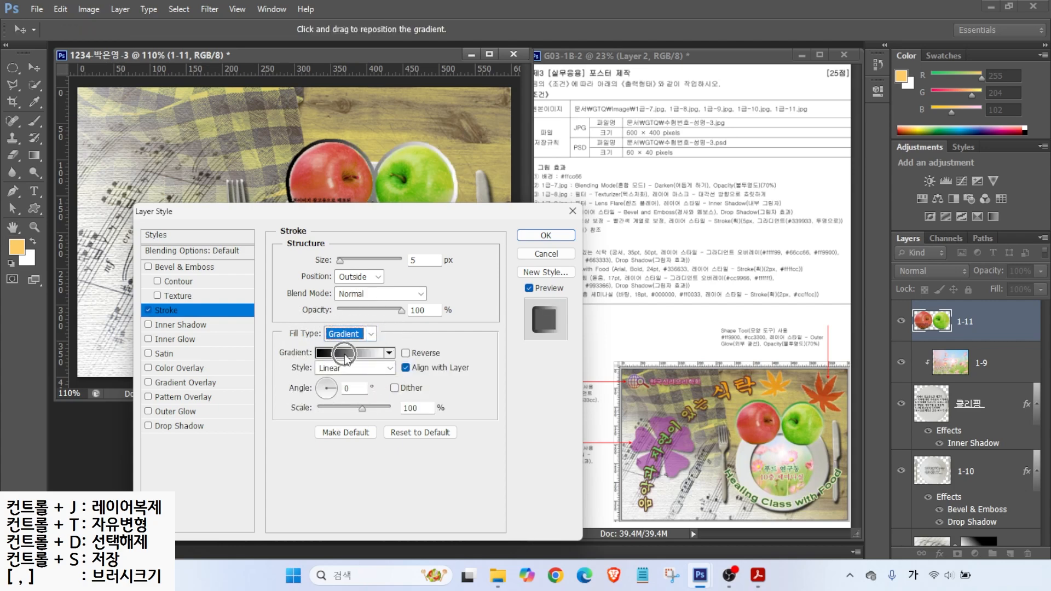
left_click(344, 354)
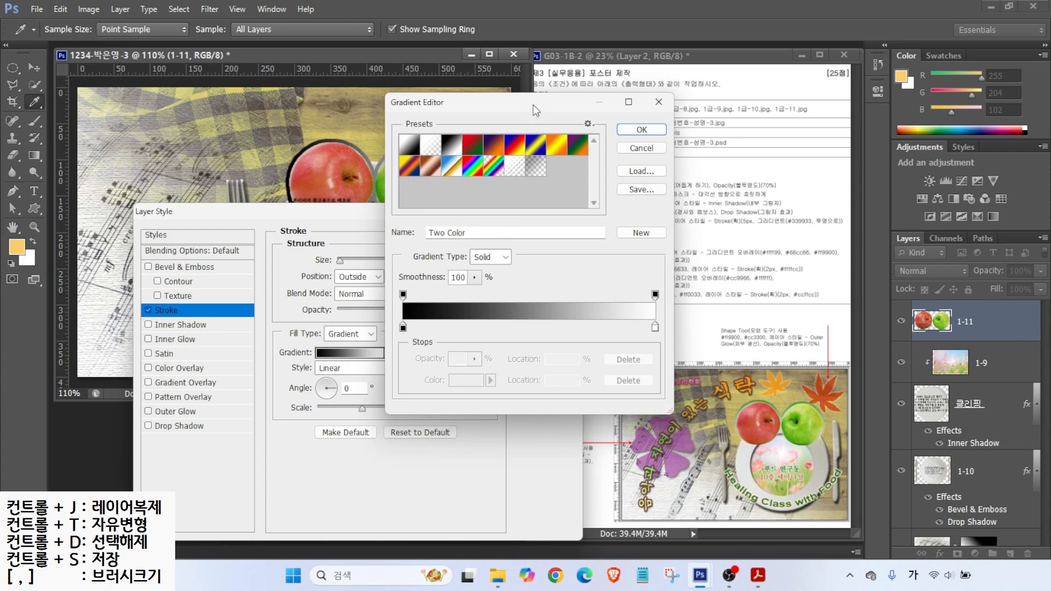
Step: Set the stroke gradient's left stop colour to green #339933
key("alt")
mouse_move(803, 215)
left_mouse_down()
mouse_move(787, 184)
mouse_move(848, 203)
mouse_move(851, 185)
left_mouse_up()
mouse_move(424, 335)
left_mouse_down()
mouse_move(405, 347)
mouse_move(387, 339)
mouse_move(423, 330)
left_mouse_up()
mouse_move(650, 340)
left_mouse_down()
mouse_move(642, 311)
mouse_move(667, 333)
left_mouse_up()
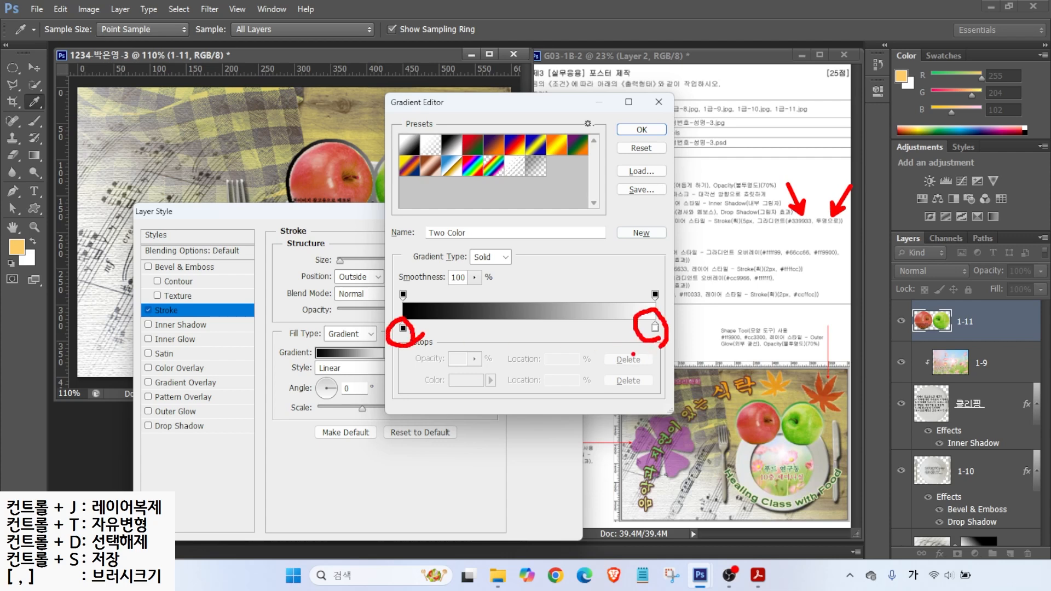
left_click_drag(373, 255, 402, 289)
mouse_move(670, 264)
left_mouse_down()
mouse_move(654, 289)
mouse_move(663, 286)
left_mouse_up()
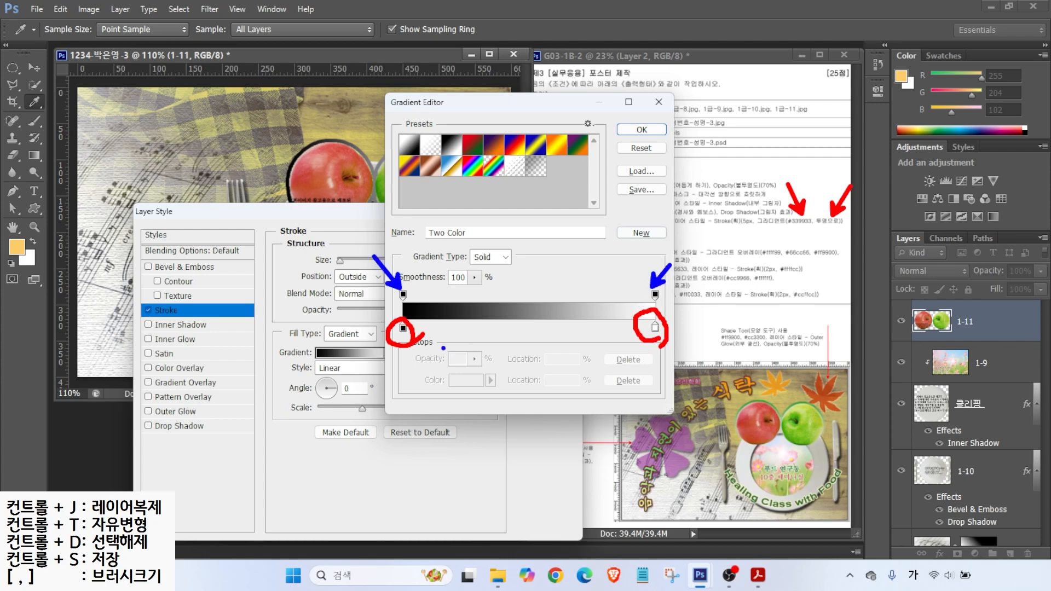
mouse_move(427, 359)
left_mouse_down()
mouse_move(377, 329)
mouse_move(434, 348)
left_mouse_up()
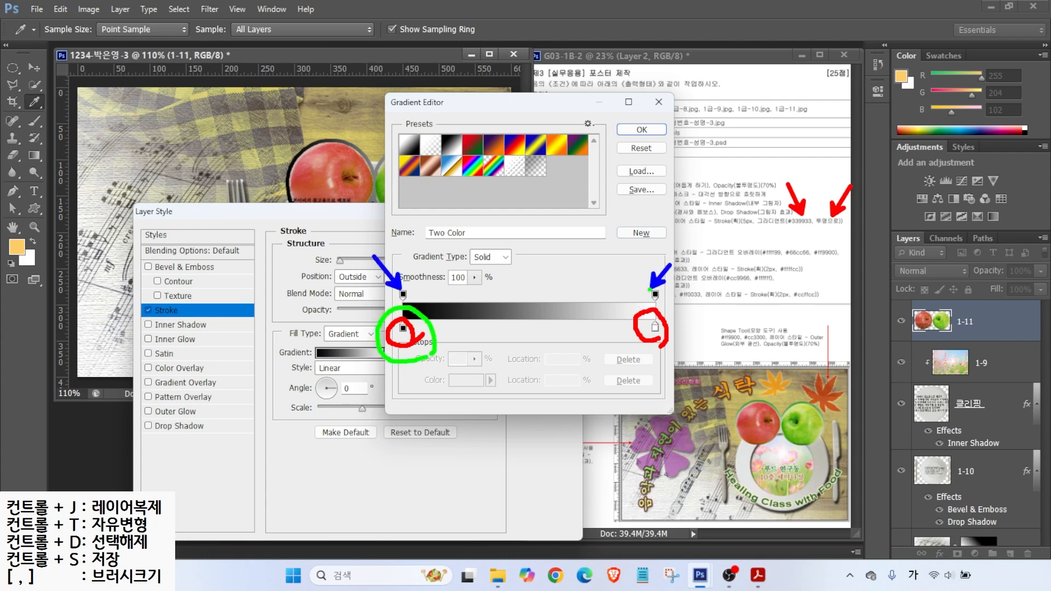
mouse_move(650, 289)
left_mouse_down()
mouse_move(625, 271)
mouse_move(652, 244)
mouse_move(681, 272)
left_mouse_up()
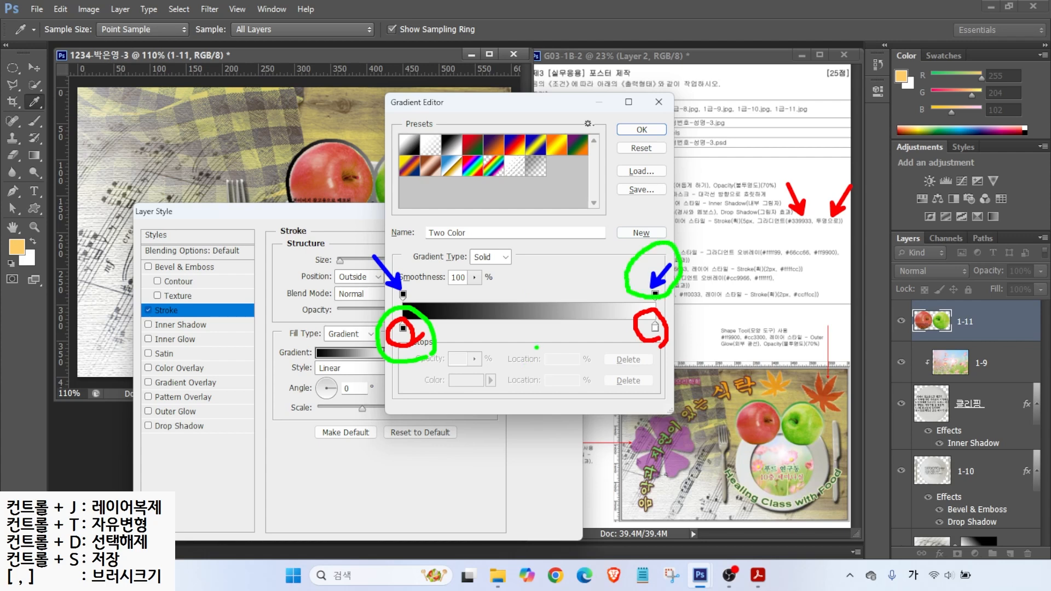
key("Escape")
key("ctrl")
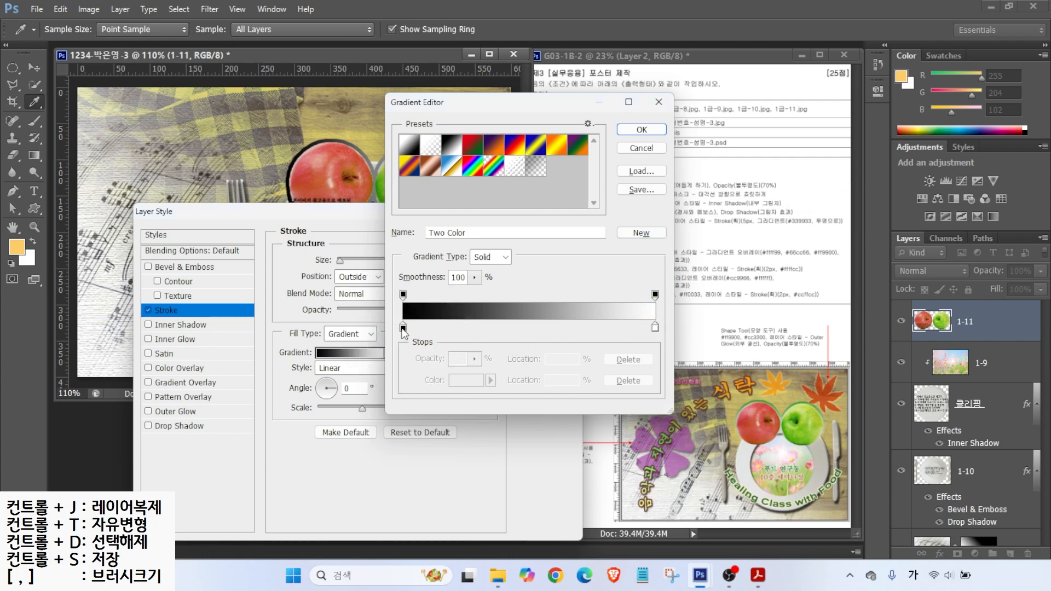
double_click(404, 328)
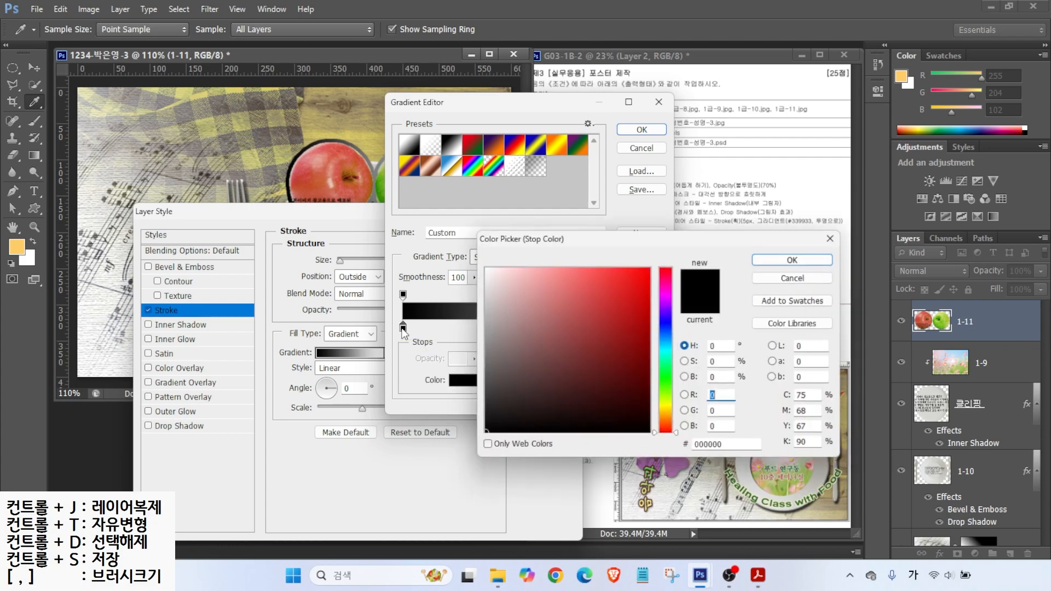
left_click(736, 446)
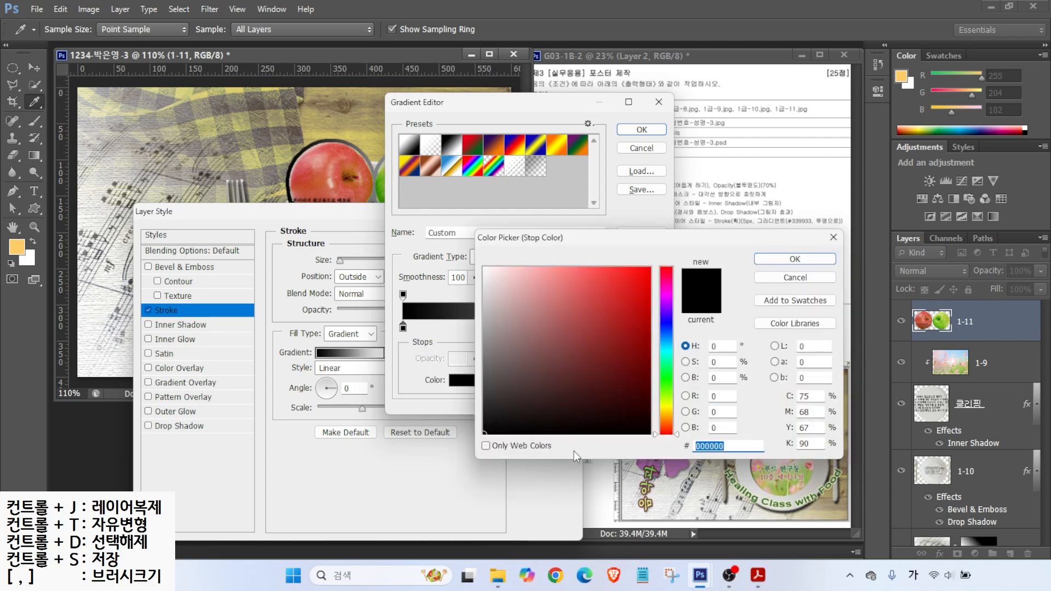
type("393")
key("Return")
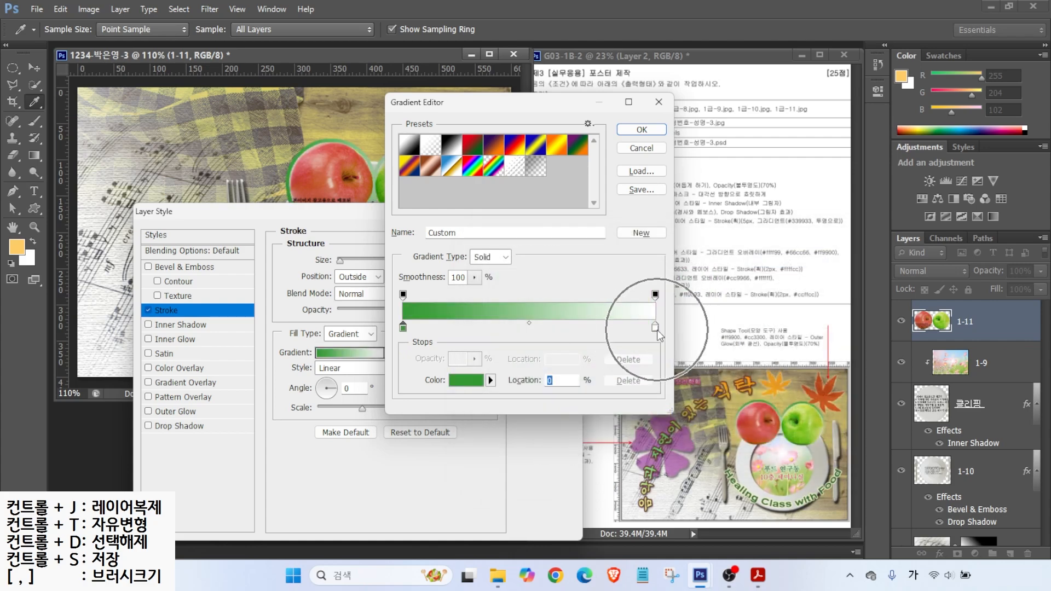
Step: Make the right stop 0% opacity, set the stroke angle to -90°, and apply it
left_click(656, 296)
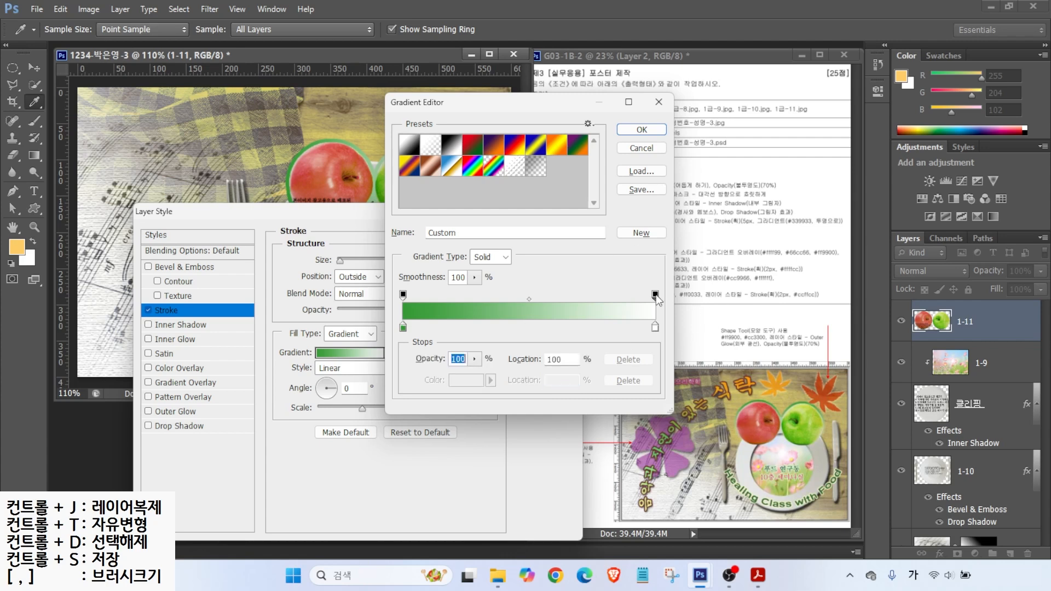
left_click(461, 359)
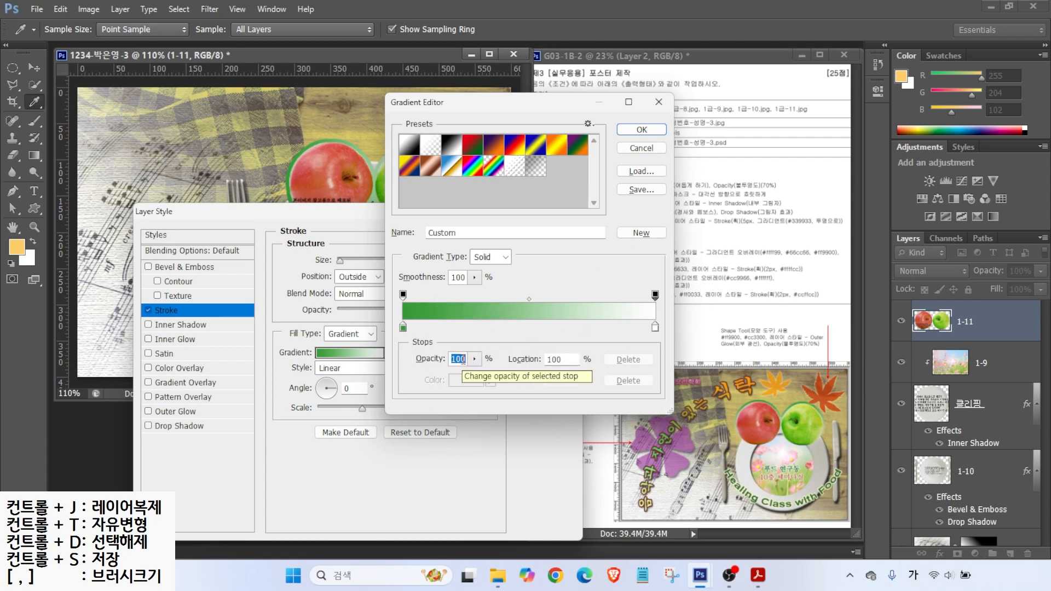
type("0")
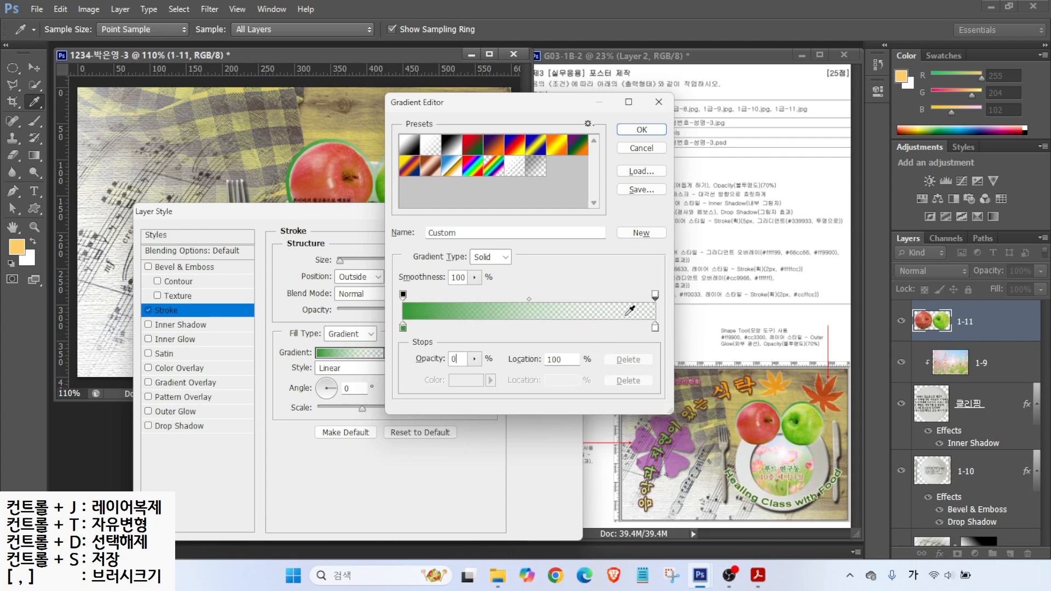
left_click(639, 130)
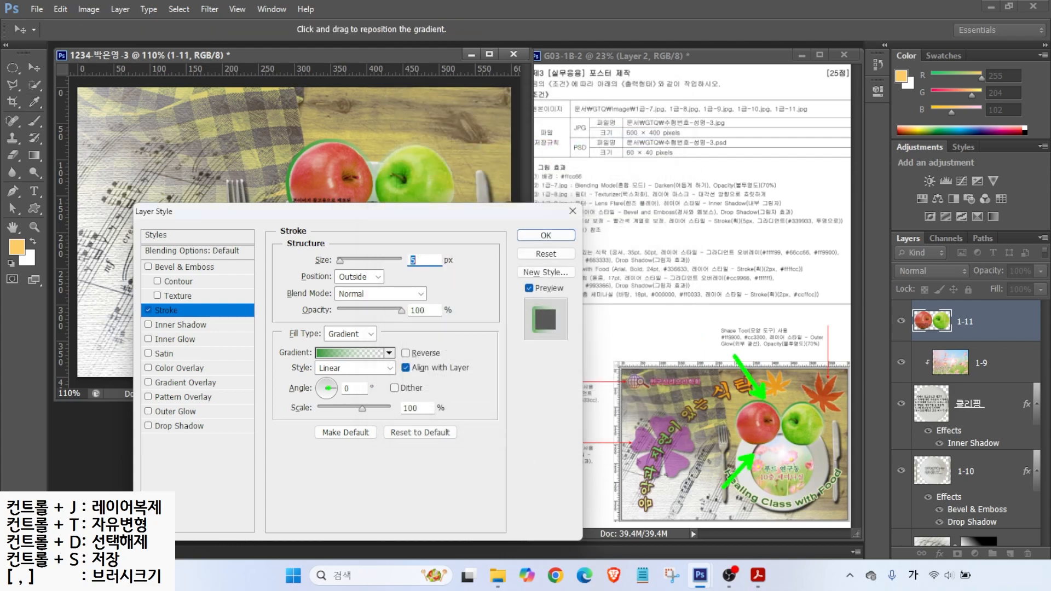
key("Escape")
left_click(327, 401)
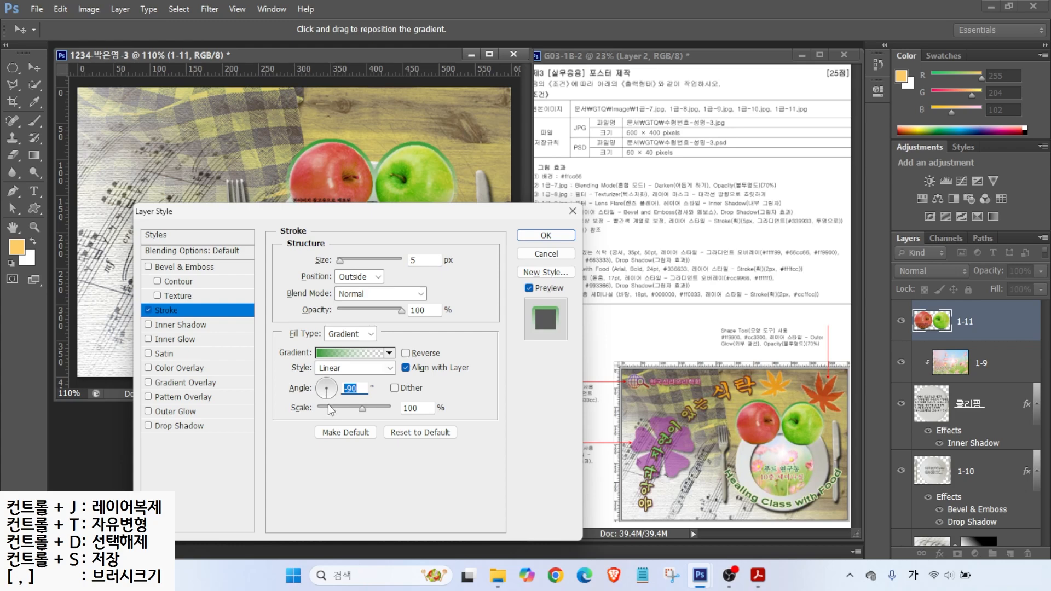
left_click(546, 235)
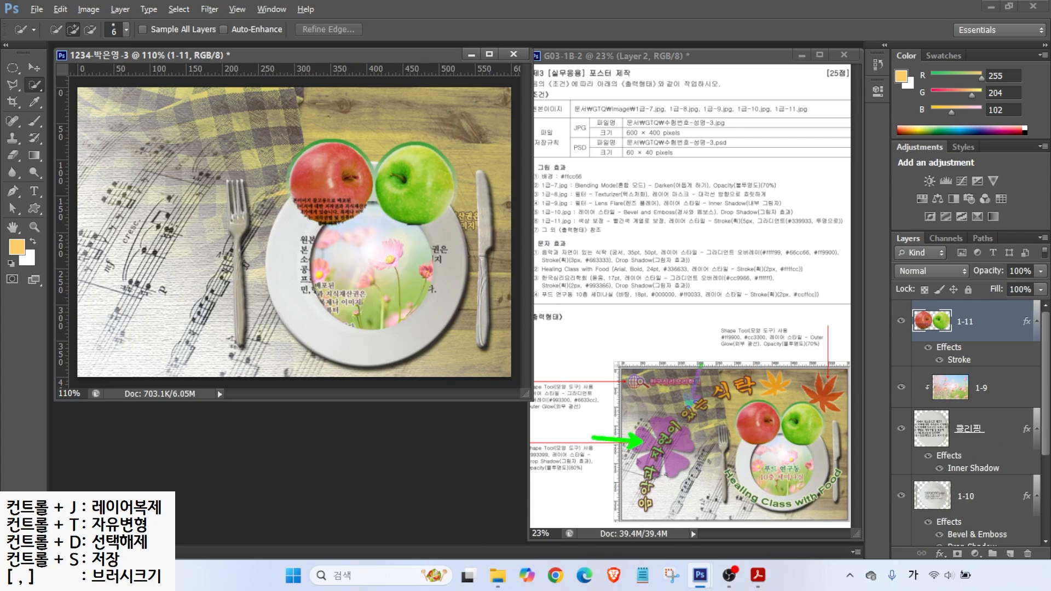
Step: Draw a red globe-with-magnifier custom shape, about 70×43 px, at the poster's top-left
left_click(35, 208)
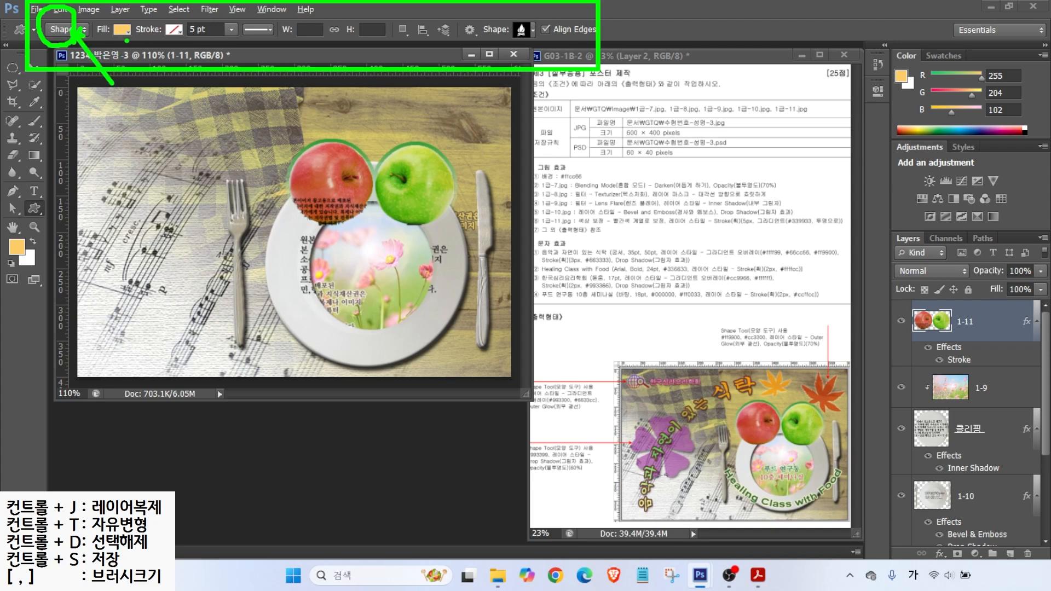
left_click(121, 30)
left_click(175, 106)
left_click(177, 29)
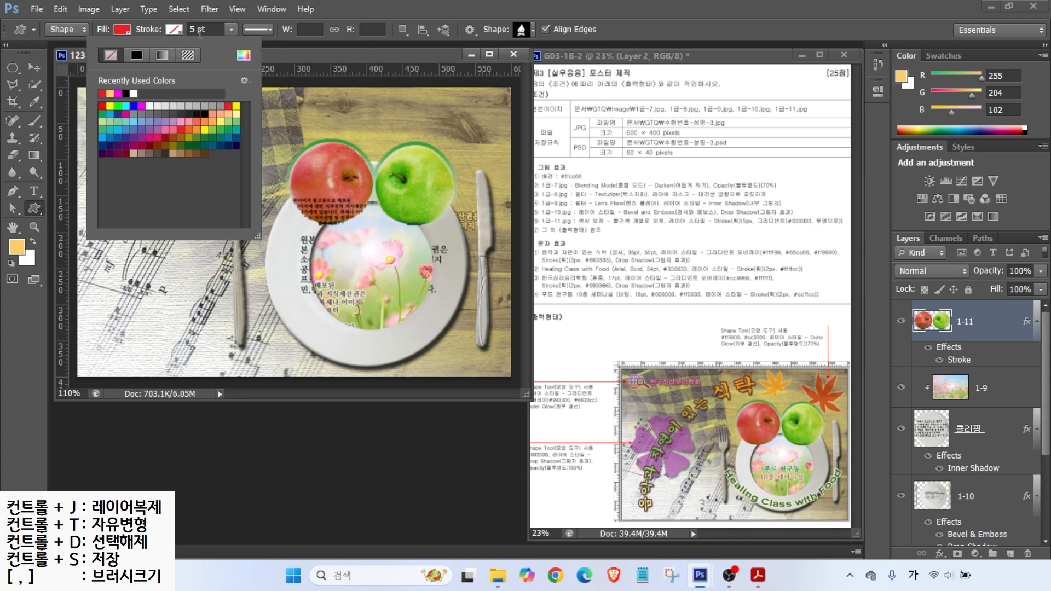
left_click(531, 30)
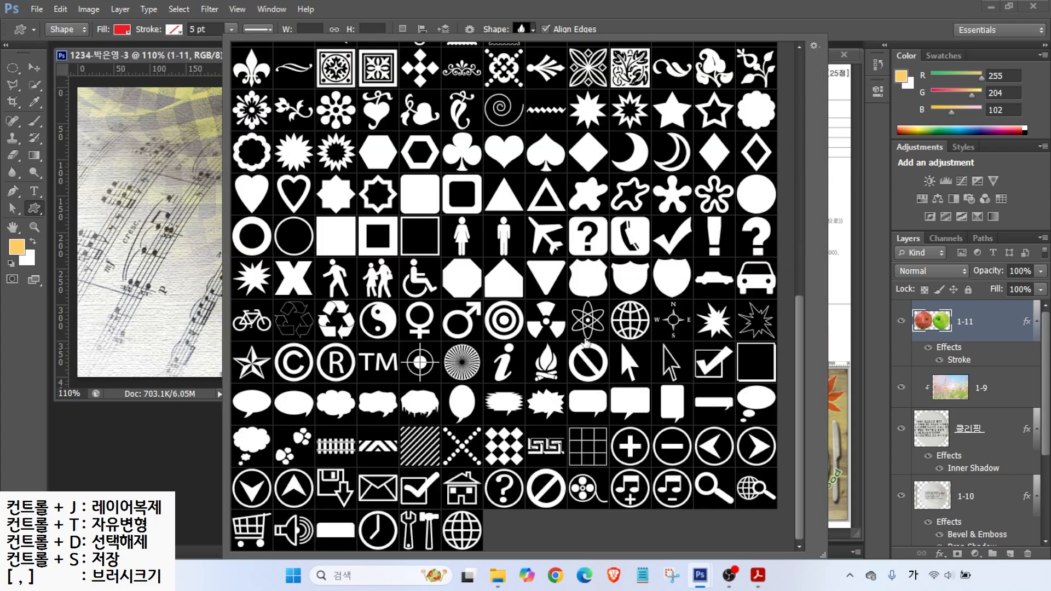
double_click(756, 488)
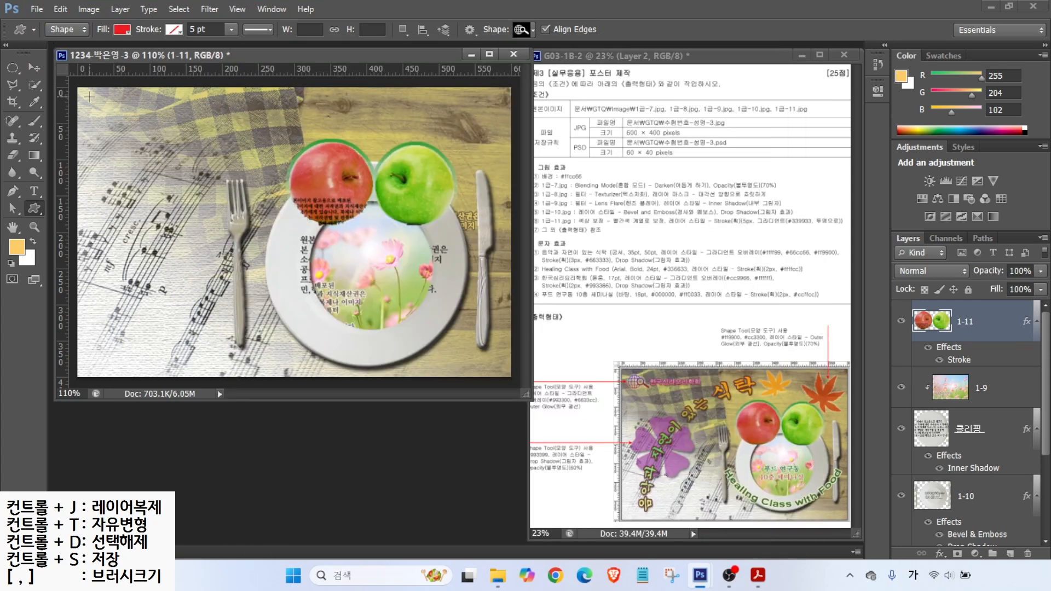
left_click_drag(90, 98, 138, 142)
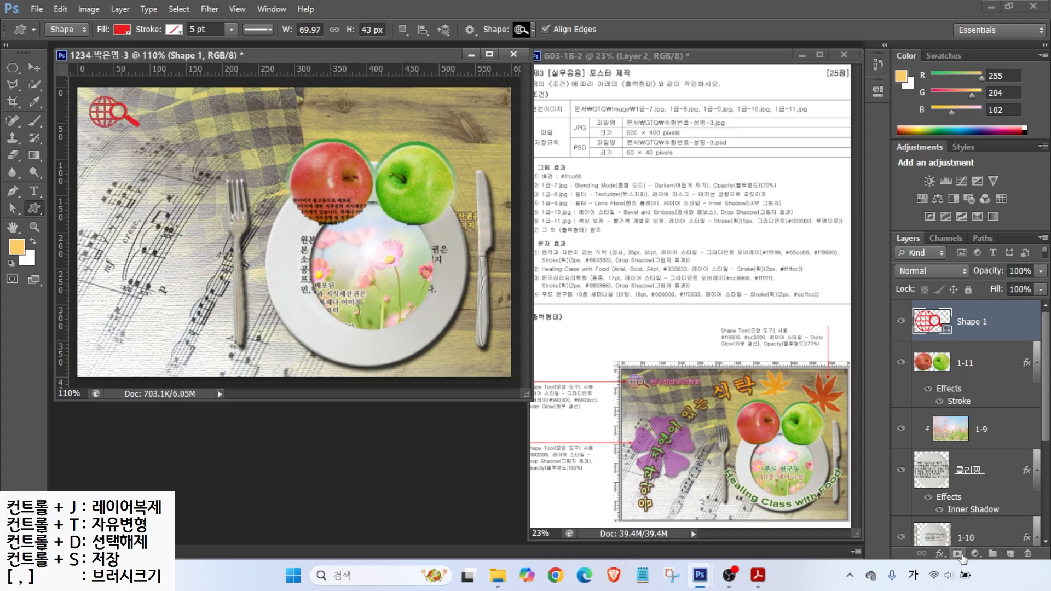
Step: Give the globe a #993300-to-#633399 gradient overlay plus an outer glow
left_click(940, 558)
left_click(1013, 501)
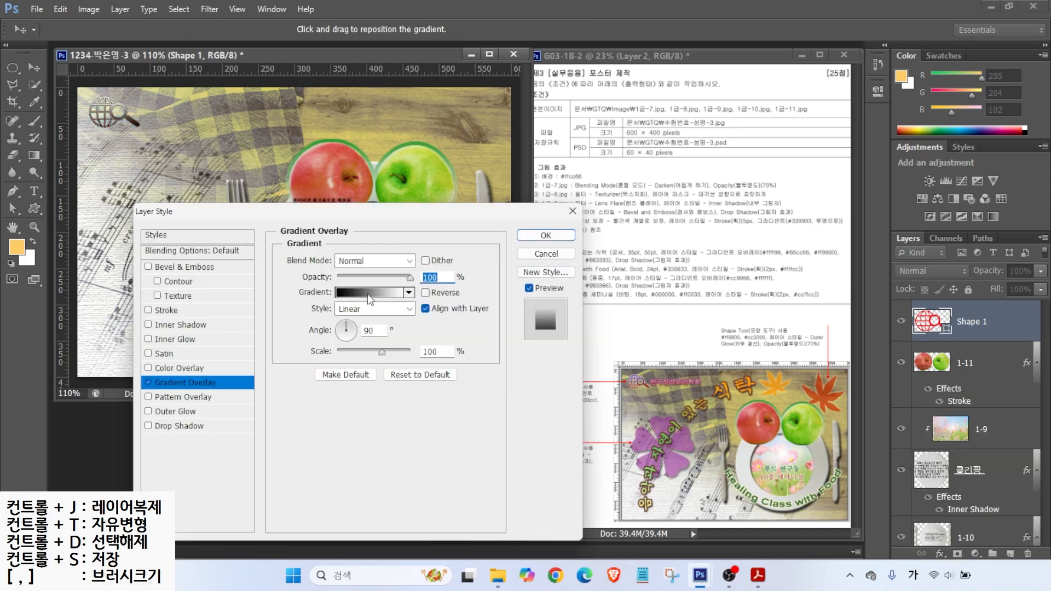
left_click(360, 292)
double_click(403, 326)
type("993300")
key("Return")
double_click(654, 327)
left_click_drag(729, 445, 691, 445)
type("633399")
key("Return")
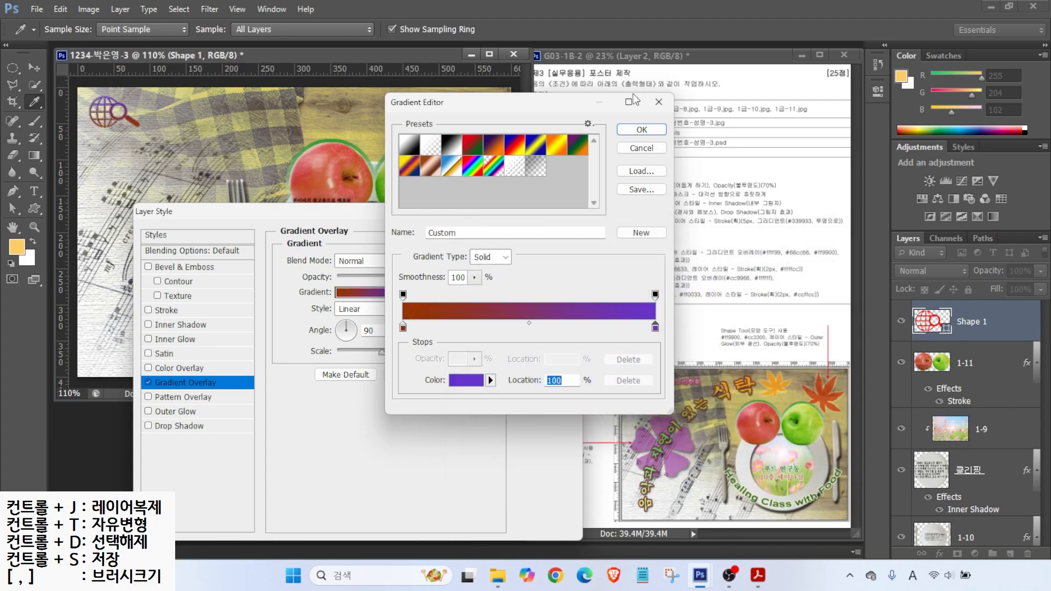
key("Return")
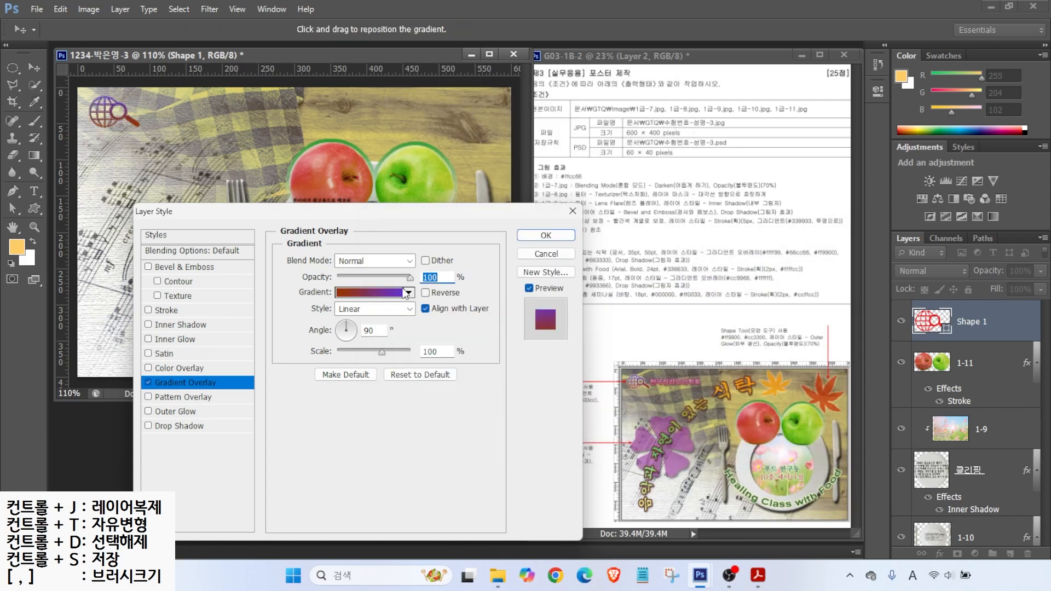
left_click(176, 413)
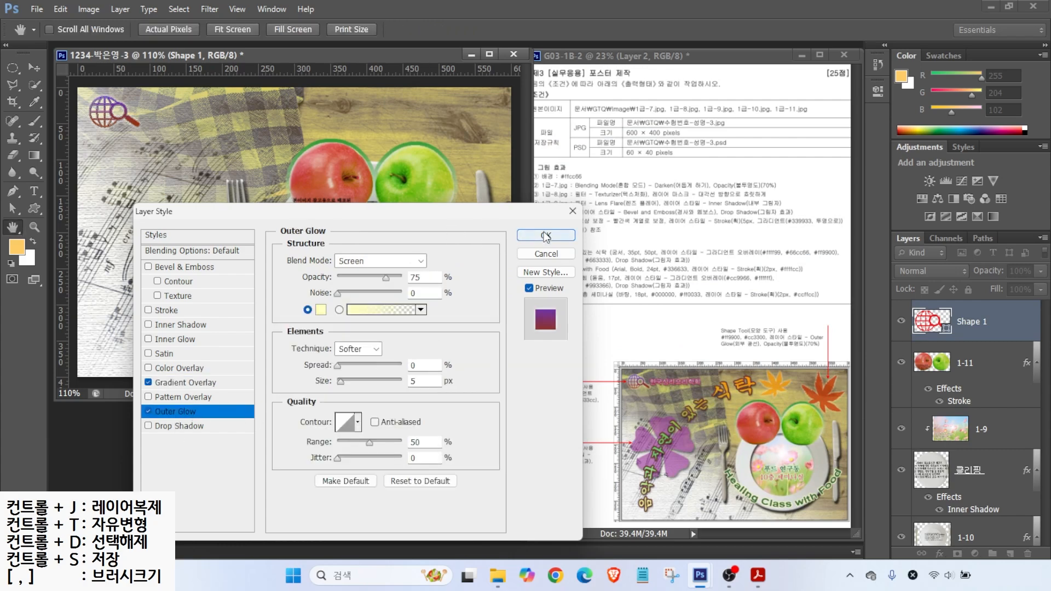
left_click(545, 235)
Step: Draw a large clover custom shape on the poster's left side
left_click(531, 30)
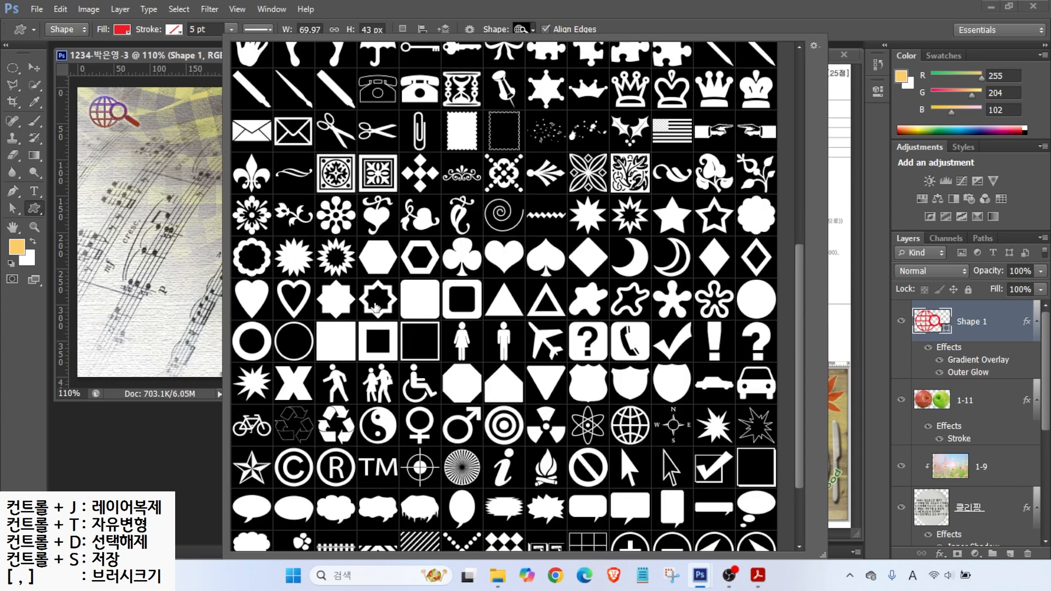
scroll(376, 308, "up", 2)
double_click(714, 58)
left_click_drag(95, 177, 206, 286)
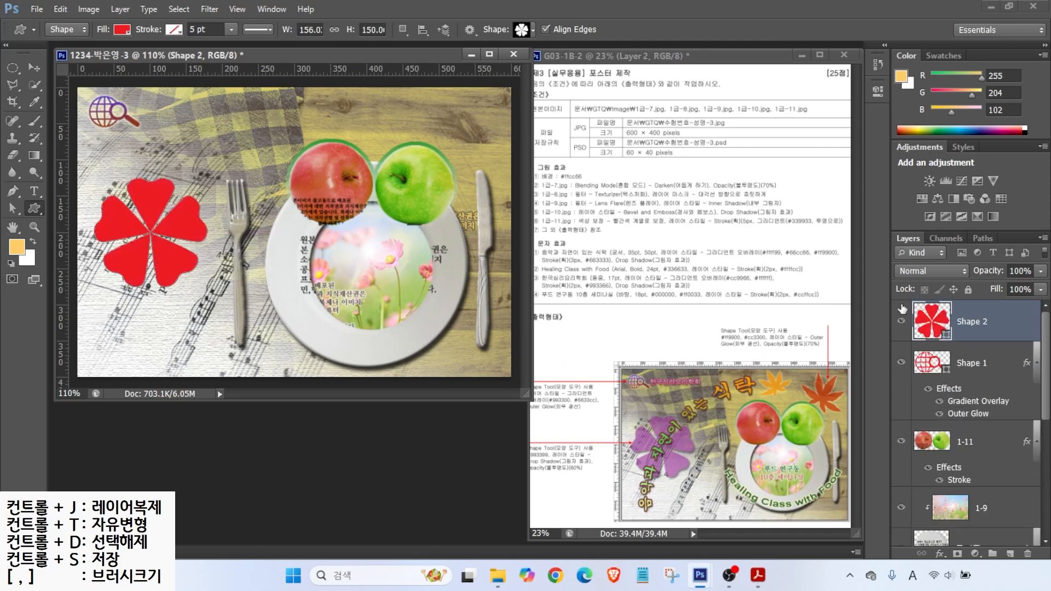
Step: Fill the clover with purple #993399 and add a drop shadow
left_click(926, 318)
double_click(926, 319)
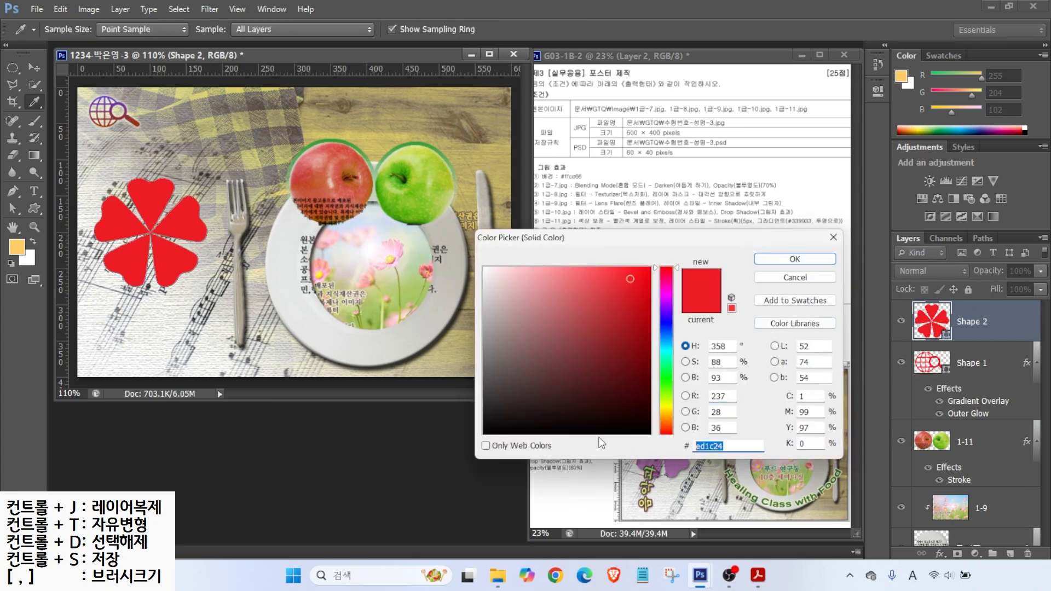
type("939")
key("Return")
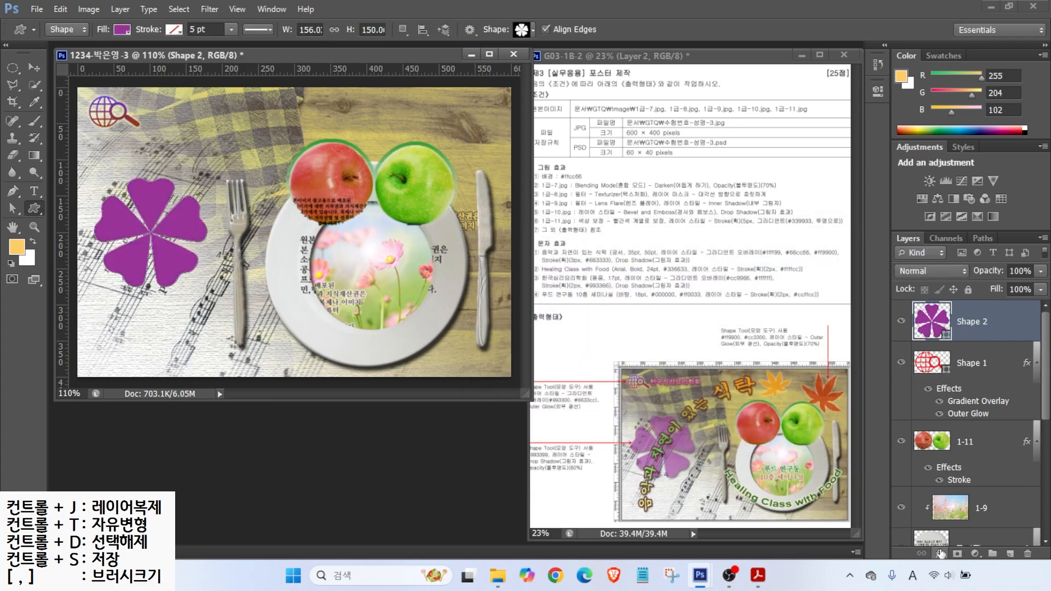
left_click(940, 553)
left_click(958, 542)
key("Return")
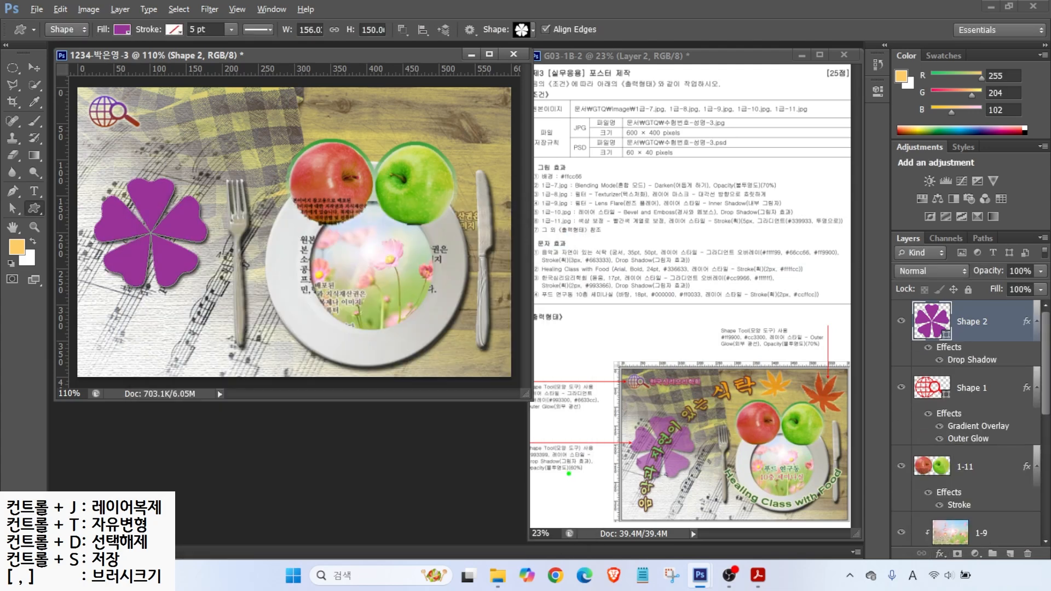
Step: Set the clover layer's opacity to 60%
mouse_move(550, 474)
left_mouse_down()
mouse_move(571, 503)
mouse_move(604, 477)
left_mouse_up()
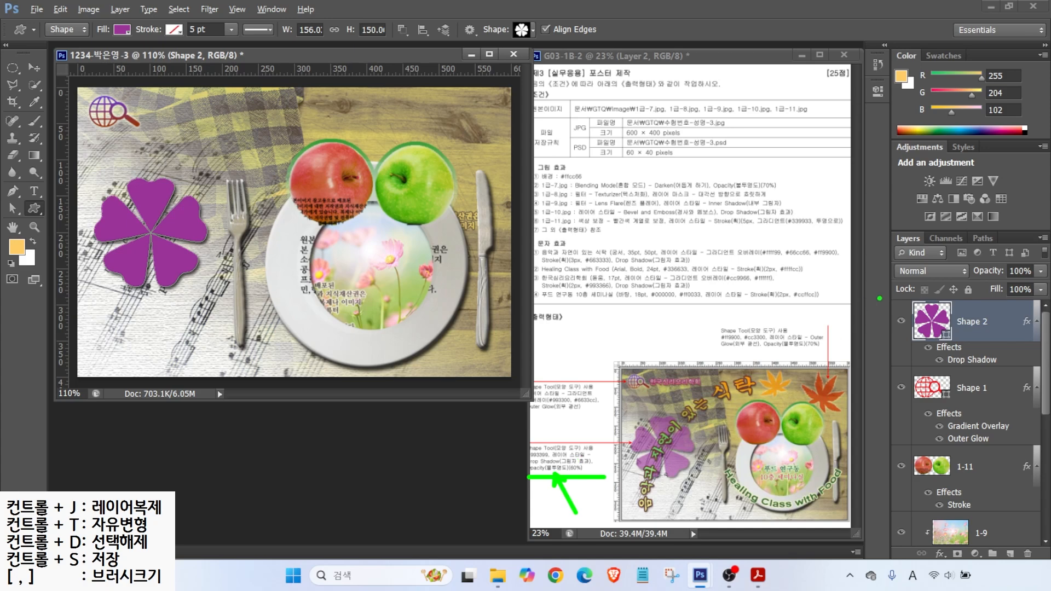
left_click_drag(879, 219, 1048, 352)
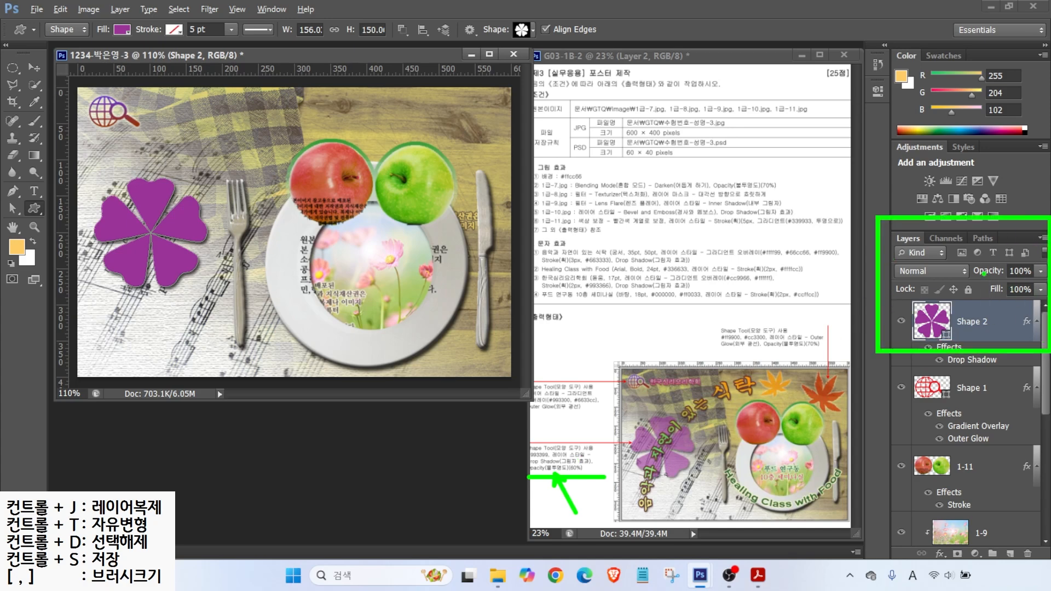
left_click_drag(964, 283, 1043, 275)
left_click_drag(999, 234, 1022, 263)
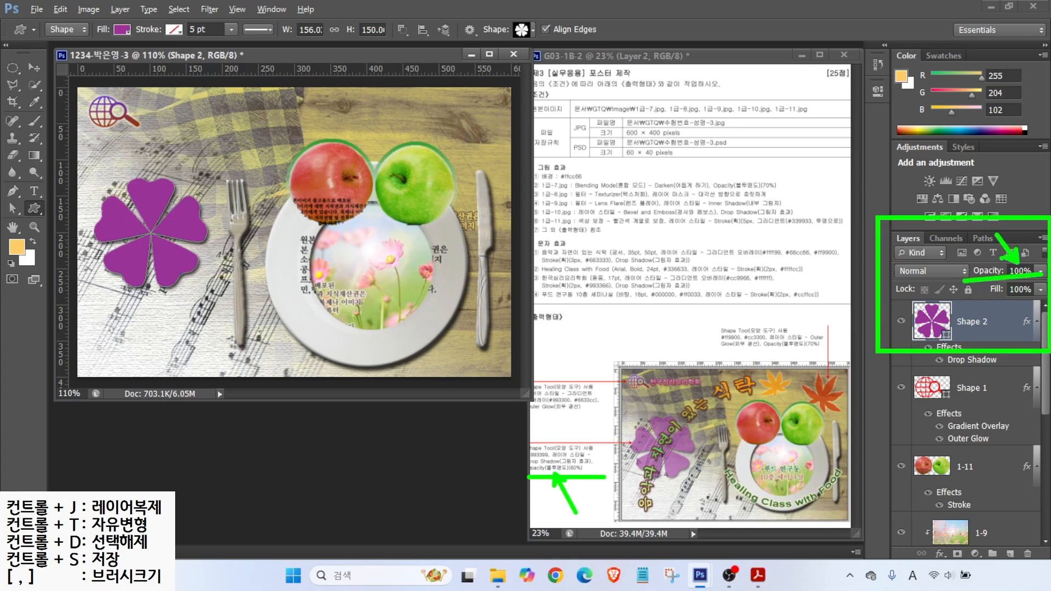
left_click(1020, 271)
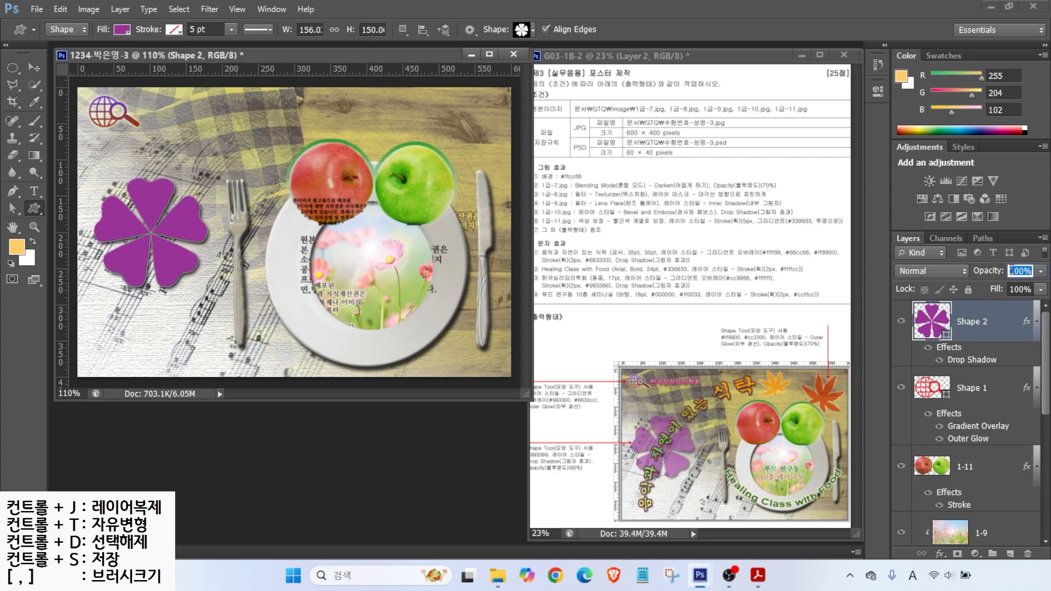
type("60")
key("Return")
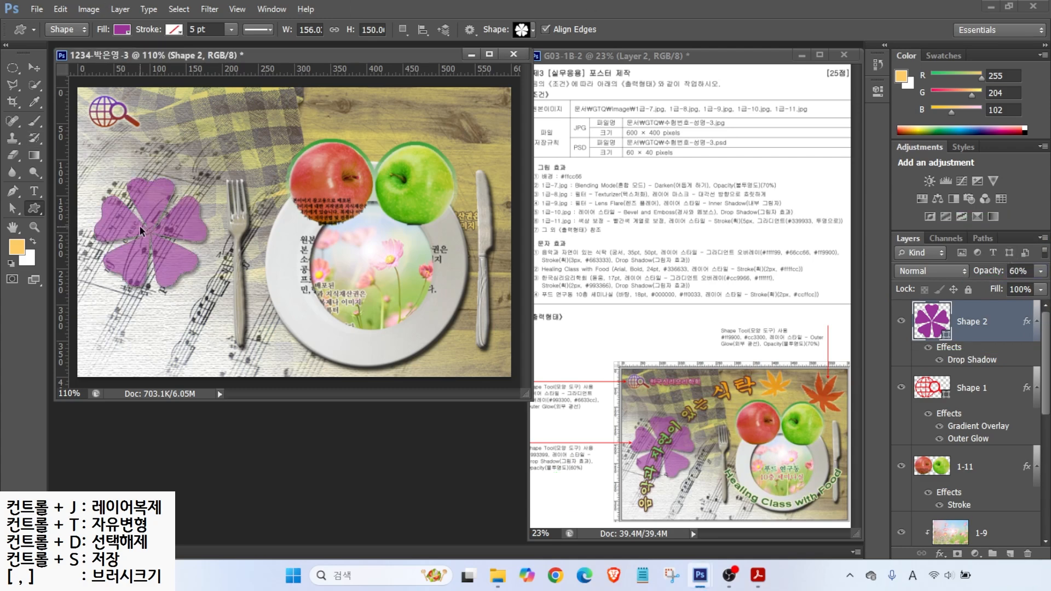
left_click(532, 30)
scroll(635, 213, "up", 2)
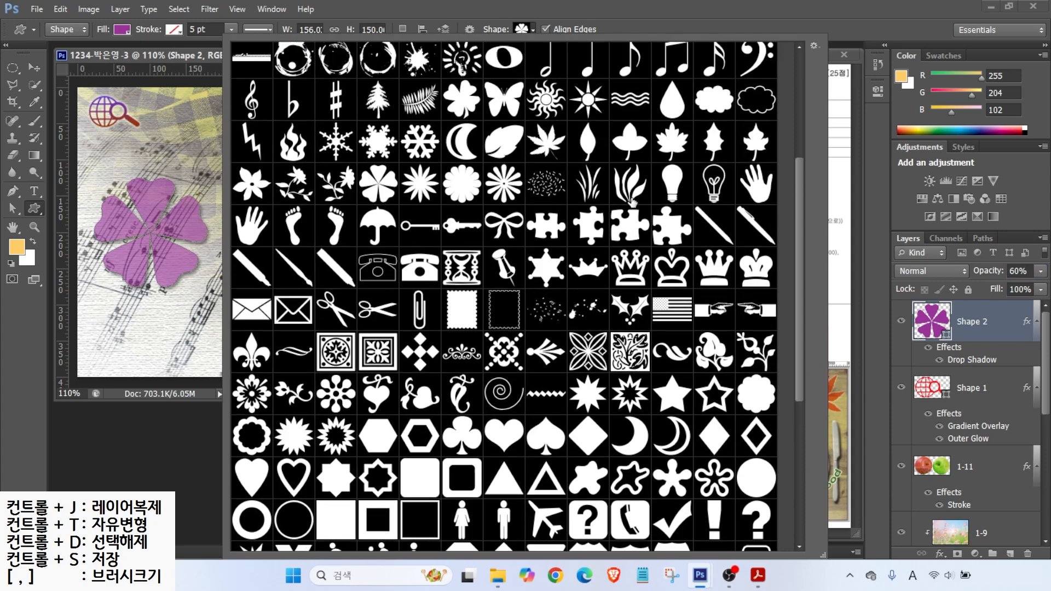
Step: Draw a maple leaf shape at the top and fill it orange #ff9900
double_click(519, 143)
left_click_drag(322, 101, 370, 148)
double_click(925, 322)
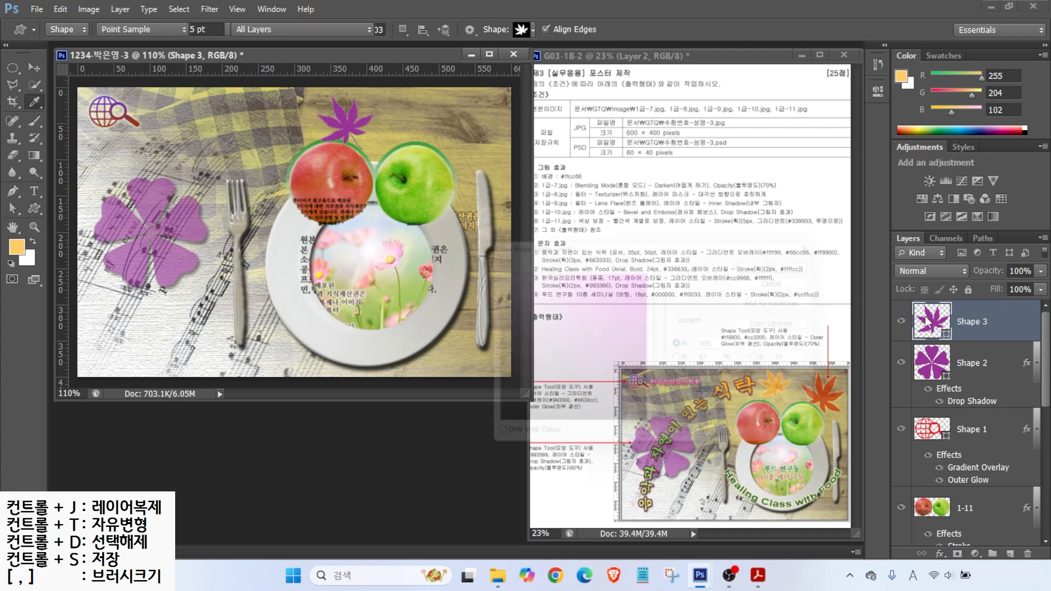
left_click(725, 447)
type("f90")
key("Return")
Step: Give the leaf an outer glow and 70% layer opacity, then duplicate the layer
left_click(939, 553)
left_click(951, 526)
left_click(546, 236)
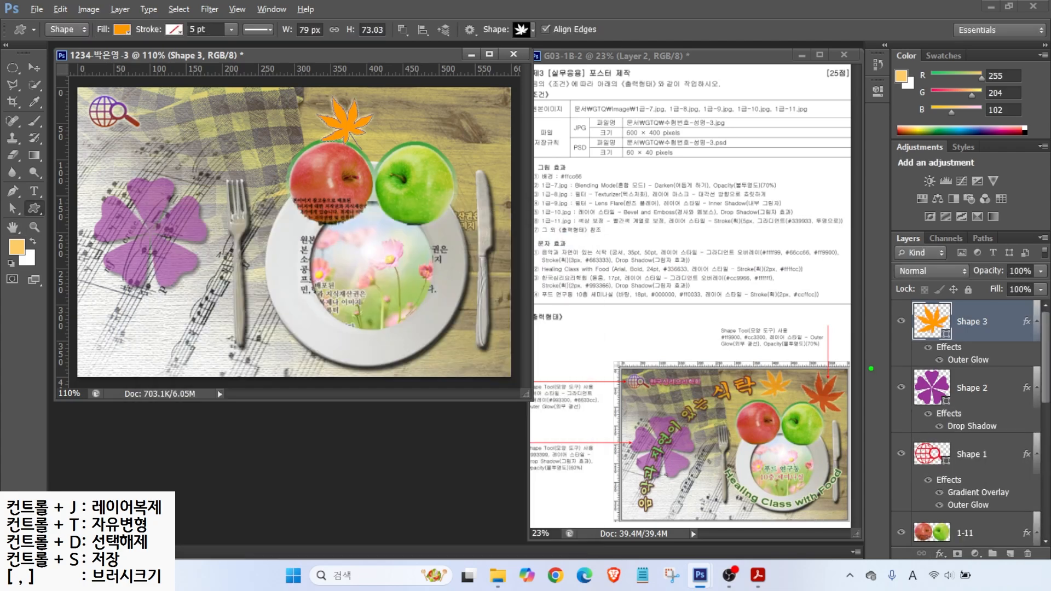
left_click_drag(798, 340, 817, 308)
left_click_drag(876, 233, 1048, 283)
left_click_drag(990, 219, 1013, 266)
left_click(1017, 271)
type("70")
key("Return")
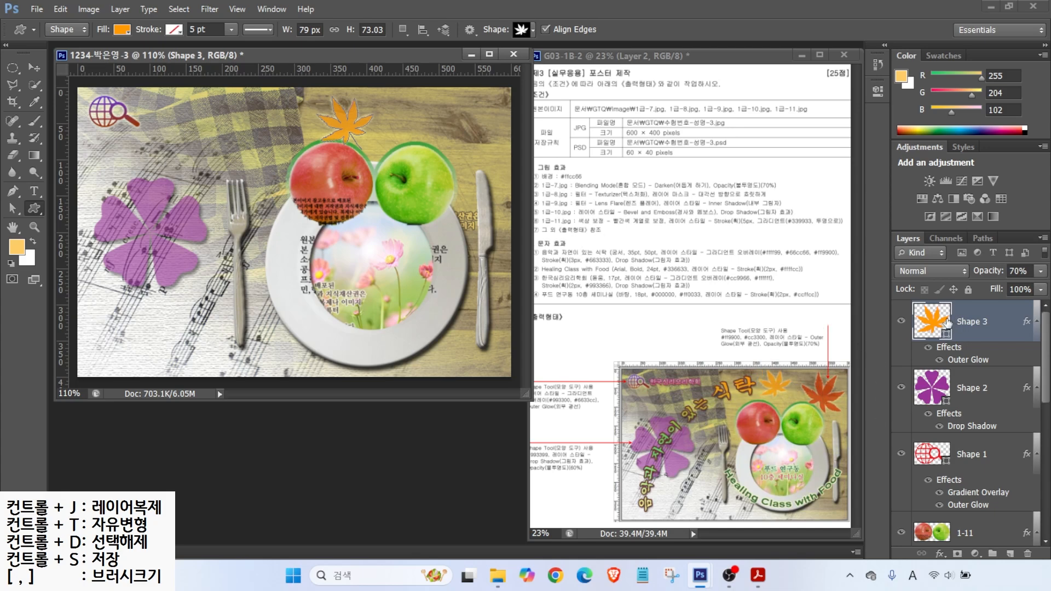
key("ctrl+j")
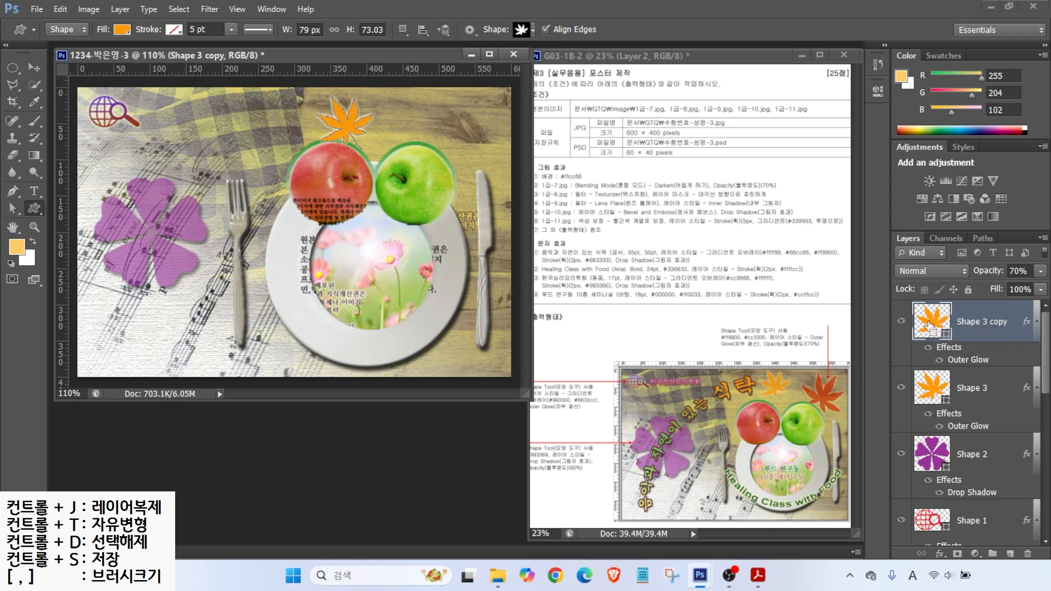
Step: Move the leaf copy right above the green apple and rotate it slightly
left_click(929, 327)
left_click(35, 67)
left_click_drag(357, 123, 425, 191)
key("ctrl+t")
left_click_drag(449, 143, 462, 141)
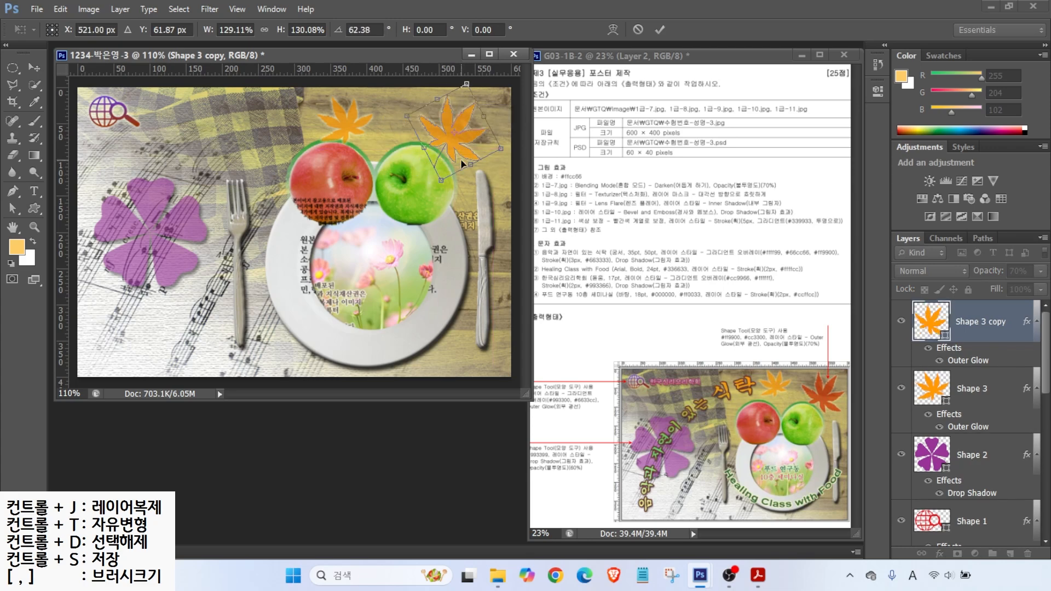
key("Return")
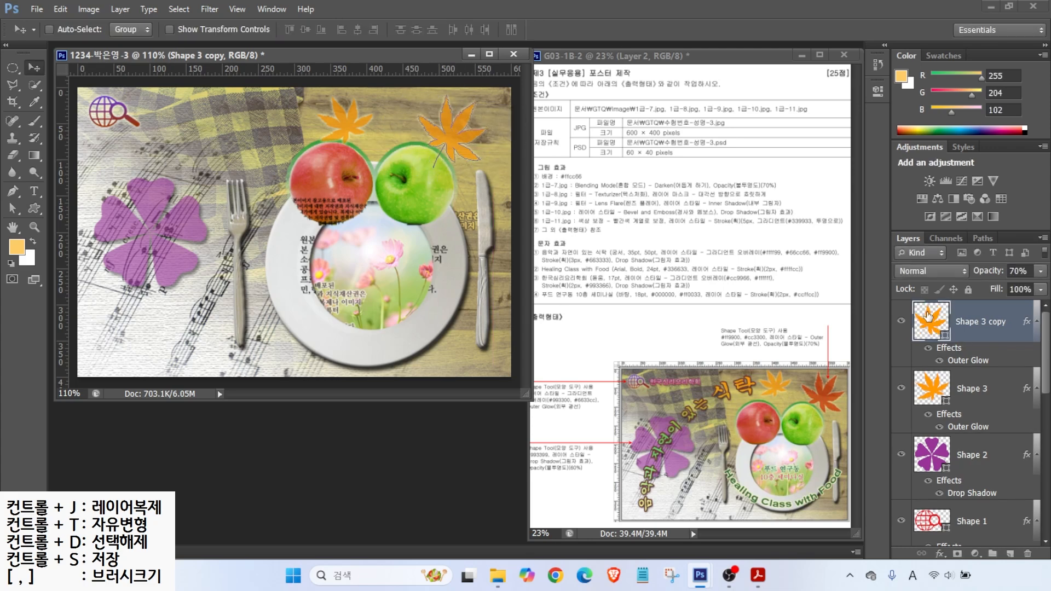
Step: Colour the leaf copy red #cc3300 and shift the orange leaf slightly right
double_click(929, 318)
left_click(723, 443)
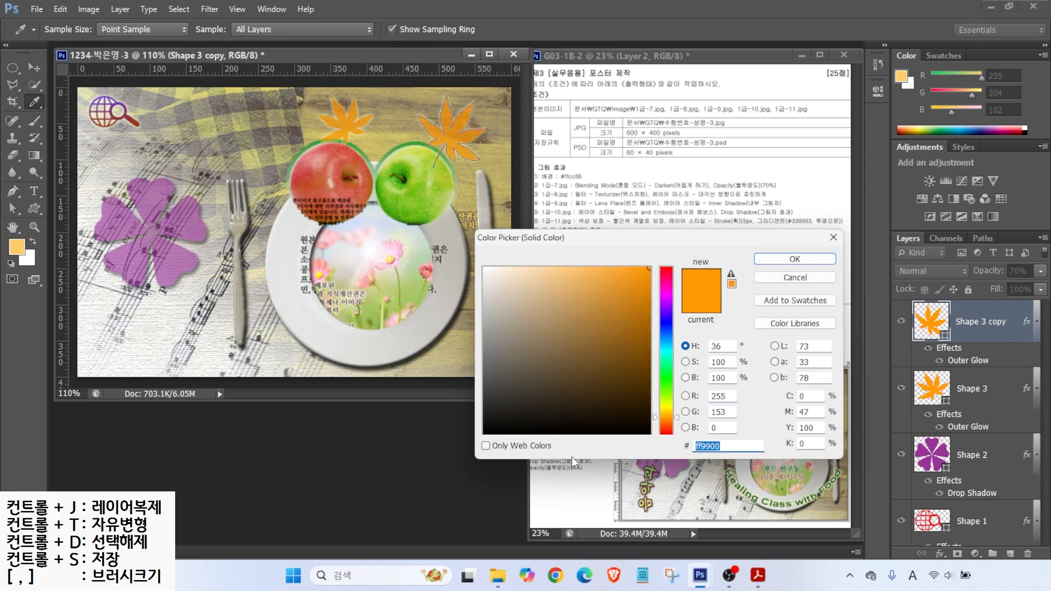
type("cc3300")
key("Return")
left_click(950, 389)
left_click_drag(347, 125, 366, 132)
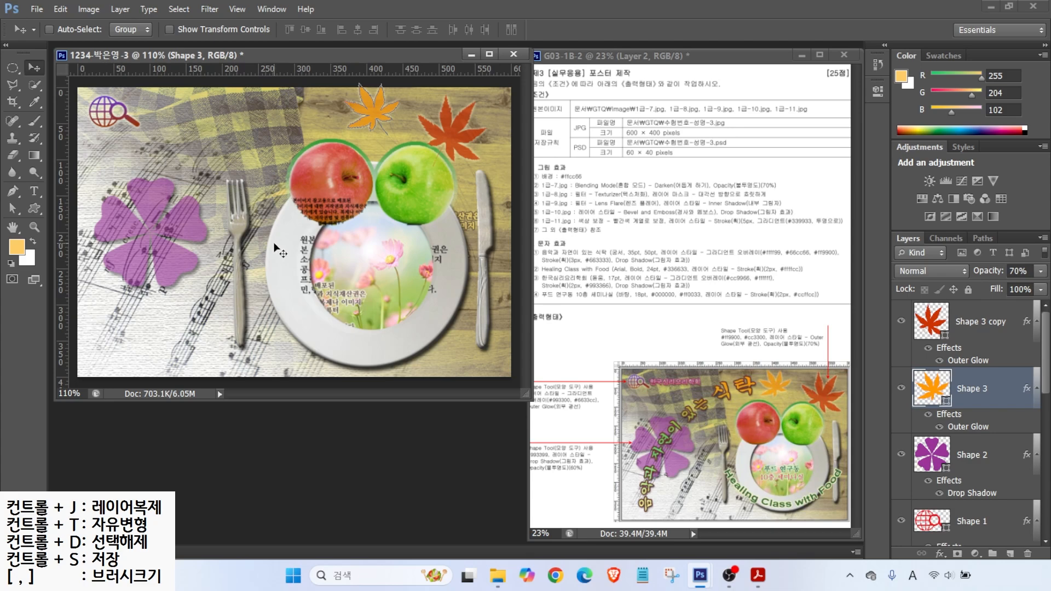
left_click(35, 189)
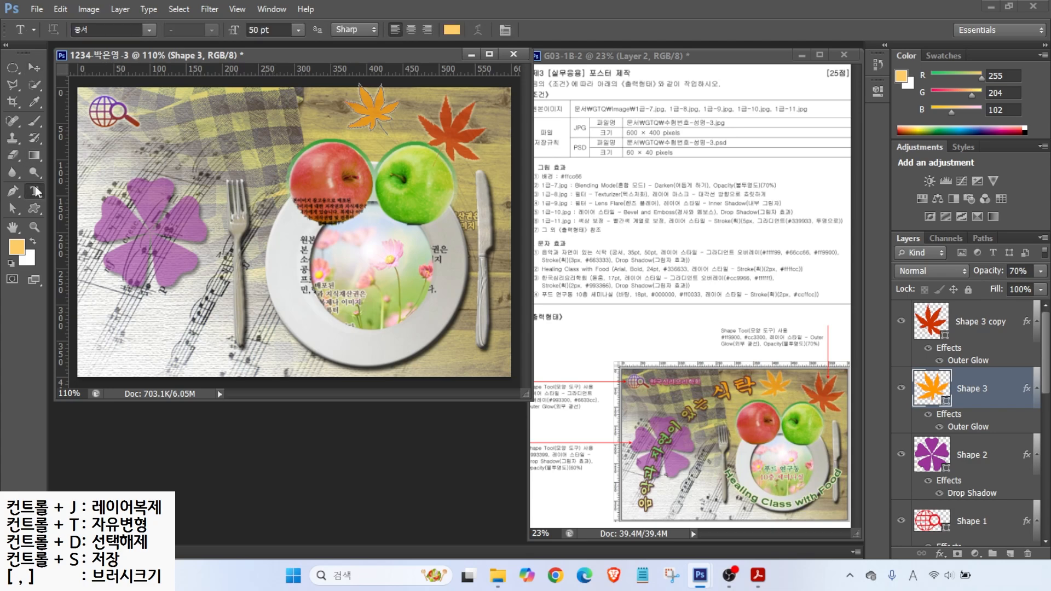
Step: Type the Korean title 음악과 자연이 있는 식탁 near the top of the poster
left_click(146, 161)
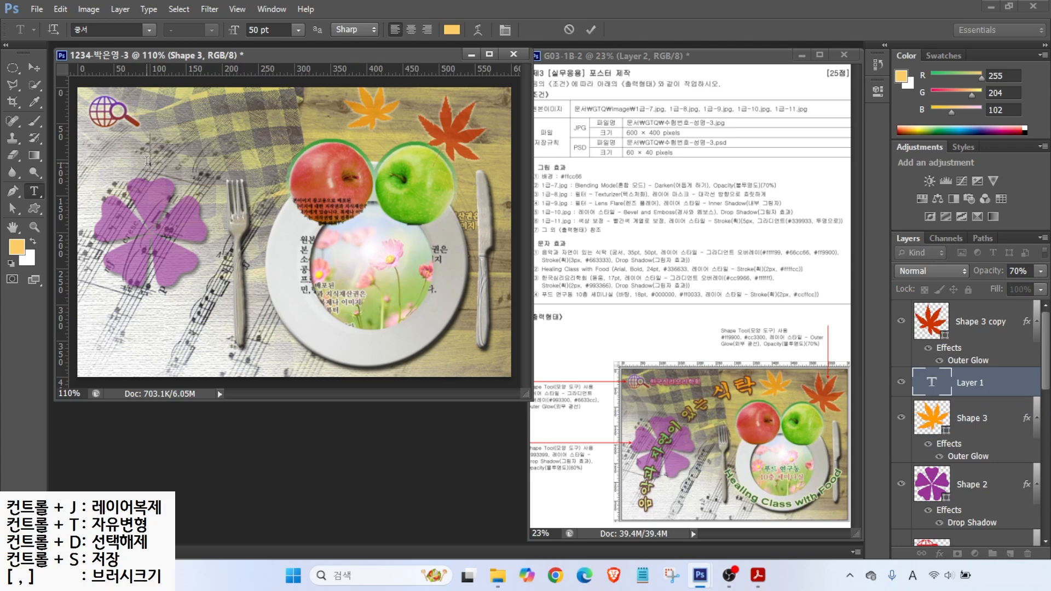
key("Hangul")
type("음악과 자연이 있는 식")
key("ctrl+Return")
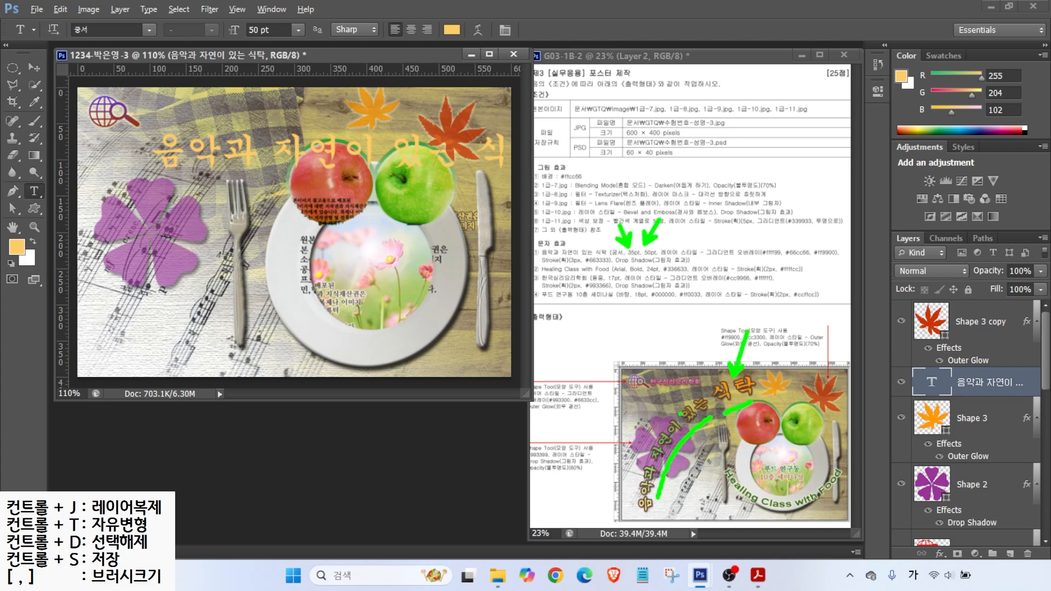
Step: Set the first part of the title to 35 pt, keeping 식탁 at 50 pt
left_click(269, 29)
type("35")
key("Return")
left_click_drag(377, 151, 450, 151)
left_click(591, 30)
Step: Add a Gradient Overlay to the title with a light yellow ffff99 left stop
left_click(940, 554)
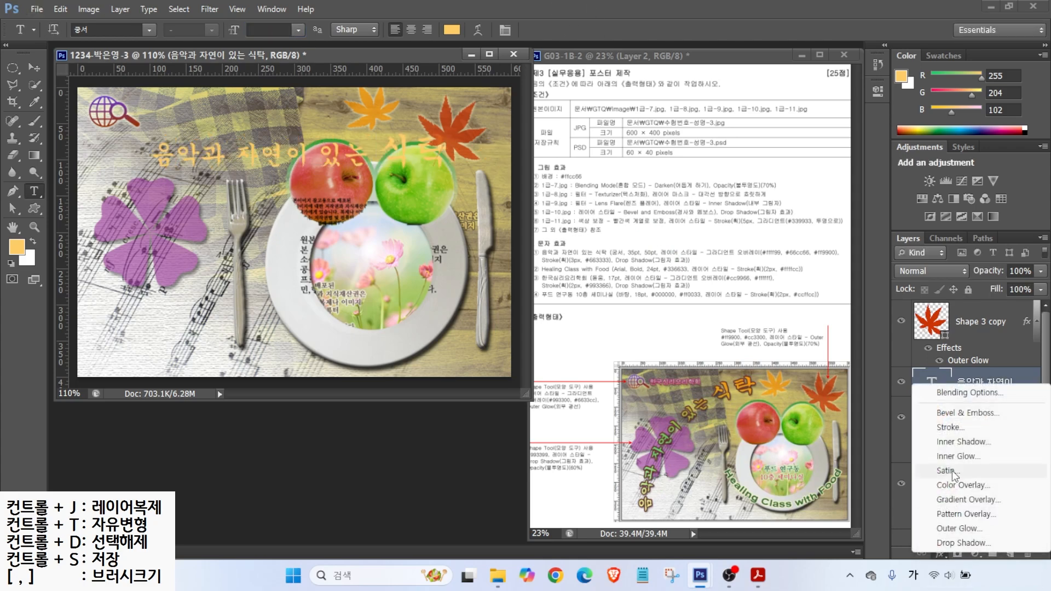
left_click(975, 500)
left_click(362, 293)
double_click(403, 326)
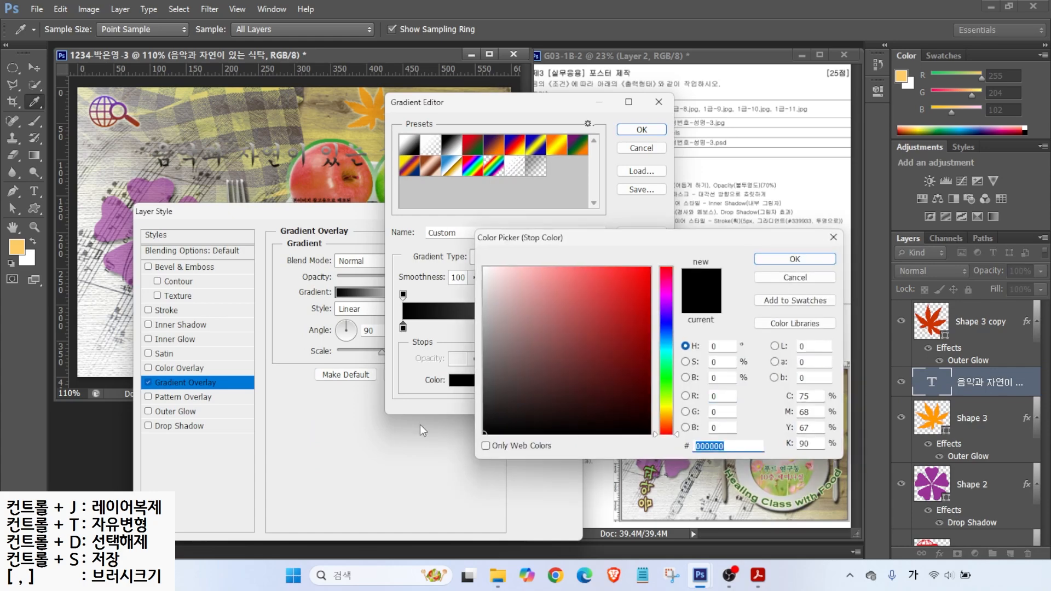
key("Return")
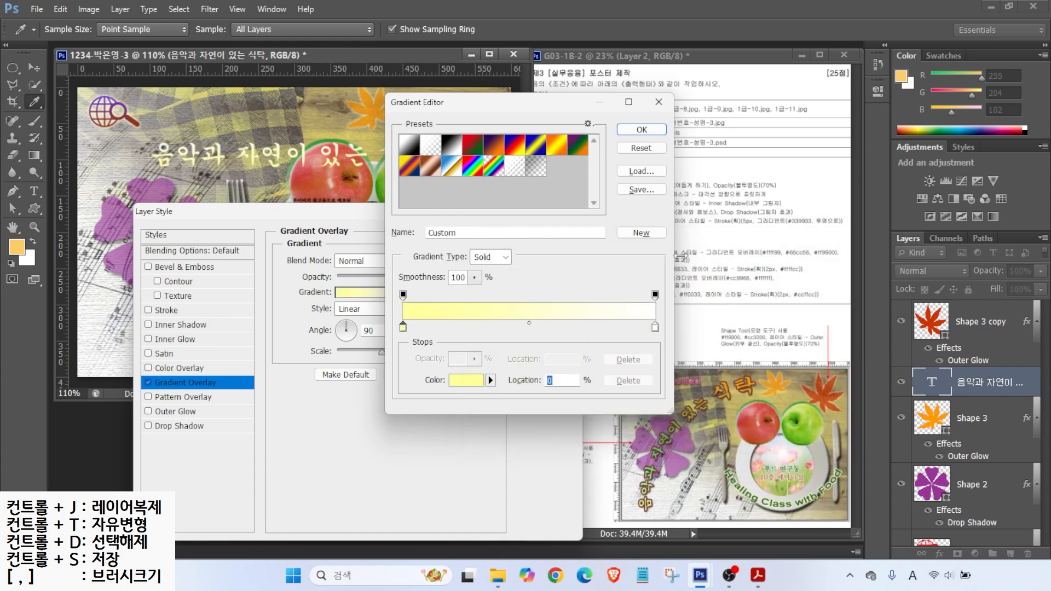
left_click_drag(768, 245, 752, 209)
mouse_move(798, 245)
left_mouse_down()
mouse_move(798, 220)
mouse_move(832, 229)
left_mouse_up()
mouse_move(428, 334)
left_mouse_down()
mouse_move(389, 329)
mouse_move(416, 323)
left_mouse_up()
left_click_drag(662, 334, 657, 317)
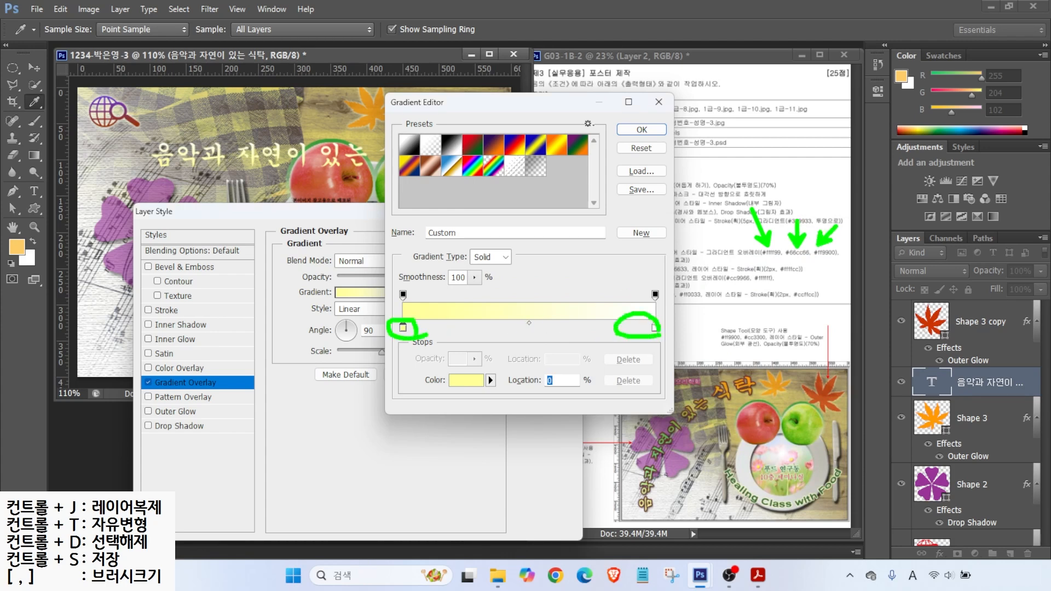
mouse_move(544, 328)
left_mouse_down()
mouse_move(539, 312)
mouse_move(579, 371)
left_mouse_up()
key("Escape")
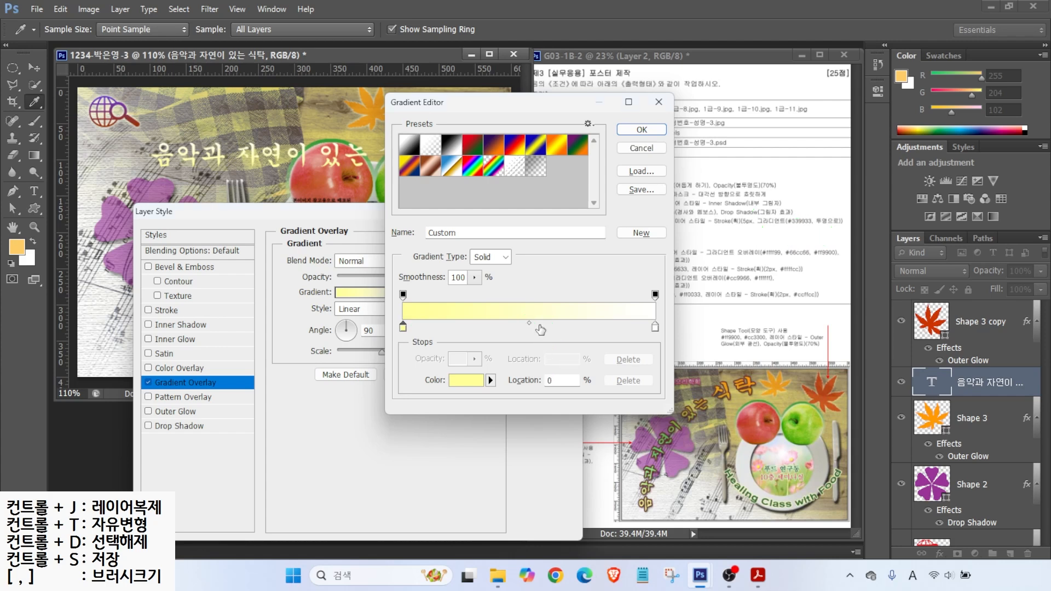
Step: Add a green 66cc66 middle stop and make the right stop orange ff9900
left_click(535, 328)
double_click(535, 328)
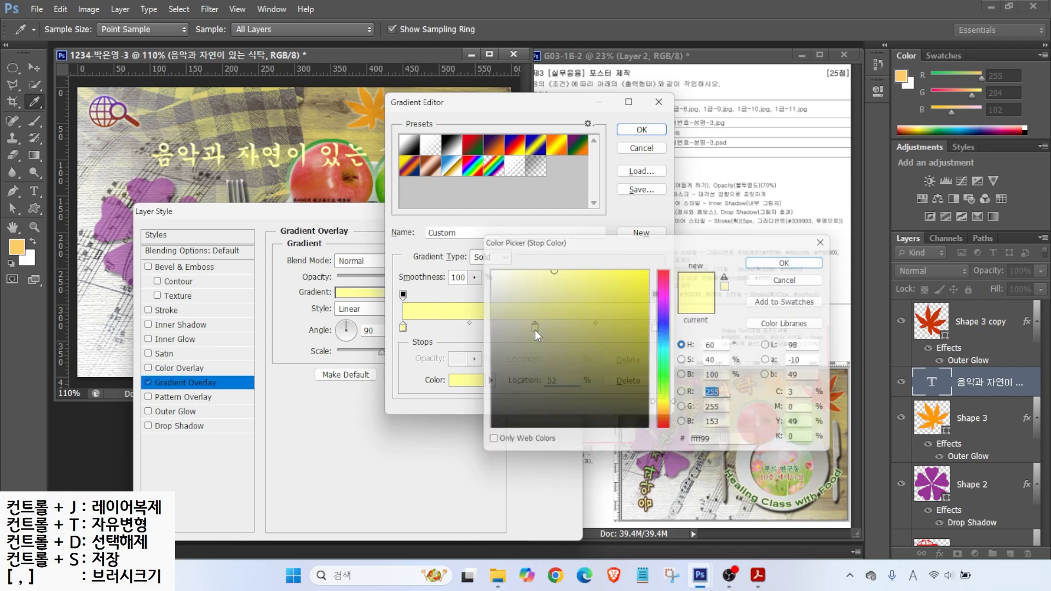
left_click_drag(718, 445, 624, 442)
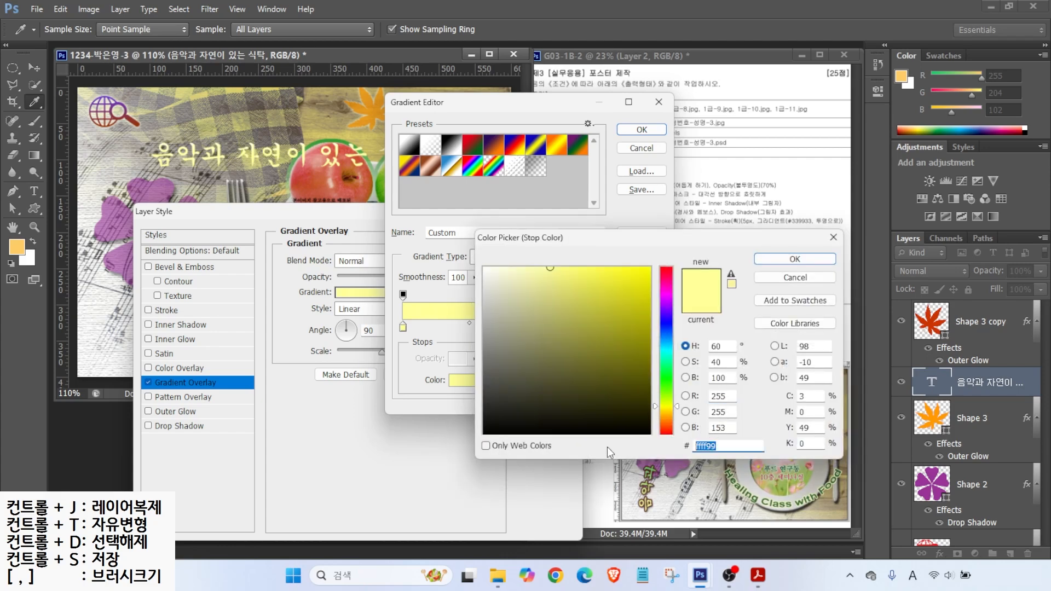
type("66cc66")
key("Return")
left_click(655, 328)
double_click(655, 329)
double_click(729, 447)
type("ff9900")
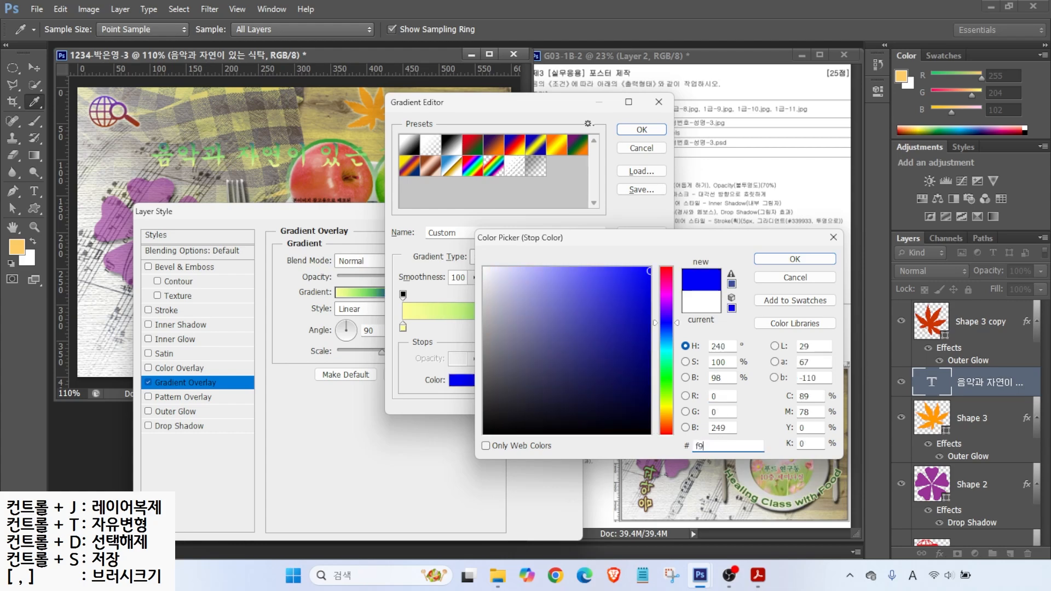
key("Return")
left_click(641, 130)
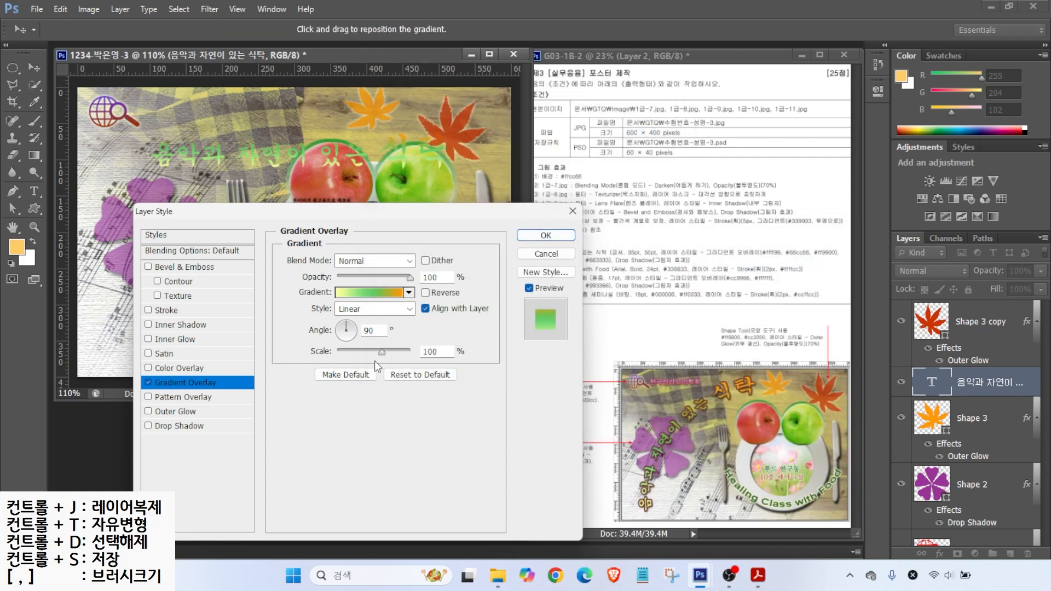
Step: Run the gradient horizontally, add a dark brown 663333 stroke and a drop shadow
left_click(359, 331)
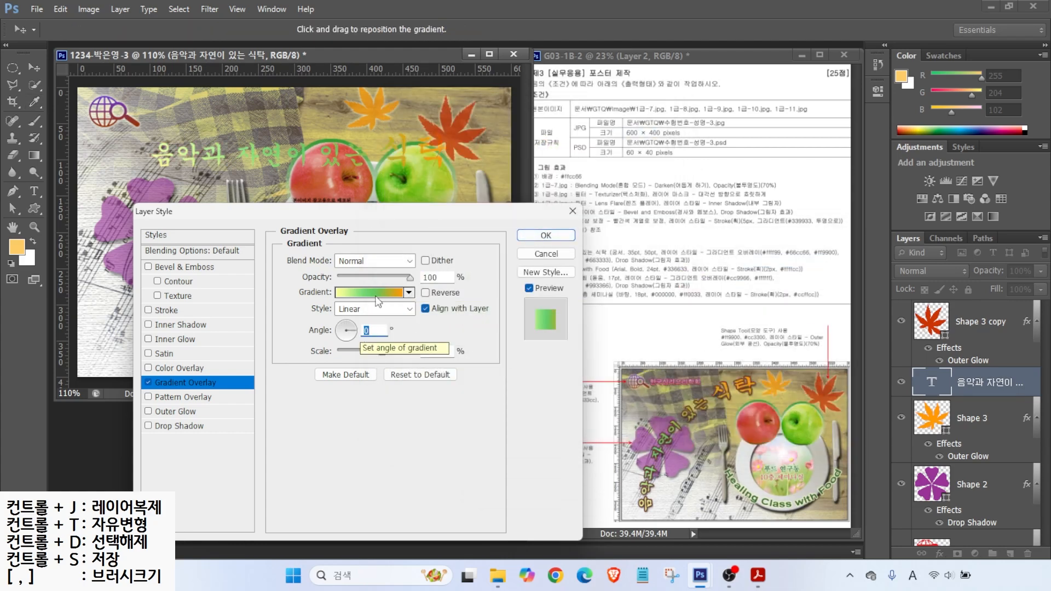
left_click(166, 310)
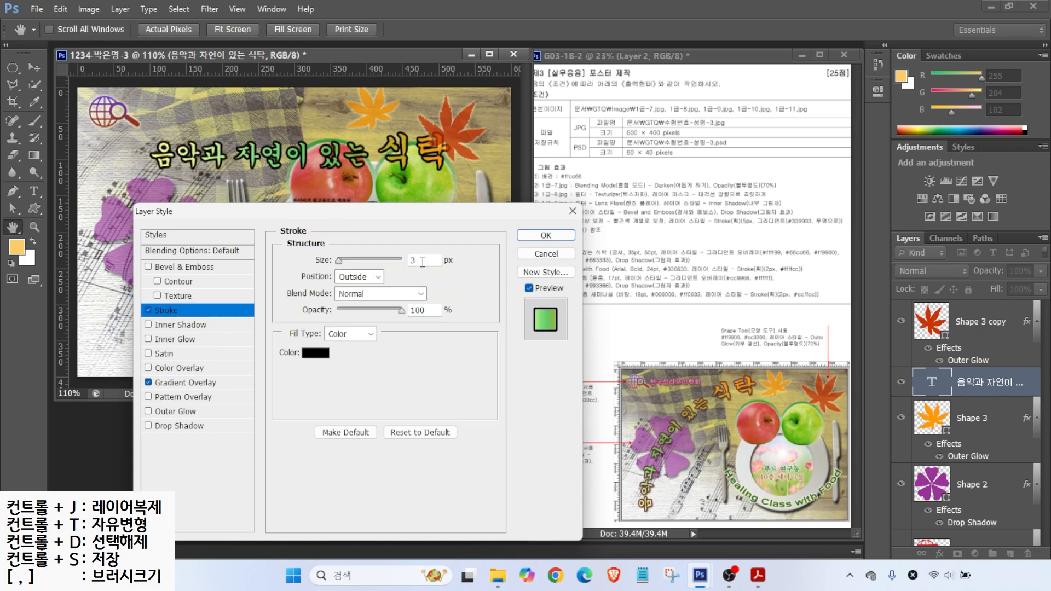
left_click(320, 353)
type("663333")
key("Return")
left_click(173, 427)
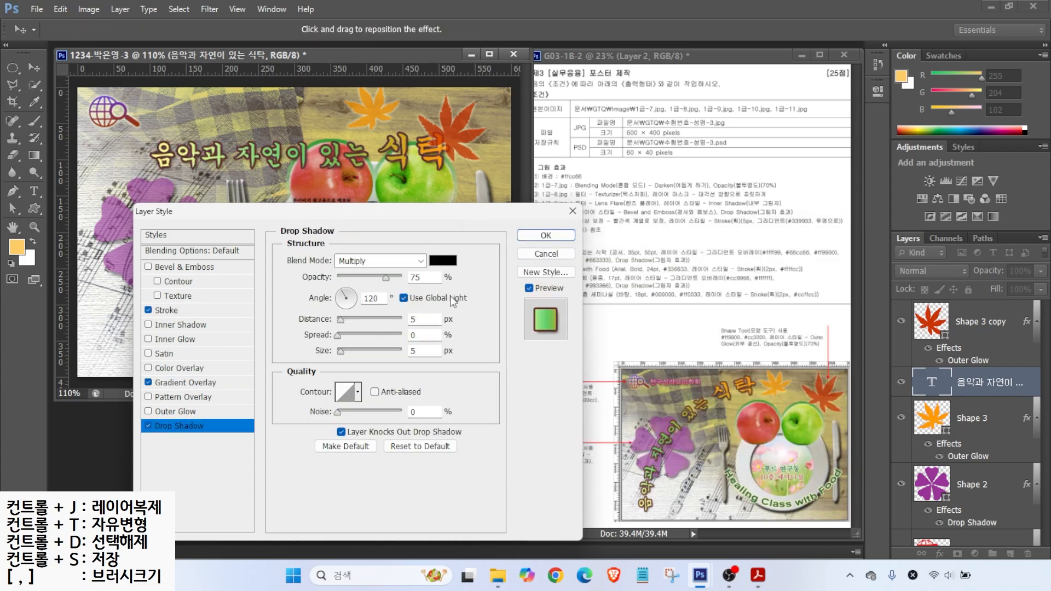
left_click(566, 234)
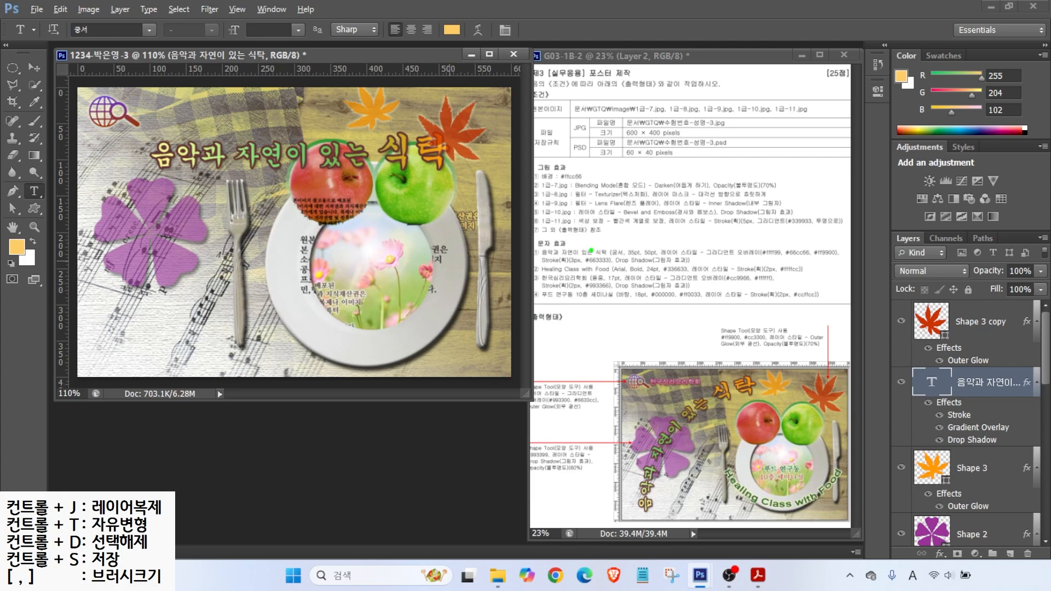
Step: Warp the title with the Arc style
mouse_move(721, 414)
left_mouse_down()
mouse_move(657, 464)
mouse_move(654, 501)
left_mouse_up()
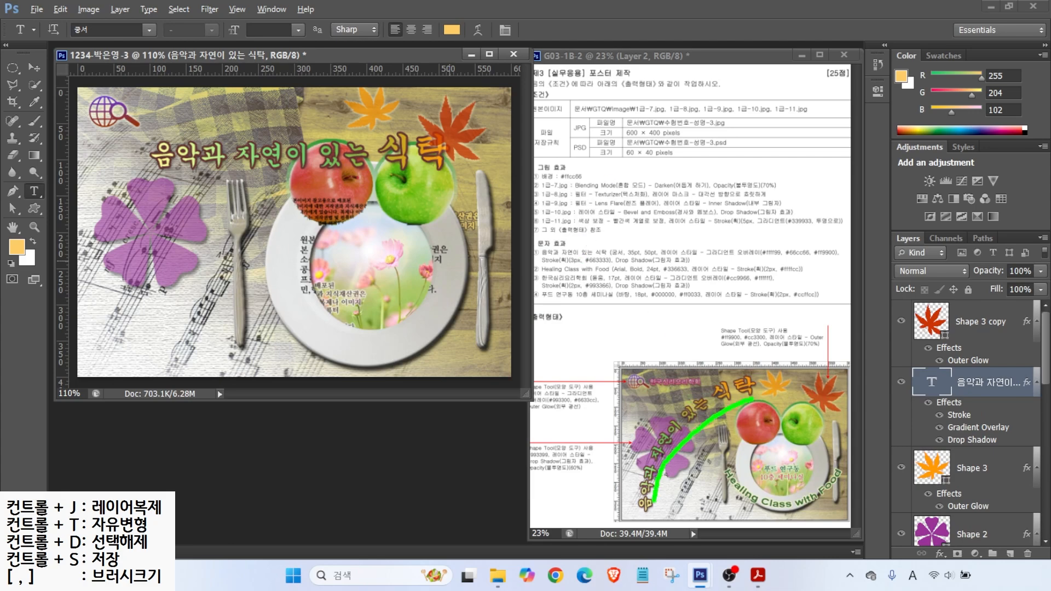
left_click_drag(484, 34, 519, 73)
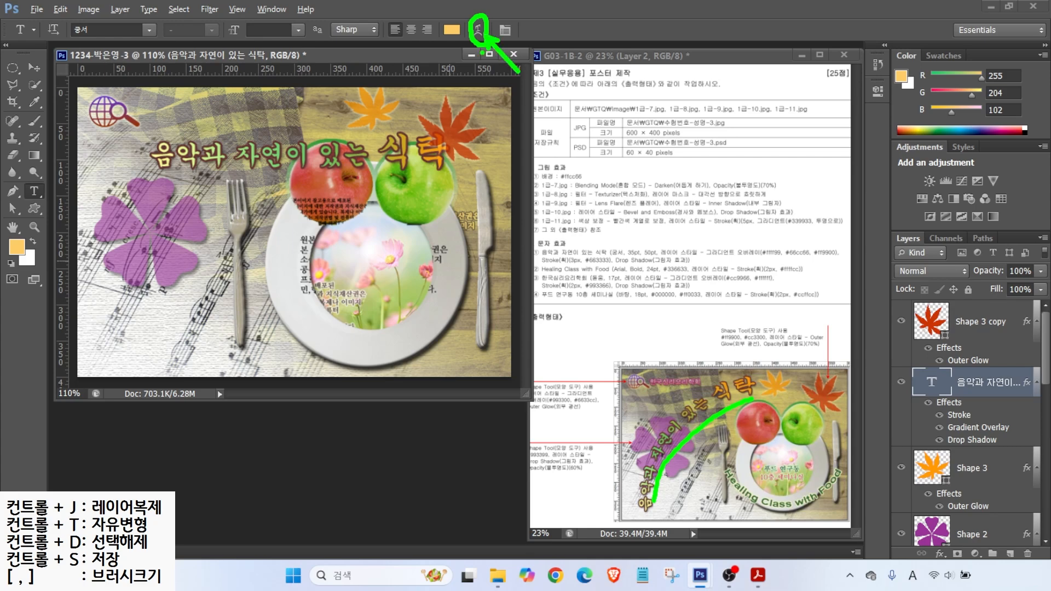
left_click(478, 30)
left_click(452, 291)
left_click(422, 329)
left_click(558, 299)
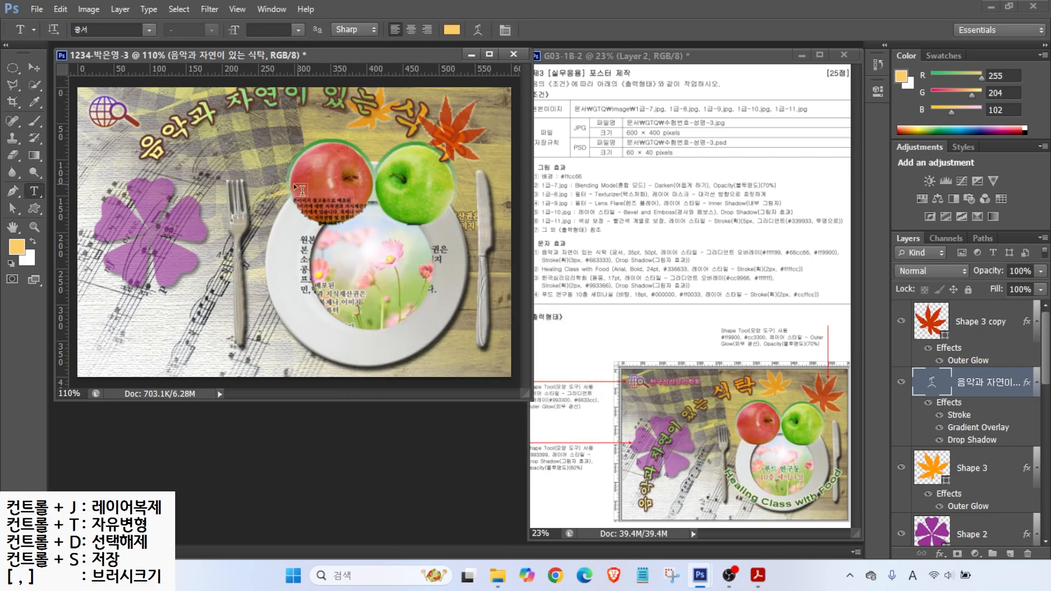
Step: Rotate the arched title about -50° and move it along the poster's left side
key("ctrl+t")
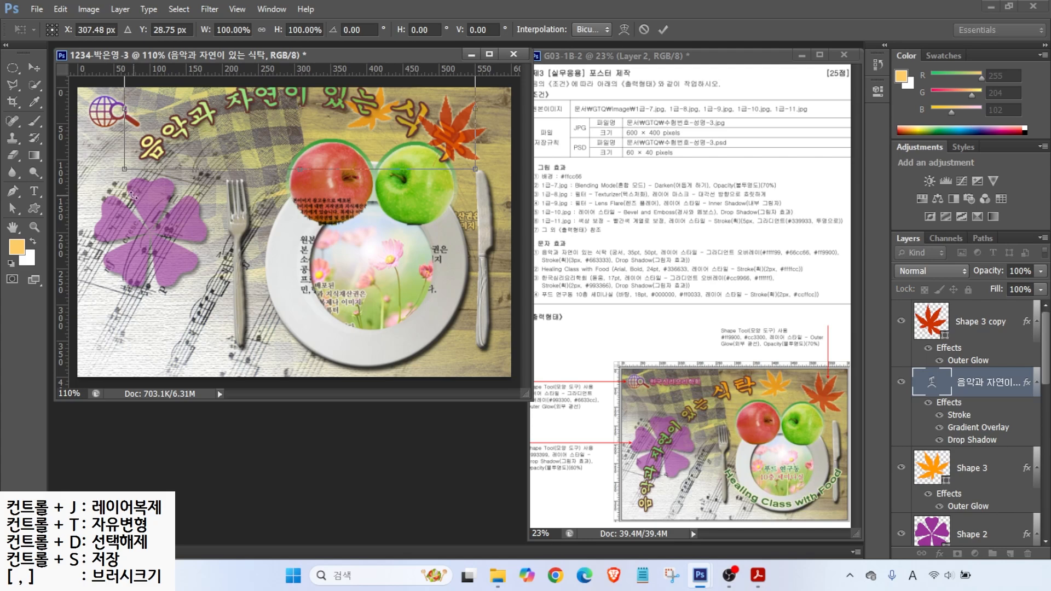
left_click_drag(122, 190, 146, 336)
left_click_drag(296, 286, 308, 273)
left_click_drag(198, 223, 174, 218)
key("Return")
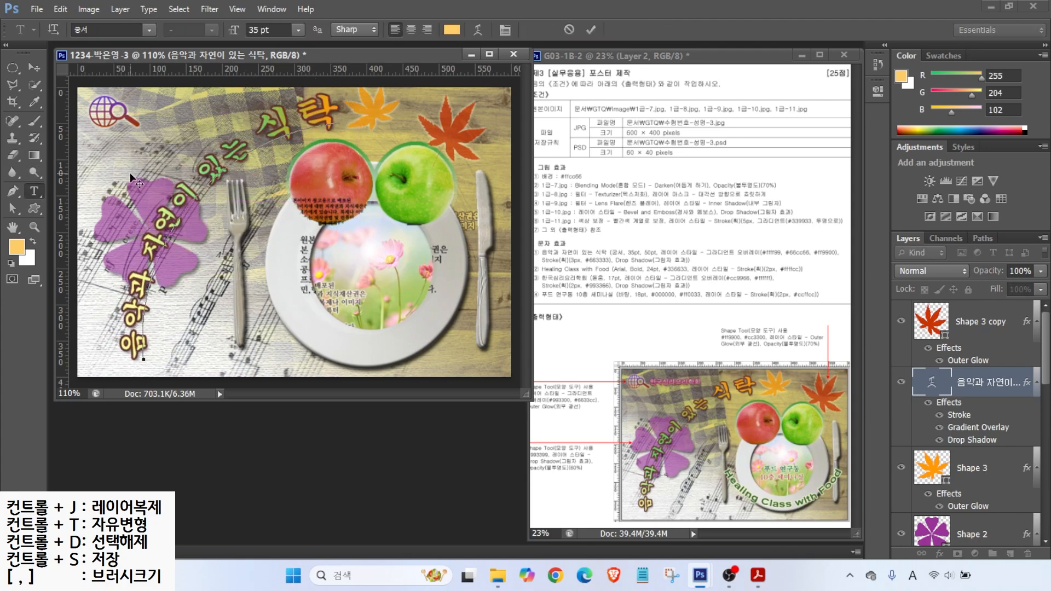
Step: Type 'Healing Class with Food' in Arial Bold at 24 pt
left_click(106, 159)
type("Healing Class")
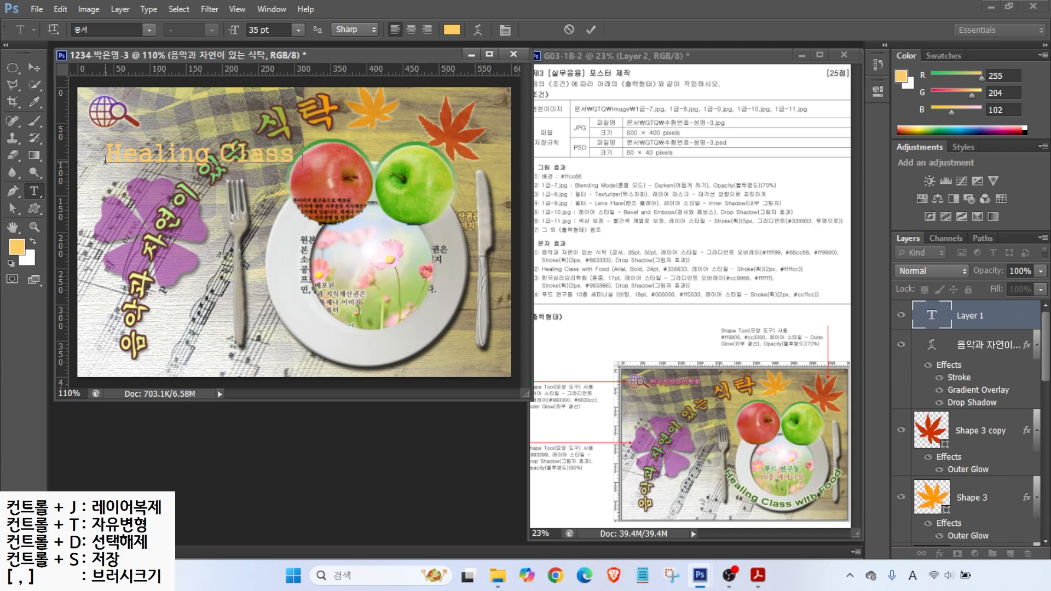
type(" with Food")
left_click(148, 30)
left_click_drag(321, 112, 322, 192)
scroll(164, 184, "up", 6)
left_click(126, 184)
left_click(211, 30)
left_click(191, 118)
left_click_drag(280, 29, 246, 30)
type("24")
key("Return")
Step: Colour the text dark green 336633 and give it a pale yellow ffffcc stroke
left_click(451, 30)
left_click_drag(729, 446, 345, 434)
type("336633")
key("Return")
left_click(939, 554)
left_click(949, 420)
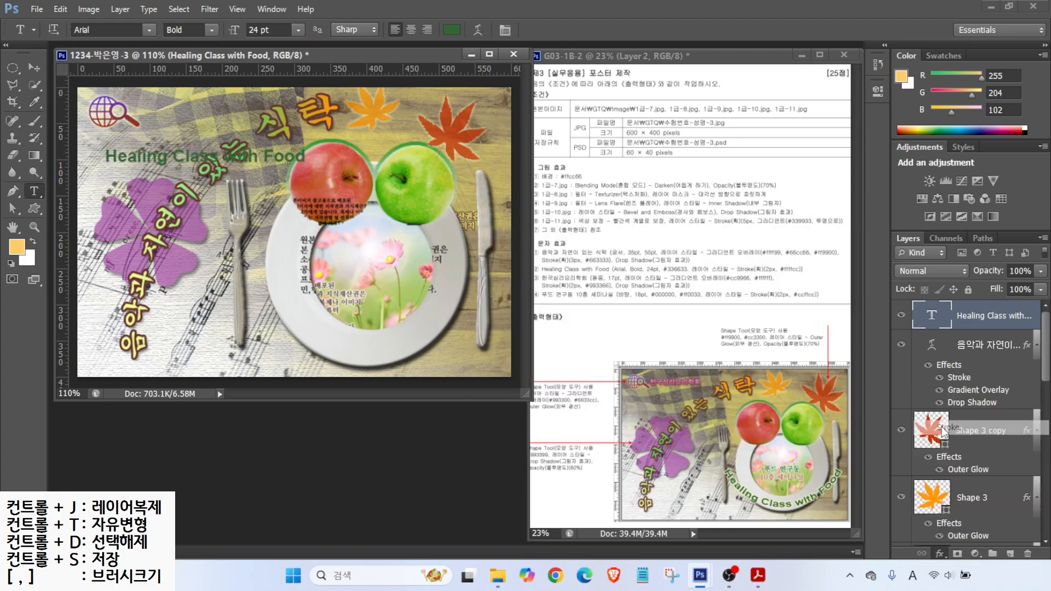
left_click(315, 353)
type("ffffcc")
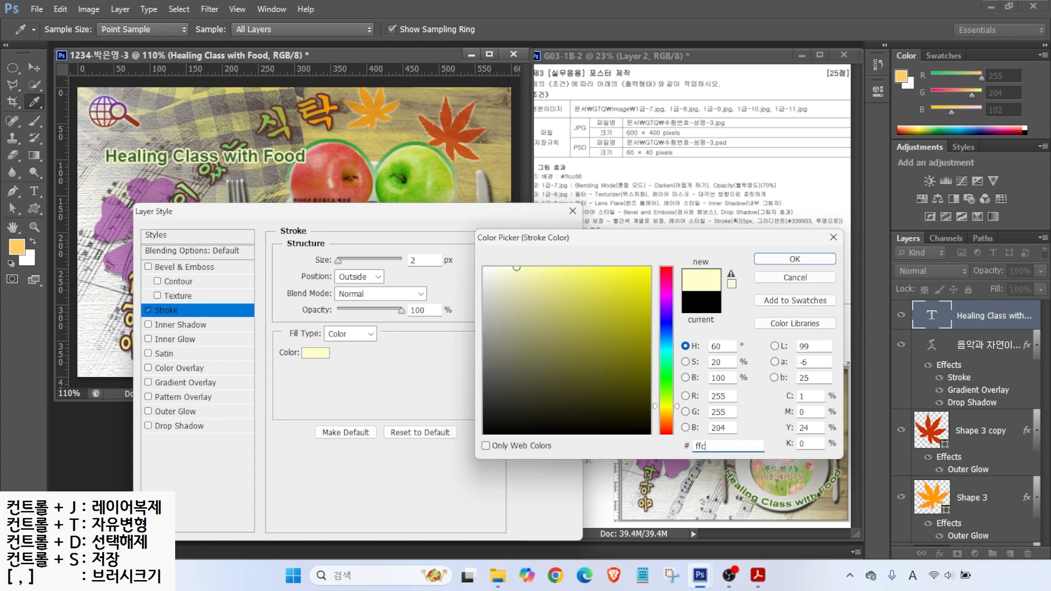
key("Return")
left_click(544, 236)
Step: Arc-warp the text and move it onto the plate's lower rim
left_click(476, 30)
left_click(471, 290)
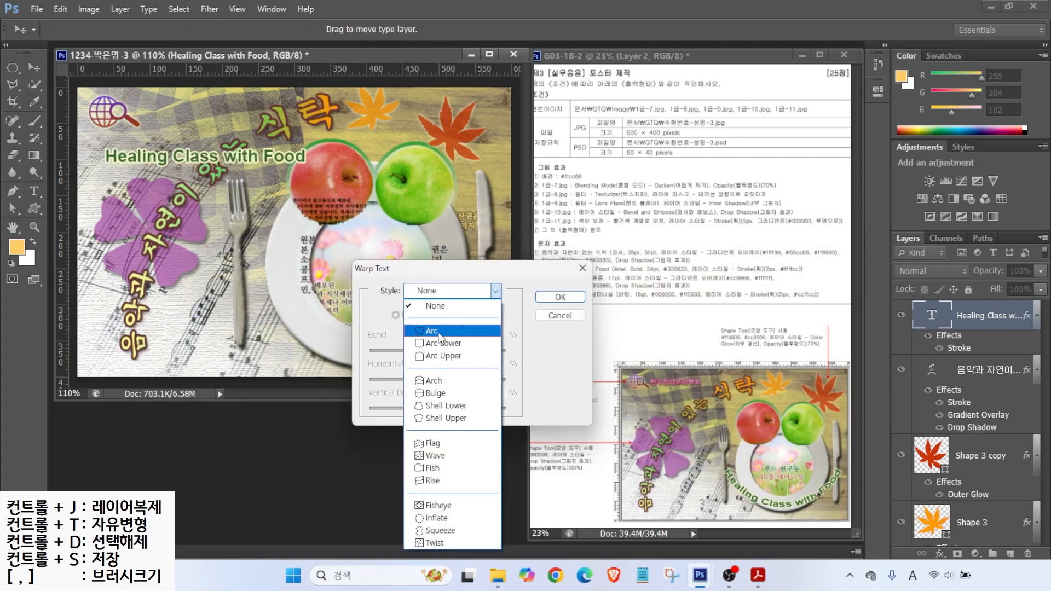
left_click(408, 346)
key("Return")
key("v")
mouse_move(183, 173)
left_mouse_down()
mouse_move(356, 315)
mouse_move(349, 305)
left_mouse_up()
Step: Re-enter the 음악과 자연이 있는 식탁 title without changes, then select the Shape 3 copy layer
left_click(34, 192)
left_click(210, 166)
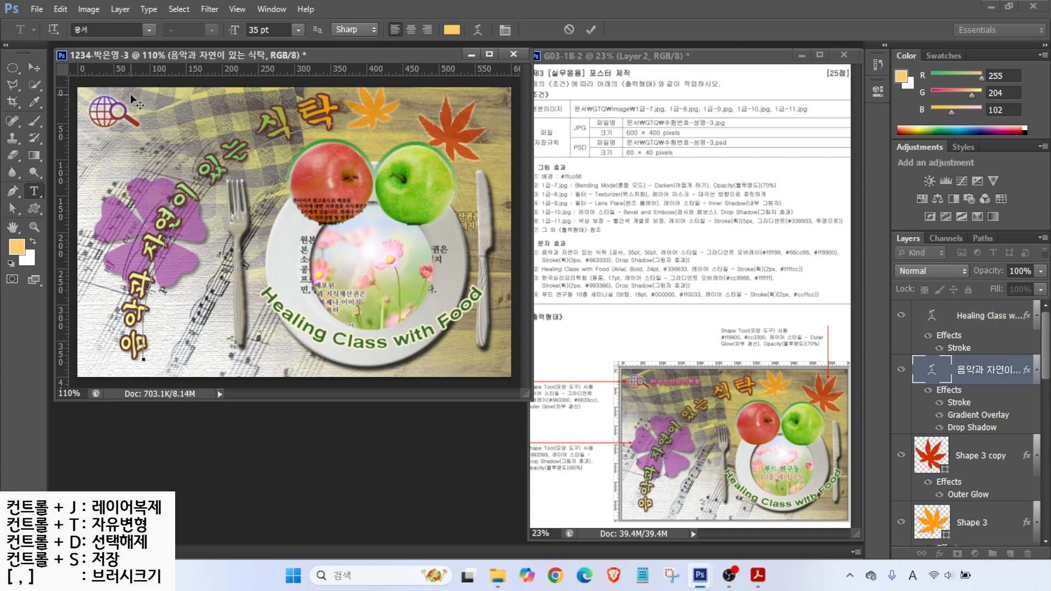
left_click(591, 30)
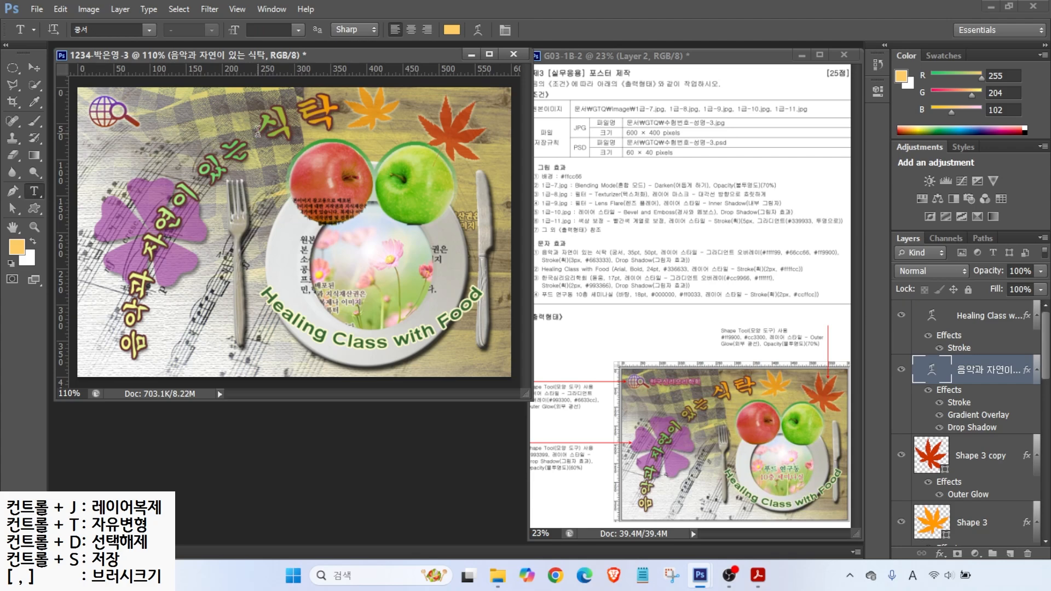
left_click(144, 102)
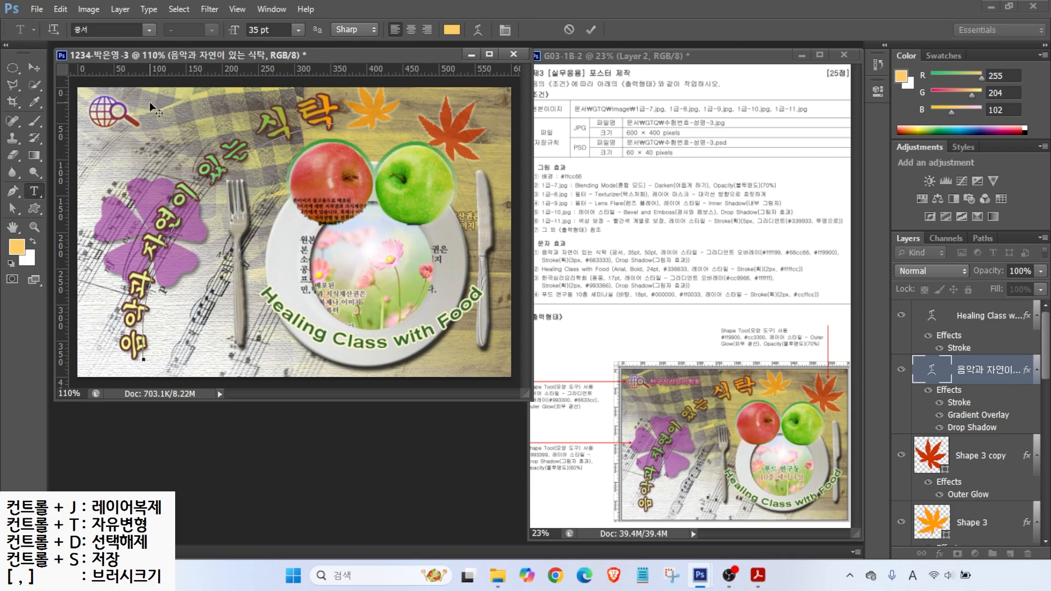
left_click(34, 67)
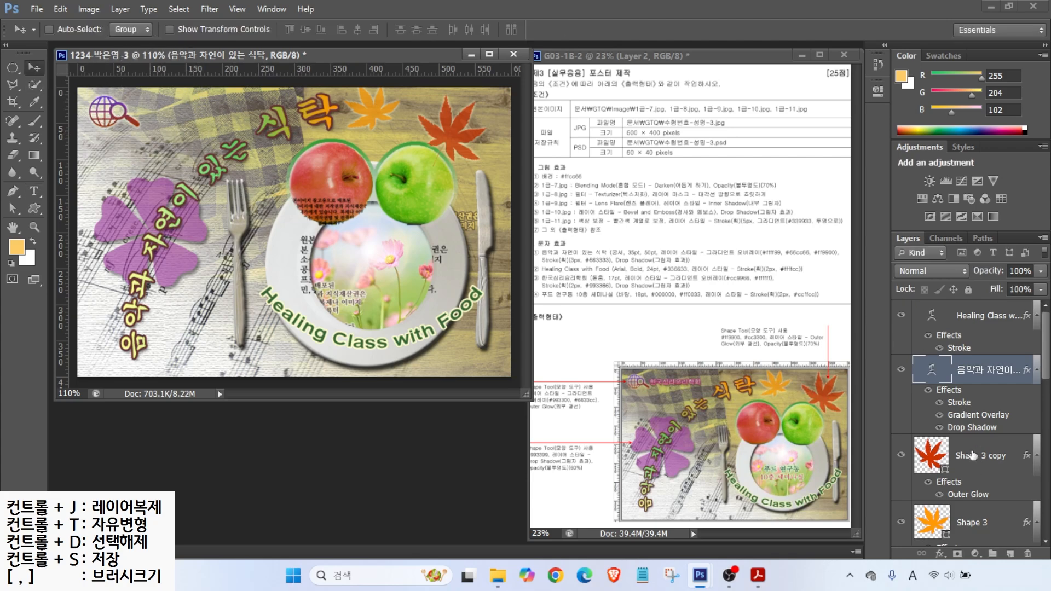
Step: Type 한국심리요리학회 and set it in the 돋움 font at 17 pt
key("alt+bracketleft")
key("t")
left_click(120, 135)
key("Hangul")
type("한국심리요리학회")
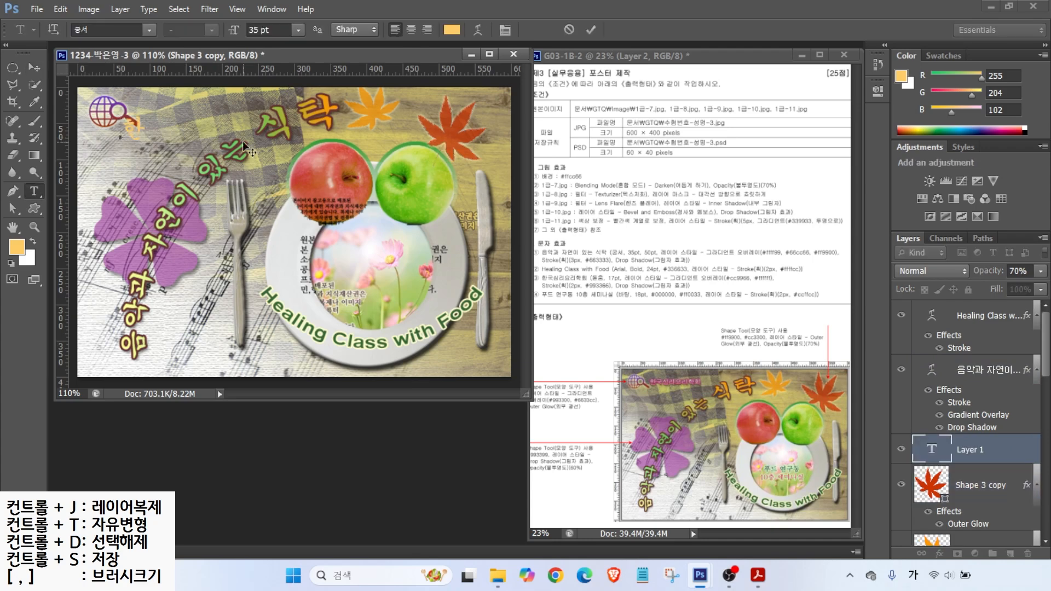
key("ctrl+Return")
left_click(147, 29)
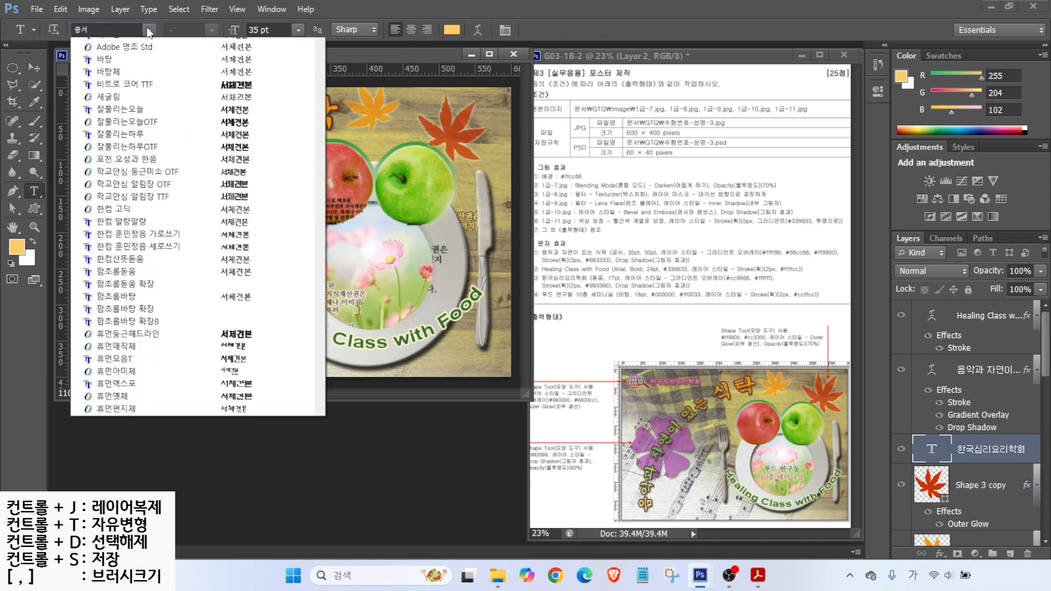
left_click(122, 143)
key("Tab")
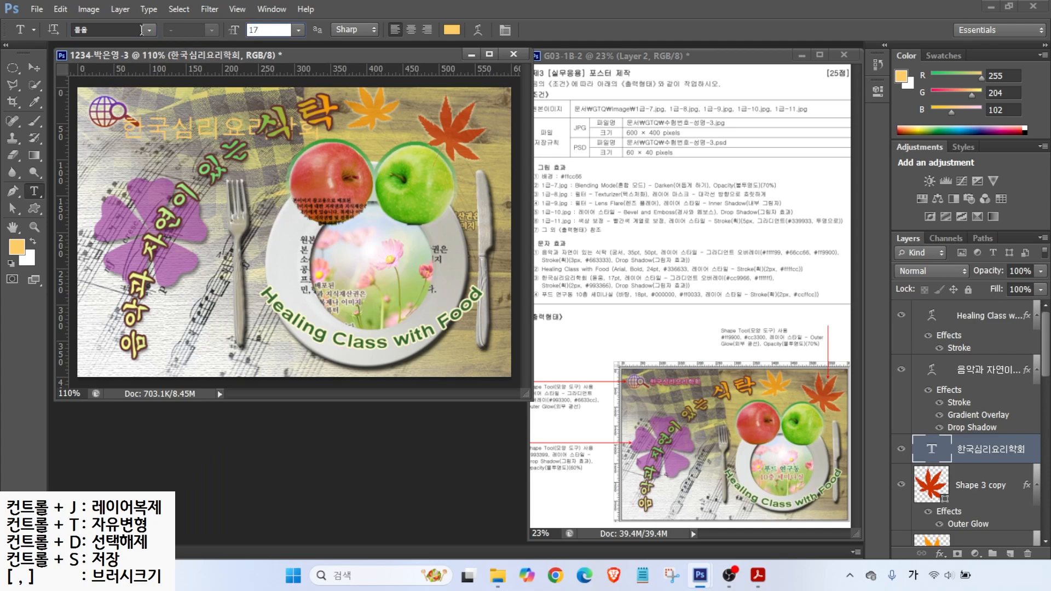
Step: Give the title a cc9966 gradient overlay, a maroon 963366 stroke and a drop shadow
left_click(940, 553)
left_click(985, 497)
left_click(370, 292)
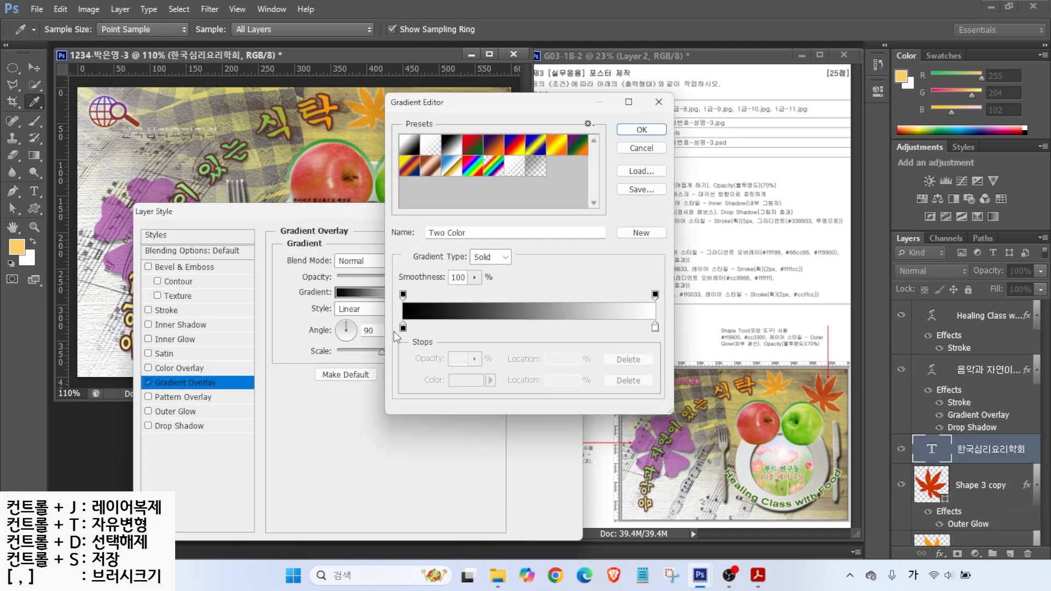
double_click(403, 326)
type("cc9966")
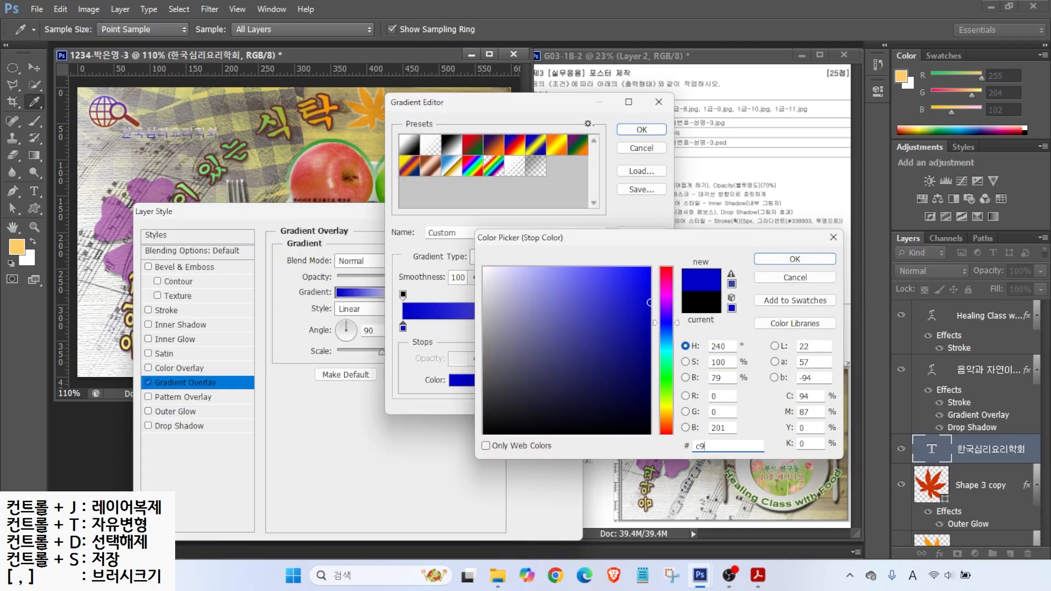
key("Return")
key("Return")
left_click(166, 311)
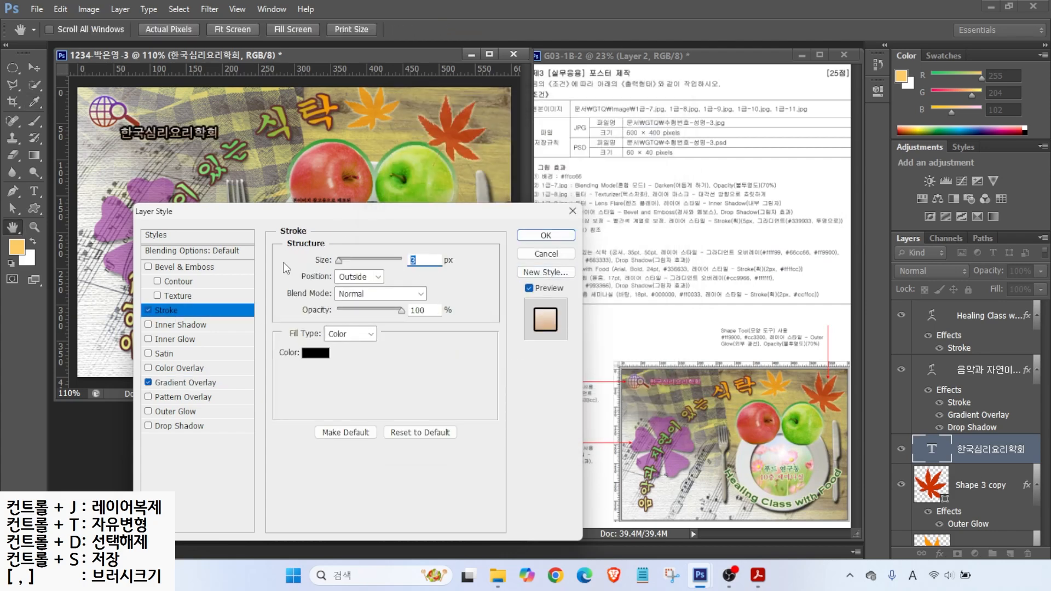
left_click(315, 353)
type("963366")
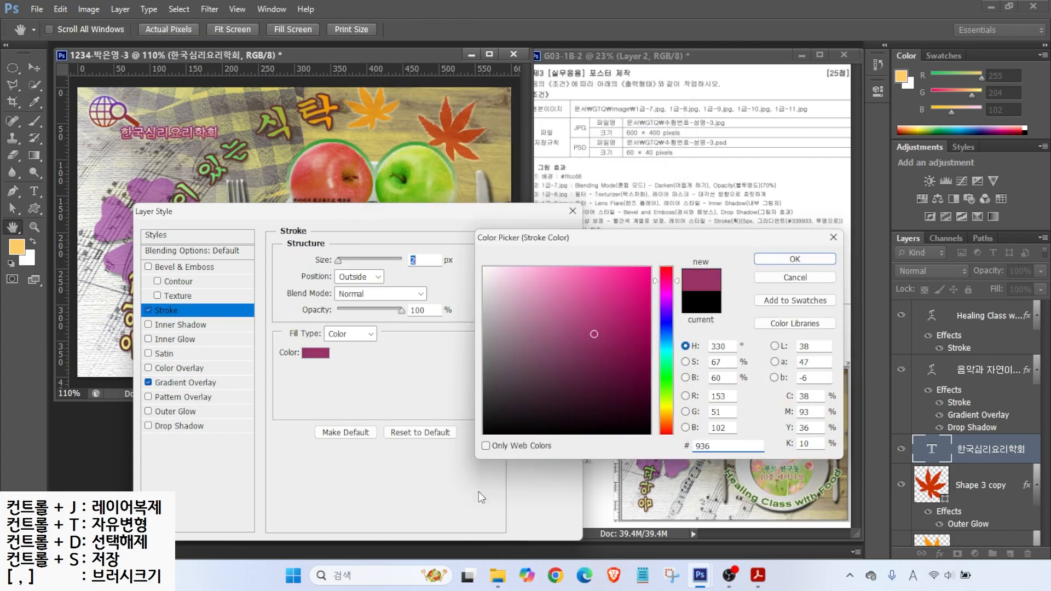
key("Return")
left_click(179, 426)
left_click(539, 237)
Step: Move the 한국심리요리학회 title beside the globe logo
left_click(34, 68)
left_click_drag(171, 132, 187, 110)
left_click(33, 190)
left_click(101, 150)
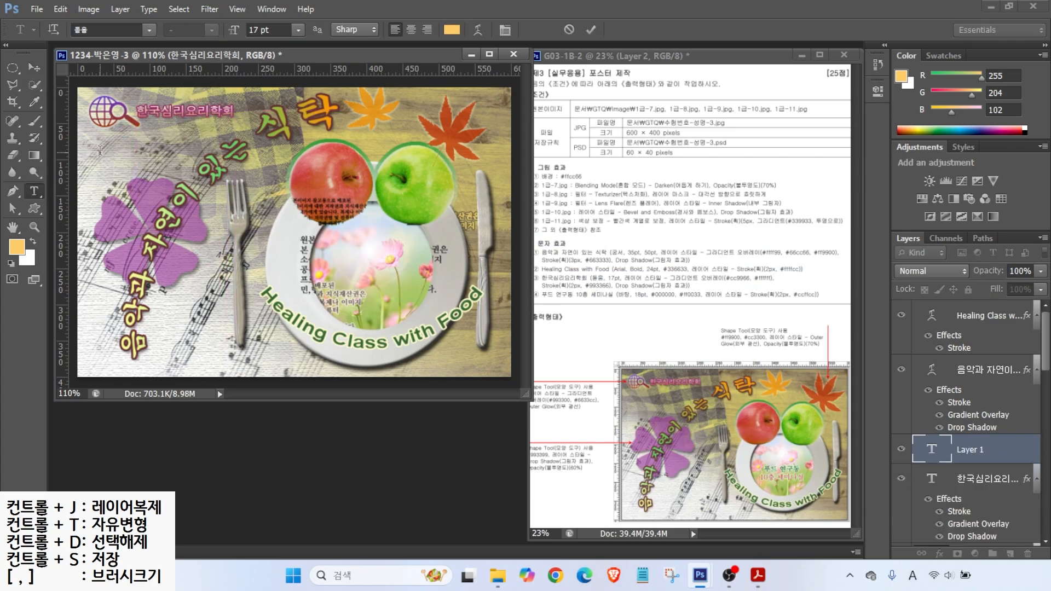
Step: Type the two-line text 푸드 연구동 / 10층 세미나실
key("Hangul")
type("푸드 연구동")
key("Return")
type("10층 세미나실")
key("ctrl+Return")
Step: Set the seminar text to the 바탕 font, 18 pt, colour 000000 black
left_click(147, 29)
left_click(147, 104)
left_click_drag(271, 29, 127, 40)
type("18")
key("Return")
left_click(452, 29)
type("000000")
key("Return")
Step: Move the seminar text to the centre of the plate
left_click(33, 67)
left_click_drag(140, 164, 398, 279)
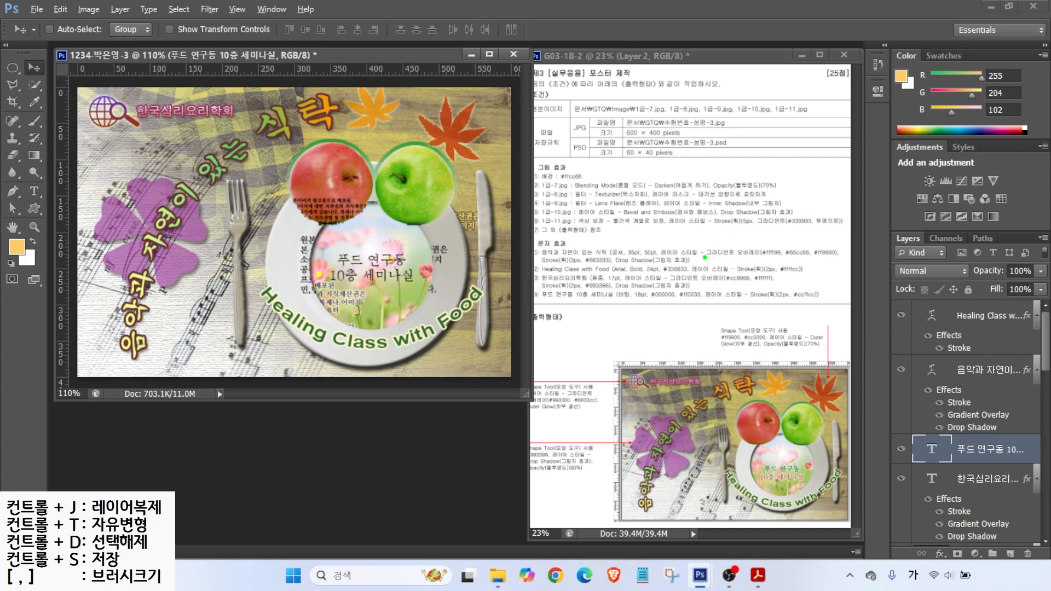
mouse_move(660, 299)
left_mouse_down()
mouse_move(649, 321)
mouse_move(698, 328)
left_mouse_up()
left_click_drag(801, 455, 819, 444)
left_click_drag(804, 486, 836, 502)
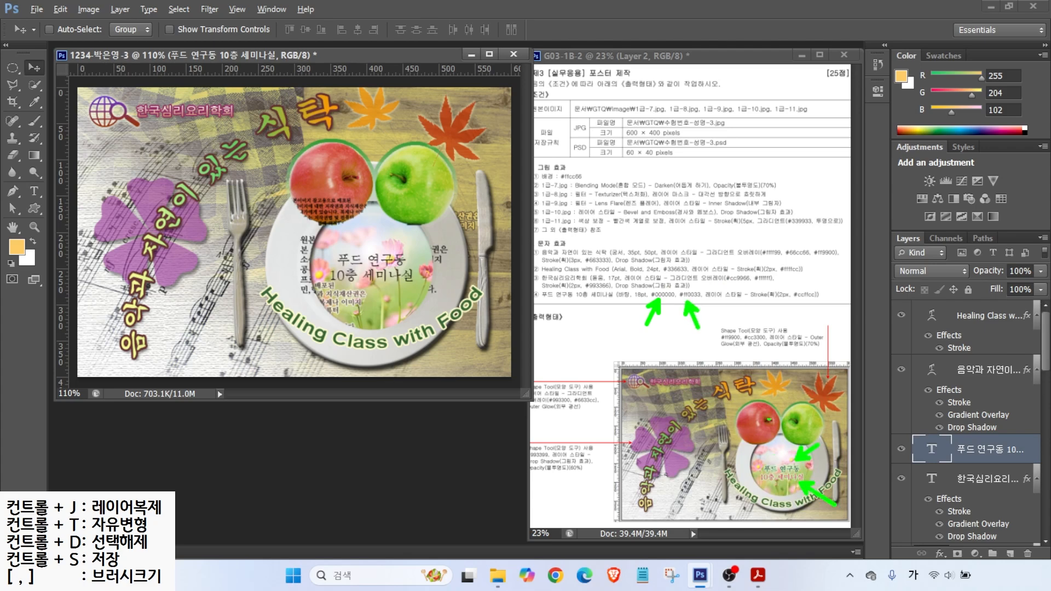
Step: Check the seminar text's colour in the picker, leaving it unchanged
key("Escape")
left_click(34, 191)
left_click(461, 29)
left_click_drag(732, 445, 617, 443)
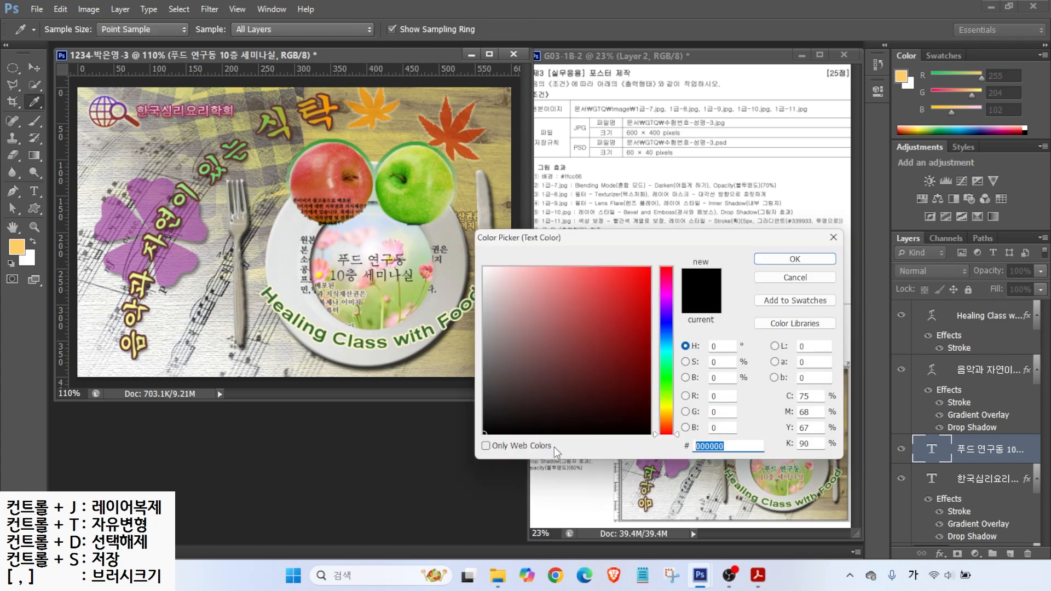
key("Return")
Step: Drag the seminar text layer to the top of the Layers panel
left_click_drag(255, 131, 337, 110)
left_click(955, 454)
double_click(296, 115)
left_click(955, 455)
left_click(962, 469)
left_click(960, 454)
left_click(364, 276)
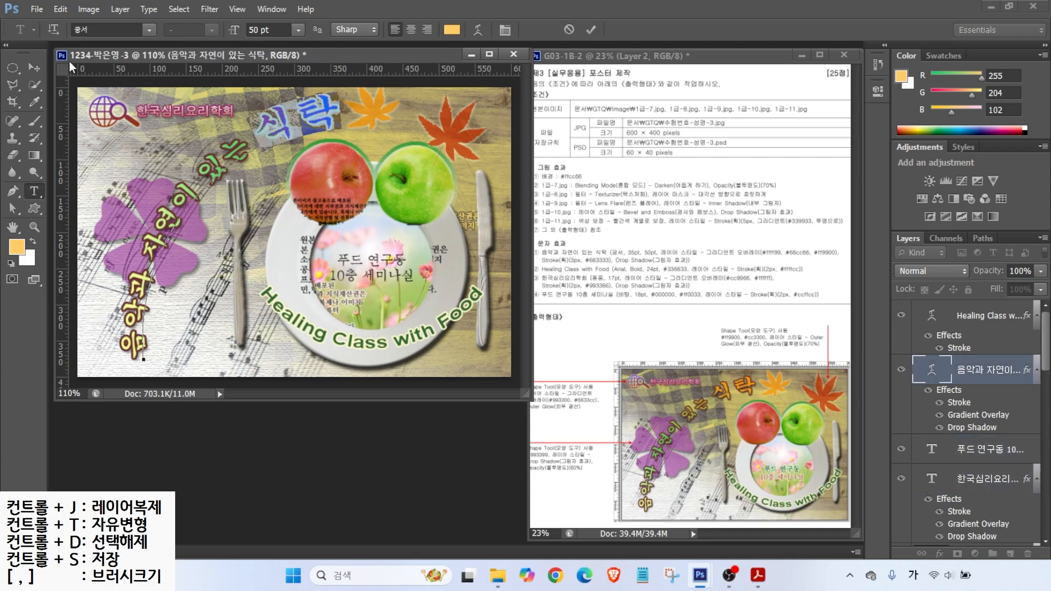
key("ctrl+Return")
left_click_drag(972, 451, 963, 306)
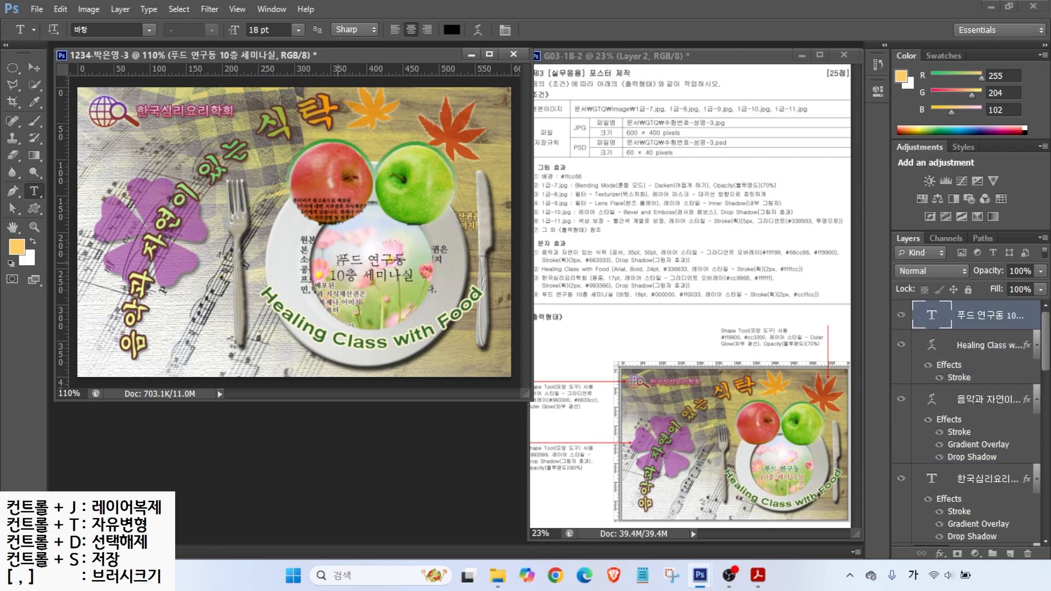
Step: Colour the '10층 세미나실' line red, #ff0033
left_click_drag(330, 275, 417, 275)
left_click(452, 29)
left_click_drag(735, 446, 694, 445)
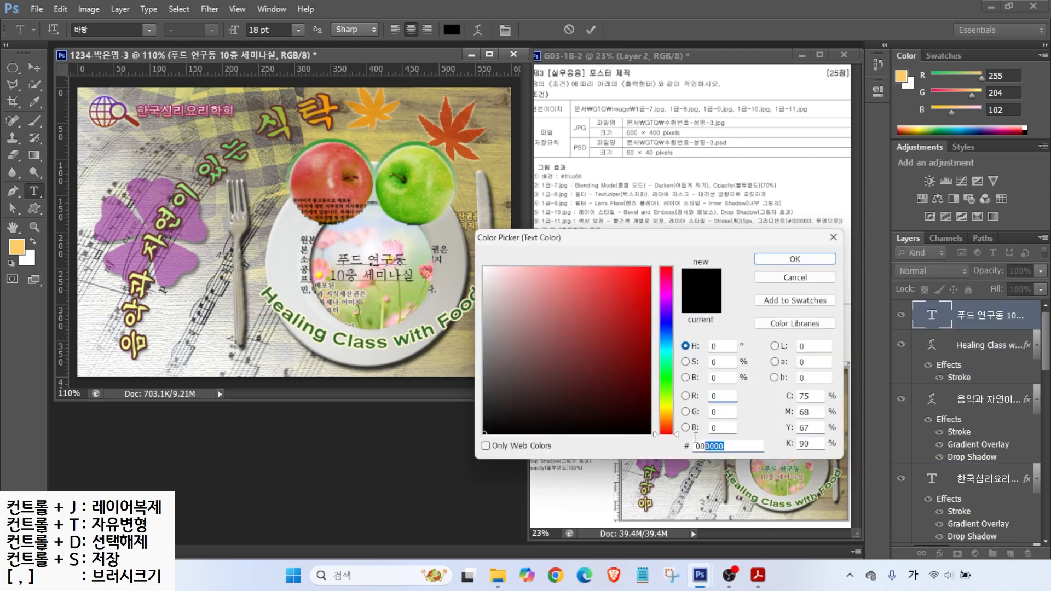
type("ff0033")
key("Return")
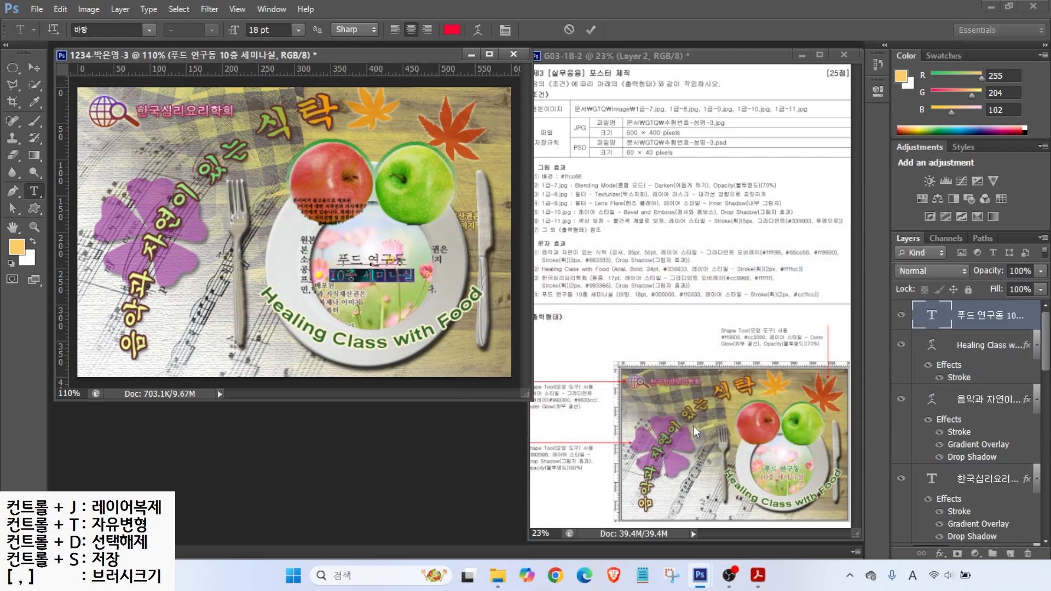
Step: Add a Stroke layer effect in pale green #ccffcc to the seminar text
left_click(940, 554)
left_click(942, 419)
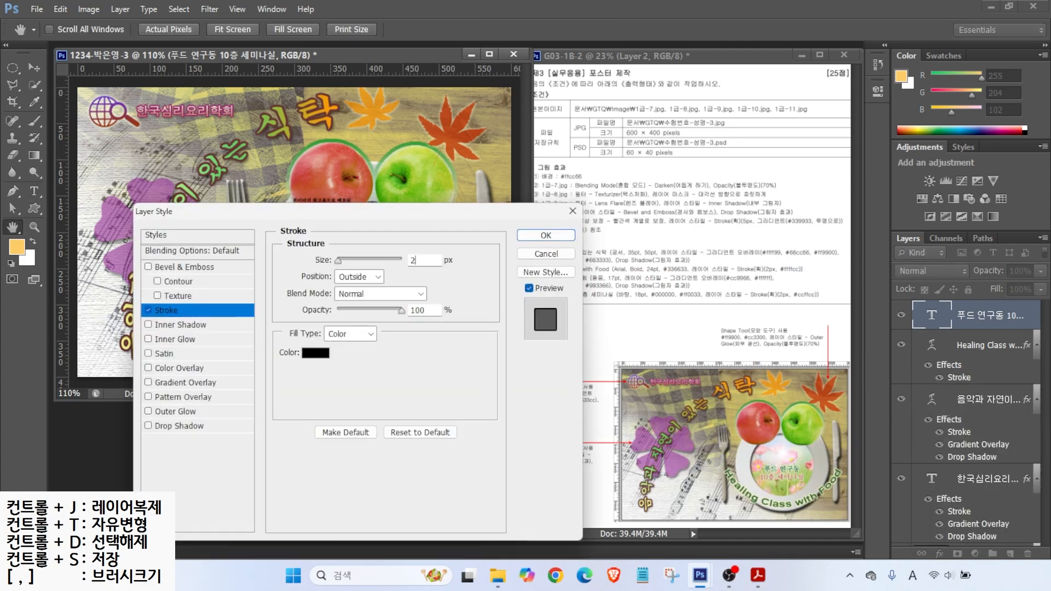
left_click(316, 353)
double_click(734, 446)
type("ccffcc")
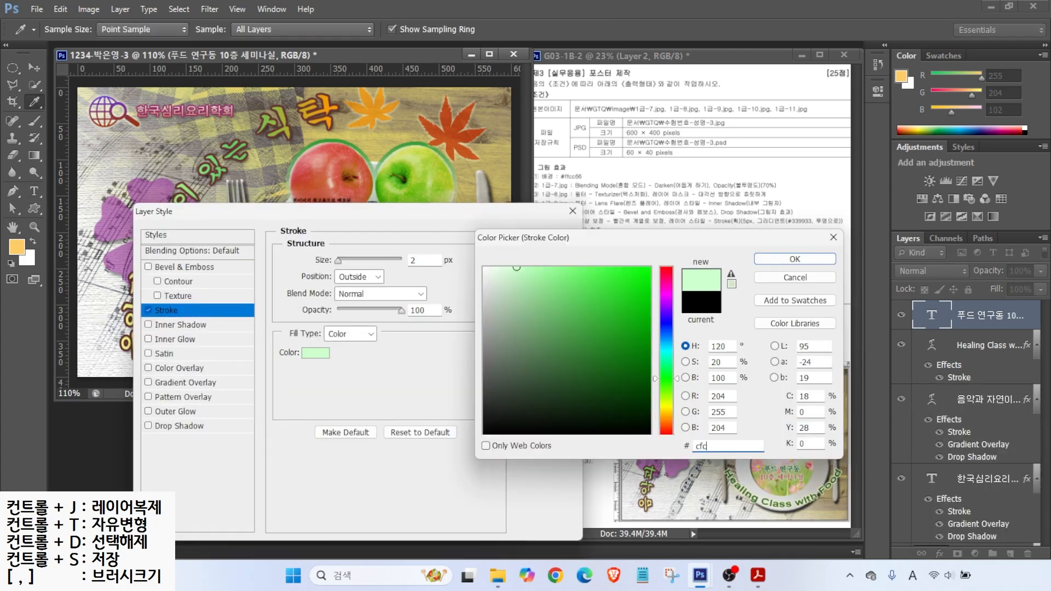
key("Return")
left_click(537, 234)
Step: Move the seminar text slightly lower on the plate, about 33 px
key("v")
left_click_drag(392, 277, 394, 296)
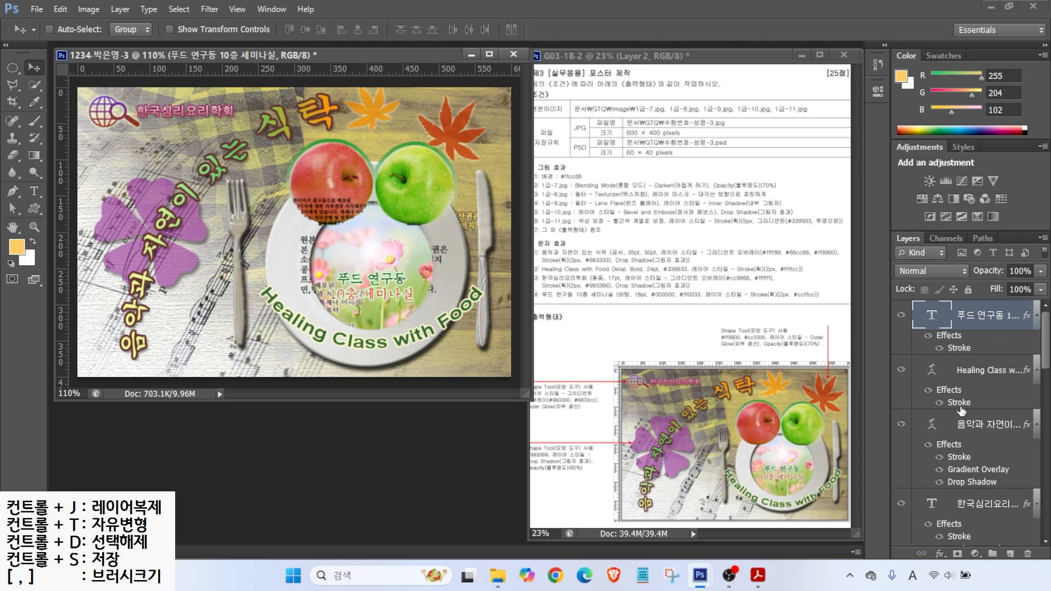
left_click_drag(1045, 362, 1045, 527)
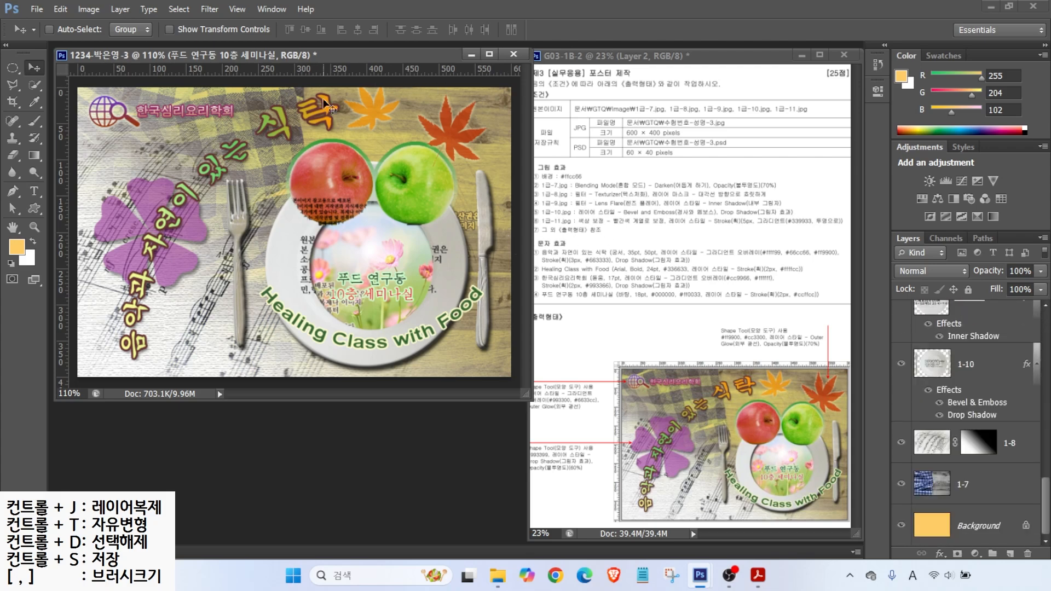
Step: Turn off the rulers from the View menu
key("ctrl")
left_click(242, 9)
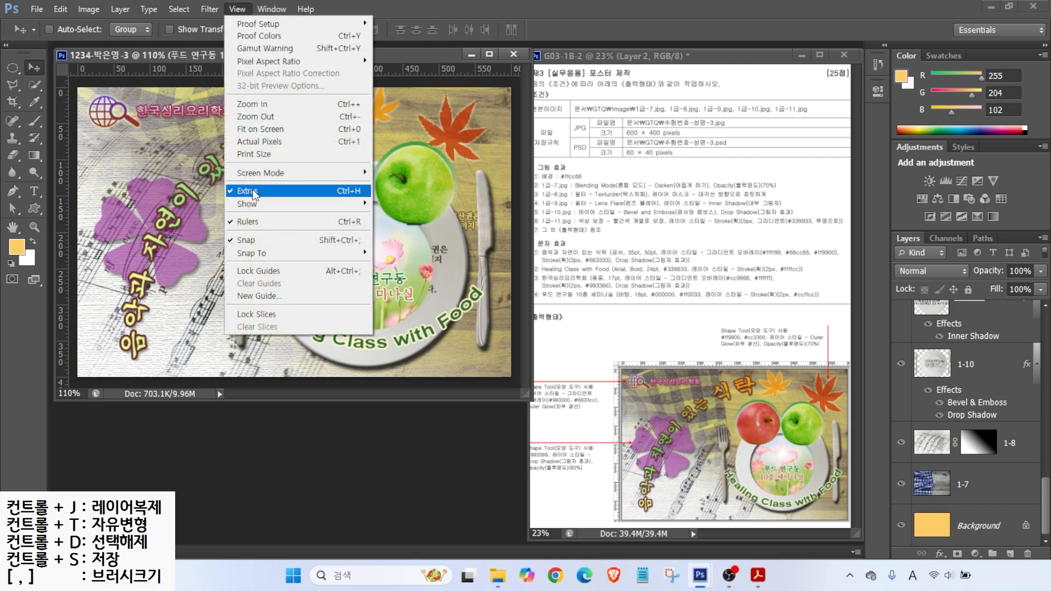
left_click(255, 221)
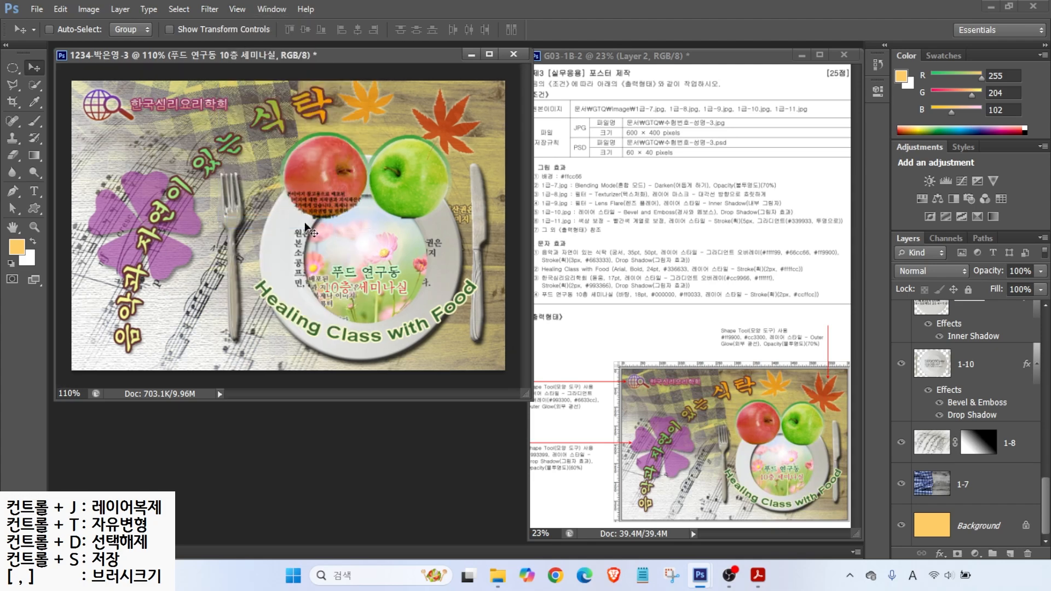
Step: Save the poster as a JPEG in the GTQ folder, accepting the default JPEG options
left_click(36, 10)
left_click(50, 168)
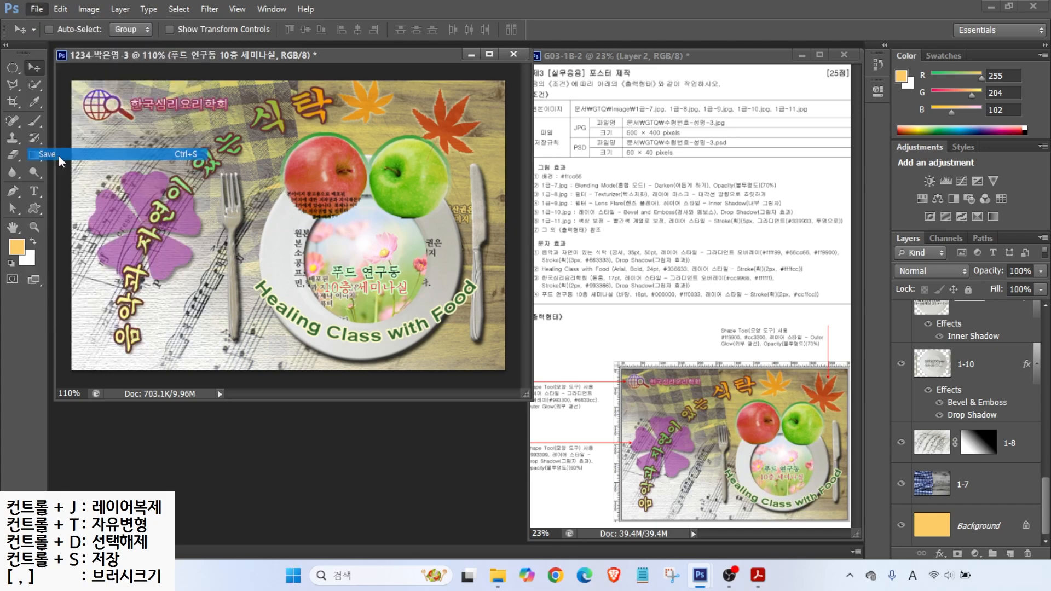
left_click(611, 117)
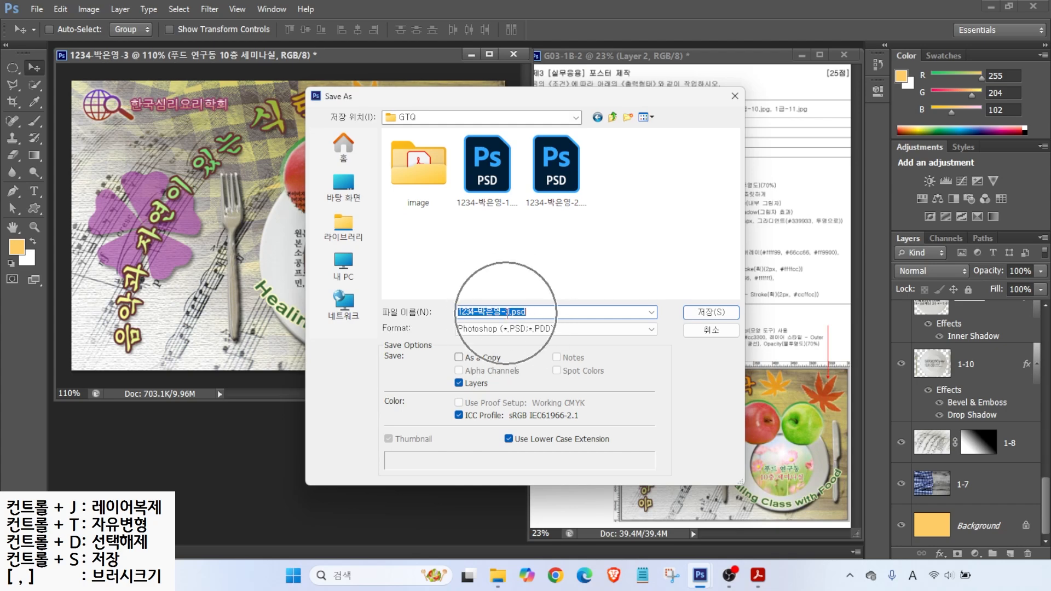
left_click(499, 328)
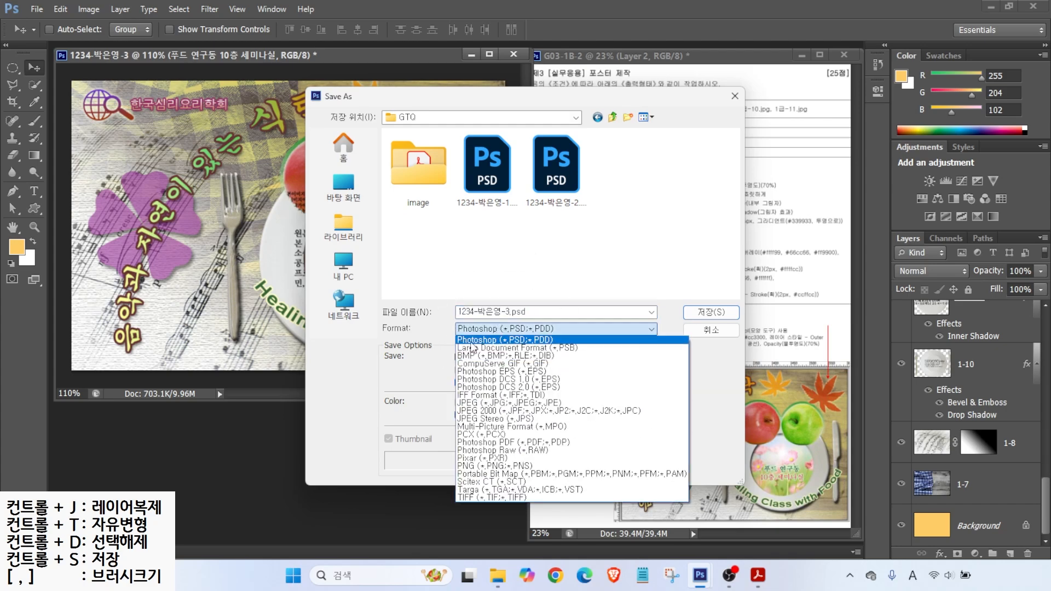
left_click(470, 403)
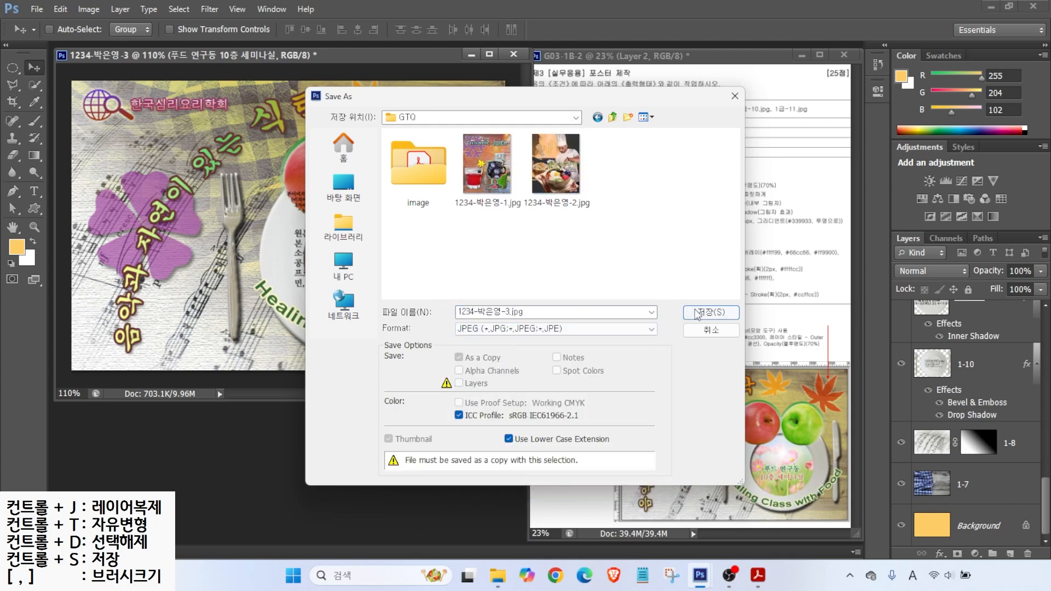
left_click(712, 312)
left_click(513, 217)
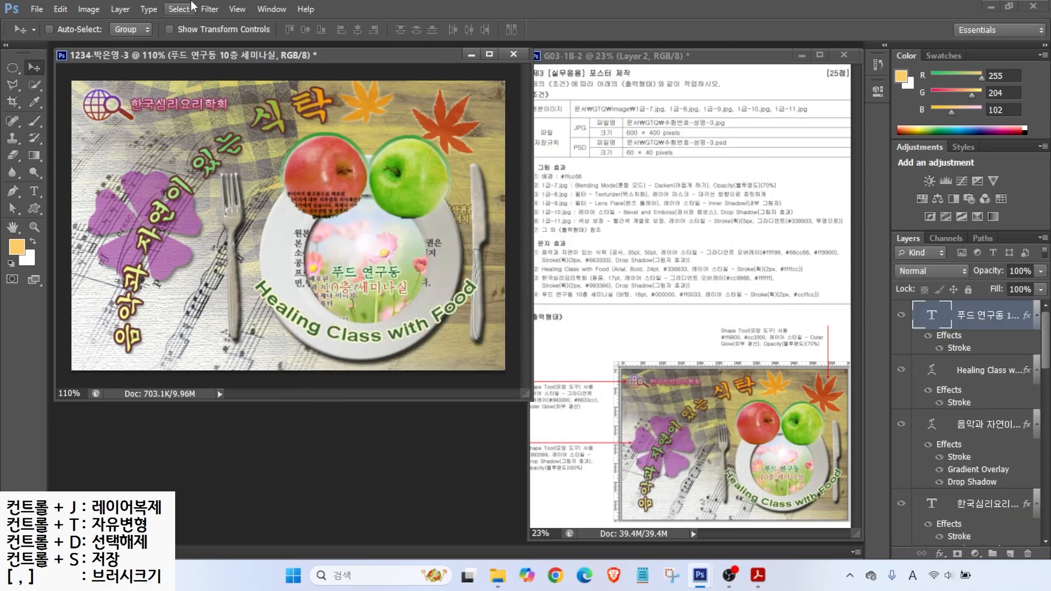
Step: Resize the poster image to 60×40 pixels with a 60 px width
left_click(85, 11)
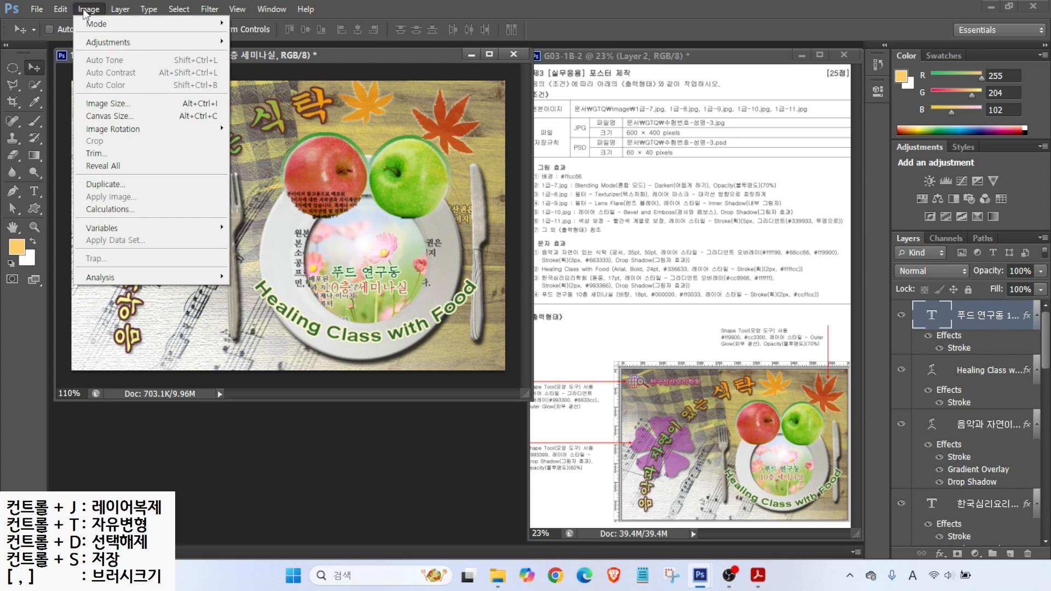
left_click(108, 104)
type("60")
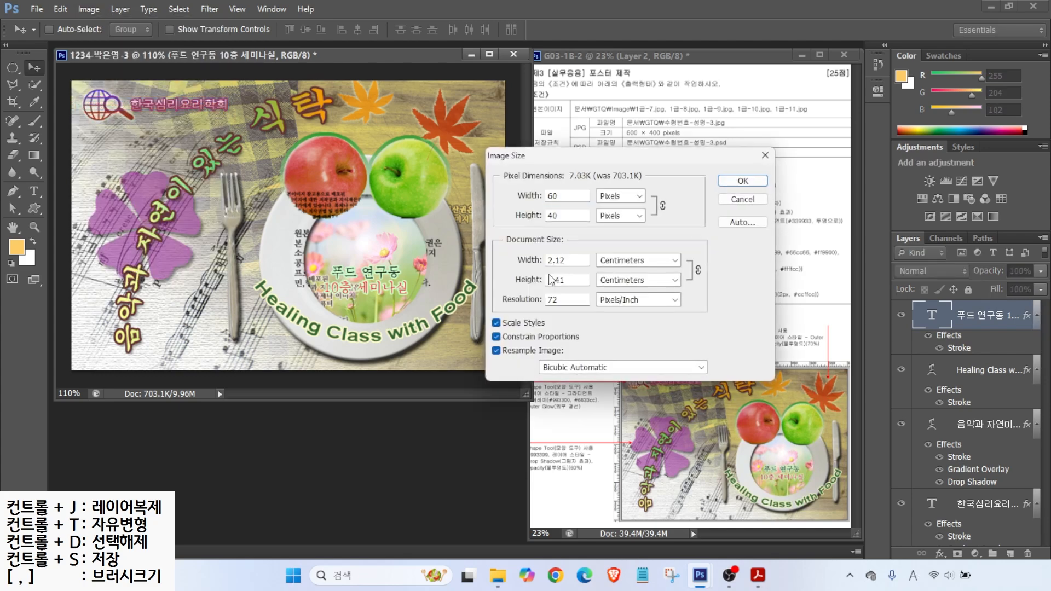
key("Return")
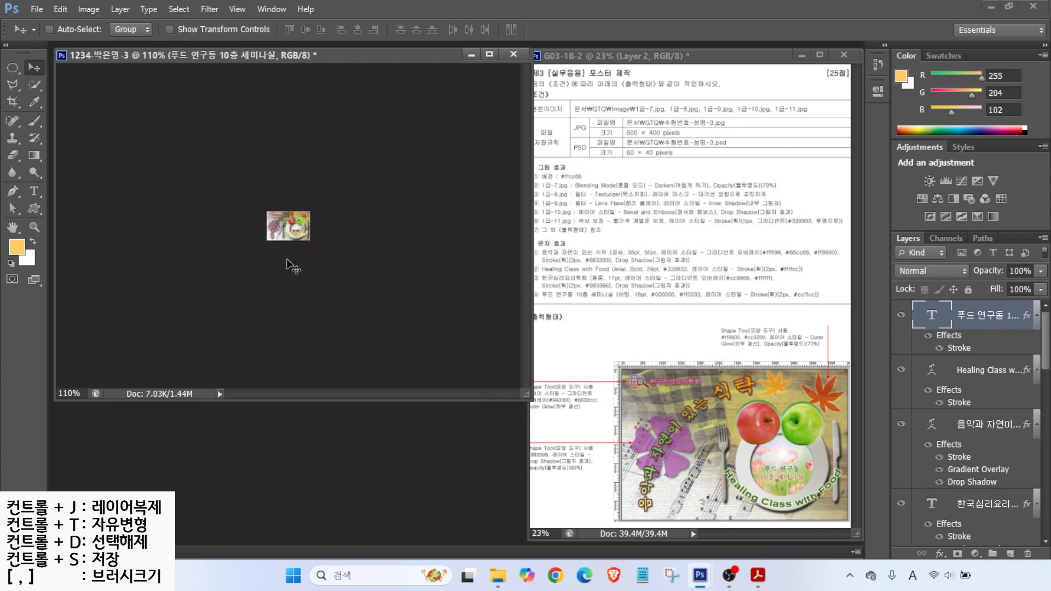
Step: Save the resized poster as the PSD file
left_click(39, 10)
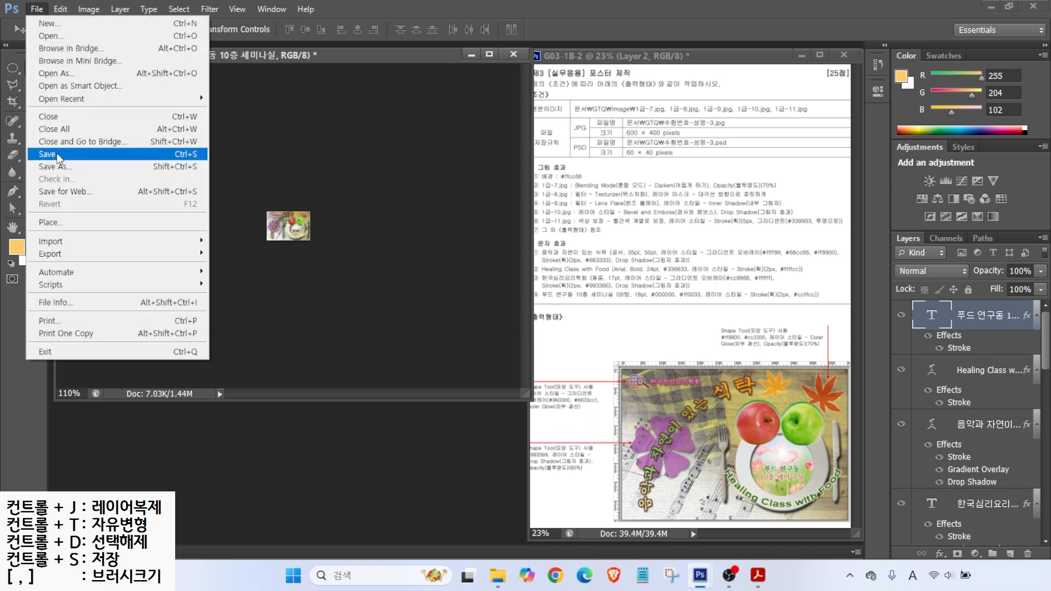
left_click(58, 155)
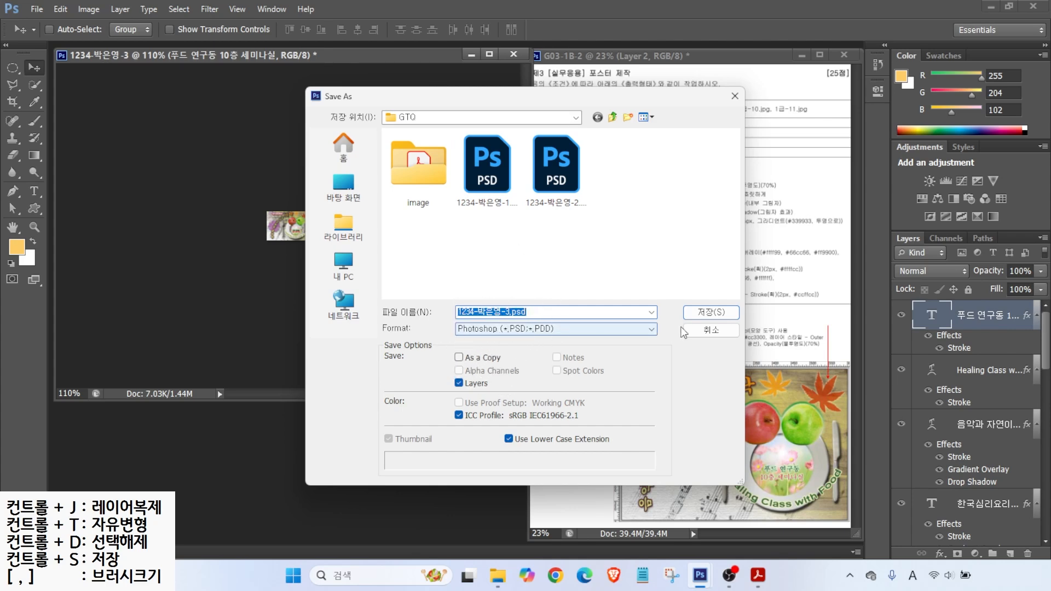
left_click(710, 312)
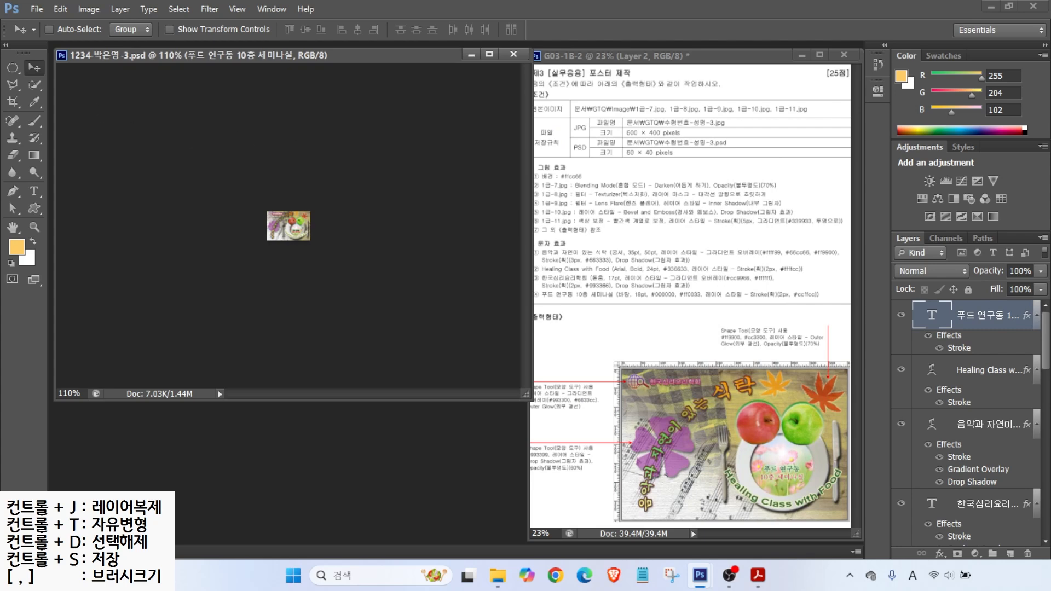
Step: Close the poster document and mark the file-size requirements on the reference sheet
key("ctrl+w")
left_click_drag(618, 113, 722, 141)
left_click_drag(613, 113, 576, 79)
key("Escape")
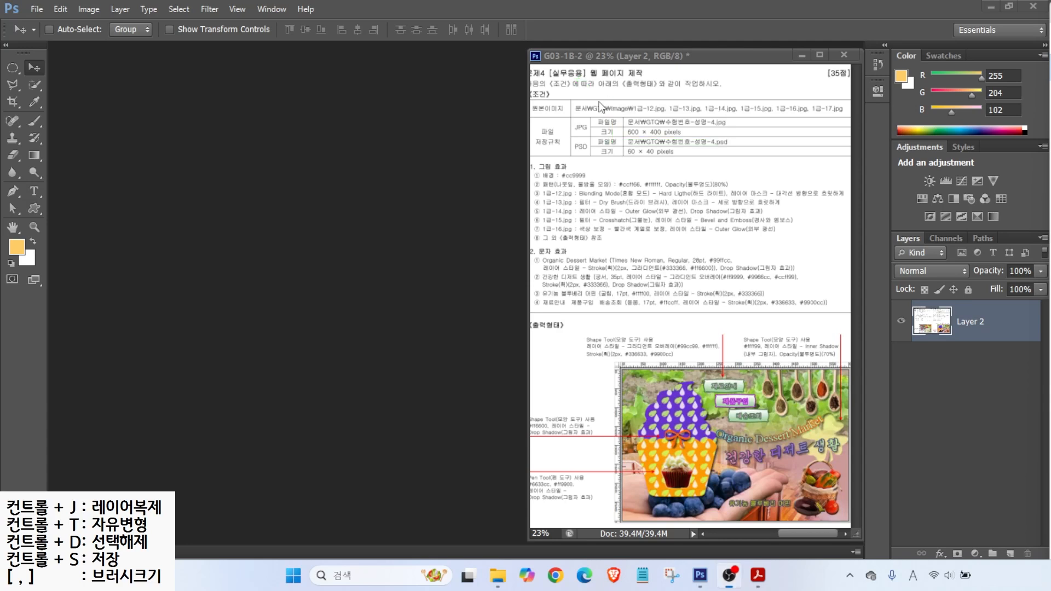
Step: Start a new document named with the candidate's number and name
left_click(30, 10)
left_click(44, 23)
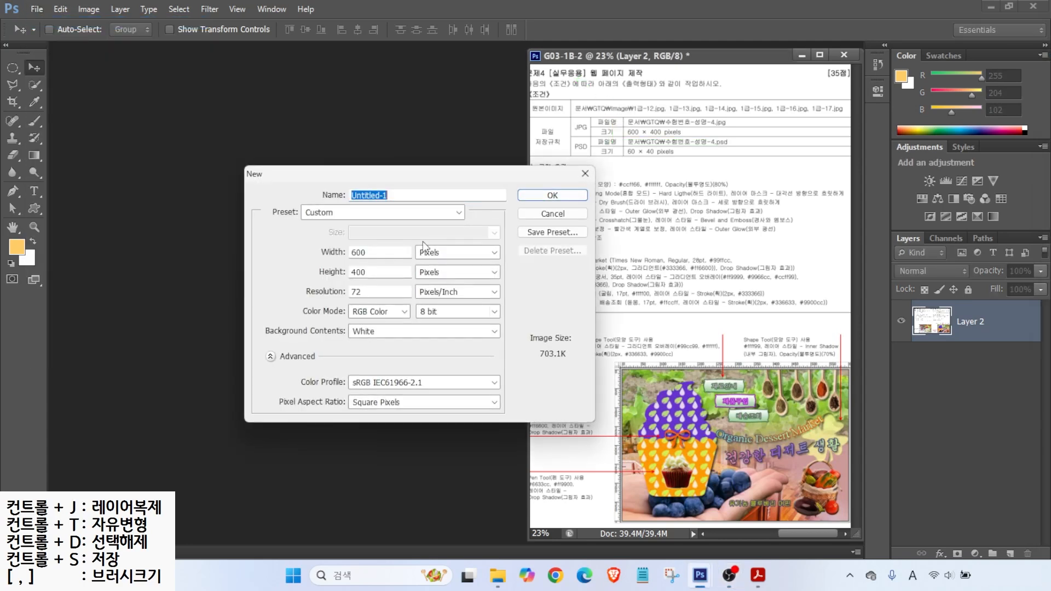
type("1234-")
key("Hangul")
type("바")
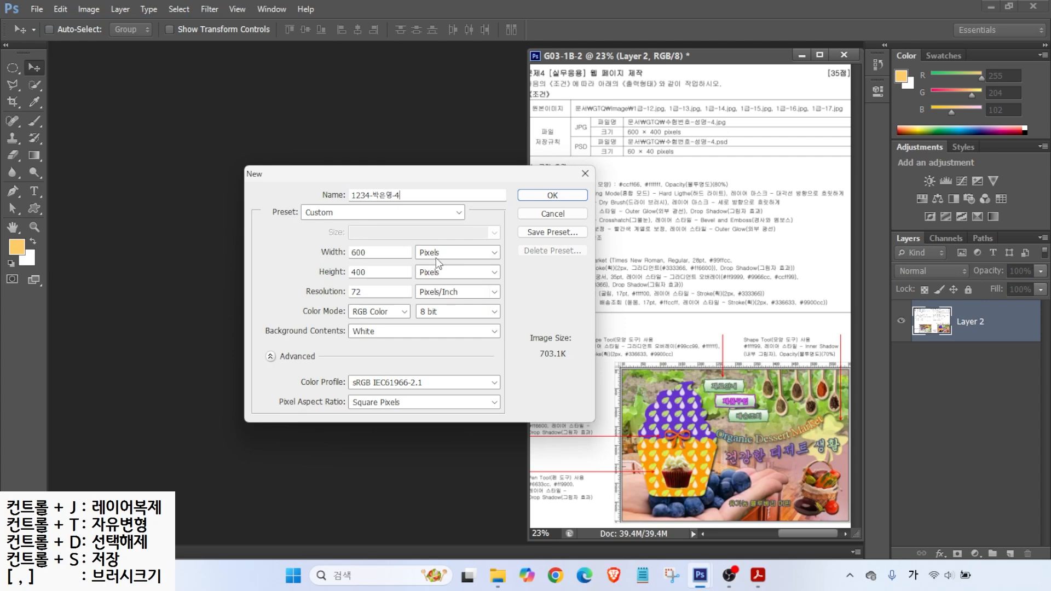
key("alt")
Step: Create it at 600×400 pixels and 72 ppi, then enlarge its window
mouse_move(351, 248)
left_mouse_down()
mouse_move(316, 228)
mouse_move(310, 246)
left_mouse_up()
left_click_drag(339, 278, 455, 321)
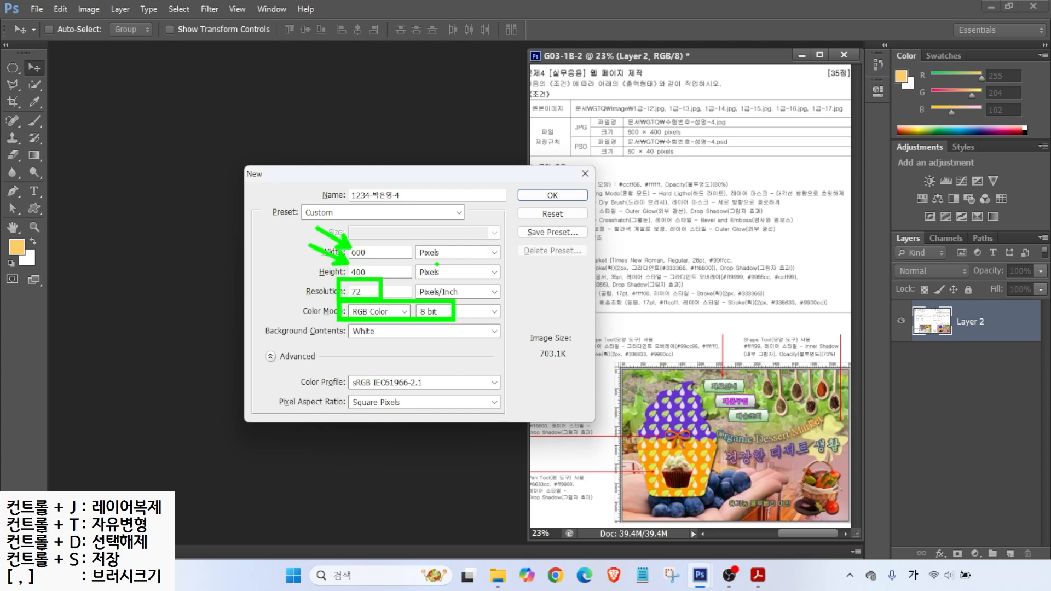
left_click_drag(411, 238, 453, 261)
mouse_move(448, 215)
left_mouse_down()
mouse_move(424, 207)
mouse_move(438, 233)
left_mouse_up()
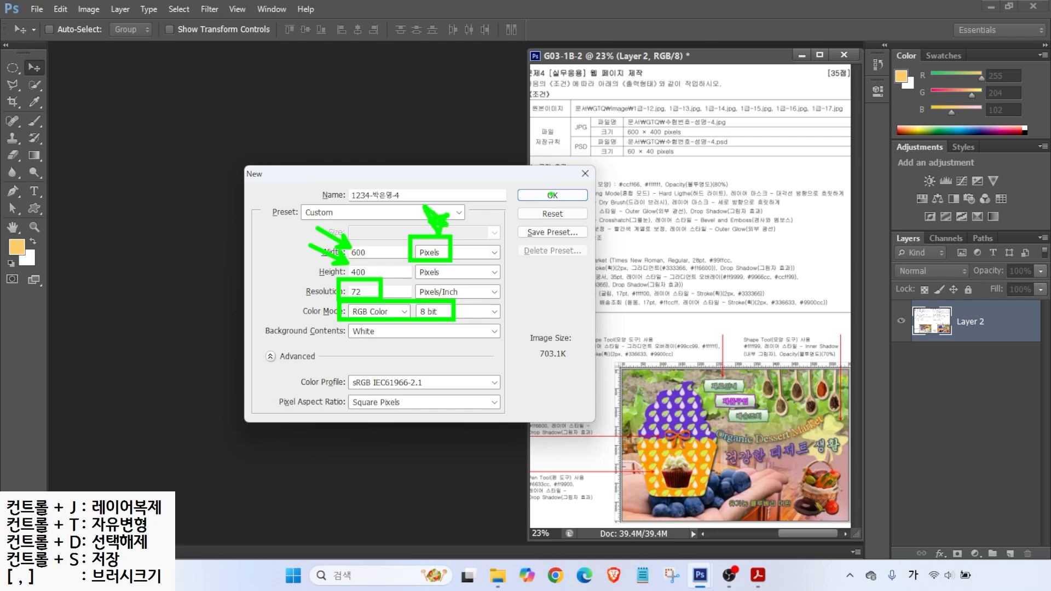
left_click(553, 195)
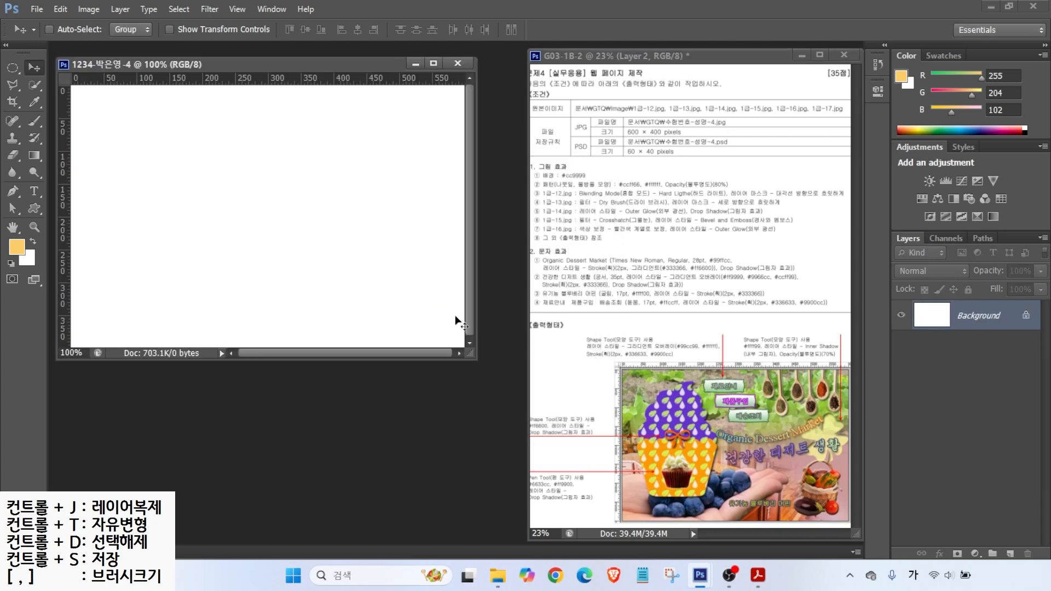
left_click_drag(474, 359, 530, 387)
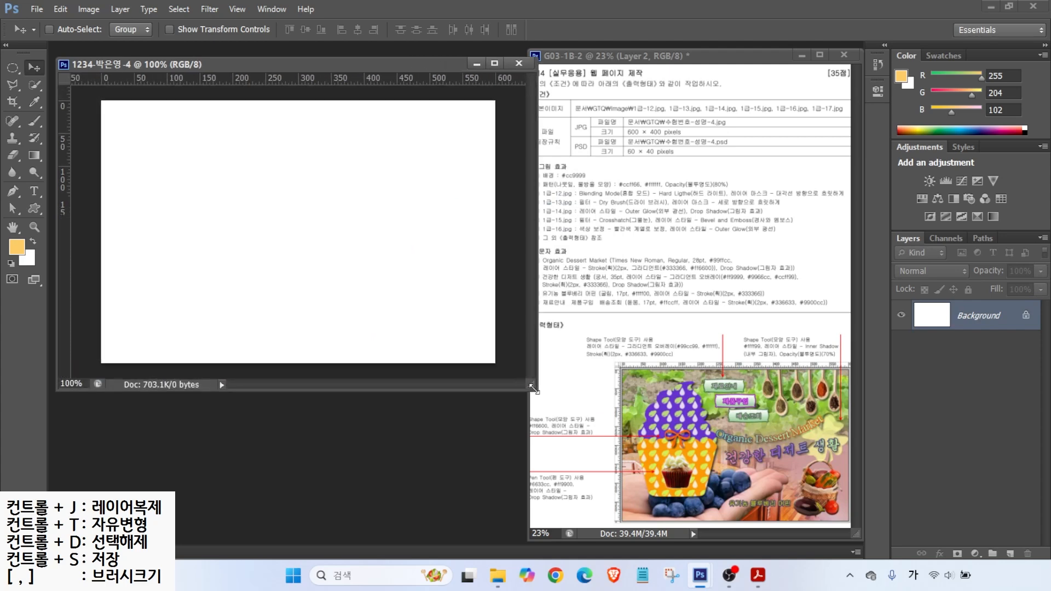
Step: Set the foreground colour to pink #cc9999
key("ctrl+2")
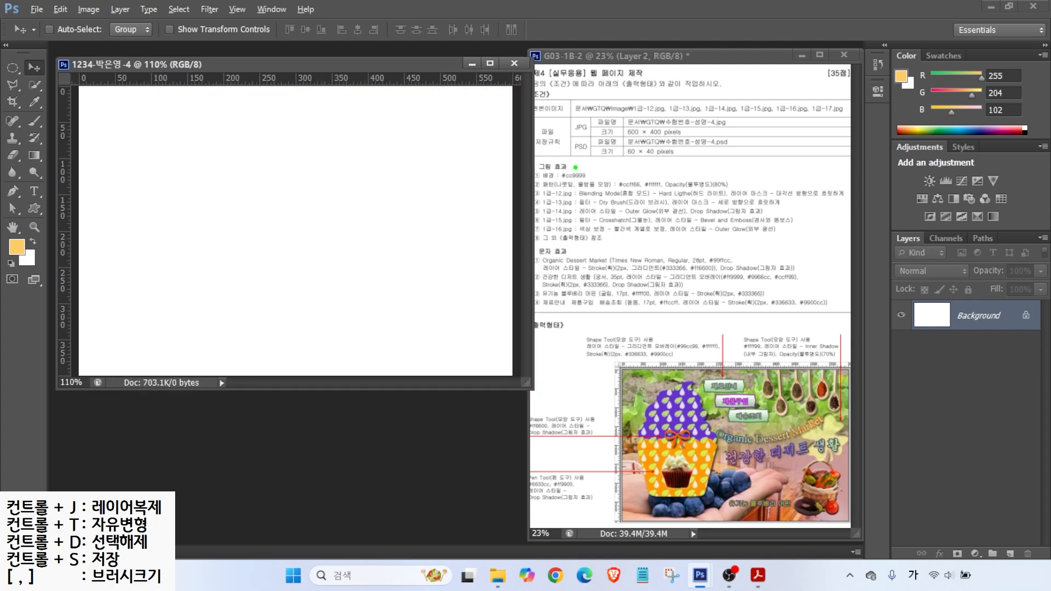
left_click_drag(570, 169, 602, 136)
key("Escape")
key("ctrl")
left_click(18, 248)
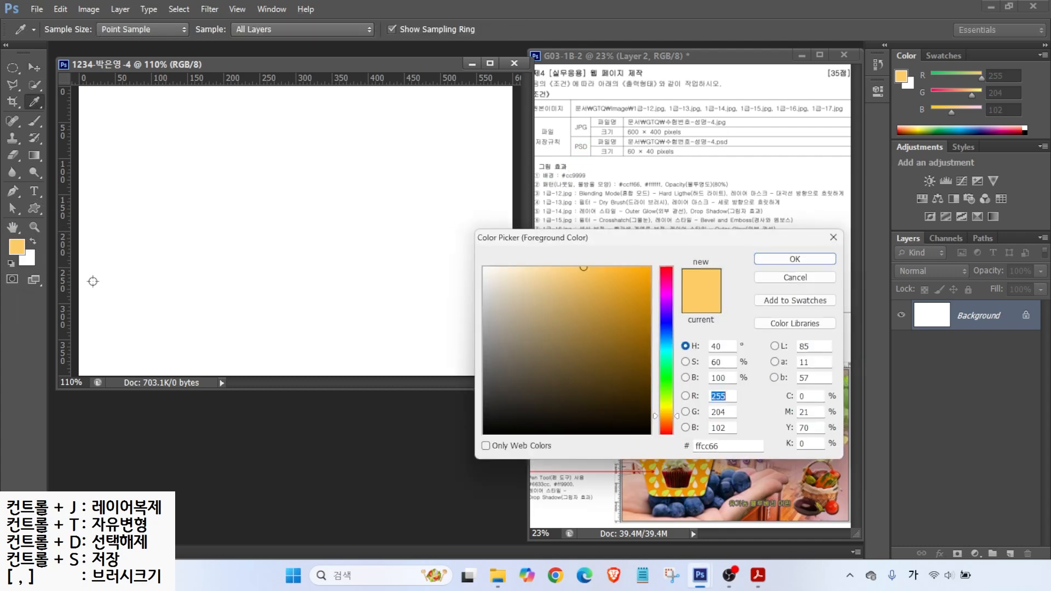
left_click(725, 446)
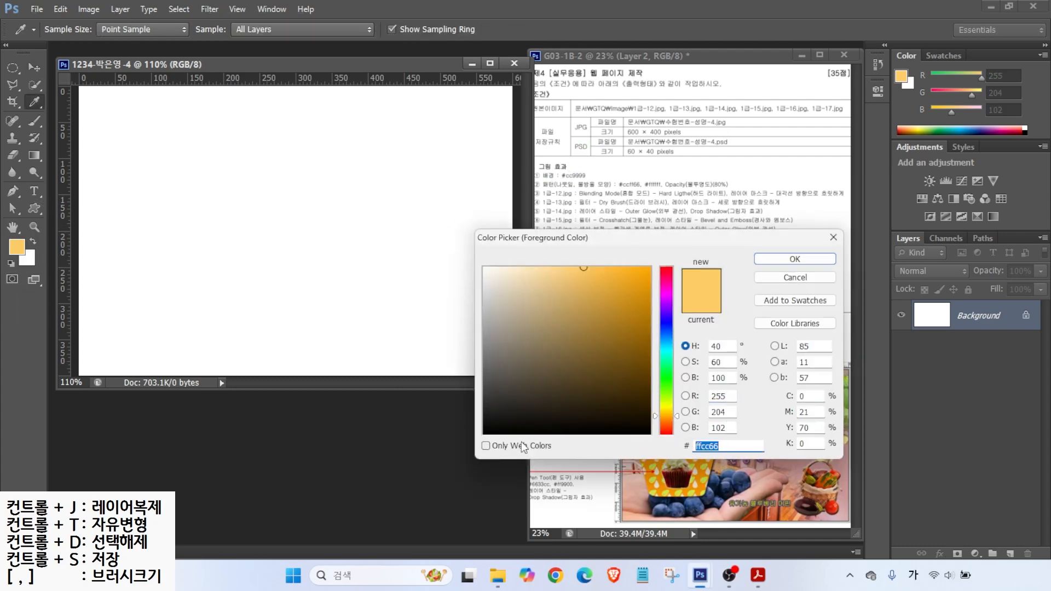
type("cc9999")
key("Return")
key("v")
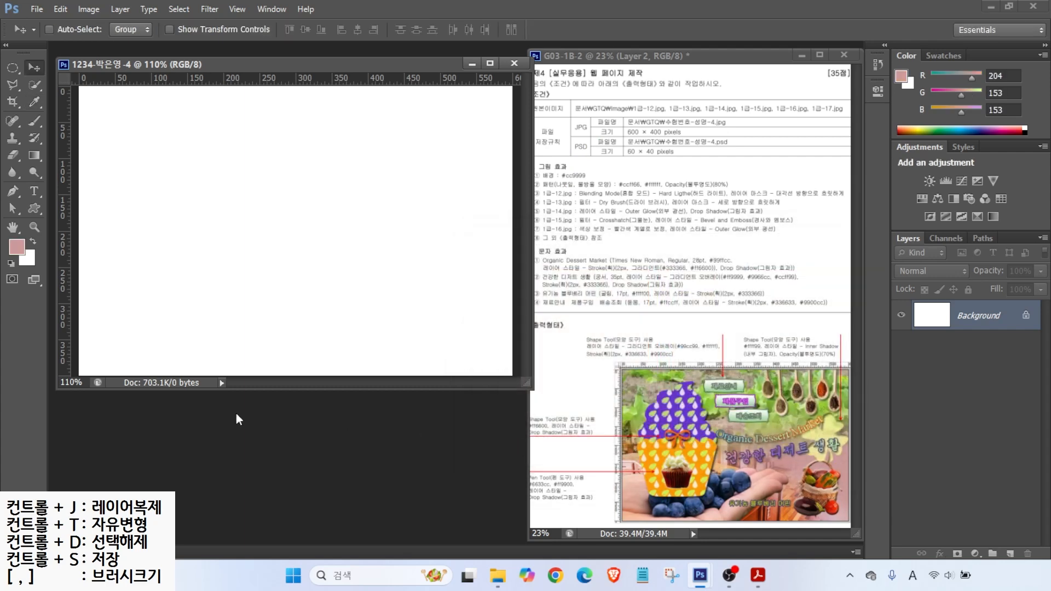
Step: Fill the whole canvas with the foreground colour using Edit > Fill
left_click(61, 9)
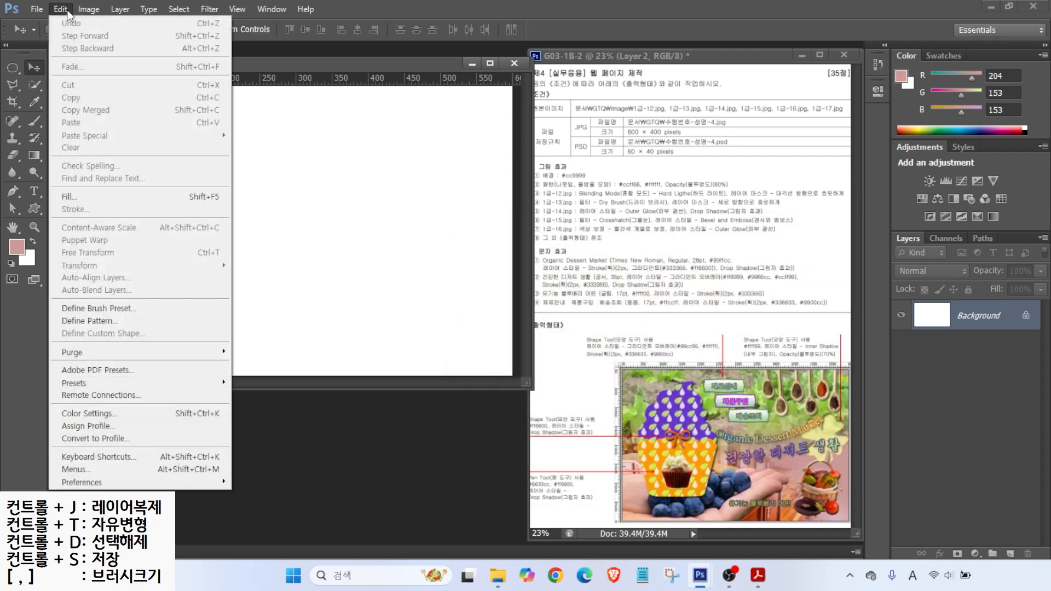
left_click(69, 197)
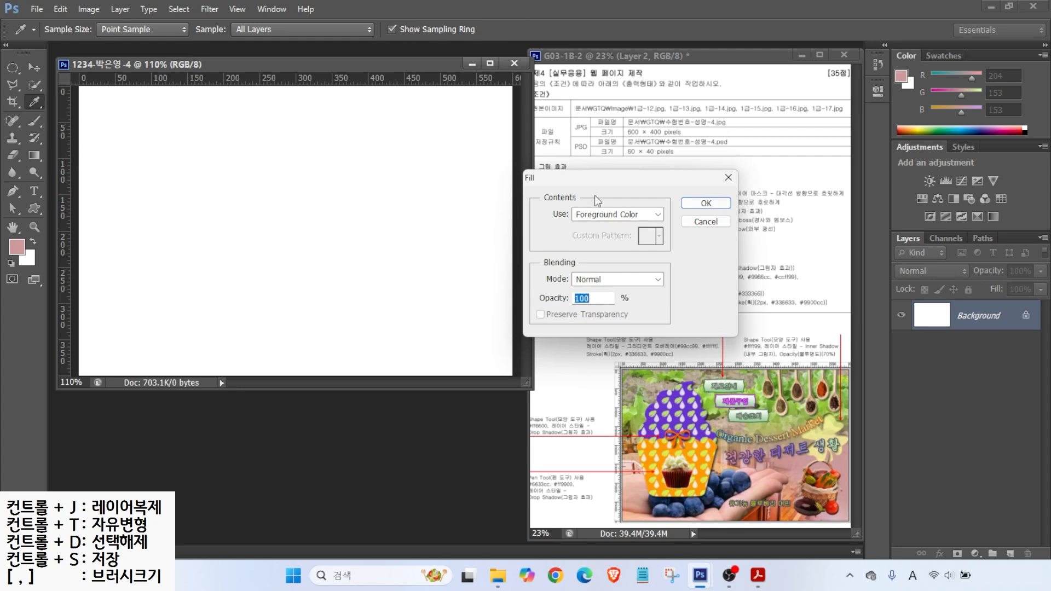
left_click(697, 200)
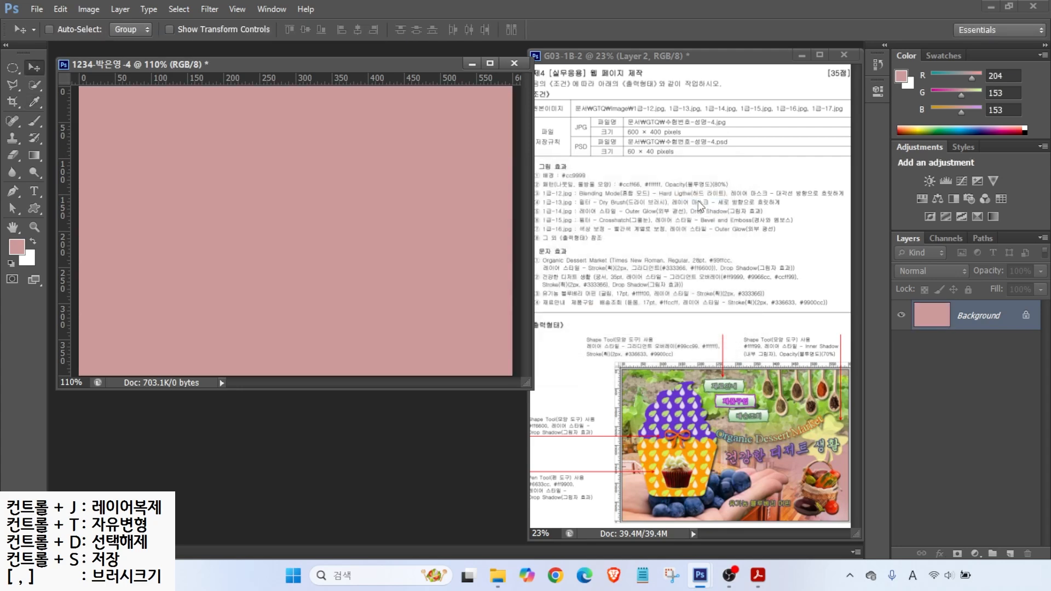
key("ctrl")
left_click_drag(559, 191, 619, 190)
mouse_move(675, 398)
left_mouse_down()
mouse_move(658, 414)
mouse_move(663, 388)
mouse_move(700, 395)
left_mouse_up()
key("Escape")
key("ctrl+2")
left_click_drag(670, 404, 670, 331)
left_click_drag(682, 403, 682, 330)
left_click_drag(694, 403, 694, 319)
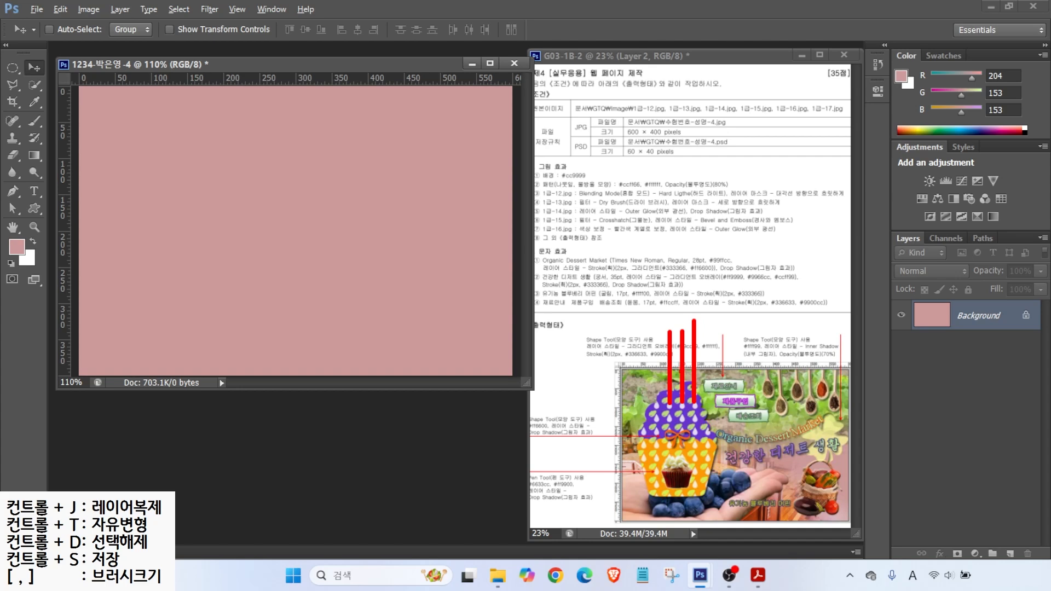
left_click_drag(656, 404, 656, 327)
left_click_drag(658, 426, 593, 426)
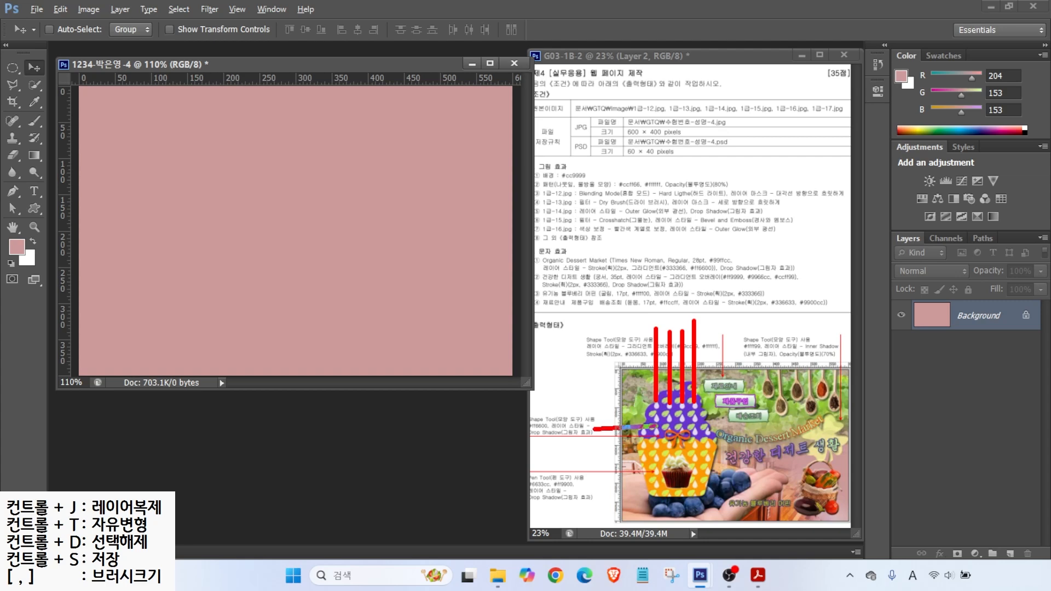
left_click_drag(659, 410, 591, 411)
left_click_drag(661, 397, 589, 397)
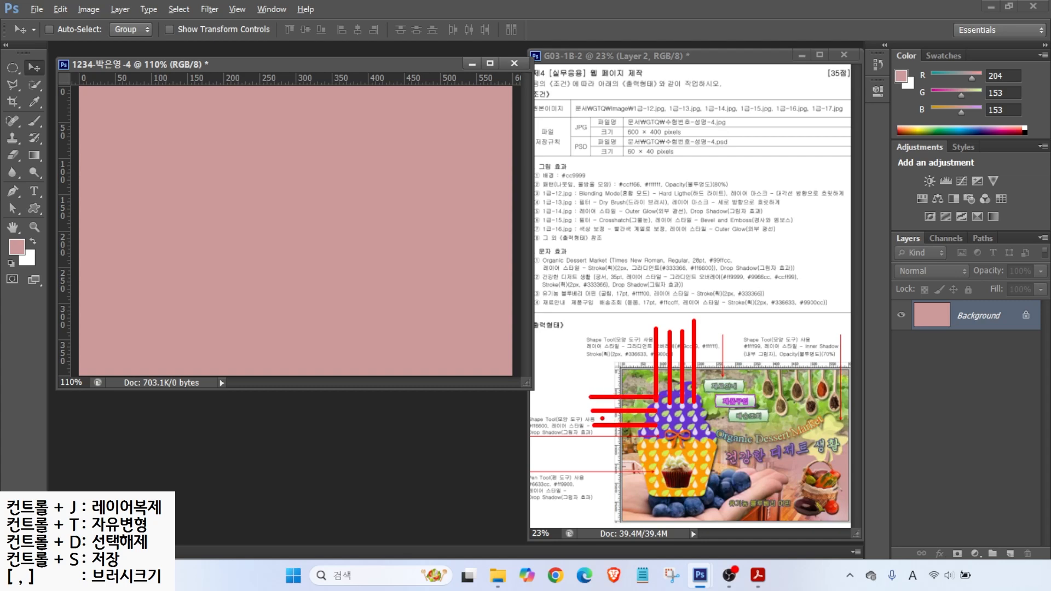
left_click_drag(564, 438, 609, 417)
key("Escape")
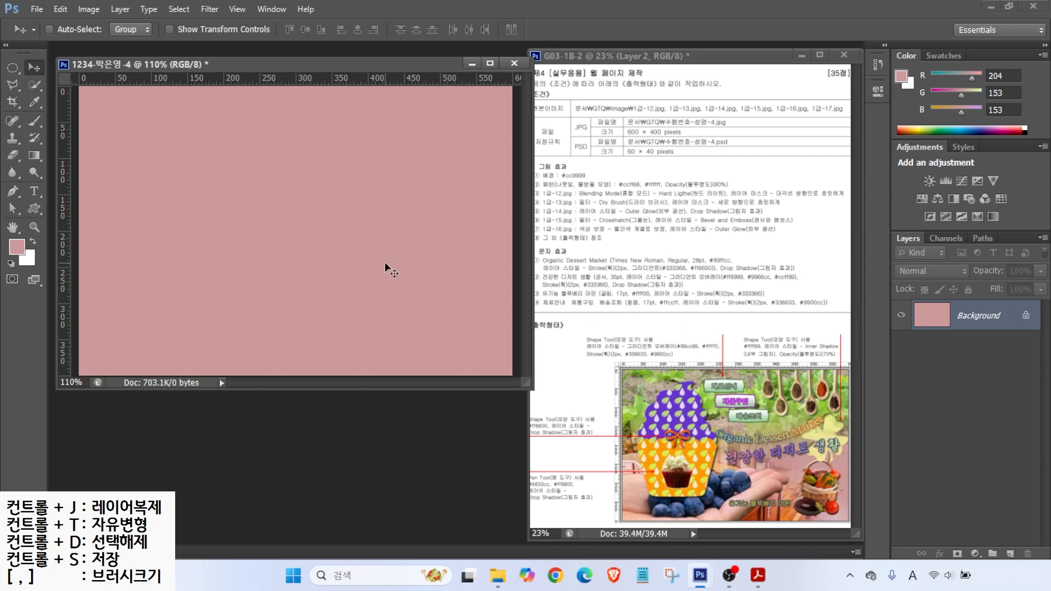
left_click(37, 9)
Step: Set up a 35×35 pixel document with Transparent background contents
left_click(47, 28)
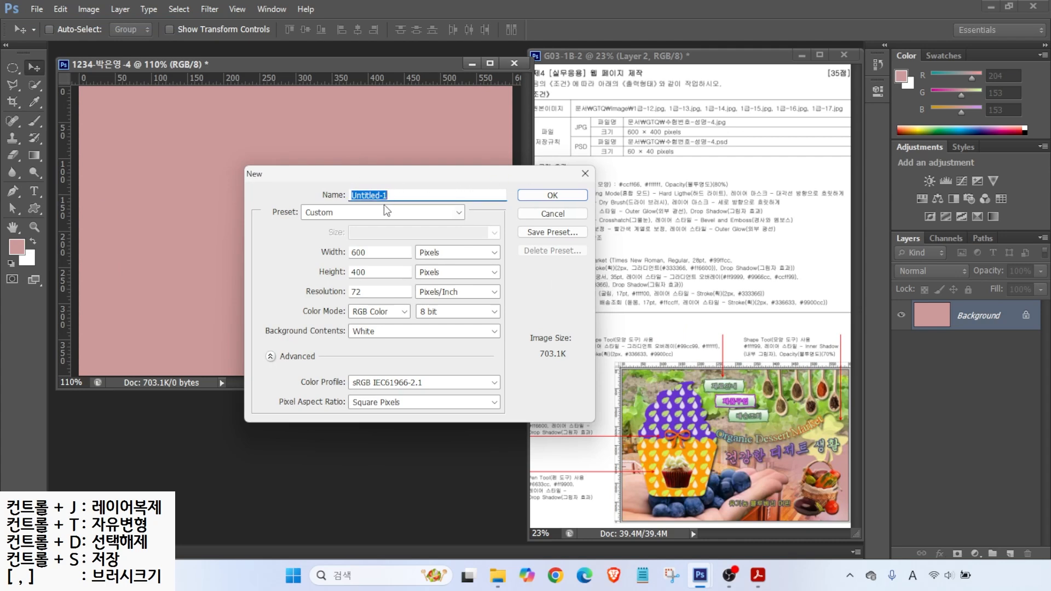
key("Tab")
type("35")
key("Tab")
key("Tab")
type("35")
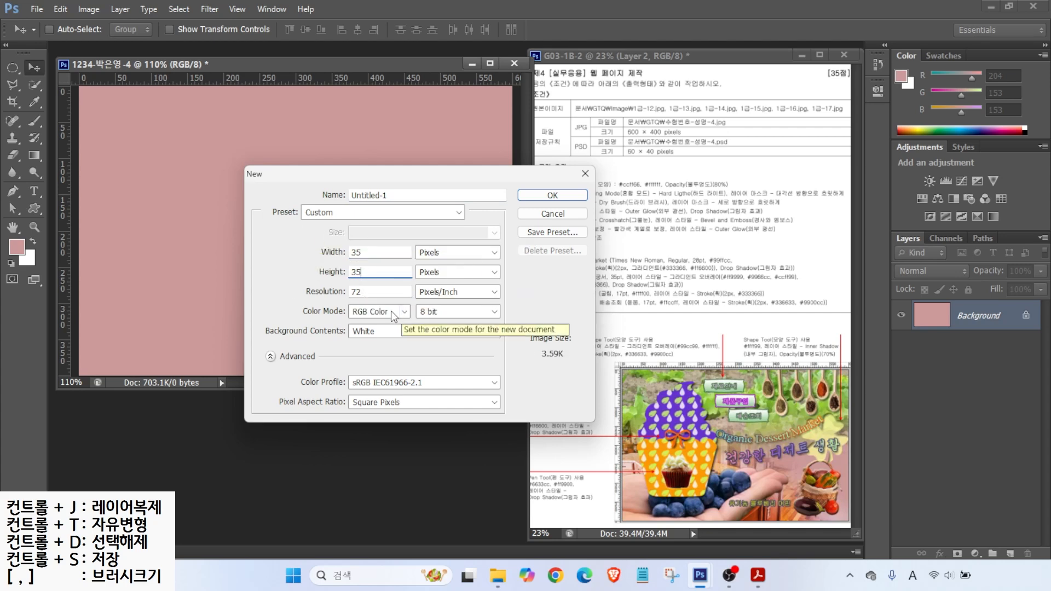
left_click(370, 330)
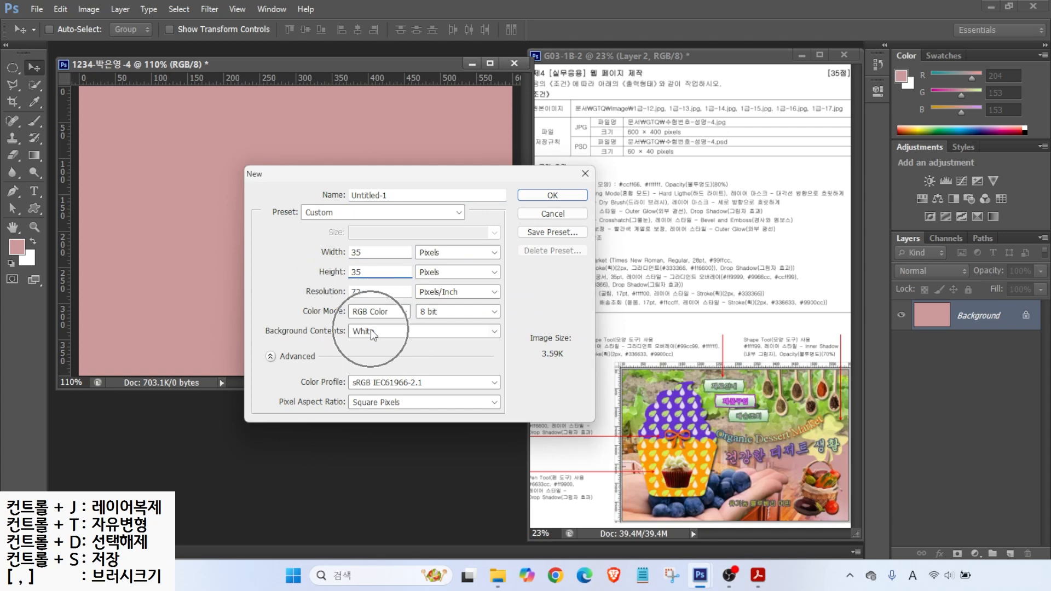
left_click(372, 372)
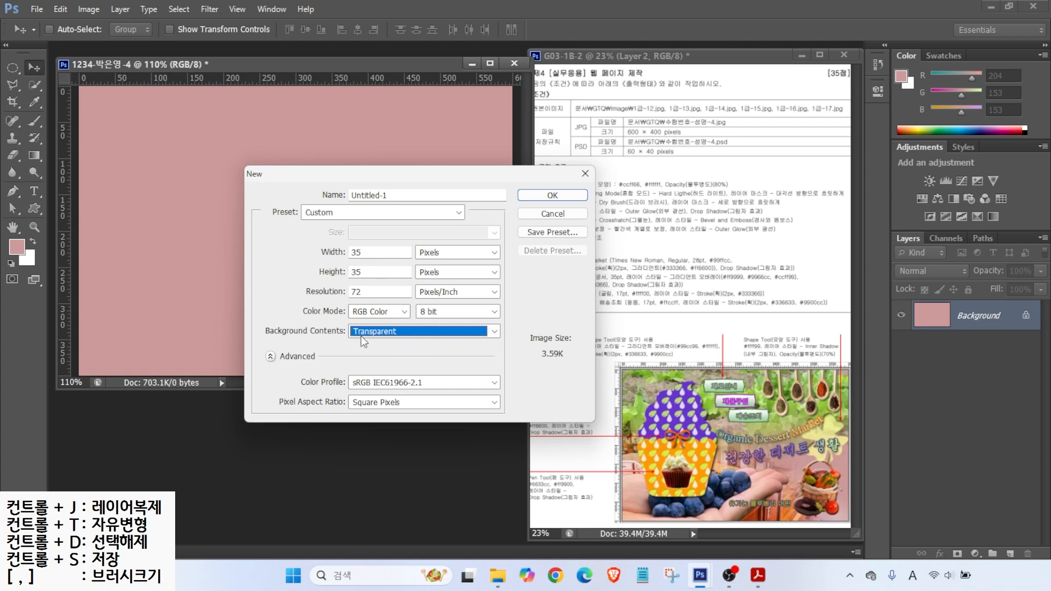
Step: Create the transparent 35×35 px document, fit it to the window, and select the Custom Shape Tool
left_click(541, 196)
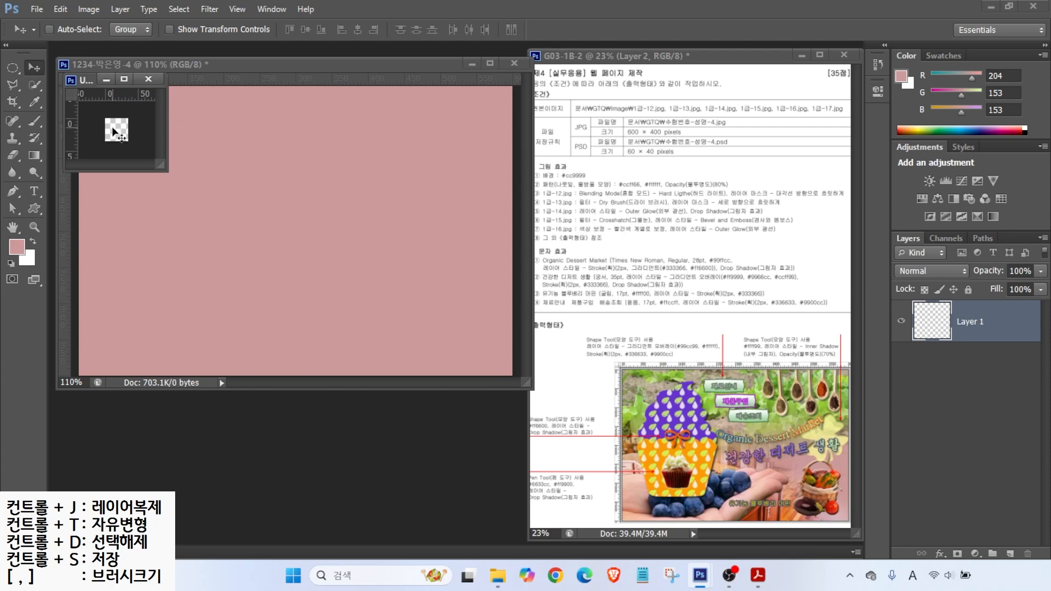
double_click(12, 226)
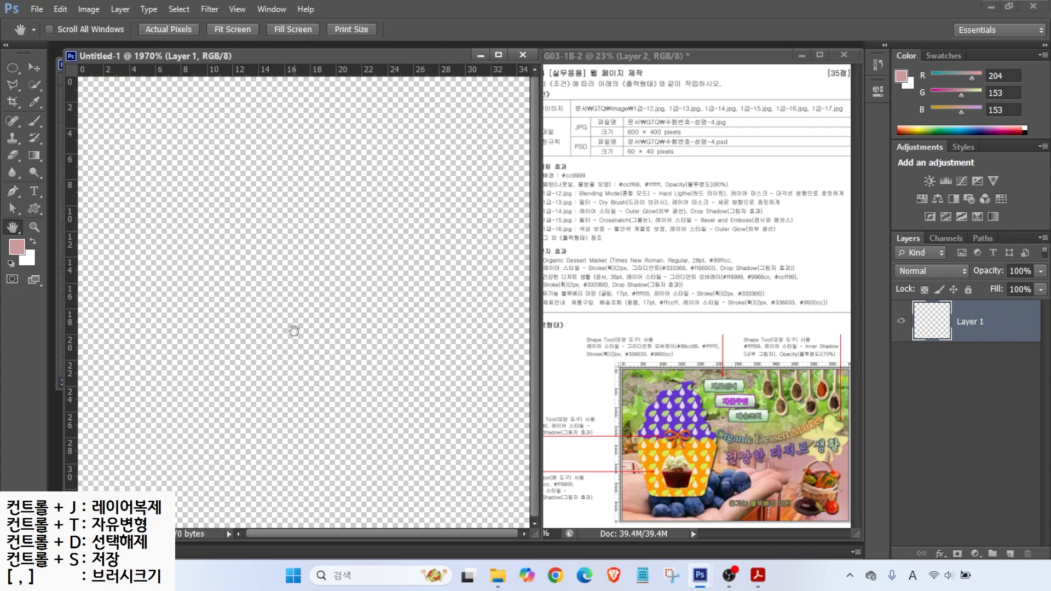
left_click(37, 207)
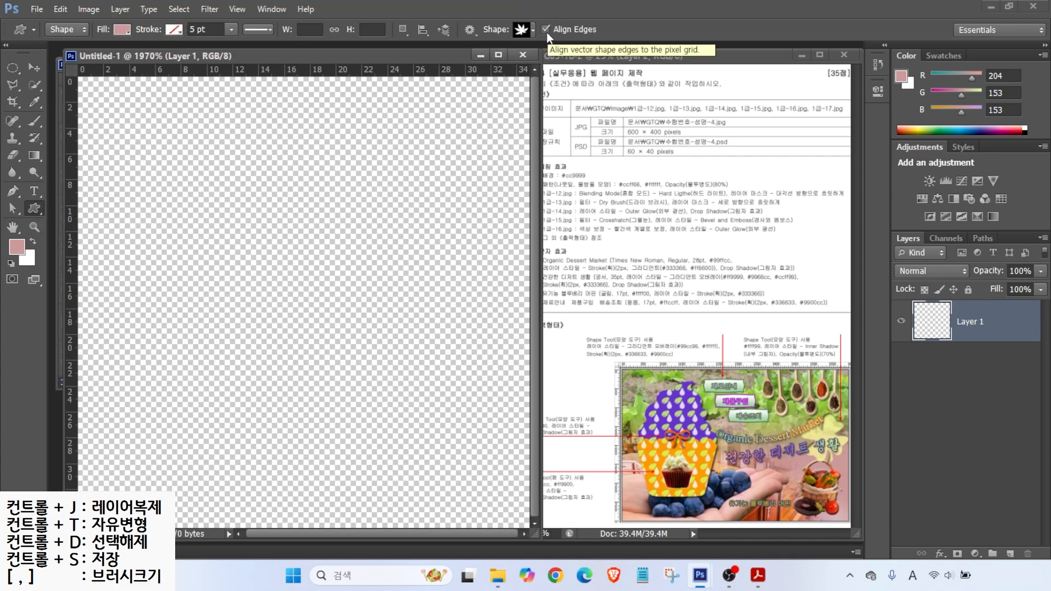
Step: Draw a water-drop custom shape on the lower part of the tile canvas
left_click(527, 29)
double_click(667, 105)
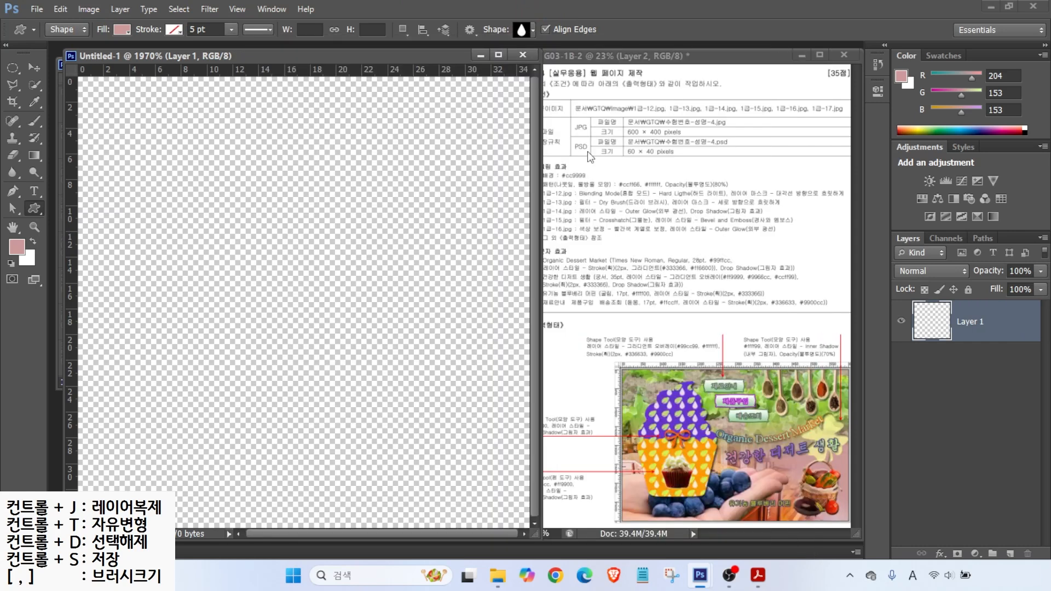
left_click_drag(310, 257, 449, 471)
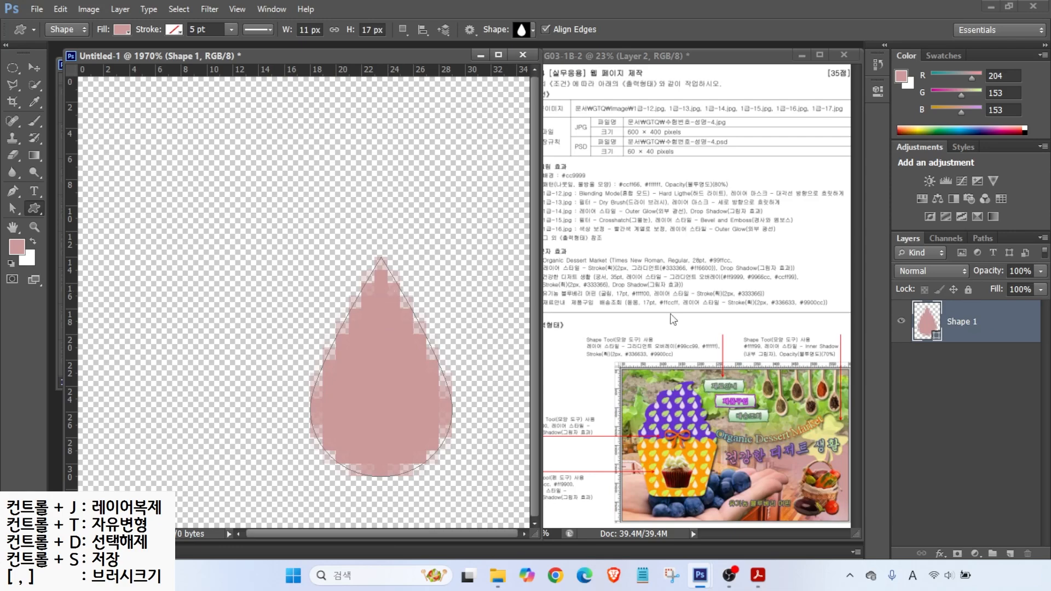
Step: Change the water drop's fill colour to white #ffffff
double_click(924, 323)
left_click_drag(488, 272, 458, 252)
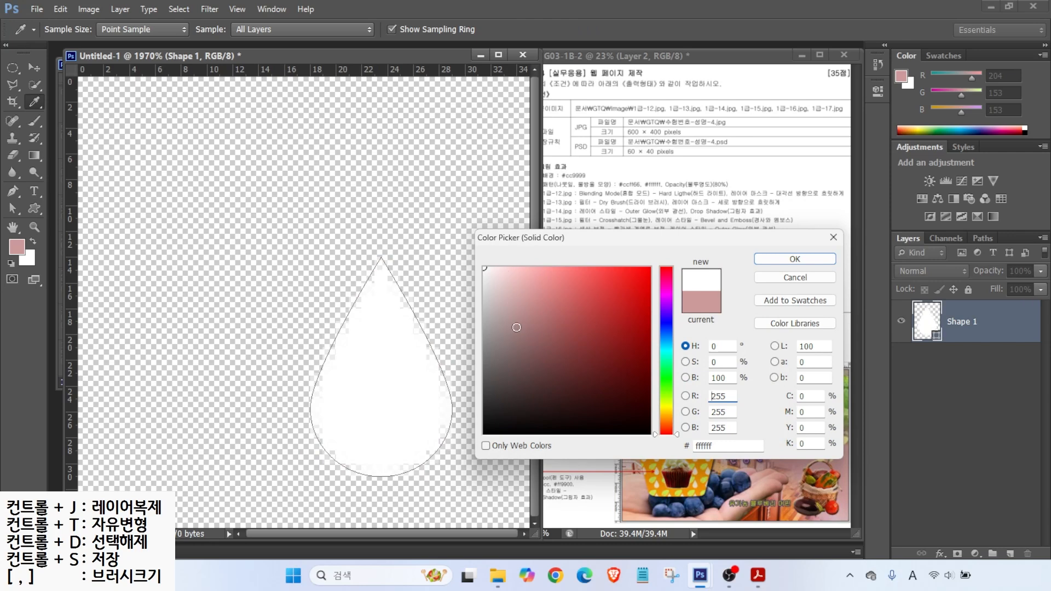
key("Return")
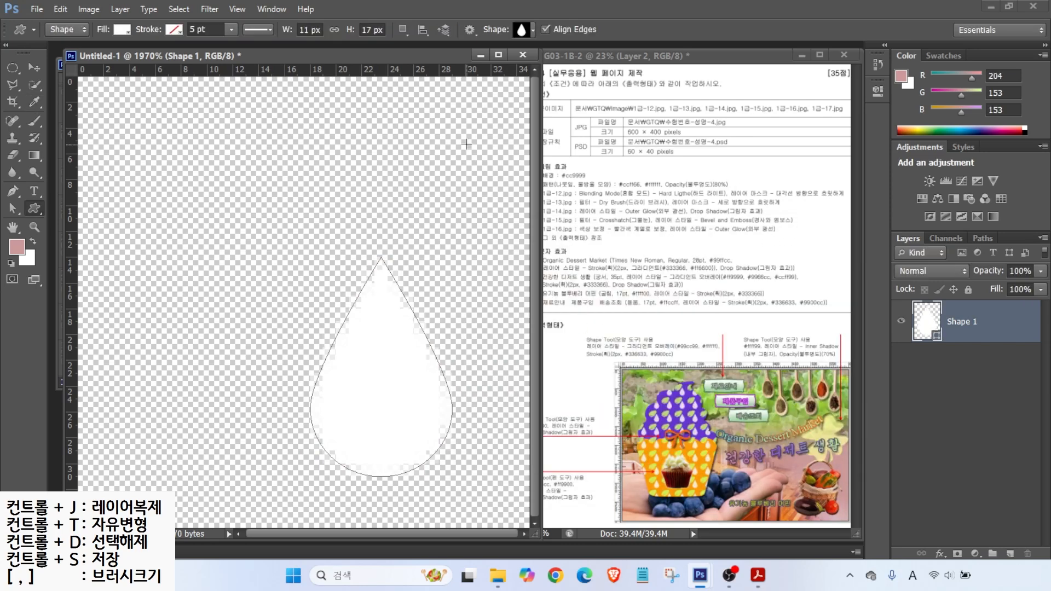
left_click(521, 29)
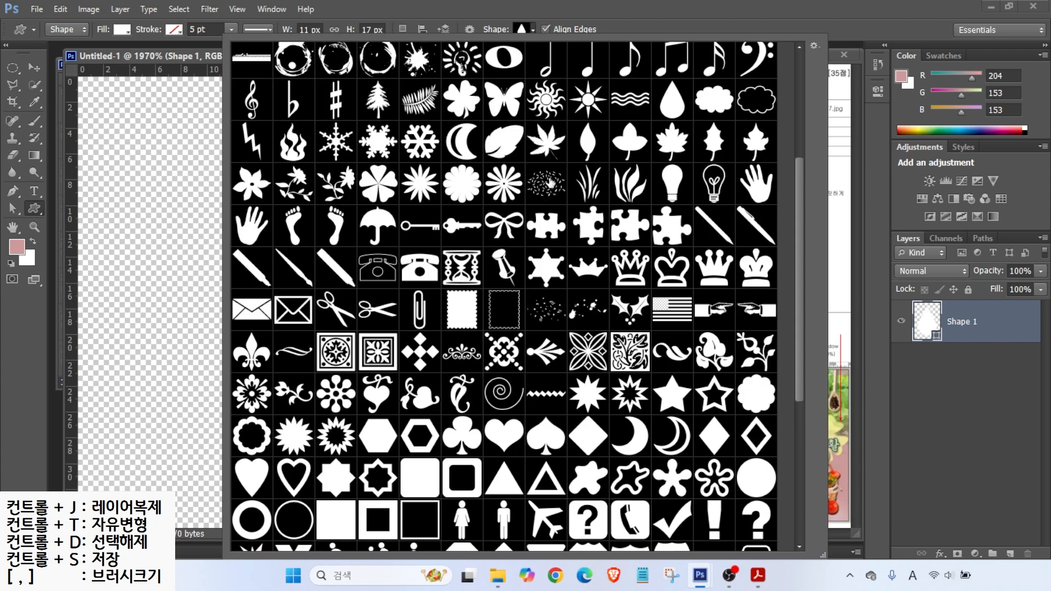
Step: Draw a leaf shape at the upper left and fill it light green #ccff66
double_click(502, 141)
left_click_drag(114, 114, 378, 333)
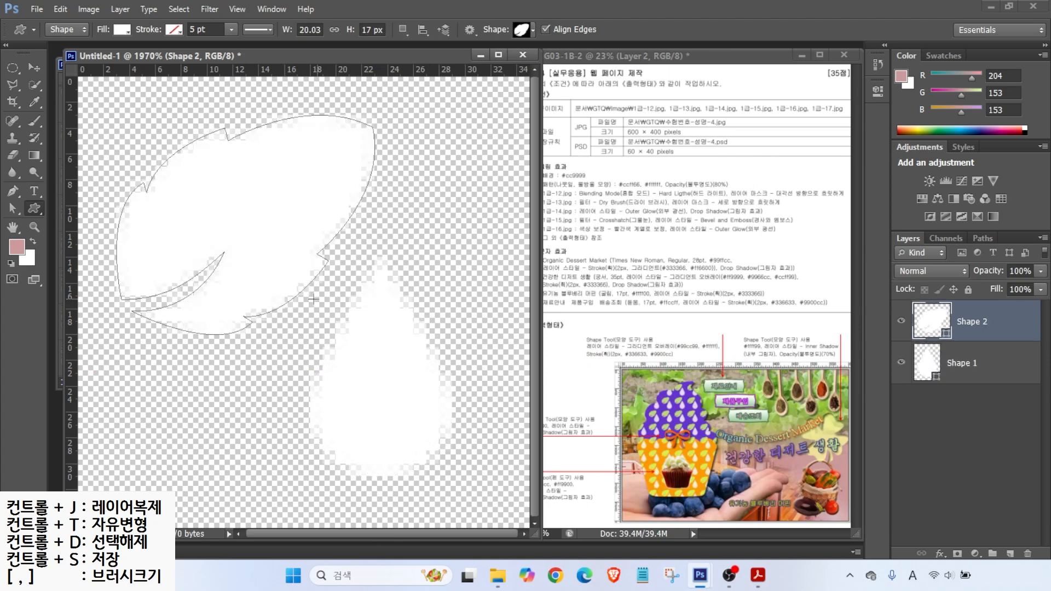
double_click(931, 323)
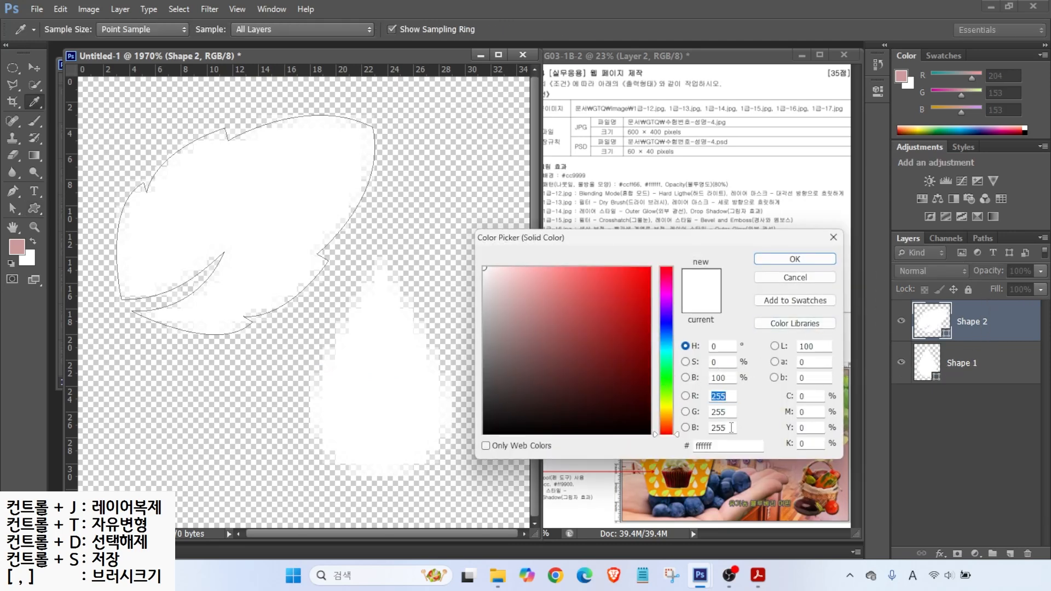
left_click(728, 446)
type("ccff66")
key("Return")
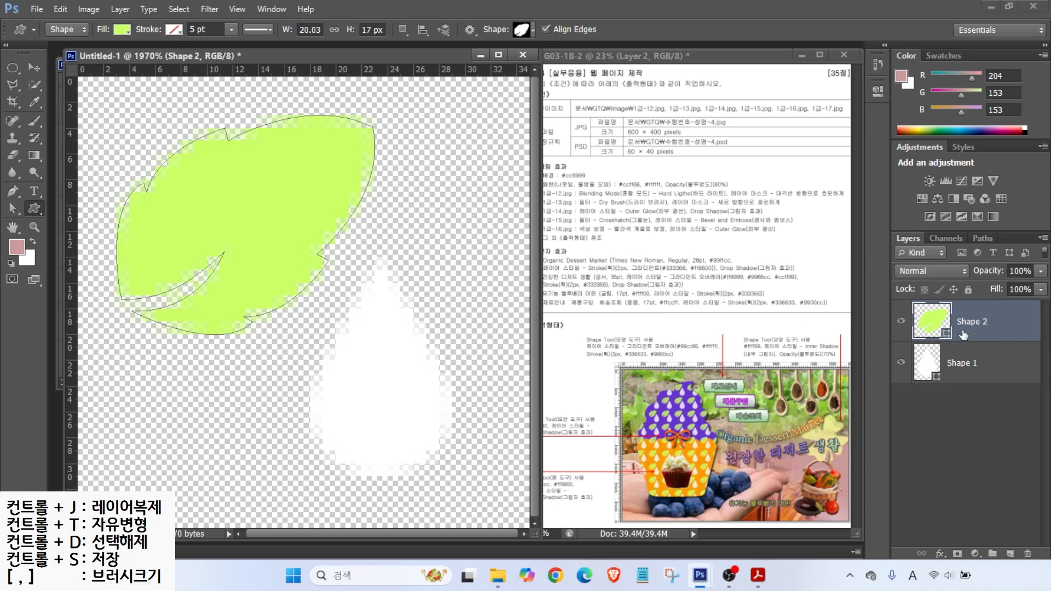
Step: Move the white water drop on Shape 1 up toward the leaf
left_click(931, 361)
left_click(34, 68)
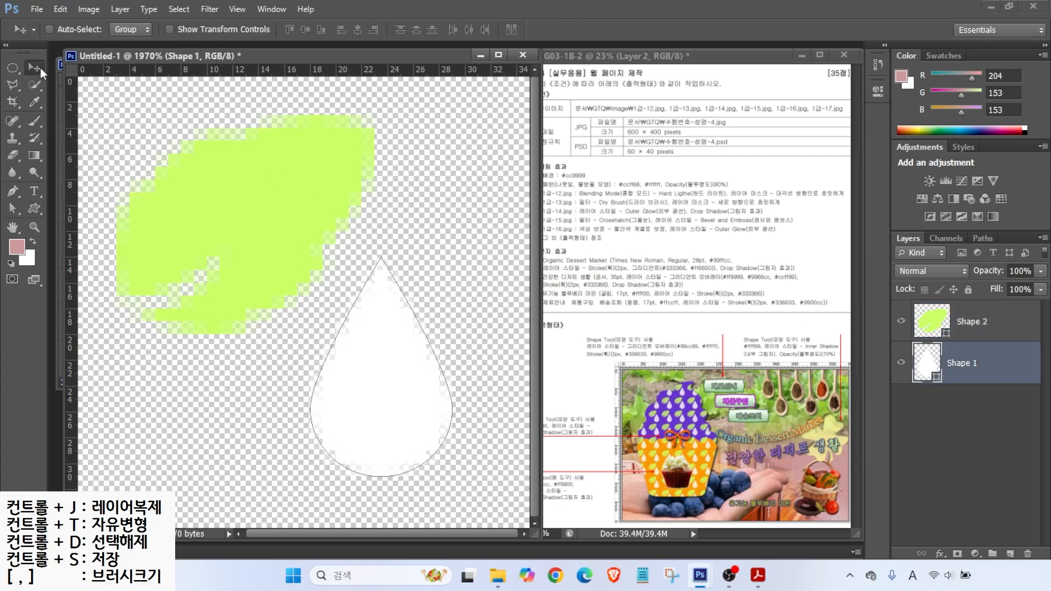
mouse_move(391, 344)
left_mouse_down()
mouse_move(368, 324)
mouse_move(402, 337)
left_mouse_up()
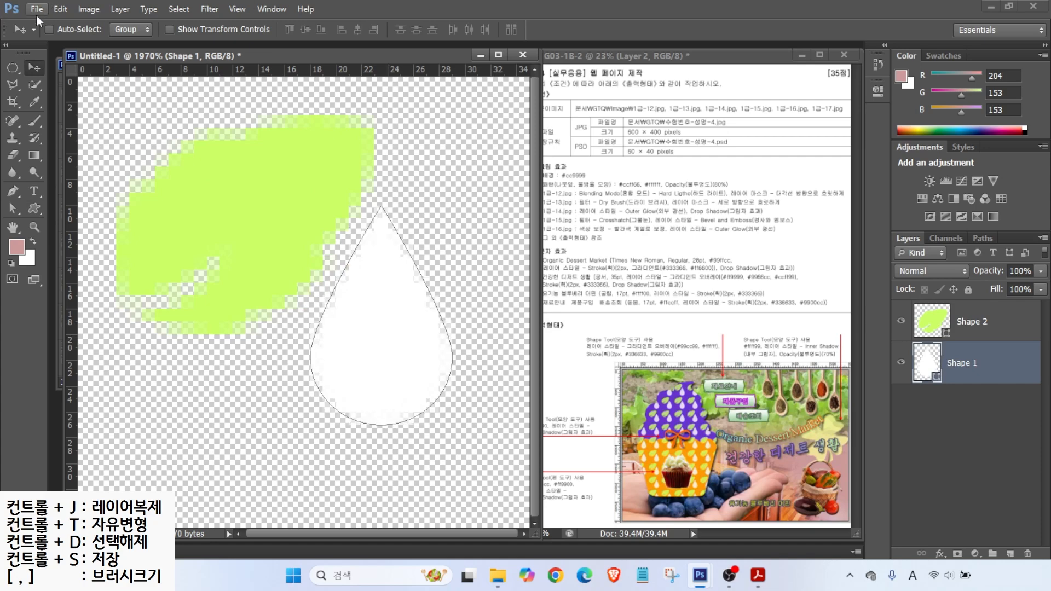
Step: Define the tile as a pattern named '남뭇잎, 물방울 모양'
left_click(60, 9)
left_click(77, 320)
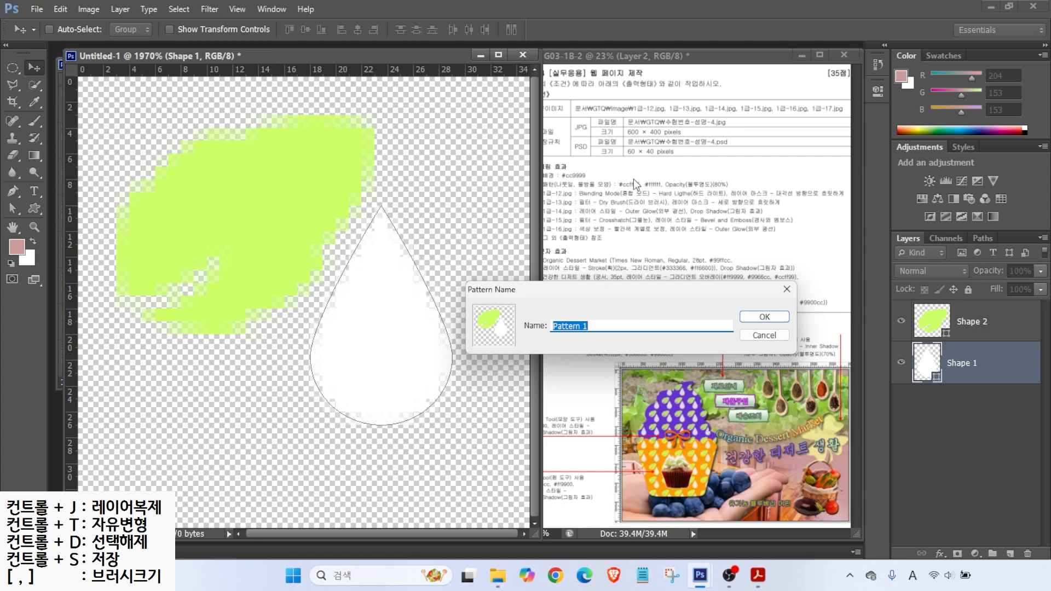
type("s")
key("BackSpace")
key("Hangul")
type("남뭇잎, 물방울 모양")
key("Return")
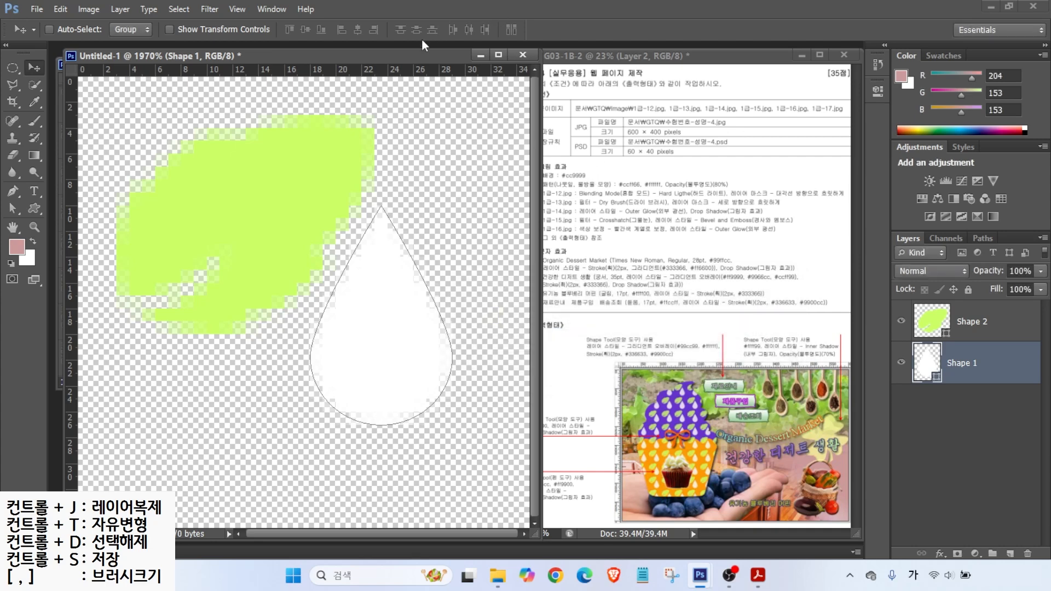
Step: Close the Untitled-1 tile document without saving
left_click_drag(400, 58, 431, 89)
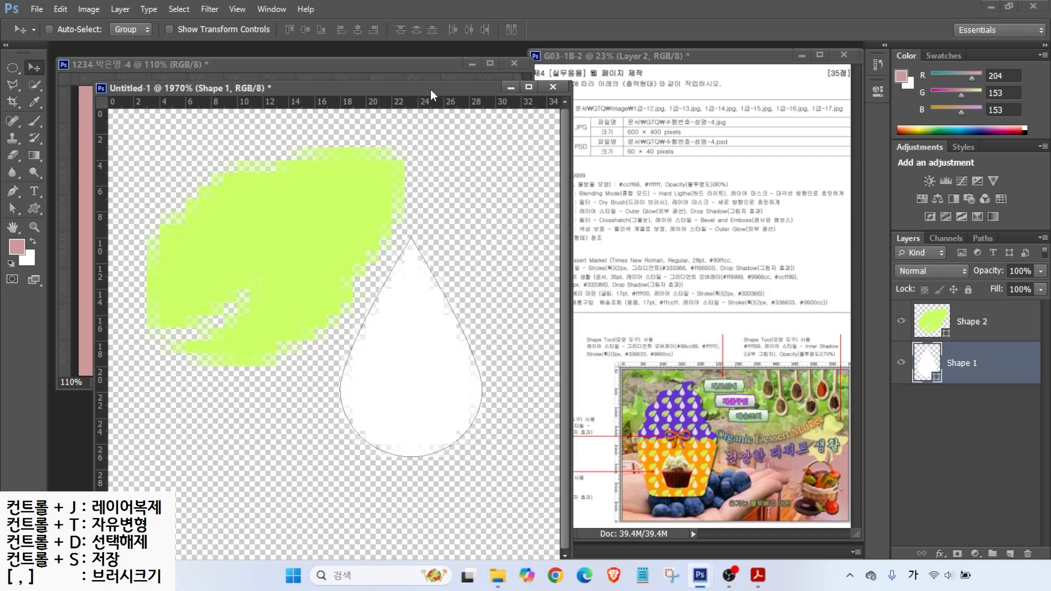
left_click(551, 87)
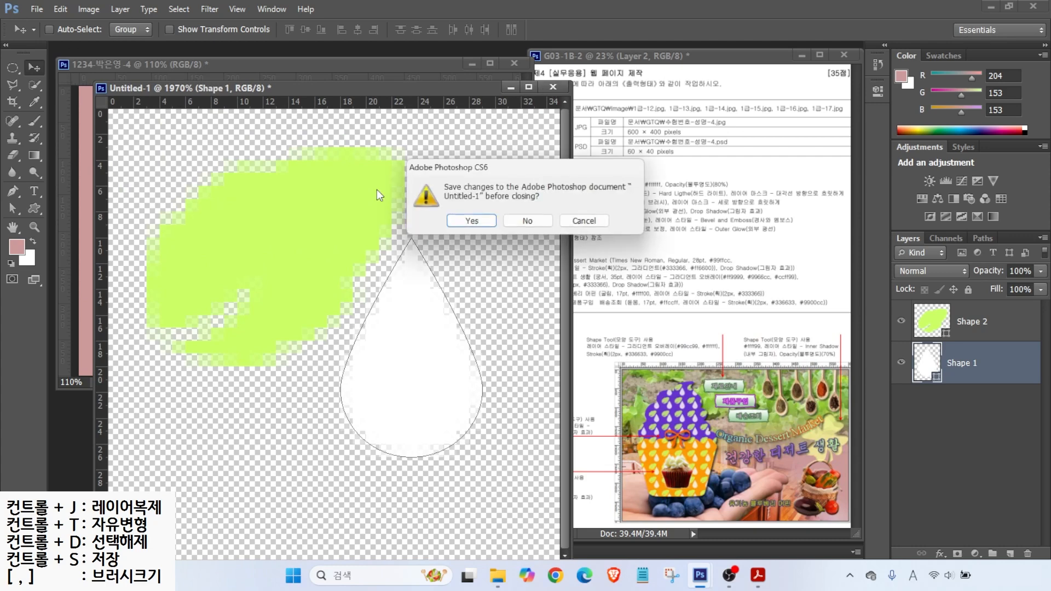
left_click(525, 221)
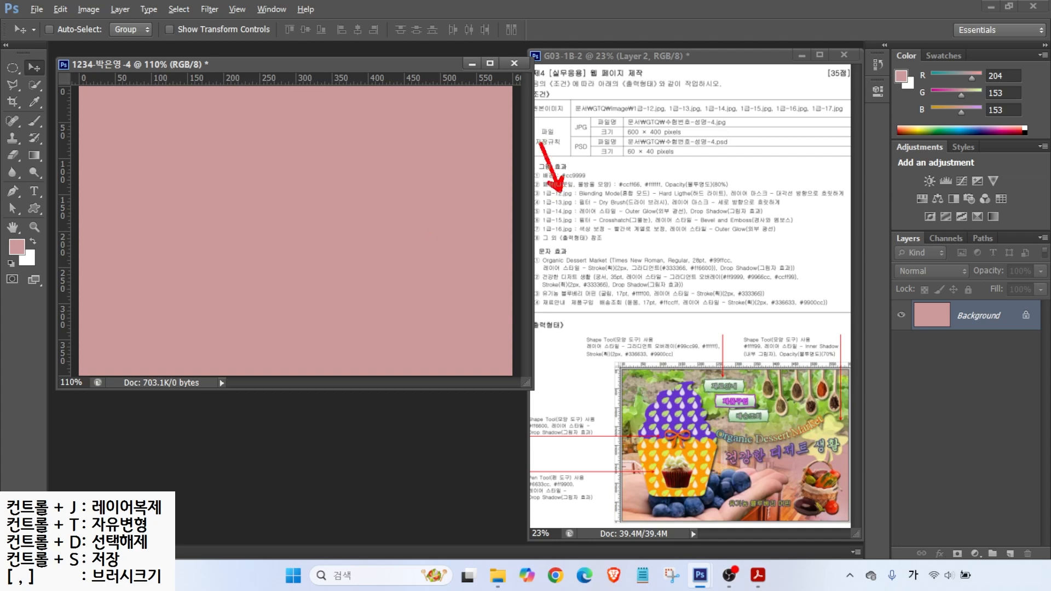
Step: Open image/1급-12.jpg and resize it to 600 px wide
key("ctrl+o")
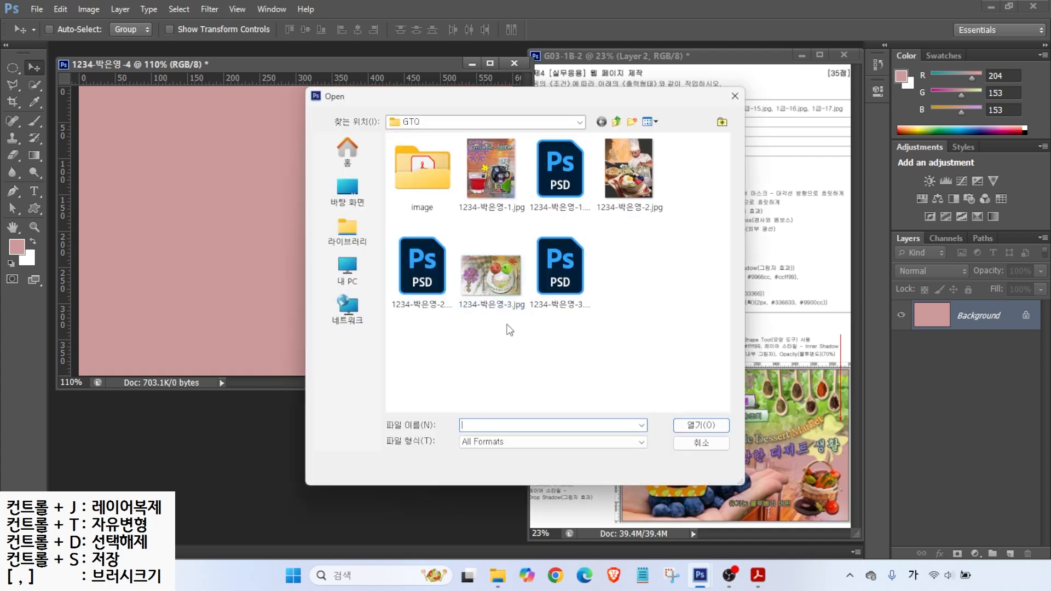
double_click(429, 176)
left_click(629, 353)
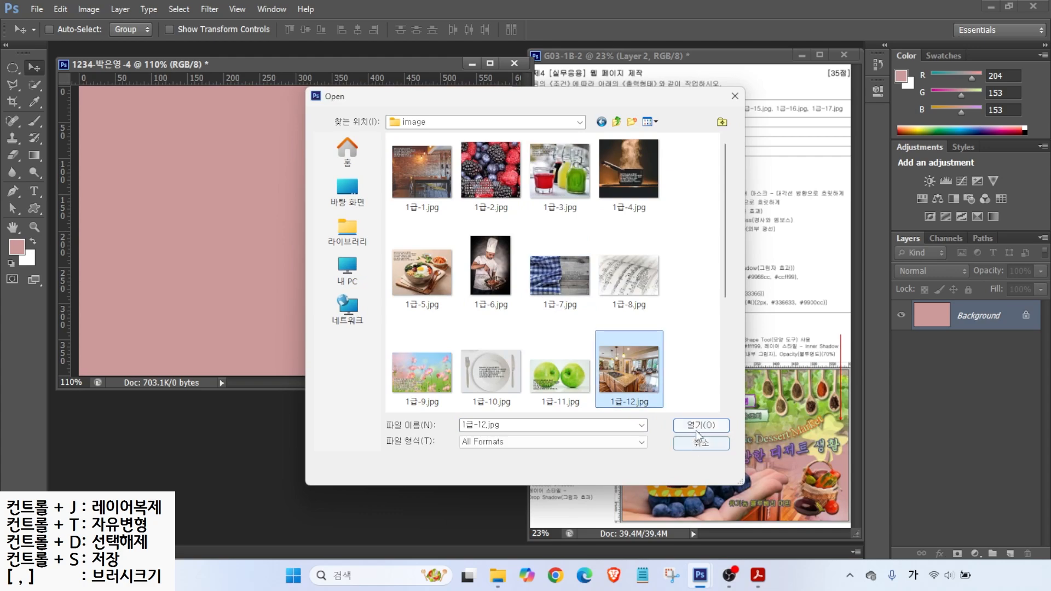
left_click(700, 426)
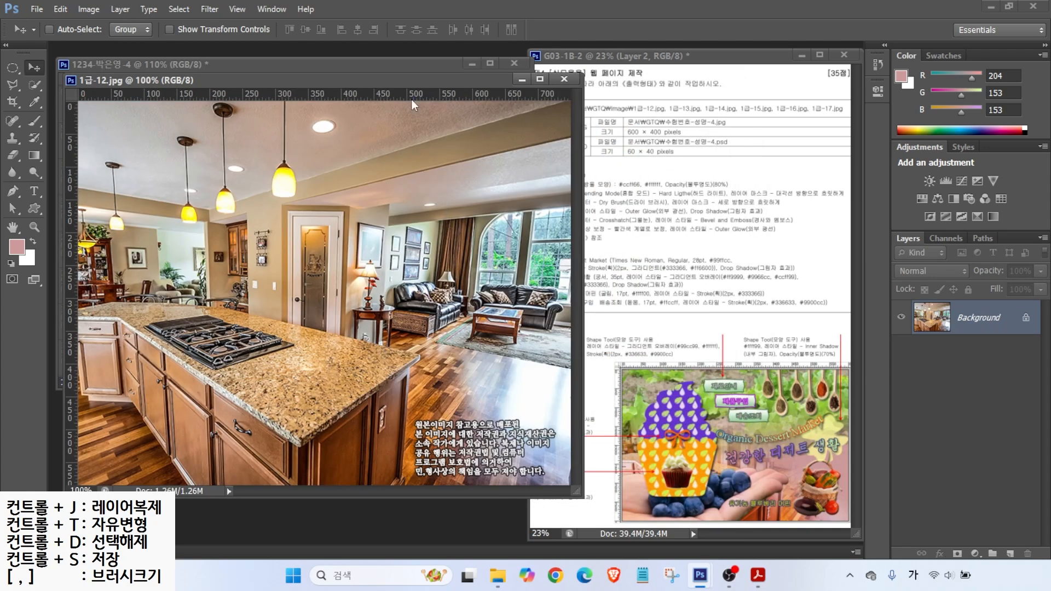
left_click(85, 8)
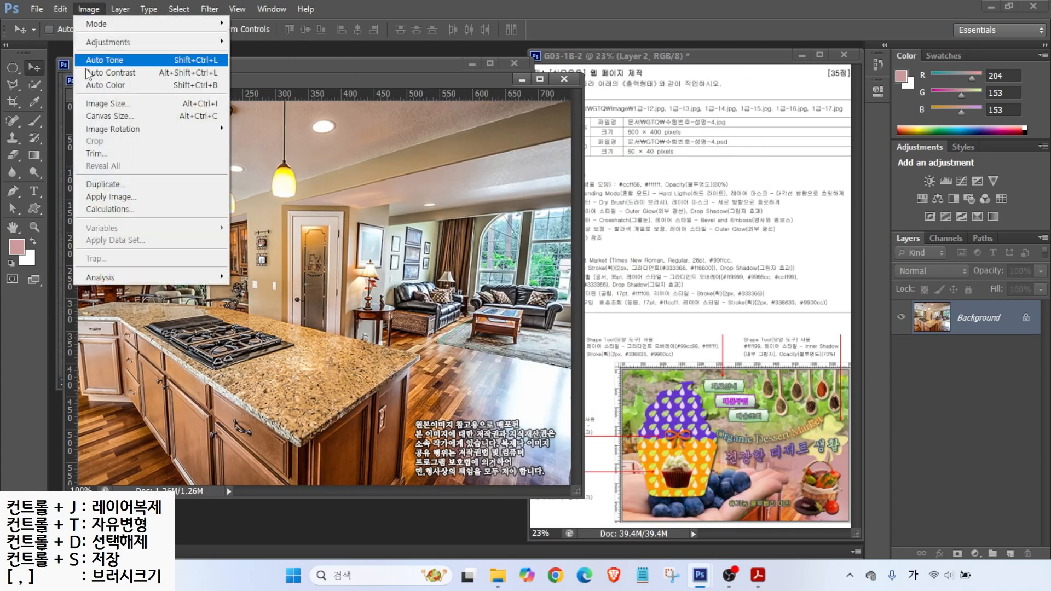
left_click(94, 101)
type("600")
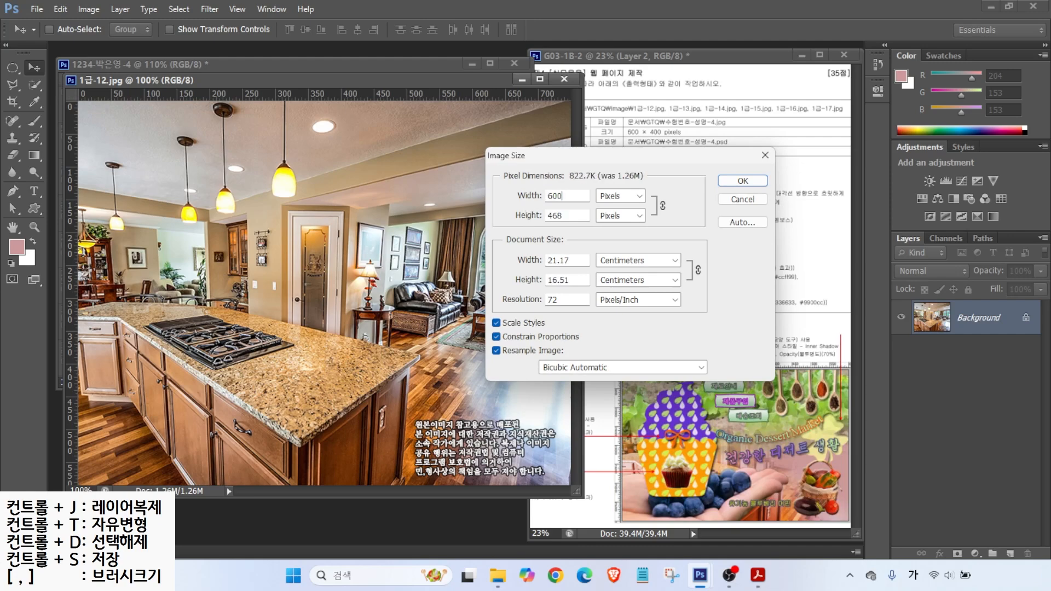
key("Return")
Step: Drag the kitchen photo into the pink page document, then close the original without saving
left_click_drag(309, 79, 425, 152)
left_click_drag(274, 219, 143, 163)
left_click_drag(249, 188, 275, 163)
left_click(560, 265)
left_click(582, 153)
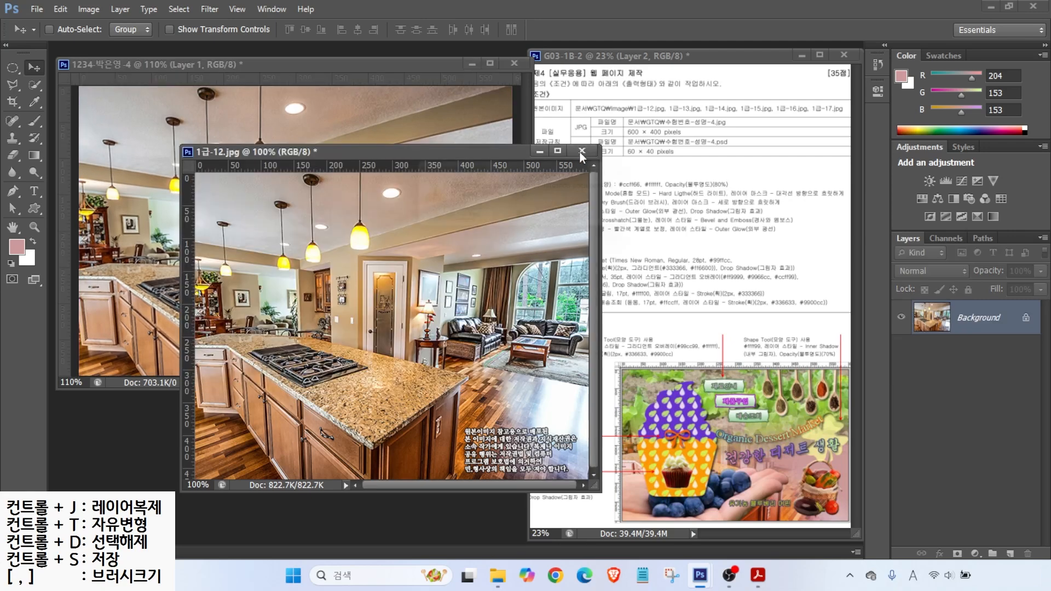
left_click(529, 222)
double_click(969, 324)
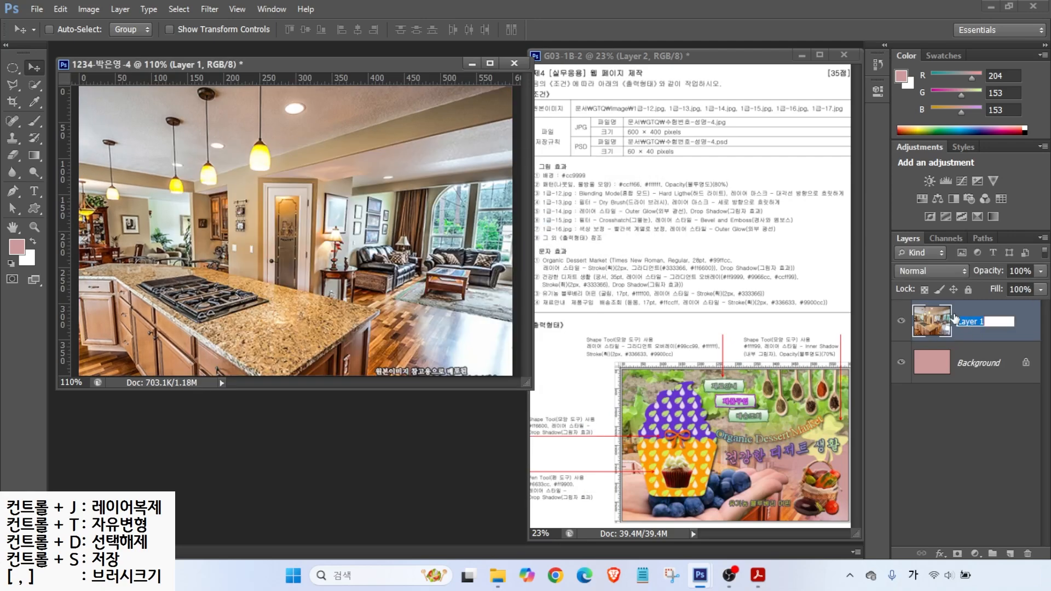
type("1-12")
key("Return")
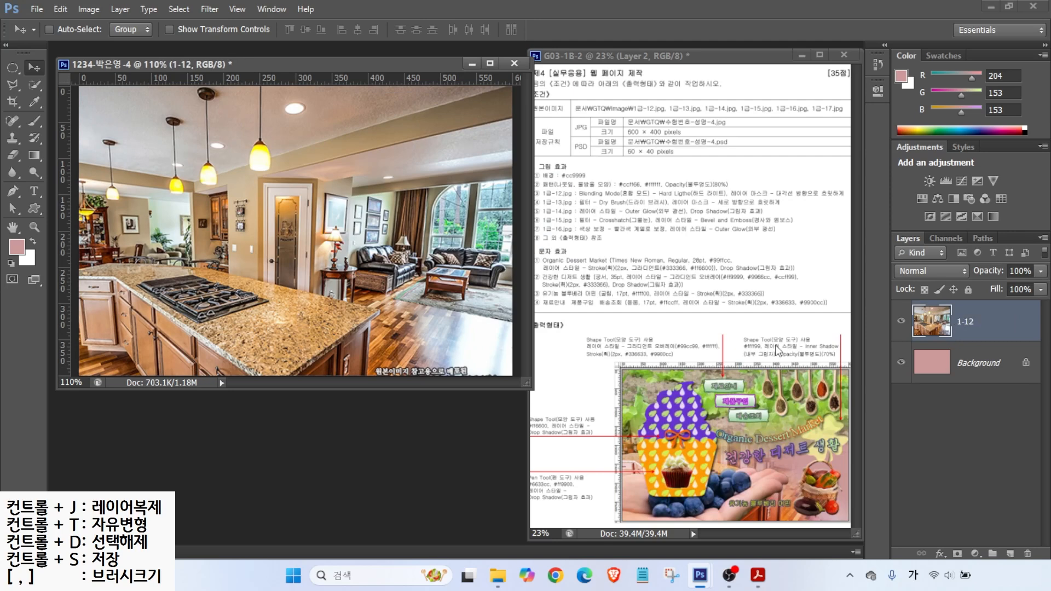
key("ctrl")
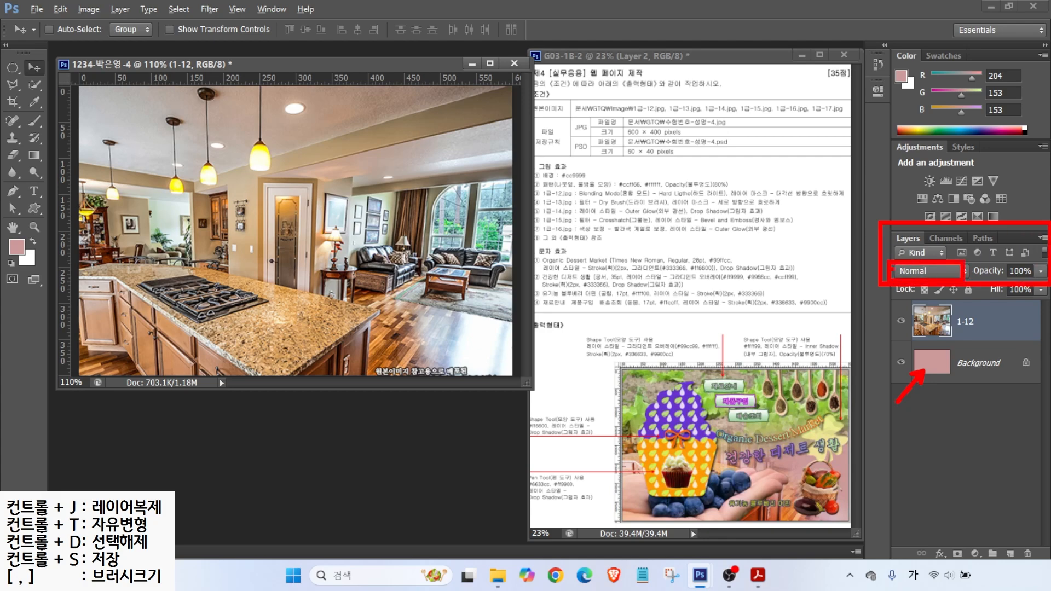
left_click(906, 271)
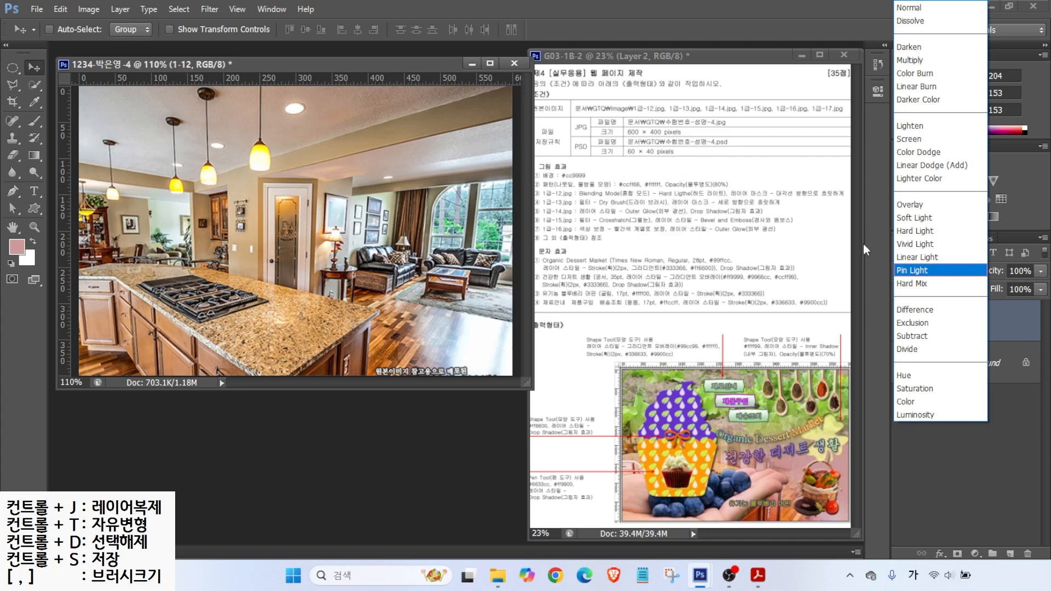
left_click(912, 230)
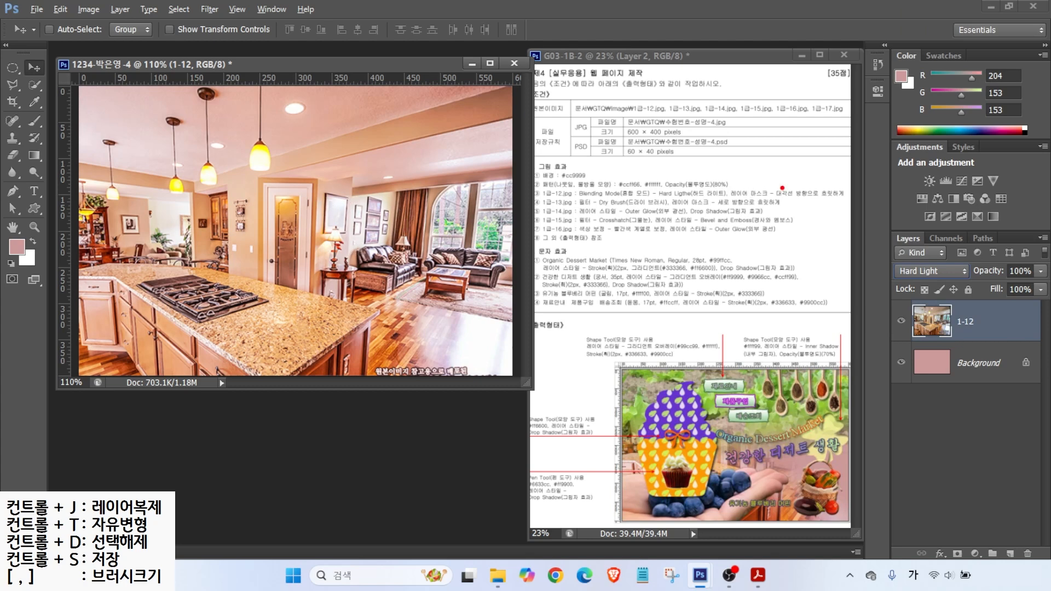
left_click_drag(776, 185, 809, 154)
left_click_drag(747, 202, 848, 202)
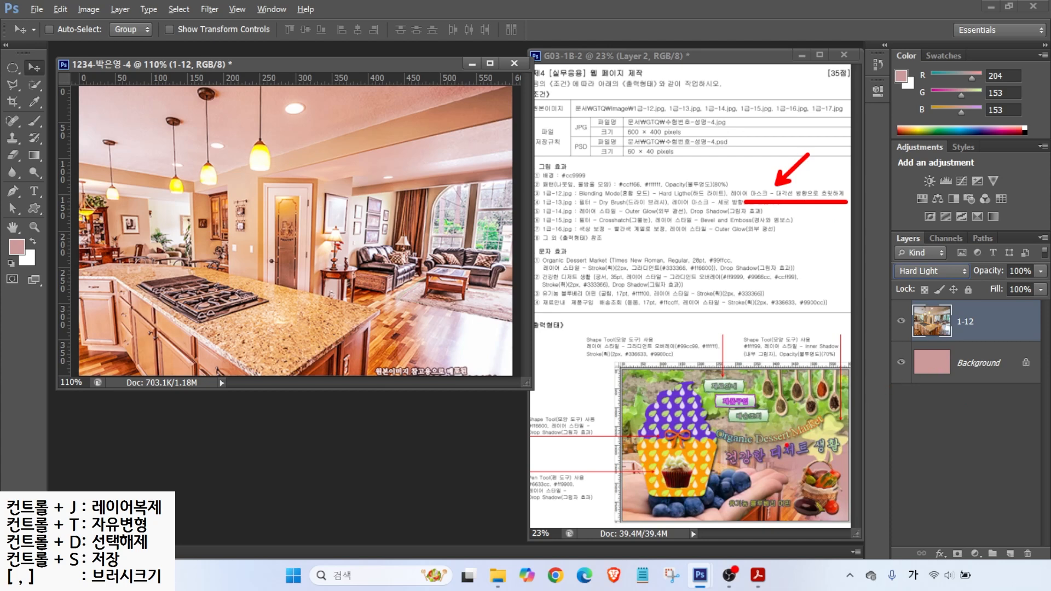
left_click_drag(304, 120, 512, 324)
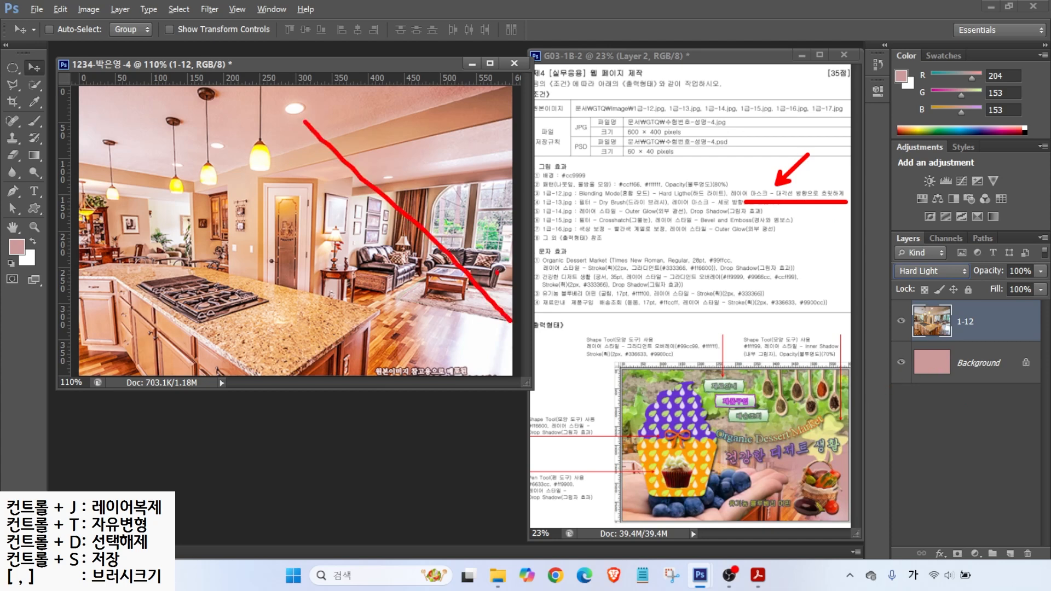
left_click_drag(498, 285, 450, 321)
left_click_drag(481, 159, 322, 288)
left_click_drag(318, 246, 311, 301)
left_click_drag(374, 277, 314, 301)
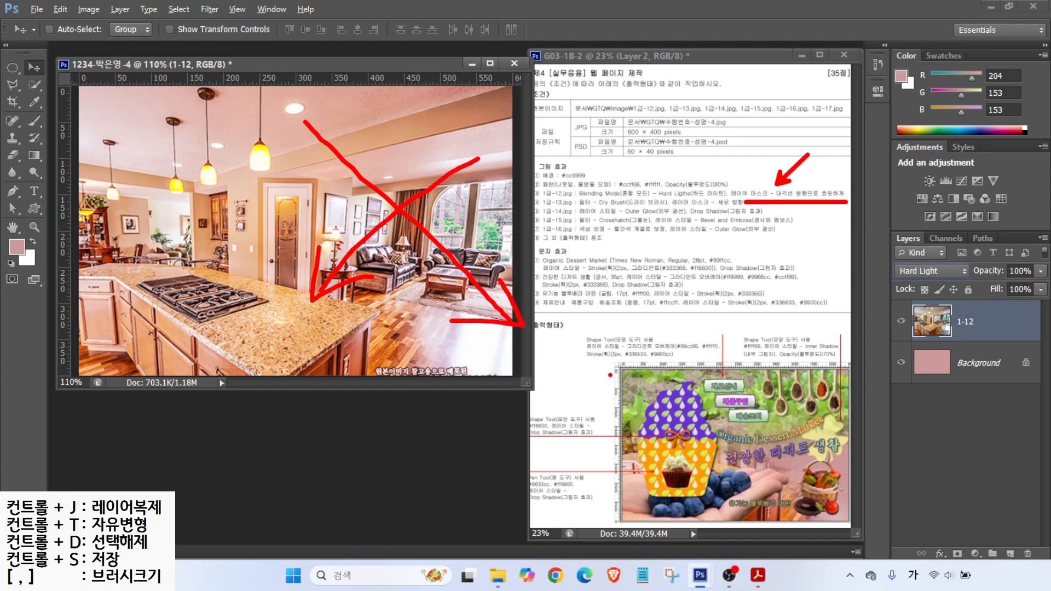
key("Escape")
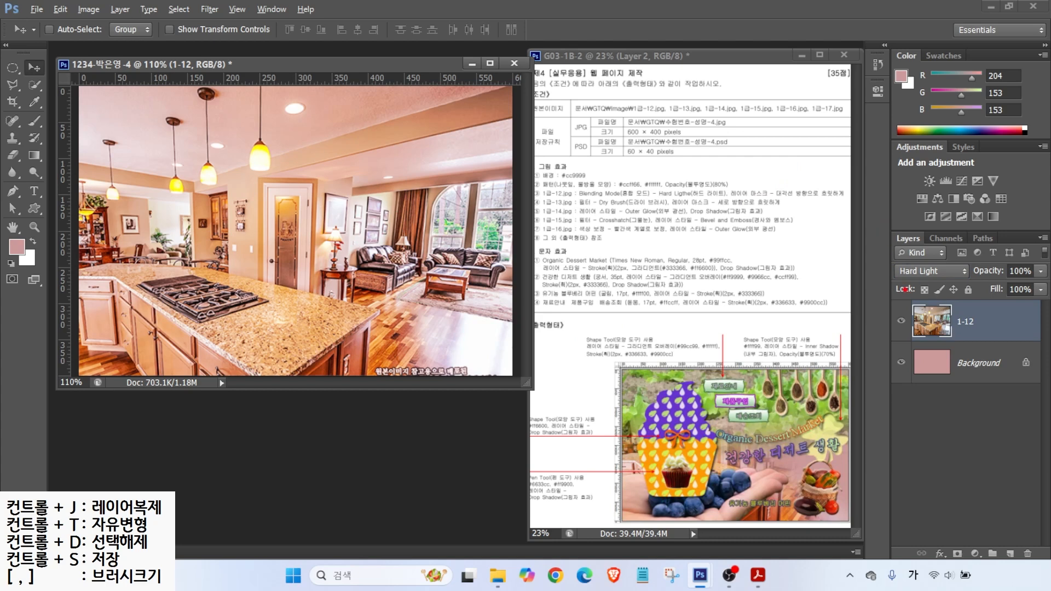
mouse_move(866, 204)
left_mouse_down()
mouse_move(1047, 504)
mouse_move(1049, 561)
left_mouse_up()
mouse_move(945, 538)
left_mouse_down()
mouse_move(967, 560)
mouse_move(971, 530)
mouse_move(998, 498)
left_mouse_up()
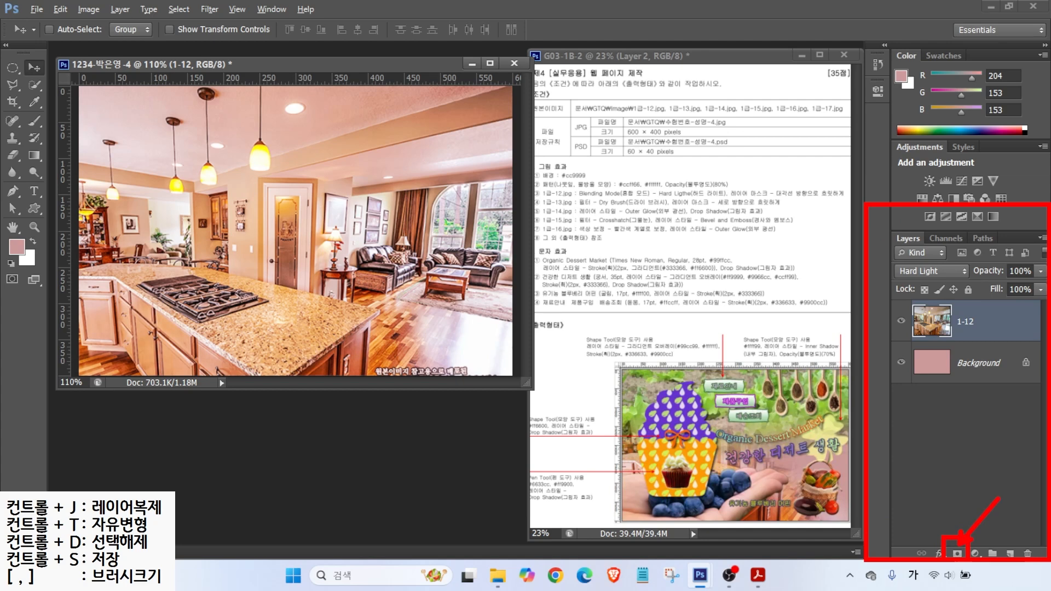
Step: Add a white layer mask to the kitchen photo layer 1-12
key("Escape")
left_click(955, 555)
key("ctrl")
key("ctrl")
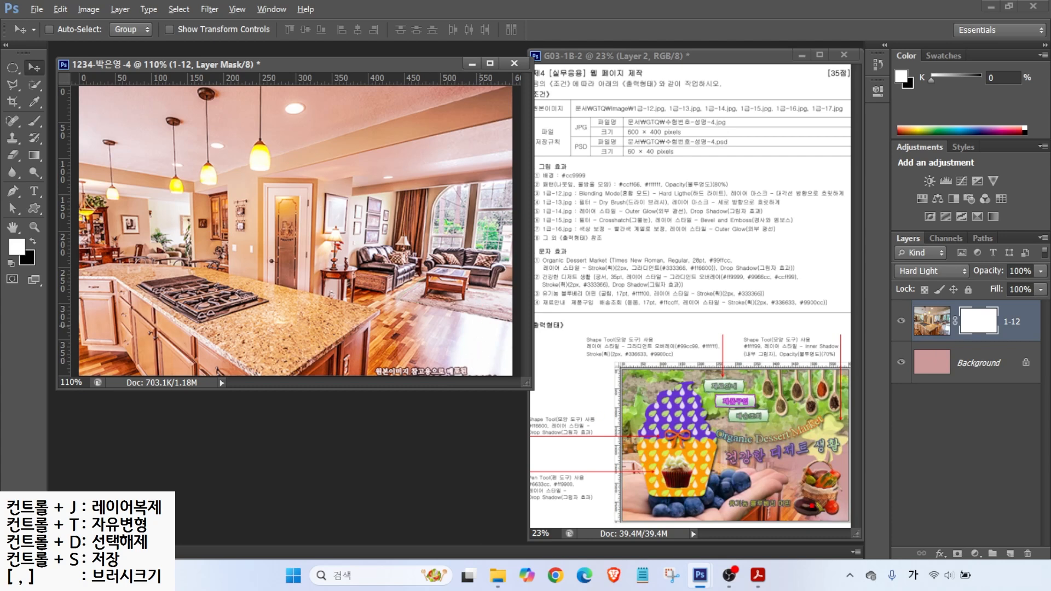
mouse_move(793, 524)
left_mouse_down()
mouse_move(747, 527)
mouse_move(740, 501)
mouse_move(775, 495)
mouse_move(786, 518)
left_mouse_up()
mouse_move(268, 357)
left_mouse_down()
mouse_move(312, 300)
mouse_move(360, 353)
left_mouse_up()
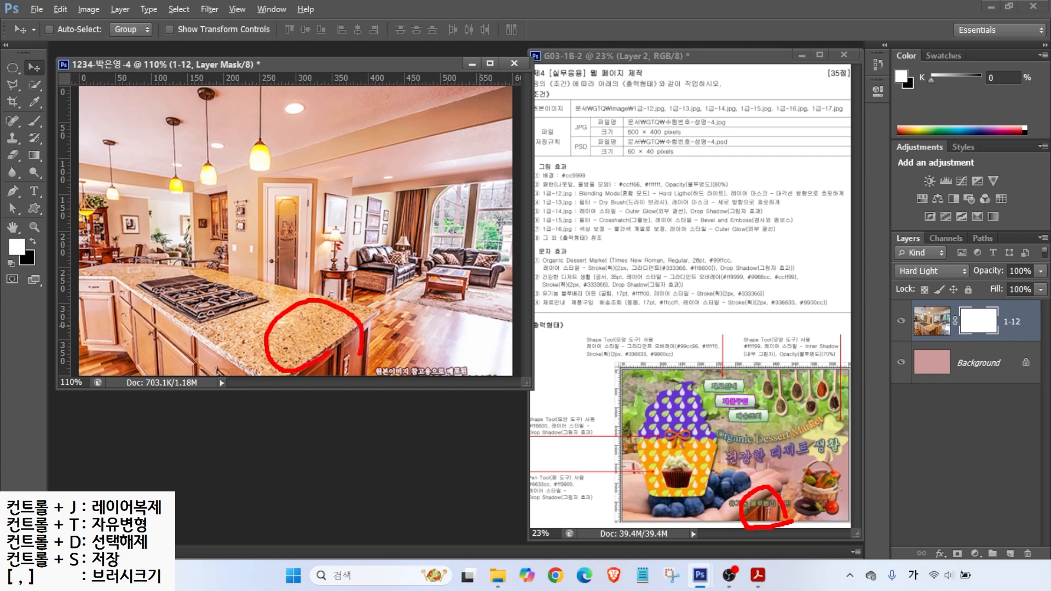
mouse_move(850, 450)
left_mouse_down()
mouse_move(823, 467)
mouse_move(840, 465)
left_mouse_up()
left_click_drag(510, 212, 469, 241)
left_click_drag(471, 206, 510, 240)
mouse_move(265, 315)
left_mouse_down()
mouse_move(309, 362)
mouse_move(300, 335)
mouse_move(300, 353)
left_mouse_up()
key("Escape")
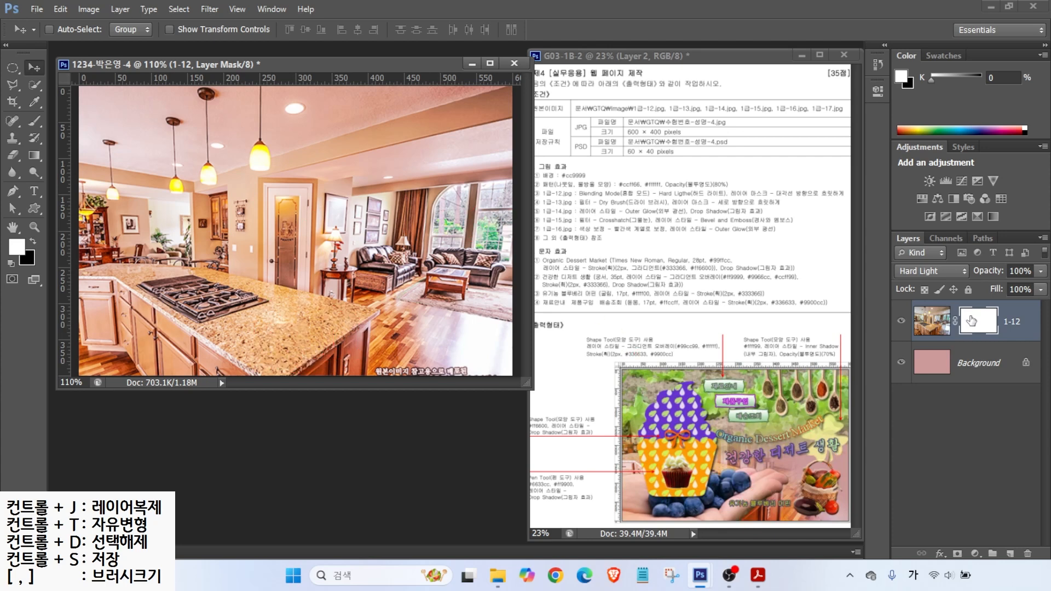
key("ctrl")
key("ctrl")
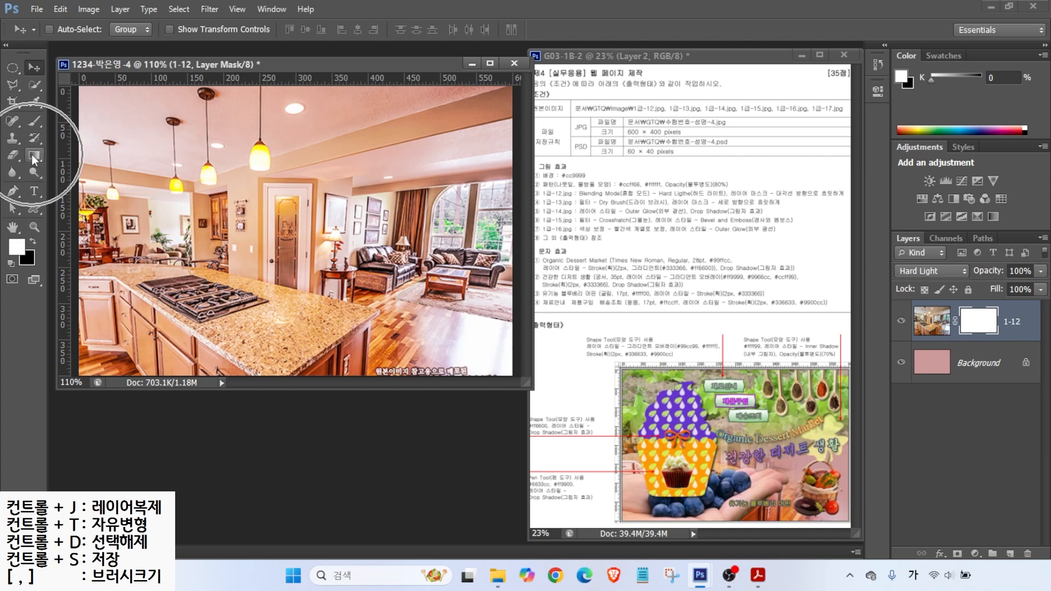
Step: Select the Gradient Tool and set it to the Black, White gradient preset
left_click(33, 156)
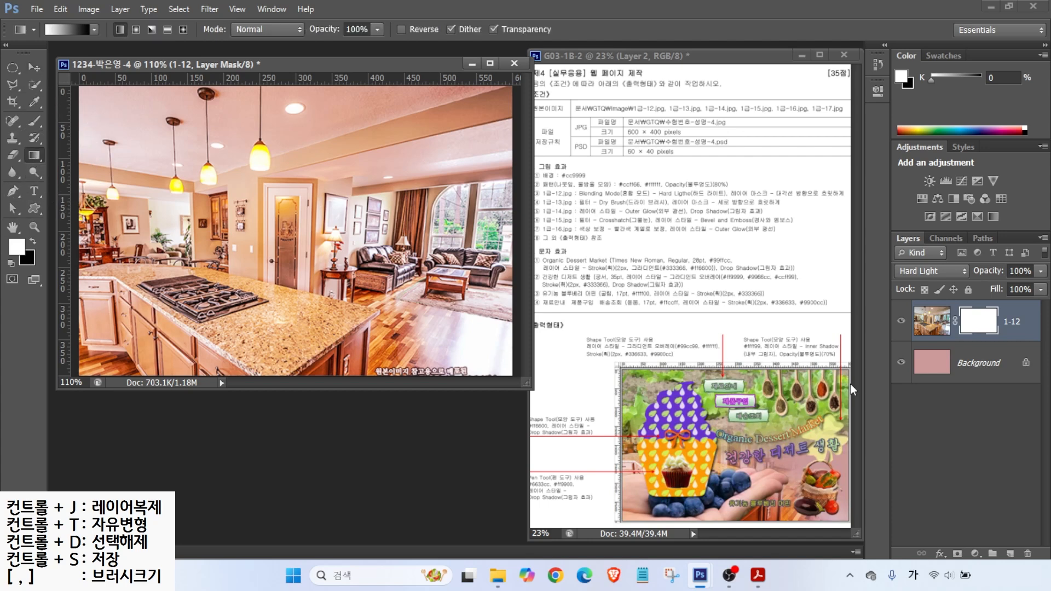
mouse_move(996, 335)
left_mouse_down()
mouse_move(949, 352)
mouse_move(956, 304)
mouse_move(998, 313)
mouse_move(965, 310)
mouse_move(970, 337)
left_mouse_up()
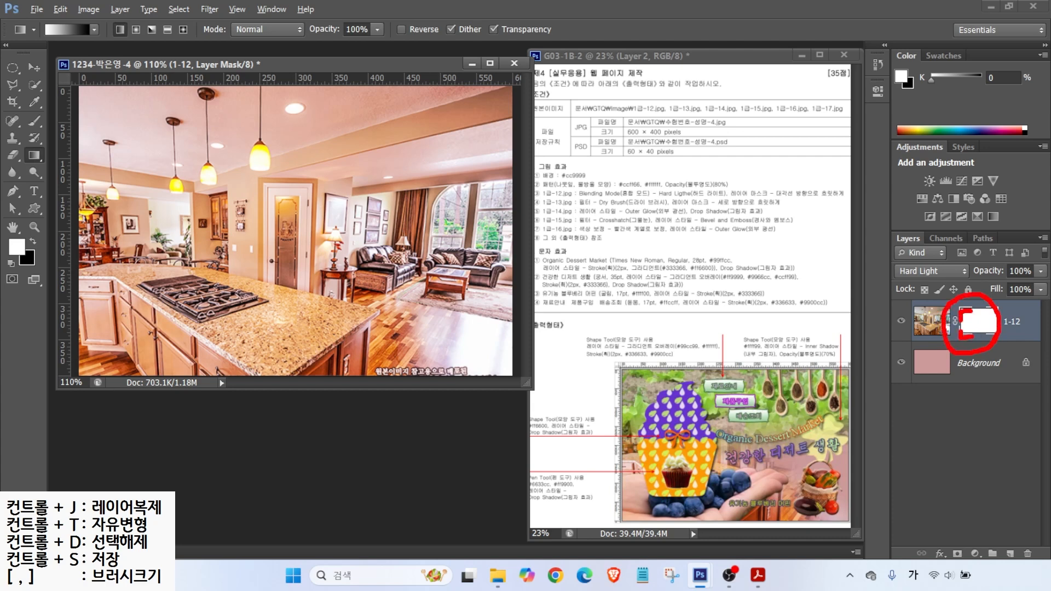
mouse_move(92, 50)
left_mouse_down()
mouse_move(41, 48)
mouse_move(95, 34)
left_mouse_up()
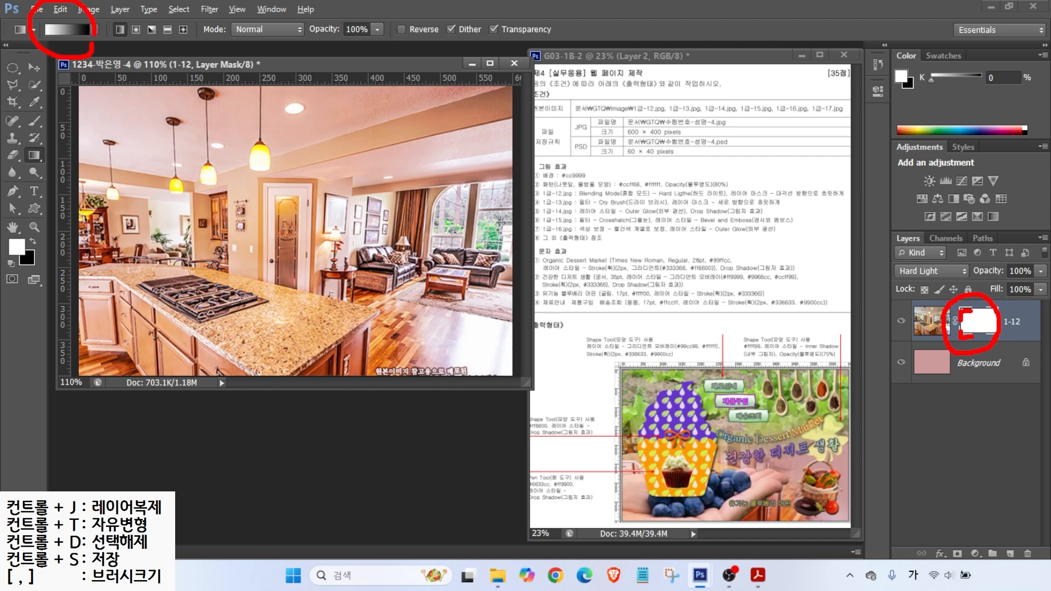
left_click_drag(28, 74, 39, 54)
left_click_drag(125, 85, 85, 34)
key("Escape")
left_click(50, 33)
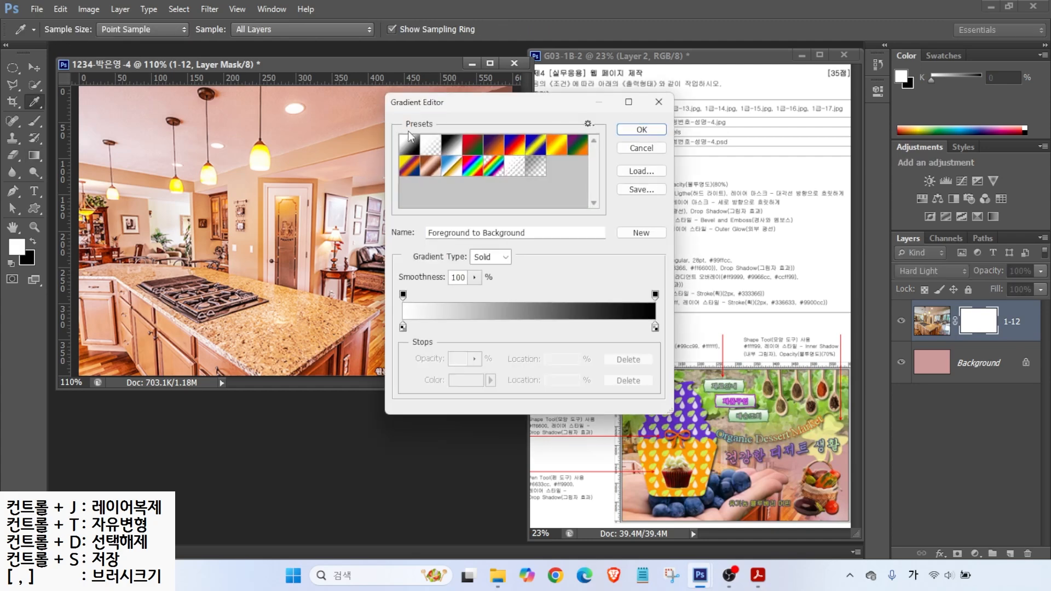
left_click(448, 147)
left_click(409, 146)
left_click(454, 146)
left_click(410, 148)
left_click(452, 147)
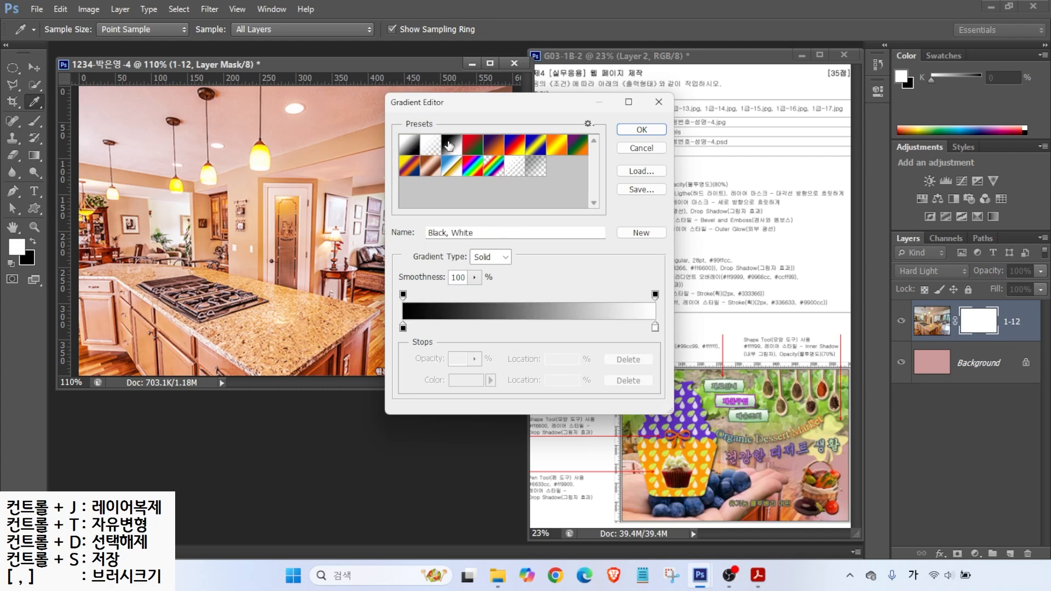
left_click(641, 131)
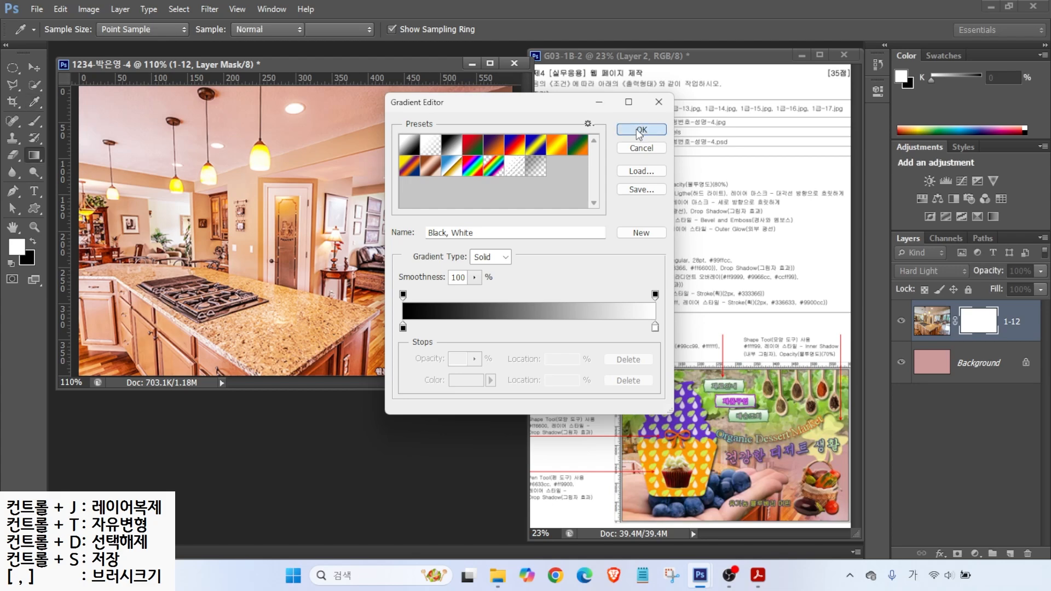
Step: Drag a diagonal gradient on layer 1-12's mask to fade the photo's upper-right into pink
key("ctrl+2")
mouse_move(339, 327)
left_mouse_down()
mouse_move(201, 267)
mouse_move(325, 348)
left_mouse_up()
left_click_drag(227, 307, 276, 305)
mouse_move(234, 272)
left_mouse_down()
mouse_move(251, 343)
mouse_move(285, 363)
left_mouse_up()
mouse_move(258, 358)
left_mouse_down()
mouse_move(286, 360)
mouse_move(358, 264)
left_mouse_up()
left_click_drag(439, 95, 375, 172)
left_click_drag(382, 113, 429, 159)
left_click_drag(420, 191, 431, 217)
left_click_drag(439, 202, 466, 214)
mouse_move(447, 230)
left_mouse_down()
mouse_move(448, 257)
mouse_move(491, 233)
mouse_move(429, 239)
left_mouse_up()
left_click_drag(44, 42, 14, 85)
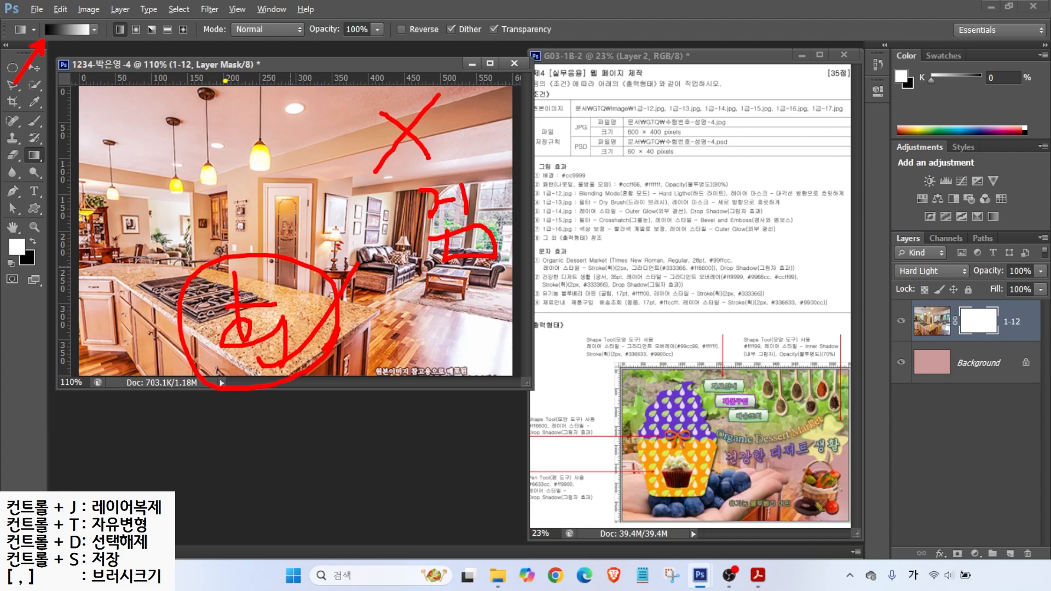
mouse_move(419, 135)
left_mouse_down()
mouse_move(408, 129)
mouse_move(223, 273)
left_mouse_up()
mouse_move(253, 215)
left_mouse_down()
mouse_move(245, 256)
mouse_move(273, 270)
left_mouse_up()
key("Escape")
left_click_drag(417, 147, 264, 283)
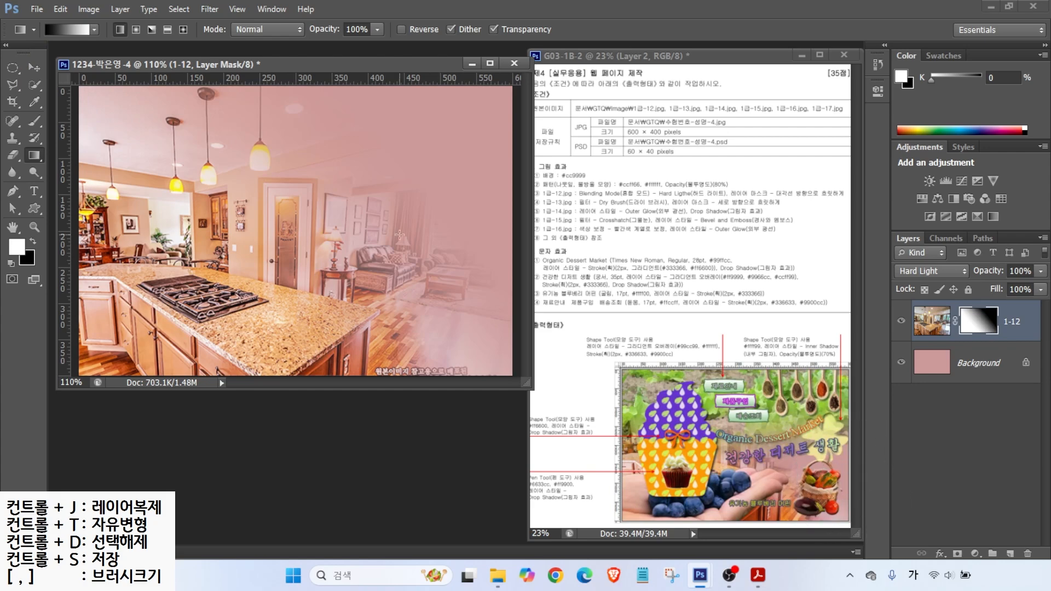
Step: Open the lettuce photo 1급-13.jpg
key("ctrl+o")
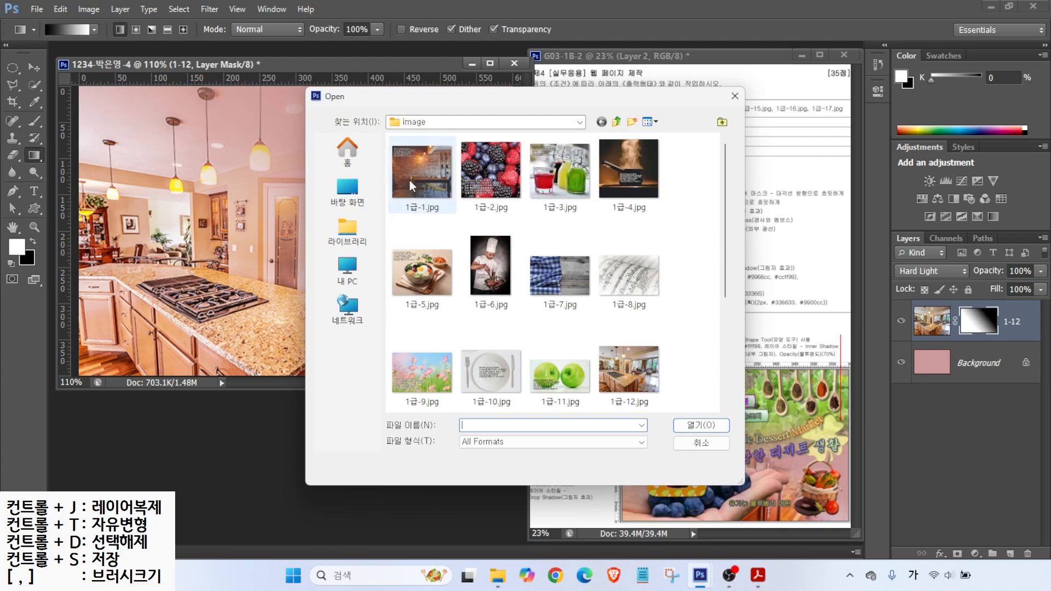
scroll(517, 327, "down", 3)
double_click(422, 331)
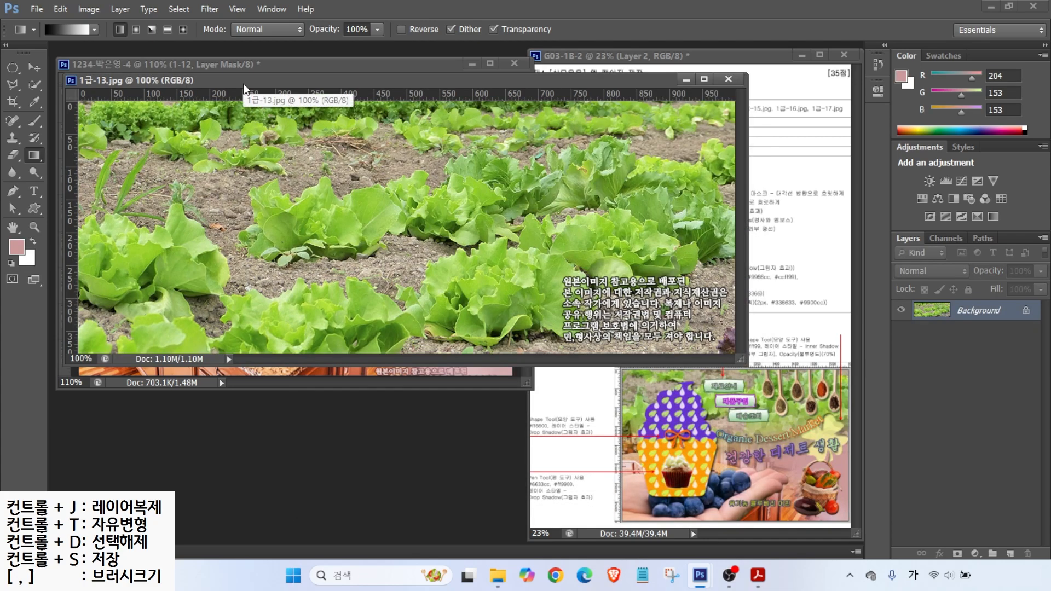
Step: Resize the lettuce photo to 600 px wide (600 × 230) with Image Size
left_click(90, 9)
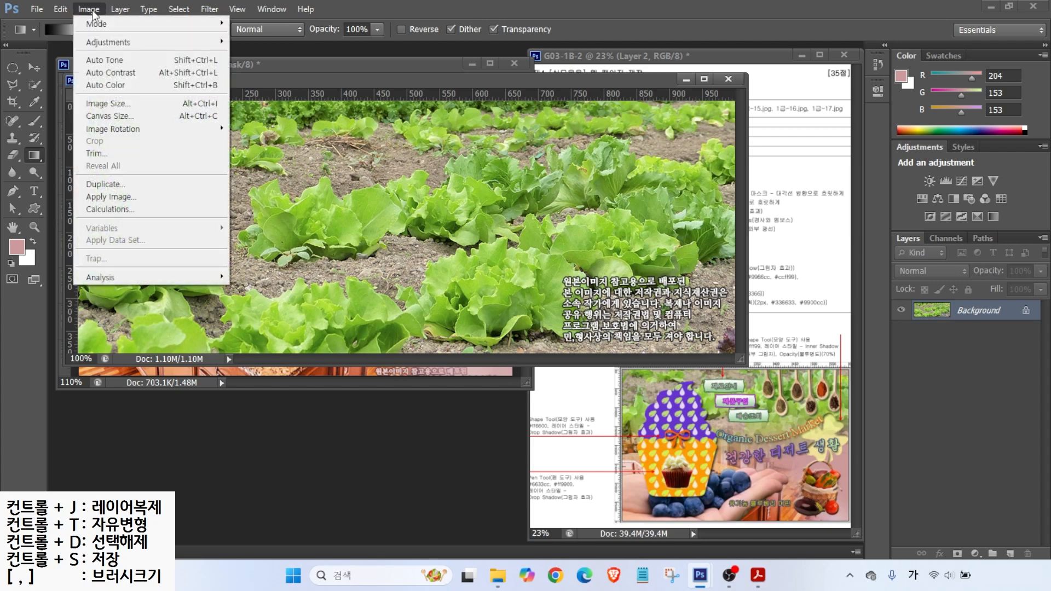
left_click(109, 101)
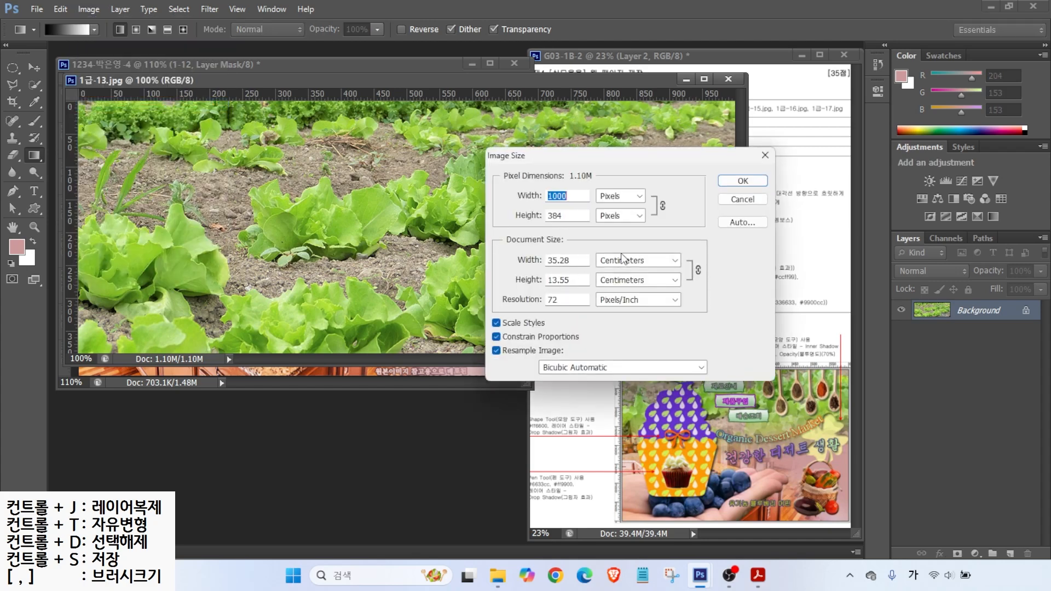
type("600")
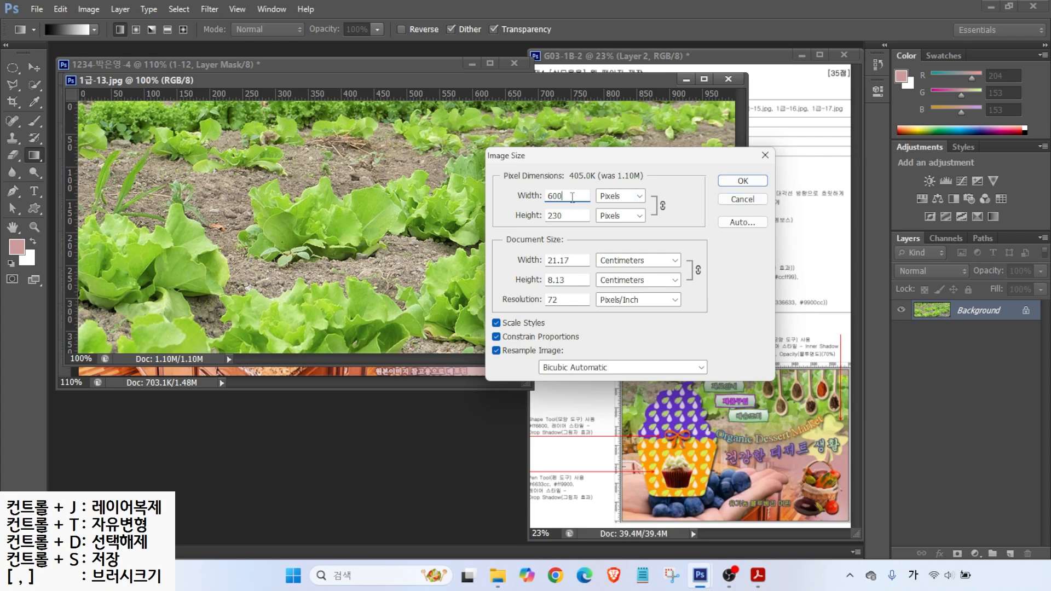
left_click(740, 182)
left_click_drag(357, 88, 515, 208)
left_click(34, 66)
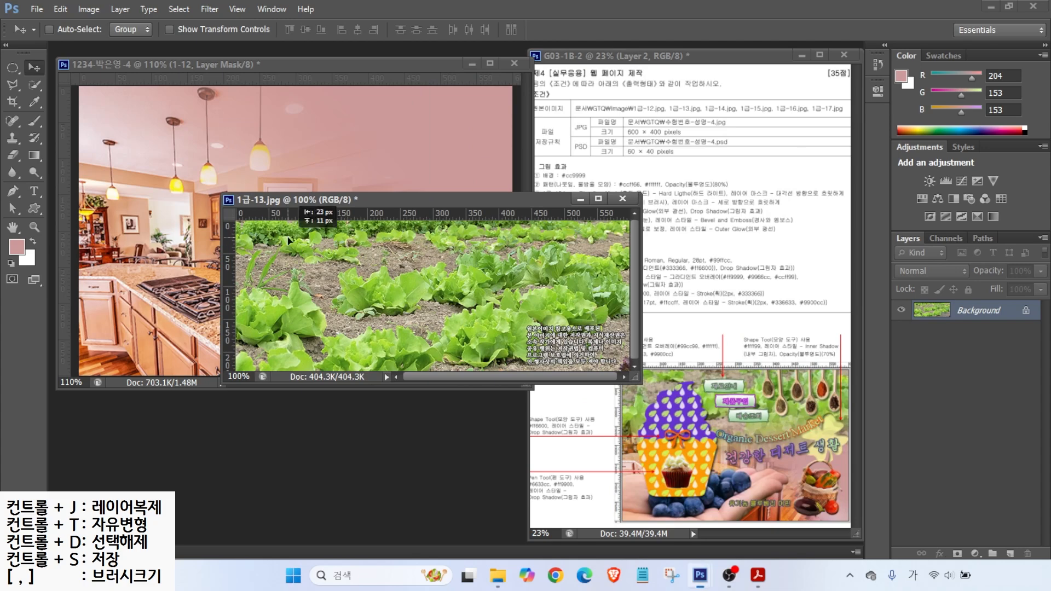
Step: Copy the lettuce photo into document 1234 and close 1급-13.jpg without saving
left_click_drag(302, 243, 171, 144)
left_click_drag(260, 167, 242, 137)
left_click(629, 199)
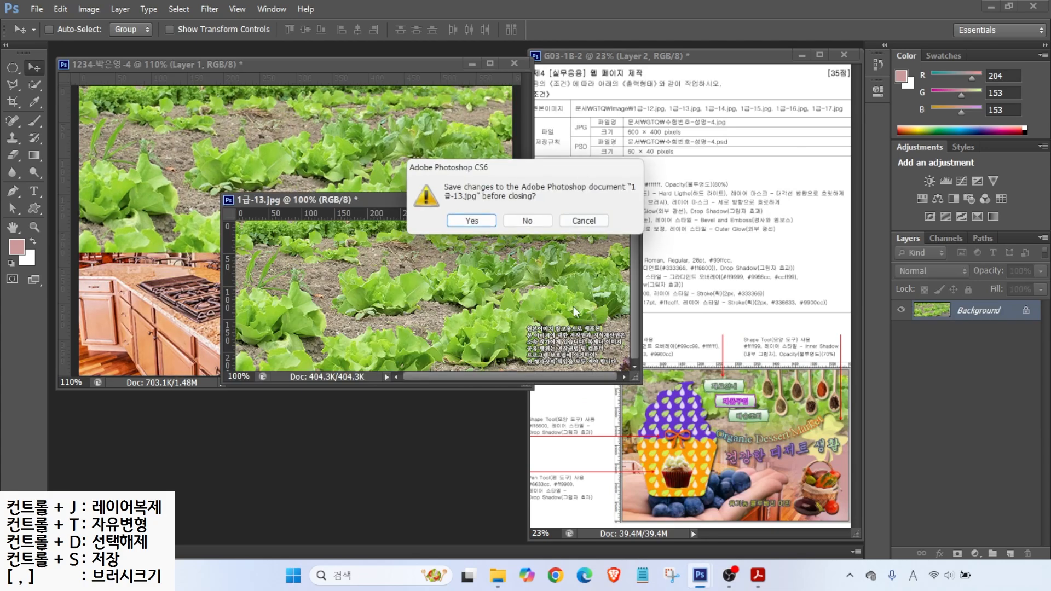
left_click(514, 222)
Step: Rename the new lettuce layer to 1-13
double_click(962, 323)
type("1-13")
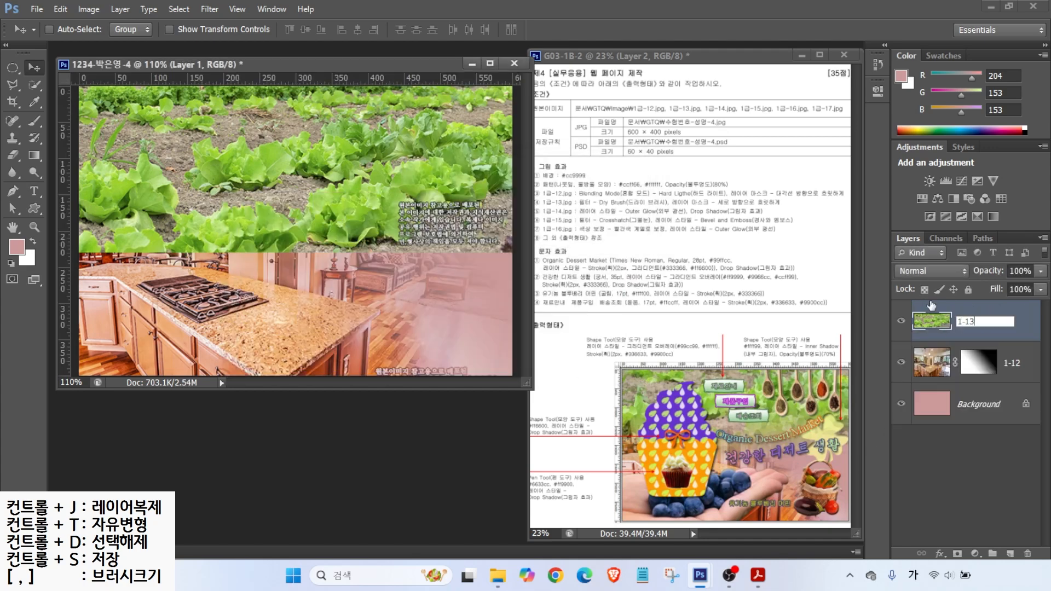
key("Return")
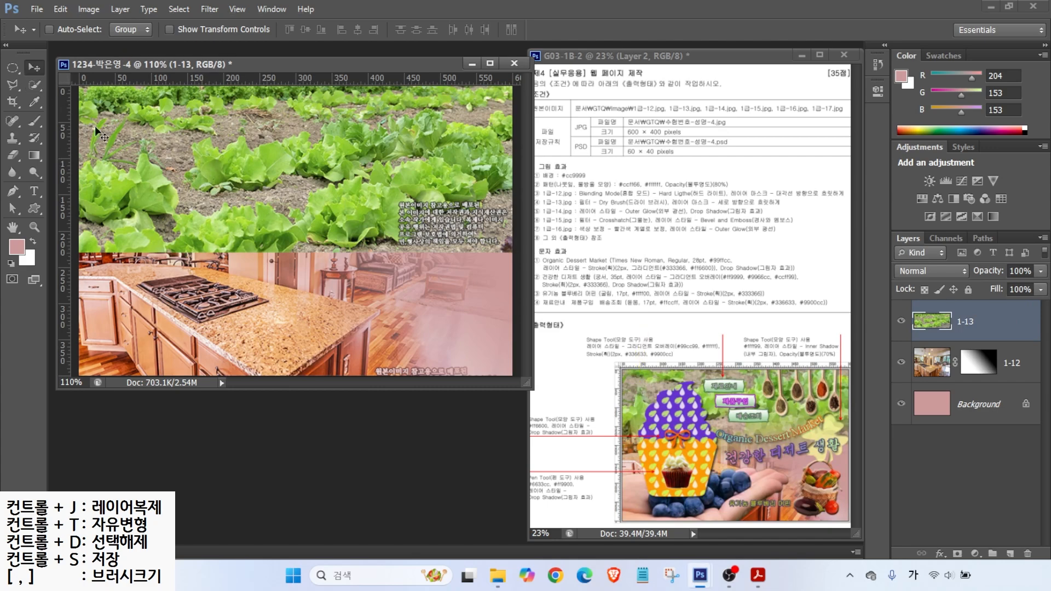
Step: Free-transform layer 1-13 to about 161% and position it across the page's top
left_click_drag(189, 178, 248, 212)
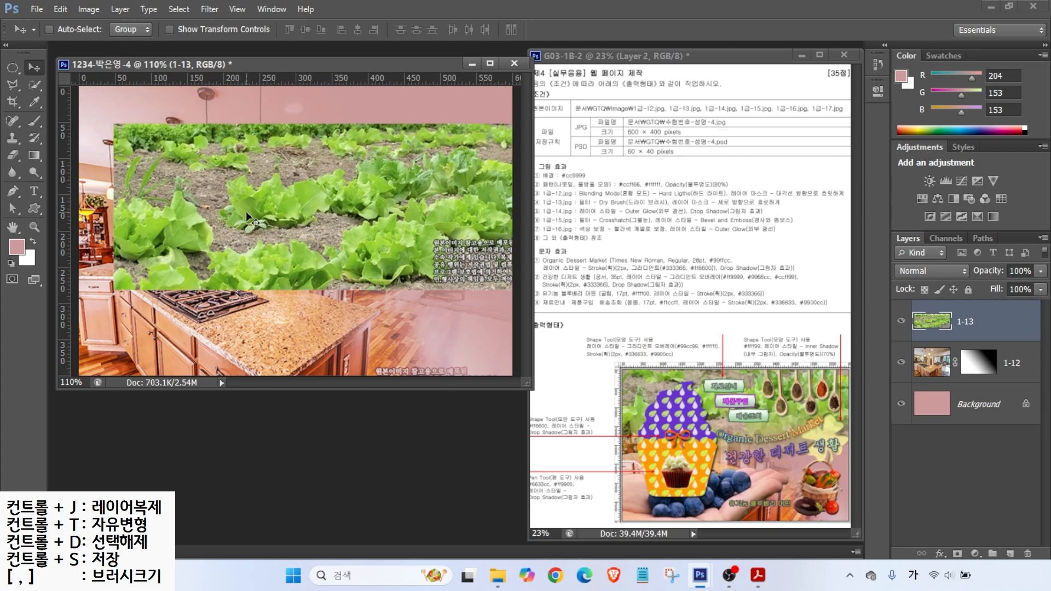
key("ctrl+t")
left_click_drag(204, 225, 169, 189)
left_click_drag(79, 255, 8, 358)
left_click_drag(178, 267, 296, 269)
left_click_drag(129, 324, 14, 368)
left_click_drag(181, 285, 150, 187)
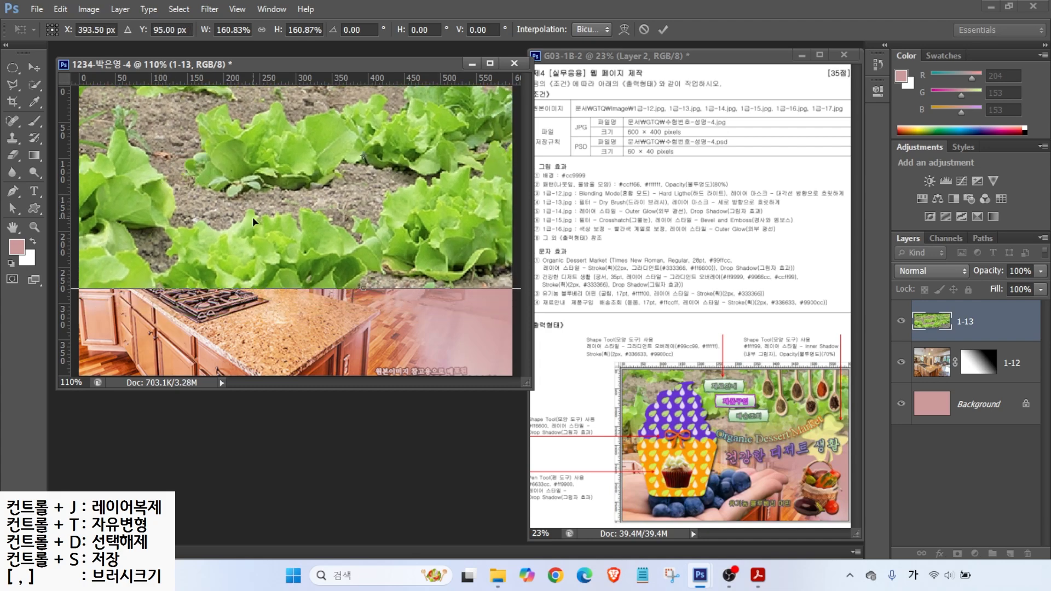
key("Return")
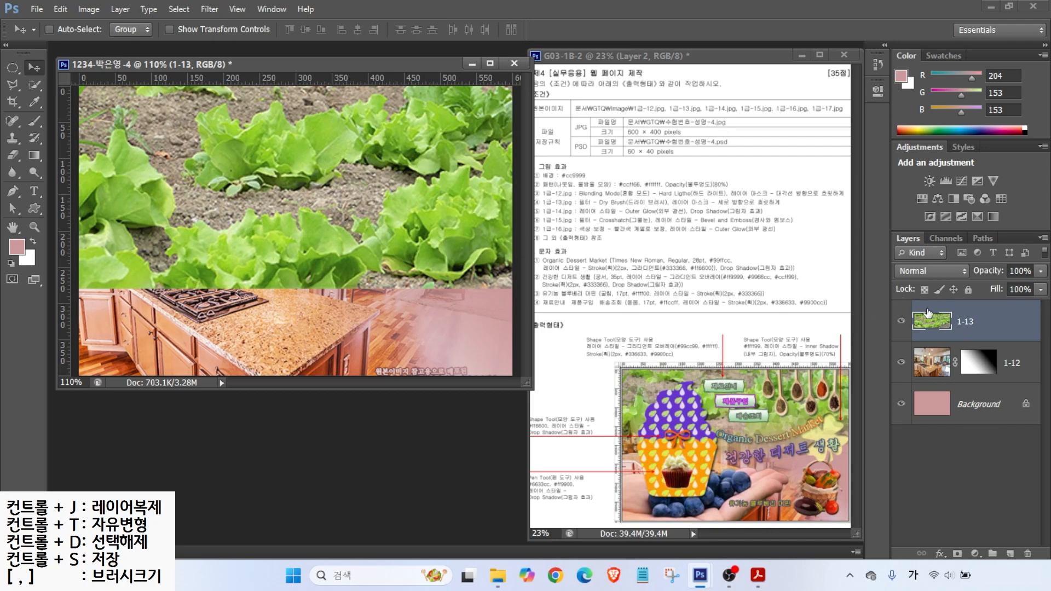
Step: Apply Artistic > Dry Brush (Brush Size 2, Detail 8, Texture 1) to layer 1-13 via Filter Gallery
left_click_drag(701, 197, 745, 163)
left_click_drag(596, 209, 779, 209)
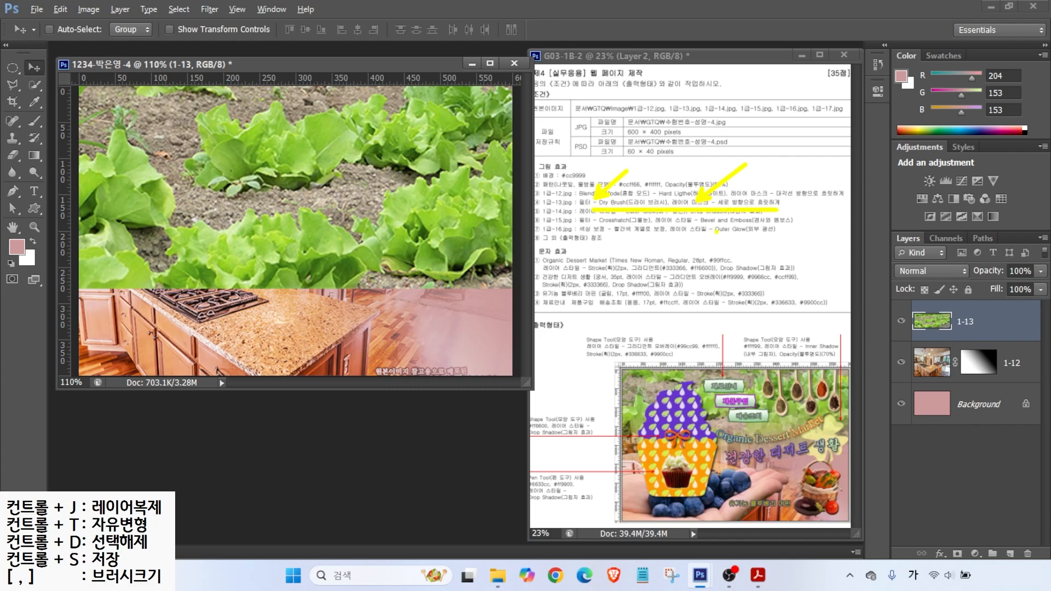
left_click(205, 10)
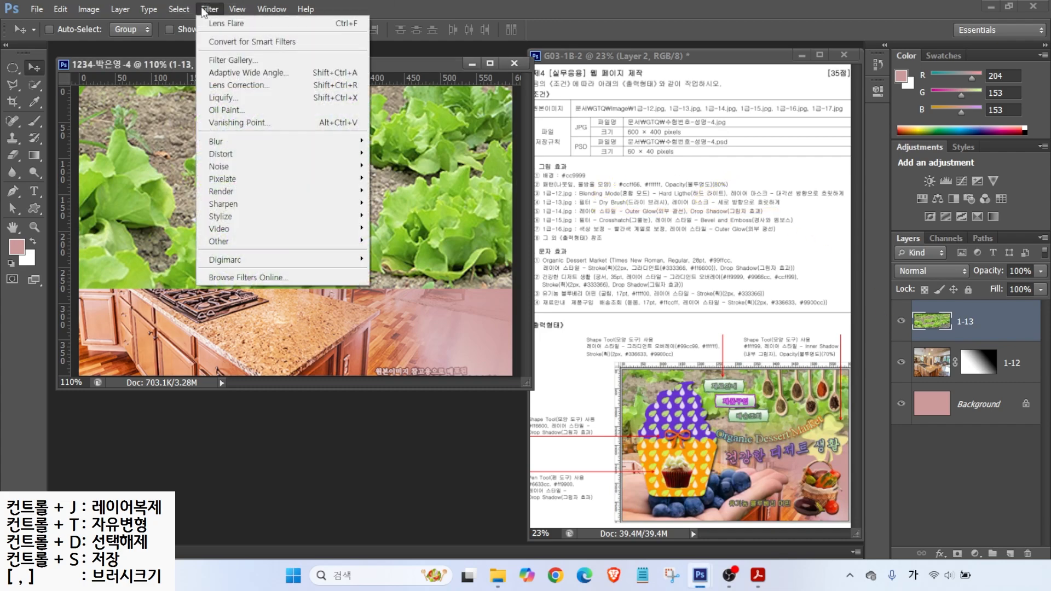
left_click(220, 60)
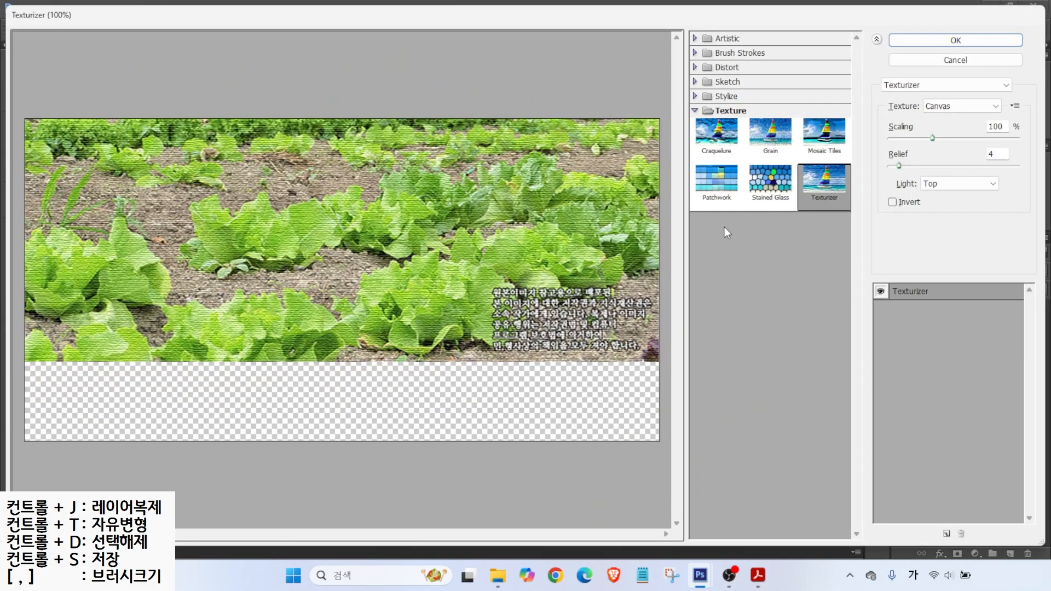
left_click(695, 53)
left_click(695, 53)
left_click(695, 53)
left_click(695, 52)
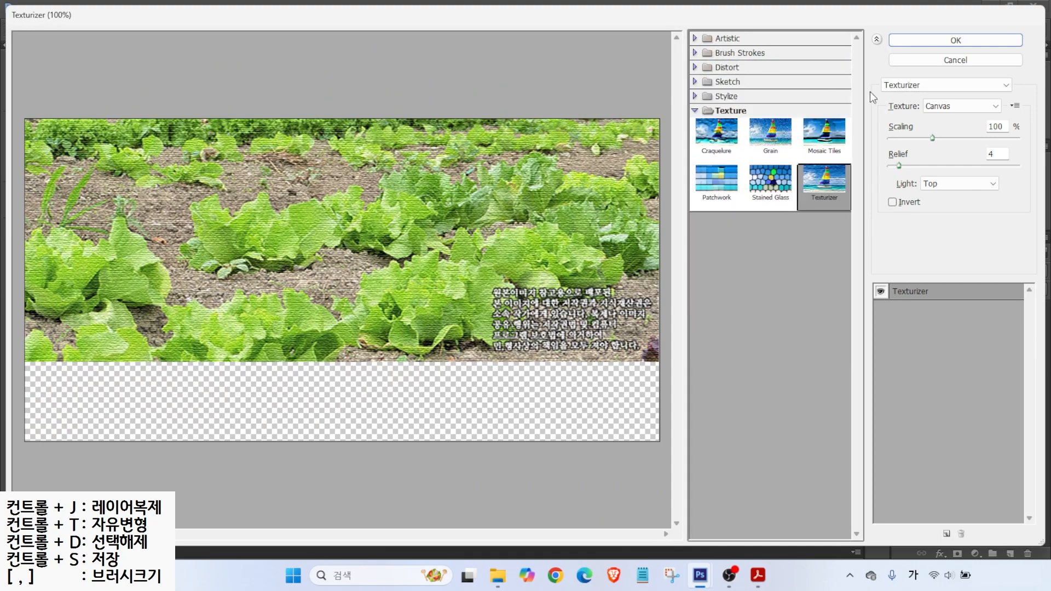
left_click(950, 85)
left_click_drag(1002, 227, 1003, 123)
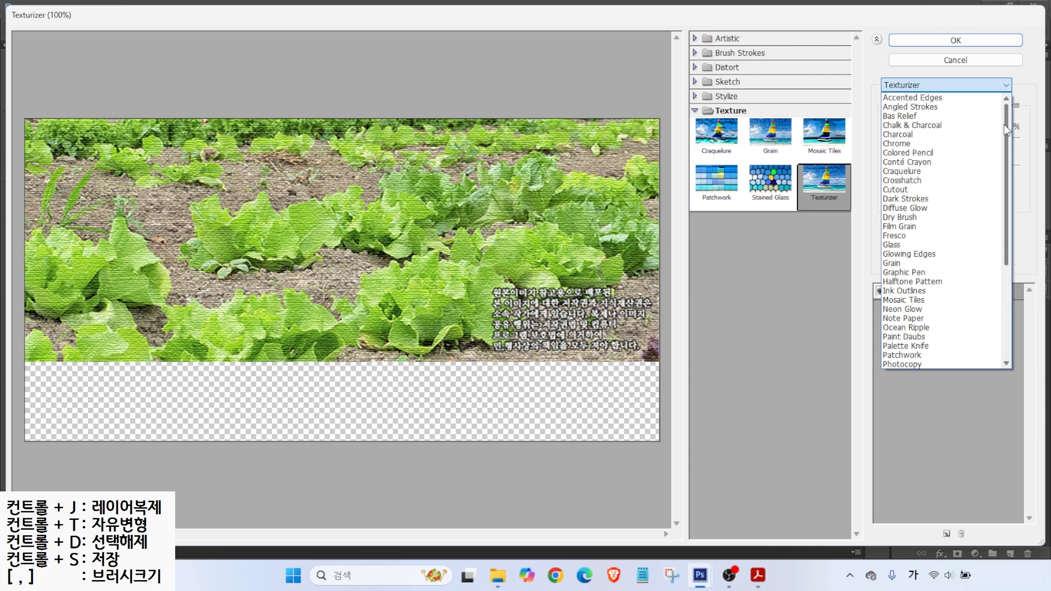
left_click(901, 218)
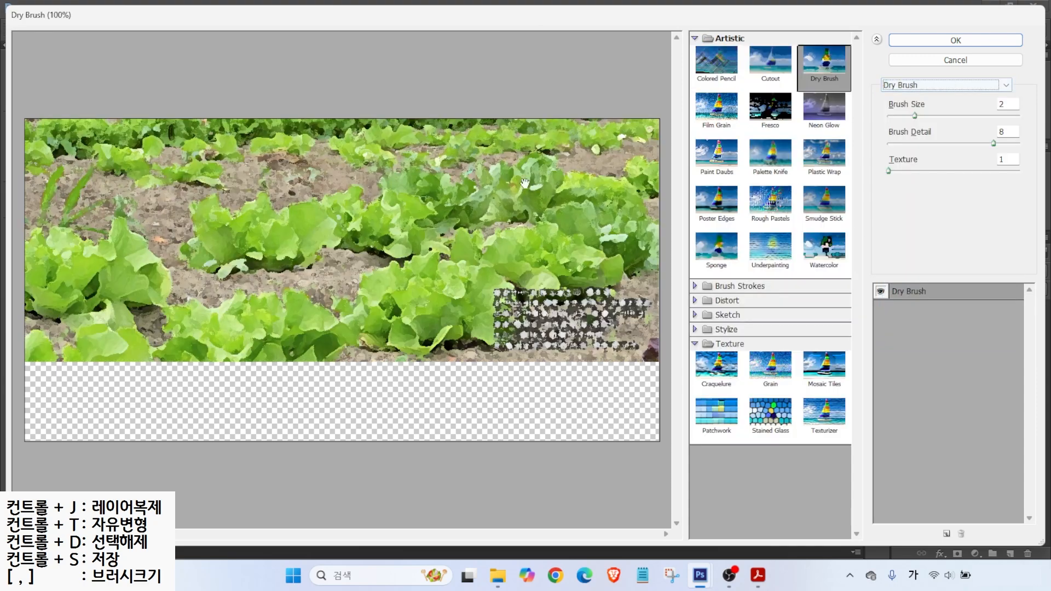
left_click(914, 39)
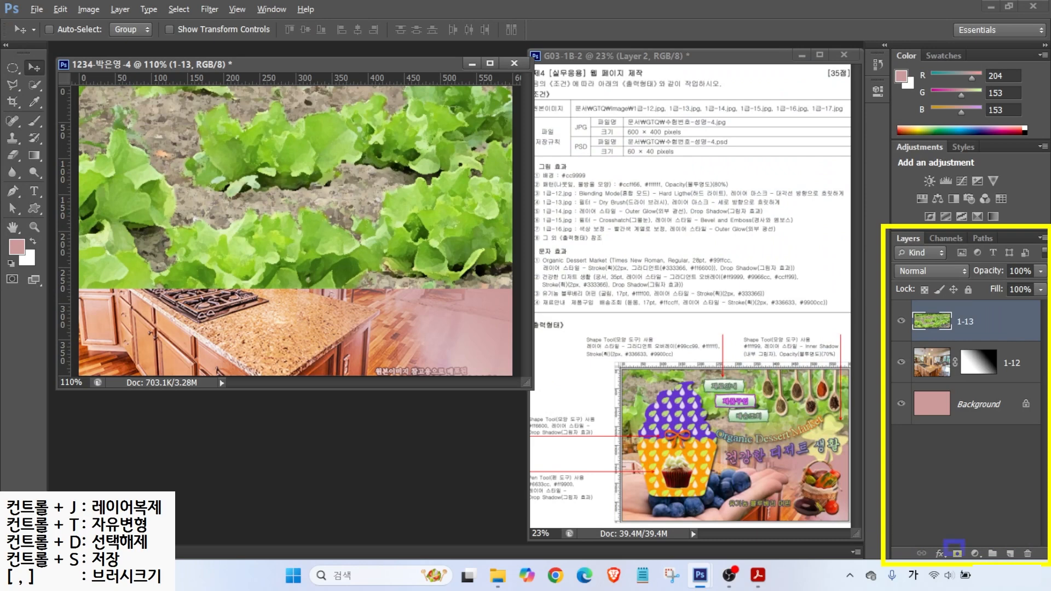
Step: Add a layer mask to layer 1-13 and pick the Gradient Tool with a black-white gradient
left_click(957, 553)
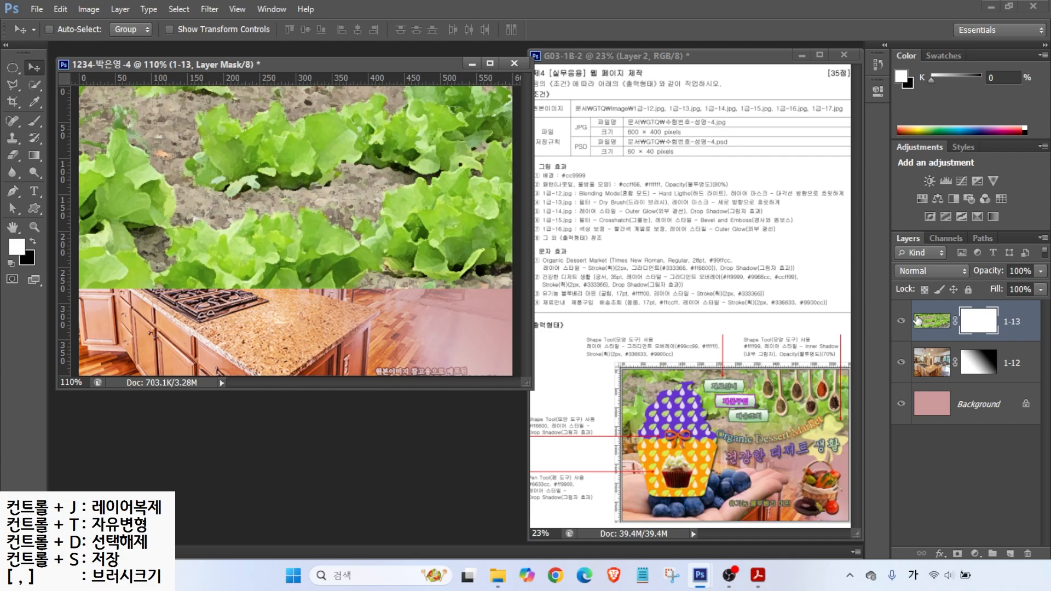
left_click(33, 154)
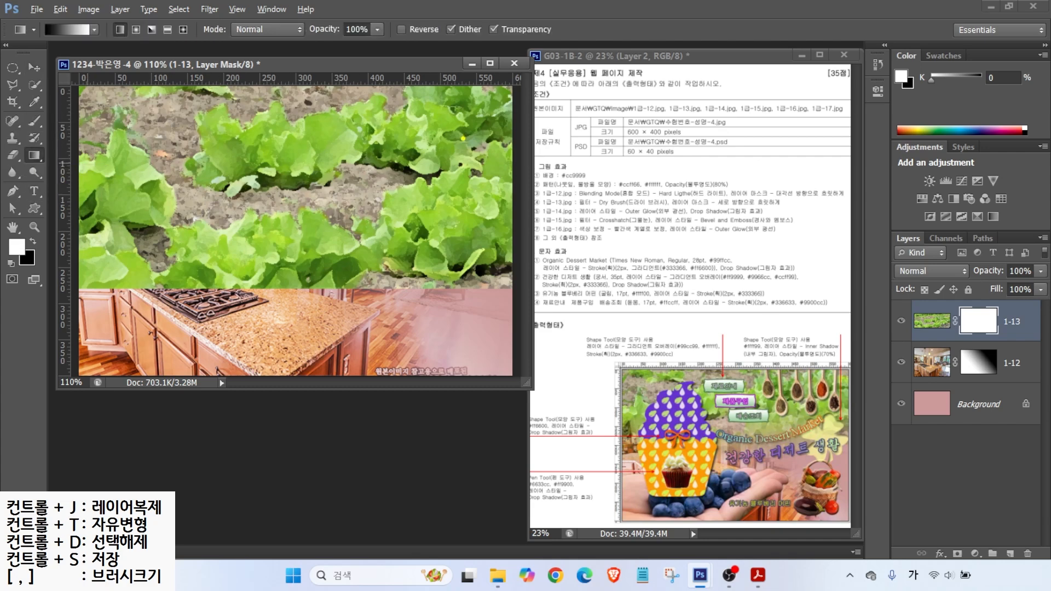
mouse_move(433, 157)
left_mouse_down()
mouse_move(323, 104)
mouse_move(422, 145)
left_mouse_up()
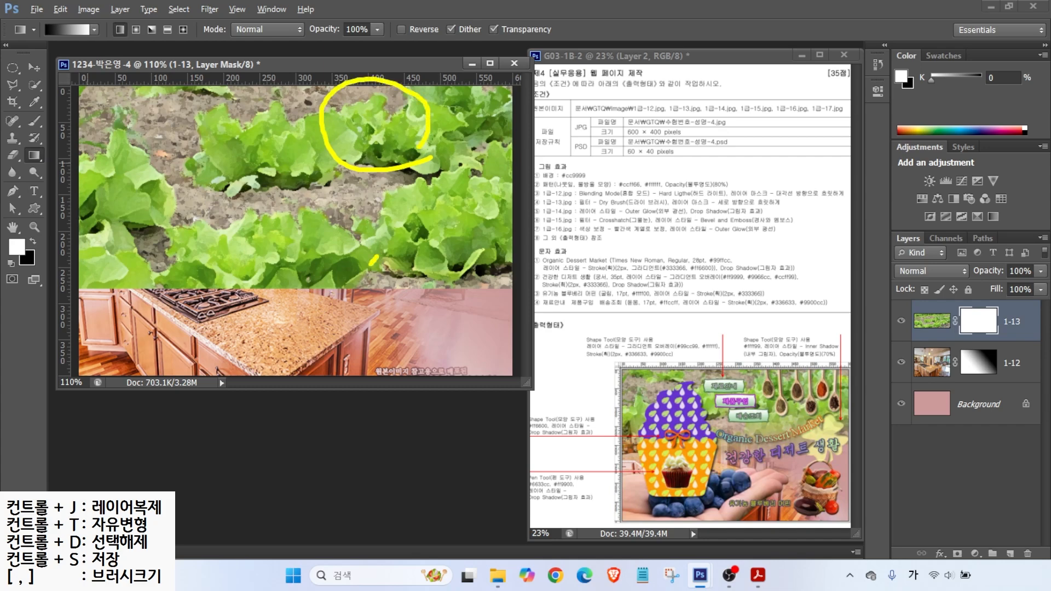
left_click_drag(372, 264, 340, 288)
left_click_drag(338, 261, 378, 293)
mouse_move(257, 269)
left_mouse_down()
mouse_move(288, 287)
mouse_move(312, 275)
mouse_move(311, 259)
mouse_move(314, 283)
left_mouse_up()
left_click_drag(301, 282, 329, 305)
left_click_drag(251, 108, 284, 104)
mouse_move(257, 85)
left_mouse_down()
mouse_move(252, 114)
mouse_move(281, 128)
mouse_move(279, 162)
left_mouse_up()
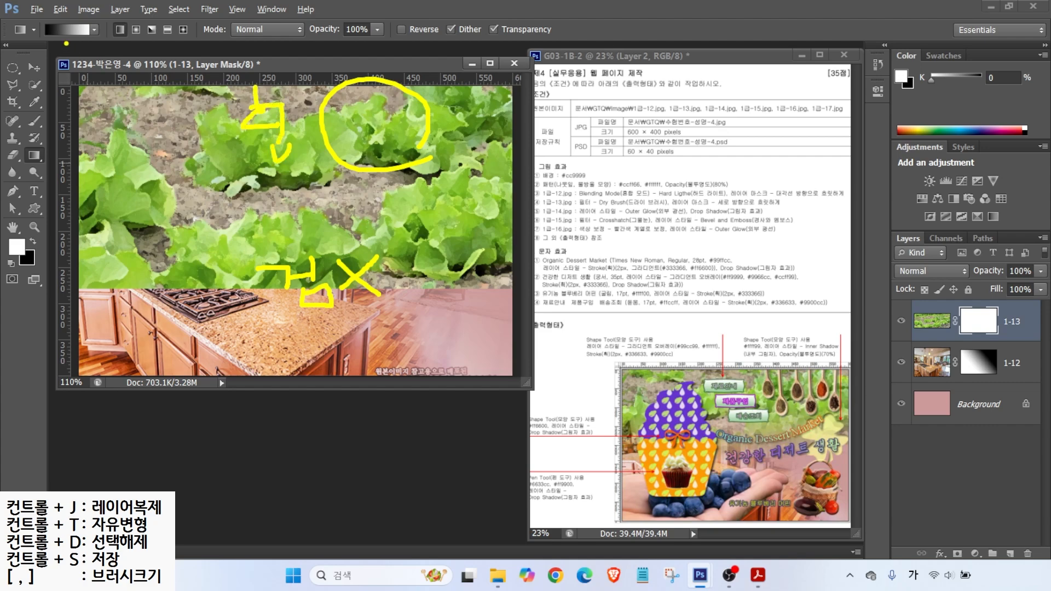
Step: Drag the mask gradient upward so the lettuce fades into the kitchen photo, then bring up the Open dialog
left_click_drag(35, 59, 34, 60)
left_click_drag(93, 39, 107, 67)
mouse_move(189, 283)
left_mouse_down()
mouse_move(190, 204)
mouse_move(169, 153)
left_mouse_up()
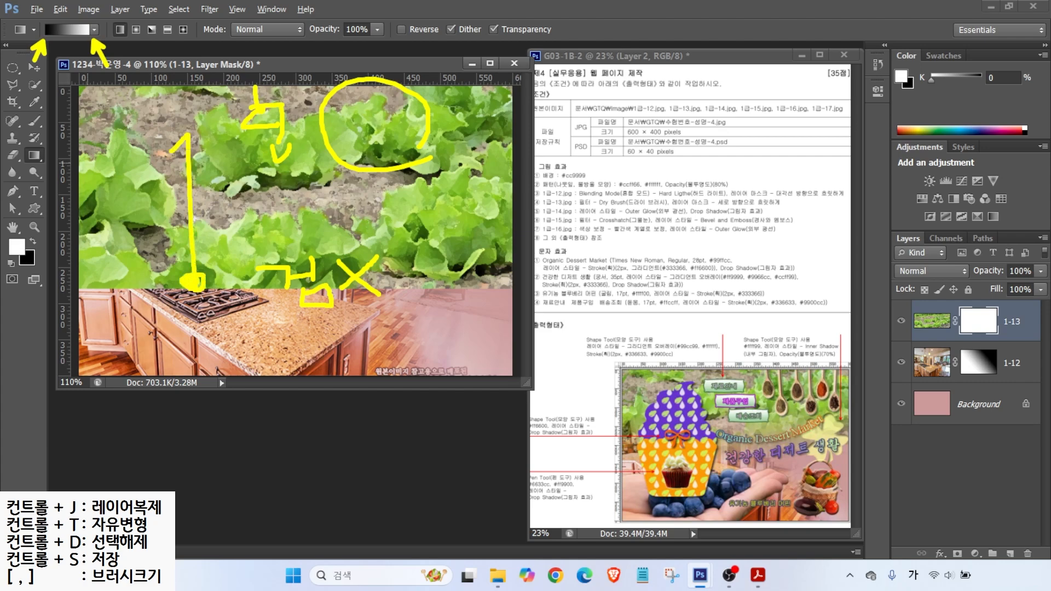
key("Escape")
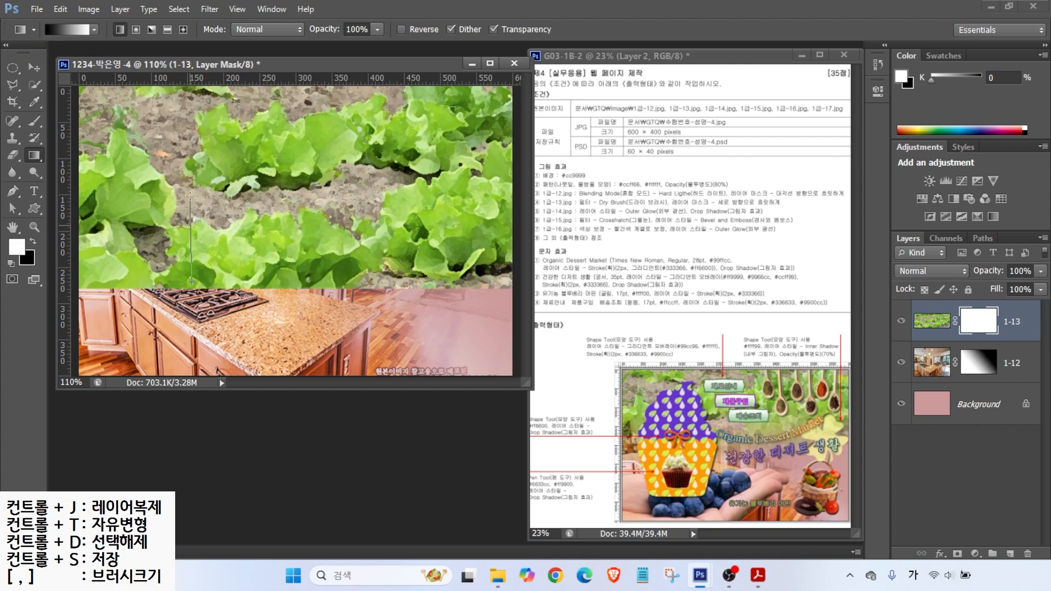
left_click_drag(192, 281, 192, 283)
key("alt")
key("ctrl+o")
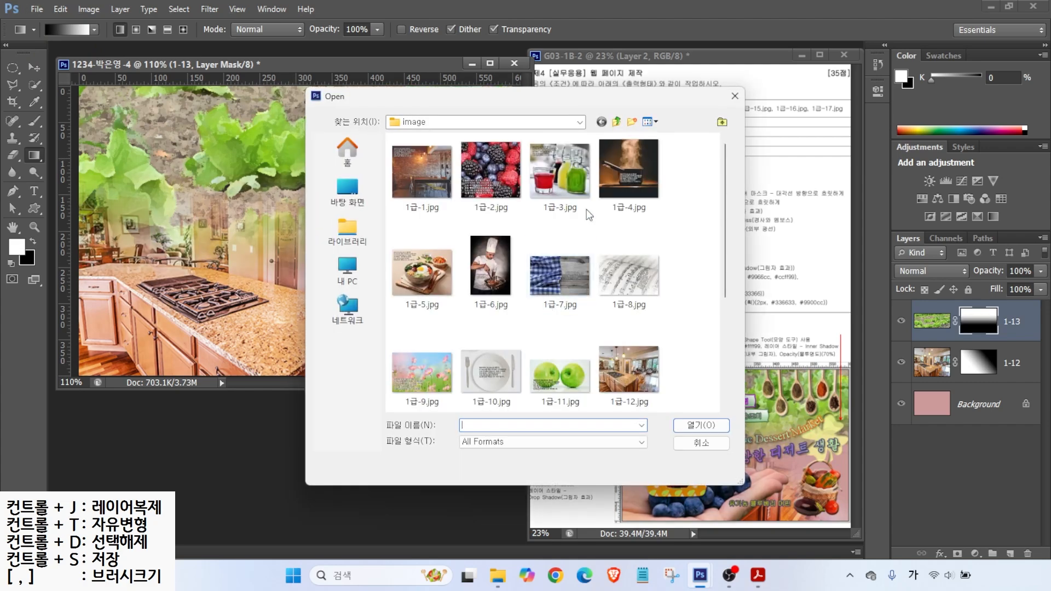
Step: Open the spice-spoons image 1급-14.jpg
scroll(515, 330, "down", 2)
left_click(516, 330)
left_click(699, 426)
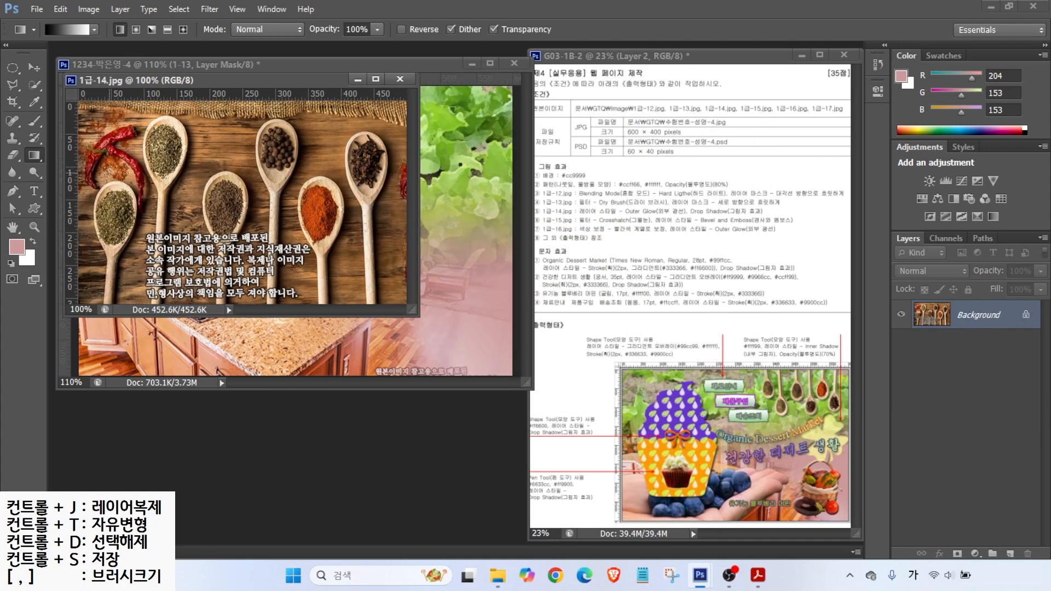
Step: Quick-select the two left spoon heads and the black-pepper spoon, trimming extras with subtraction and Polygonal Lasso
left_click(34, 84)
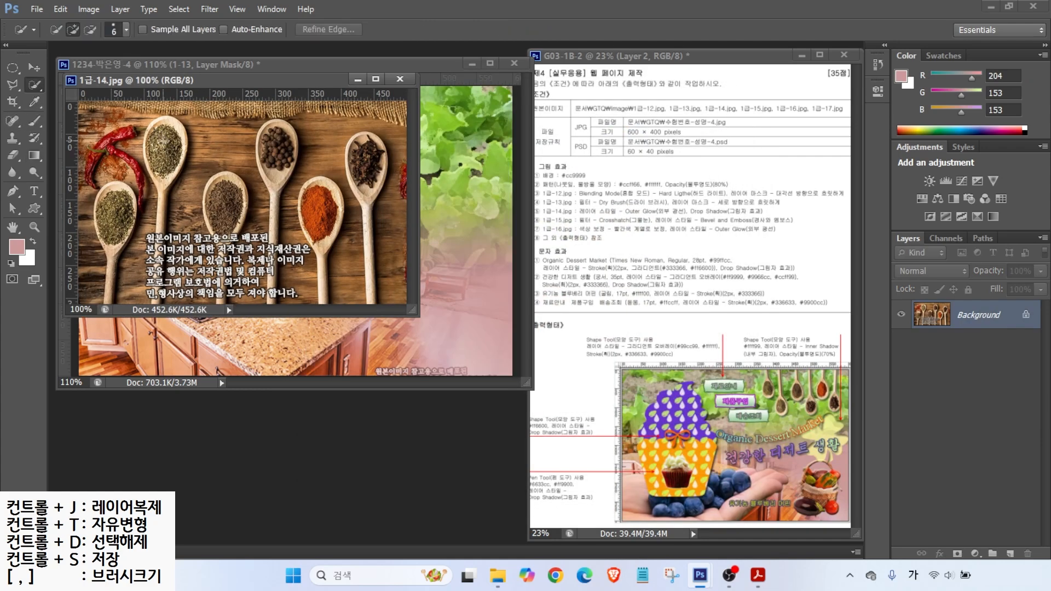
mouse_move(166, 142)
left_mouse_down()
mouse_move(161, 174)
mouse_move(168, 121)
mouse_move(161, 187)
mouse_move(117, 185)
mouse_move(101, 257)
mouse_move(107, 290)
left_mouse_up()
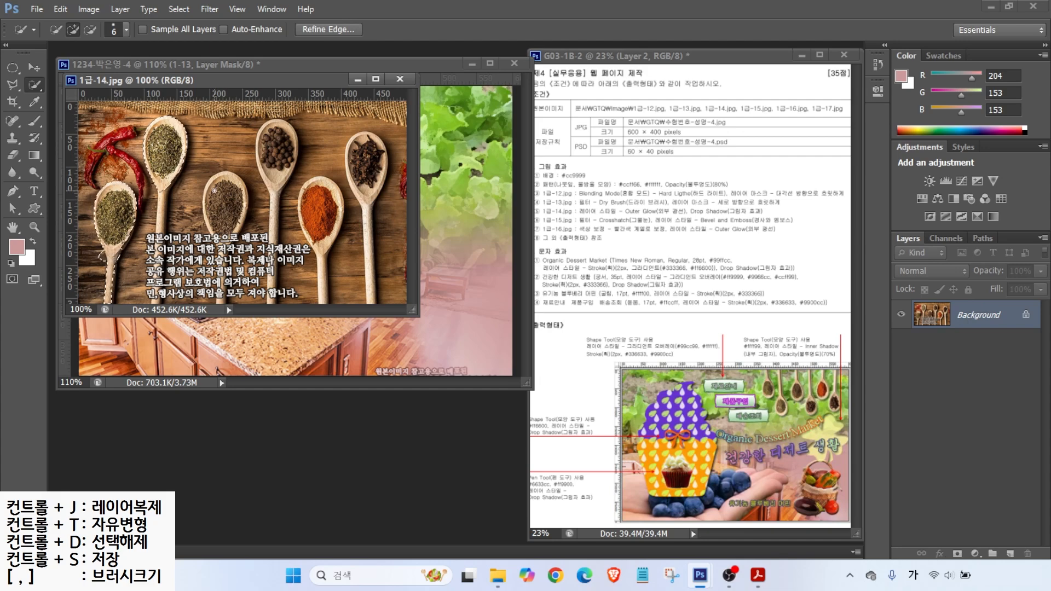
left_click_drag(277, 162, 261, 157)
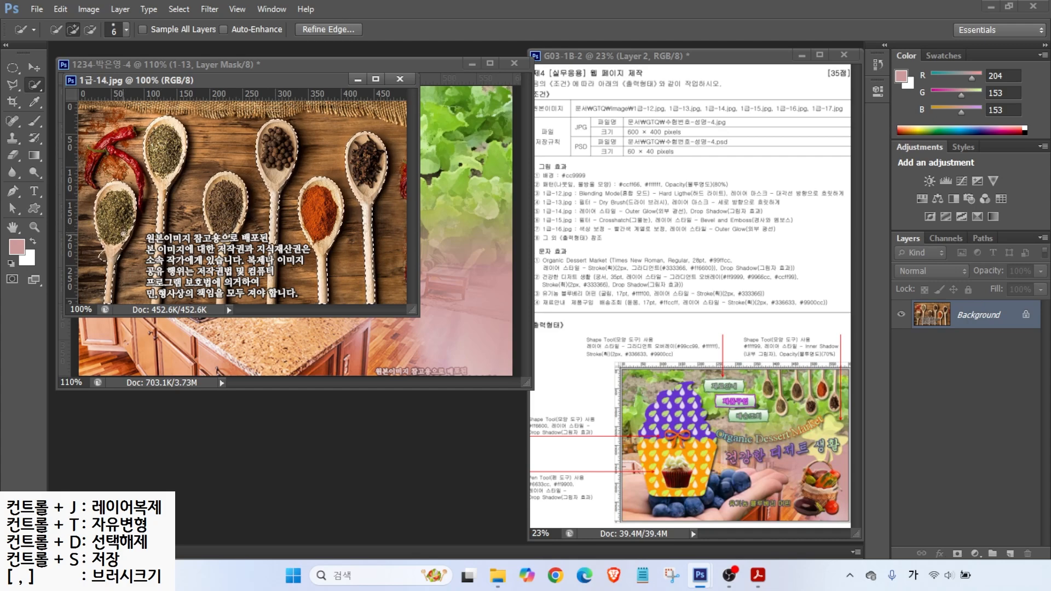
left_click(90, 30)
key("l")
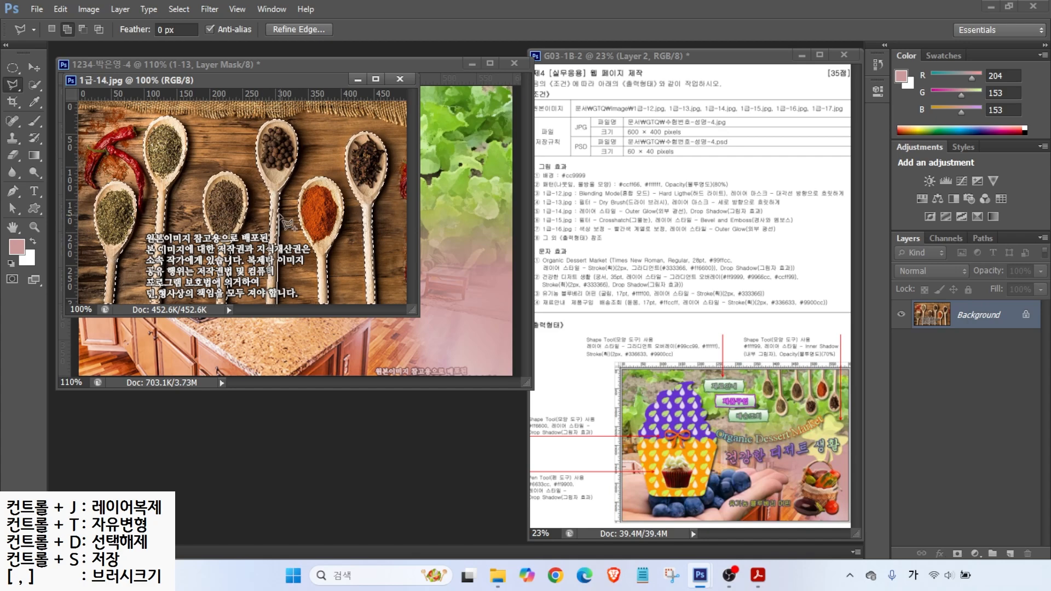
left_click(34, 85)
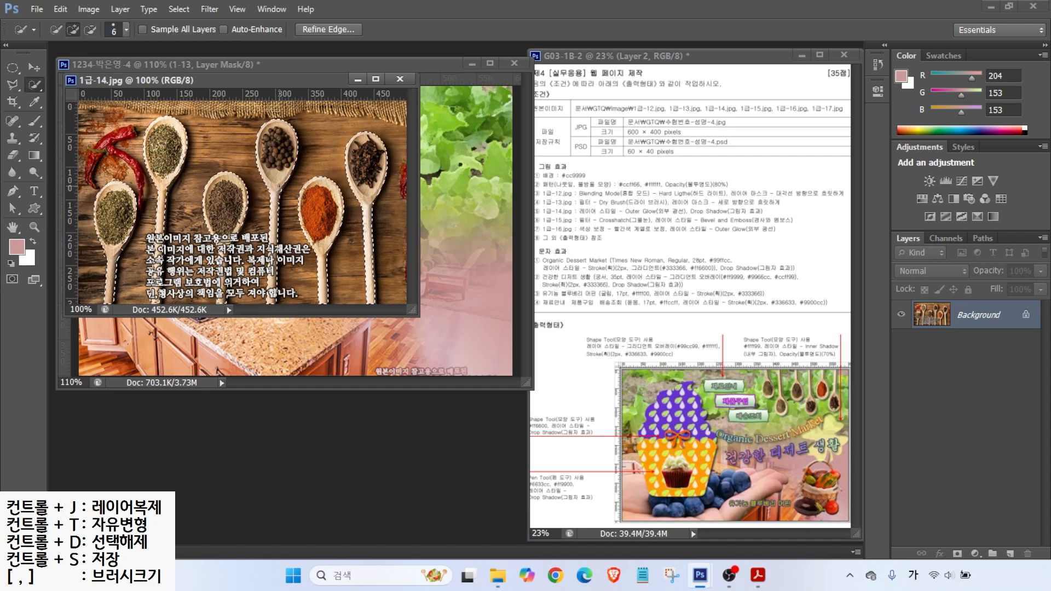
left_click_drag(187, 84, 410, 191)
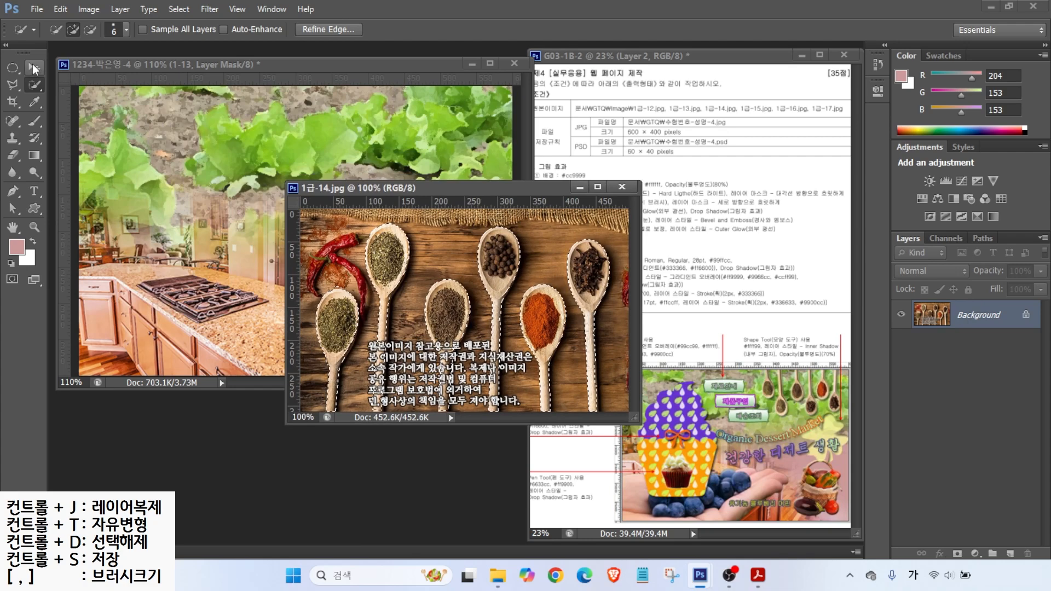
Step: Move the selected spoons into the web page, close the source image, and name the layer 1-14
left_click(34, 67)
left_click_drag(388, 258, 212, 202)
left_click(621, 186)
double_click(969, 321)
type("1-14")
key("Return")
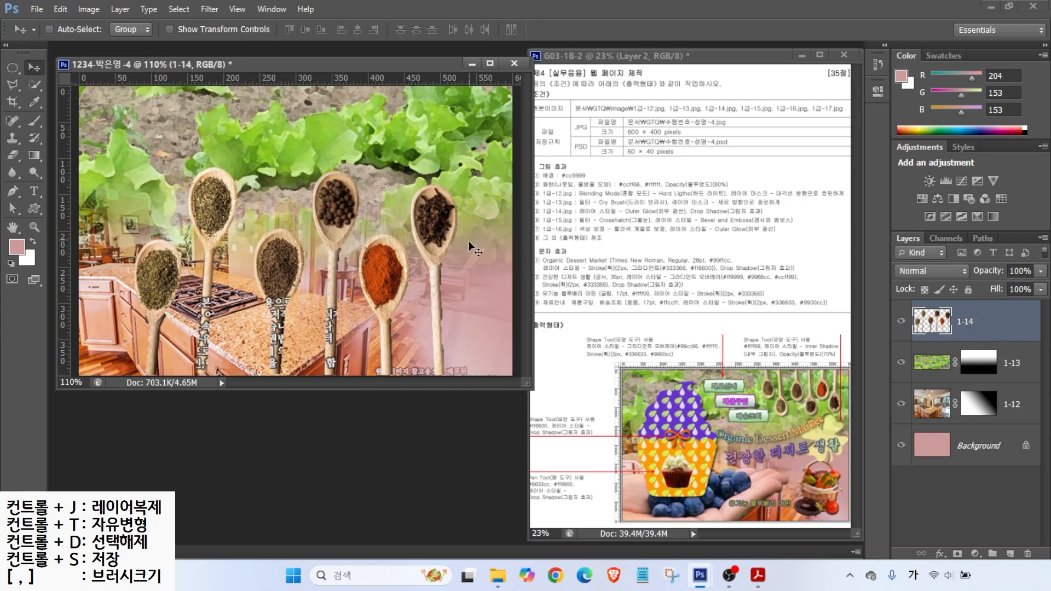
Step: Flip the spoons vertically, shrink them to about 49%, and place them at the canvas's top-right
key("ctrl+t")
left_click_drag(454, 166, 409, 199)
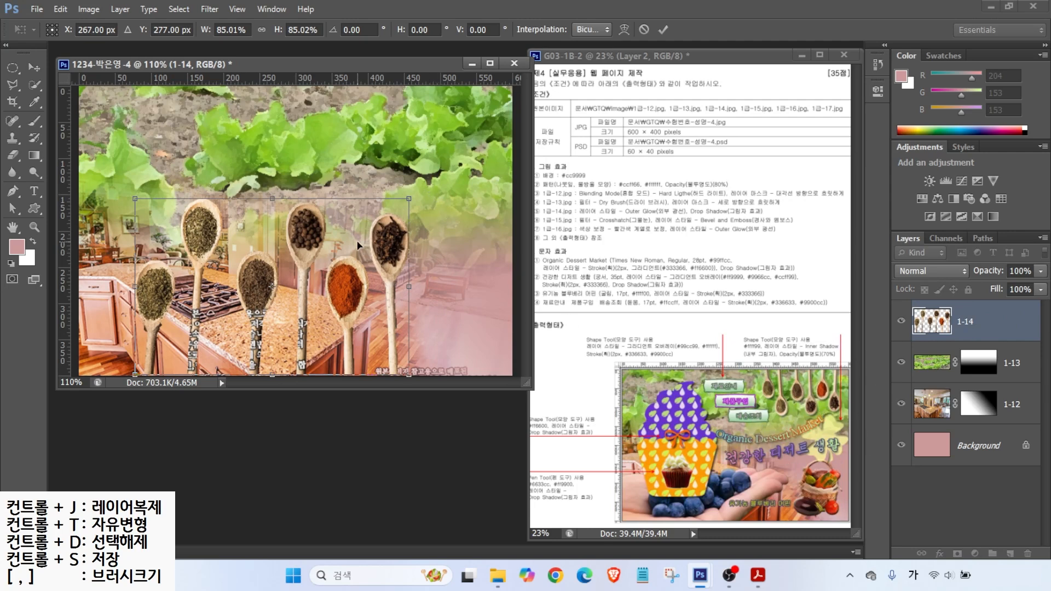
right_click(343, 246)
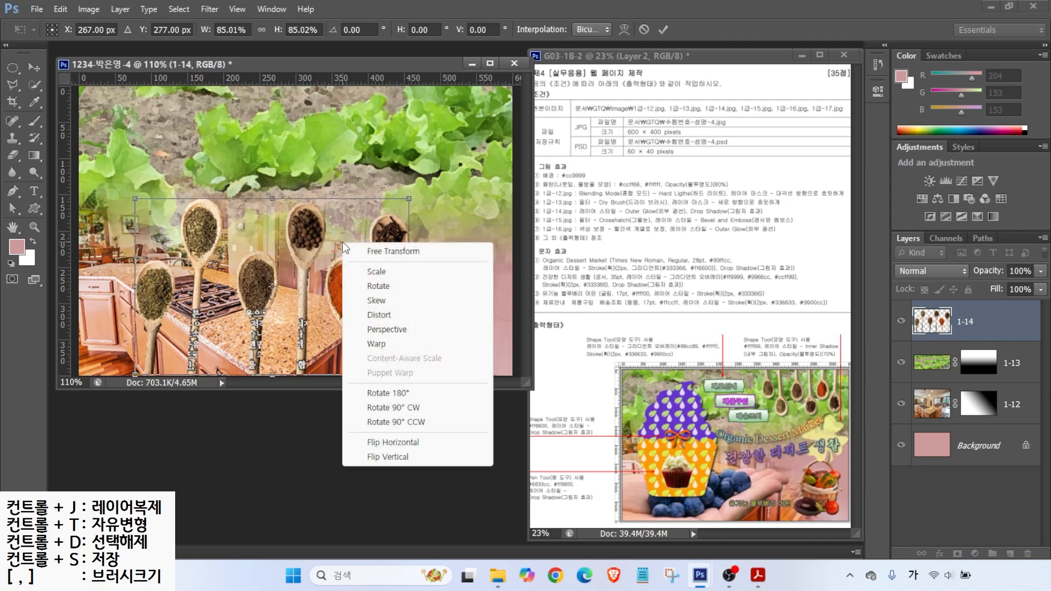
left_click(385, 457)
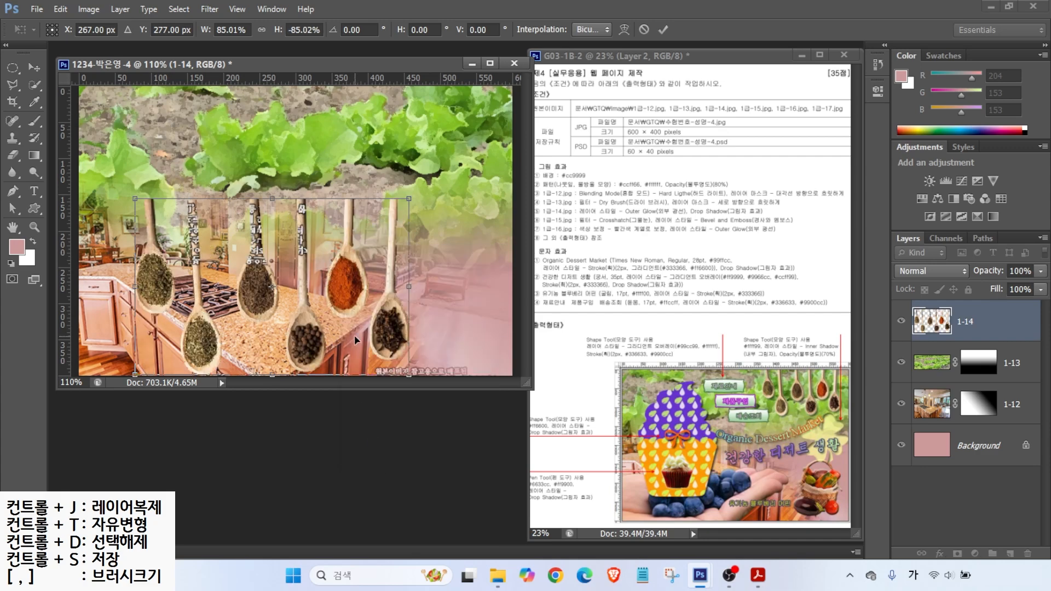
left_click_drag(407, 204, 323, 257)
left_click_drag(278, 330, 438, 153)
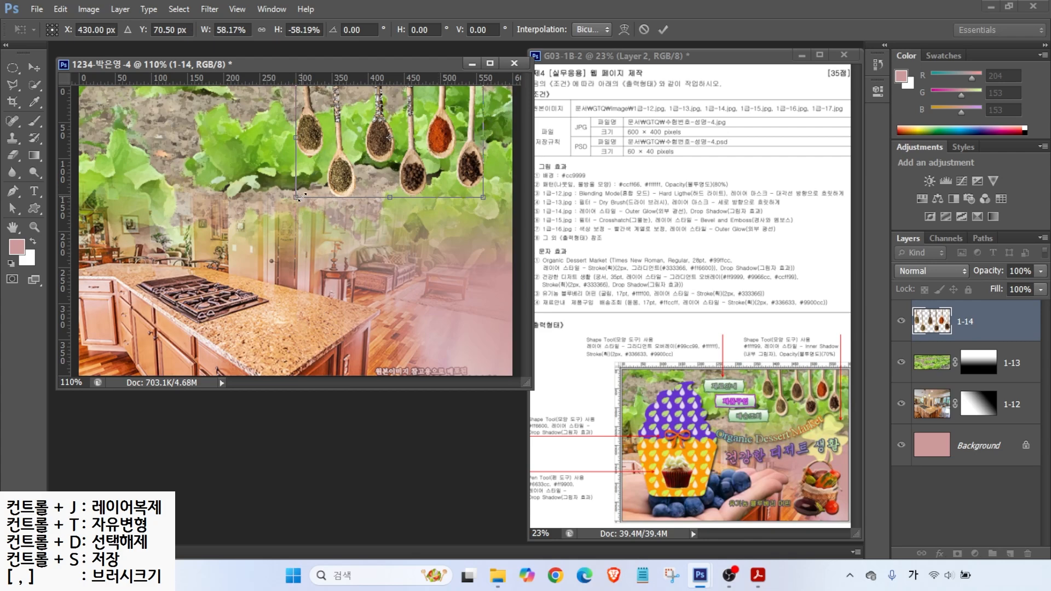
left_click_drag(296, 197, 313, 185)
left_click_drag(410, 170, 430, 167)
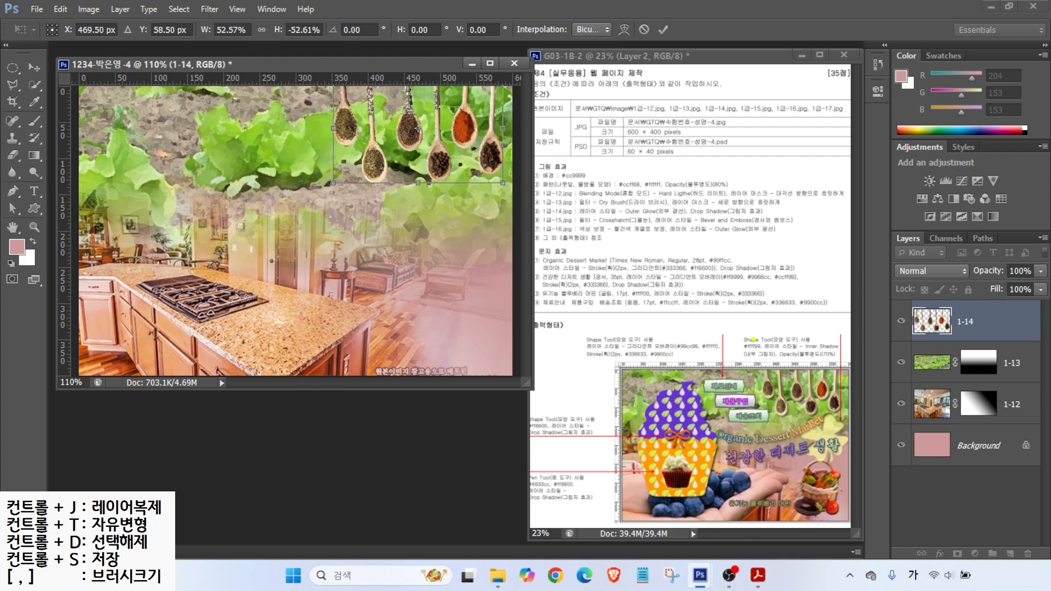
key("Escape")
left_click_drag(477, 161, 475, 157)
left_click_drag(332, 180, 342, 173)
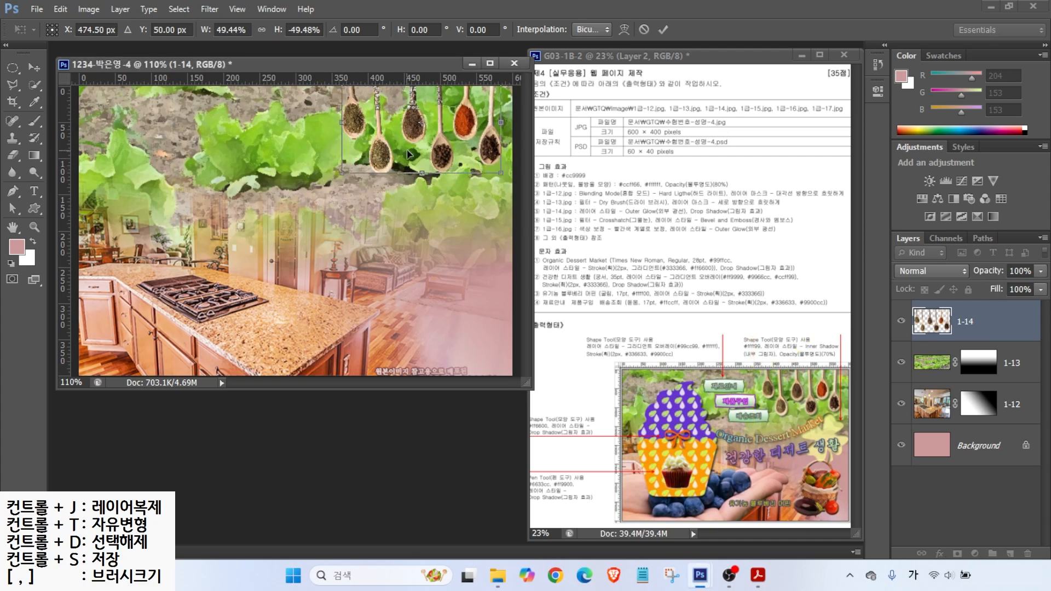
key("Return")
left_click_drag(414, 153, 422, 160)
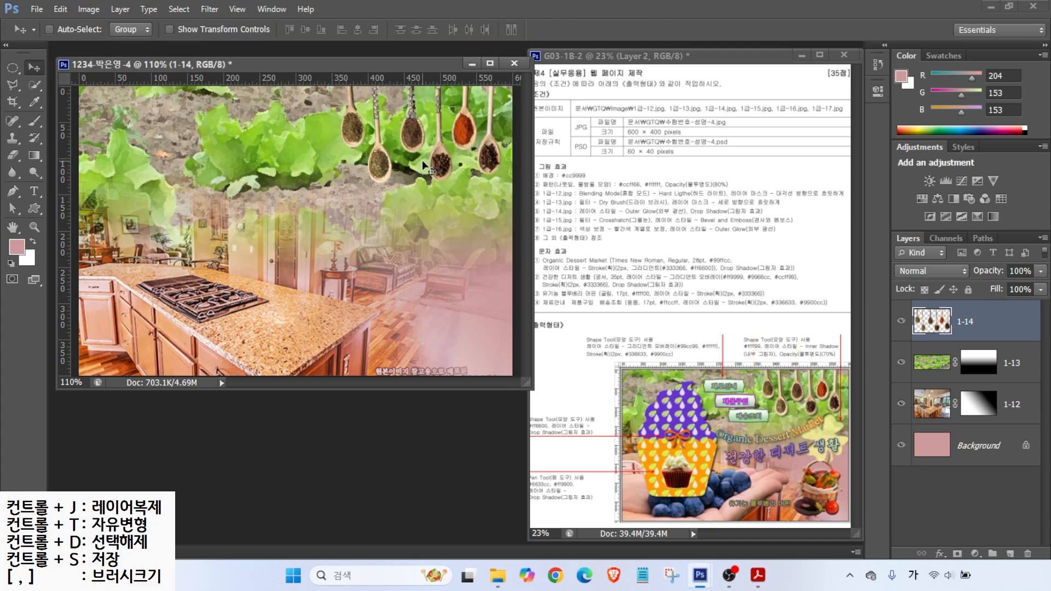
key("Right")
key("Right")
key("Right")
key("Right")
key("Right")
key("Right")
key("Right")
key("Right")
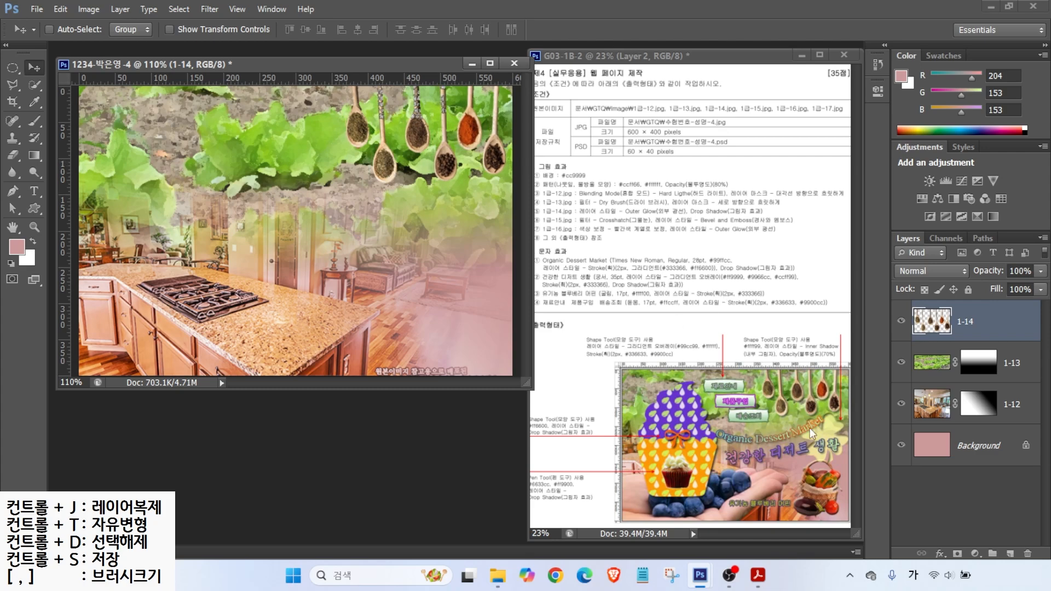
Step: Give layer 1-14 an Outer Glow and Drop Shadow, then bring up the Open dialog
left_click(940, 553)
left_click(991, 532)
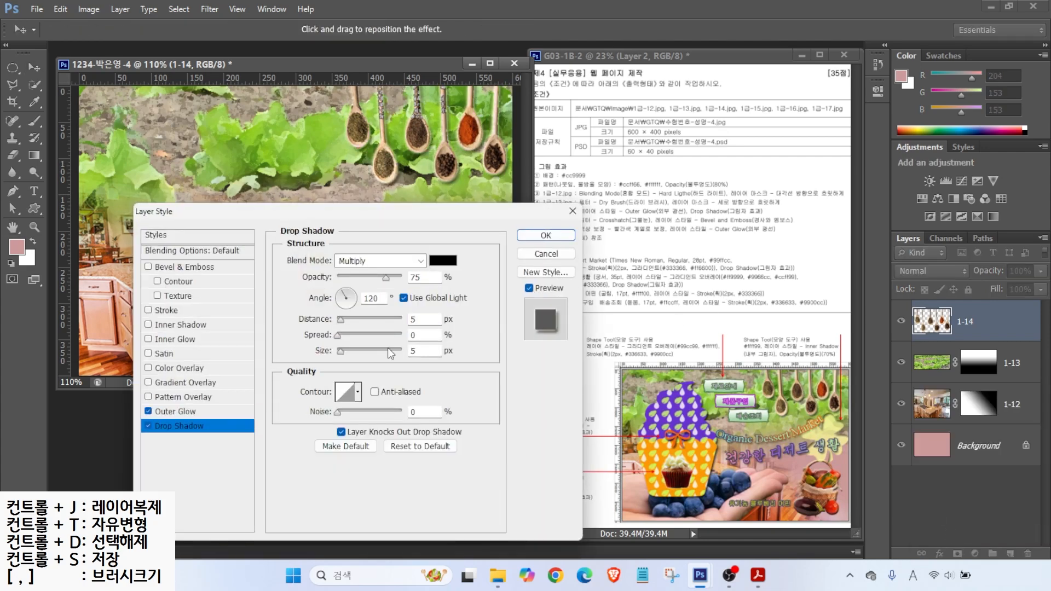
key("Return")
key("ctrl+o")
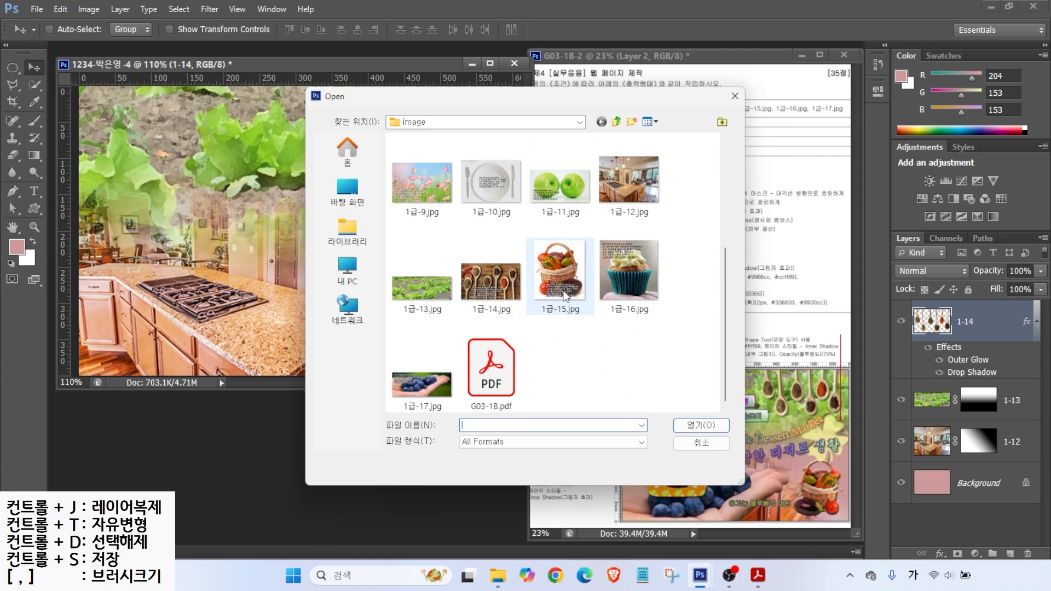
Step: Open 1급-15.jpg and select the basket by inverting a Magic Wand selection of the white background
double_click(560, 273)
left_click_drag(35, 85, 111, 98)
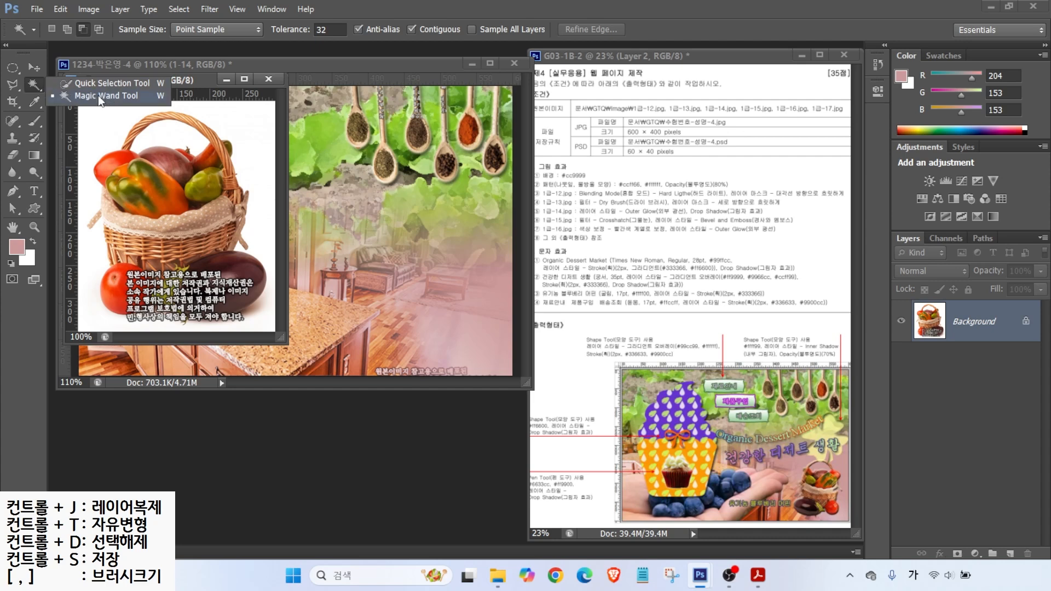
left_click(98, 95)
left_click(103, 119)
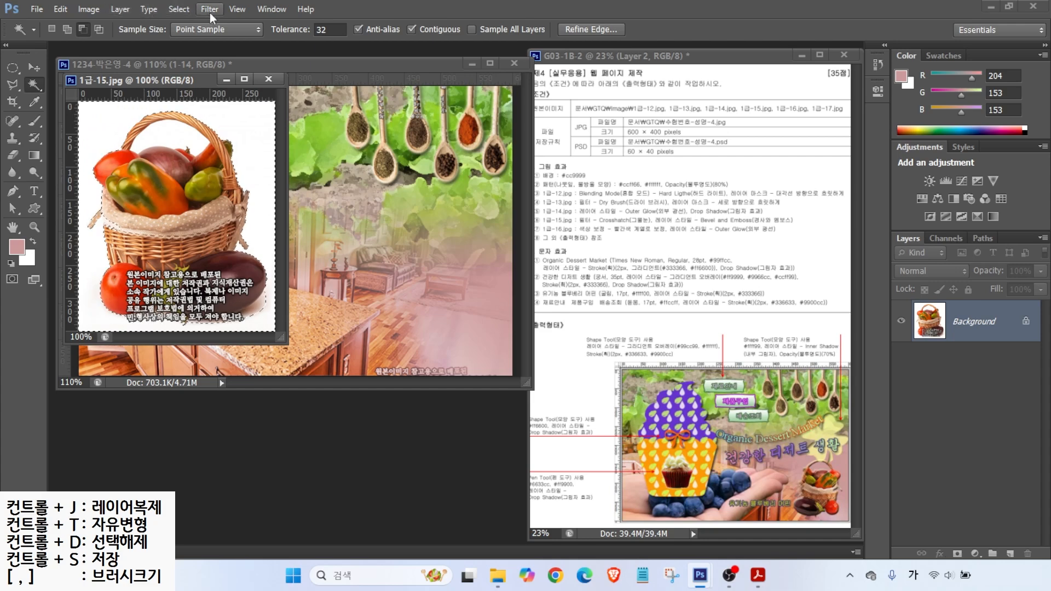
left_click(179, 9)
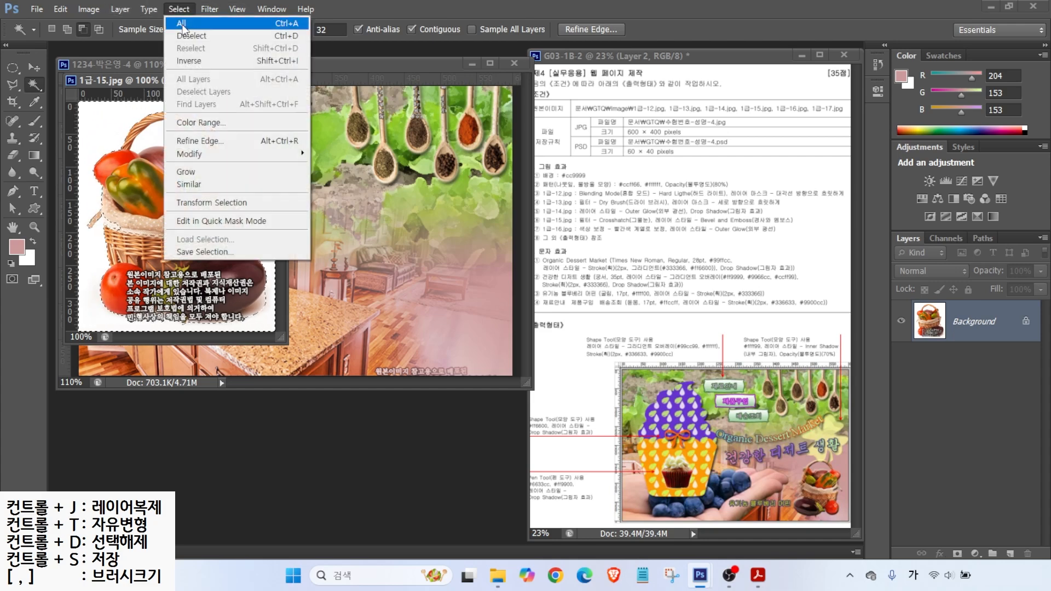
left_click(188, 61)
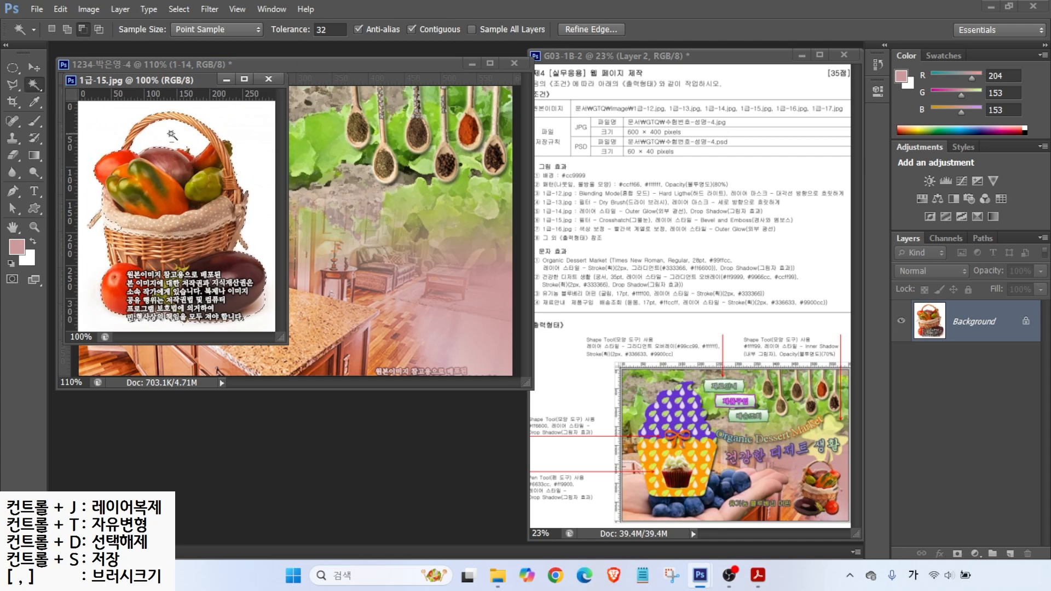
right_click(34, 84)
left_click(93, 82)
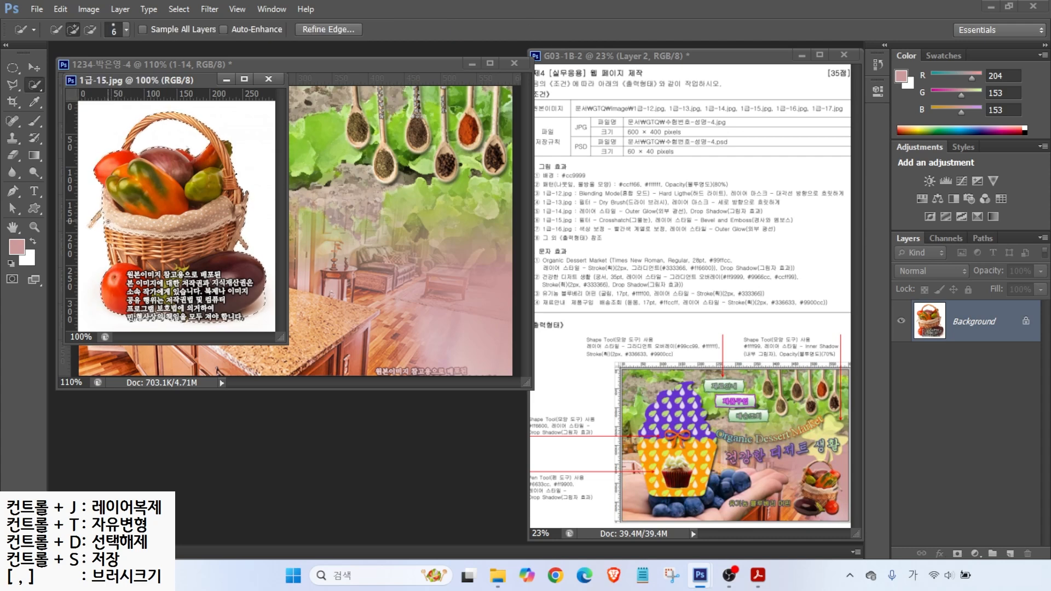
key("l")
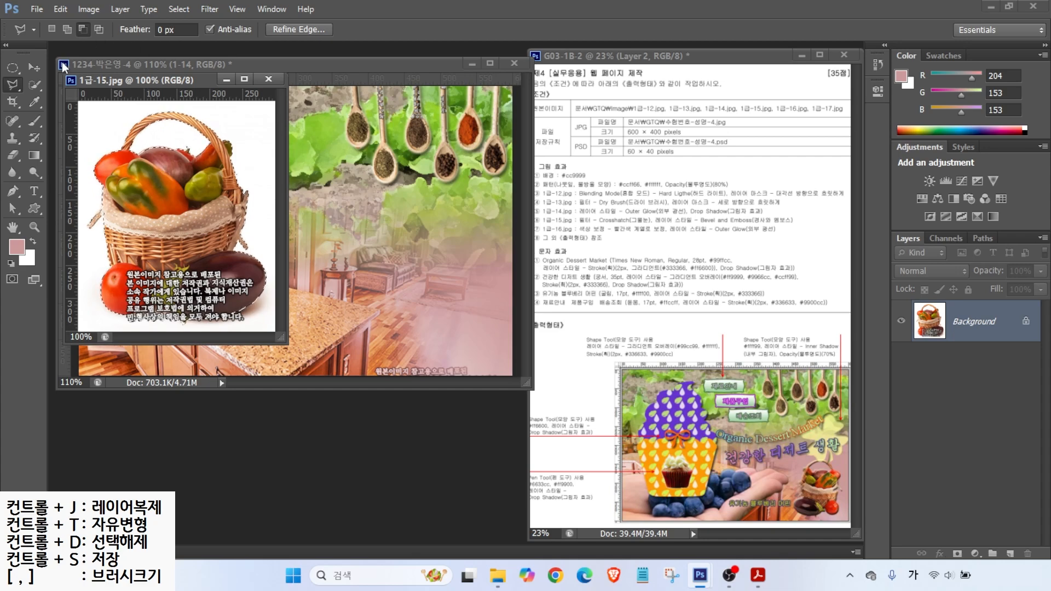
left_click_drag(123, 78, 207, 174)
Step: Move the basket into the web page, close the photo, and name the layer 1-15
left_click(34, 67)
left_click_drag(269, 286, 414, 278)
left_click(351, 175)
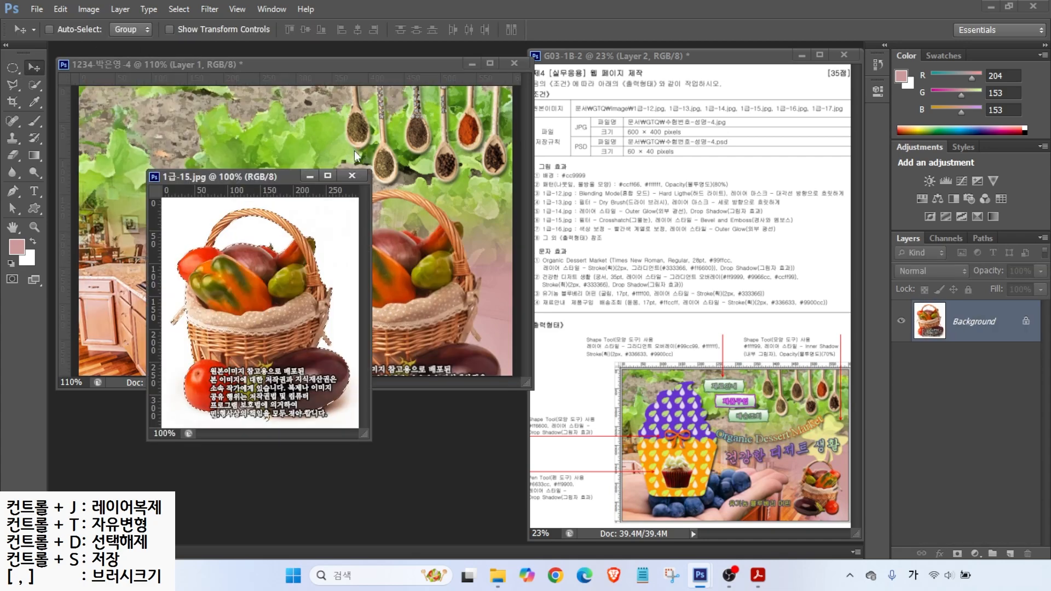
double_click(973, 322)
type("1-15")
key("Return")
Step: Shrink the basket to about 59%, flip it horizontally, and place it at the page's bottom-right corner
key("ctrl+t")
left_click_drag(500, 191, 426, 289)
left_click_drag(363, 342, 438, 284)
right_click(439, 284)
left_click(467, 483)
left_click_drag(436, 325, 438, 328)
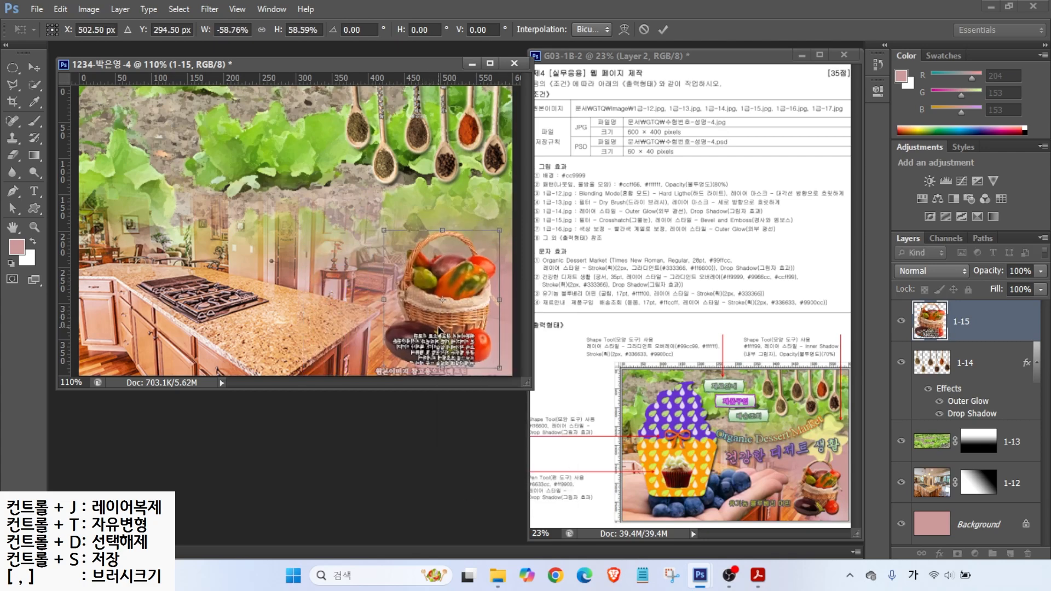
left_click_drag(387, 234, 402, 270)
key("Return")
left_click_drag(450, 321, 455, 328)
key("Up")
key("Up")
key("Up")
key("Up")
key("Up")
key("Up")
key("Up")
Step: Apply the Crosshatch filter from the Filter Gallery and add a Bevel & Emboss style to the basket
key("alt")
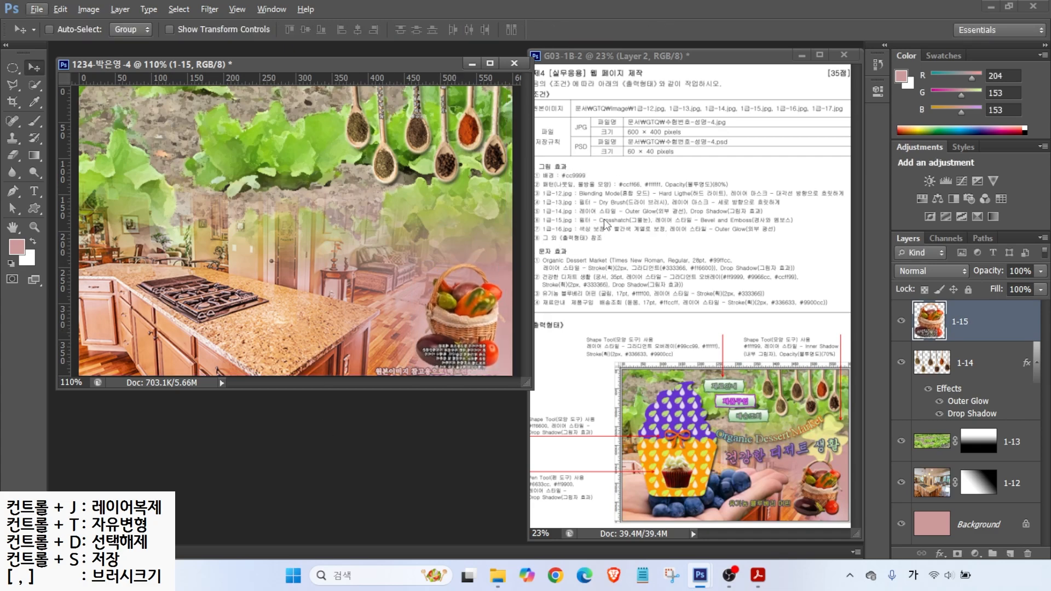
left_click(208, 9)
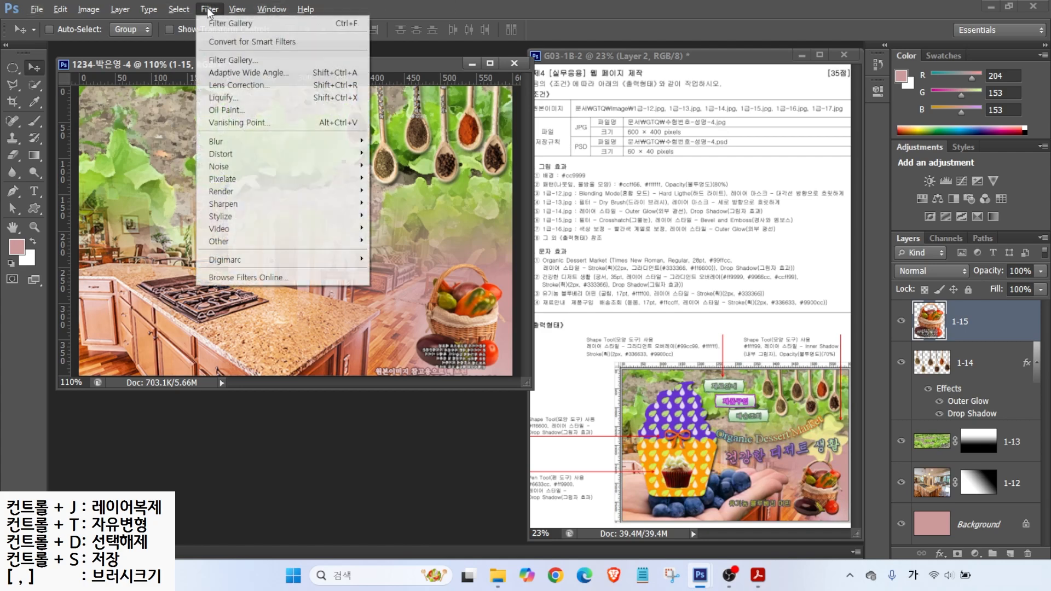
left_click(214, 61)
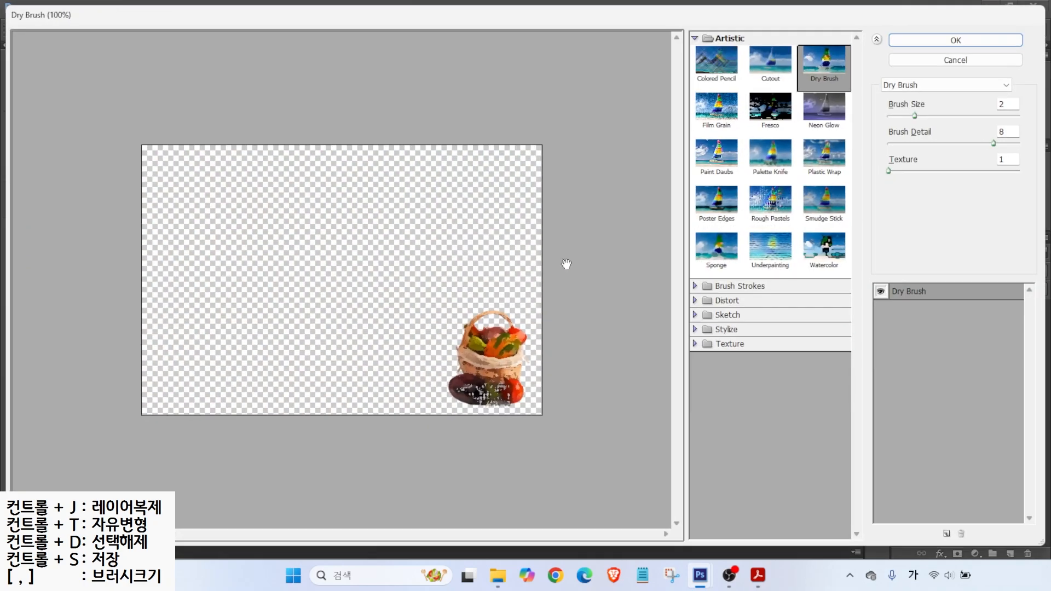
left_click(739, 286)
left_click(825, 315)
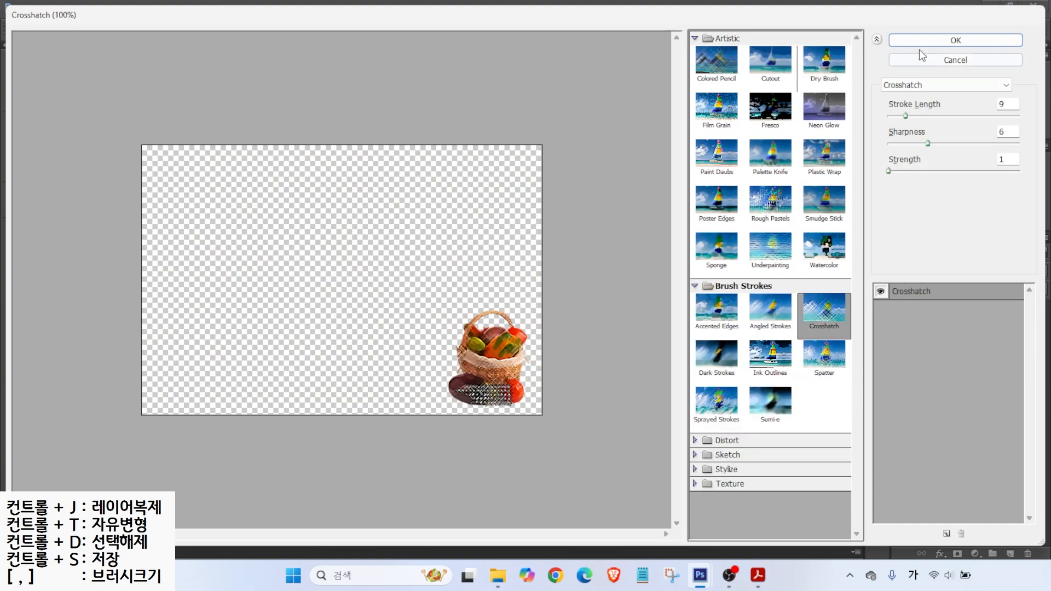
left_click(919, 44)
left_click(939, 553)
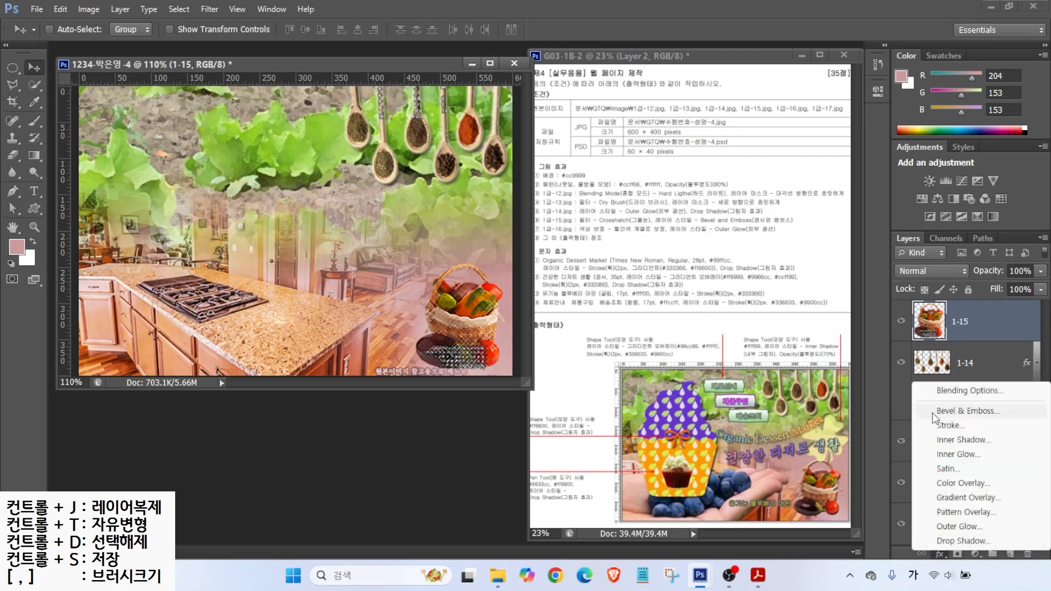
left_click(933, 413)
Step: Confirm the basket's Bevel & Emboss style and open the cupcake photo 1급-16.jpg
left_click(539, 235)
double_click(428, 435)
scroll(536, 329, "down", 3)
double_click(629, 271)
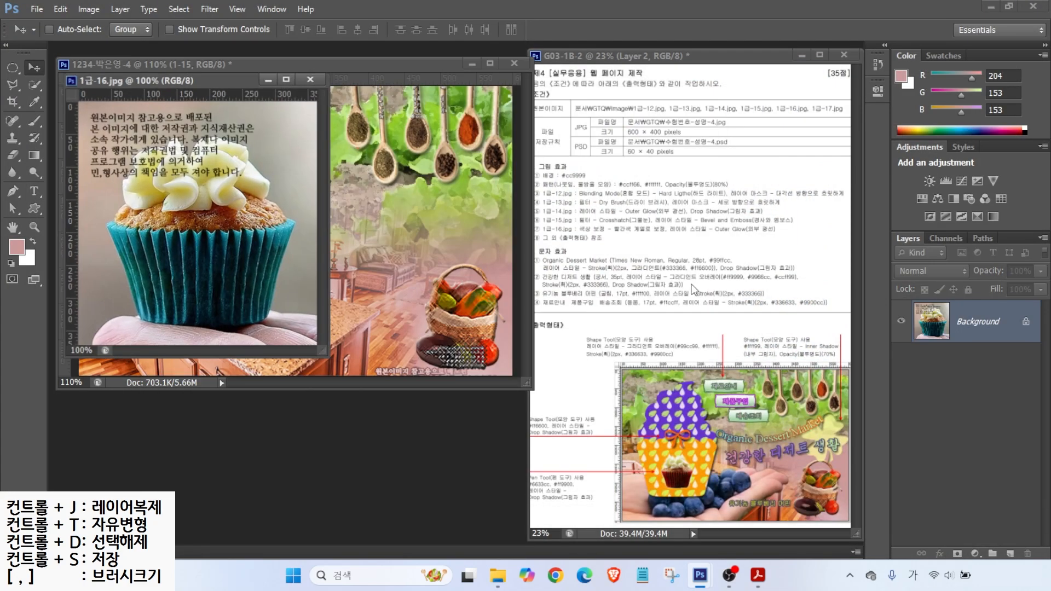
Step: Select the cupcake with the Quick Selection Tool, trimming its bottom edge with a smaller brush
left_click(34, 85)
key("bracketright")
key("bracketright")
key("bracketright")
key("bracketright")
key("bracketright")
key("bracketright")
key("bracketright")
mouse_move(234, 243)
left_mouse_down()
mouse_move(264, 268)
mouse_move(159, 287)
mouse_move(162, 181)
mouse_move(217, 164)
mouse_move(148, 167)
left_mouse_up()
key("bracketleft")
key("bracketleft")
key("bracketleft")
key("bracketleft")
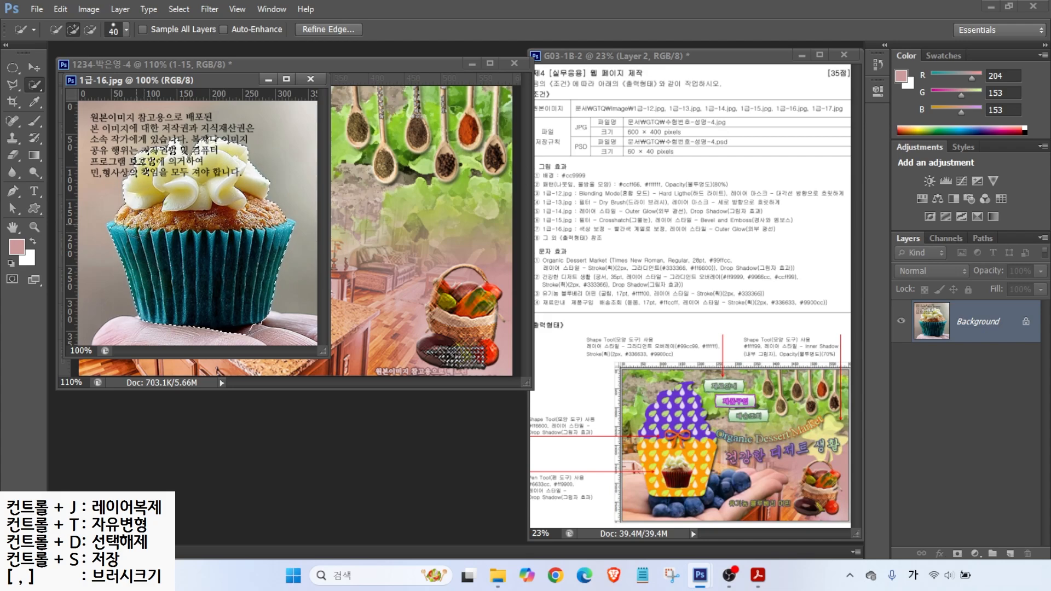
left_click(239, 330, "alt")
left_click(12, 86)
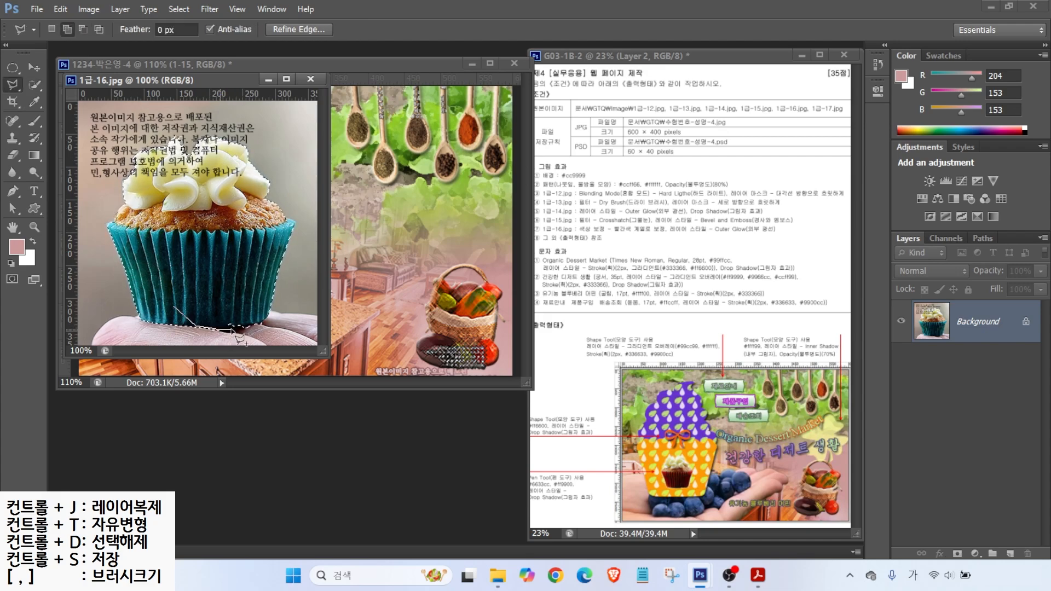
Step: Move the cupcake into the web page, close its photo without saving, and name the layer 1-16
left_click(34, 67)
left_click_drag(192, 83, 379, 191)
left_click_drag(387, 350, 163, 294)
left_click(369, 433)
left_click(497, 188)
double_click(963, 321)
type("1-16")
key("Return")
Step: Shrink the cupcake to about 29% and place it on the countertop
key("ctrl+t")
left_click_drag(266, 177, 159, 339)
left_click_drag(120, 342, 212, 265)
left_click_drag(188, 290, 192, 294)
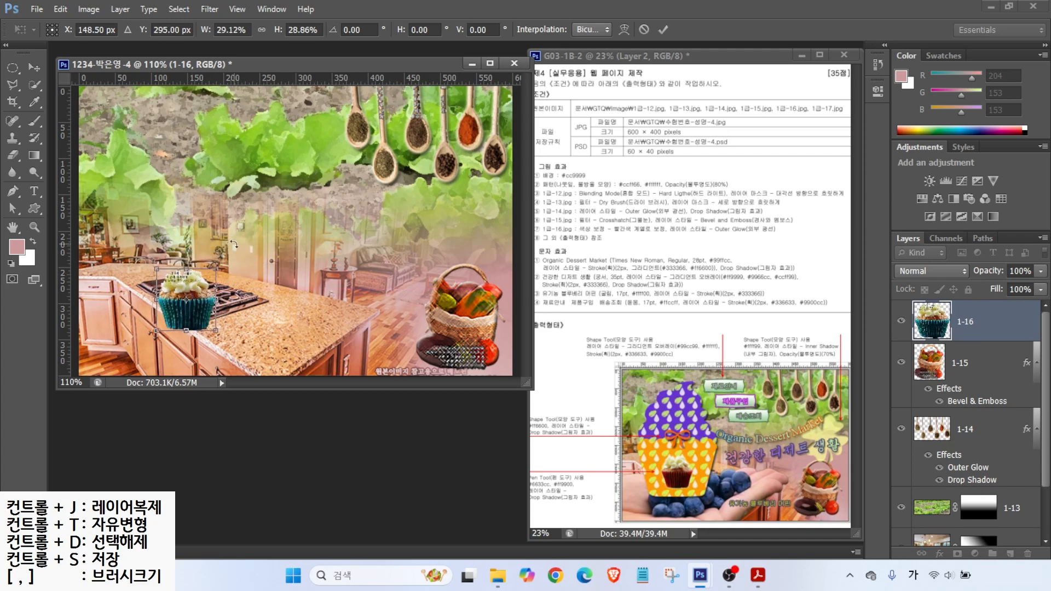
key("Return")
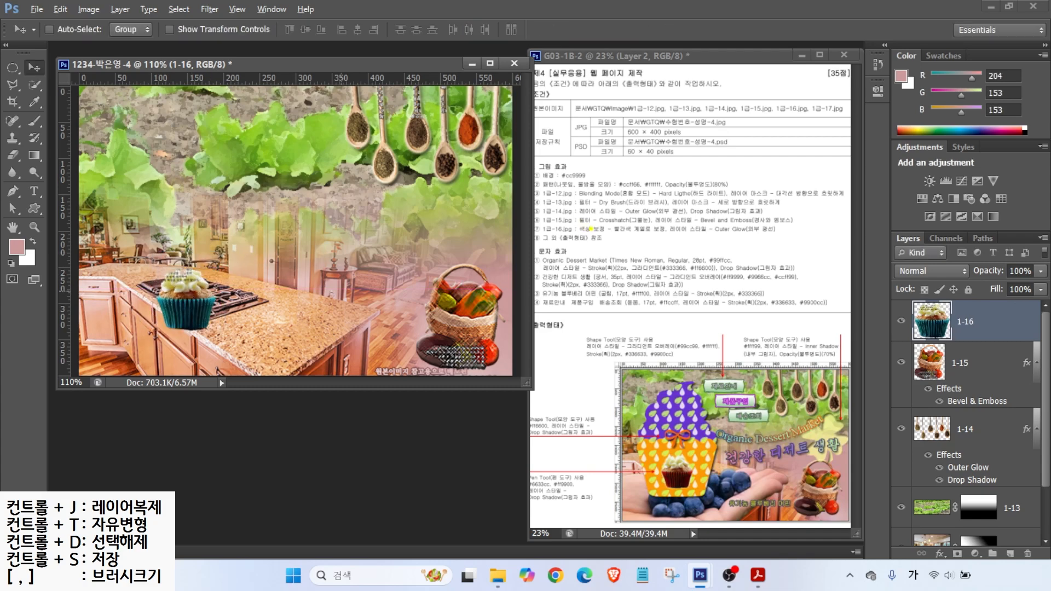
left_click_drag(593, 235, 669, 233)
mouse_move(214, 336)
left_mouse_down()
mouse_move(185, 345)
mouse_move(165, 325)
mouse_move(204, 312)
left_mouse_up()
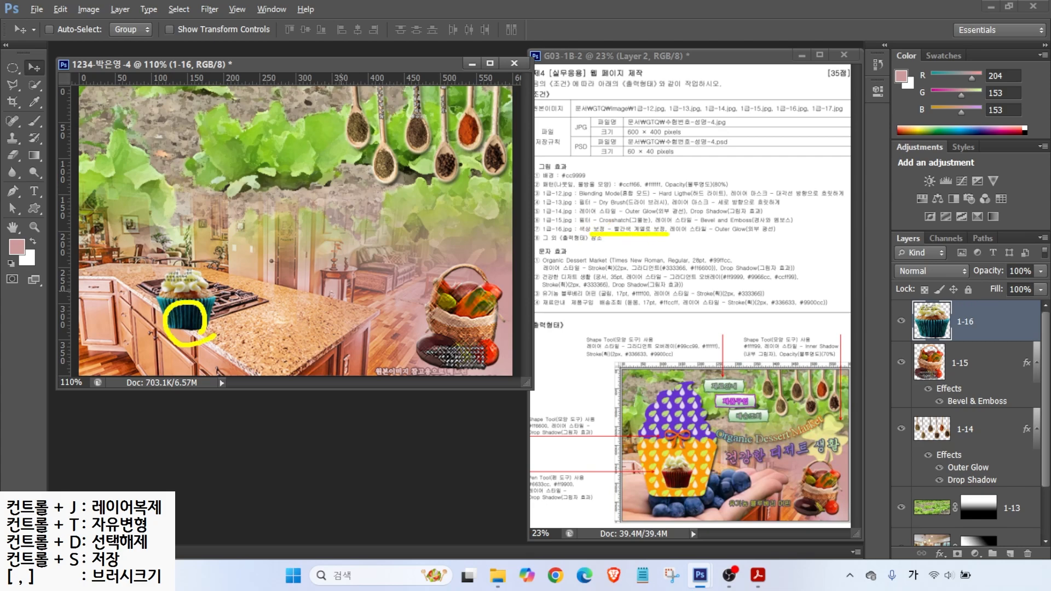
key("Escape")
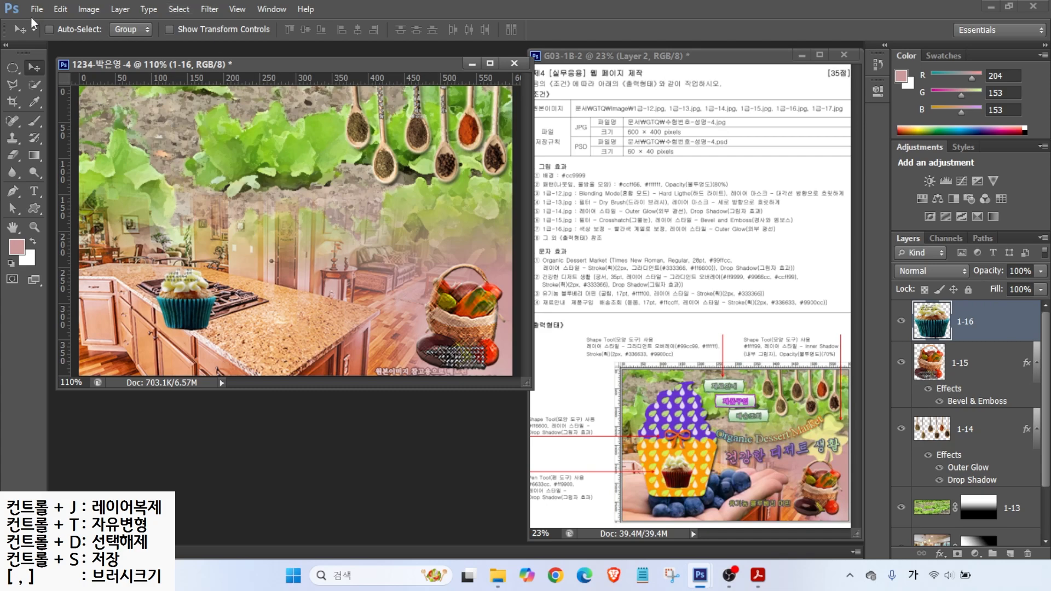
Step: Select the cupcake's paper liner and use Hue/Saturation to turn it from blue to crimson
left_click(34, 85)
left_click_drag(195, 313, 206, 312)
left_click(85, 10)
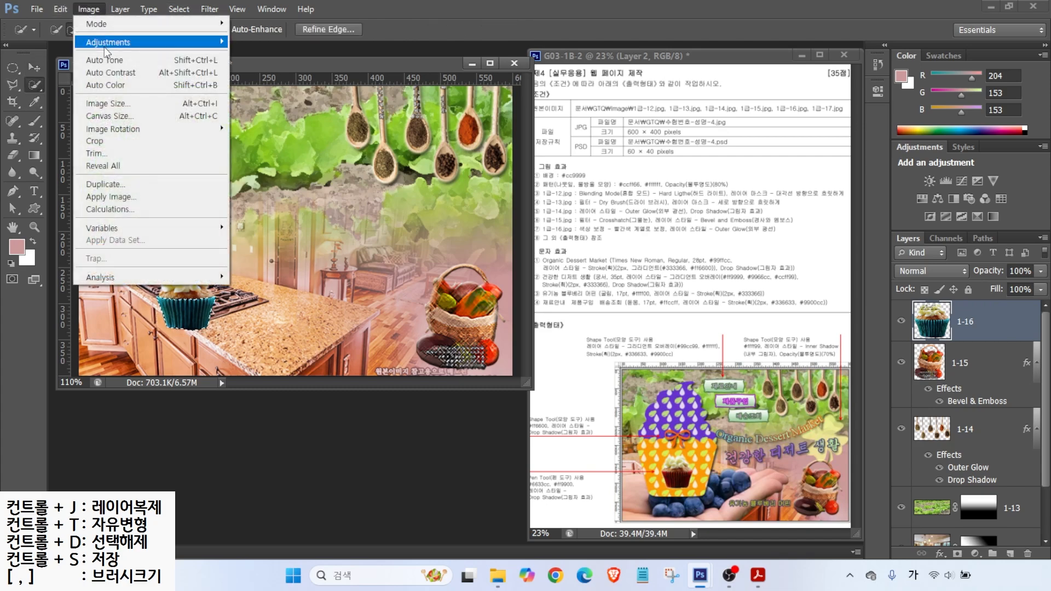
mouse_move(105, 43)
left_click(248, 110)
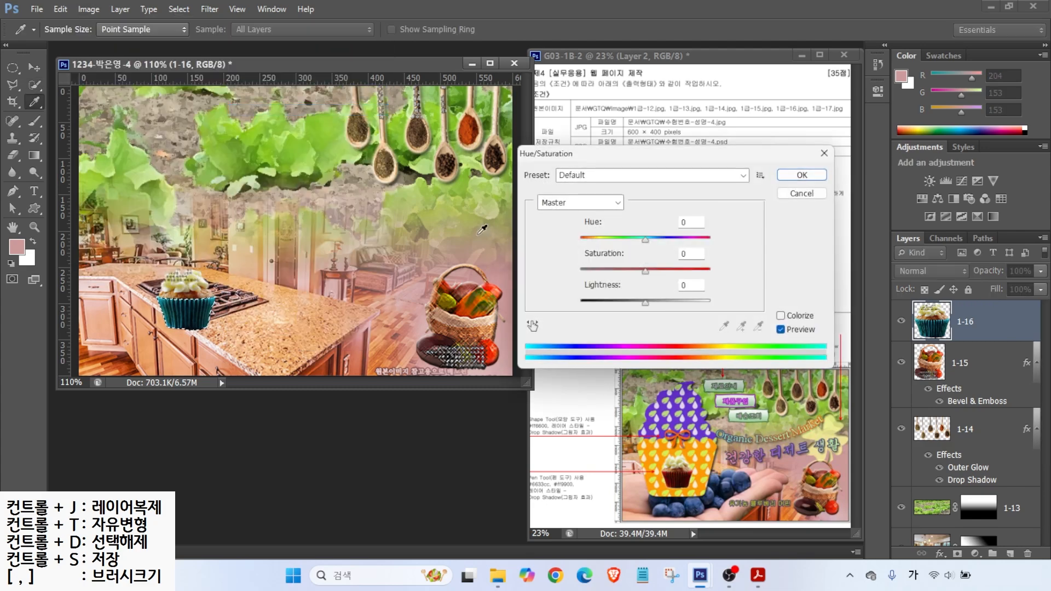
left_click_drag(645, 240, 704, 239)
left_click_drag(645, 270, 658, 301)
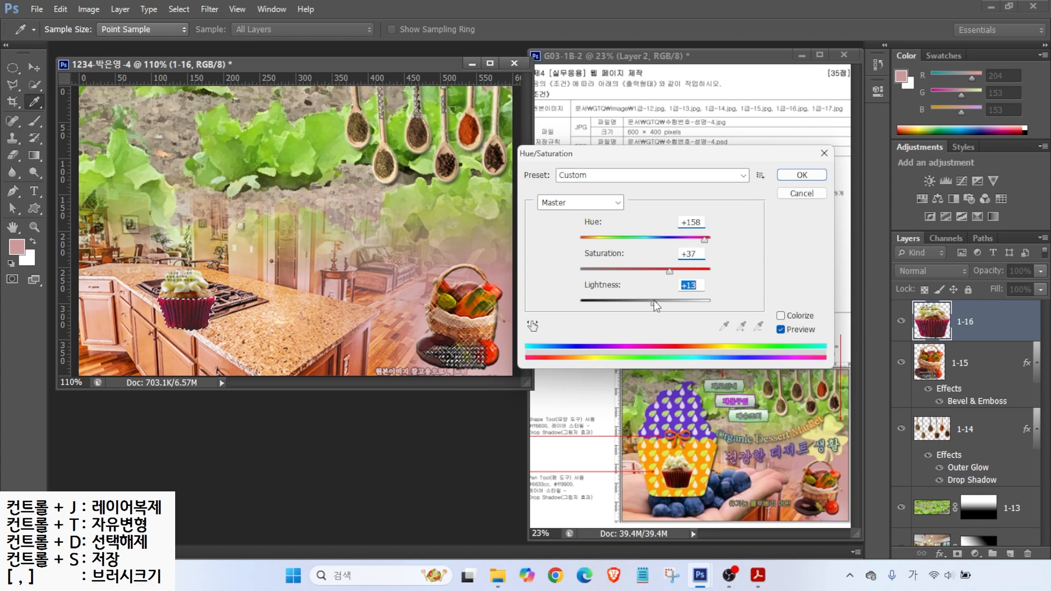
left_click(801, 174)
Step: Add an Outer Glow layer style to the cupcake layer 1-16
key("w")
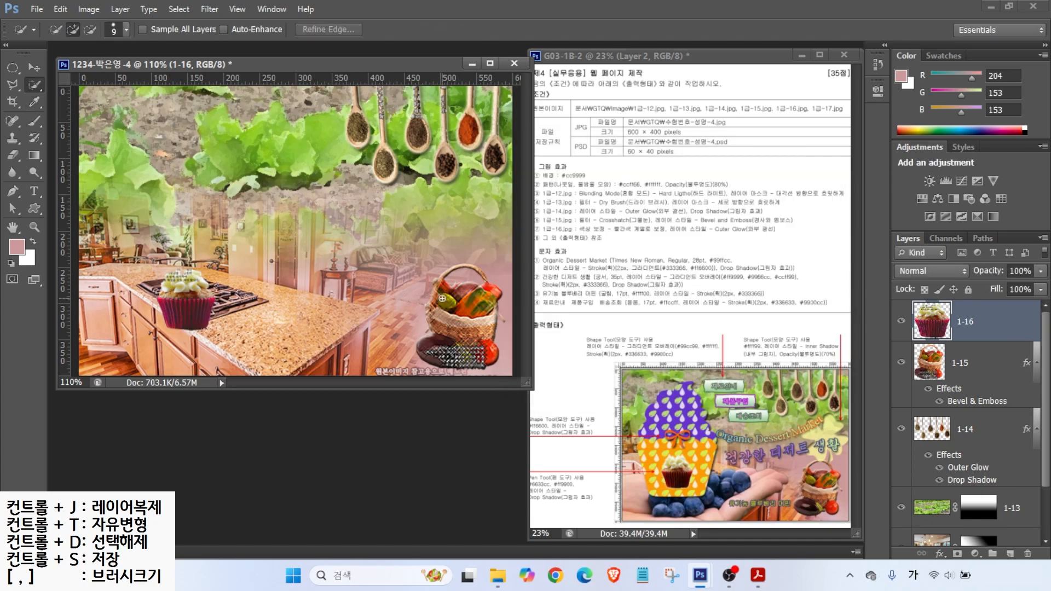
left_click(939, 554)
left_click(964, 530)
left_click(538, 237)
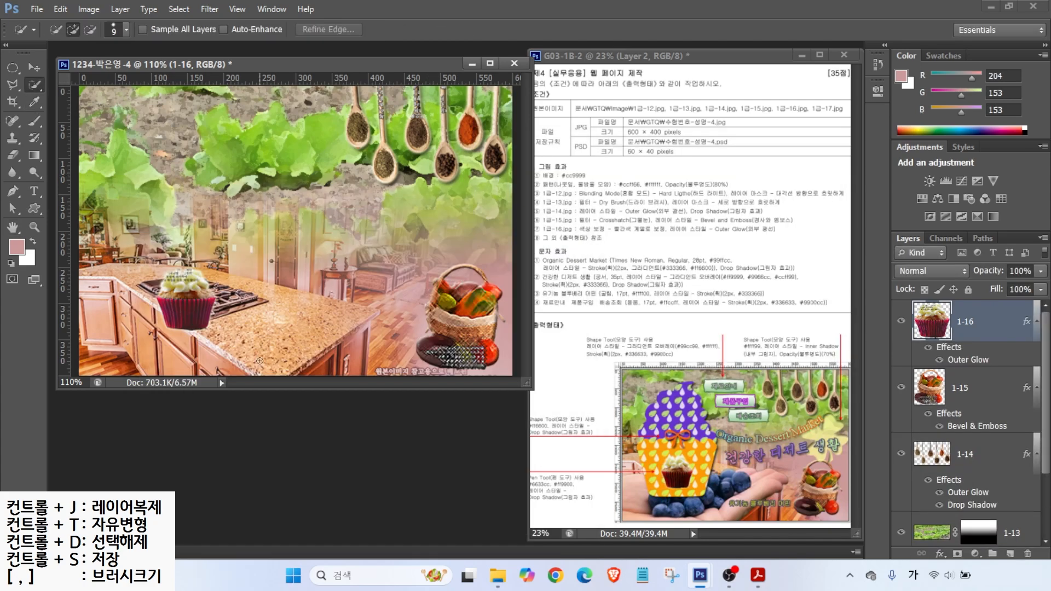
Step: Open the blueberry photo 1급-17.jpg and begin selecting the hand and blueberries
double_click(261, 405)
scroll(481, 235, "down", 5)
double_click(422, 365)
key("bracketright")
key("bracketright")
key("bracketright")
key("bracketright")
mouse_move(115, 240)
left_mouse_down()
mouse_move(338, 175)
mouse_move(102, 161)
mouse_move(143, 140)
mouse_move(226, 217)
left_mouse_up()
Step: Copy the hand with blueberries into the web page, close the photo, and name the layer 1-17
left_click_drag(322, 76, 513, 239)
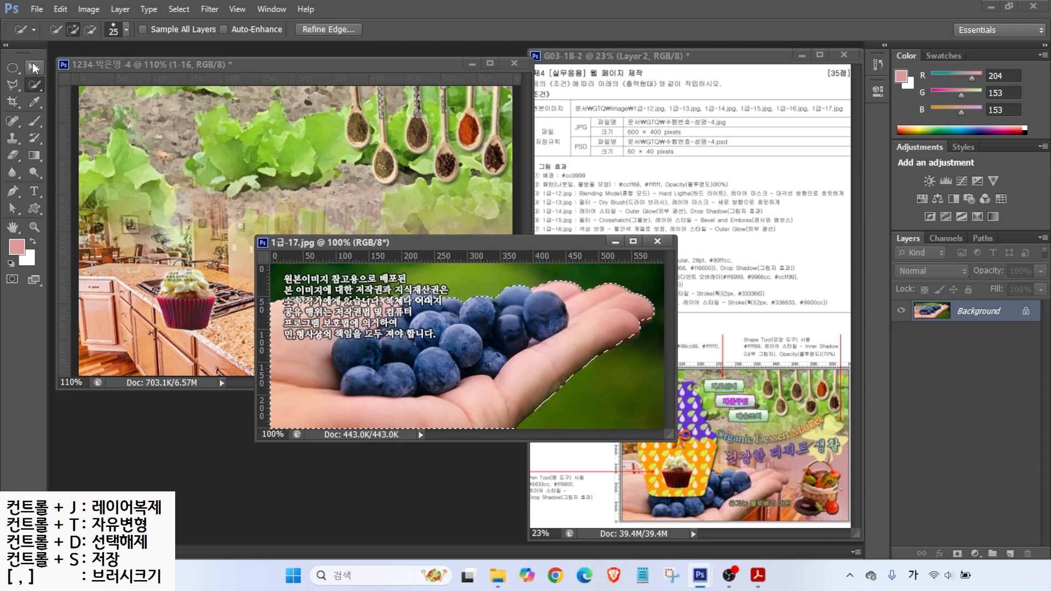
left_click(34, 68)
left_click_drag(383, 355, 172, 290)
left_click(658, 241)
double_click(967, 322)
type("1-17")
key("Return")
Step: Scale the hand to about 76% at the lower left and place layer 1-17 beneath cupcake layer 1-16
key("ctrl+t")
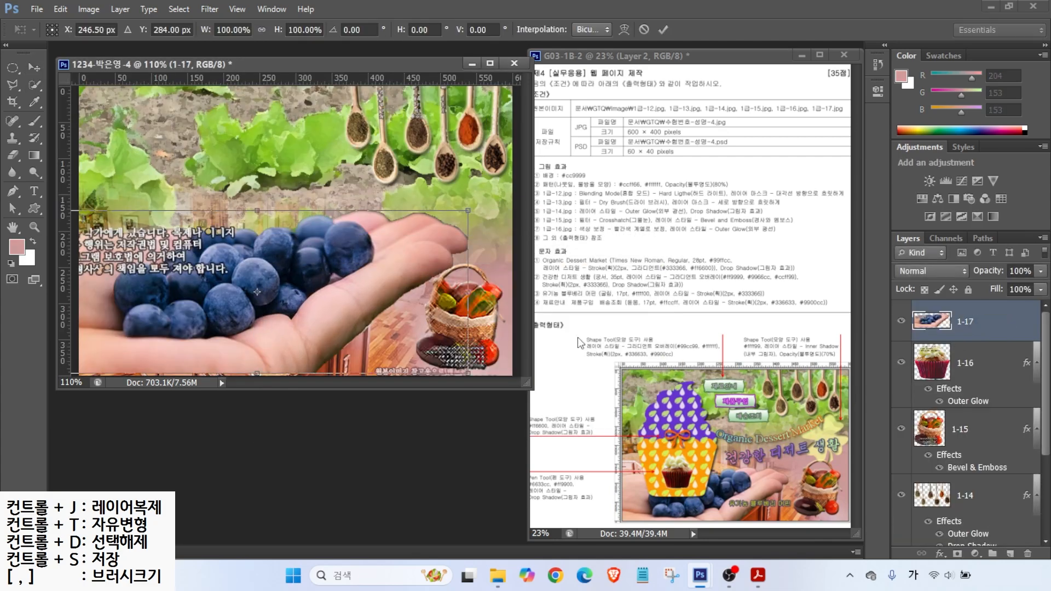
left_click_drag(470, 212, 384, 249)
left_click_drag(283, 298, 317, 319)
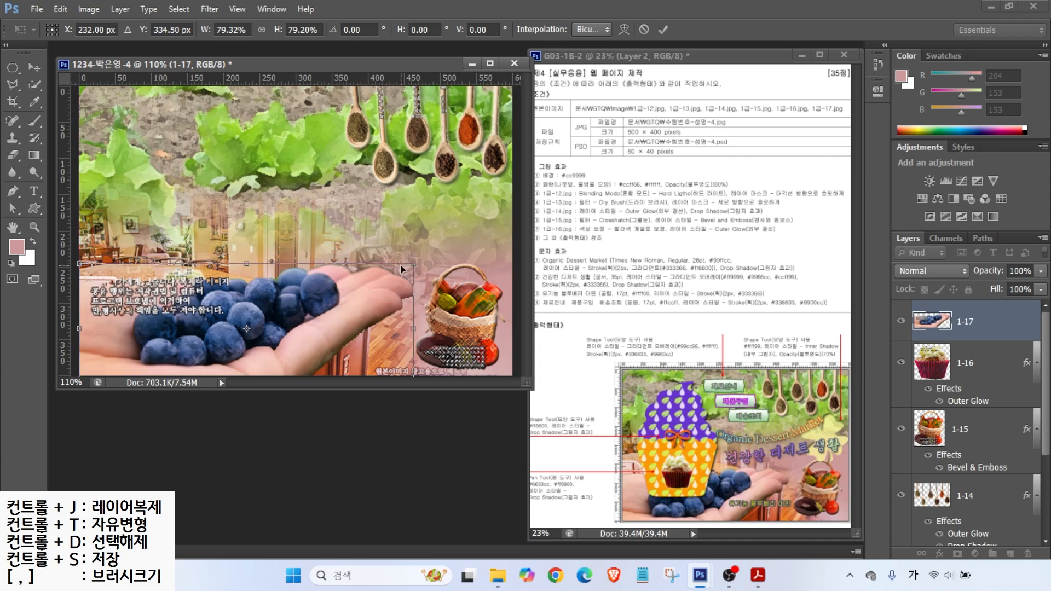
left_click_drag(414, 265, 405, 277)
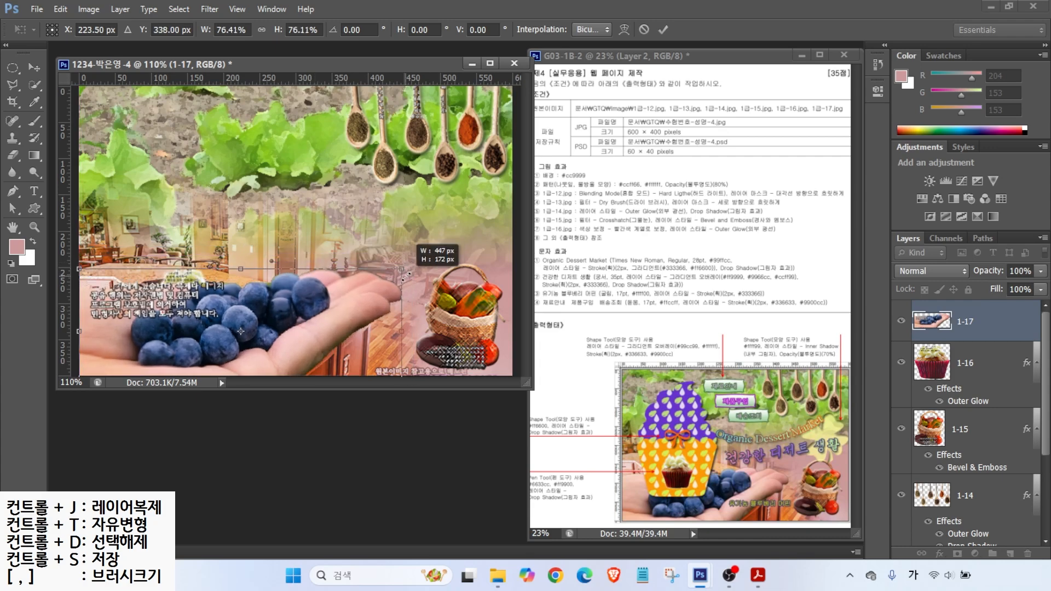
key("Return")
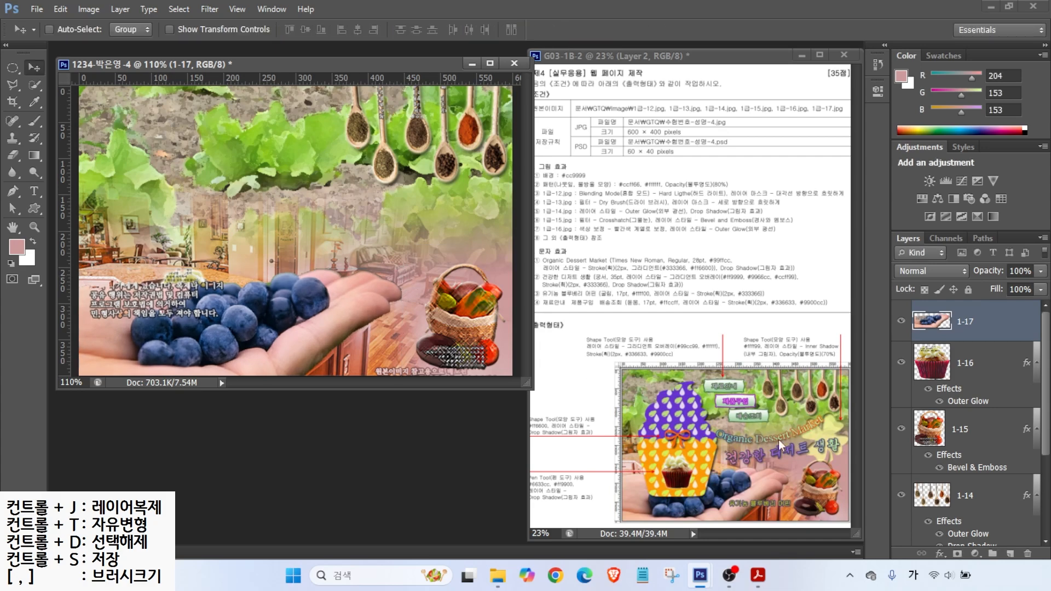
left_click(680, 475)
left_click_drag(985, 320, 986, 410)
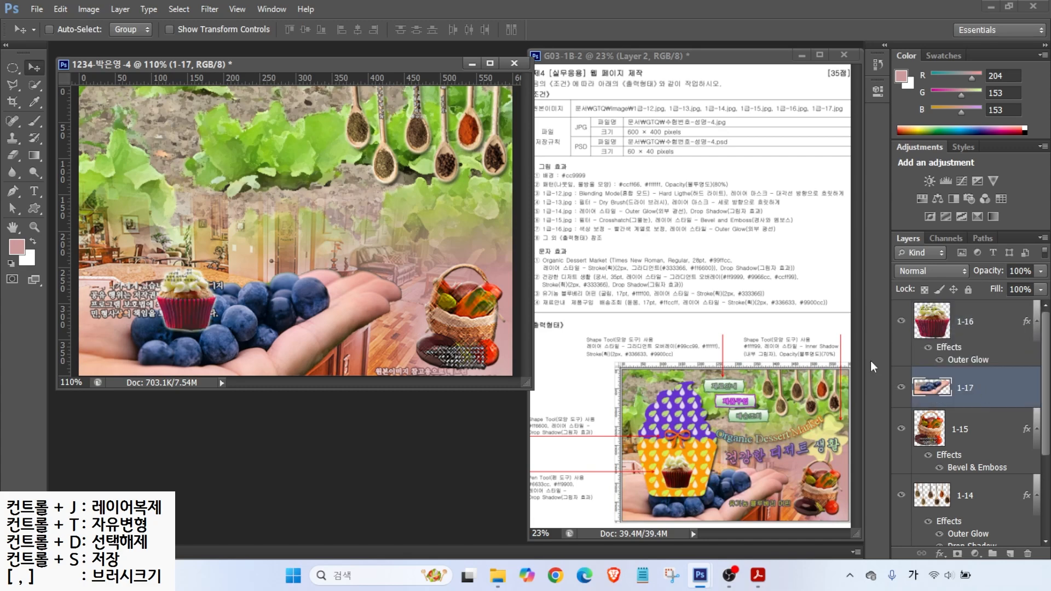
left_click(978, 327)
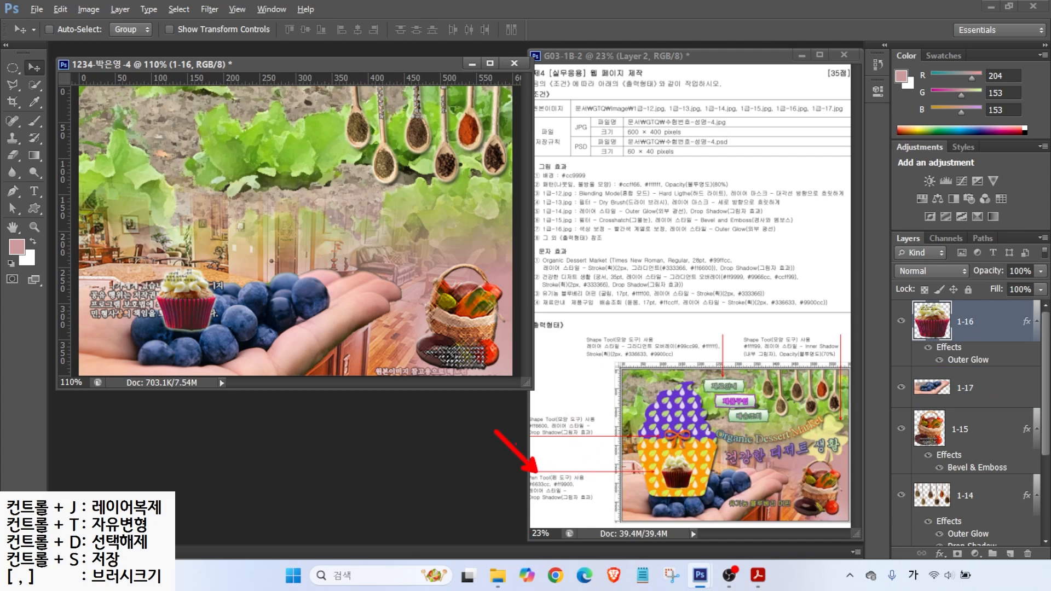
left_click_drag(565, 476, 539, 444)
mouse_move(657, 419)
left_mouse_down()
mouse_move(635, 390)
mouse_move(665, 416)
left_mouse_up()
mouse_move(656, 461)
left_mouse_down()
mouse_move(652, 430)
mouse_move(654, 454)
left_mouse_up()
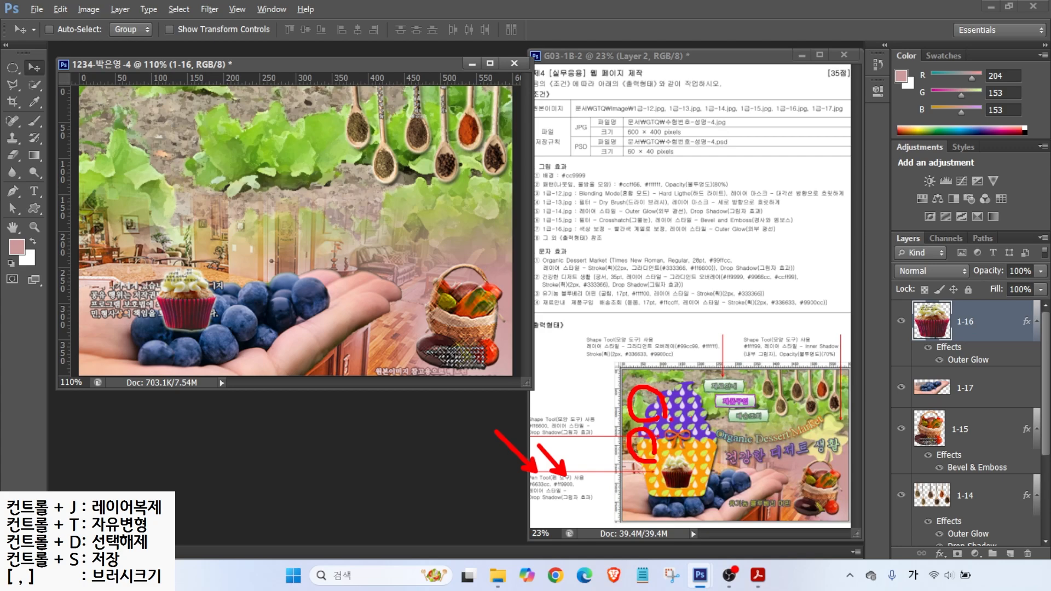
key("Escape")
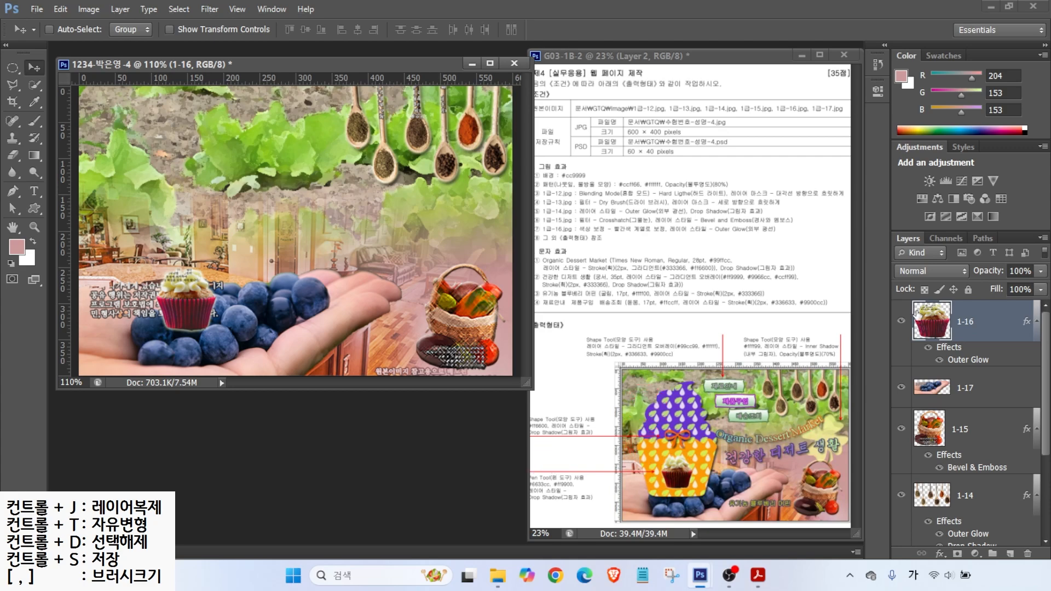
left_click(707, 445)
Step: Hide layers 1-12 through 1-16, then add a vertical guide near 250 px and a horizontal guide near 125 px
left_click_drag(901, 324, 901, 523)
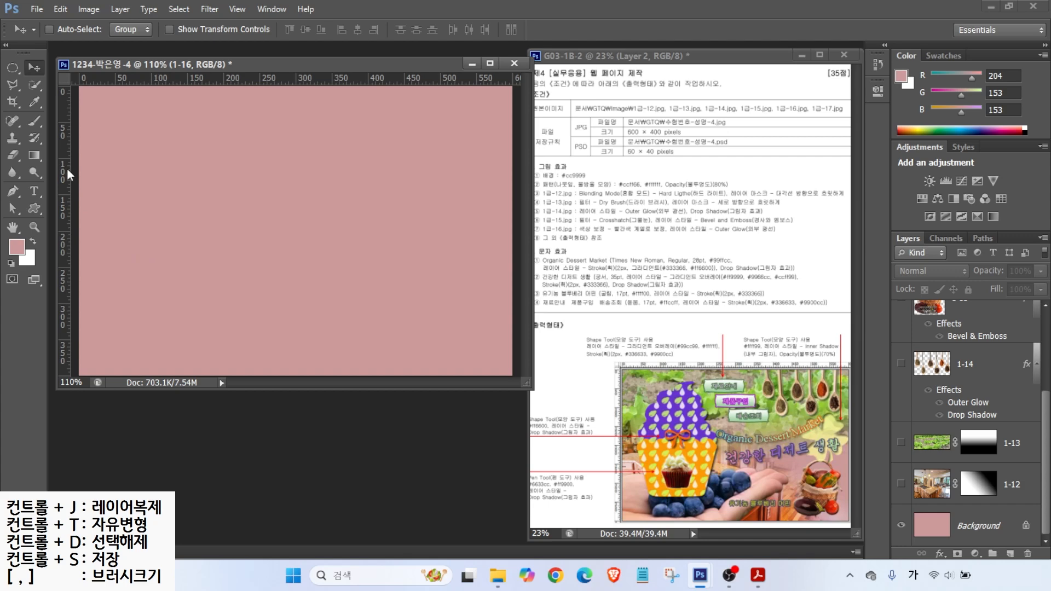
left_click_drag(67, 168, 262, 164)
mouse_move(170, 81)
left_mouse_down()
mouse_move(163, 227)
mouse_move(224, 159)
mouse_move(222, 186)
left_mouse_up()
mouse_move(235, 339)
left_mouse_down()
mouse_move(146, 317)
mouse_move(205, 316)
left_mouse_up()
key("Escape")
left_click(12, 191)
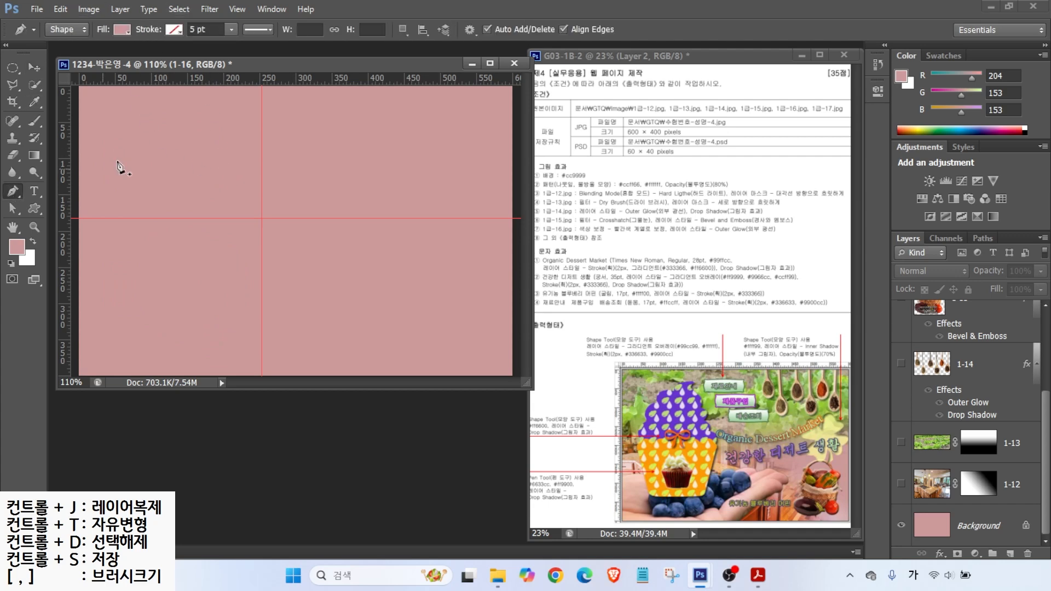
Step: Set the Pen tool to Shape mode with a yellow fill and no stroke
left_click(67, 28)
mouse_move(80, 40)
left_mouse_down()
mouse_move(65, 7)
mouse_move(86, 28)
mouse_move(82, 53)
mouse_move(112, 90)
left_mouse_up()
left_click_drag(135, 45, 130, 21)
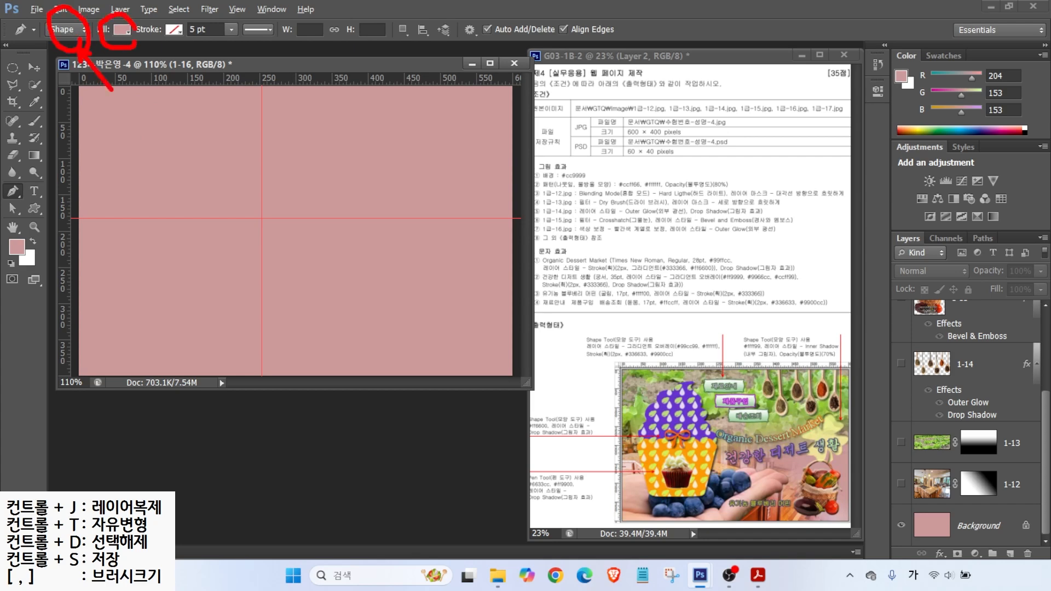
left_click(123, 28)
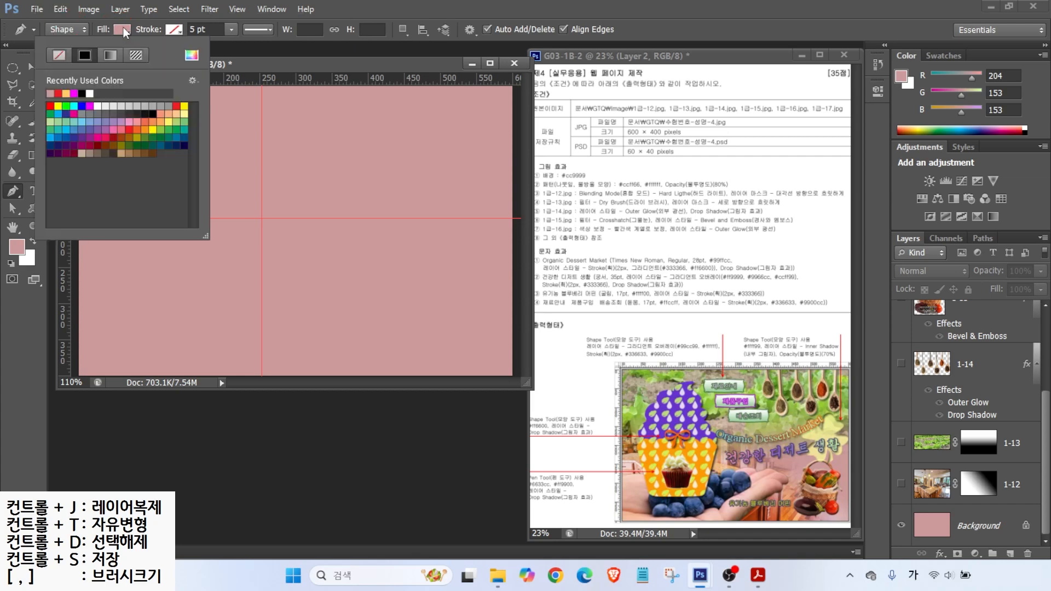
left_click(184, 106)
left_click(173, 27)
left_click(172, 27)
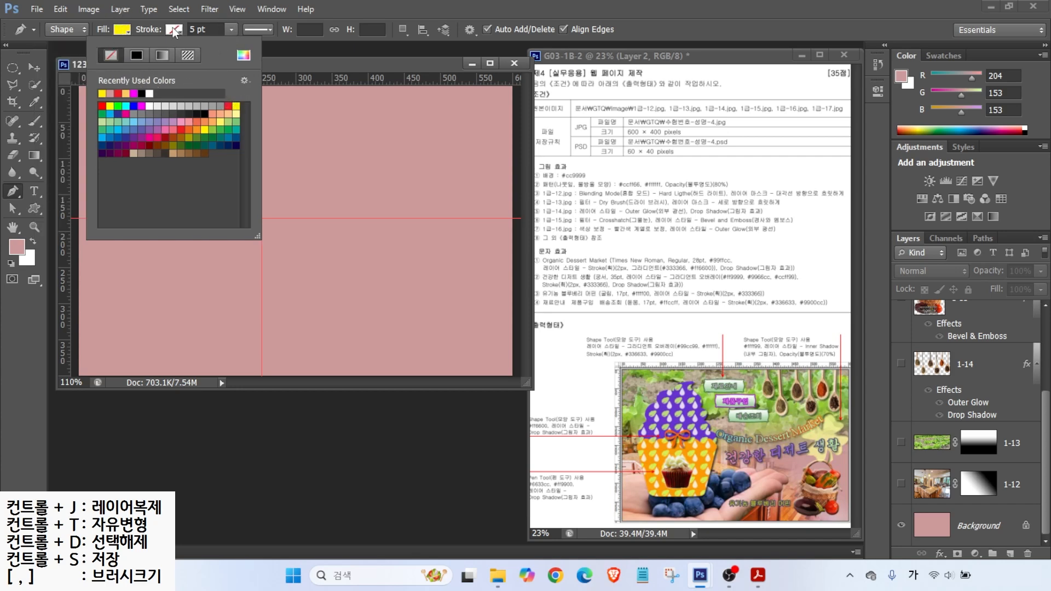
left_click(173, 27)
Step: Draw the frosting's top curve and first bump with corner points
left_click(206, 100)
left_click_drag(184, 109, 180, 118)
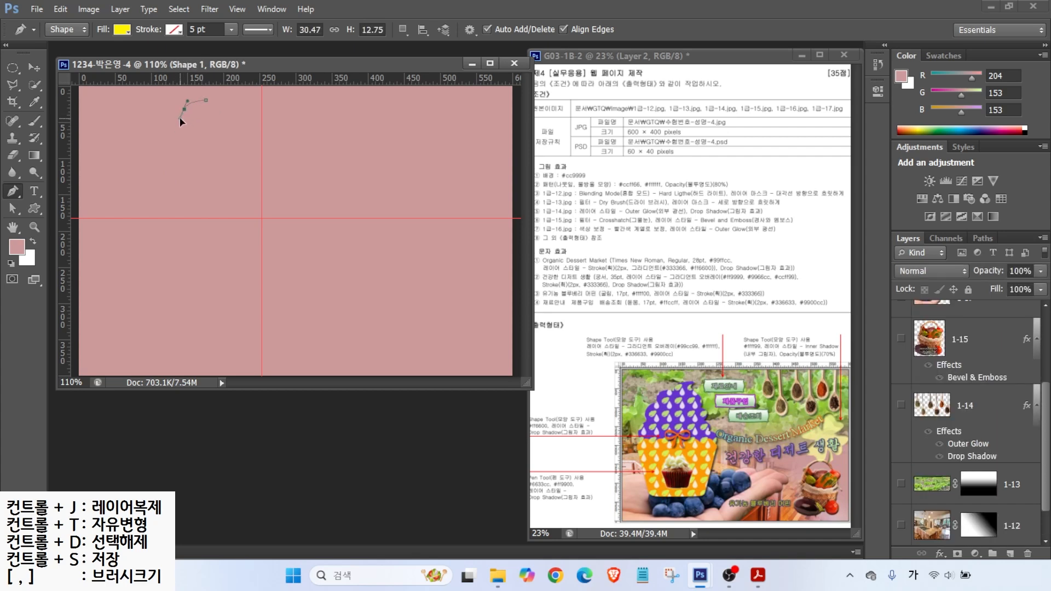
left_click_drag(180, 117, 180, 118)
left_click(184, 110)
left_click(185, 110, "alt")
left_click_drag(141, 126, 131, 158)
left_click(141, 126, "alt")
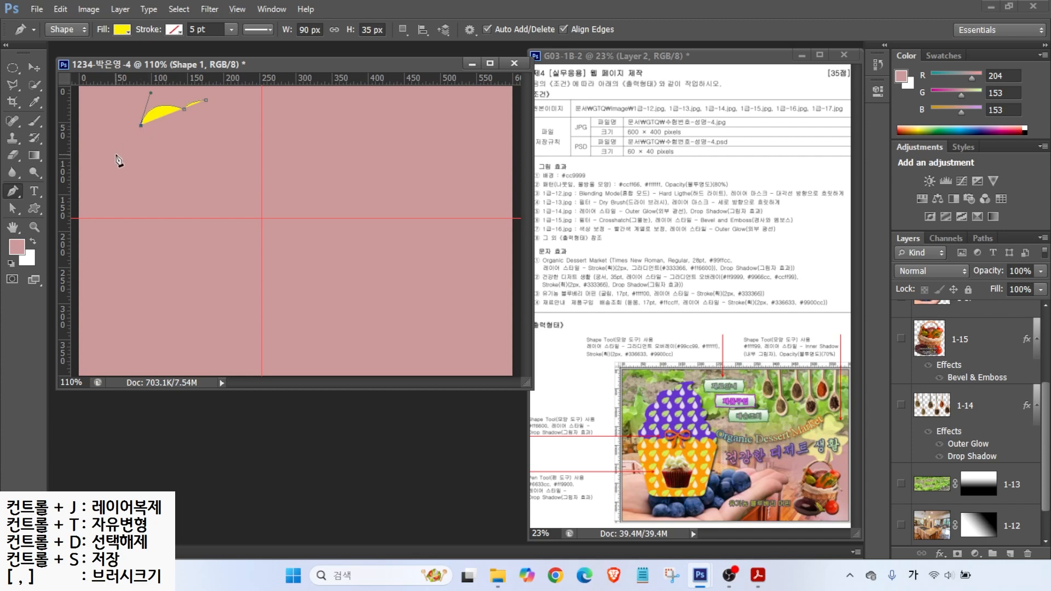
Step: Continue the frosting down the left side, along the guide, and close it on the right
left_click_drag(115, 153, 121, 182)
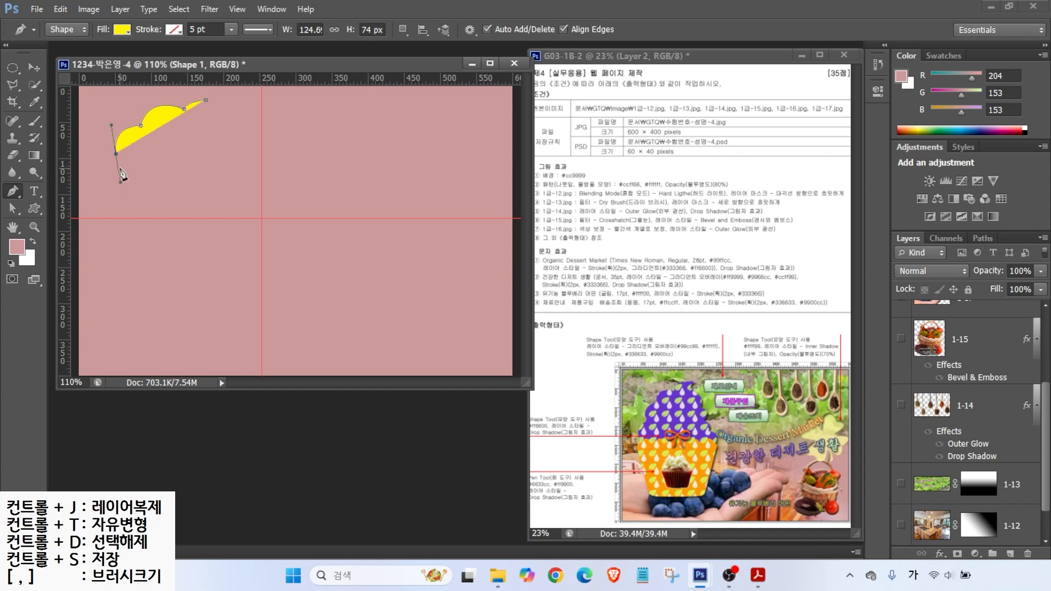
left_click(116, 154, "alt")
left_click_drag(97, 196, 112, 229)
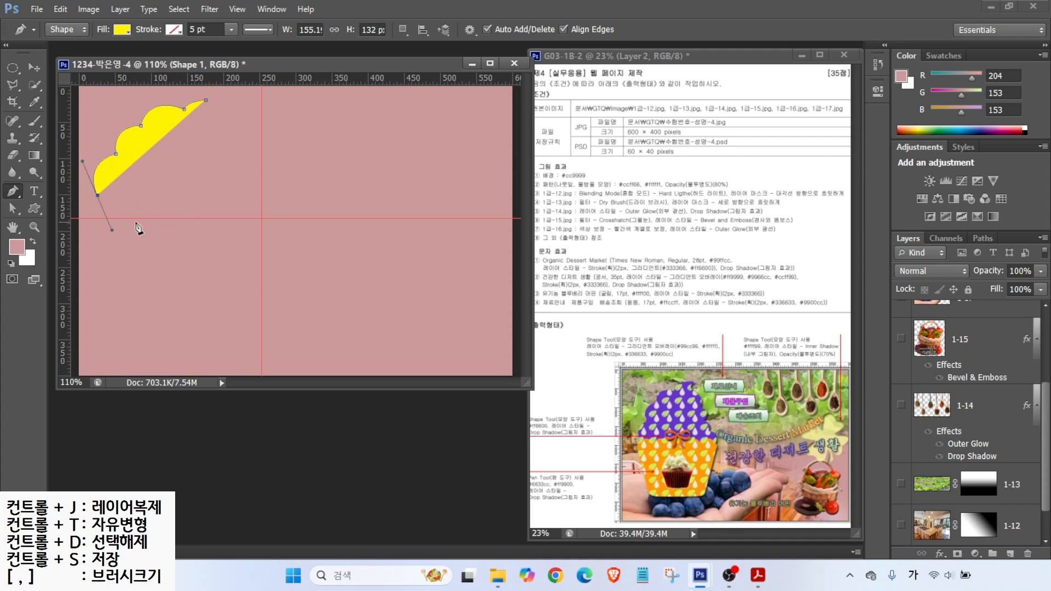
left_click_drag(182, 219, 210, 94)
left_click(244, 170, "alt")
left_click(233, 145, "alt")
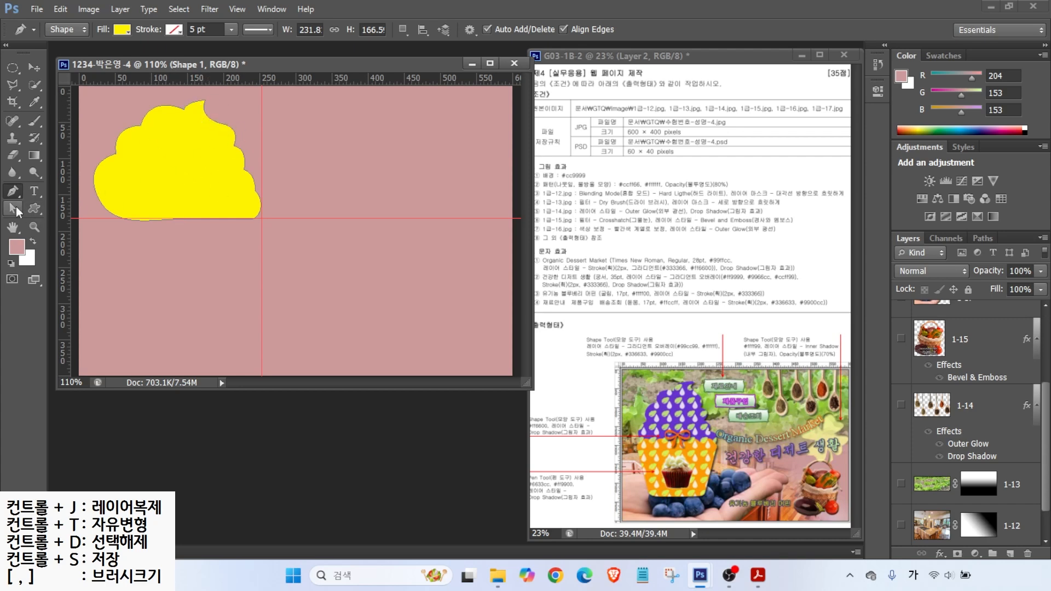
left_click_drag(13, 208, 61, 226)
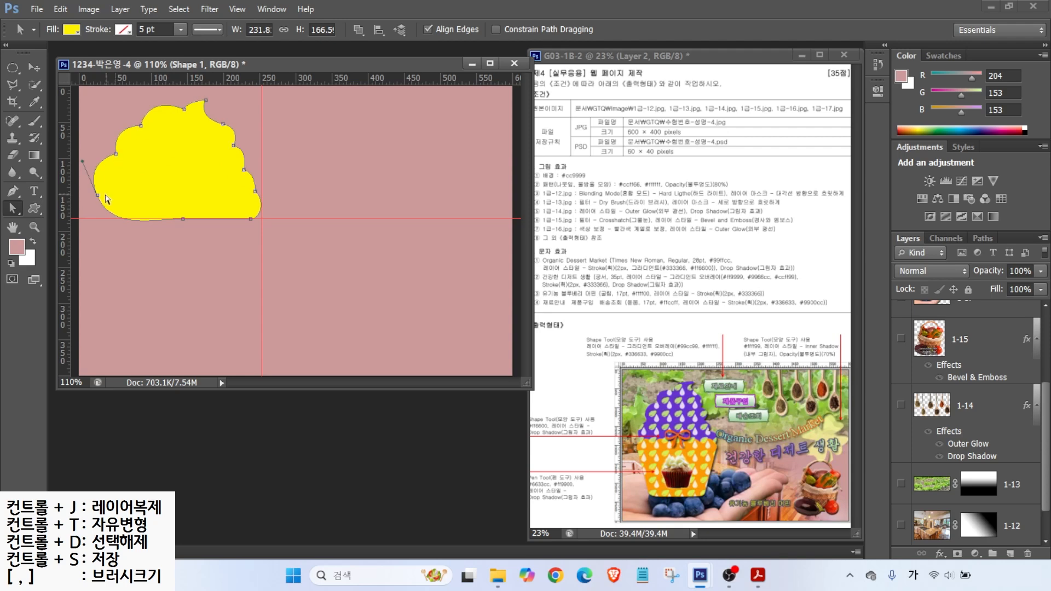
Step: Adjust the frosting's left bumps, top-right point and lower-right curve with Direct Selection
left_click_drag(98, 196, 94, 204)
left_click_drag(116, 154, 114, 165)
left_click_drag(140, 126, 138, 137)
left_click_drag(184, 109, 253, 170)
left_click_drag(255, 191, 228, 144)
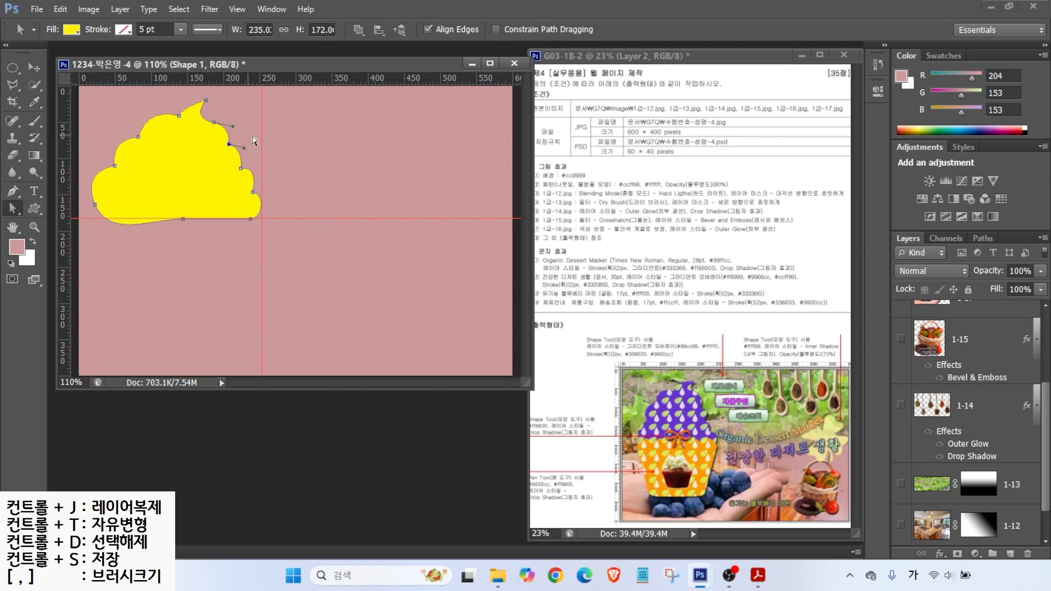
Step: Recolour the Shape 1 frosting to purple #6633cc
left_click_drag(1039, 401, 1041, 321)
left_click(935, 327)
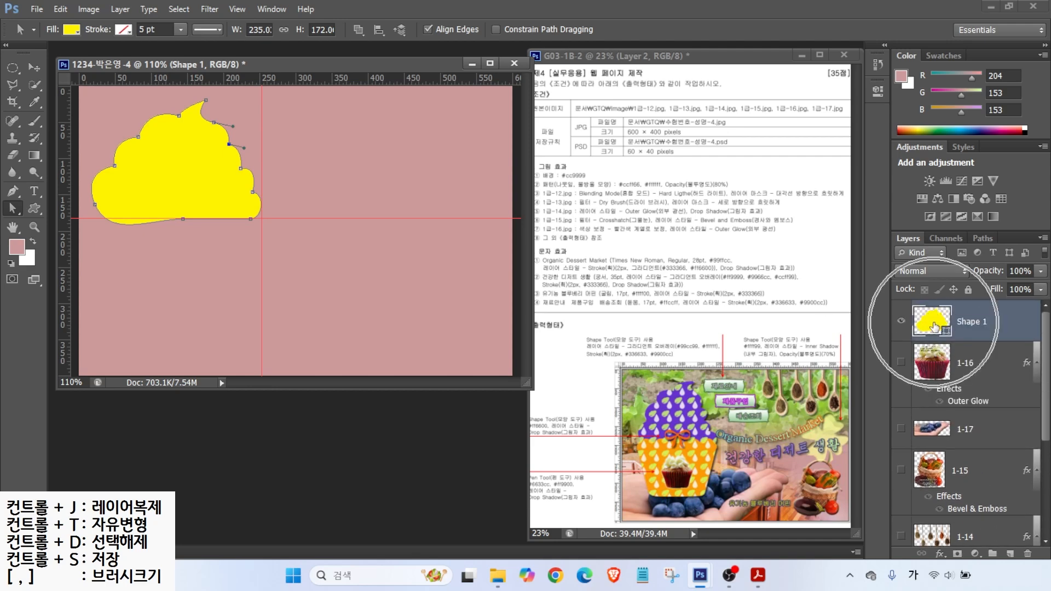
double_click(935, 328)
double_click(721, 445)
type("63ㅊ")
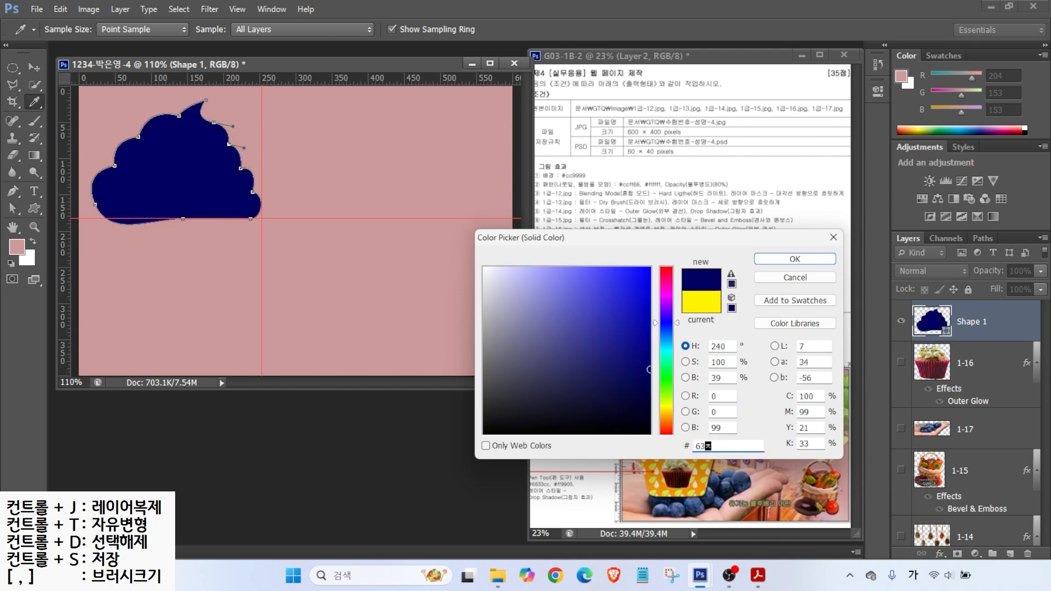
type("3cc")
key("Return")
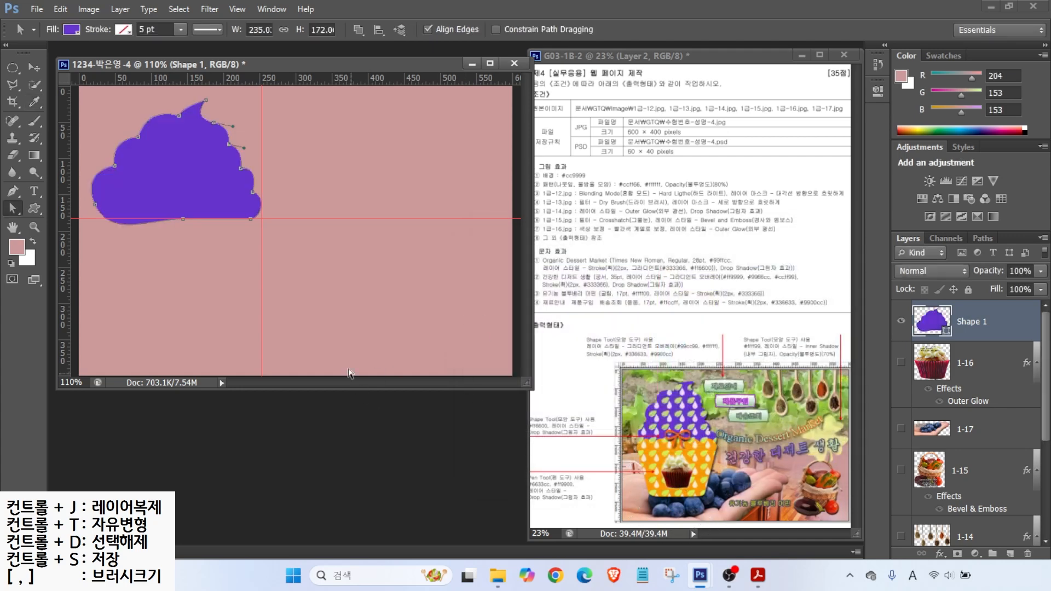
left_click(12, 192)
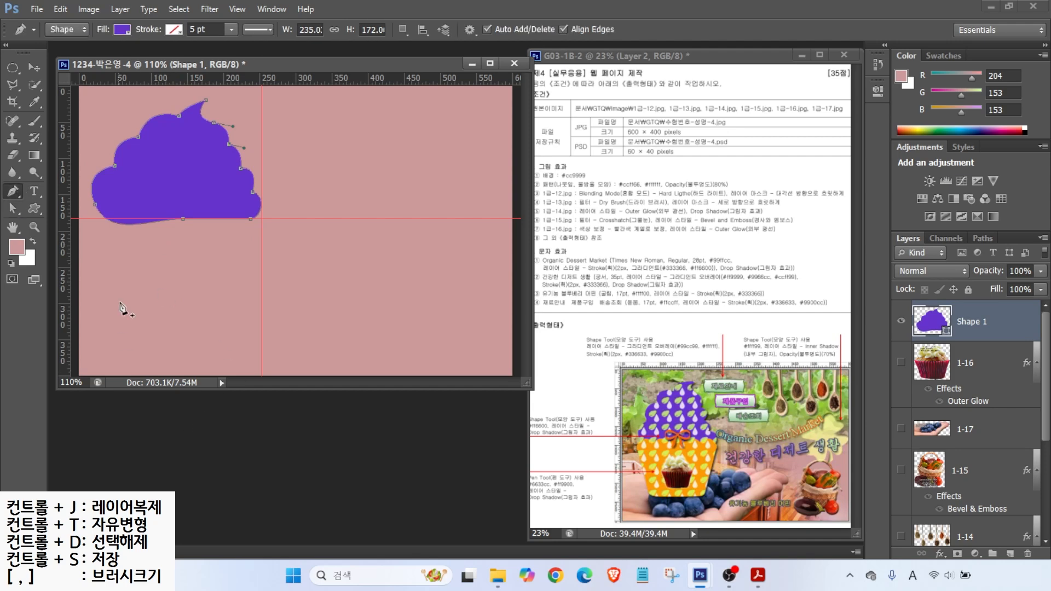
left_click(95, 237)
Step: Draw the cup's left side, flat bottom and rounded bottom corners as Shape 2
left_click(117, 336)
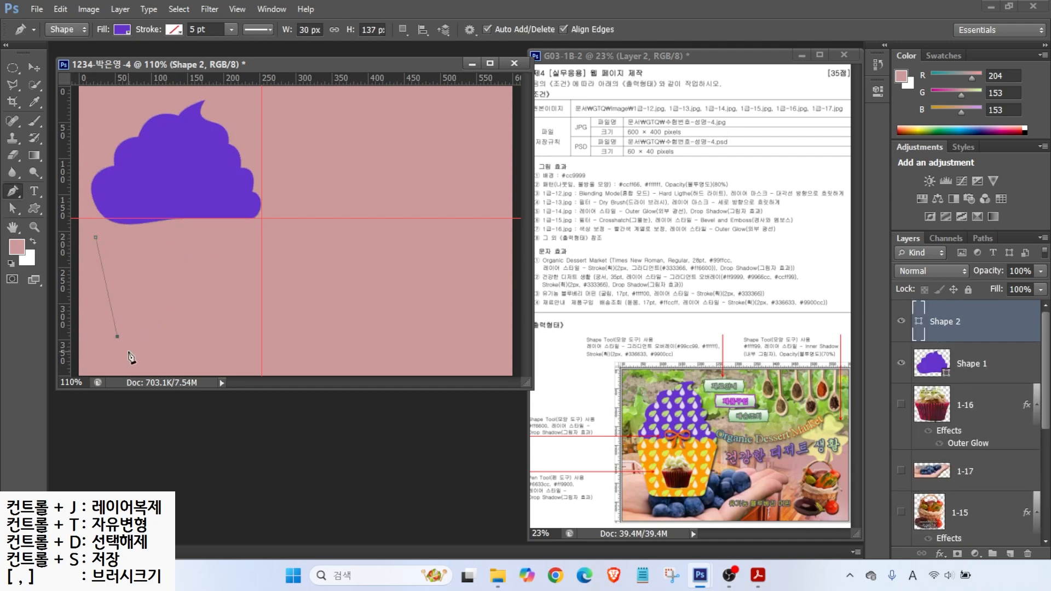
left_click(137, 353)
left_click_drag(155, 357, 155, 356)
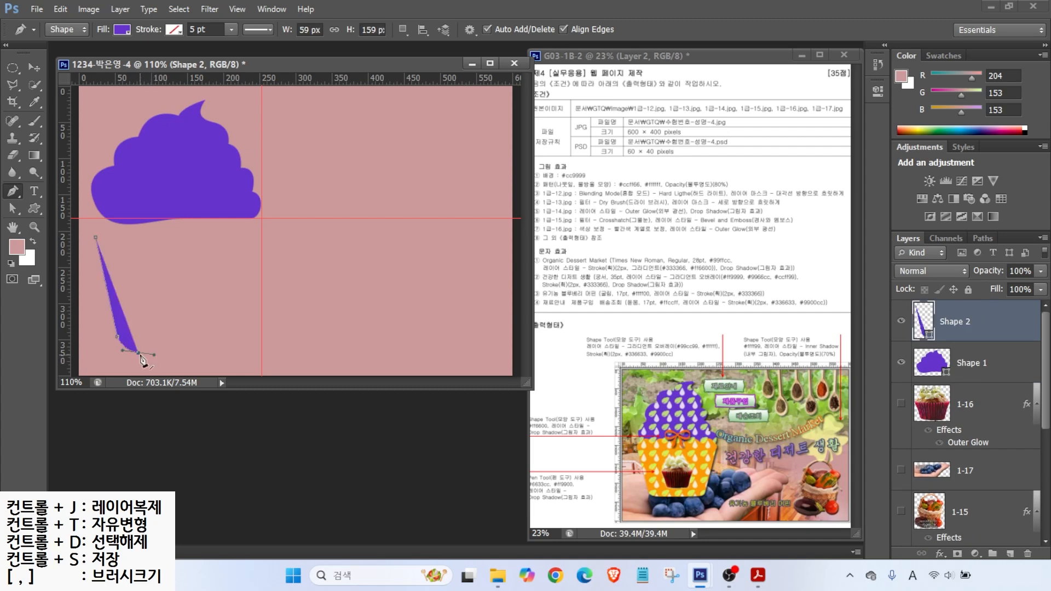
key("alt")
left_click(139, 354, "alt")
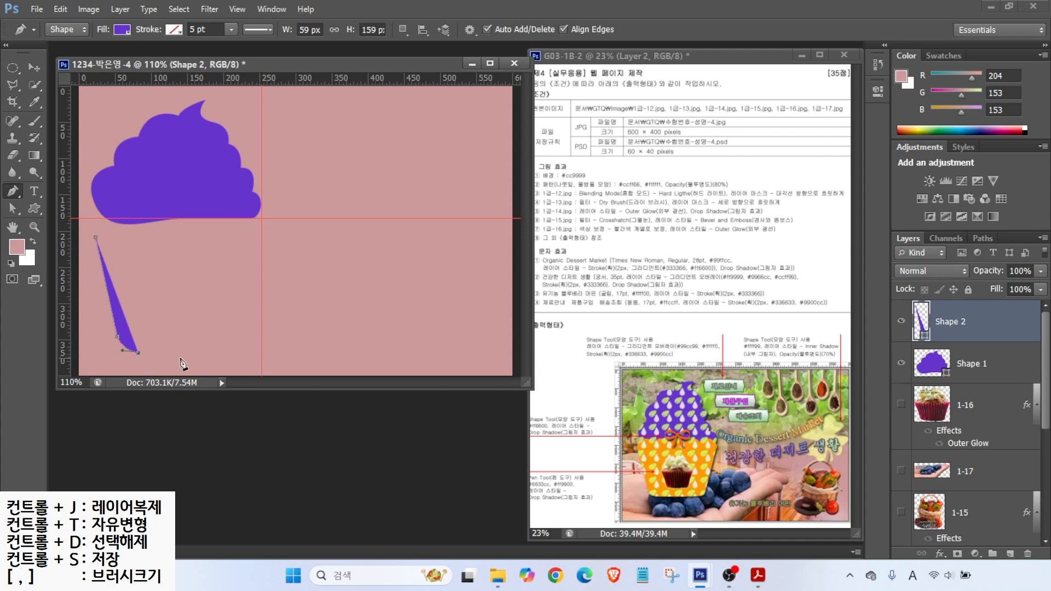
left_click(214, 351)
left_click_drag(235, 325, 235, 327)
left_click(232, 337, "alt")
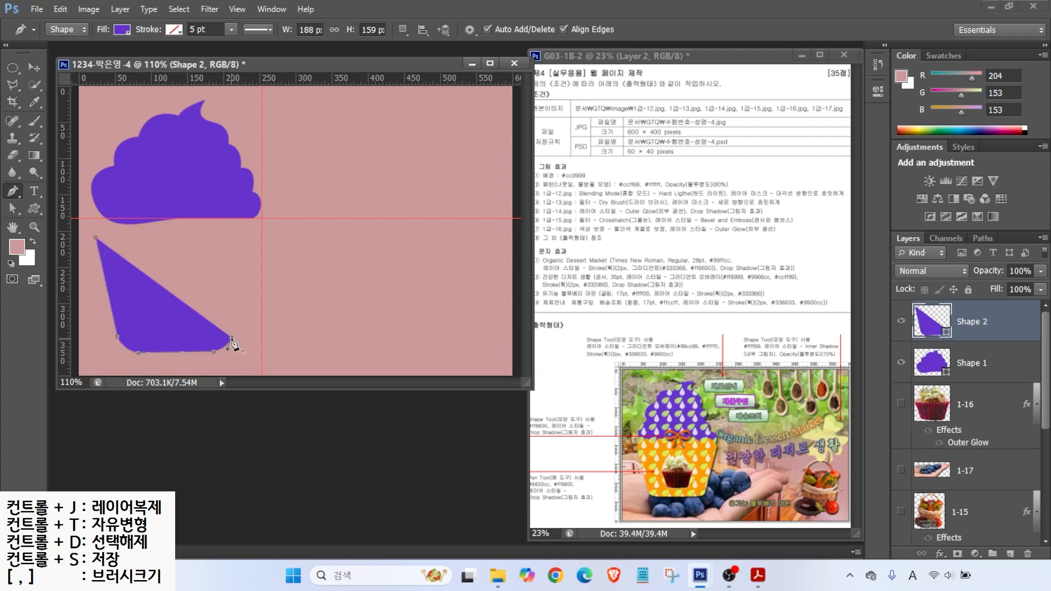
Step: Add the cup's top-right corner and curved scallops across its top edge
left_click(262, 237)
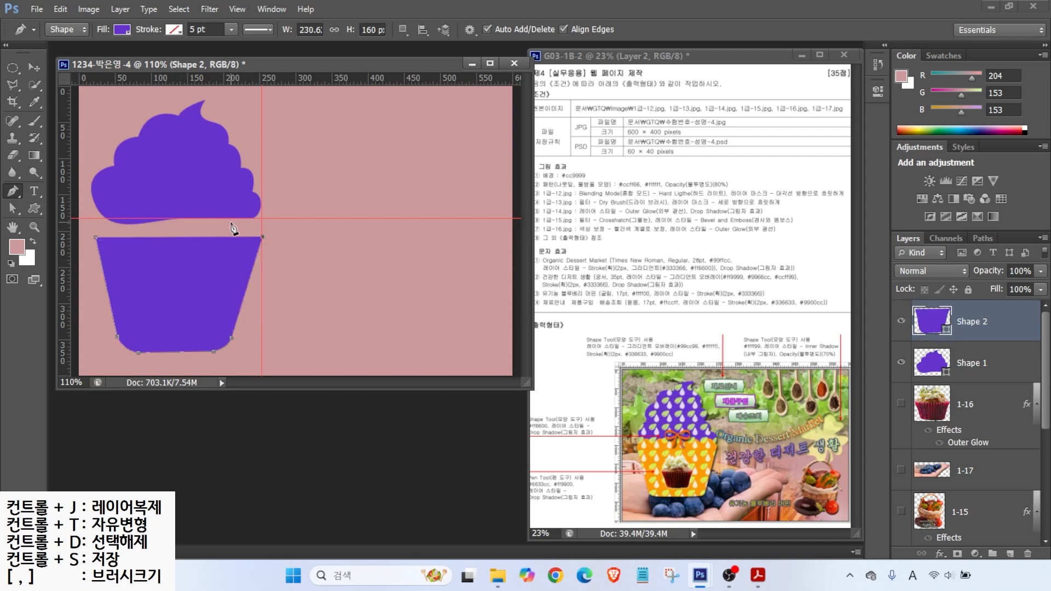
left_click_drag(227, 230, 198, 244)
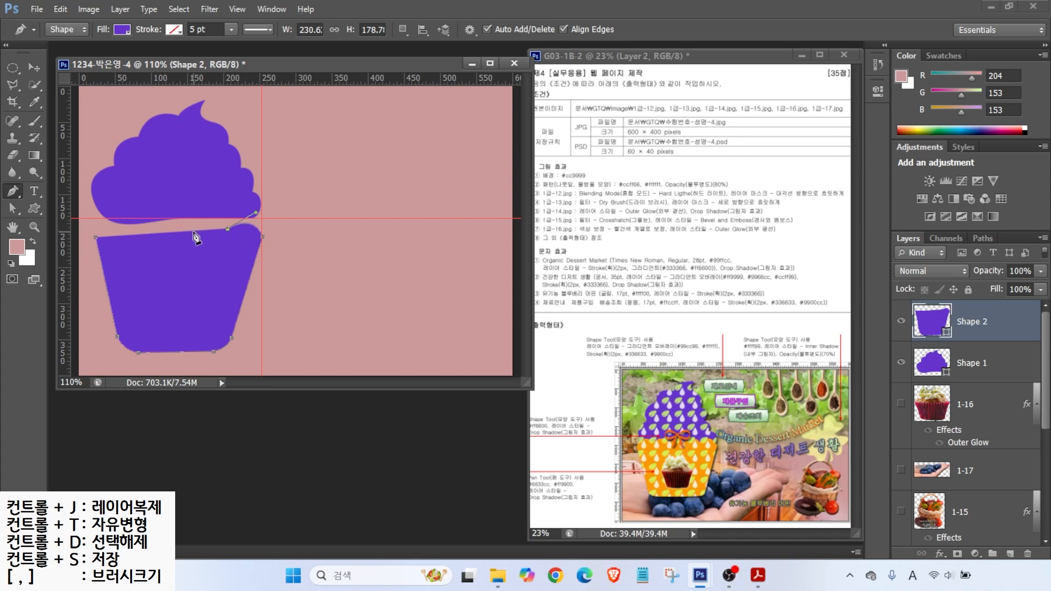
left_click_drag(195, 232, 184, 260)
left_click_drag(184, 258, 184, 257)
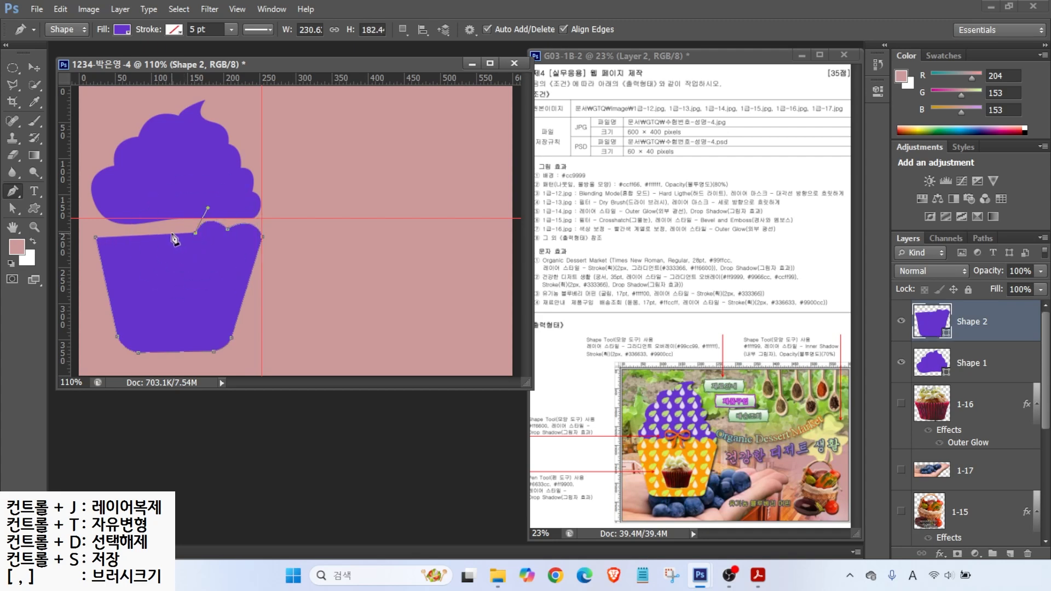
left_click_drag(163, 235, 85, 263)
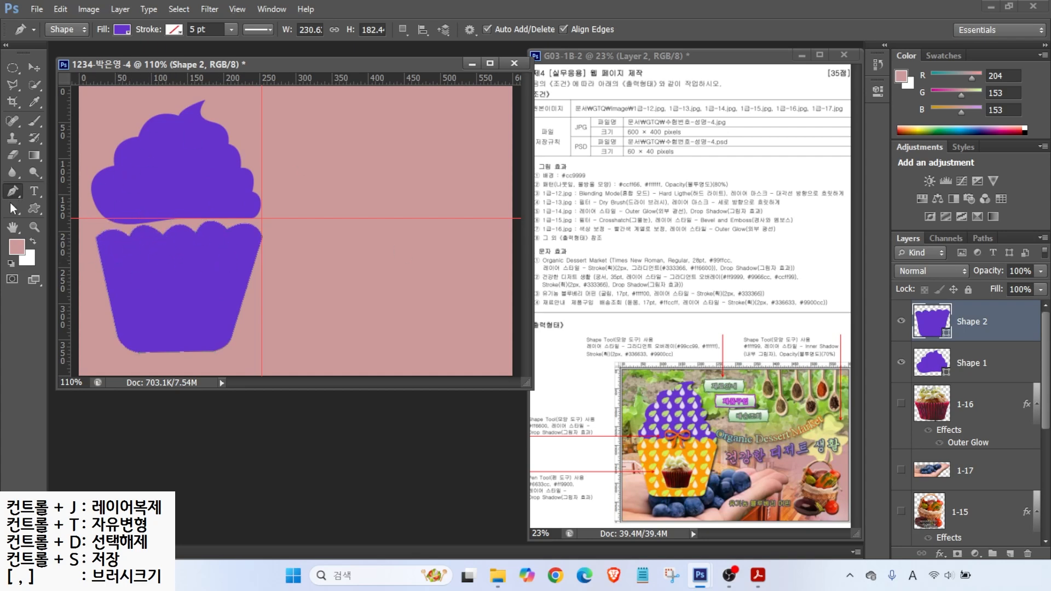
Step: Adjust the cup's corner, scallop and bottom anchors with Direct Selection
left_click(13, 206)
left_click(96, 237)
left_click_drag(96, 239, 264, 234)
left_click(129, 236)
left_click(165, 231)
left_click(213, 352)
left_click_drag(215, 357, 216, 357)
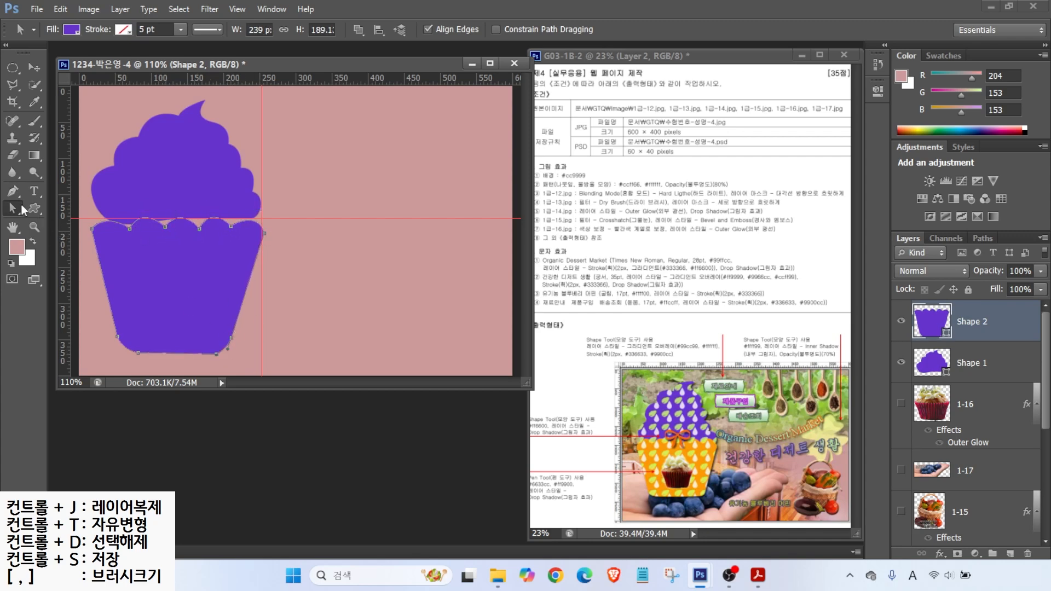
right_click(13, 208)
Step: Nudge the whole cup slightly right and down and stretch it taller toward the frosting
left_click(38, 207)
left_click_drag(186, 265, 188, 274)
key("ctrl+t")
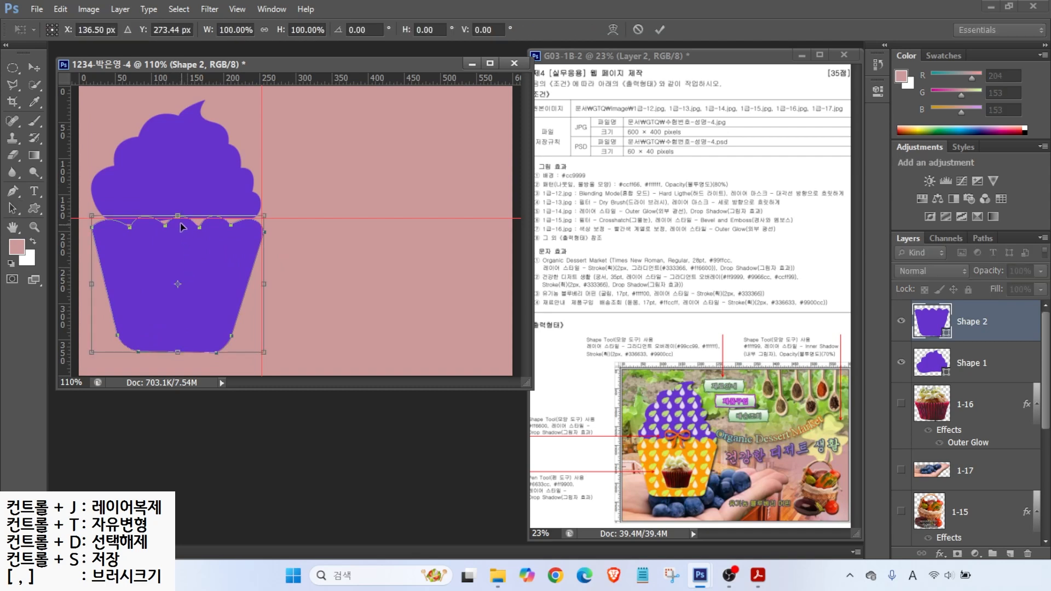
left_click_drag(178, 216, 178, 208)
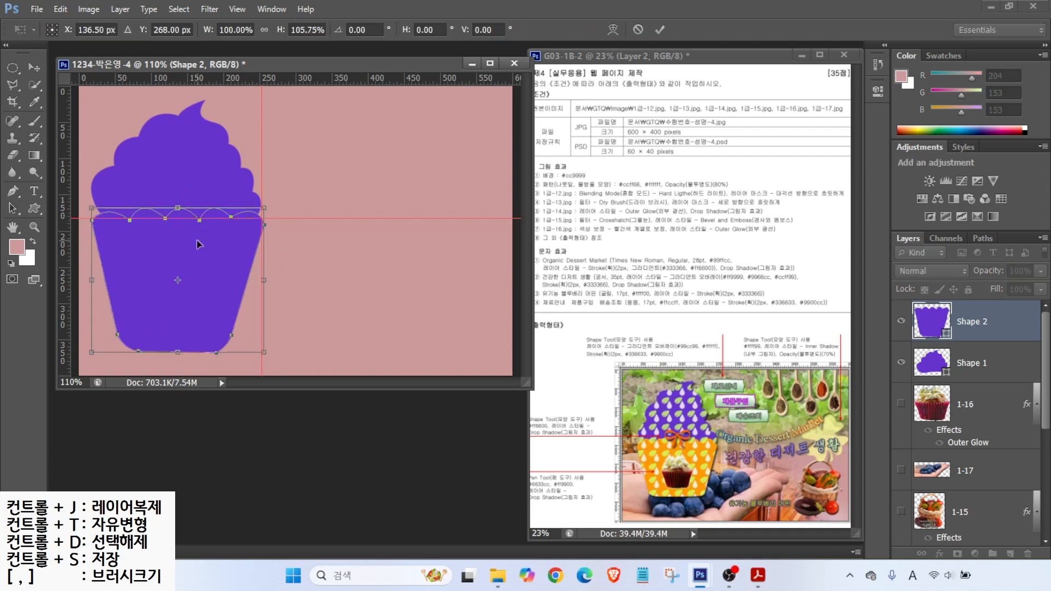
key("Return")
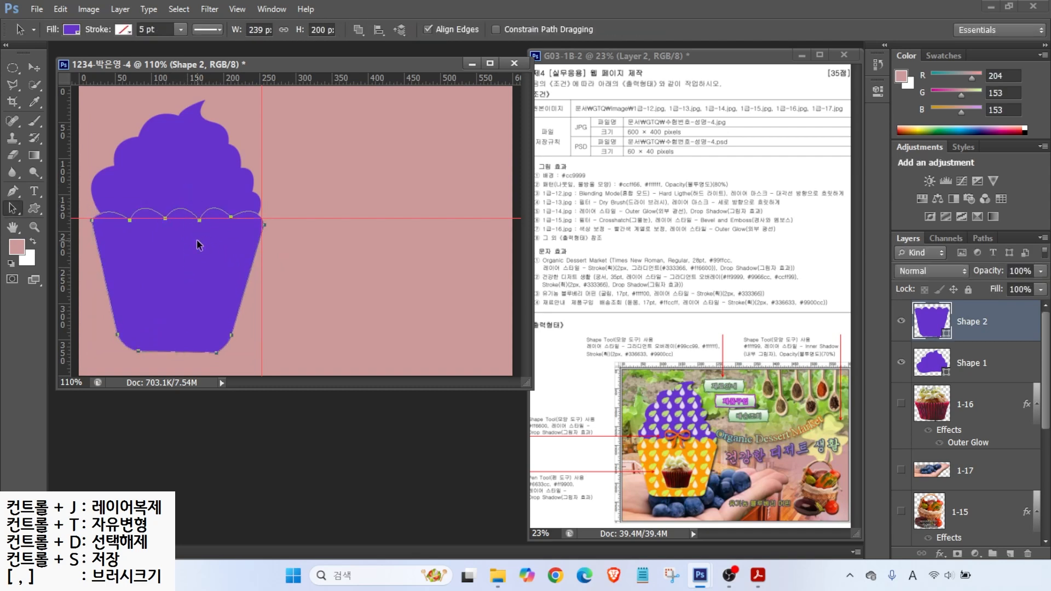
Step: Colour the cupcake base orange #f99900 and shrink it vertically to 84.5%
double_click(931, 323)
left_click(729, 449)
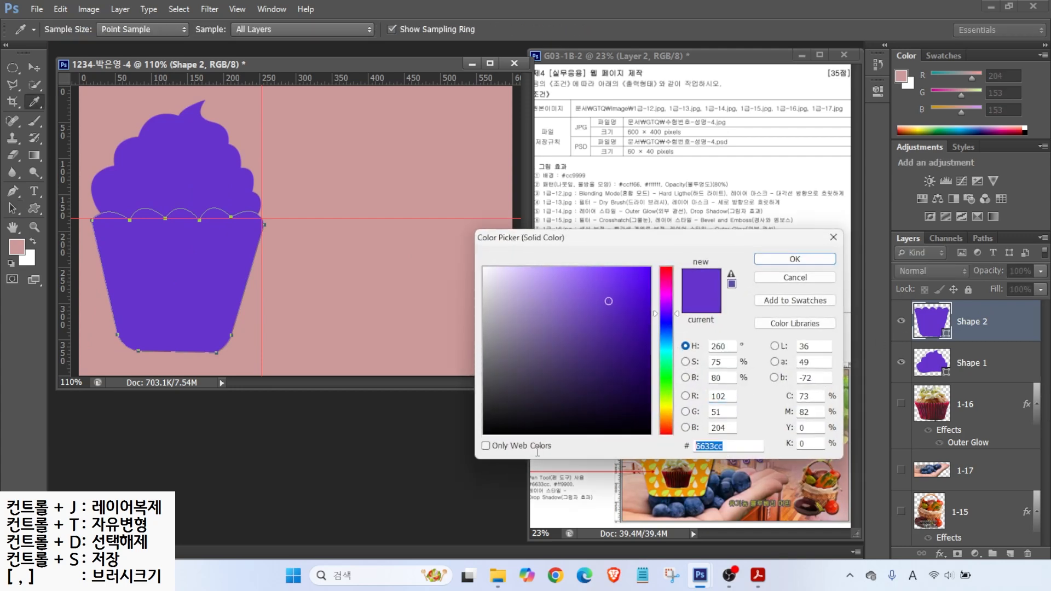
type("f")
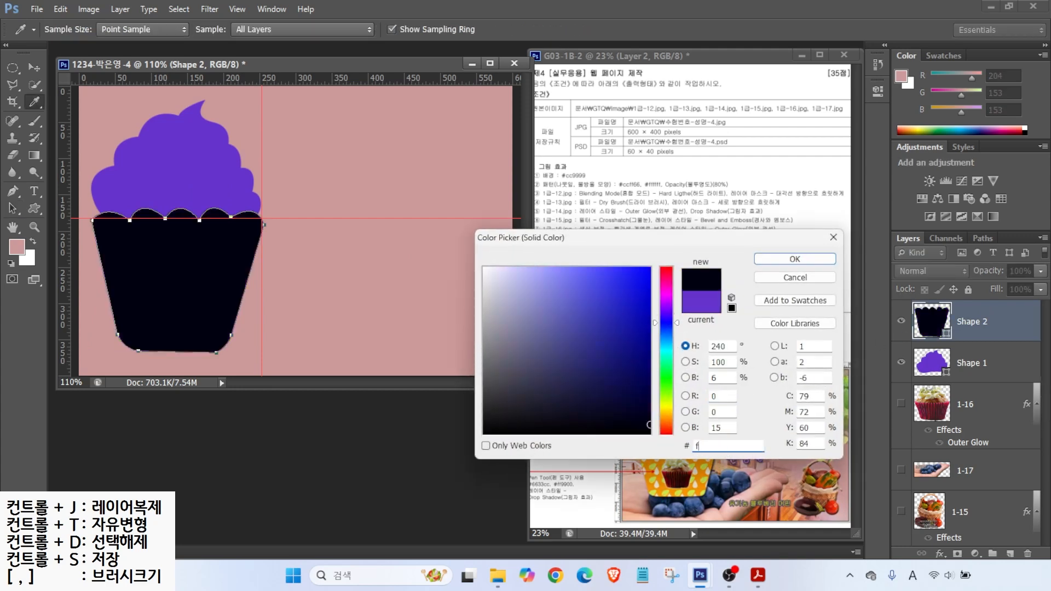
type("9")
type("9900")
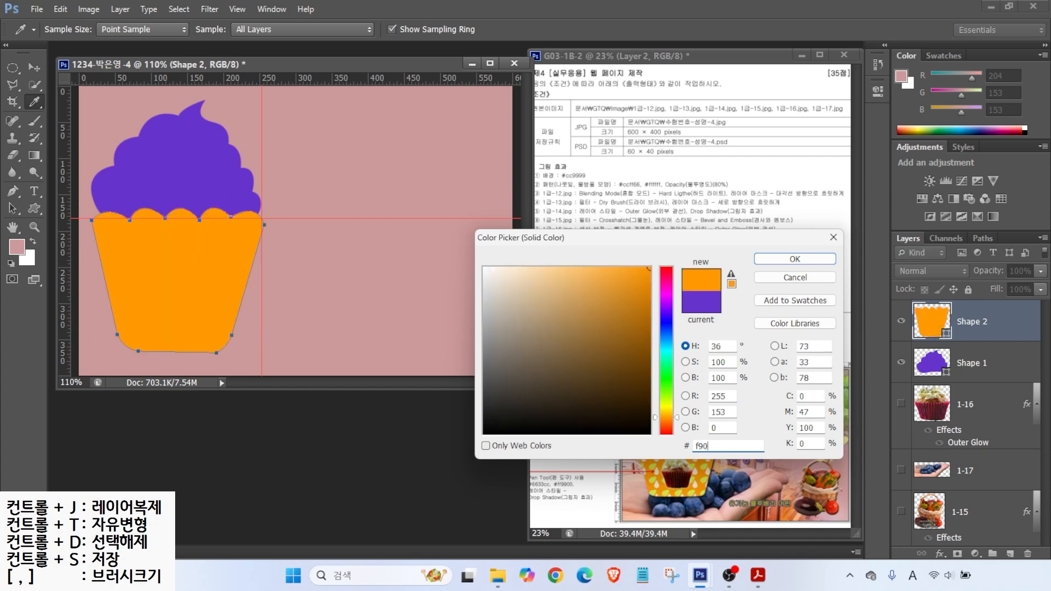
key("Return")
key("ctrl+t")
left_click_drag(174, 352, 173, 330)
key("Return")
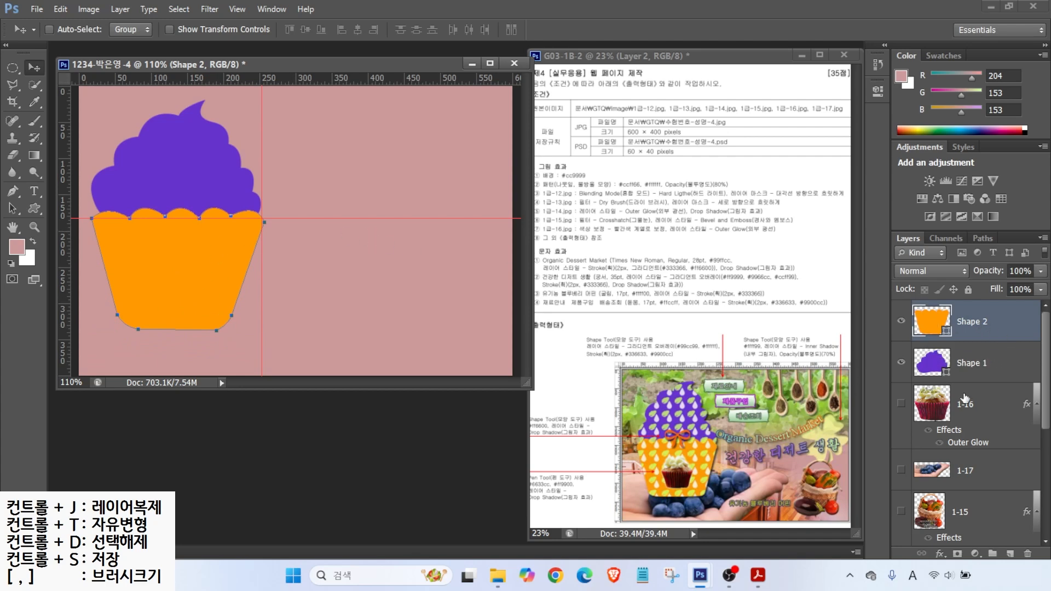
Step: Use Path Selection to leave only the orange base selected
left_click(13, 209)
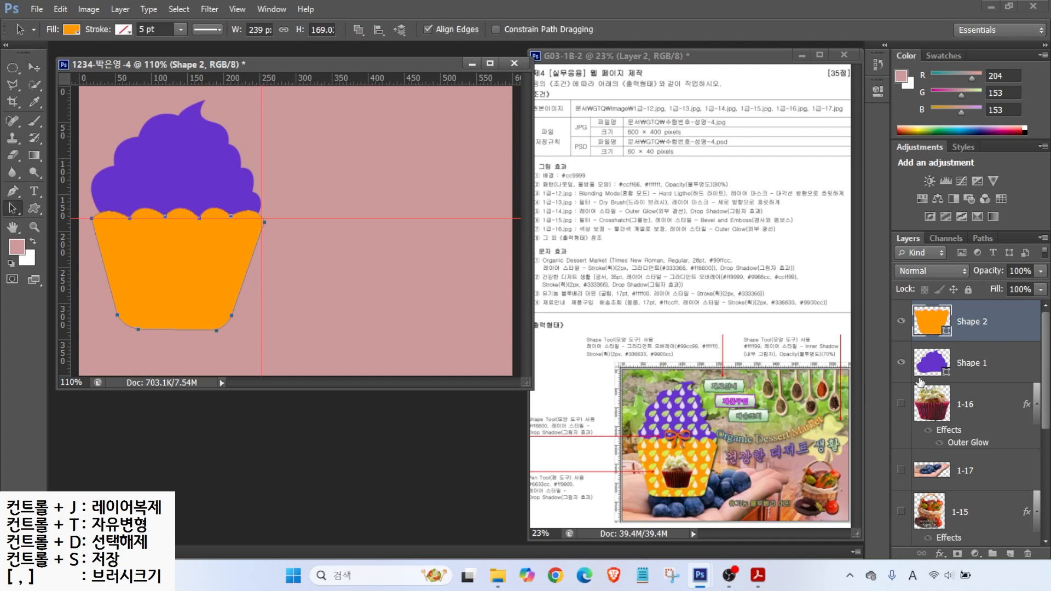
left_click(940, 360, "shift")
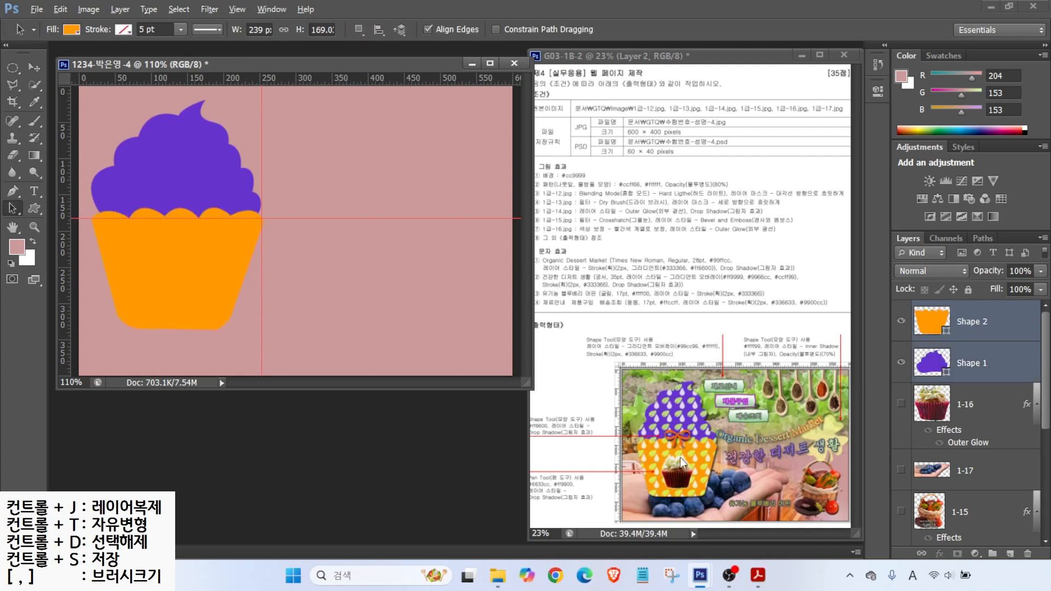
mouse_move(714, 485)
left_mouse_down()
mouse_move(687, 360)
mouse_move(706, 466)
left_mouse_up()
key("Escape")
left_click(969, 328)
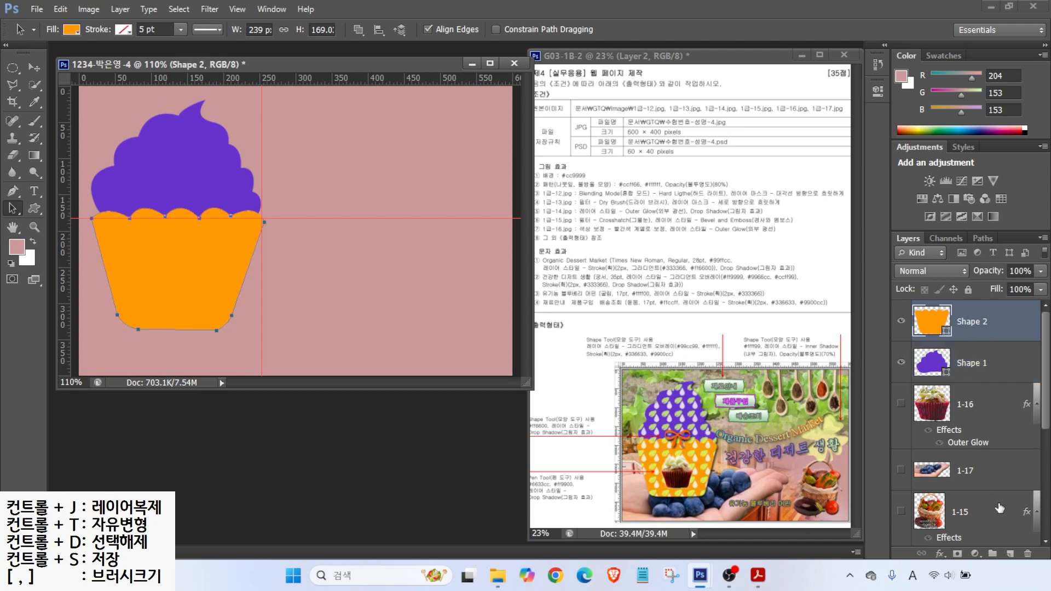
Step: Add a new empty layer named 패턴 above the base
key("ctrl")
left_click(1008, 554)
double_click(967, 321)
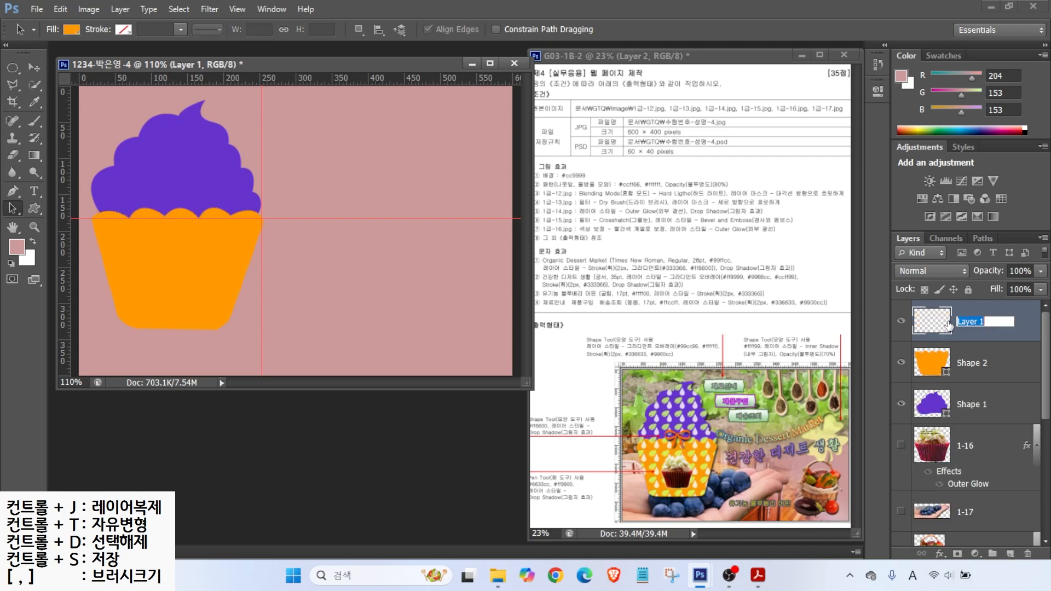
type("vo")
key("Return")
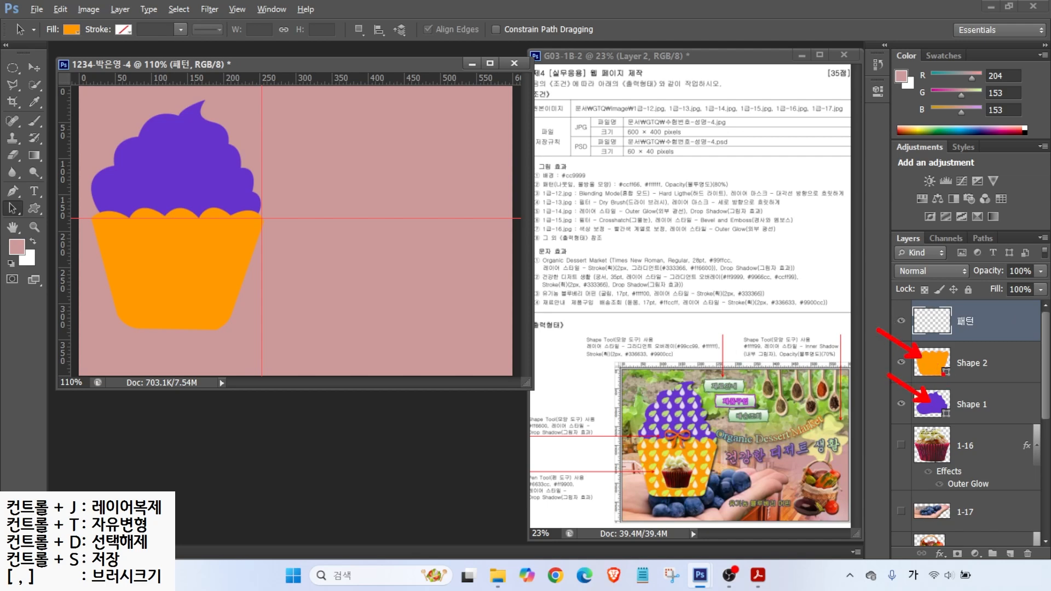
Step: Load both cupcake shapes as a selection and fill it with the green leaf pattern on 패턴
left_click(931, 368, "ctrl")
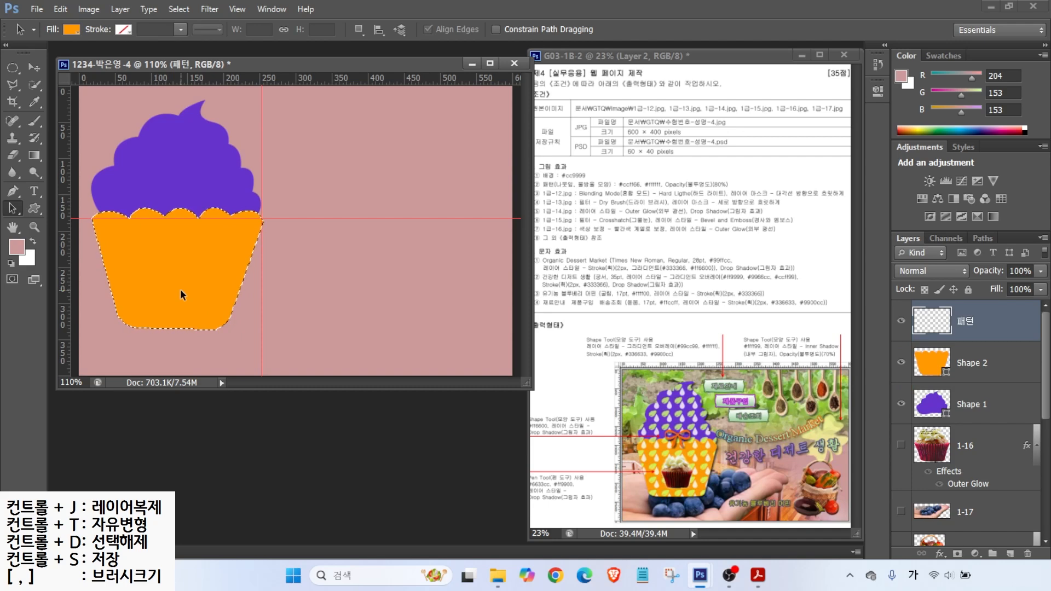
left_click(932, 414, "ctrl+shift")
left_click(949, 327)
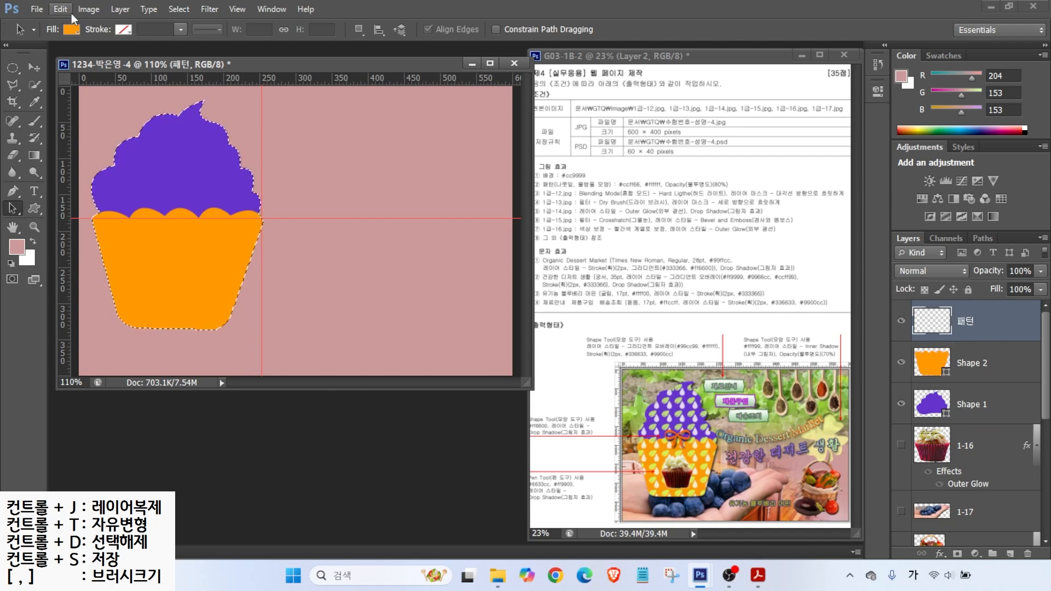
left_click(62, 9)
left_click(81, 200)
left_click(592, 218)
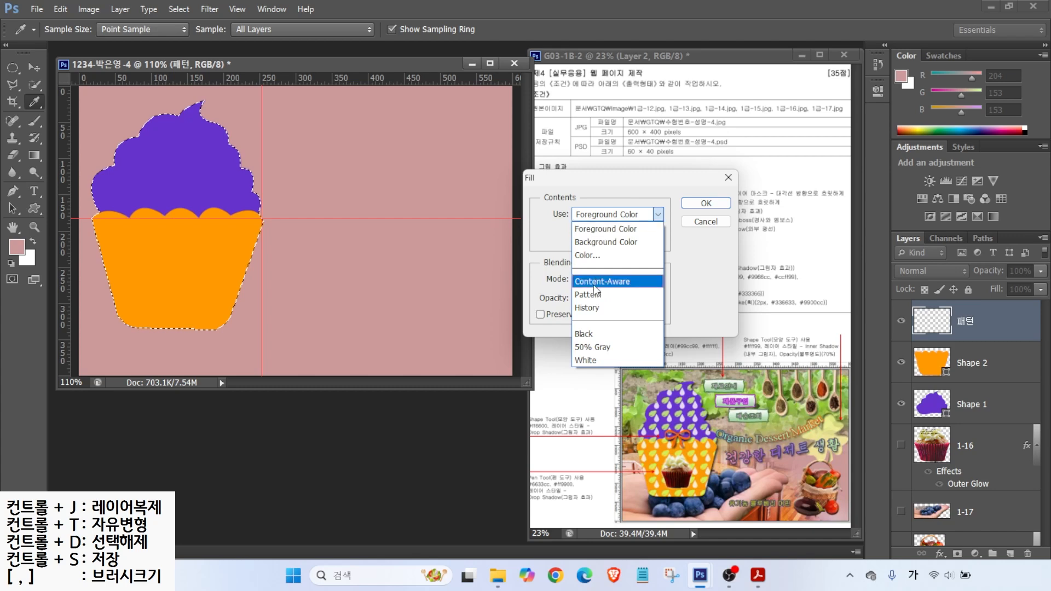
left_click(587, 296)
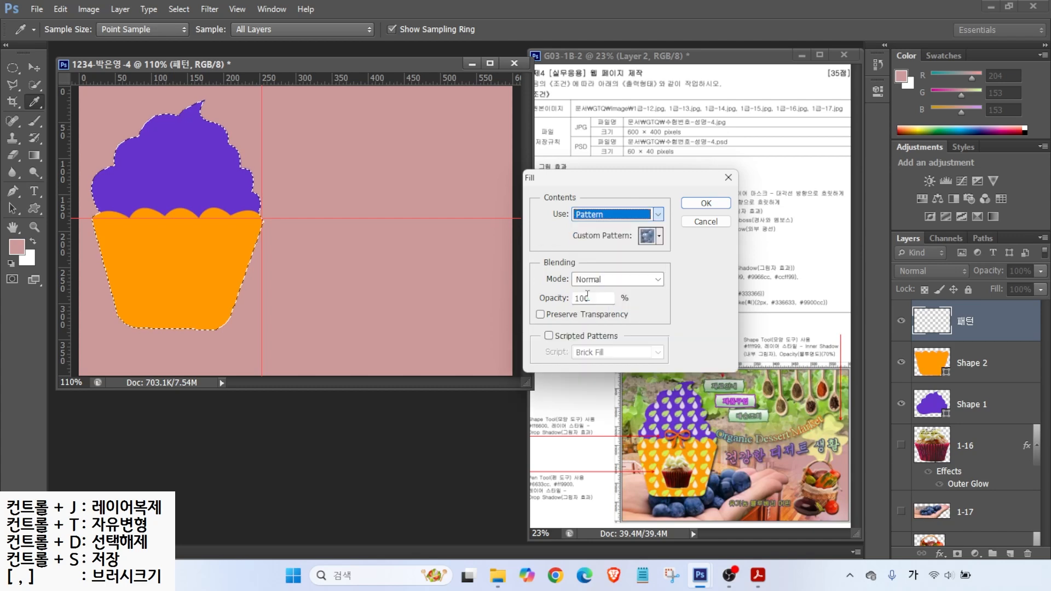
left_click(647, 236)
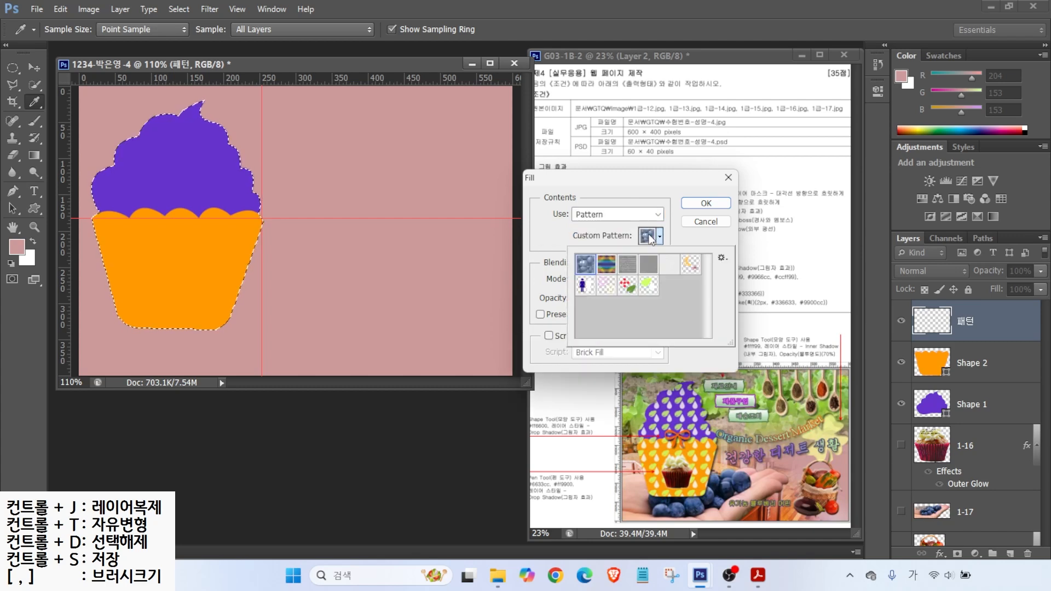
left_click(646, 291)
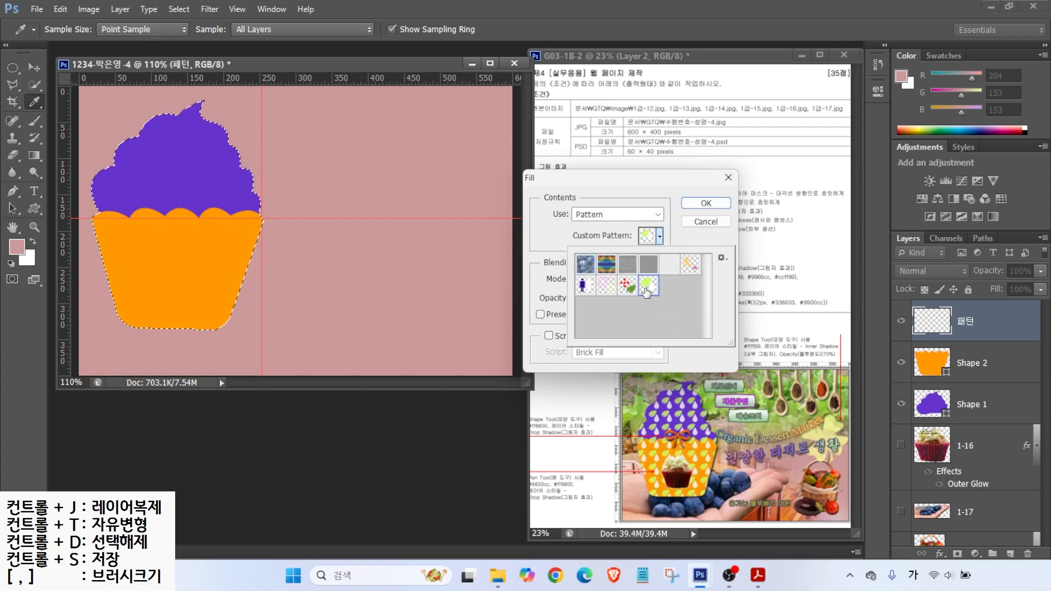
left_click(705, 203)
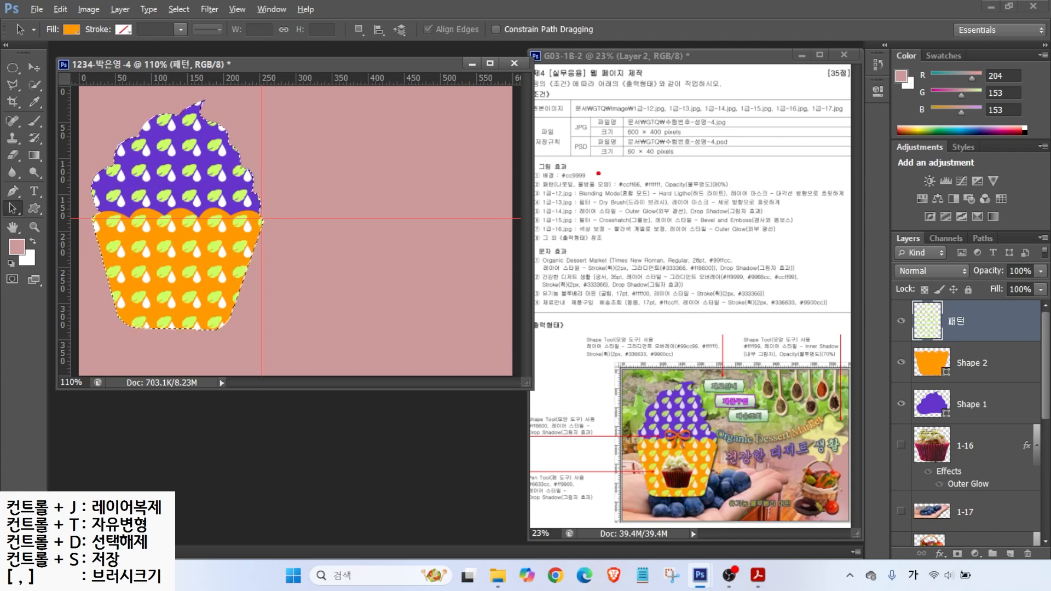
Step: Set the 패턴 layer's opacity to 80% and deselect
left_click_drag(710, 174, 746, 152)
left_click_drag(678, 191, 749, 190)
mouse_move(1010, 349)
left_mouse_down()
mouse_move(948, 353)
mouse_move(997, 316)
mouse_move(978, 348)
left_mouse_up()
left_click_drag(1015, 263, 982, 220)
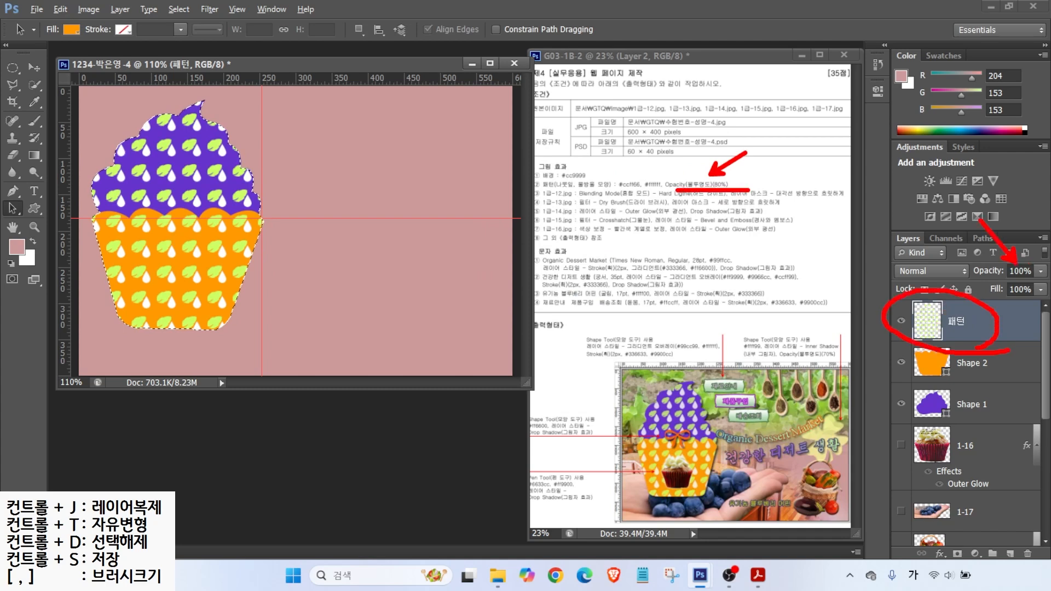
key("Escape")
left_click_drag(1030, 272, 1009, 271)
type("80")
key("Return")
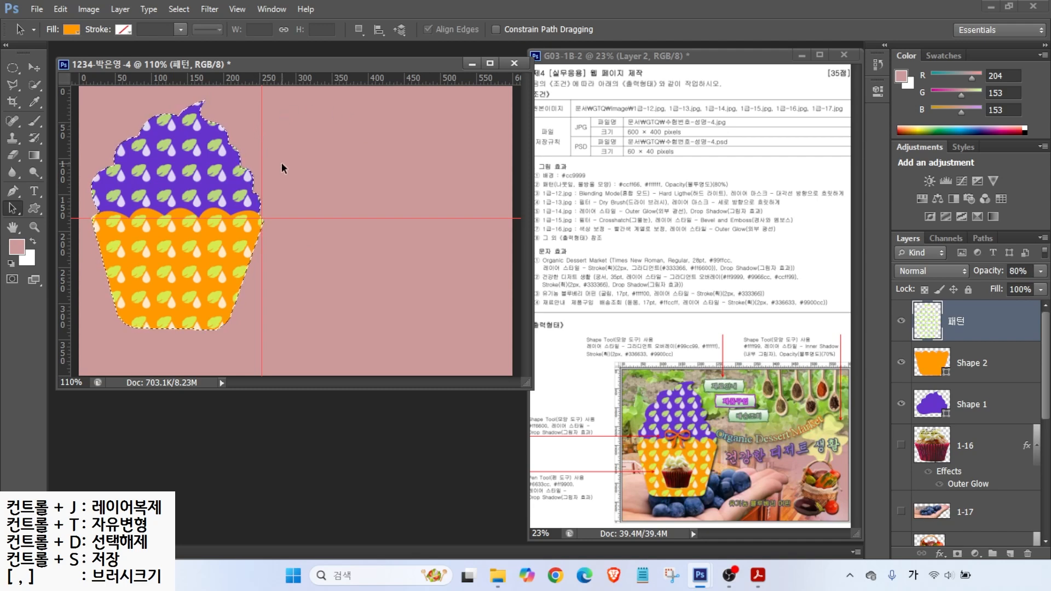
key("ctrl+d")
Step: Move the 1-16 cupcake photo layer to the top and position it over the orange base
left_click_drag(901, 447, 901, 484)
scroll(952, 414, "up", 1)
scroll(955, 413, "up", 5)
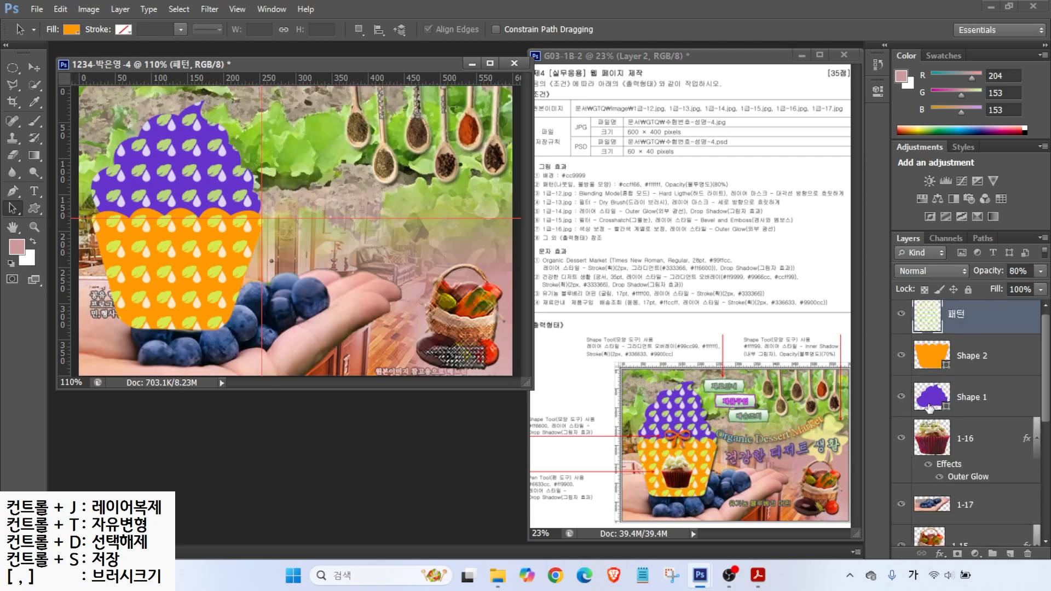
left_click(937, 446)
left_click_drag(938, 448, 940, 304)
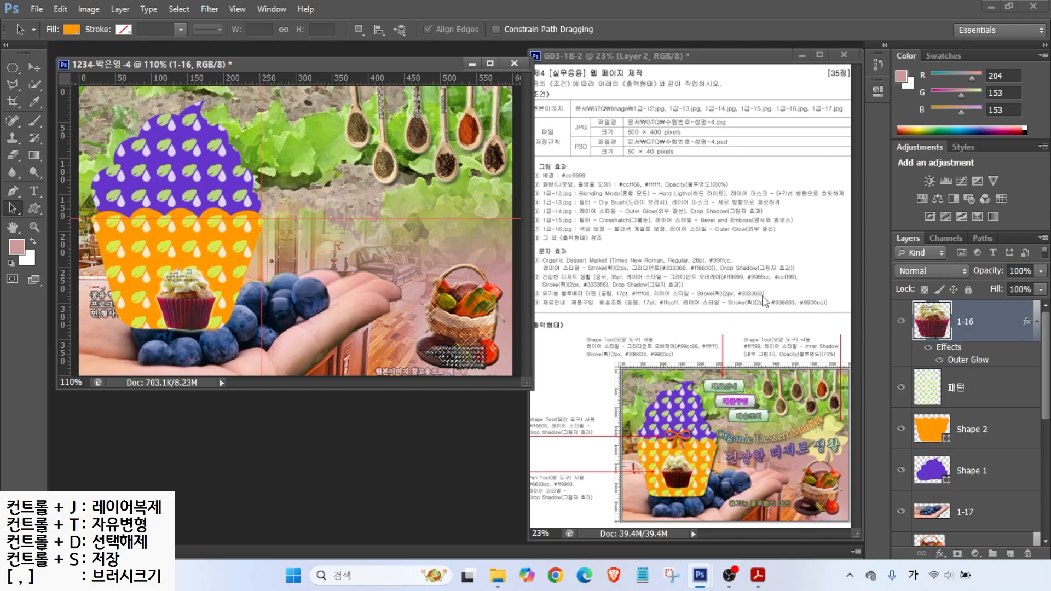
key("v")
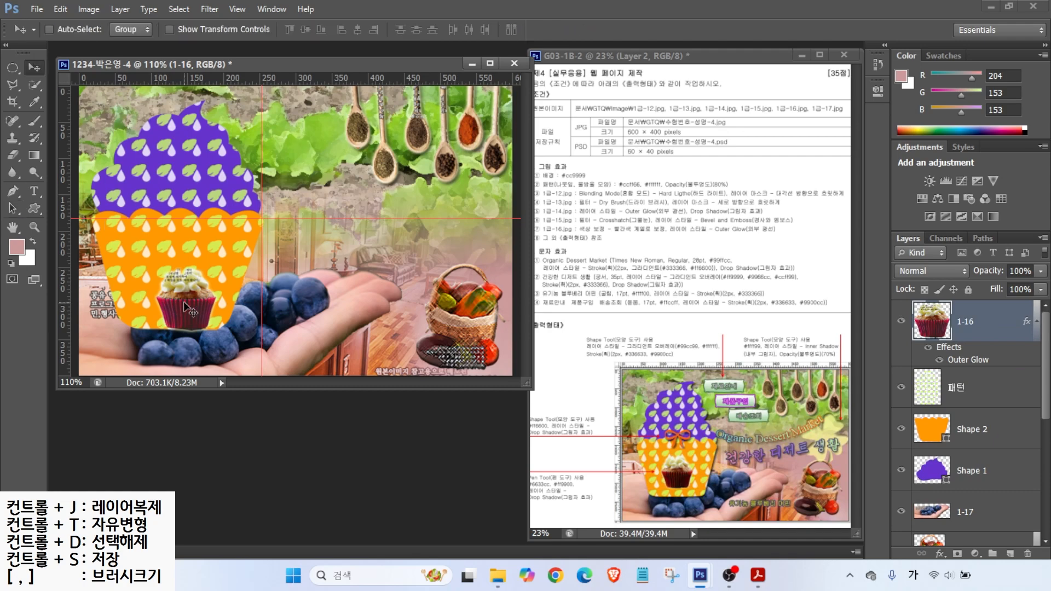
left_click_drag(183, 301, 175, 277)
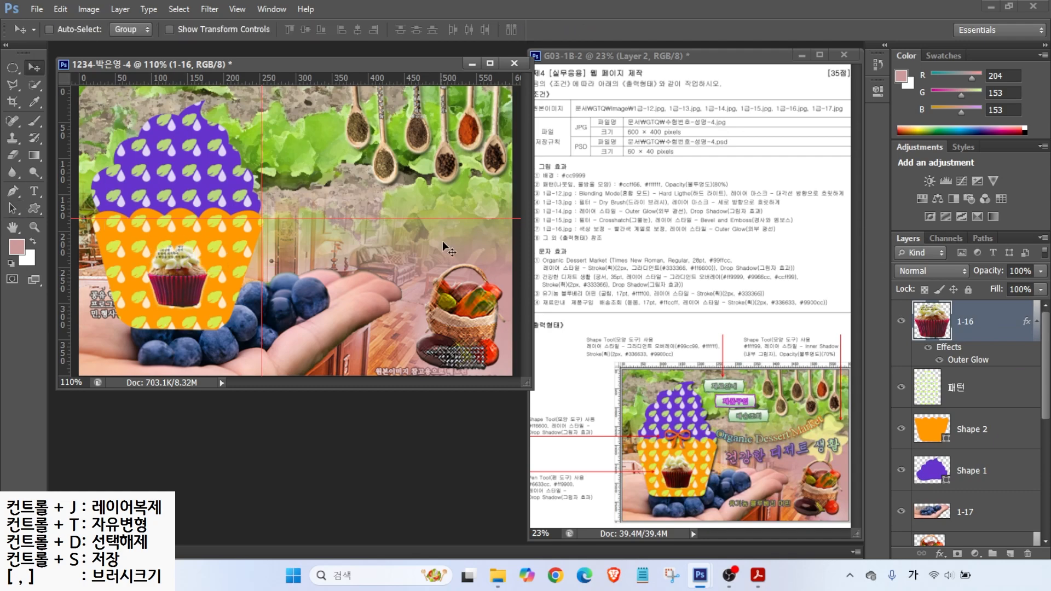
left_click(35, 207)
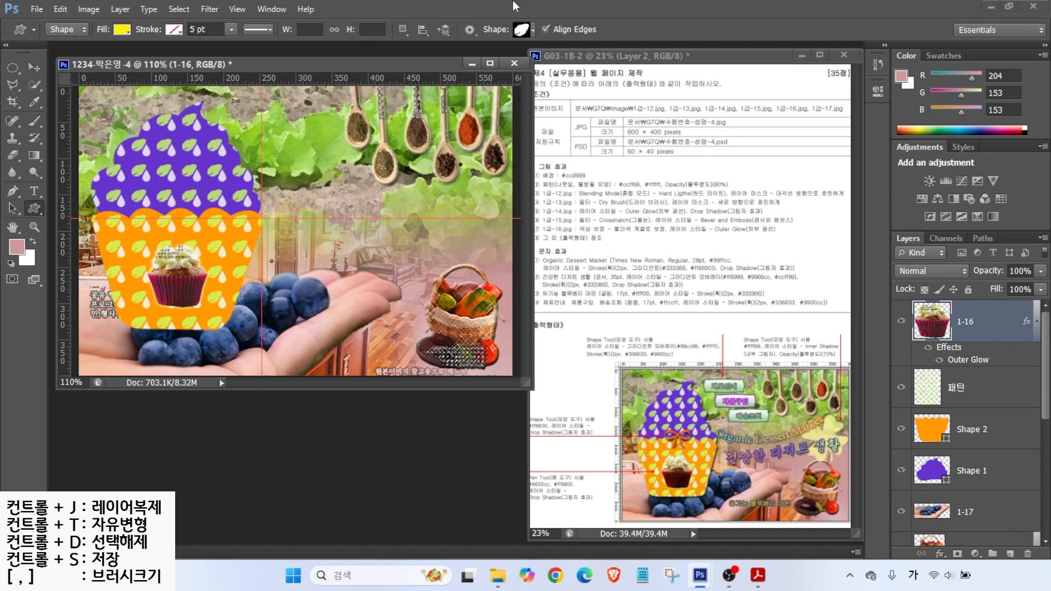
Step: Draw a Bow custom shape at the top of the cupcake base
left_click(528, 28)
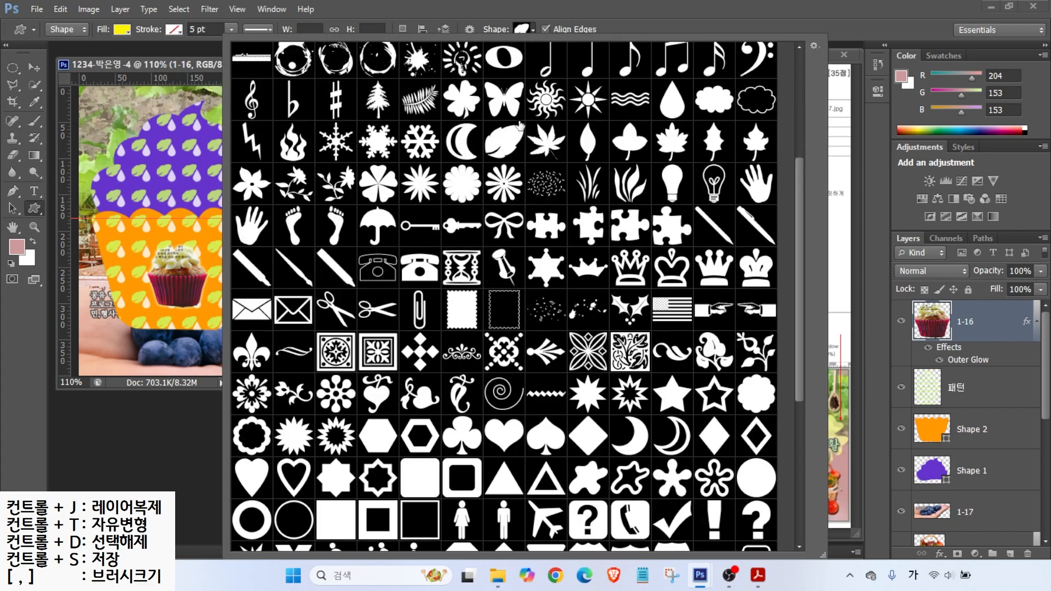
scroll(530, 288, "up", 5)
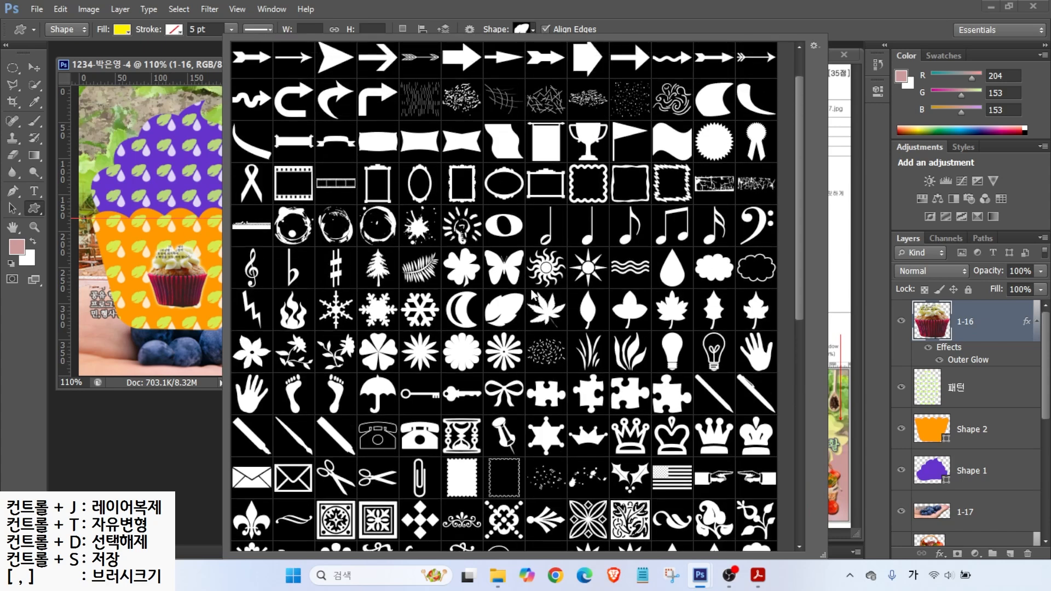
double_click(504, 440)
mouse_move(158, 196)
left_mouse_down()
mouse_move(206, 201)
mouse_move(210, 231)
left_mouse_up()
Step: Colour the bow layer Shape 3 orange #ff6600
double_click(929, 327)
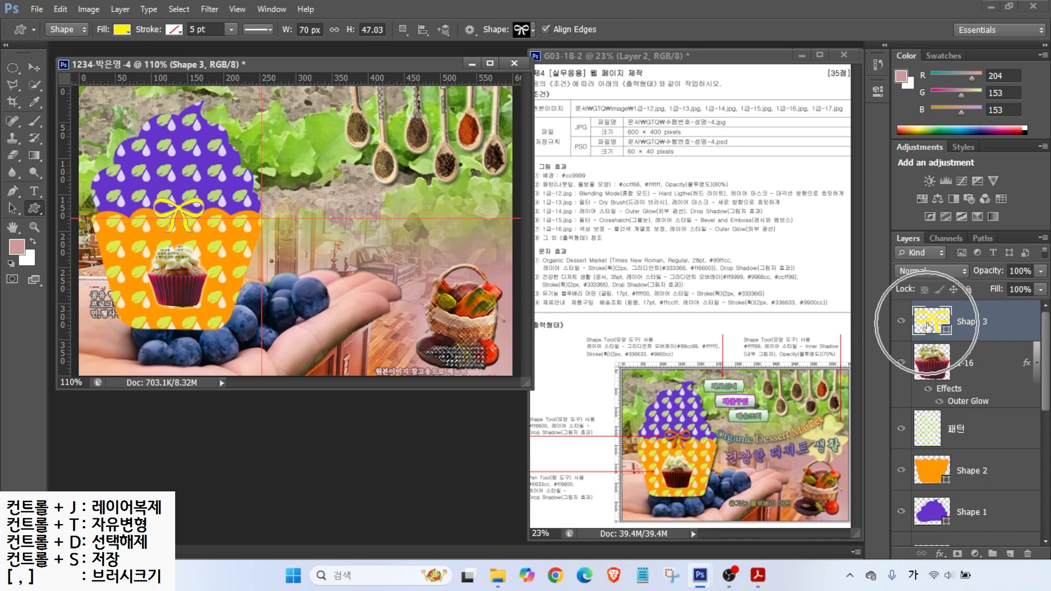
left_click_drag(734, 442, 614, 432)
type("ff6600")
key("Return")
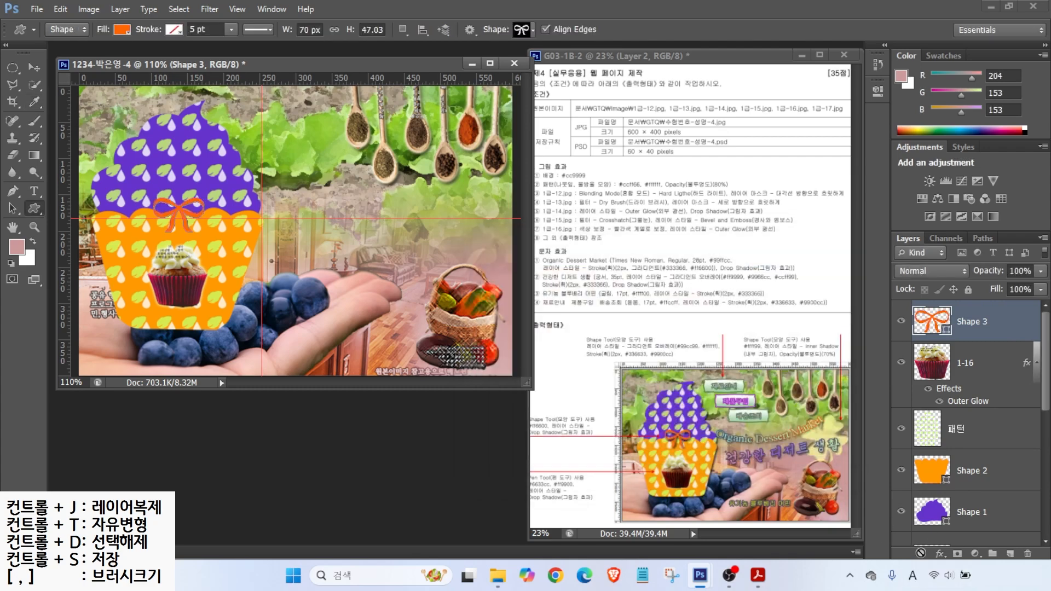
left_click(523, 30)
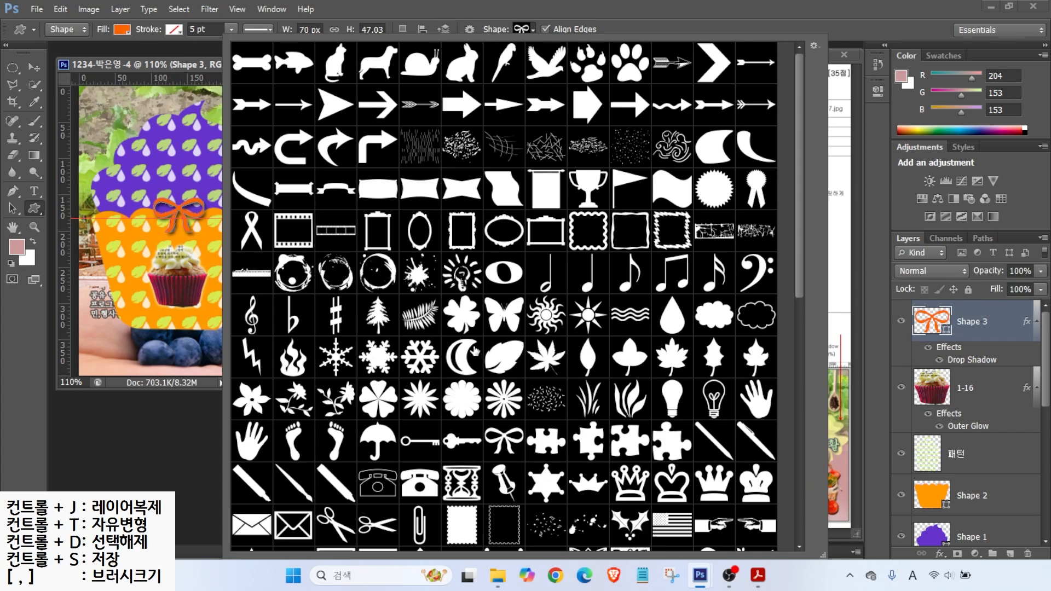
Step: Draw the clover custom shape on the right side of the page
scroll(474, 350, "down", 5)
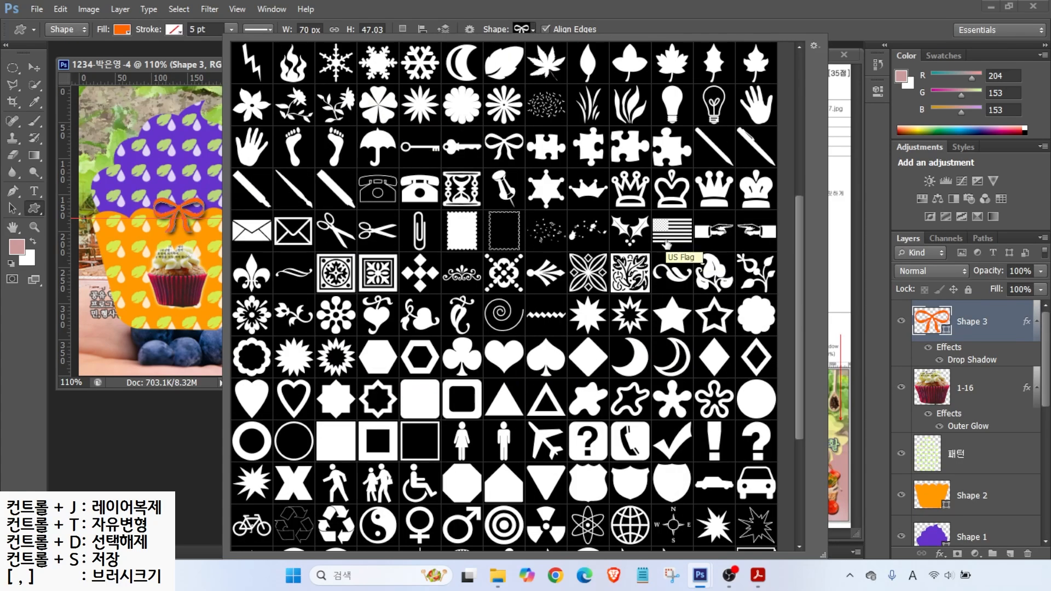
scroll(666, 244, "up", 3)
double_click(418, 153)
left_click_drag(394, 182, 476, 271)
Step: Fill the clover with light yellow #ffff99
double_click(931, 321)
left_click_drag(730, 446, 634, 441)
type("ffff99")
key("Return")
Step: Give the clover an inner shadow and set its layer opacity to 70%
left_click(940, 554)
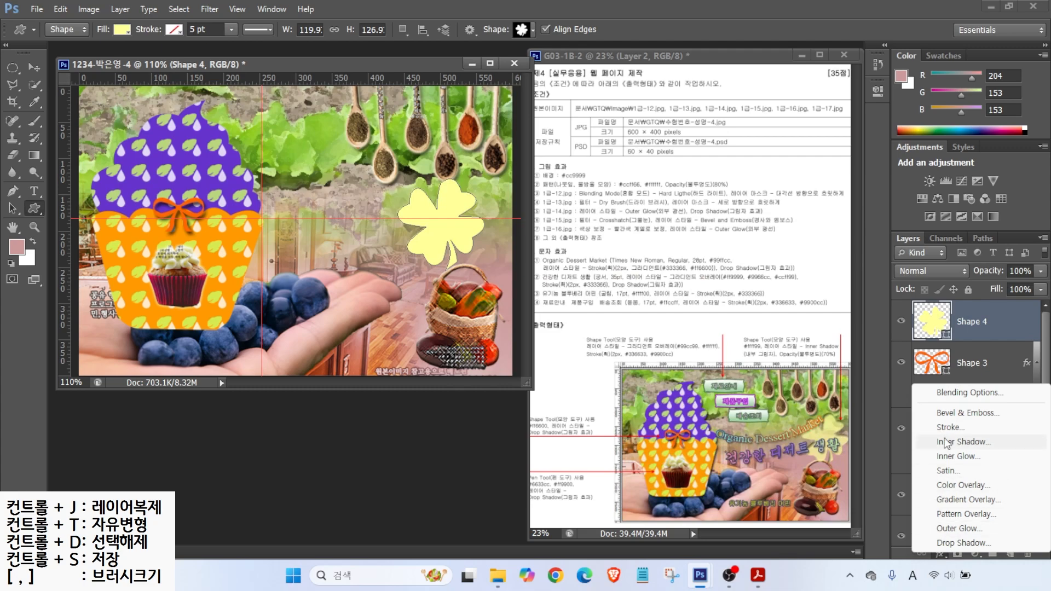
left_click(964, 442)
key("Return")
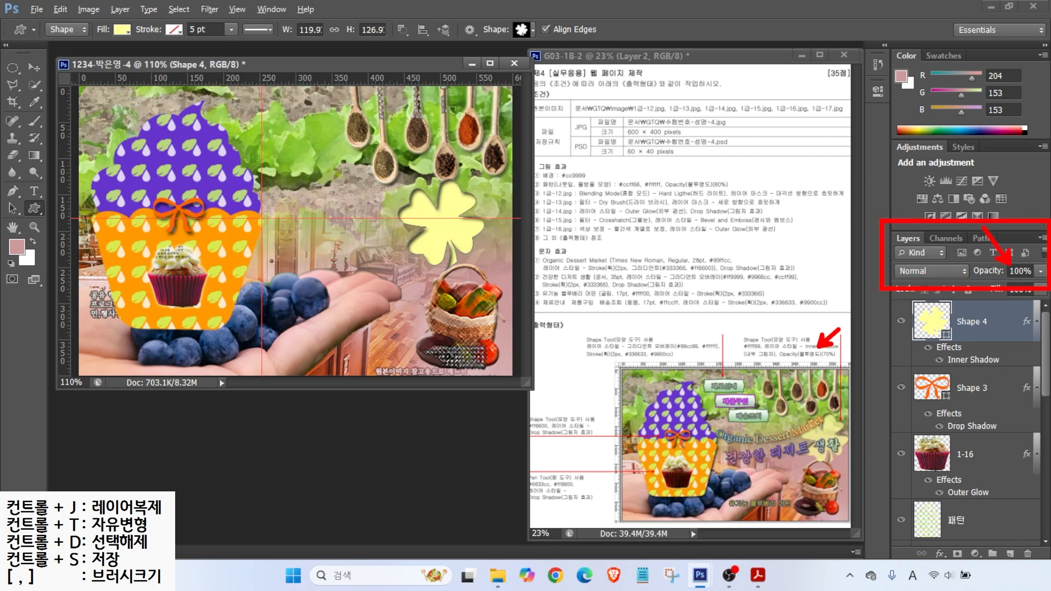
left_click(993, 265)
type("70")
key("Return")
Step: Nudge the clover slightly right and down
left_click(34, 67)
left_click_drag(446, 239, 466, 242)
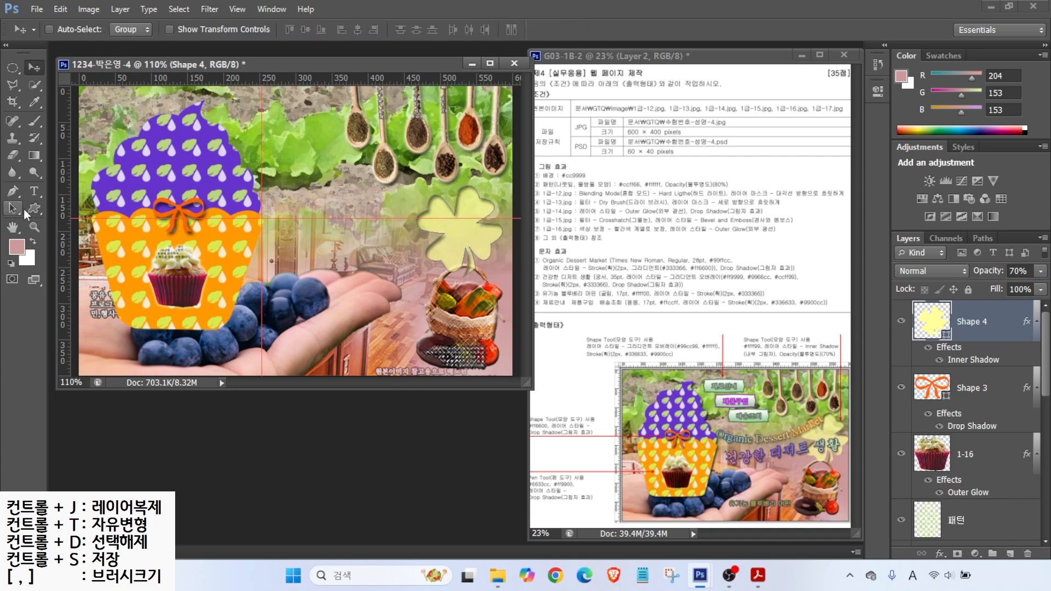
left_click(34, 208)
left_click(527, 29)
scroll(466, 253, "up", 5)
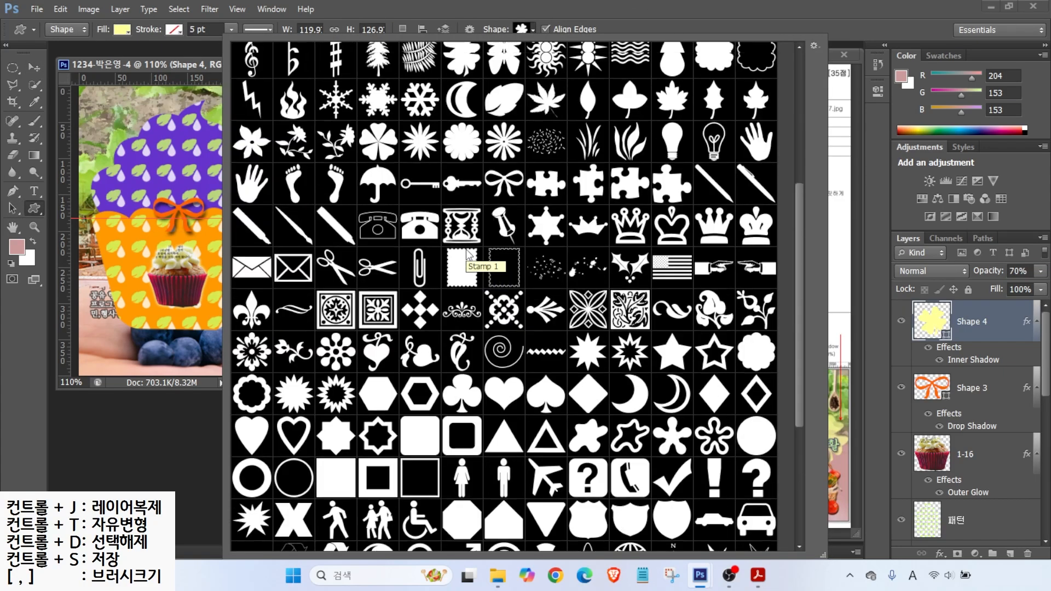
Step: Draw a banner shape and give it a light green #99cc99 to white gradient overlay
double_click(451, 213)
left_click_drag(234, 95, 313, 122)
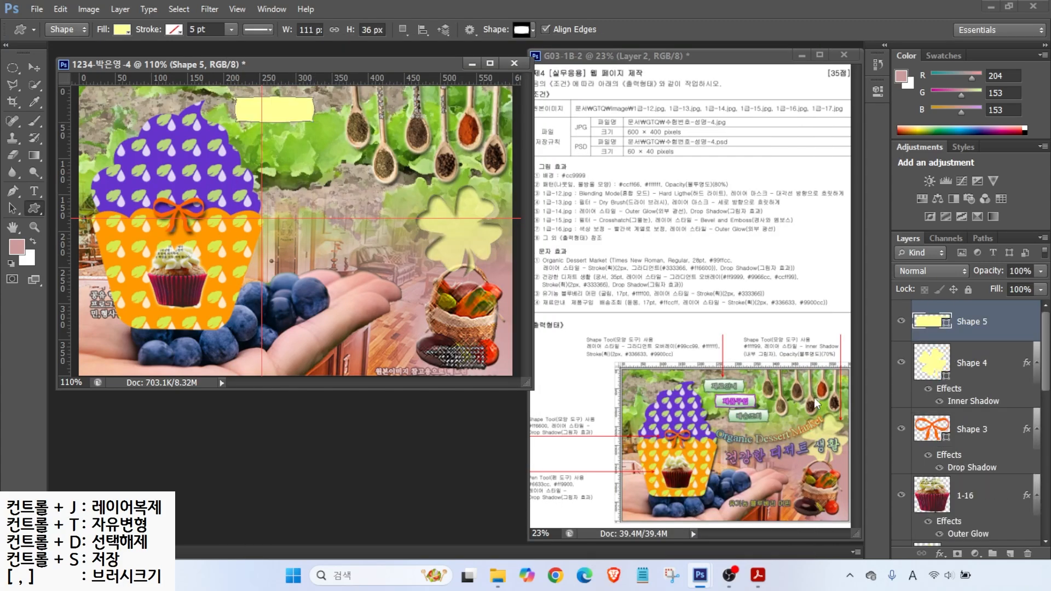
left_click(941, 554)
left_click(948, 501)
left_click(359, 292)
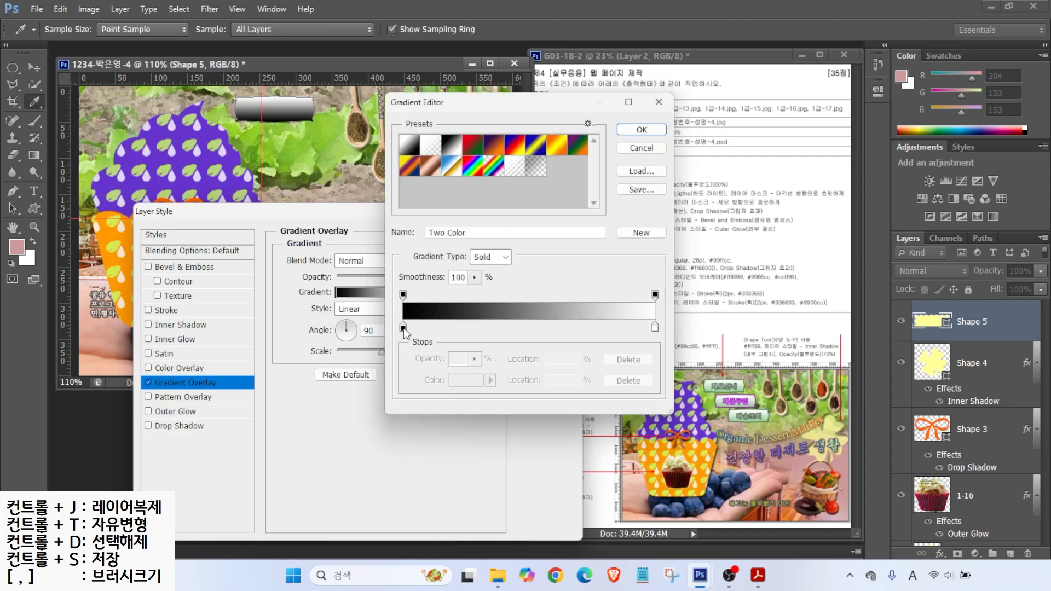
double_click(403, 327)
type("99cc99")
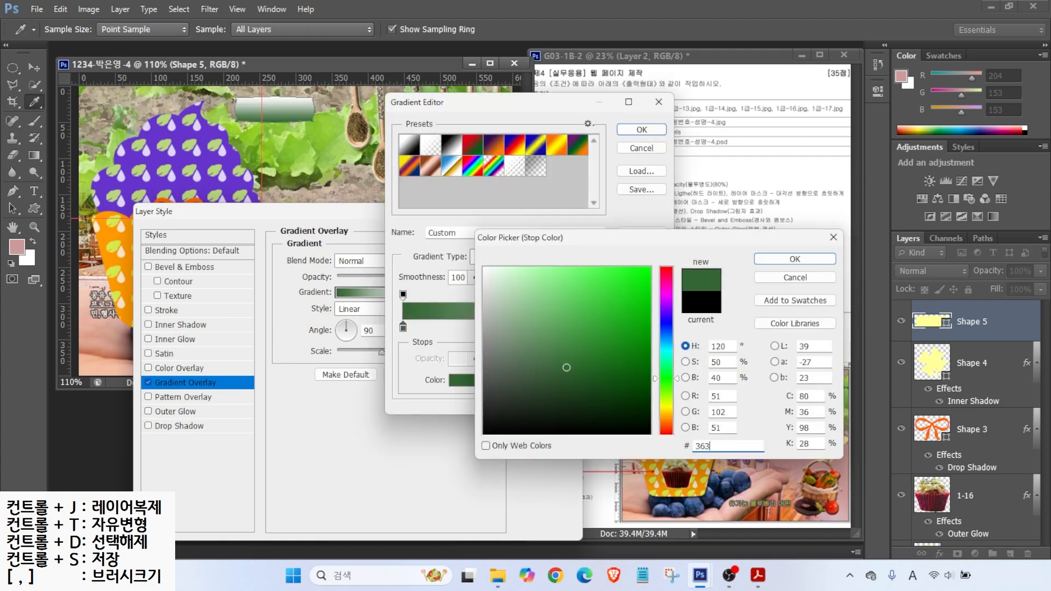
key("Return")
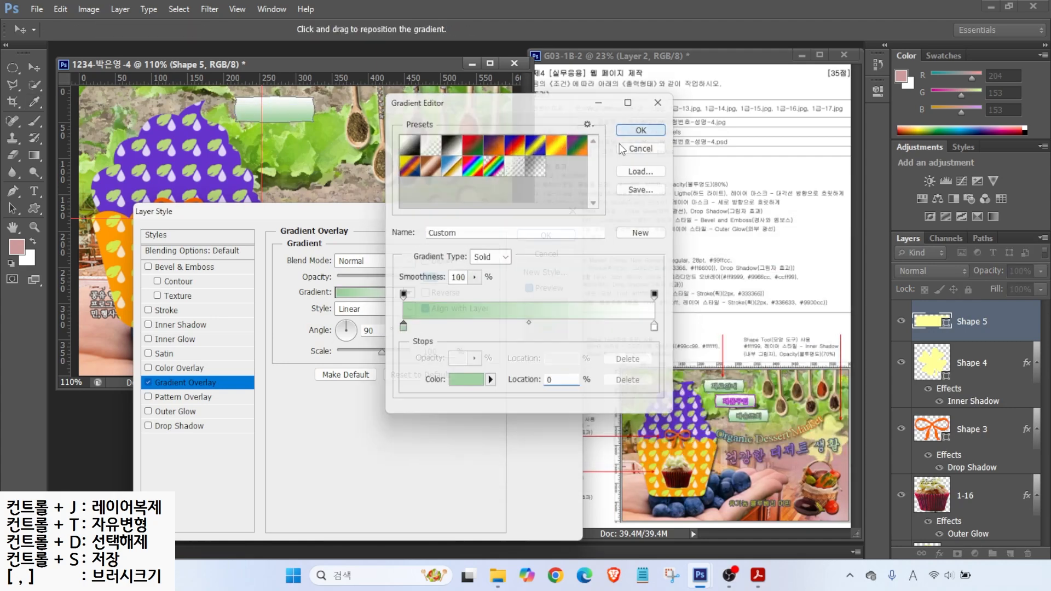
left_click(641, 130)
Step: Add a 2 px dark green #336633 stroke to the banner
left_click(166, 310)
type("2")
left_click_drag(736, 445, 469, 456)
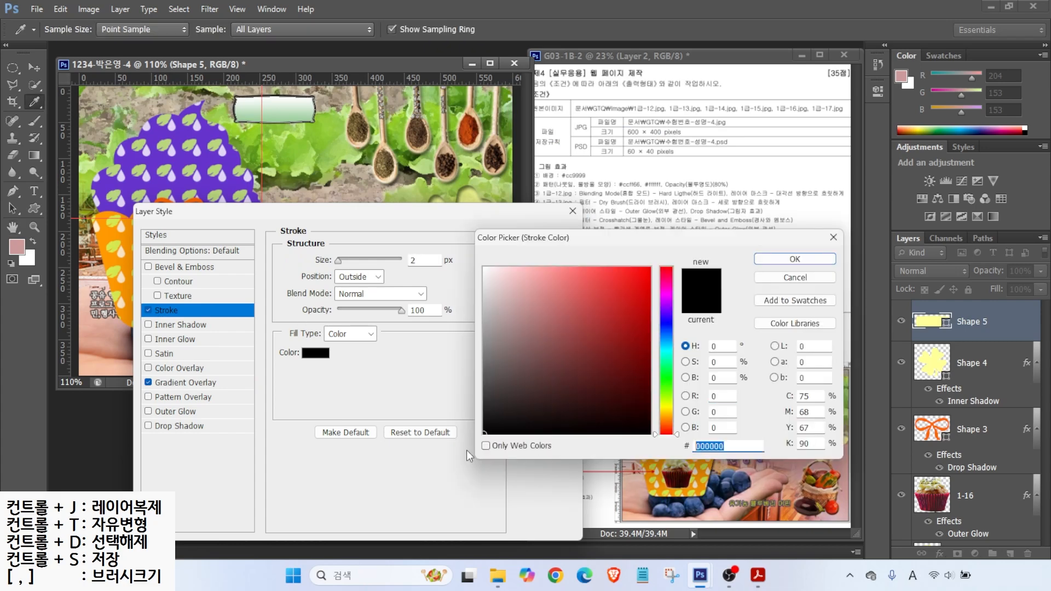
type("336633")
key("Return")
left_click(545, 237)
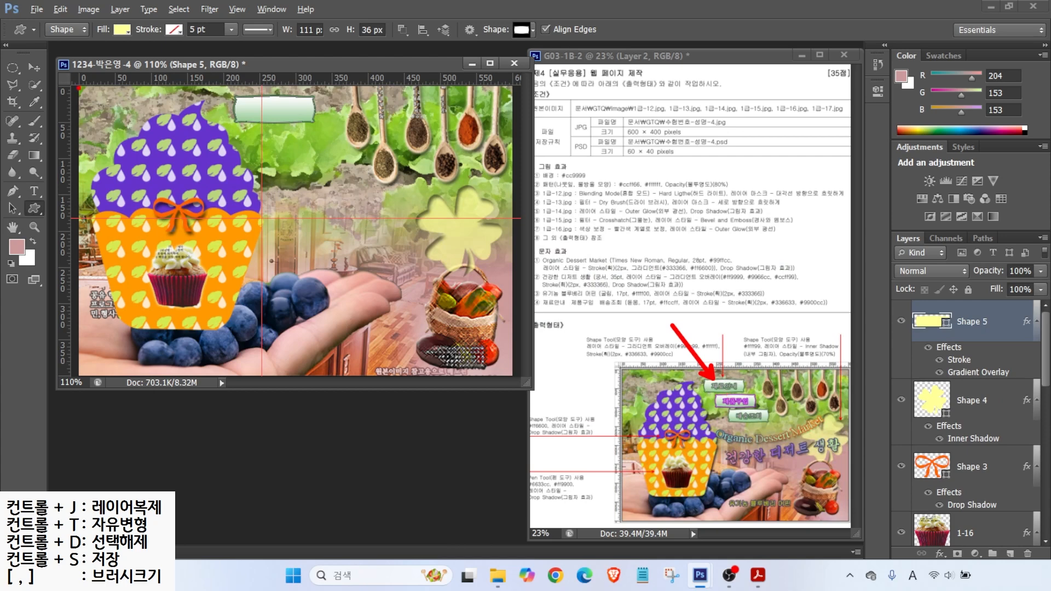
Step: Duplicate the banner lower right and change the middle banner's outline to purple #9900cc
left_click(30, 67)
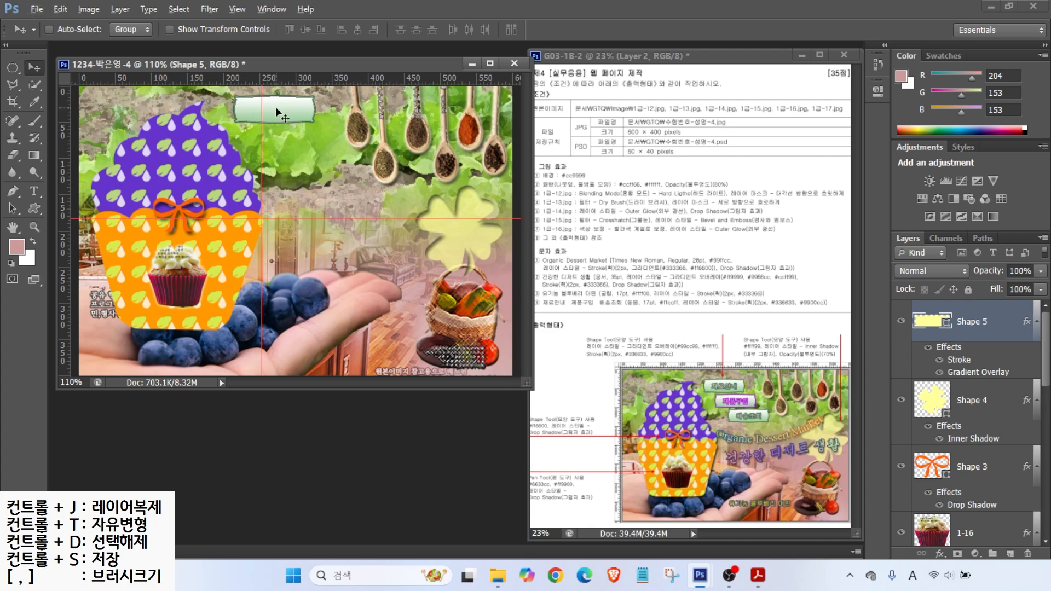
left_click_drag(279, 113, 322, 193)
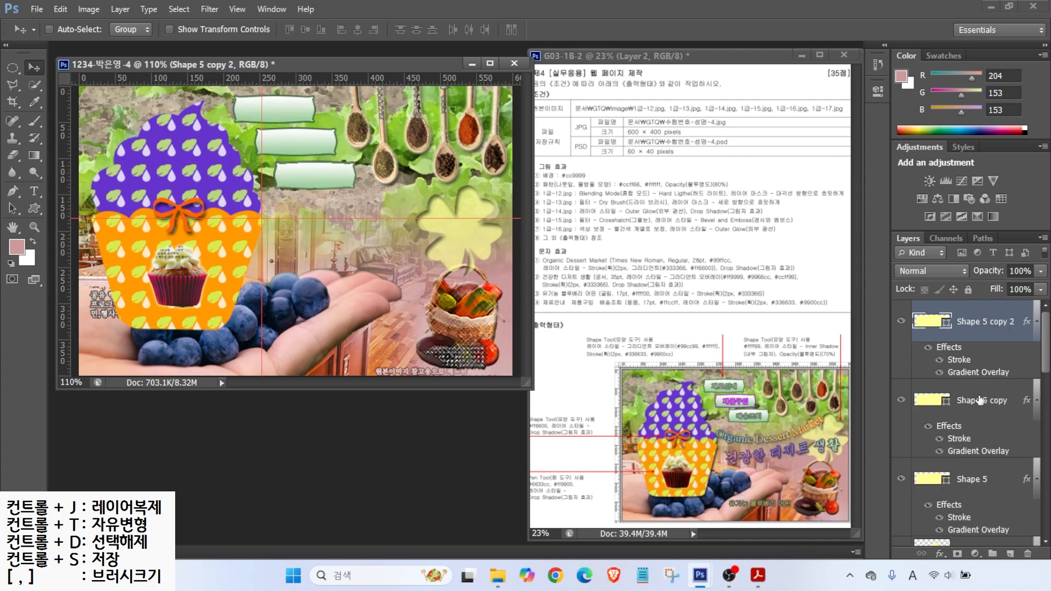
double_click(952, 438)
left_click(315, 353)
type("9900cc")
key("Return")
key("Return")
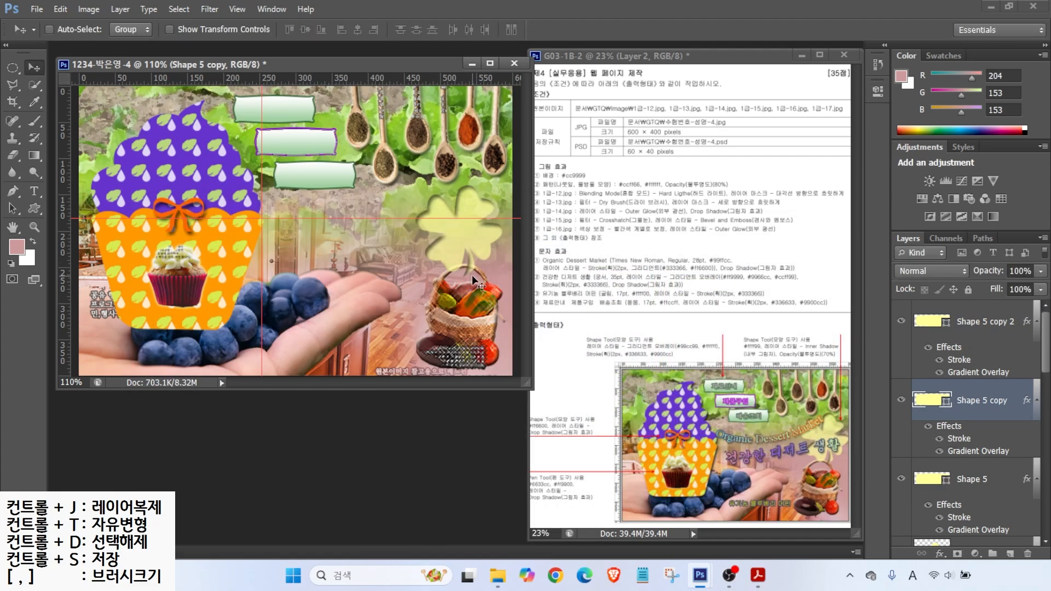
left_click(34, 191)
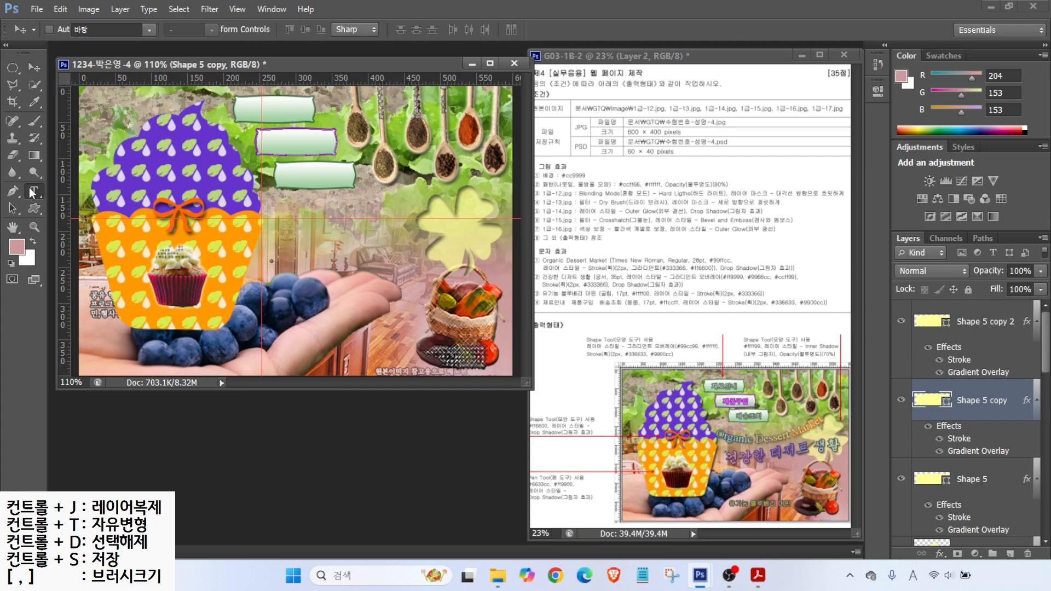
Step: Type 'Organic Dessert Market' in Times New Roman Regular, coloured mint #99ffcc
left_click(941, 323)
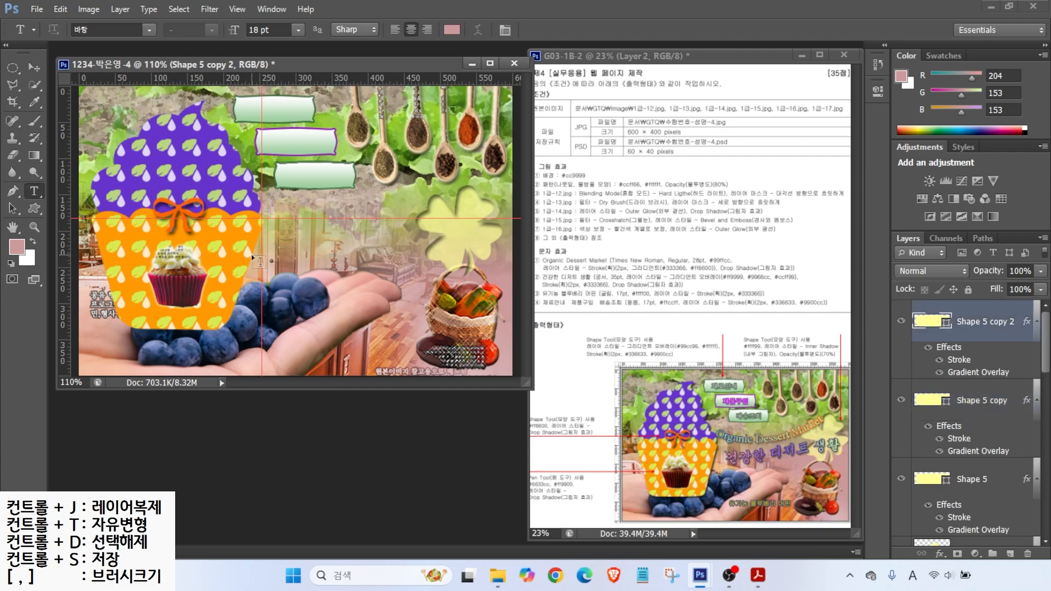
left_click(286, 232)
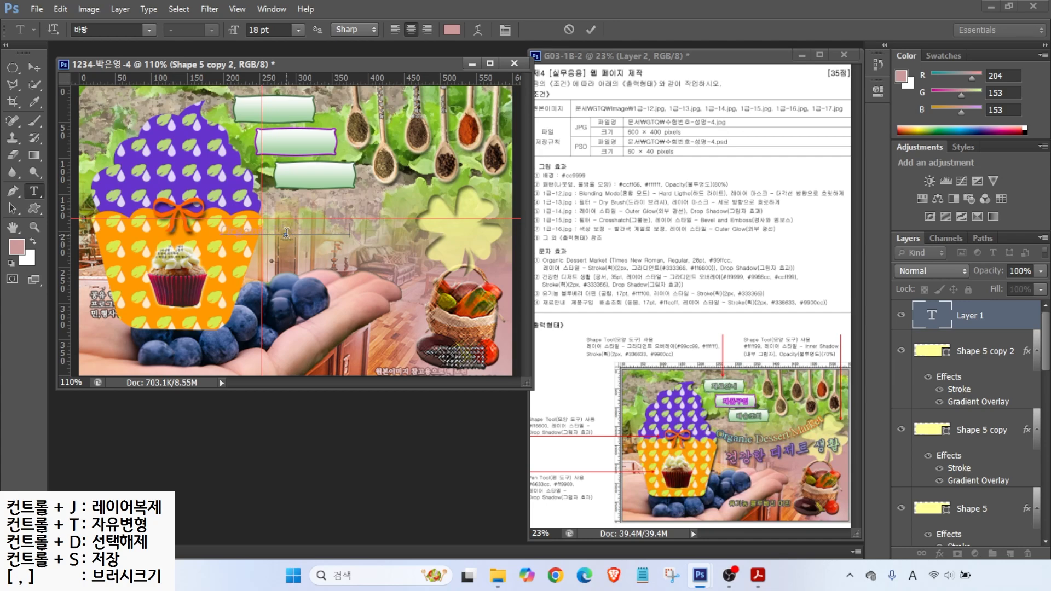
key("ctrl+Return")
left_click(152, 31)
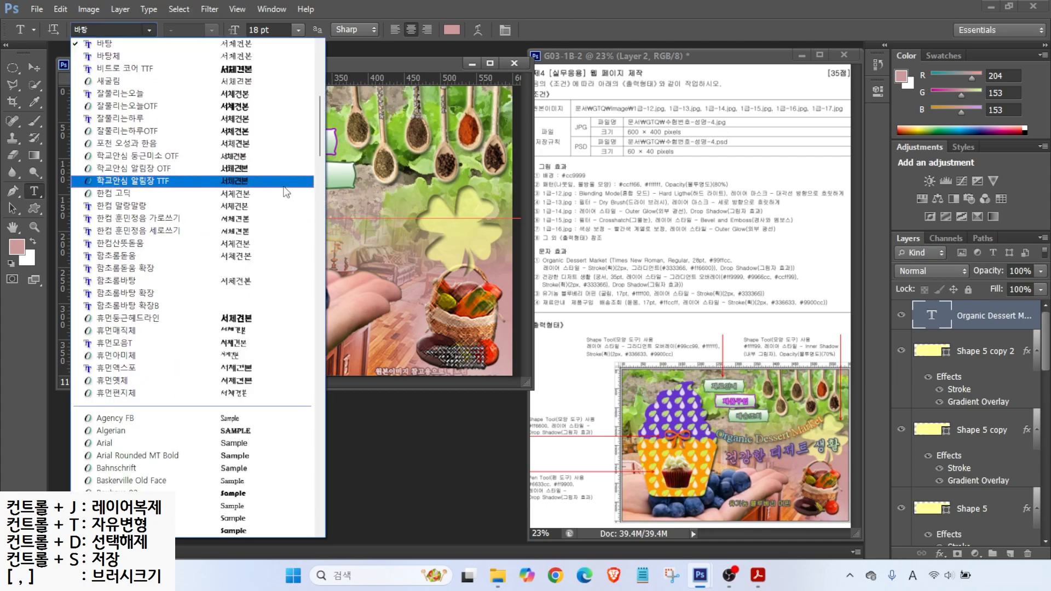
left_click_drag(321, 140, 321, 466)
left_click(282, 336)
left_click(205, 29)
left_click(206, 29)
left_click(452, 30)
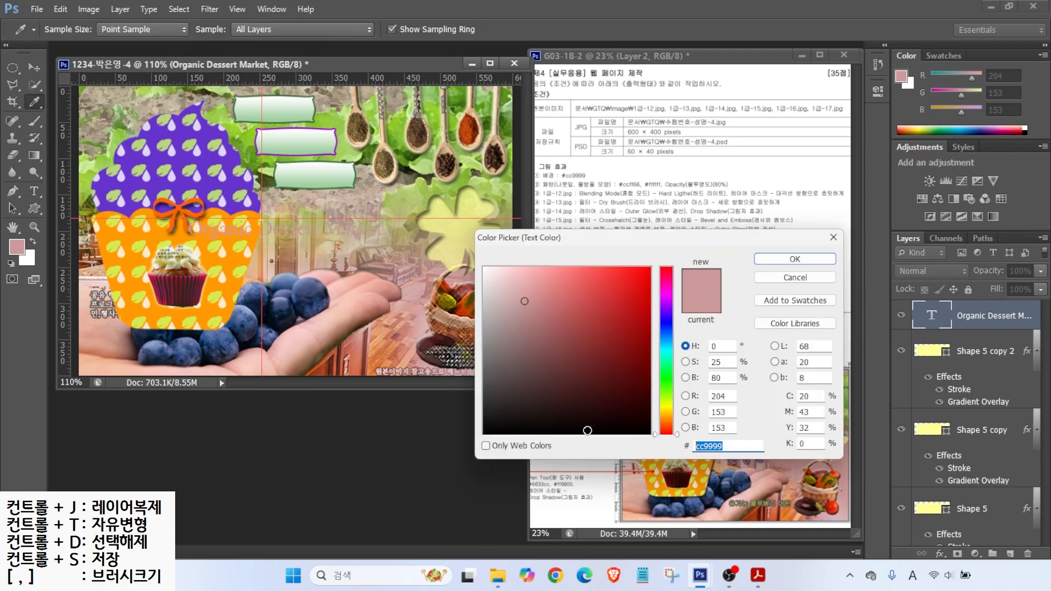
type("99ffcc")
key("Return")
Step: Add a 2 px stroke with a gradient fill to the title
left_click(945, 555)
left_click(950, 428)
type("2")
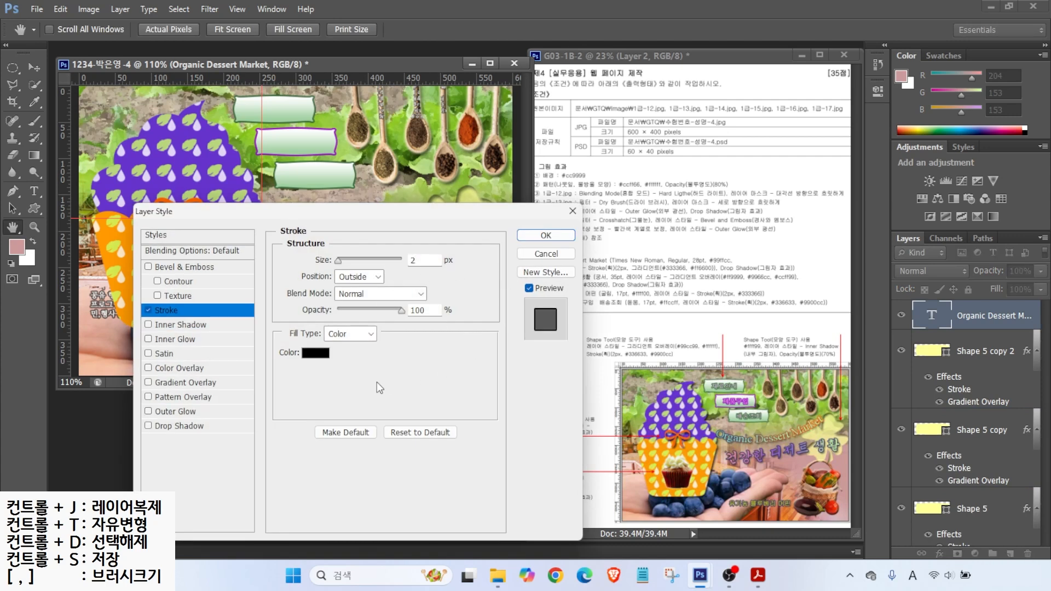
left_click(352, 334)
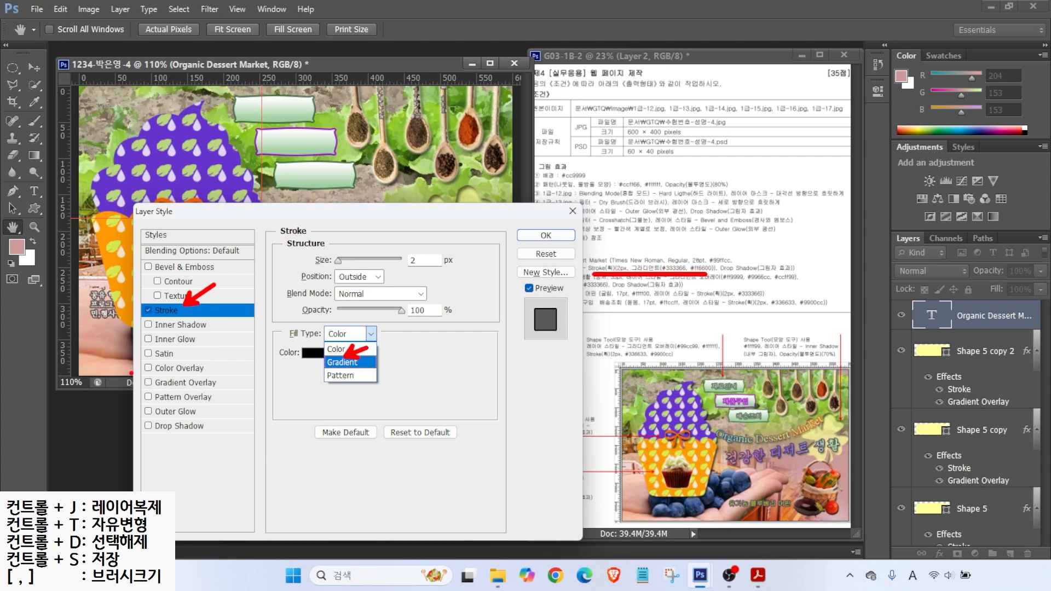
left_click_drag(165, 372, 196, 393)
left_click(342, 362)
Step: Set the stroke gradient from #333366 to #ff6600 and add a drop shadow
left_click(351, 352)
double_click(403, 327)
type("333366")
key("Return")
double_click(654, 328)
type("f")
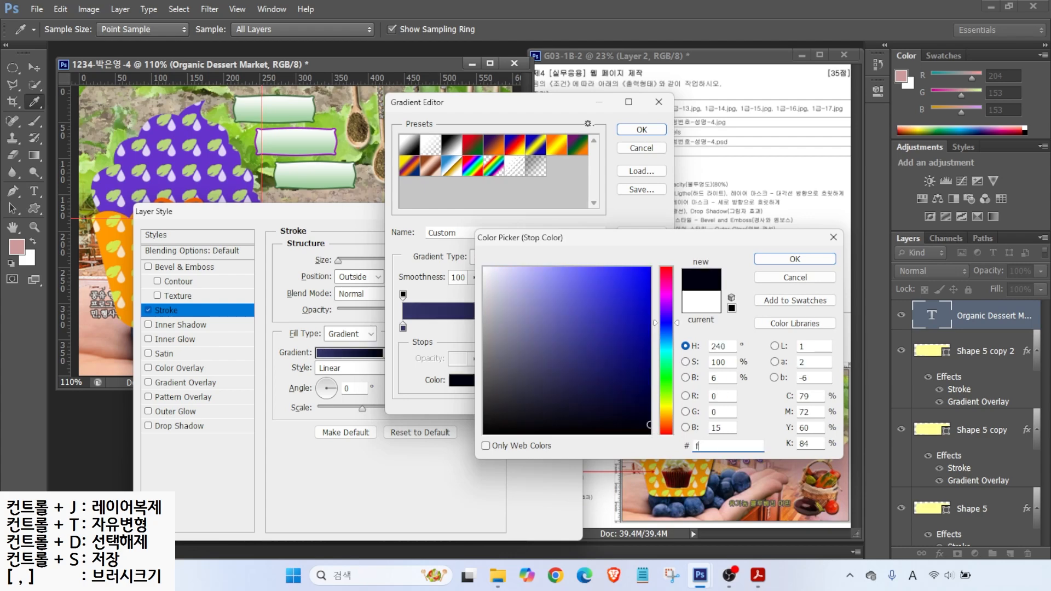
type("f6600")
key("Return")
key("Return")
left_click(181, 426)
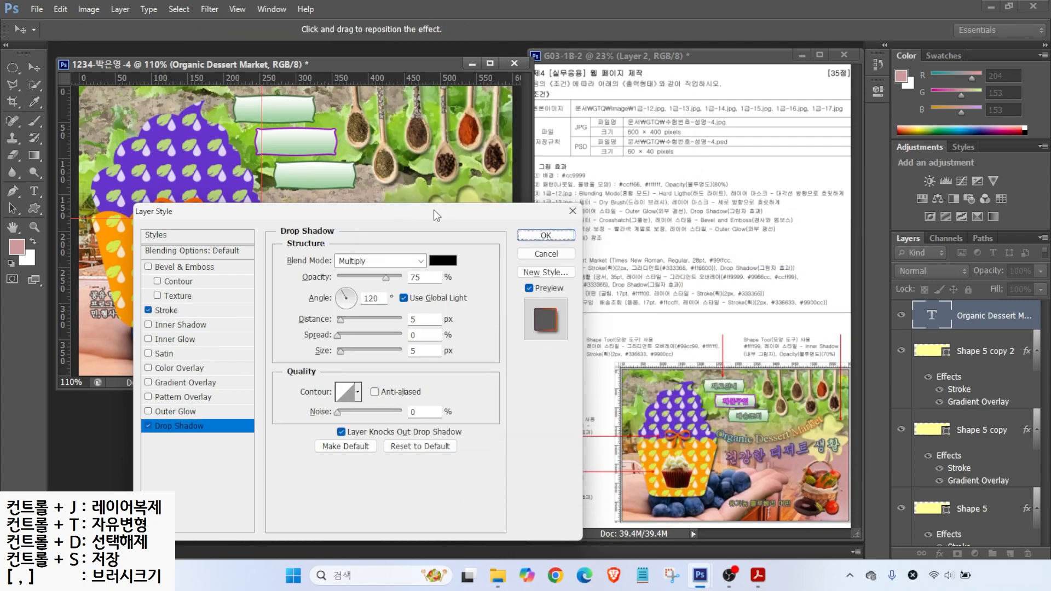
key("Return")
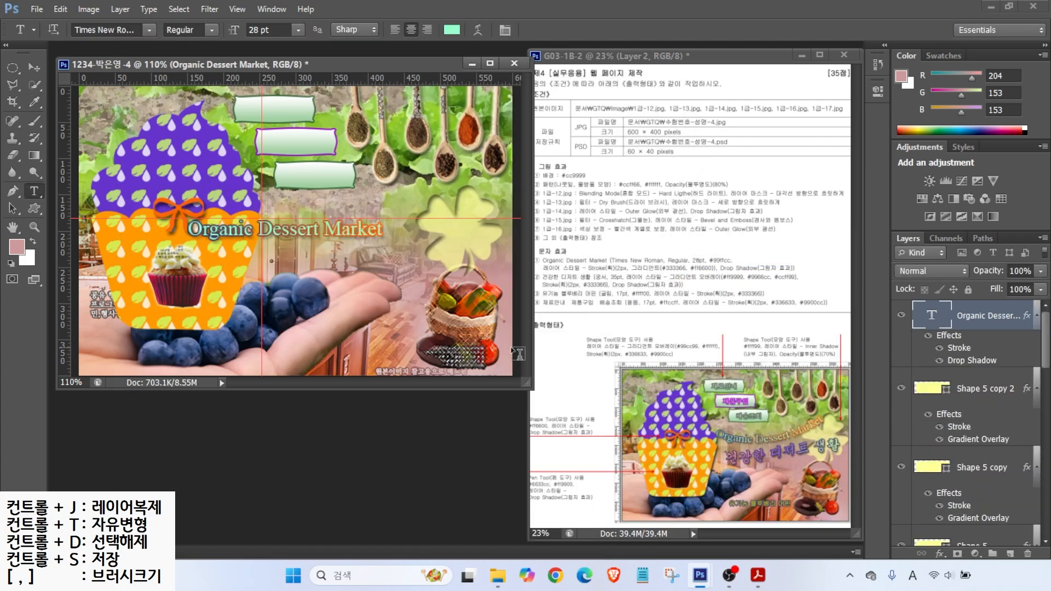
Step: Warp the title with the Arc style, bend reduced to -21
left_click_drag(706, 261, 743, 234)
mouse_move(728, 431)
left_mouse_down()
mouse_move(757, 436)
mouse_move(819, 411)
left_mouse_up()
mouse_move(477, 1)
left_mouse_down()
mouse_move(495, 52)
mouse_move(506, 49)
mouse_move(567, 113)
left_mouse_up()
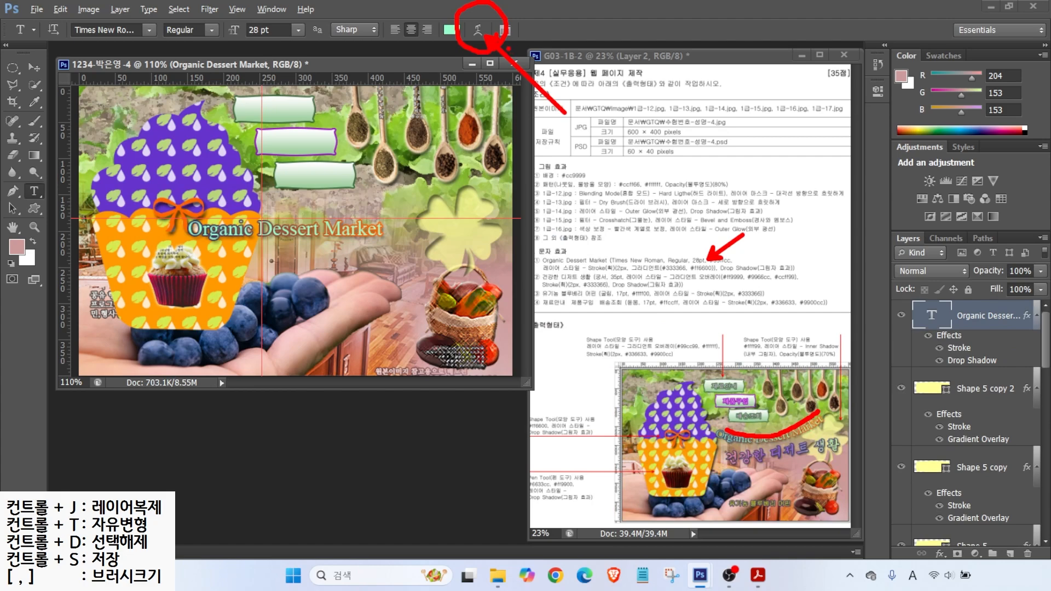
left_click(478, 31)
left_click(450, 290)
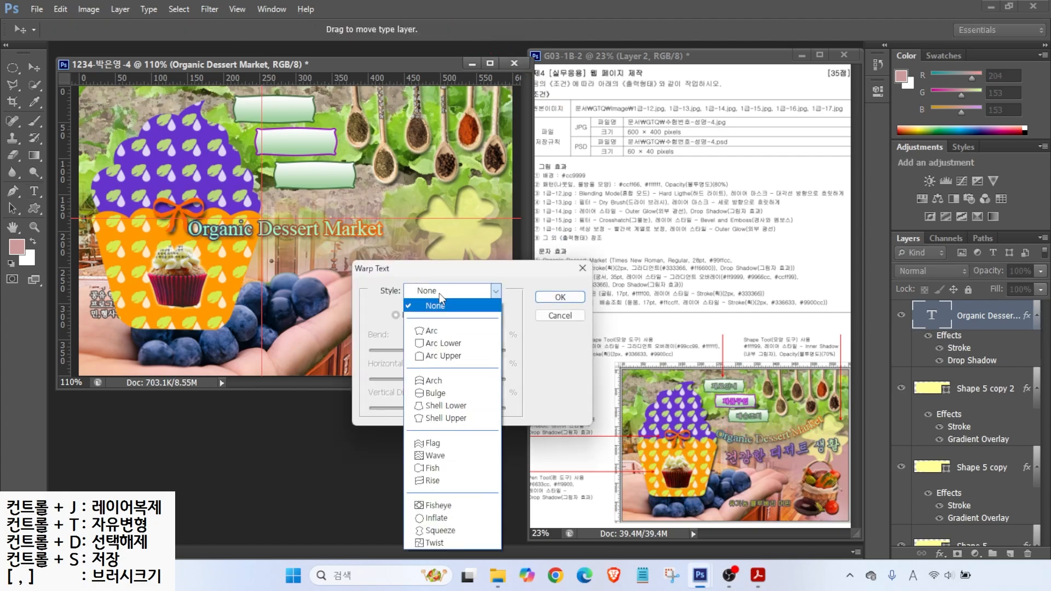
left_click(433, 330)
left_click_drag(471, 351, 420, 350)
left_click(560, 297)
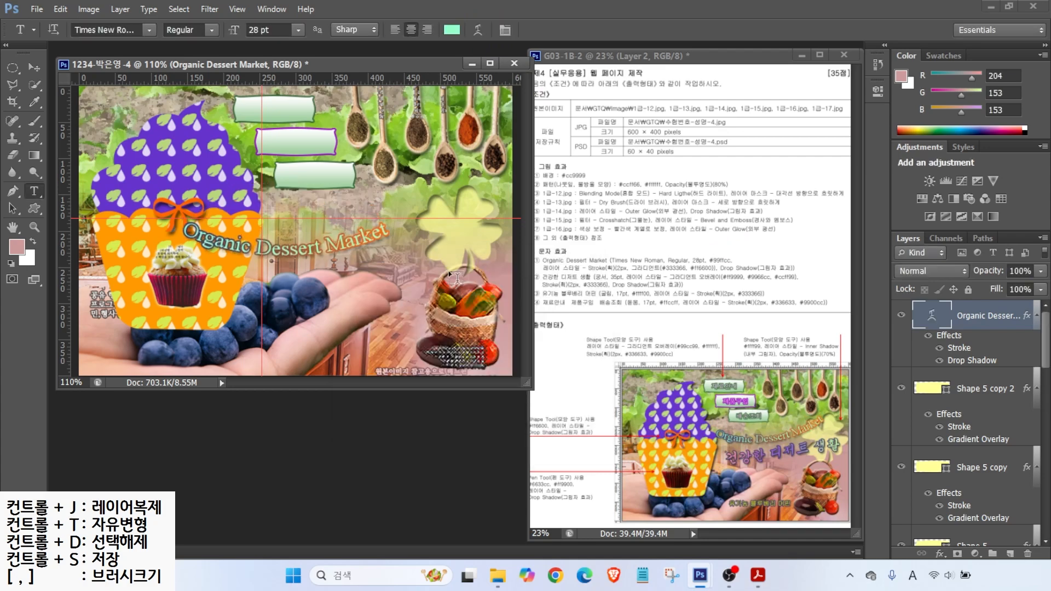
Step: Rotate the title about -11.6° to tilt upward and shift it right
key("ctrl+t")
left_click_drag(423, 239, 419, 211)
left_click_drag(356, 235, 416, 222)
key("Return")
Step: Type '건강한 디저트 생활' below the title in 궁서 font at 35 pt
left_click(350, 316)
key("Hangul")
type("건강한 디저")
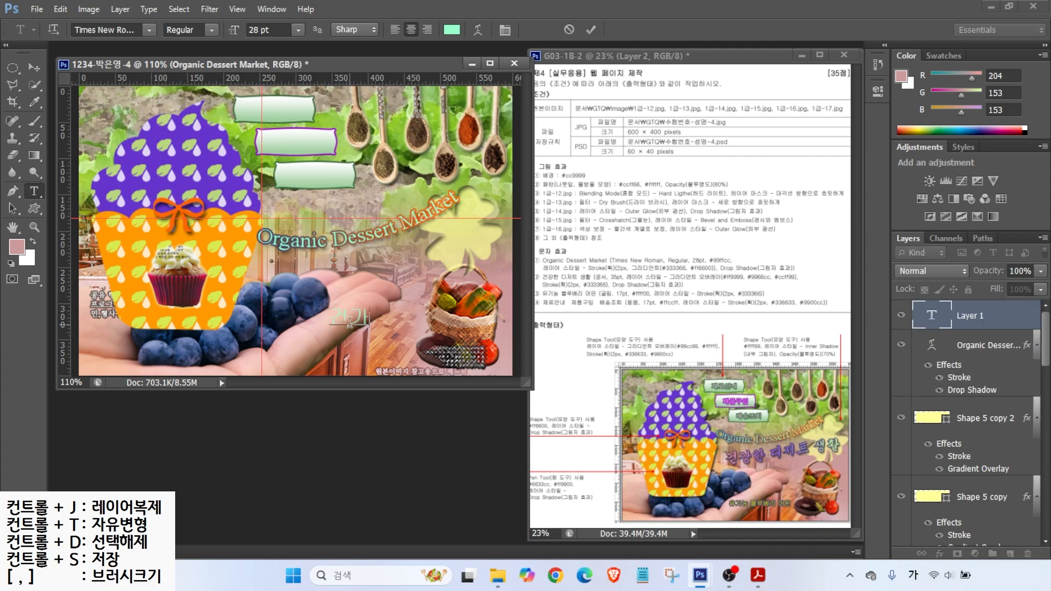
type("트 생활")
key("ctrl+Return")
left_click(148, 29)
left_click(99, 73)
left_click_drag(278, 30, 114, 11)
type("35")
key("Return")
Step: Add a gradient overlay to the slogan with a pink #f99 left stop
left_click(939, 553)
left_click(955, 498)
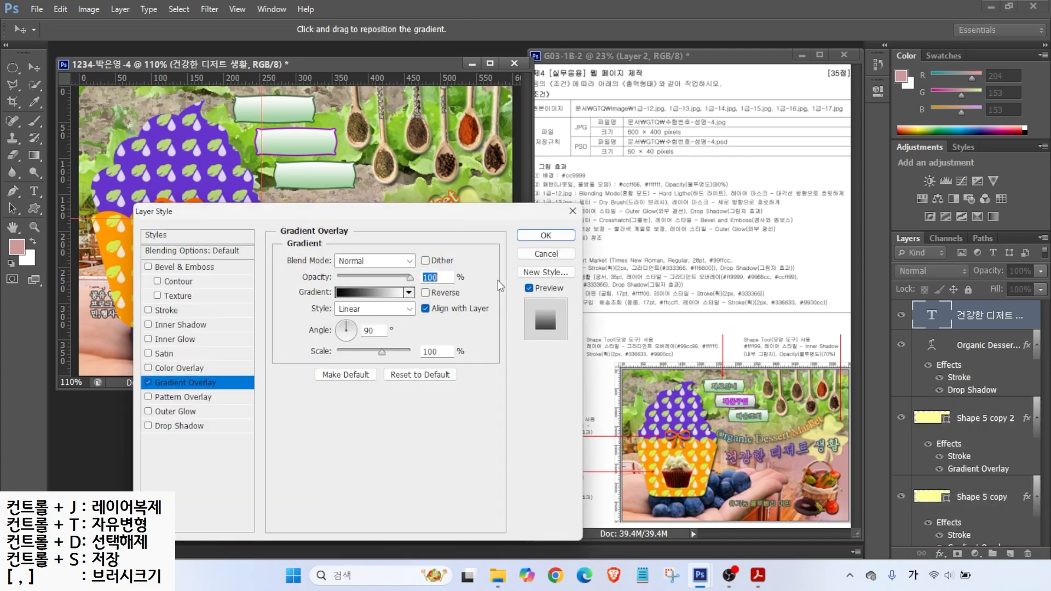
left_click(370, 292)
double_click(403, 327)
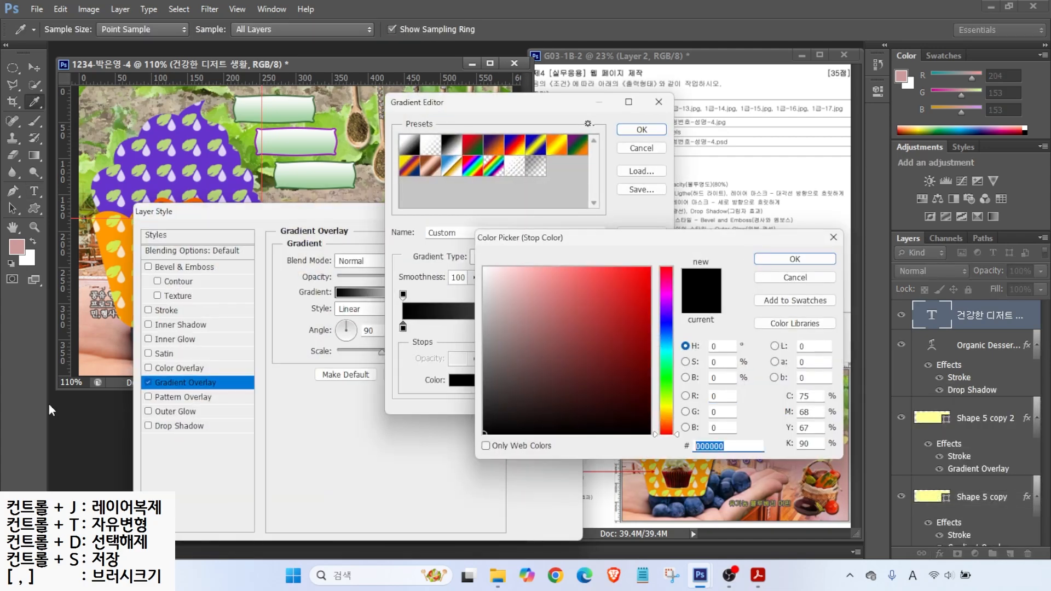
type("f99")
key("Return")
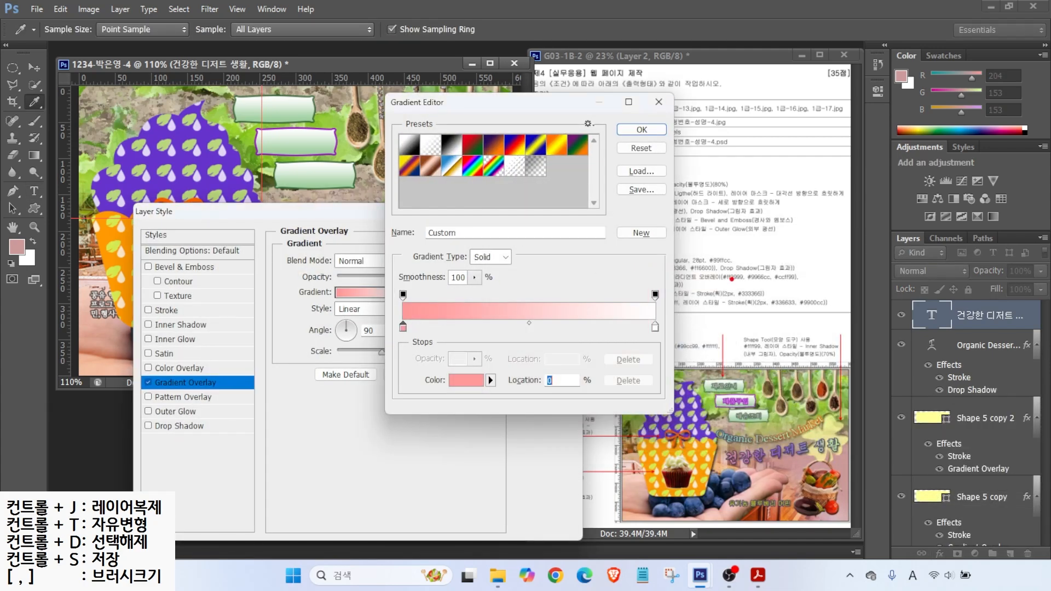
left_click_drag(786, 278, 802, 314)
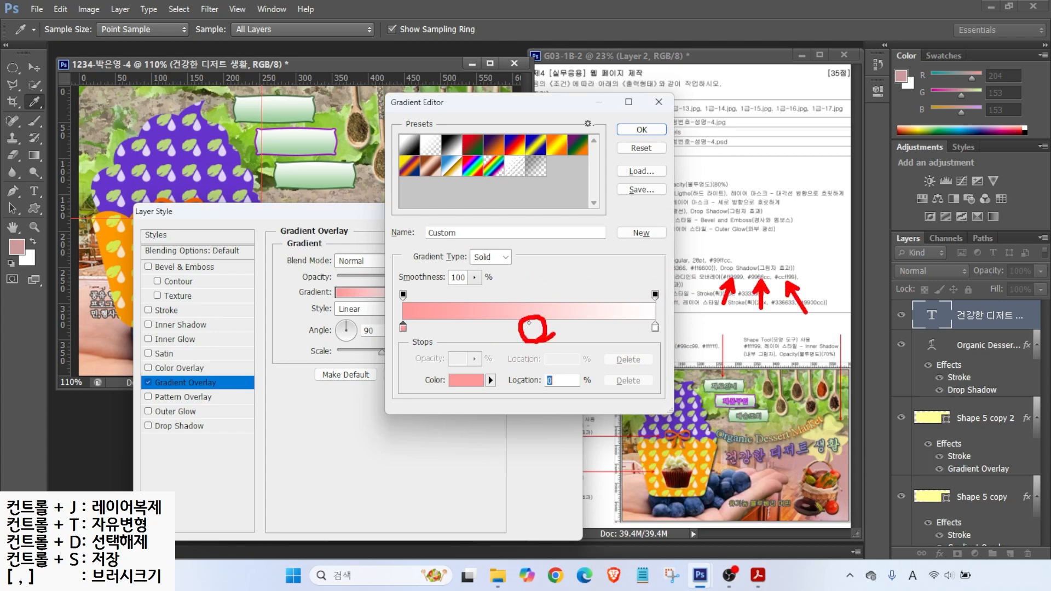
key("Escape")
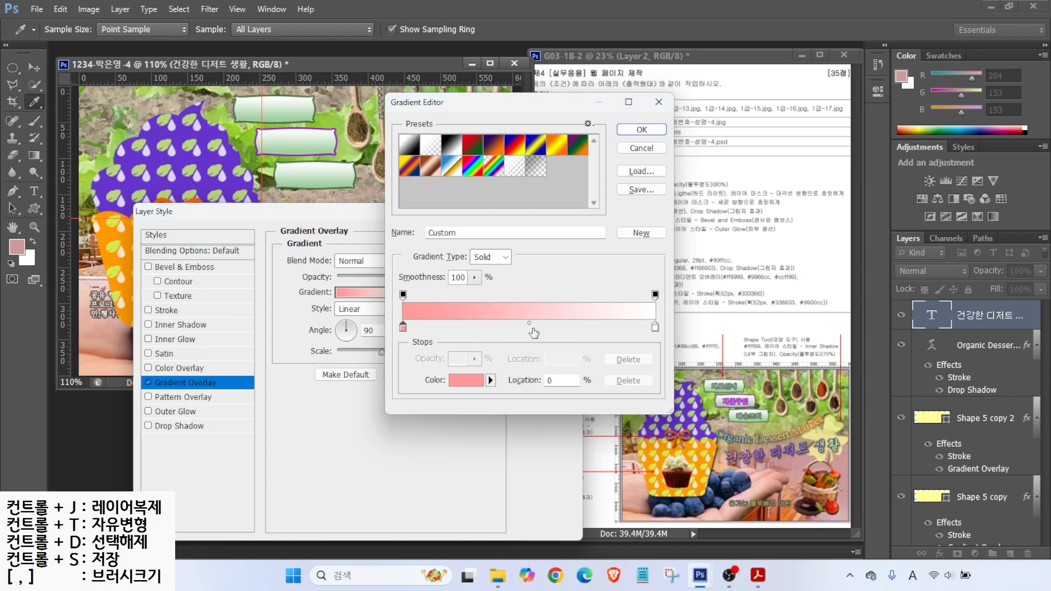
Step: Add a purple #9966cc middle stop and green #ccff99 right stop, gradient running horizontally
left_click(533, 331)
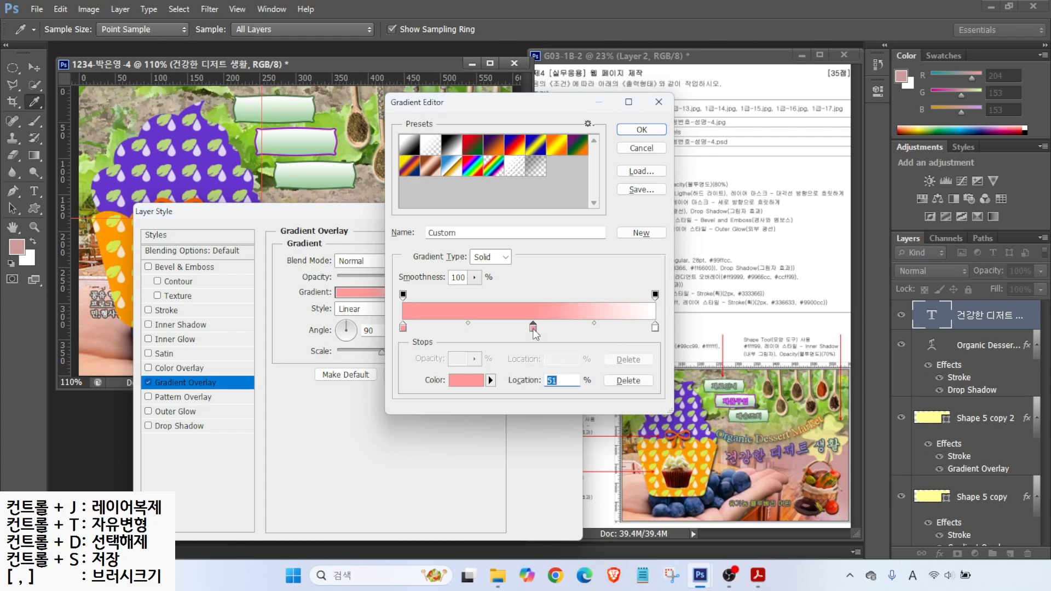
double_click(534, 329)
left_click_drag(751, 446, 418, 452)
type("9966cc")
key("Return")
left_click(655, 330)
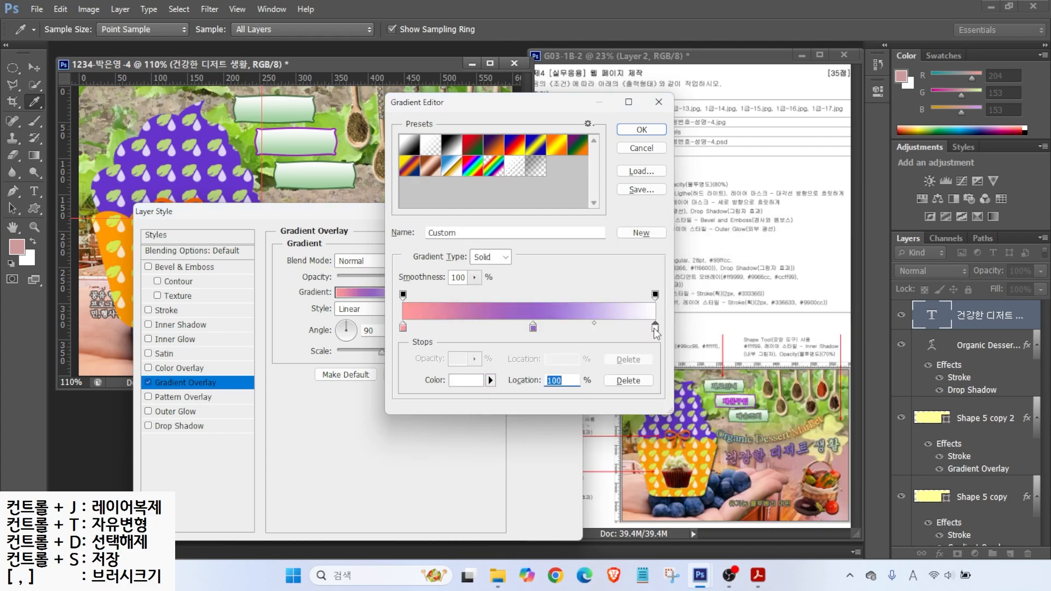
double_click(654, 329)
left_click_drag(751, 445, 500, 446)
type("ccff99")
key("Return")
left_click(637, 128)
left_click(354, 330)
left_click_drag(333, 211, 657, 148)
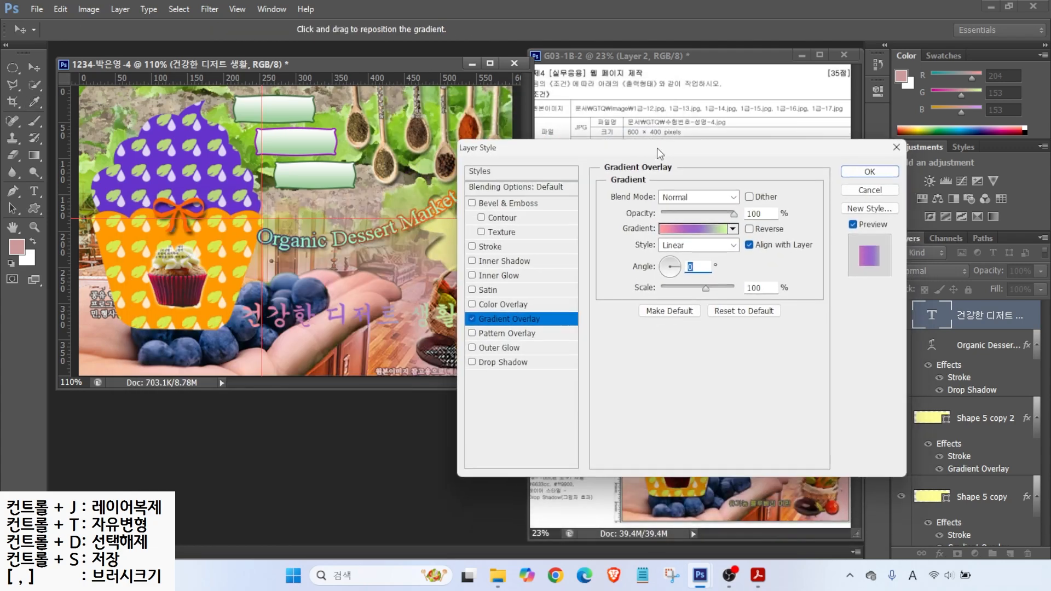
Step: Add a drop shadow and a 2 px dark-blue #333366 outline to the slogan
left_click(503, 362)
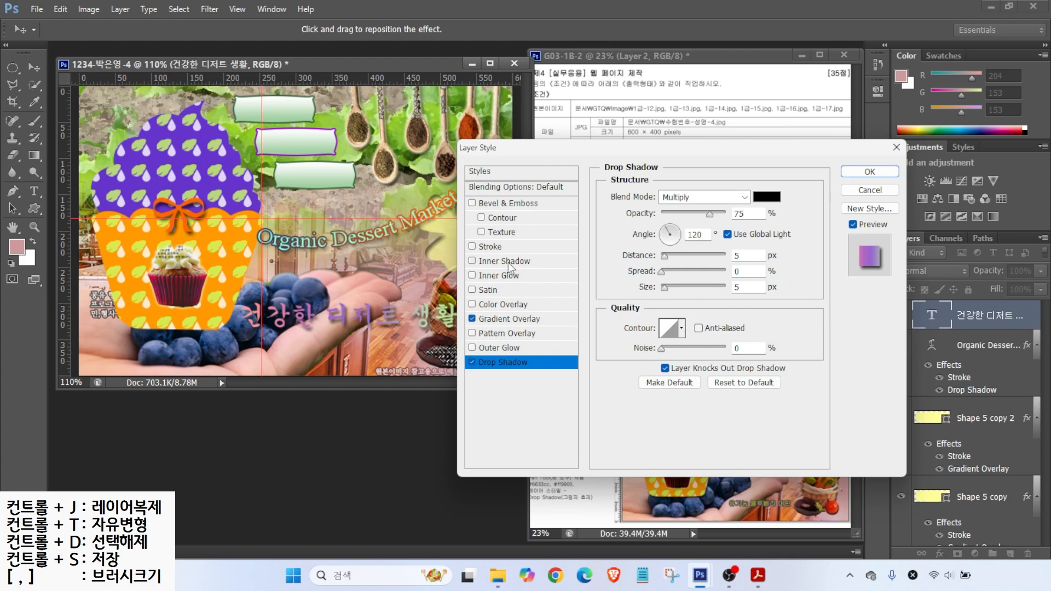
left_click(490, 246)
left_click_drag(746, 196, 623, 198)
type("2")
left_click(639, 288)
left_click_drag(748, 445, 543, 433)
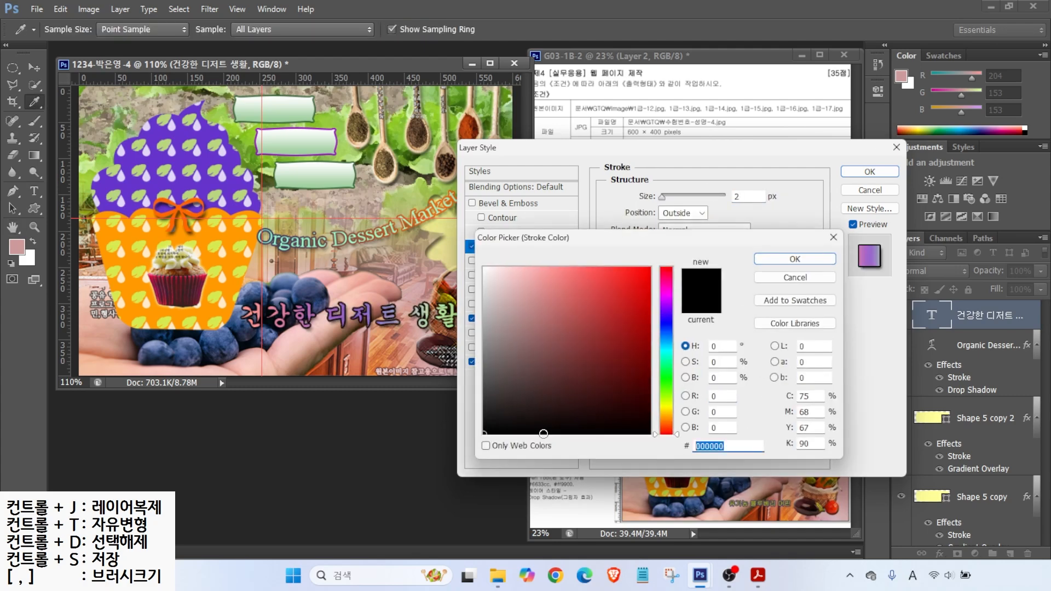
type("333366")
key("Return")
left_click(846, 172)
Step: Apply a Rise warp to the Korean title and move it up and right
left_click(451, 29)
left_click(454, 288)
left_click(438, 485)
left_click_drag(482, 260, 694, 215)
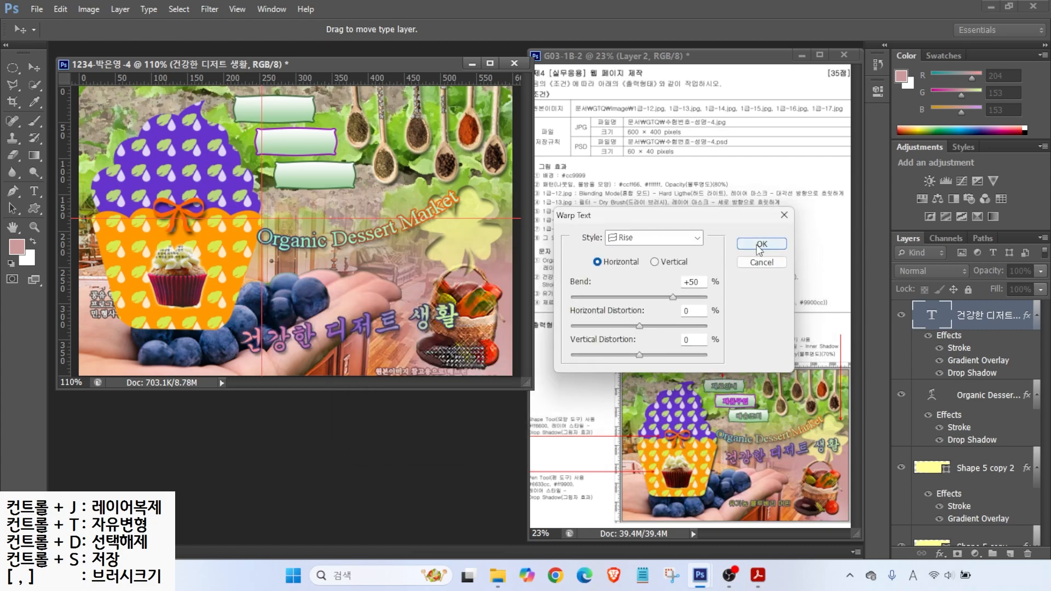
left_click(760, 244)
key("v")
left_click_drag(410, 330, 422, 257)
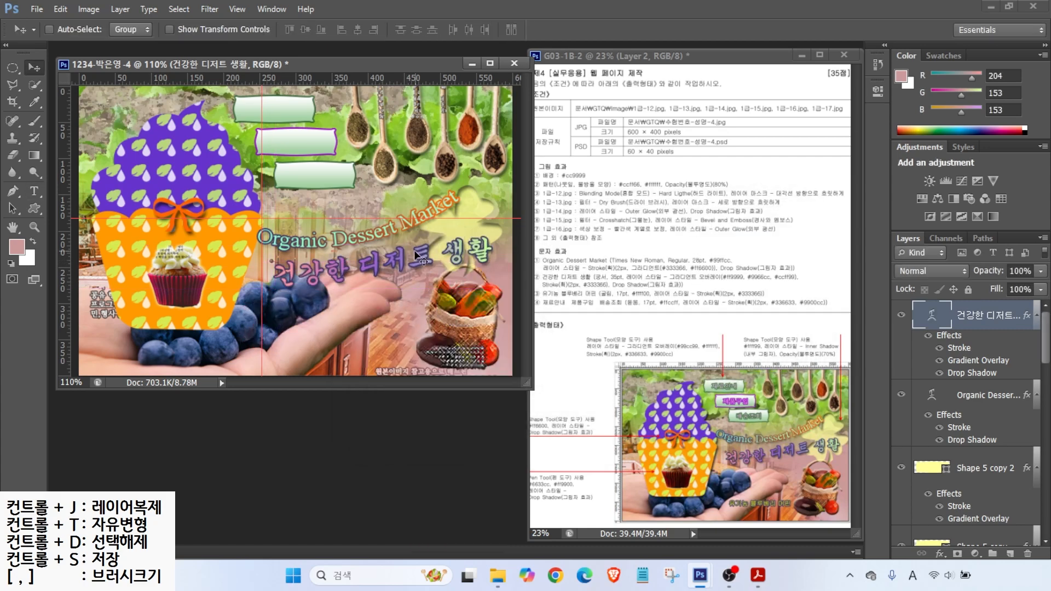
Step: Nudge the Korean title and Organic Dessert Market title up about 18 px
left_click_drag(366, 264, 366, 252)
left_click(955, 395)
left_click_drag(406, 223, 408, 212)
left_click(1006, 323)
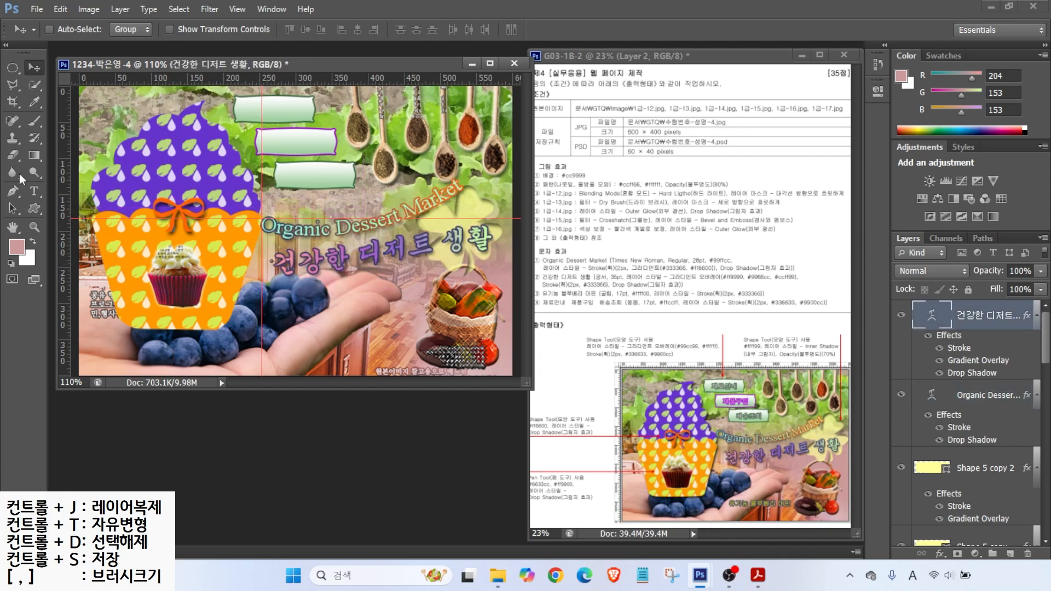
Step: Add a '유기농 블루베리 머핀' caption on the hand in 굴림 17 pt, colour ffff00
left_click(34, 191)
left_click(278, 316)
type("유기농 블루베리 머핀")
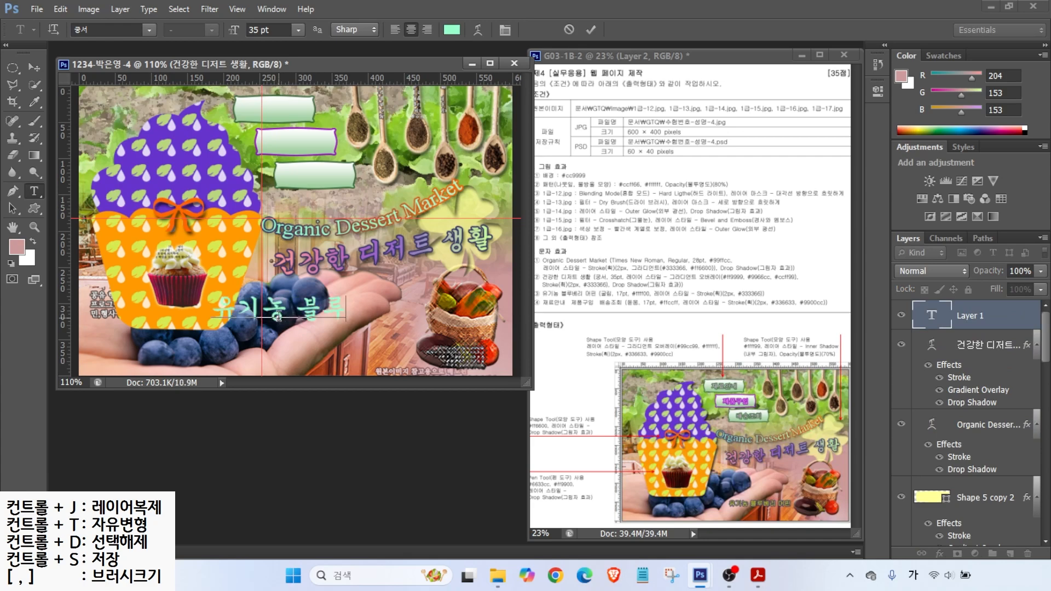
left_click(149, 29)
scroll(166, 65, "up", 2)
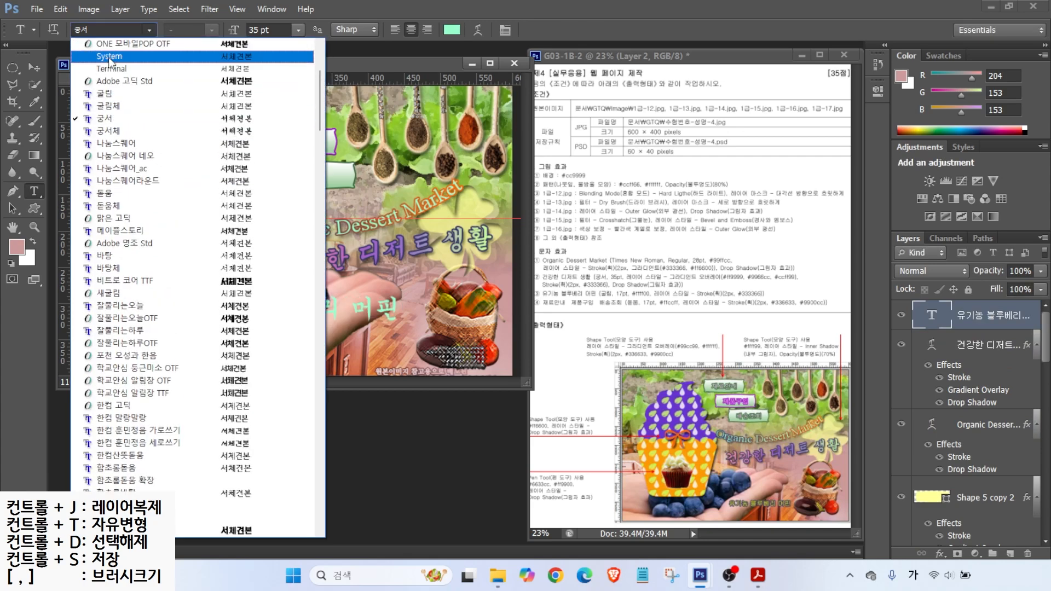
left_click(120, 94)
left_click_drag(274, 30, 110, 14)
type("17")
key("Return")
left_click(452, 29)
left_click_drag(723, 446, 443, 449)
type("ffff00")
key("Return")
Step: Give the caption a #333366 dark-blue stroke and move it lower right on the hand
left_click(940, 554)
left_click(909, 430)
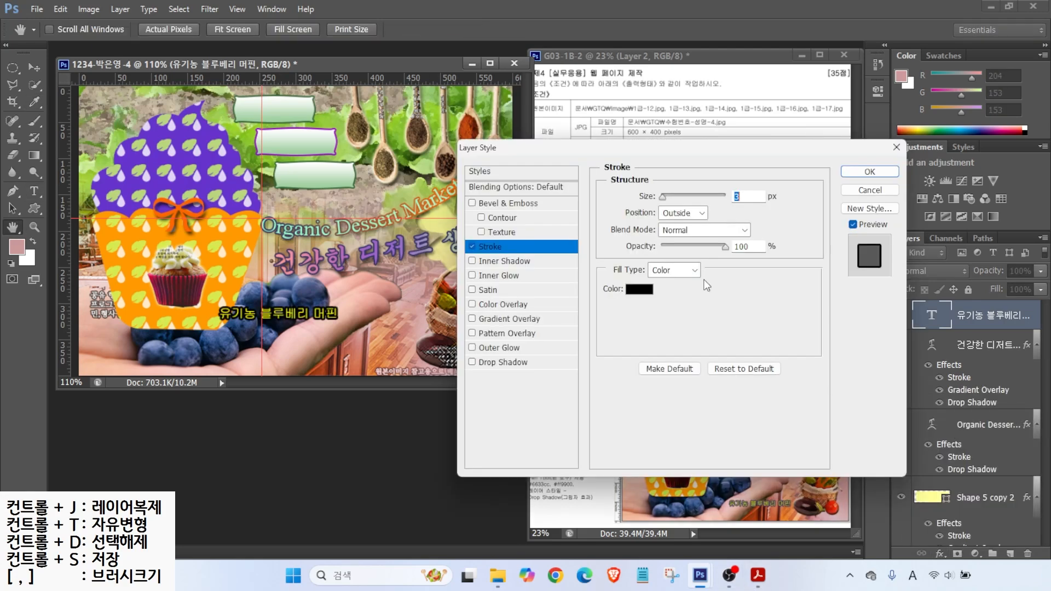
left_click(635, 298)
left_click_drag(753, 441, 547, 447)
type("333366")
key("Return")
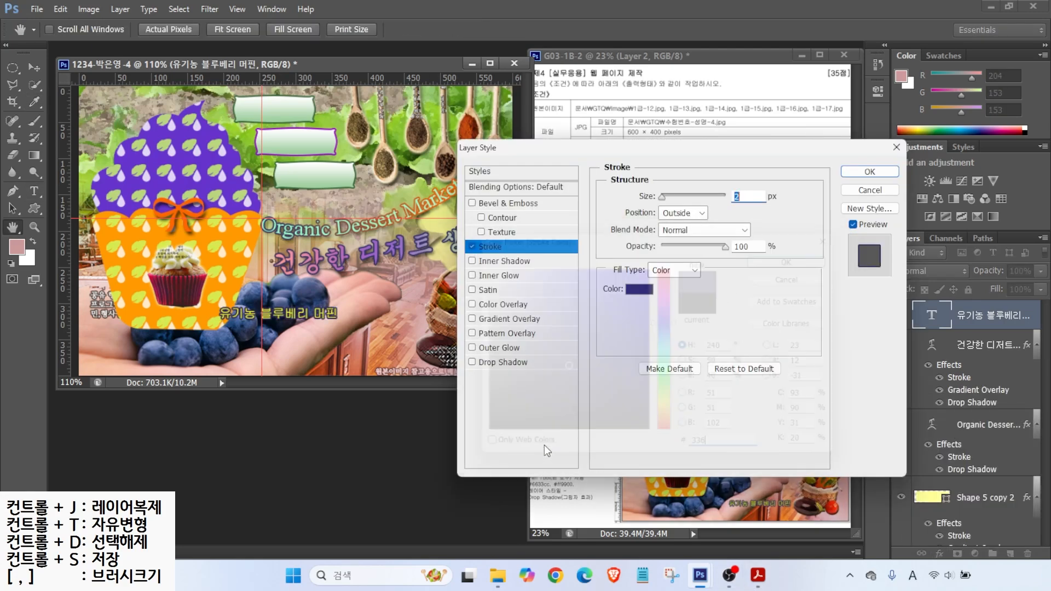
key("Return")
key("v")
left_click_drag(312, 315, 382, 349)
Step: Type a '재료안내' text layer and move it into the first green box
key("t")
left_click(310, 305)
type("재료안내")
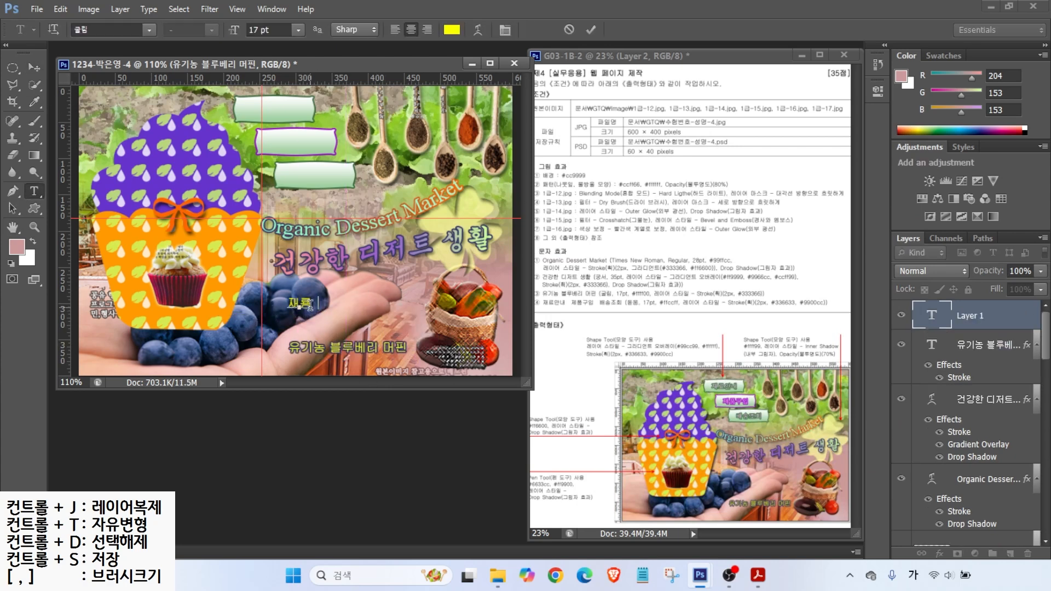
key("ctrl+Return")
key("v")
left_click_drag(307, 305, 269, 113)
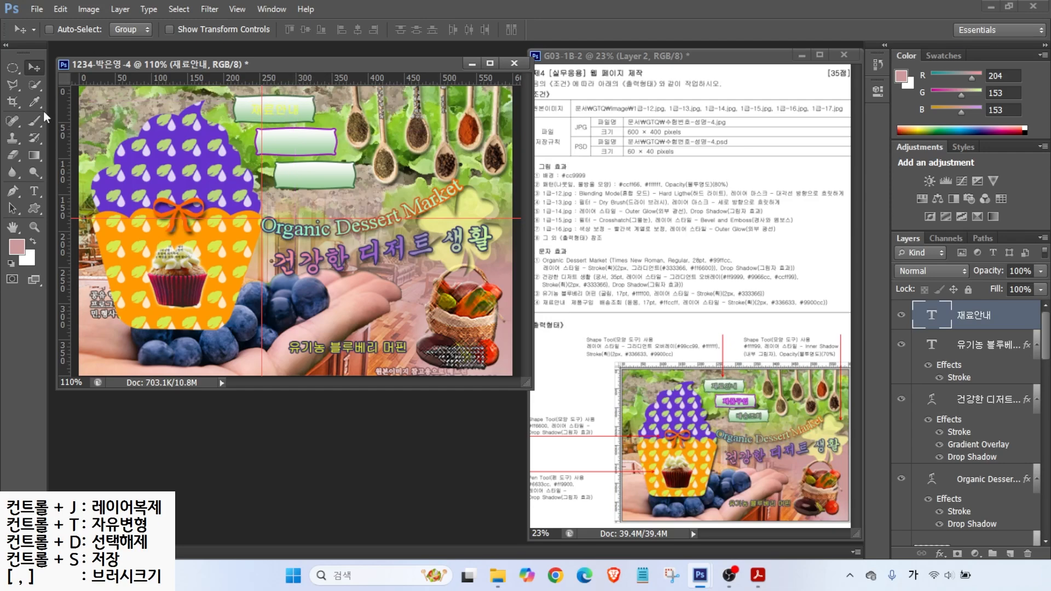
Step: Set the 재료안내 text colour to pink (fc)
key("t")
left_click(148, 30)
left_click(452, 29)
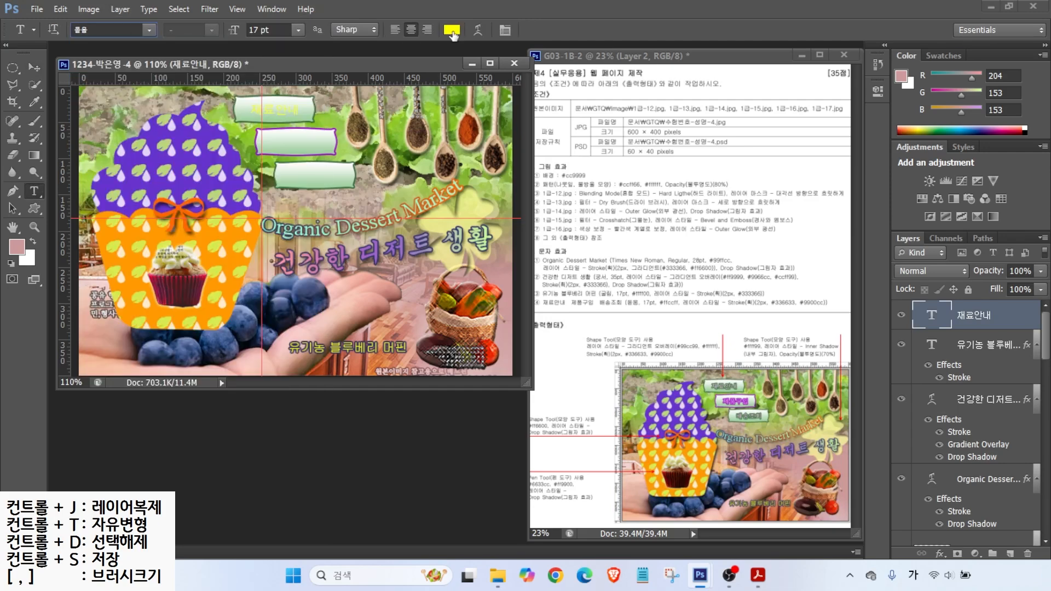
left_click(451, 30)
type("fc")
key("Return")
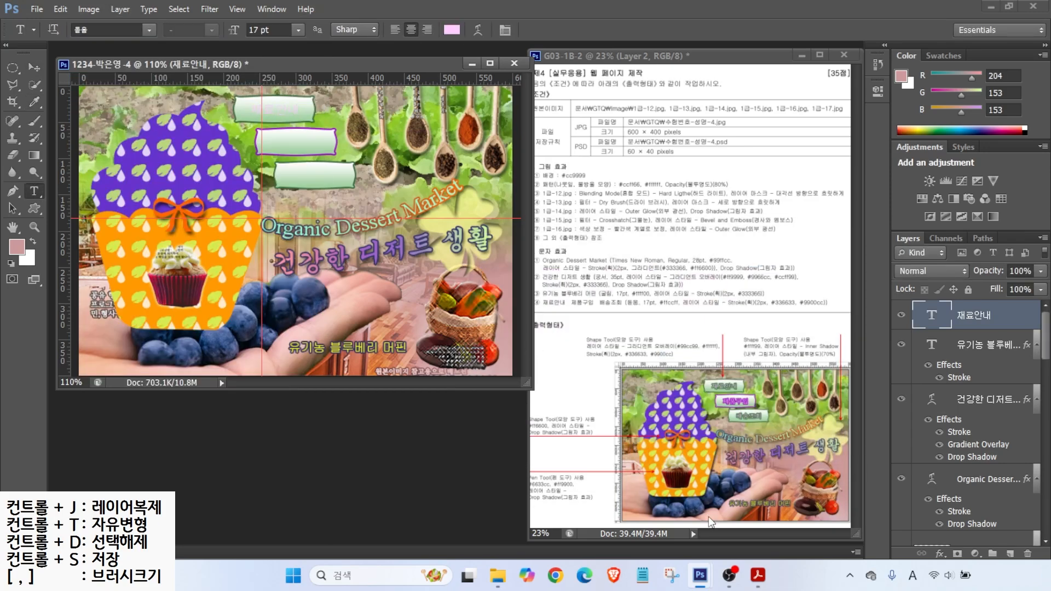
Step: Add a 2 px #336633 dark-green stroke to the 재료안내 label
left_click(940, 554)
left_click(958, 422)
type("2")
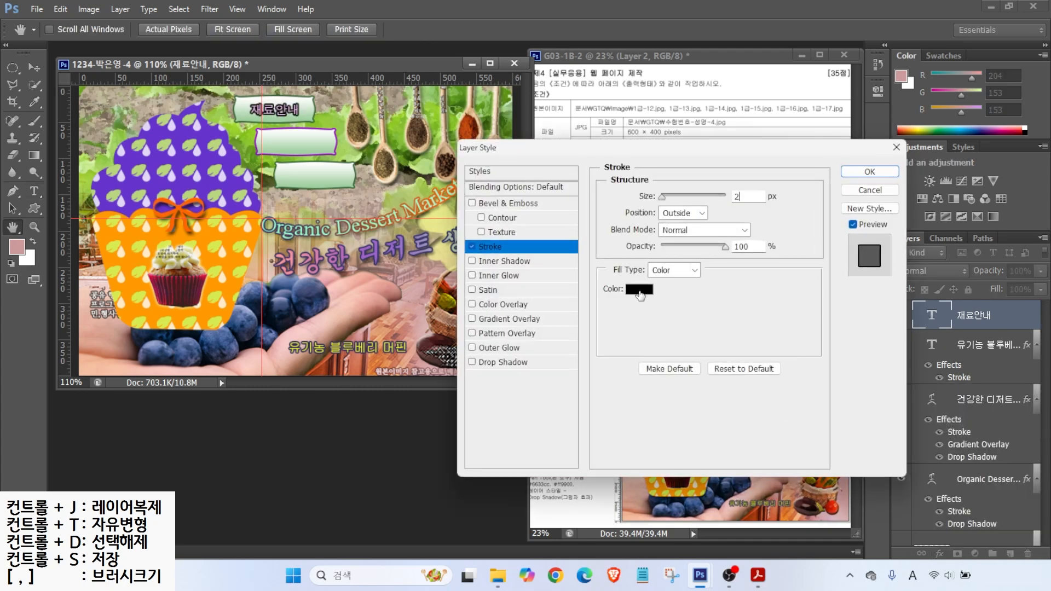
left_click(637, 292)
type("363")
key("Return")
left_click(861, 172)
Step: Copy the label into the other green boxes and retype them as 제품구입 and 배송조회
left_click(33, 67)
left_click_drag(282, 113, 324, 177, "alt")
key("t")
double_click(299, 146)
type("wp")
type("품구입")
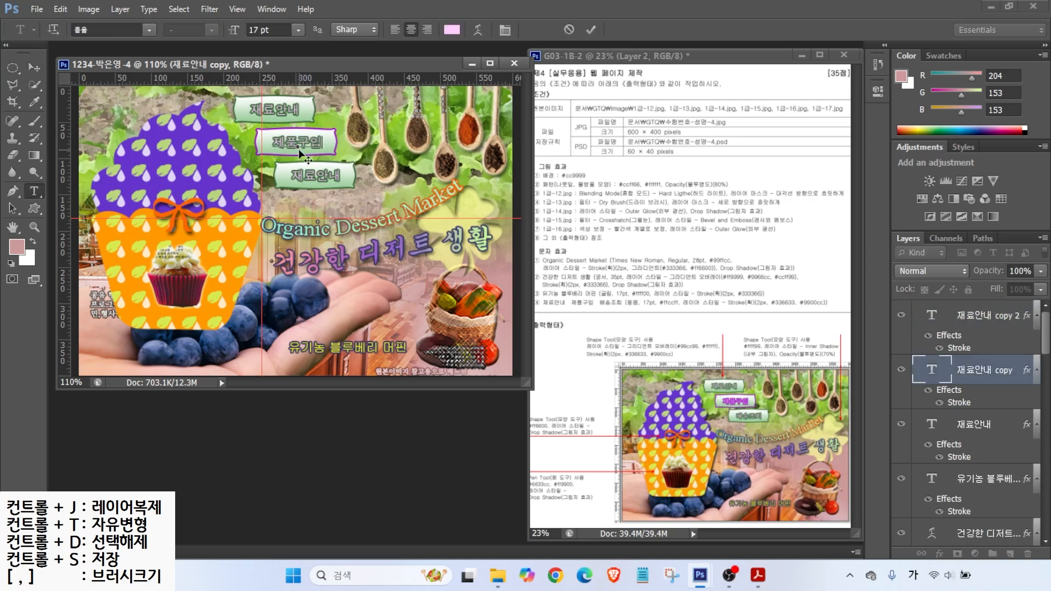
key("ctrl+Return")
double_click(323, 177)
type("배송조회")
key("ctrl+Return")
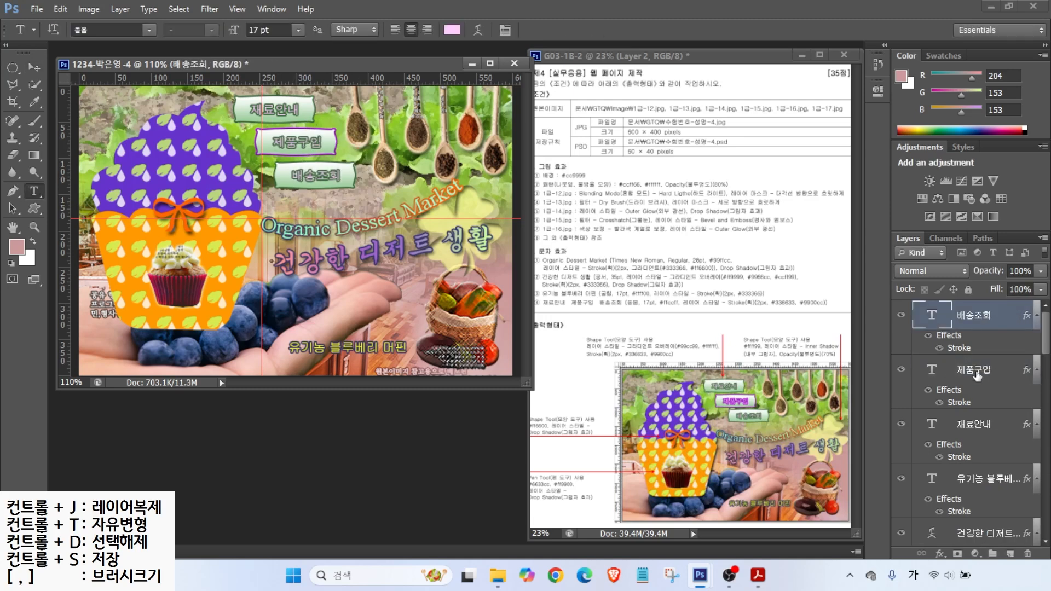
Step: Change the 제품구입 label's stroke colour to purple #9900cc
left_click(977, 371)
double_click(955, 401)
left_click(646, 286)
type("9900cc")
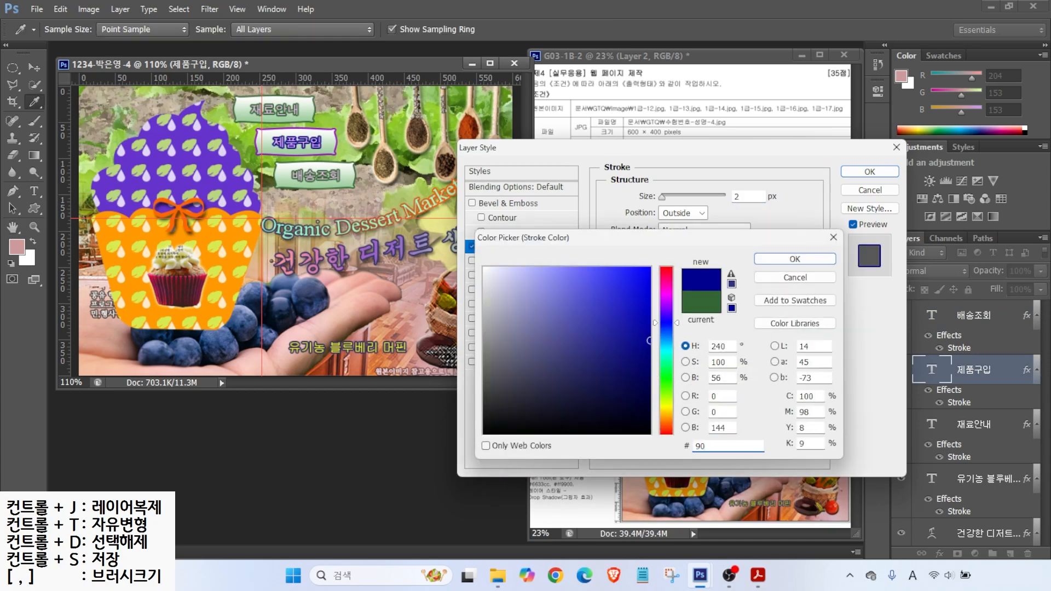
key("Return")
key("Return")
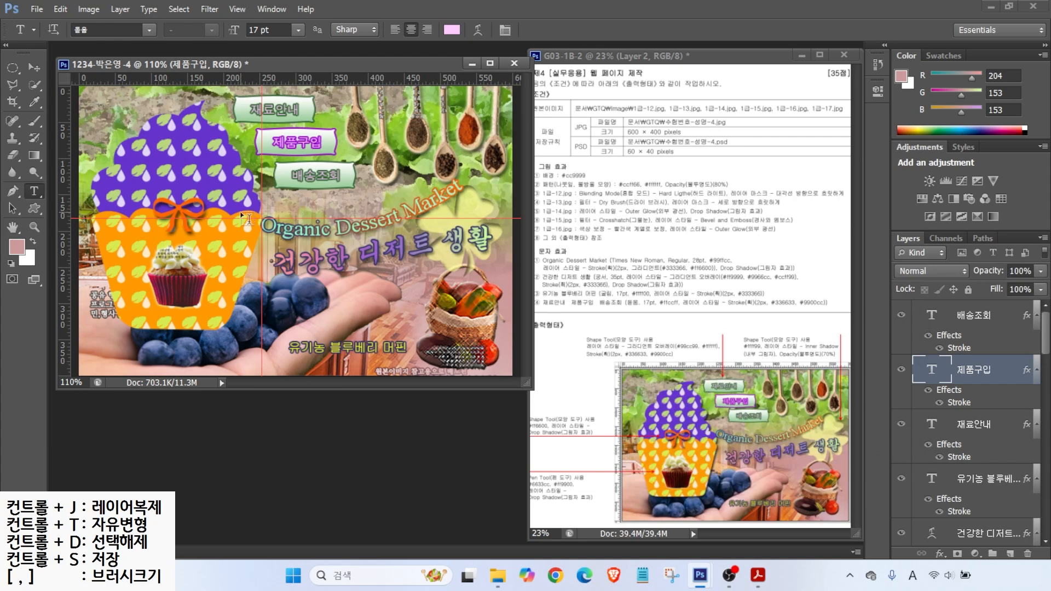
Step: Clear all guides and hide the rulers
left_click(238, 10)
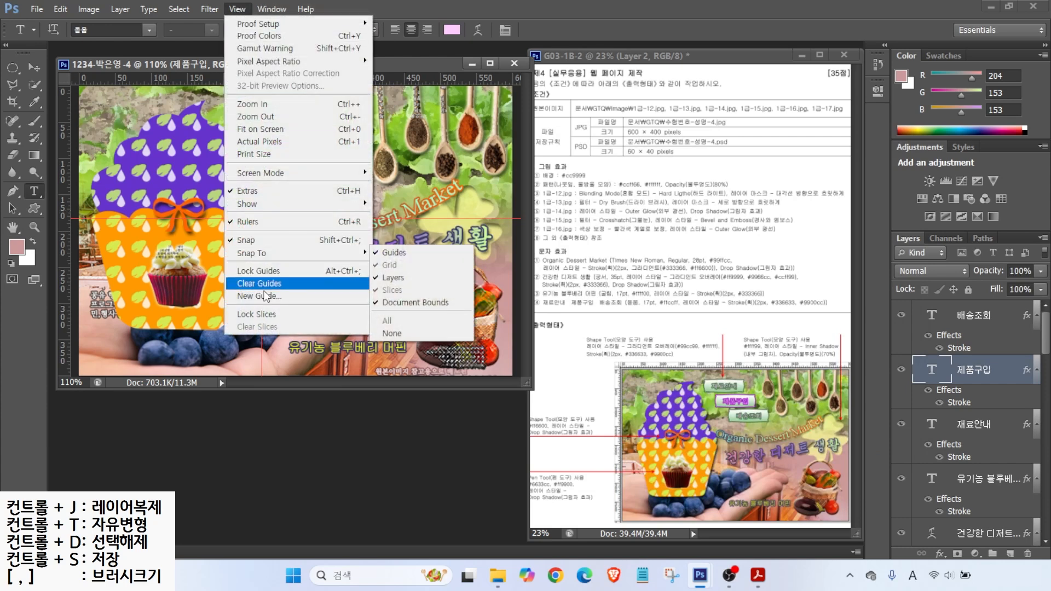
left_click(261, 283)
left_click(238, 12)
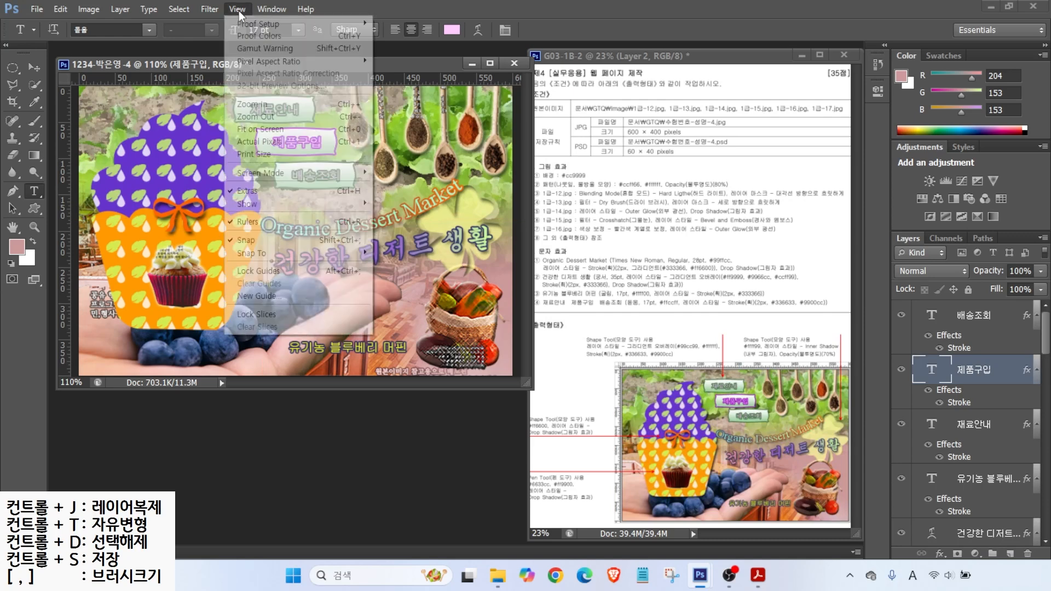
left_click(246, 223)
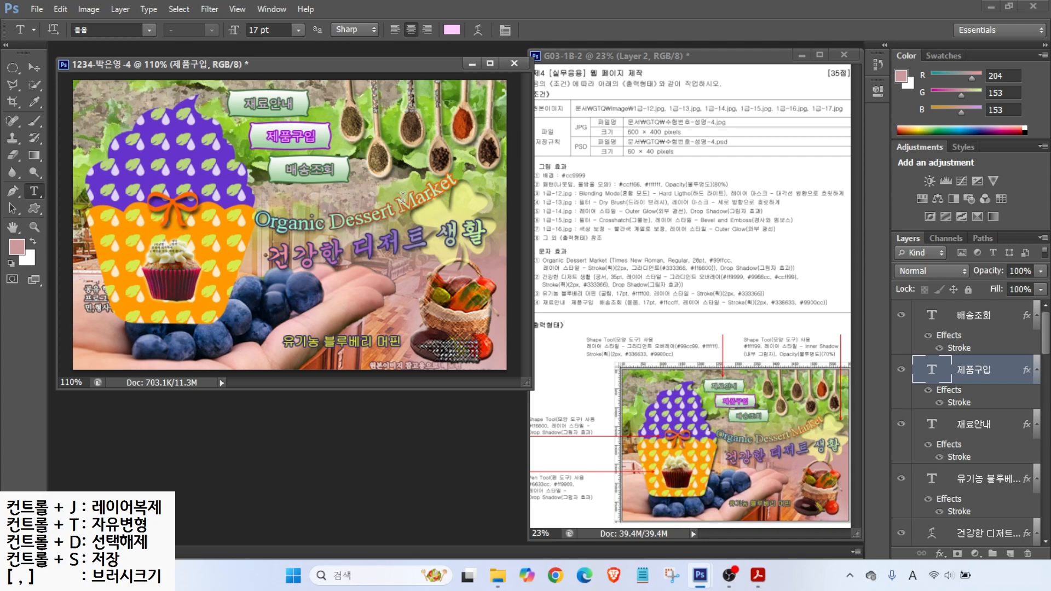
Step: Scale the hand photo layer 1-17 down to about 95% with Free Transform
mouse_move(1048, 332)
left_mouse_down()
mouse_move(1047, 465)
mouse_move(1042, 320)
left_mouse_up()
scroll(988, 451, "down", 6)
left_click(963, 426)
key("ctrl+t")
left_click_drag(394, 265, 379, 271)
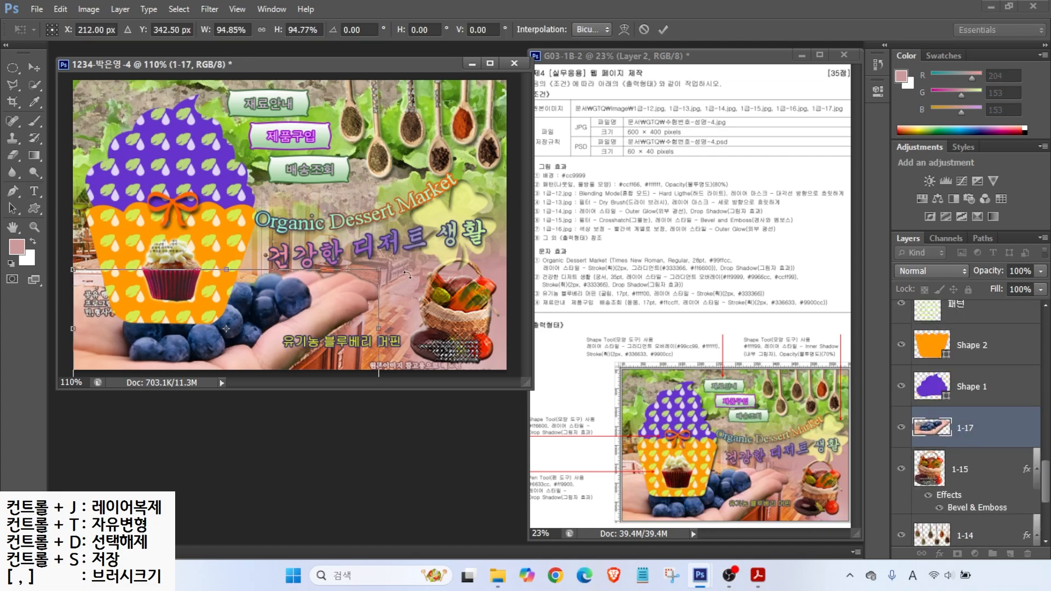
key("Return")
key("t")
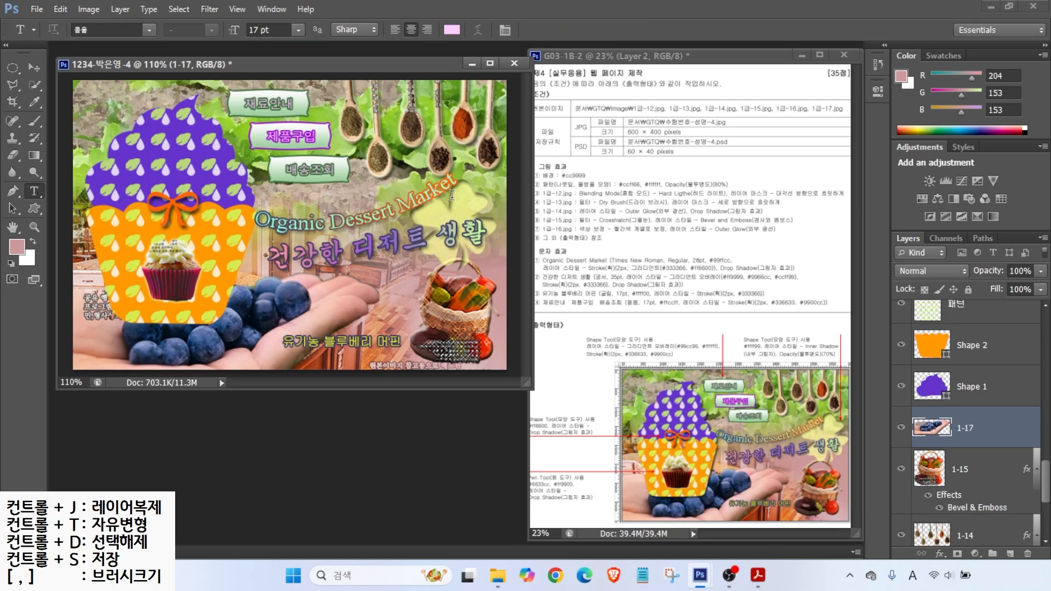
Step: Save the page as a maximum-quality (12) JPEG in the GTQ folder
left_click(36, 9)
left_click(52, 155)
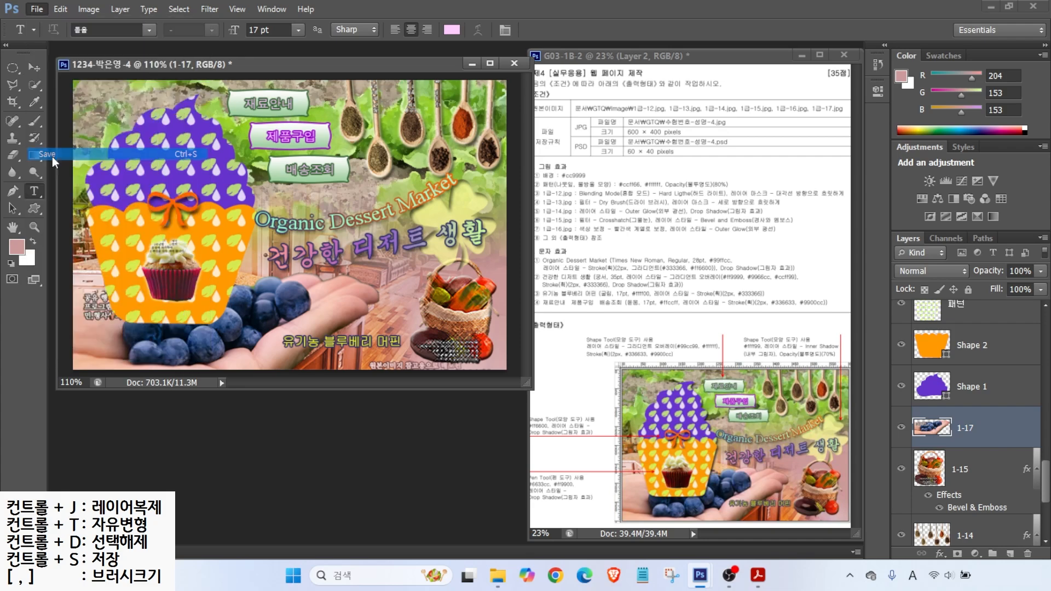
left_click(613, 117)
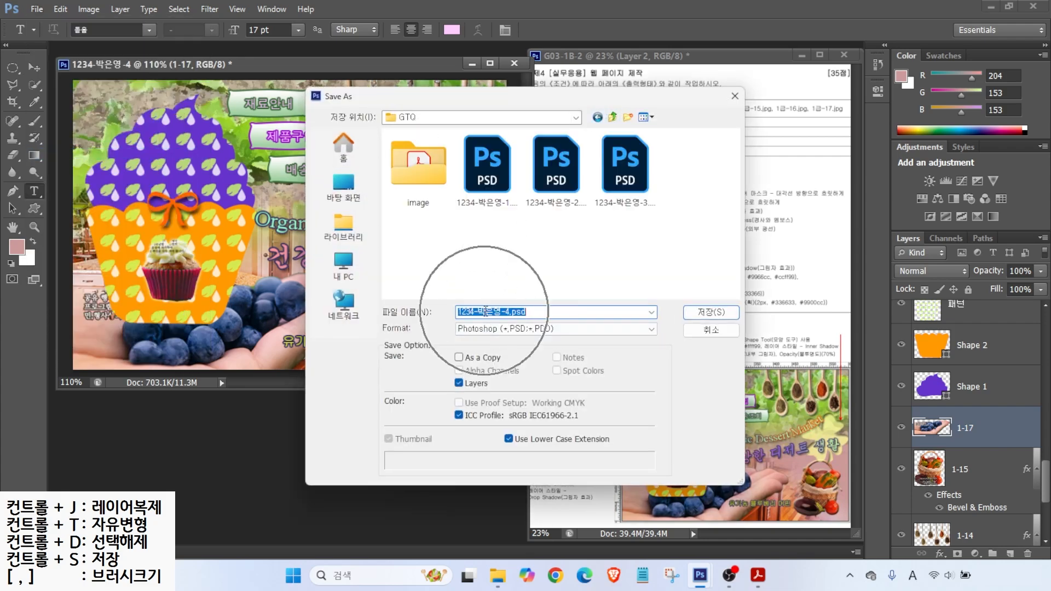
left_click(484, 329)
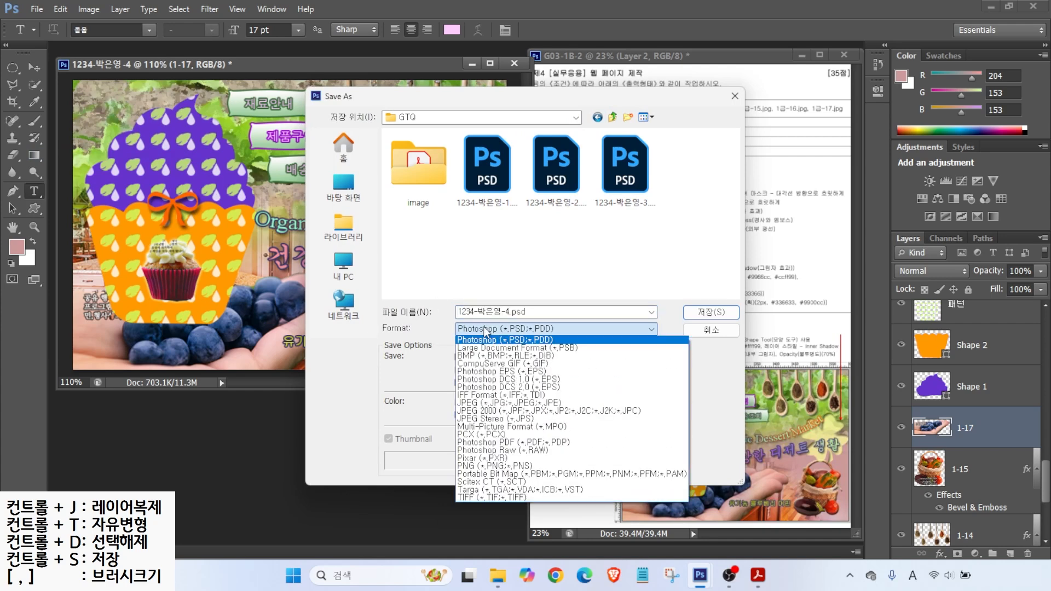
left_click(475, 404)
left_click(704, 311)
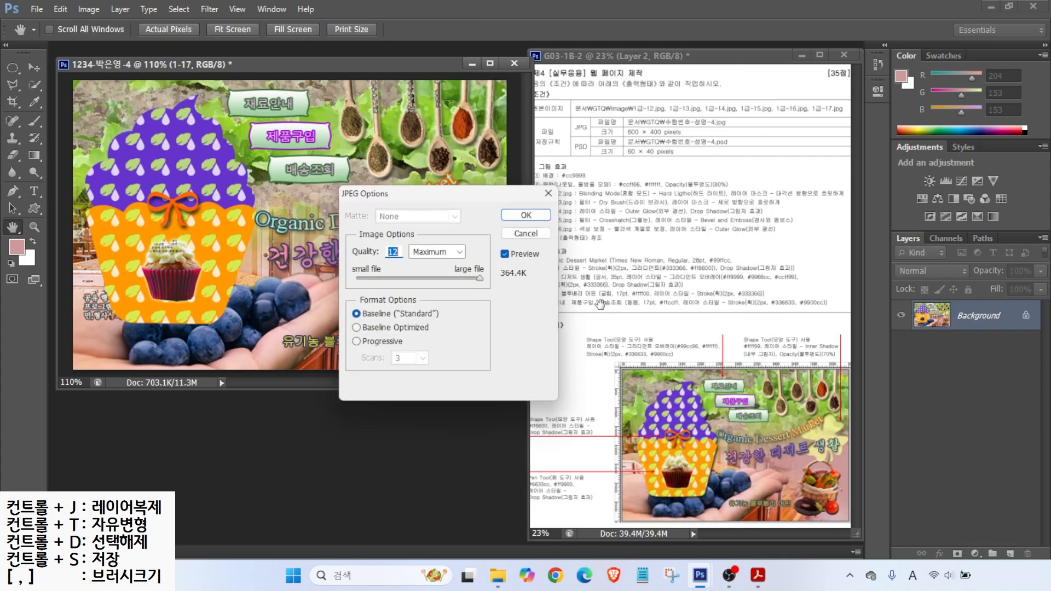
left_click(520, 216)
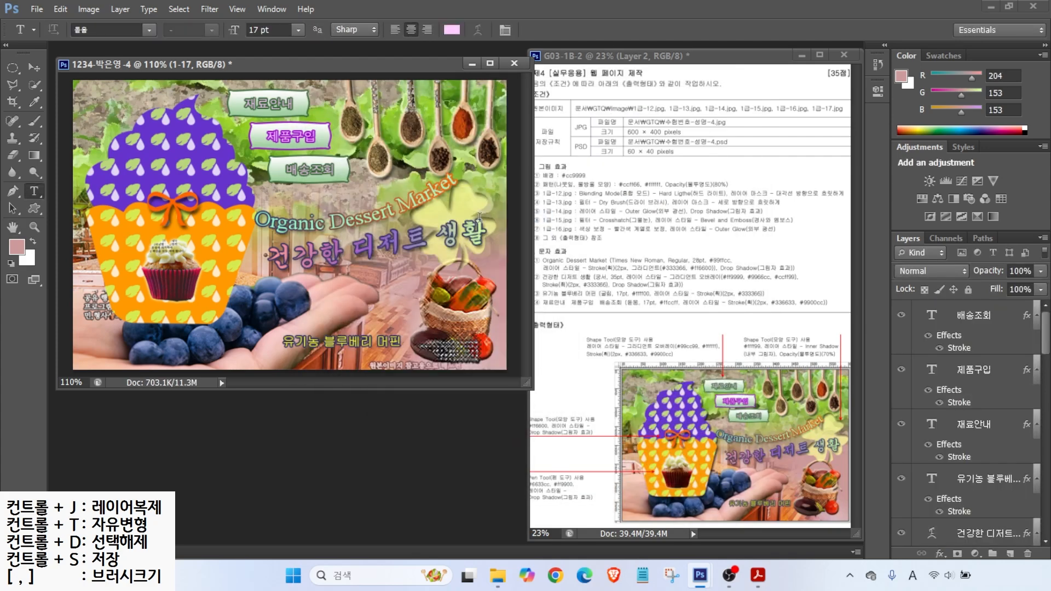
Step: Resize the image to 60×40 pixels and save it as a PSD
key("ctrl")
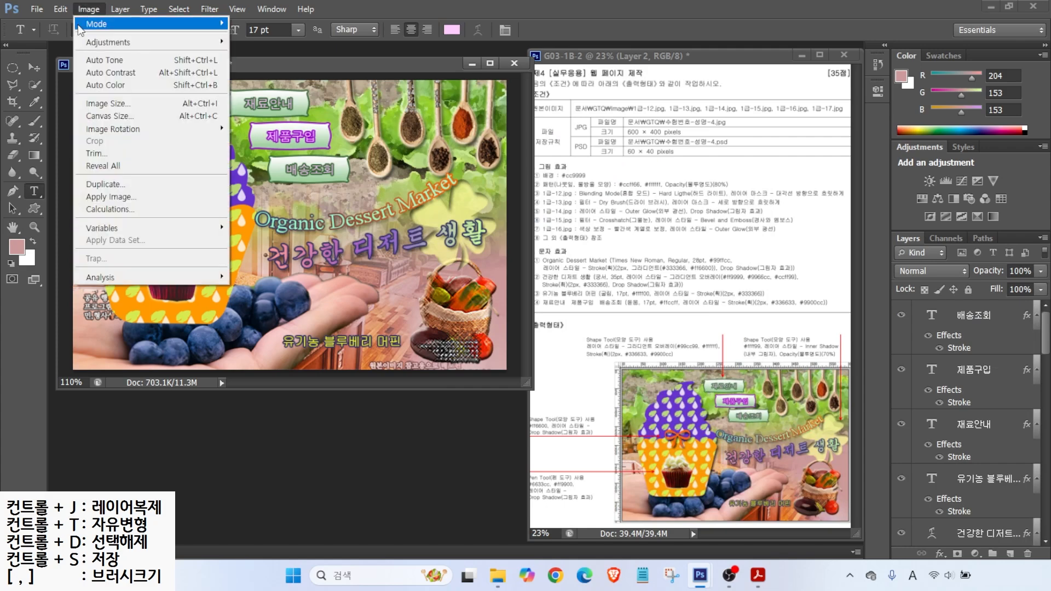
left_click(109, 104)
type("60")
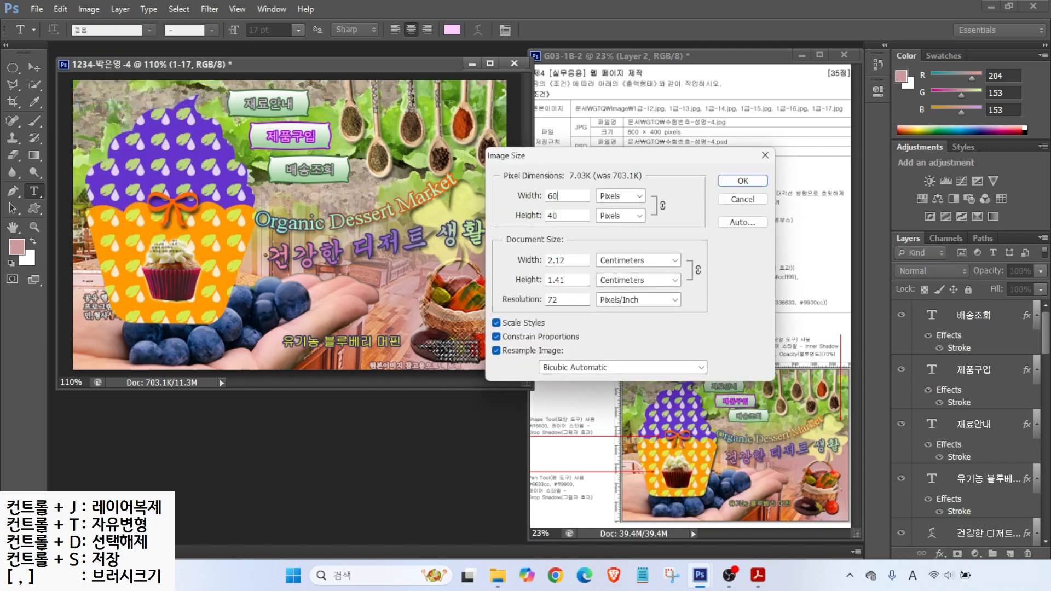
key("Return")
left_click(37, 9)
left_click(53, 155)
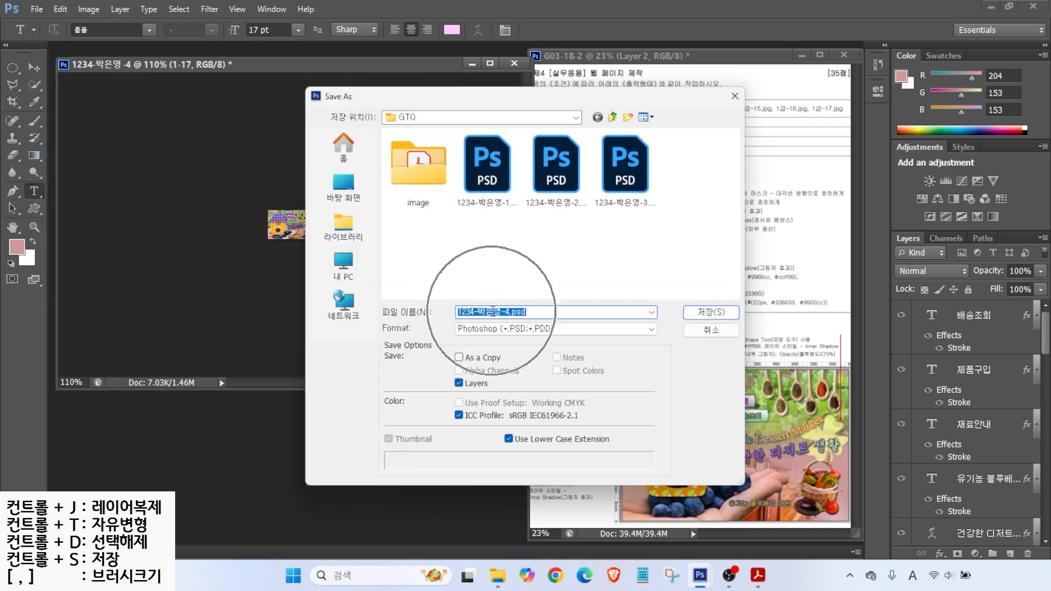
left_click(709, 313)
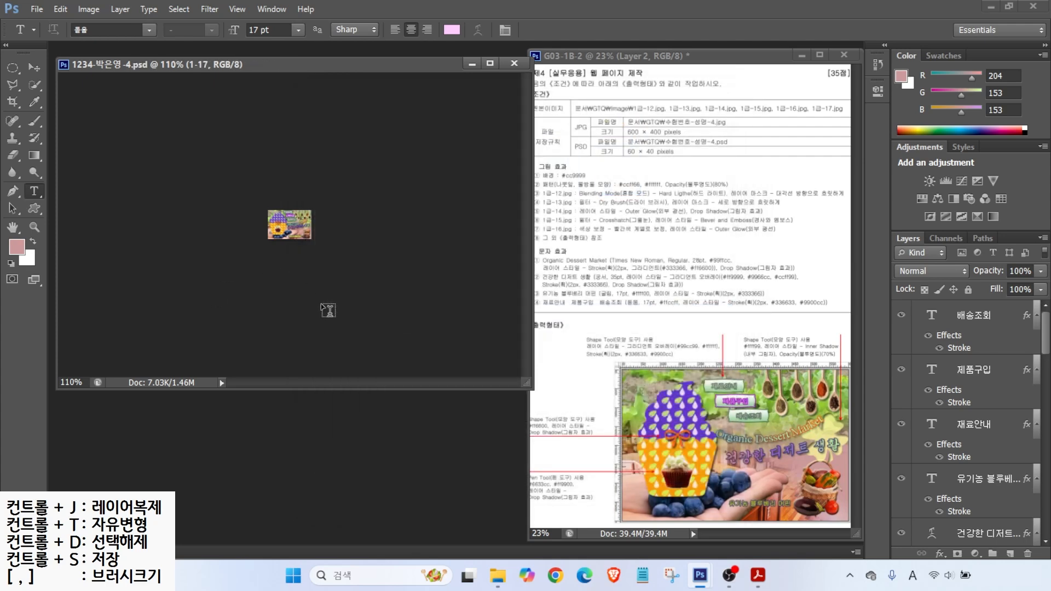